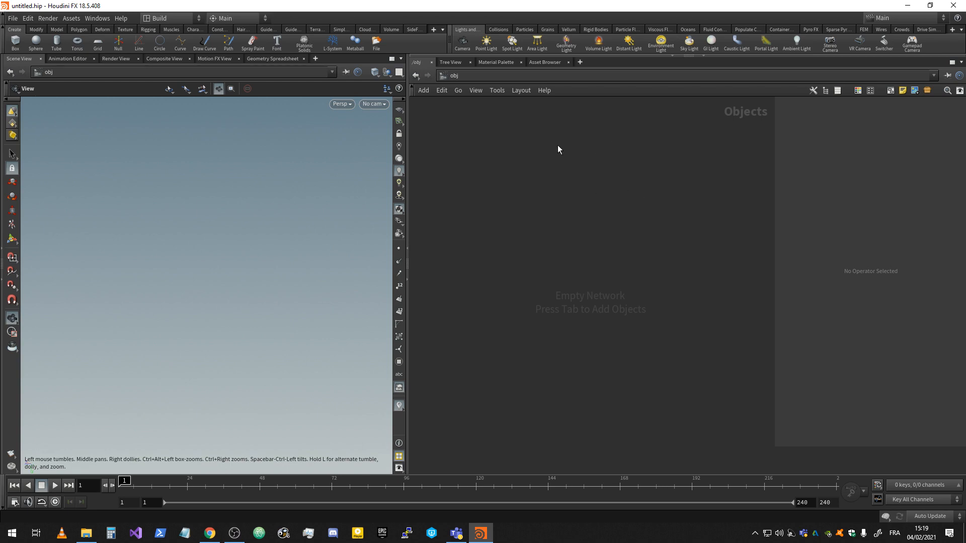
Step: Create a Geometry object in the object network and rename it CLIFF_DEMO
{"action": "key", "text": "Tab"}
{"action": "type", "text": "geo"}
{"action": "key", "text": "Return"}
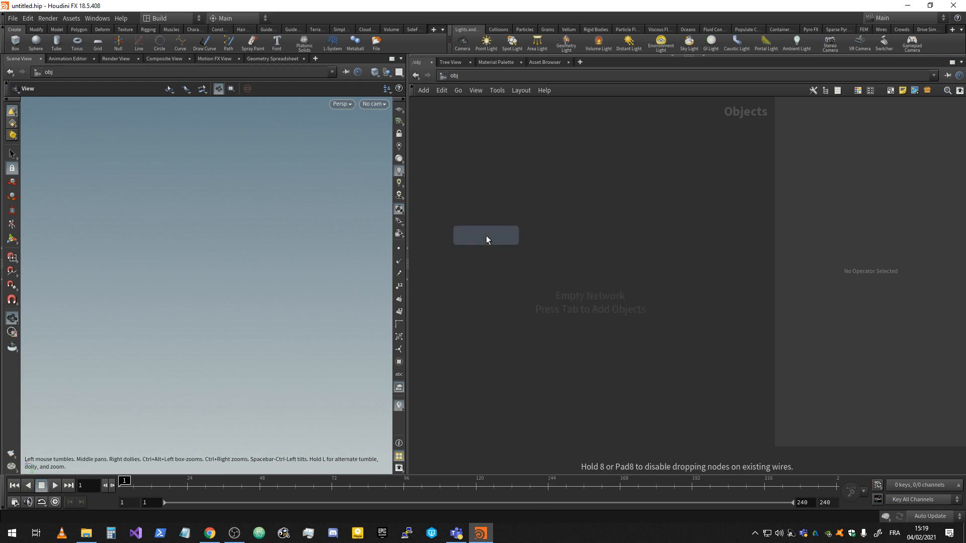
{"action": "left_click", "coordinate": [585, 172]}
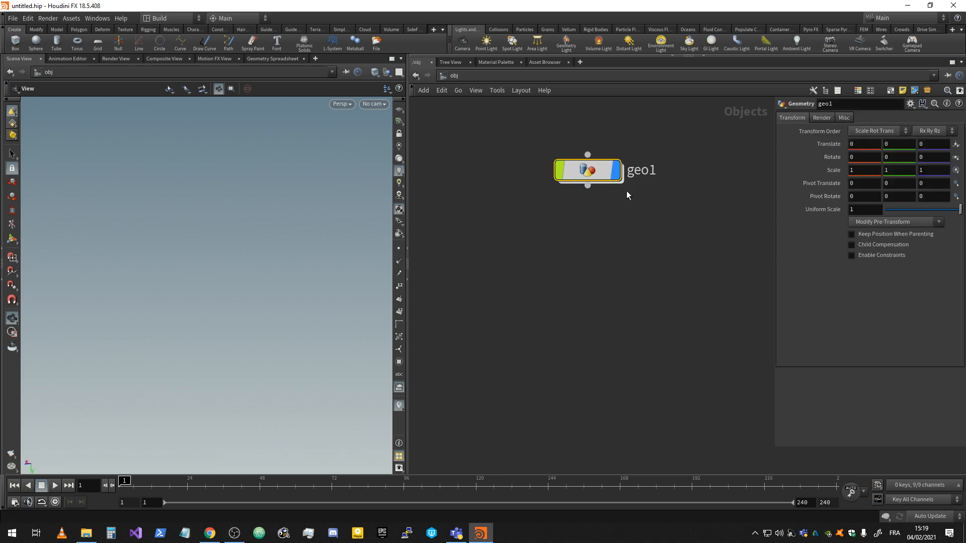
{"action": "double_click", "coordinate": [639, 171]}
{"action": "type", "text": "CL"}
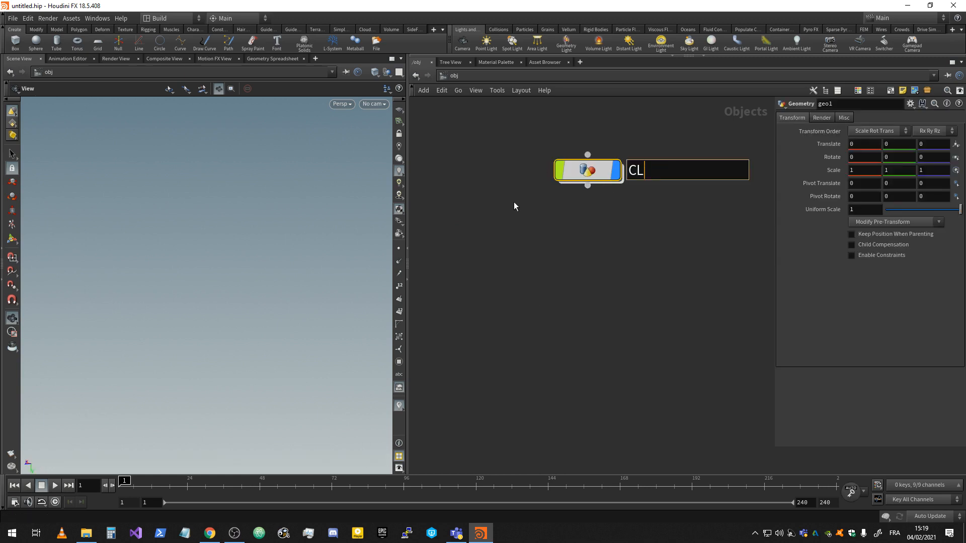
{"action": "type", "text": "IFF_DEMO"}
{"action": "key", "text": "Return"}
{"action": "middle_click_drag", "start_coordinate": [628, 227], "coordinate": [613, 245]}
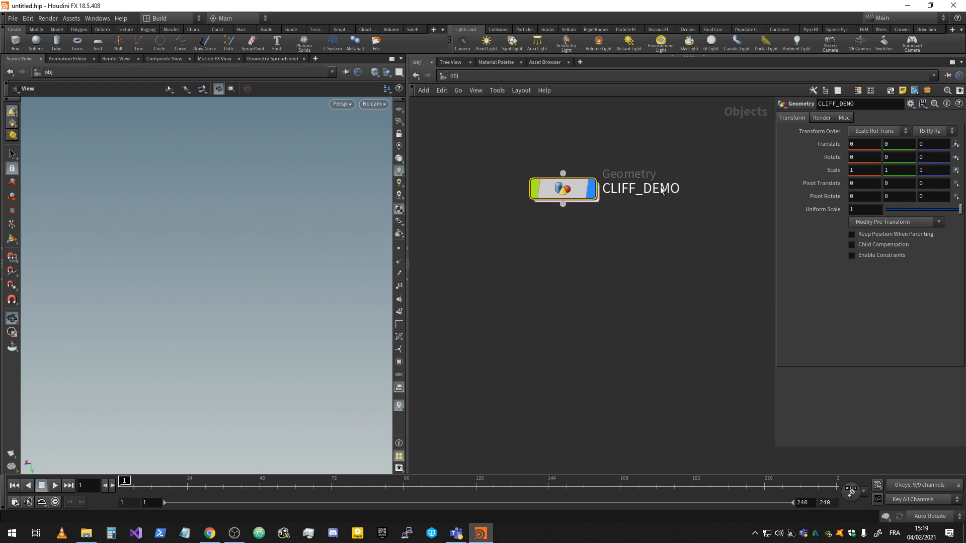
Step: Go inside the CLIFF_DEMO object and add a Line node to its geometry network
{"action": "double_click", "coordinate": [573, 190]}
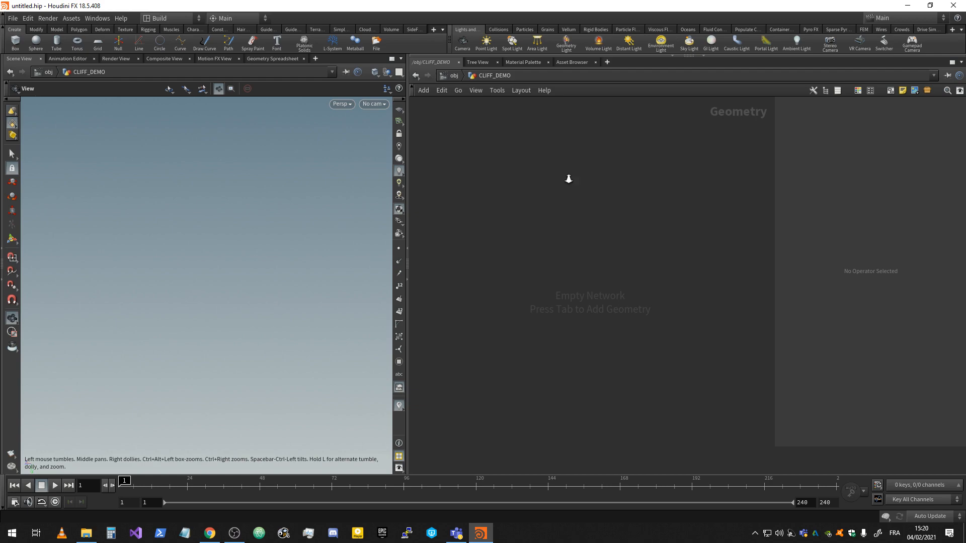
{"action": "key", "text": "Tab"}
{"action": "type", "text": "lin"}
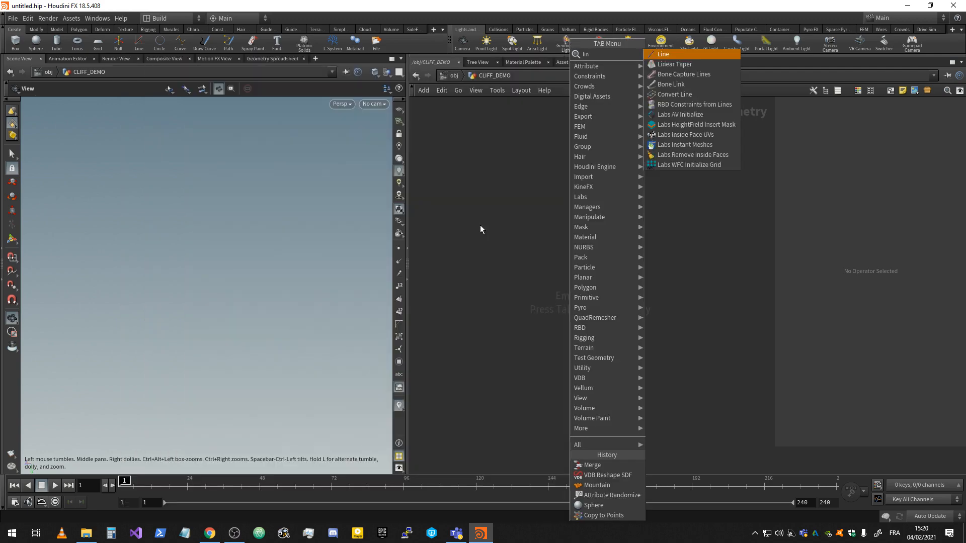
{"action": "key", "text": "Return"}
{"action": "left_click", "coordinate": [535, 188]}
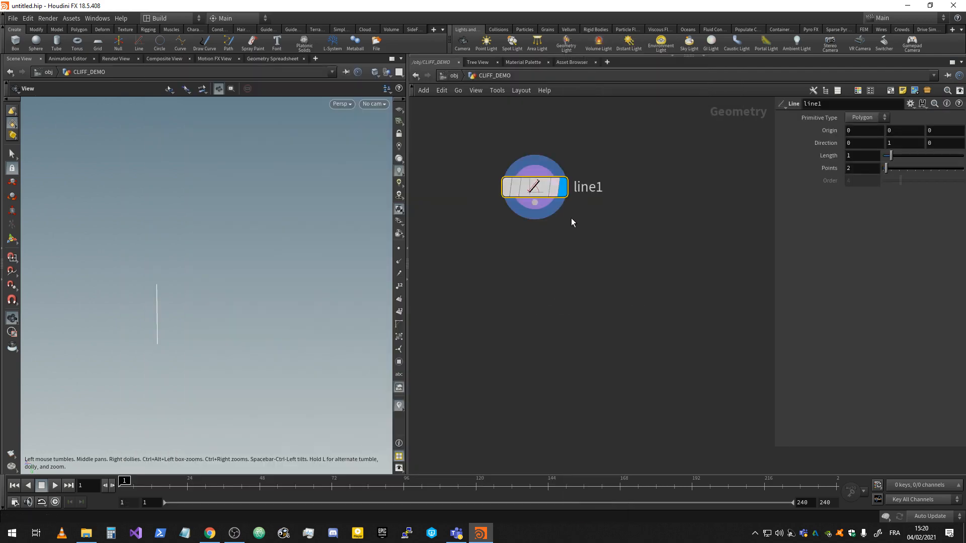
Step: Turn on the reference grid in the 3D viewport around the line
{"action": "left_click_drag", "start_coordinate": [184, 327], "coordinate": [335, 209]}
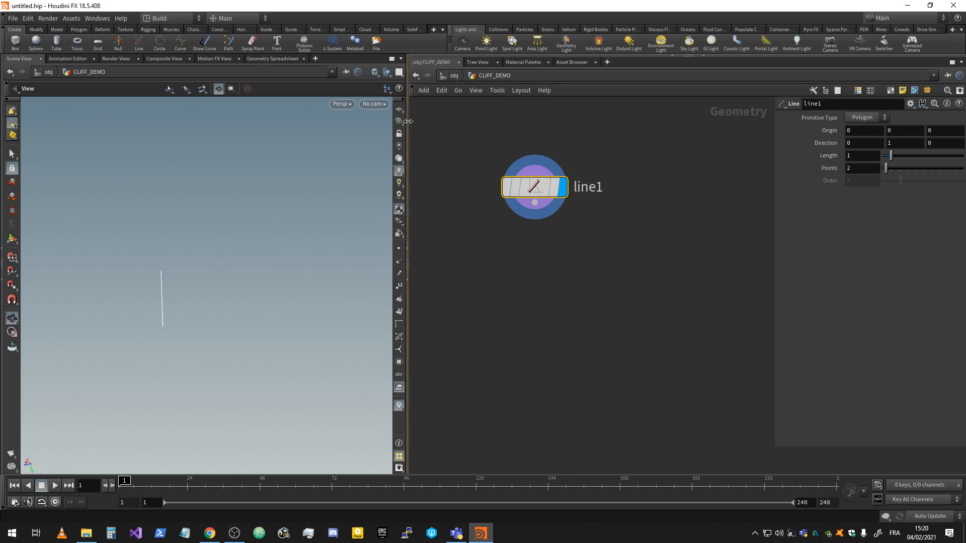
{"action": "left_click", "coordinate": [400, 109]}
{"action": "left_click_drag", "start_coordinate": [180, 298], "coordinate": [119, 277]}
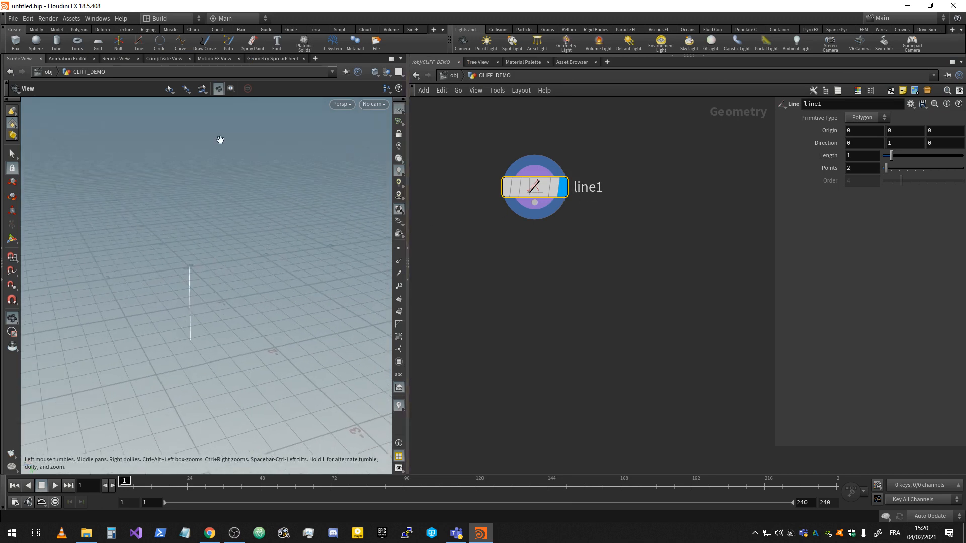
{"action": "left_click_drag", "start_coordinate": [230, 264], "coordinate": [180, 358]}
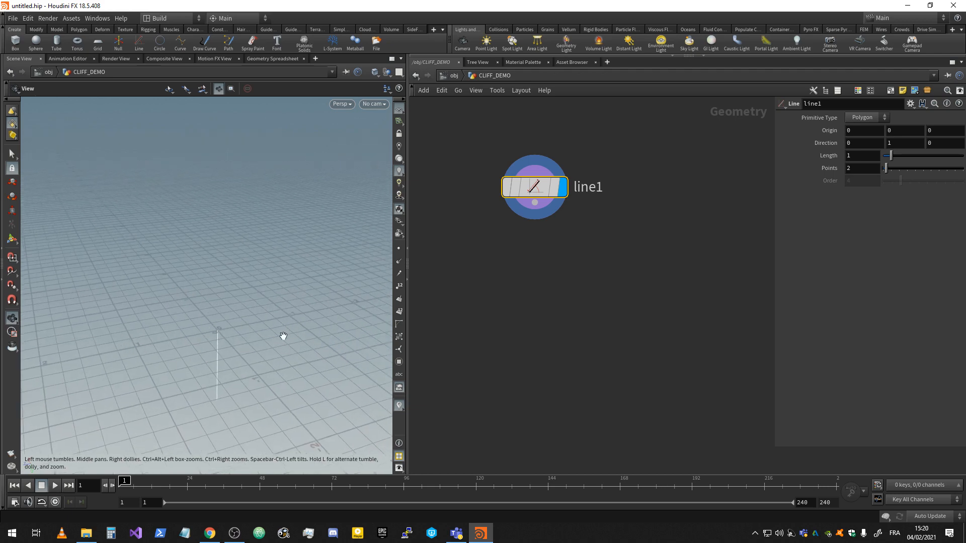
{"action": "left_click_drag", "start_coordinate": [244, 326], "coordinate": [282, 312]}
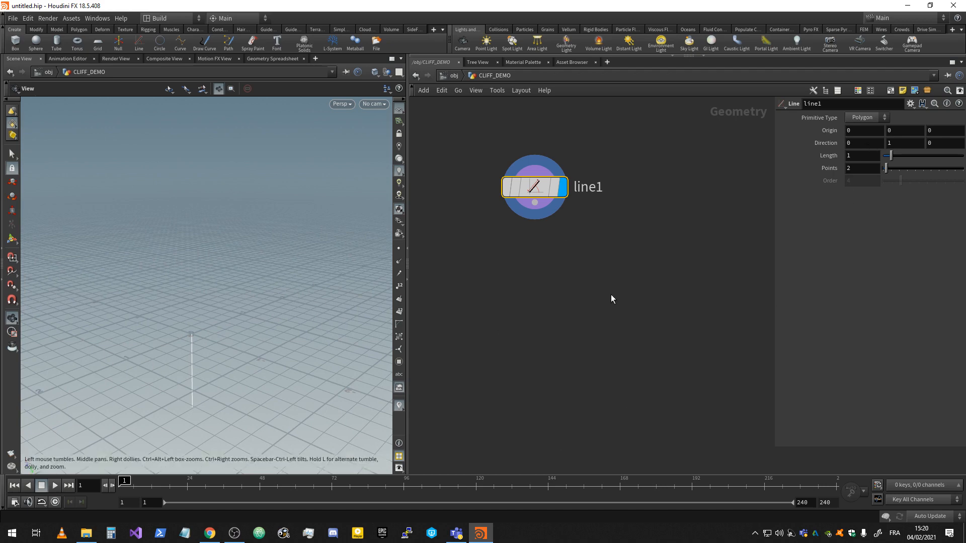
{"action": "mouse_move", "coordinate": [108, 427]}
{"action": "left_mouse_down"}
{"action": "mouse_move", "coordinate": [69, 438]}
{"action": "mouse_move", "coordinate": [113, 428]}
{"action": "left_mouse_up"}
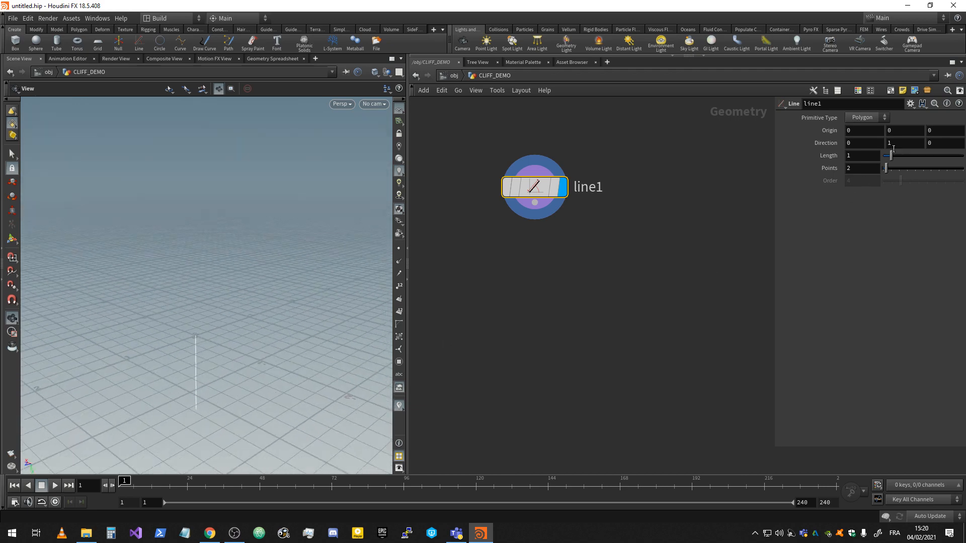
Step: Set the line's direction to 1, 0, 0 and show points with their numbers in the viewport
{"action": "left_click", "coordinate": [861, 142]}
{"action": "type", "text": "1"}
{"action": "key", "text": "Tab"}
{"action": "type", "text": "0"}
{"action": "left_click_drag", "start_coordinate": [182, 367], "coordinate": [390, 296]}
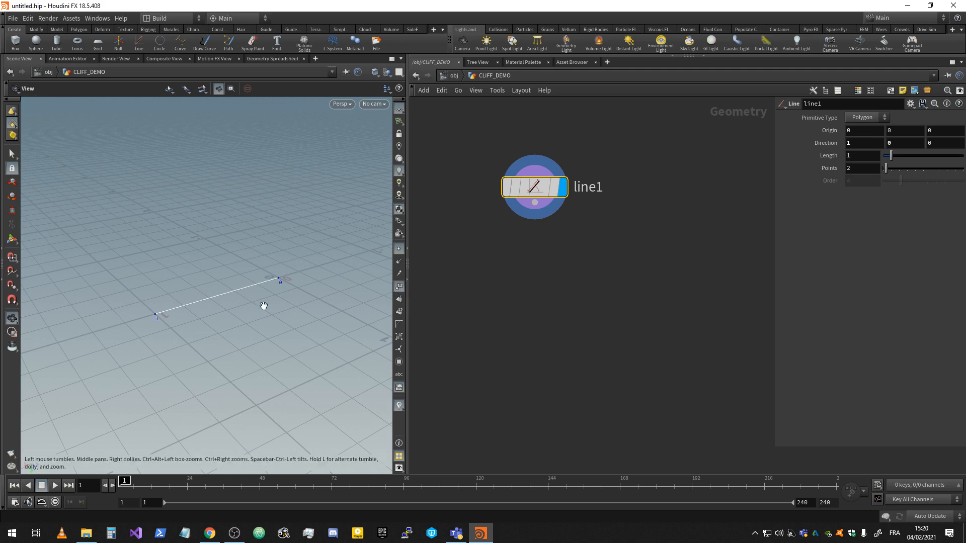
{"action": "mouse_move", "coordinate": [263, 306]}
{"action": "left_mouse_down"}
{"action": "mouse_move", "coordinate": [280, 313]}
{"action": "mouse_move", "coordinate": [280, 297]}
{"action": "mouse_move", "coordinate": [285, 330]}
{"action": "mouse_move", "coordinate": [261, 297]}
{"action": "left_mouse_up"}
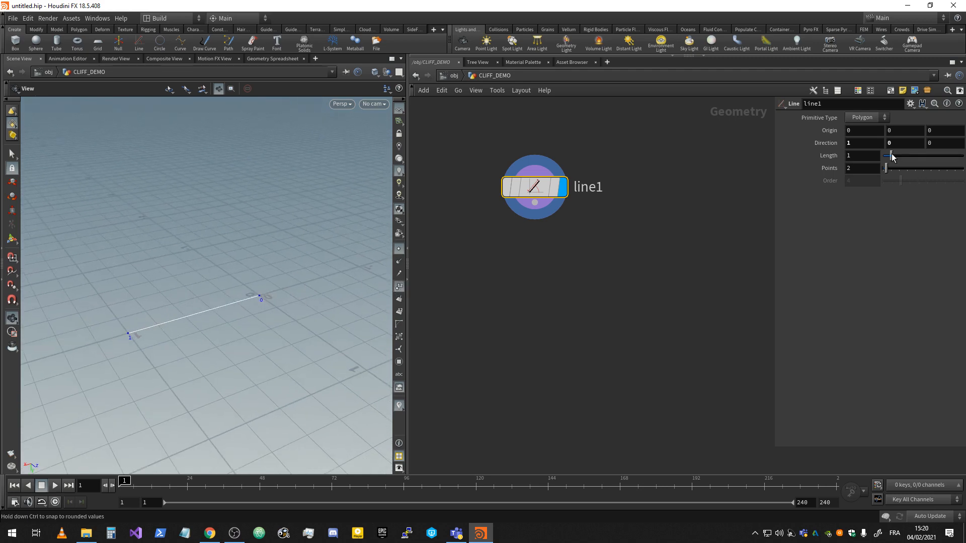
Step: Centre the line by referencing its length in the X origin with the expression ch("dist")/-2
{"action": "mouse_move", "coordinate": [891, 157]}
{"action": "left_mouse_down"}
{"action": "mouse_move", "coordinate": [881, 167]}
{"action": "mouse_move", "coordinate": [888, 158]}
{"action": "left_mouse_up"}
{"action": "middle_click", "coordinate": [798, 161], "text": "ctrl"}
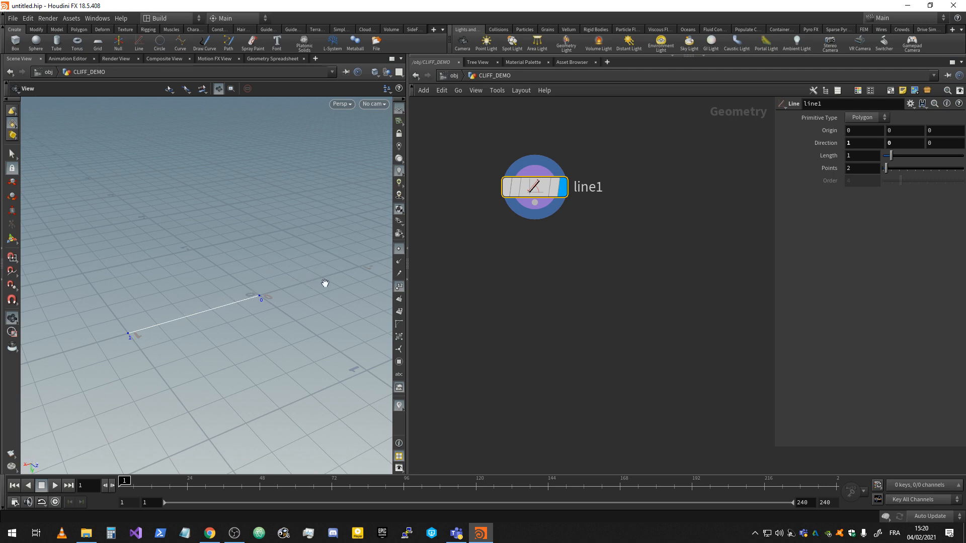
{"action": "left_click", "coordinate": [856, 155]}
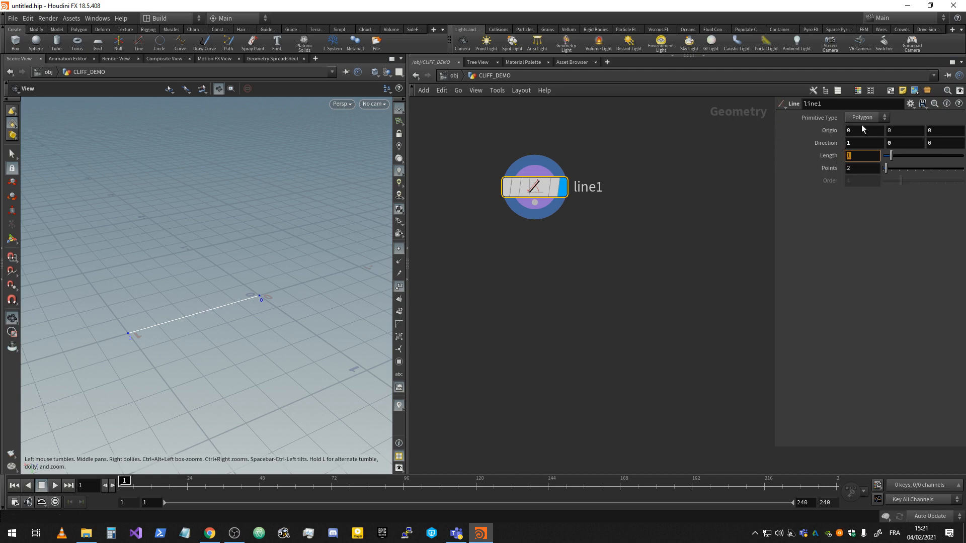
{"action": "right_click", "coordinate": [826, 154]}
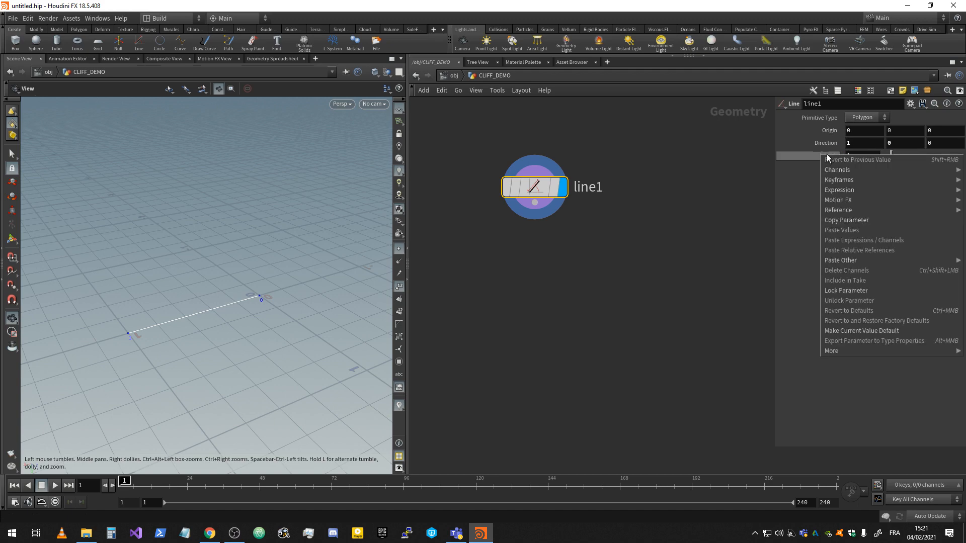
{"action": "left_click", "coordinate": [850, 220]}
{"action": "left_click", "coordinate": [872, 131]}
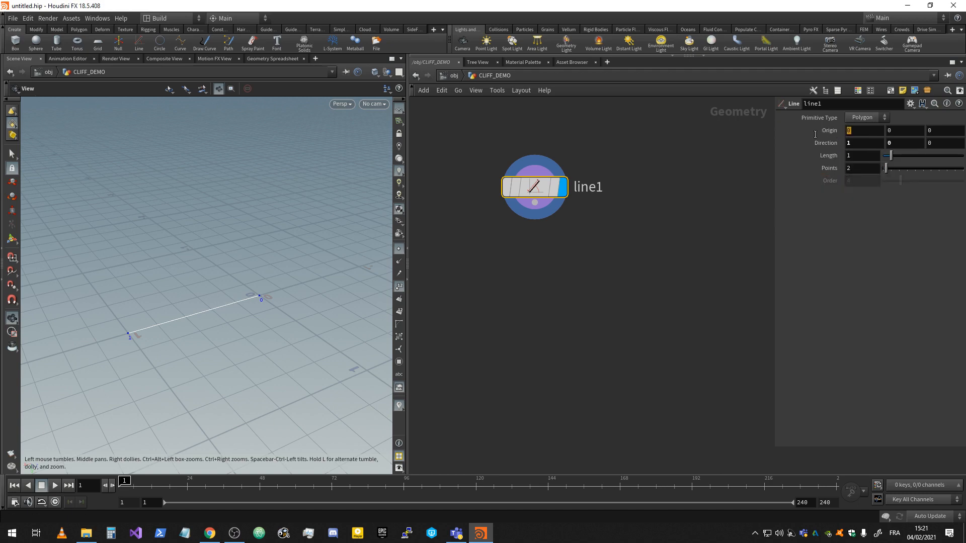
{"action": "right_click", "coordinate": [828, 131]}
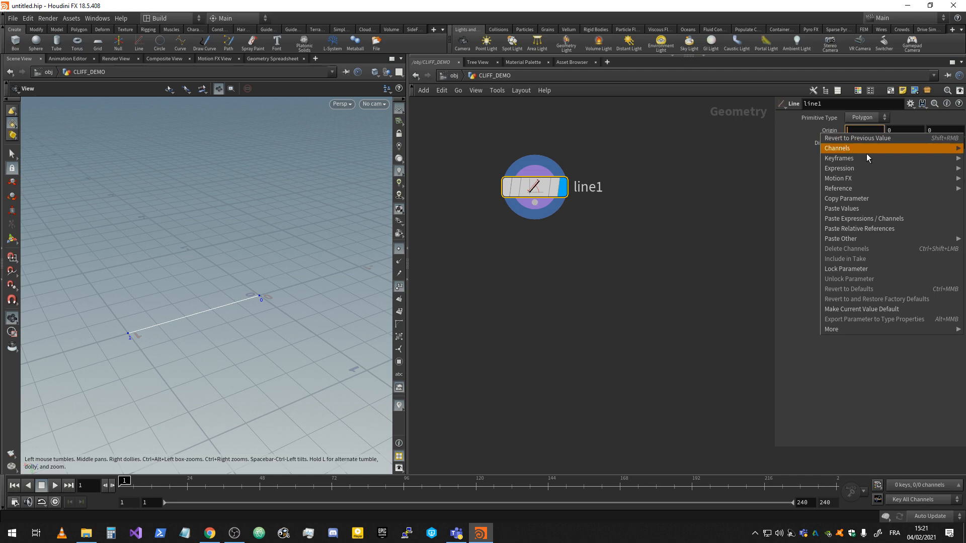
{"action": "left_click", "coordinate": [894, 231]}
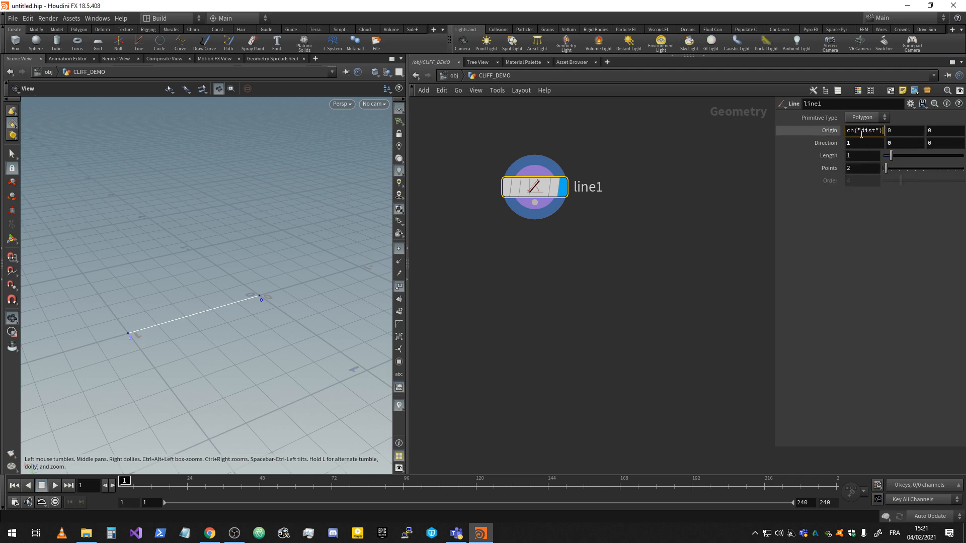
{"action": "type", "text": "/-2"}
{"action": "key", "text": "Return"}
Step: Set the line's length to 2.26, keeping it at 2 points
{"action": "mouse_move", "coordinate": [892, 157]}
{"action": "left_mouse_down"}
{"action": "mouse_move", "coordinate": [918, 158]}
{"action": "mouse_move", "coordinate": [885, 158]}
{"action": "mouse_move", "coordinate": [900, 166]}
{"action": "left_mouse_up"}
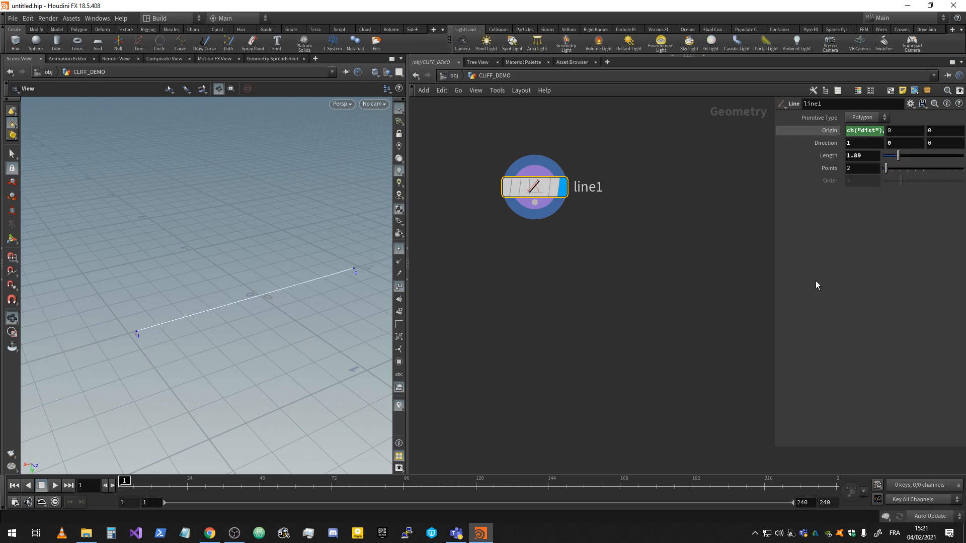
{"action": "left_click_drag", "start_coordinate": [252, 282], "coordinate": [252, 318]}
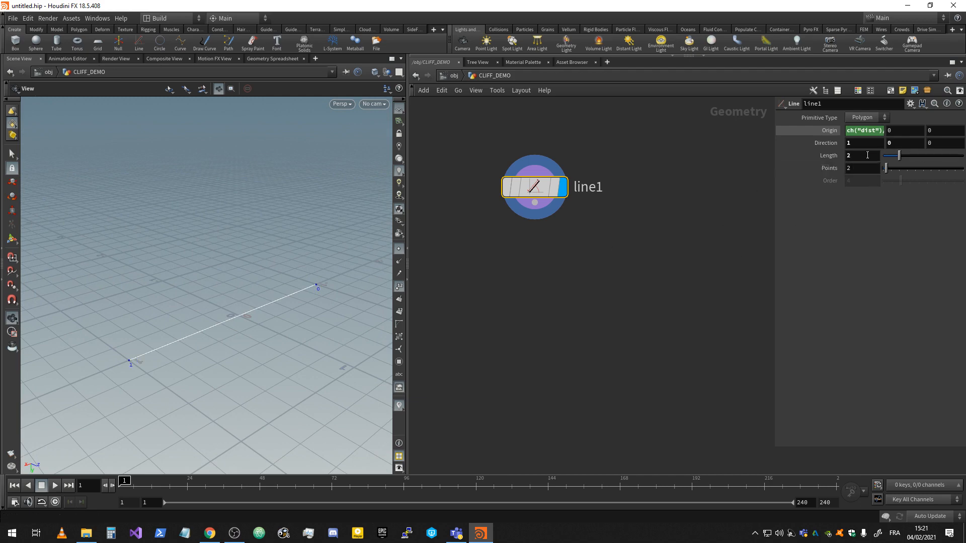
{"action": "mouse_move", "coordinate": [899, 156]}
{"action": "left_mouse_down"}
{"action": "mouse_move", "coordinate": [909, 158]}
{"action": "mouse_move", "coordinate": [901, 157]}
{"action": "left_mouse_up"}
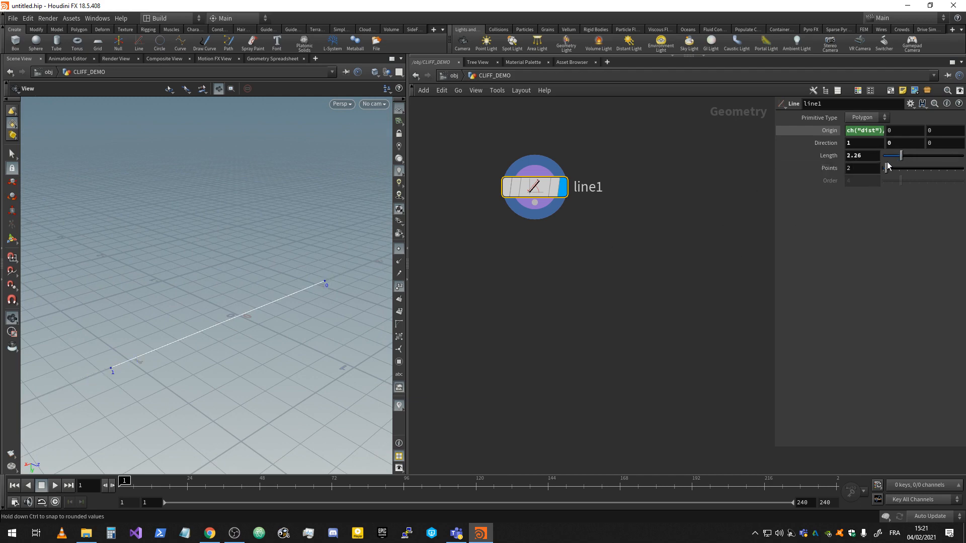
{"action": "left_click_drag", "start_coordinate": [268, 277], "coordinate": [378, 266]}
{"action": "left_click_drag", "start_coordinate": [274, 276], "coordinate": [251, 251]}
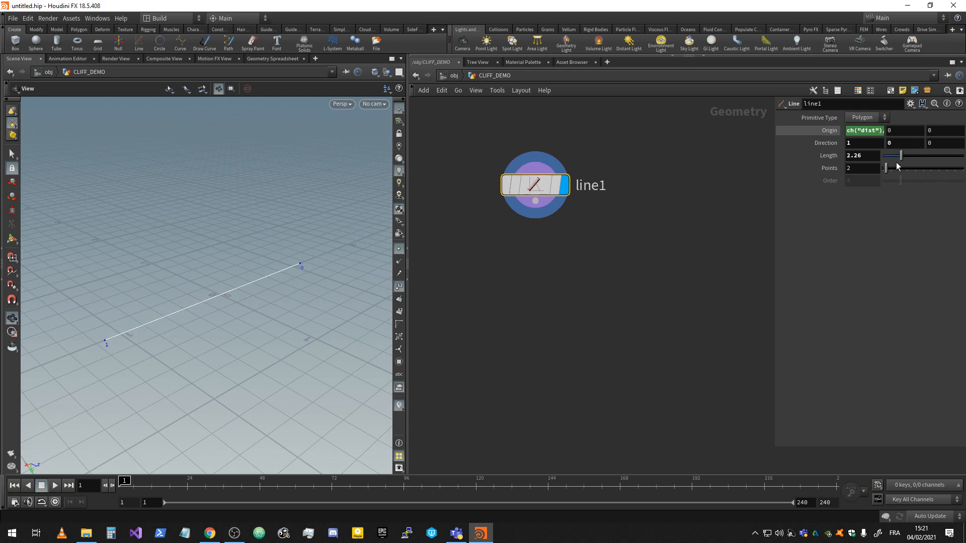
{"action": "left_click_drag", "start_coordinate": [886, 168], "coordinate": [923, 169]}
{"action": "key", "text": "ctrl+z"}
Step: Add a Resample node below line1, connect the line's output to it, and display its result
{"action": "key", "text": "Tab"}
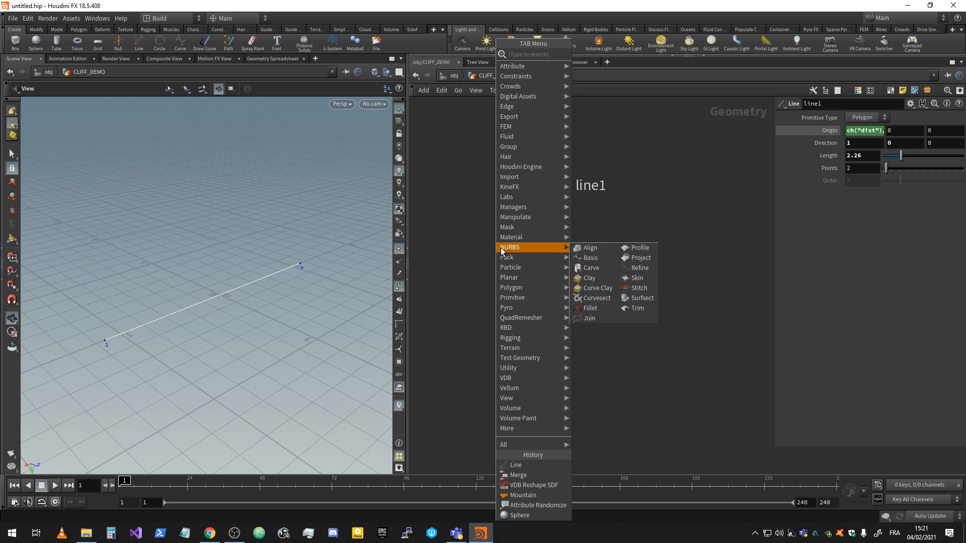
{"action": "mouse_move", "coordinate": [528, 227]}
{"action": "left_click", "coordinate": [599, 54]}
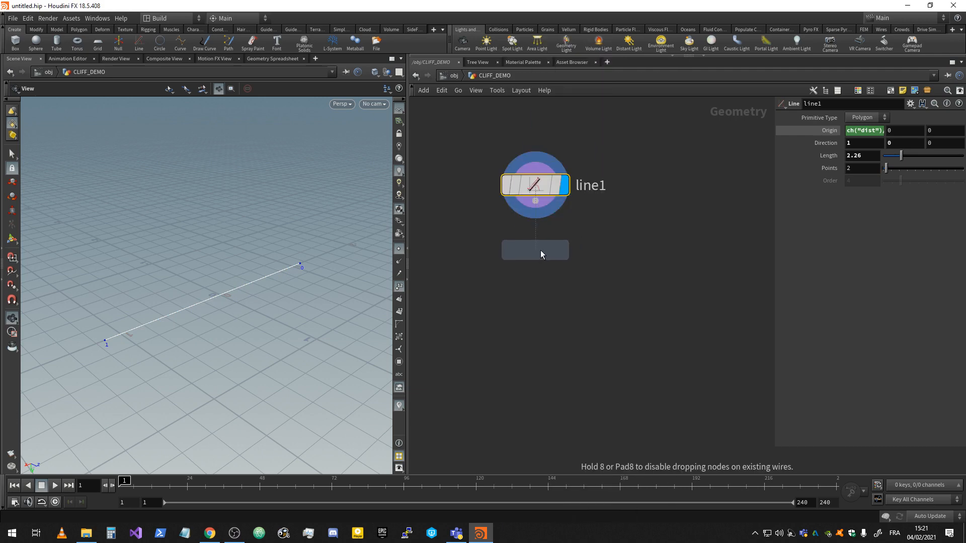
{"action": "left_click", "coordinate": [536, 257]}
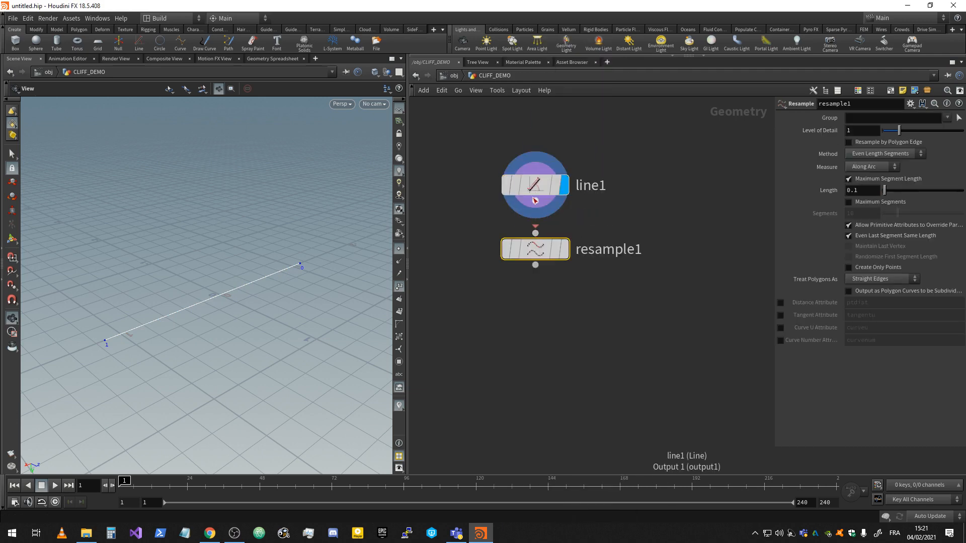
{"action": "left_click", "coordinate": [564, 249]}
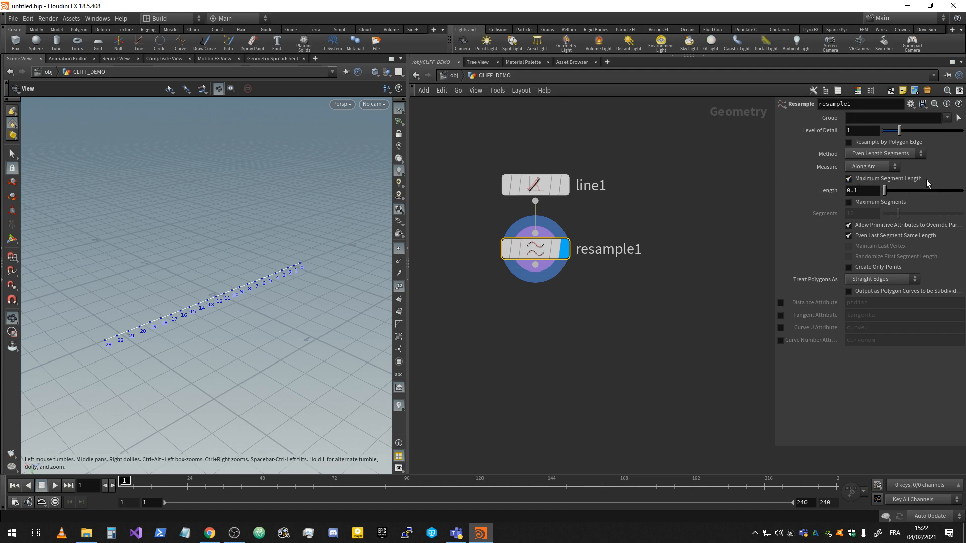
Step: Switch the resampling from Maximum Segment Length to Maximum Segments and set it to 20 segments
{"action": "mouse_move", "coordinate": [885, 191]}
{"action": "left_mouse_down"}
{"action": "mouse_move", "coordinate": [925, 196]}
{"action": "mouse_move", "coordinate": [885, 197]}
{"action": "left_mouse_up"}
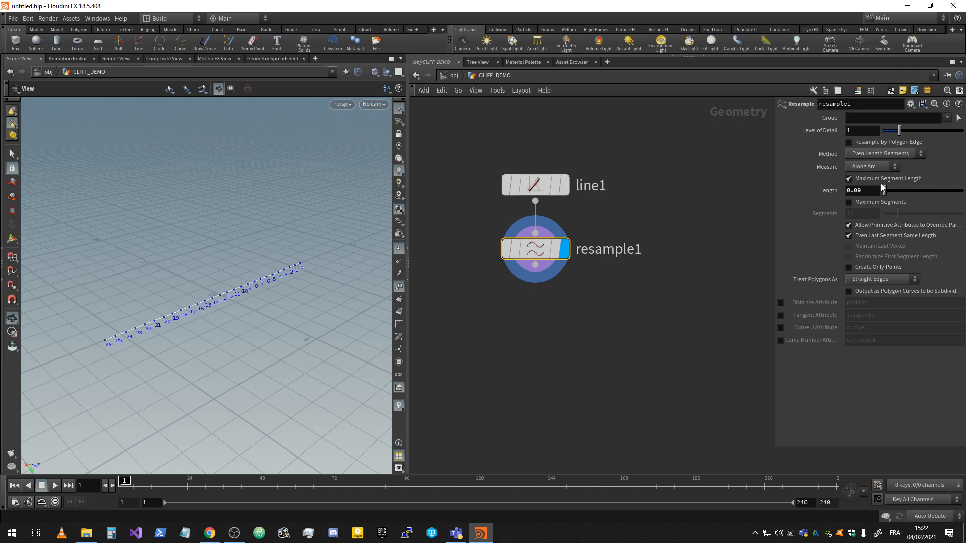
{"action": "left_click", "coordinate": [849, 181]}
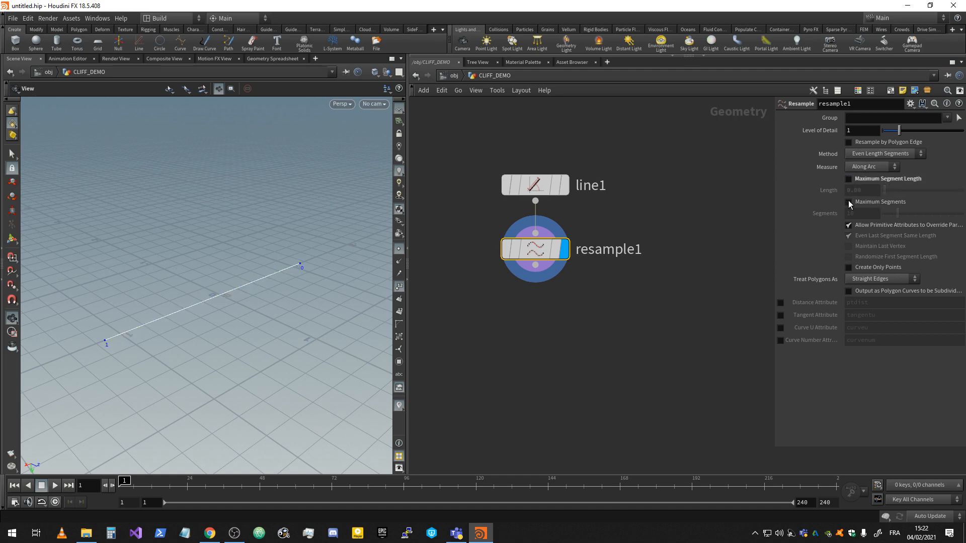
{"action": "left_click", "coordinate": [851, 205]}
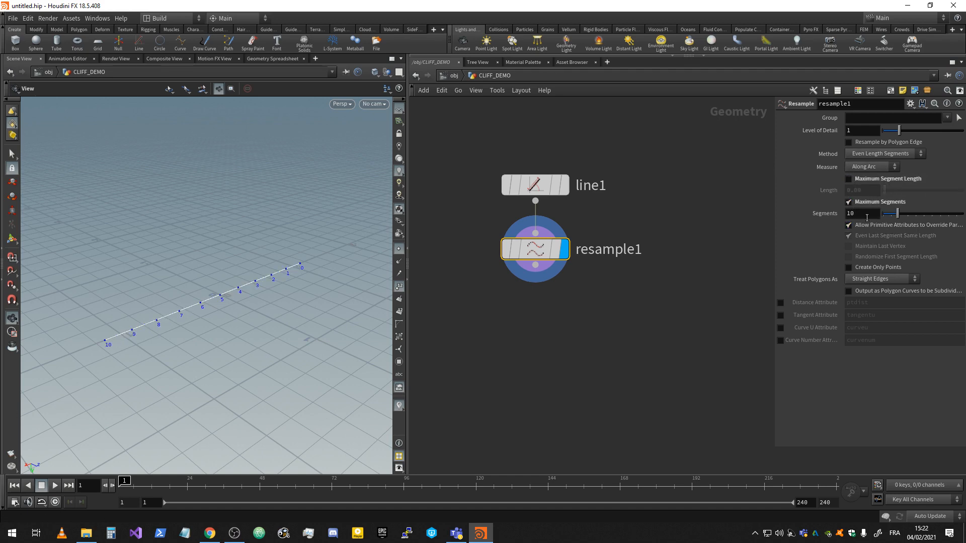
{"action": "double_click", "coordinate": [867, 217]}
{"action": "type", "text": "20"}
{"action": "key", "text": "Return"}
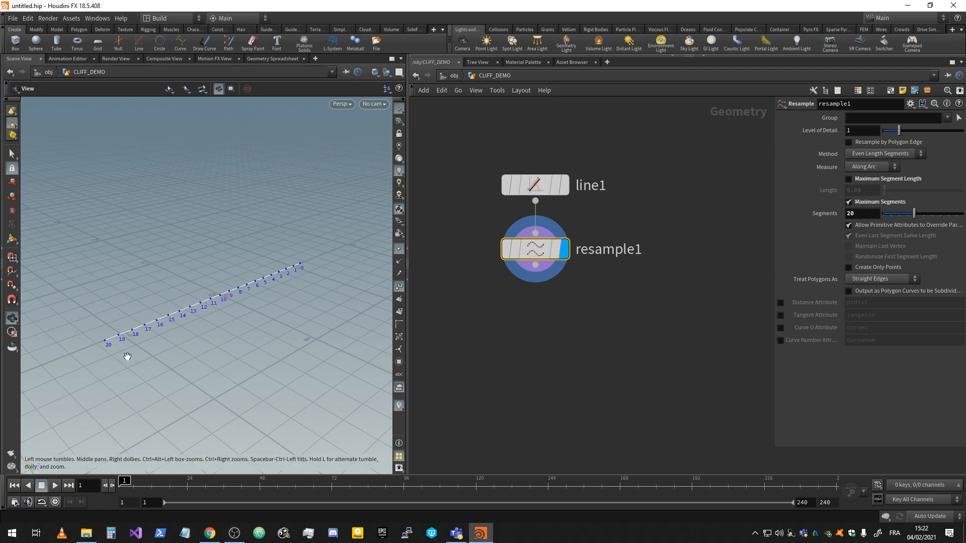
Step: Save the scene as bigcliffs02.hip in the X:/HOUDINI_TESTS/CLIFFS_PROC folder
{"action": "middle_click_drag", "start_coordinate": [609, 259], "coordinate": [634, 234]}
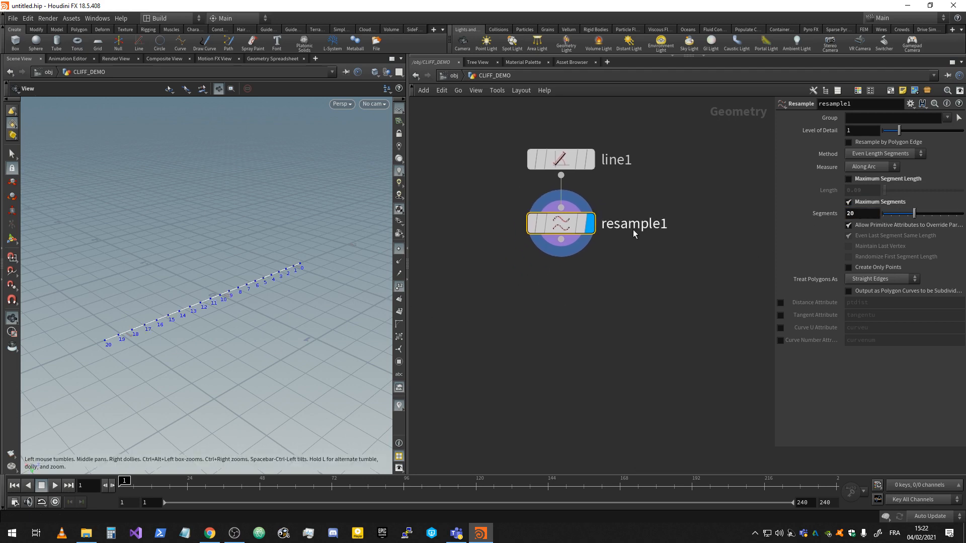
{"action": "key", "text": "ctrl+s"}
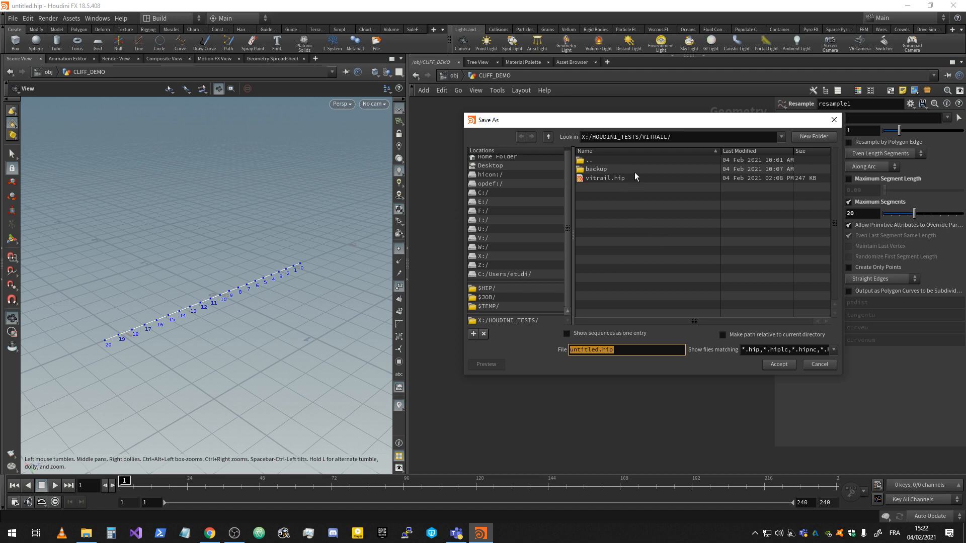
{"action": "double_click", "coordinate": [589, 160]}
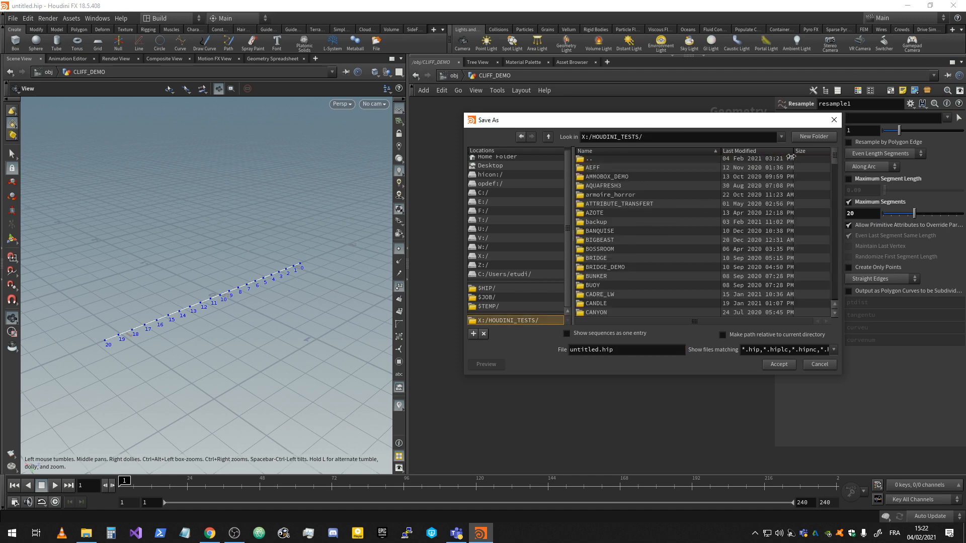
{"action": "scroll", "coordinate": [615, 303], "scroll_direction": "down", "scroll_amount": 4}
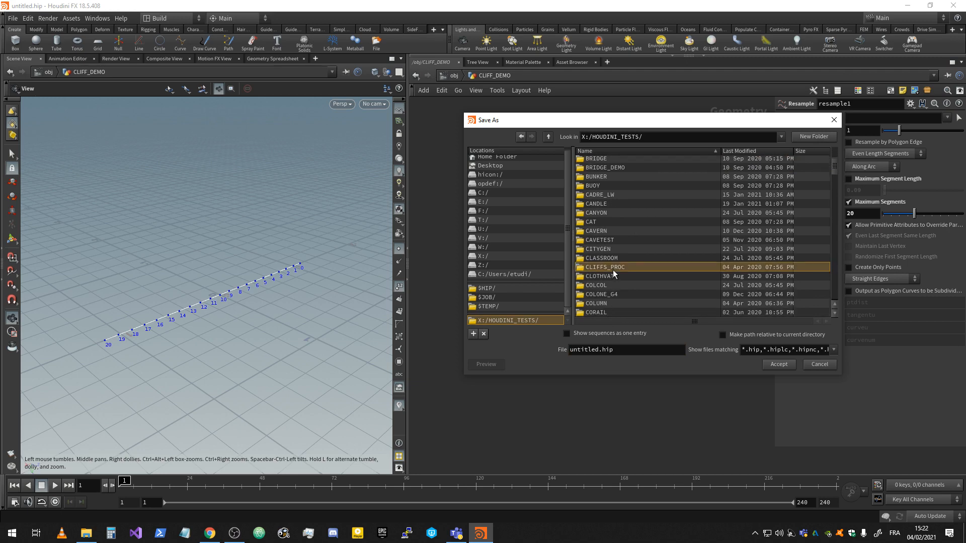
{"action": "double_click", "coordinate": [608, 267]}
{"action": "left_click", "coordinate": [599, 190]}
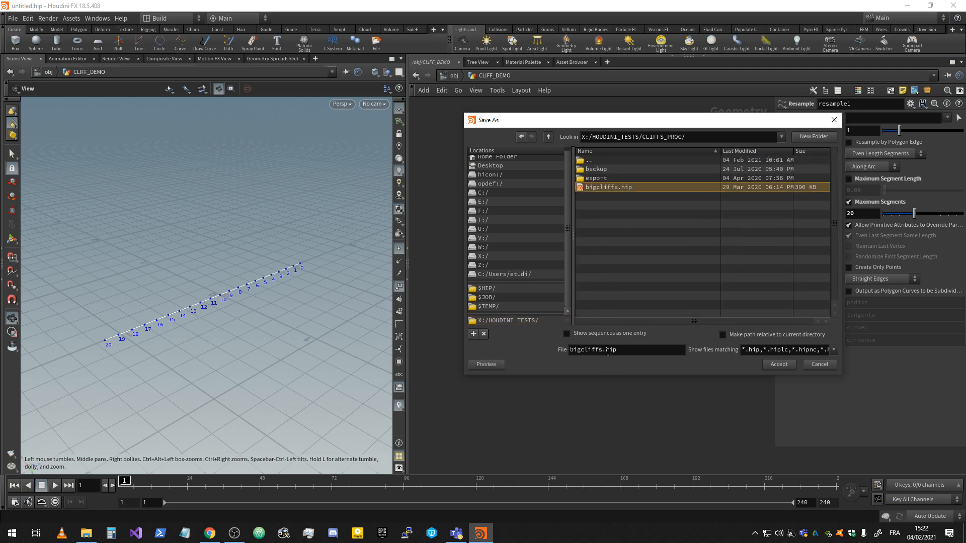
{"action": "left_click", "coordinate": [602, 351]}
{"action": "type", "text": "02"}
{"action": "left_click", "coordinate": [788, 365]}
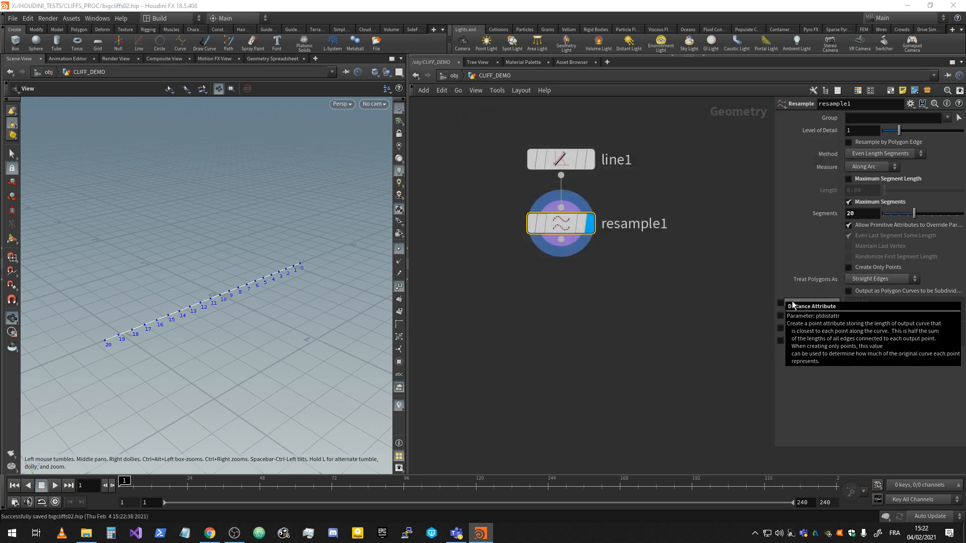
Step: Add a PolyExtrude node below resample1, fed by its output, and display its result
{"action": "mouse_move", "coordinate": [552, 282]}
{"action": "middle_mouse_down"}
{"action": "mouse_move", "coordinate": [552, 308]}
{"action": "mouse_move", "coordinate": [545, 292]}
{"action": "middle_mouse_up"}
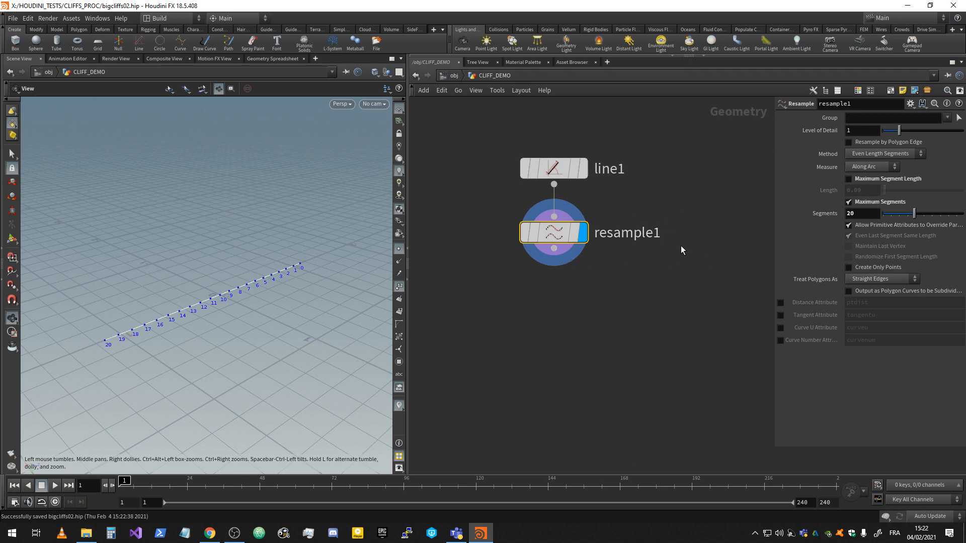
{"action": "middle_click_drag", "start_coordinate": [603, 258], "coordinate": [611, 234]}
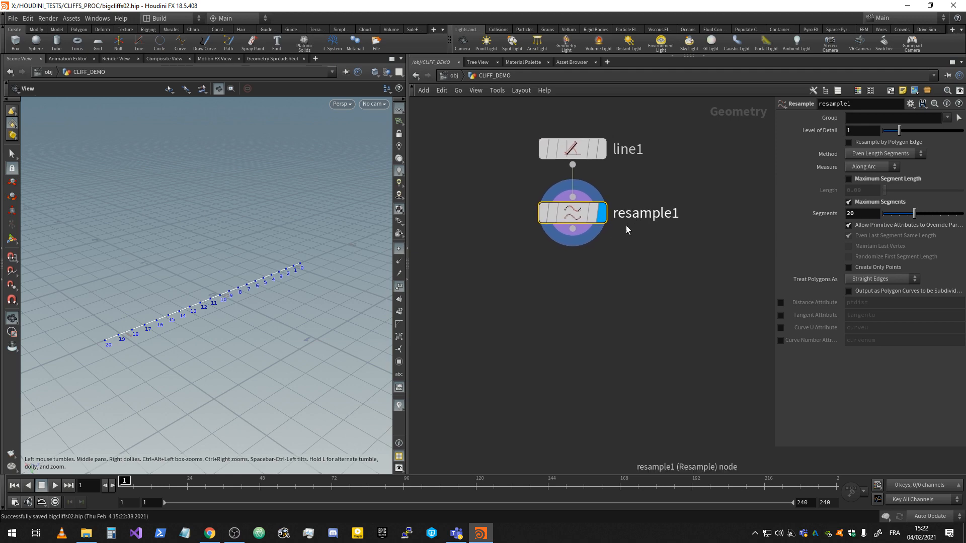
{"action": "mouse_move", "coordinate": [563, 215]}
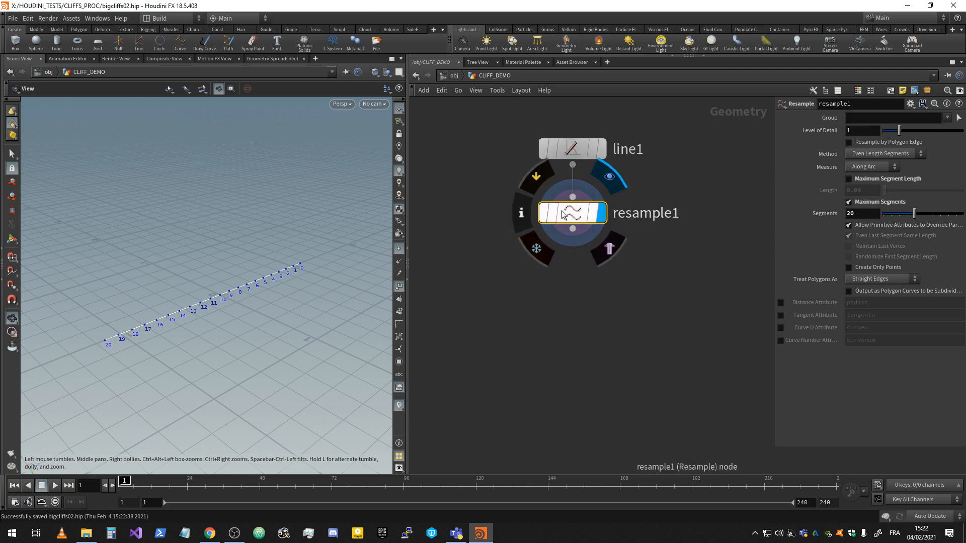
{"action": "middle_click_drag", "start_coordinate": [612, 257], "coordinate": [581, 247]}
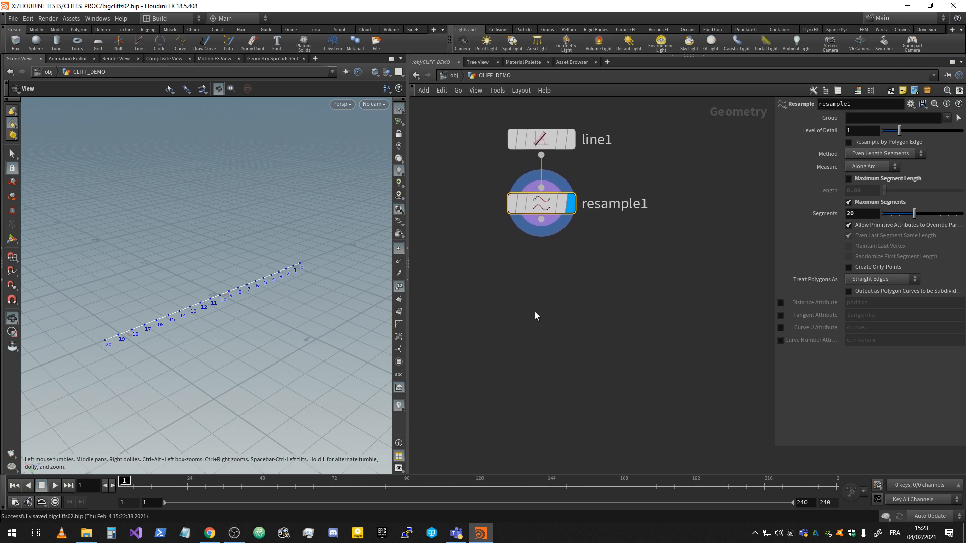
{"action": "key", "text": "Tab"}
{"action": "type", "text": "ex"}
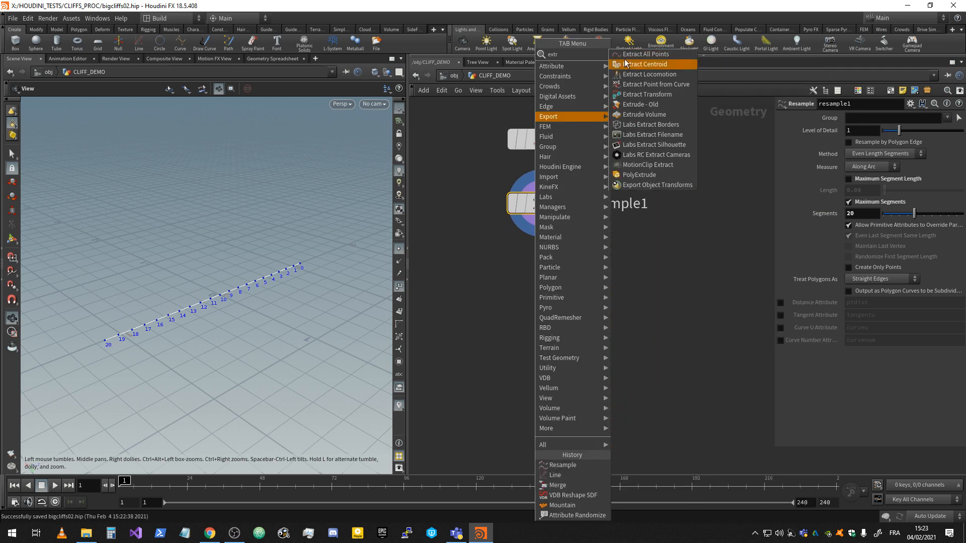
{"action": "left_click", "coordinate": [657, 177]}
{"action": "left_click", "coordinate": [538, 327]}
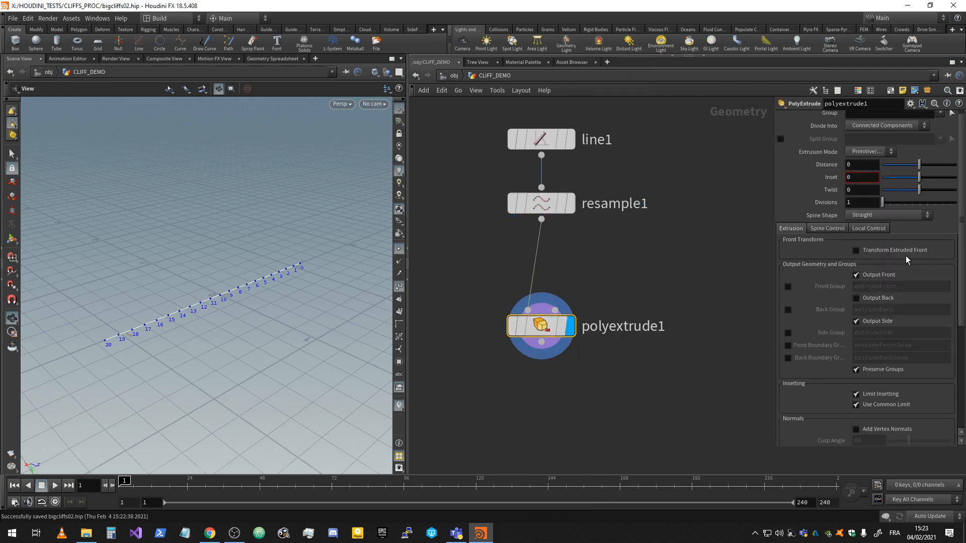
{"action": "left_click_drag", "start_coordinate": [919, 165], "coordinate": [828, 173]}
{"action": "type", "text": "0"}
{"action": "key", "text": "Return"}
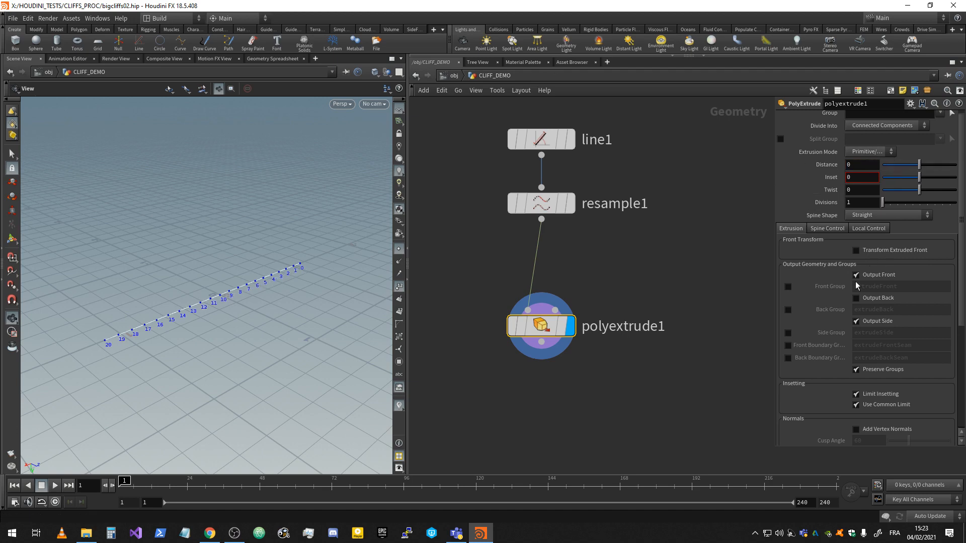
Step: Enable Transform Extruded Front on the PolyExtrude node, set its transform space to Global and translate it -1.6 in Y
{"action": "left_click", "coordinate": [877, 251]}
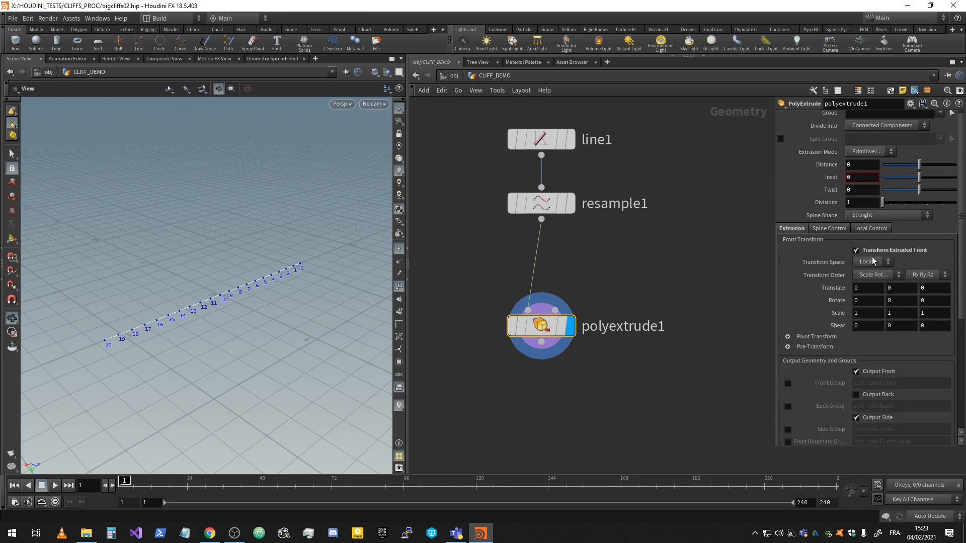
{"action": "left_click", "coordinate": [874, 261]}
{"action": "left_click", "coordinate": [868, 276]}
{"action": "middle_click_drag", "start_coordinate": [887, 287], "coordinate": [818, 294]}
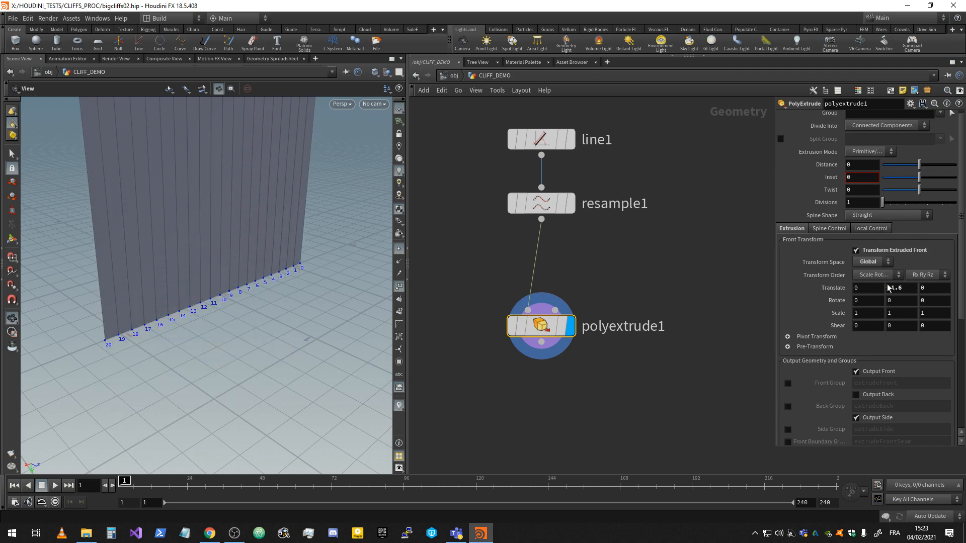
Step: Set the extrusion's divisions to 5 and hide the point numbers in the viewport
{"action": "scroll", "coordinate": [250, 259], "scroll_direction": "down", "scroll_amount": 5}
{"action": "left_click_drag", "start_coordinate": [244, 274], "coordinate": [246, 304]}
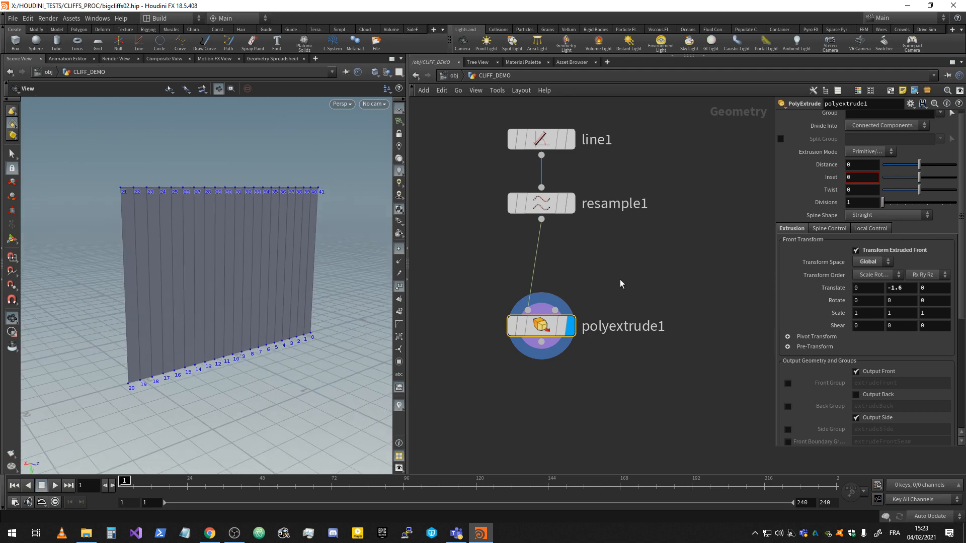
{"action": "left_click_drag", "start_coordinate": [144, 279], "coordinate": [287, 285]}
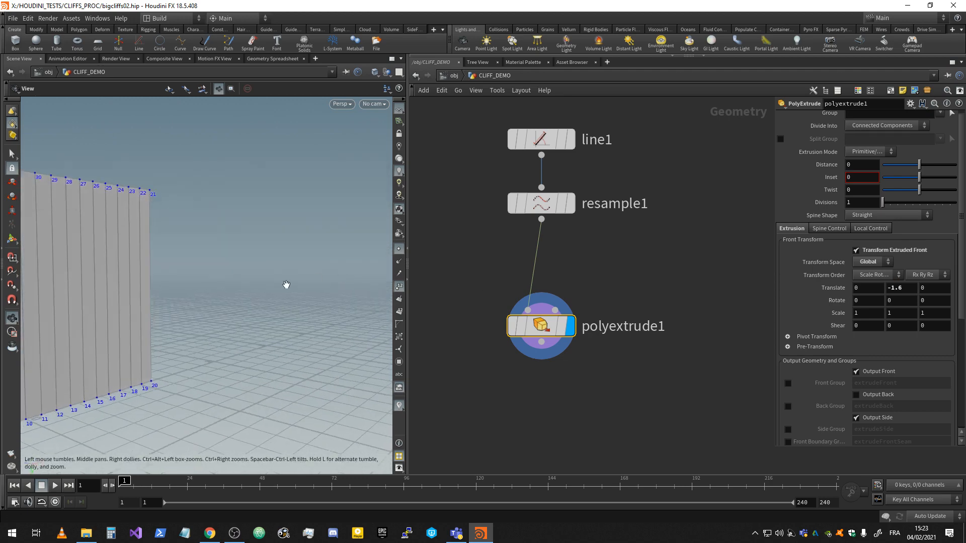
{"action": "left_click_drag", "start_coordinate": [146, 323], "coordinate": [147, 345]}
{"action": "middle_click_drag", "start_coordinate": [150, 343], "coordinate": [293, 322]}
{"action": "left_click_drag", "start_coordinate": [293, 322], "coordinate": [284, 283]}
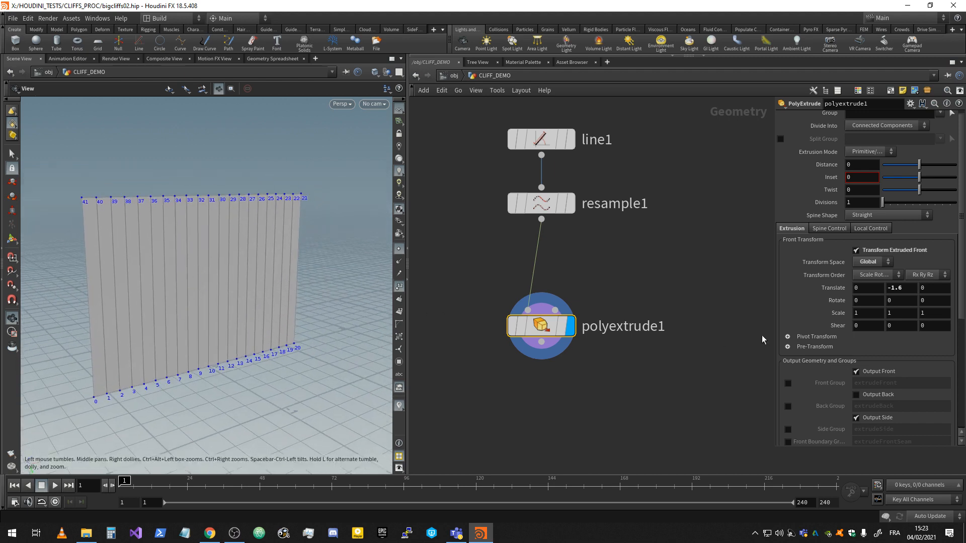
{"action": "left_click_drag", "start_coordinate": [883, 203], "coordinate": [889, 208]}
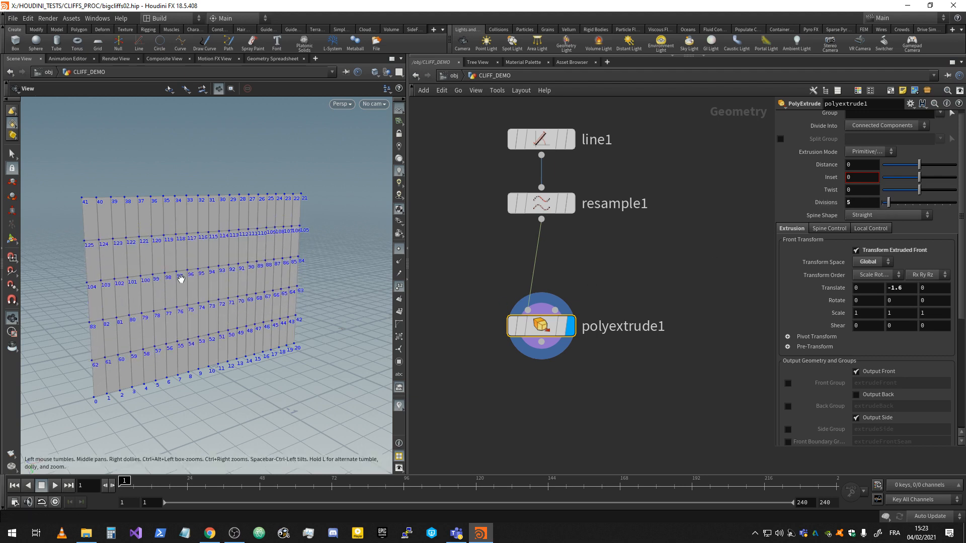
{"action": "left_click", "coordinate": [399, 286]}
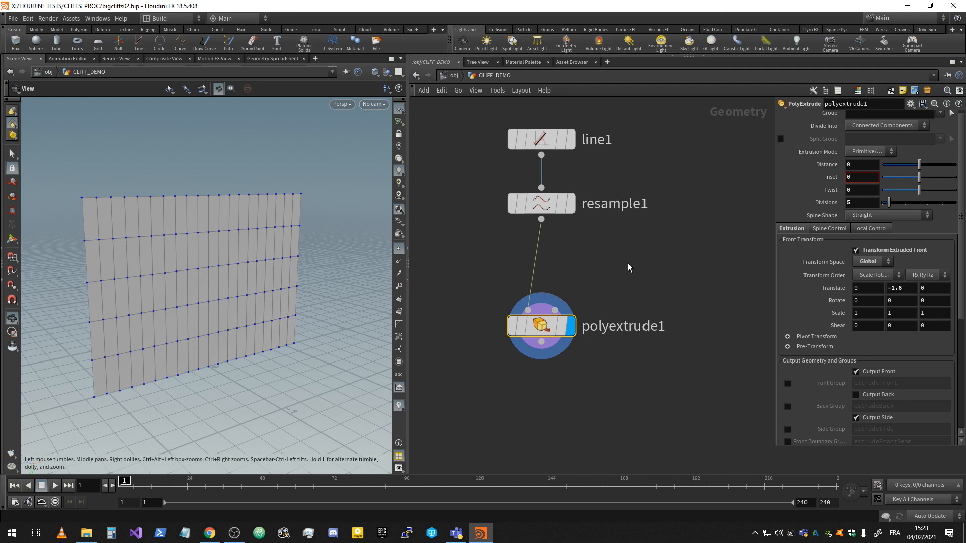
Step: Move polyextrude1 further down the network to leave room for another node below resample1
{"action": "mouse_move", "coordinate": [565, 320]}
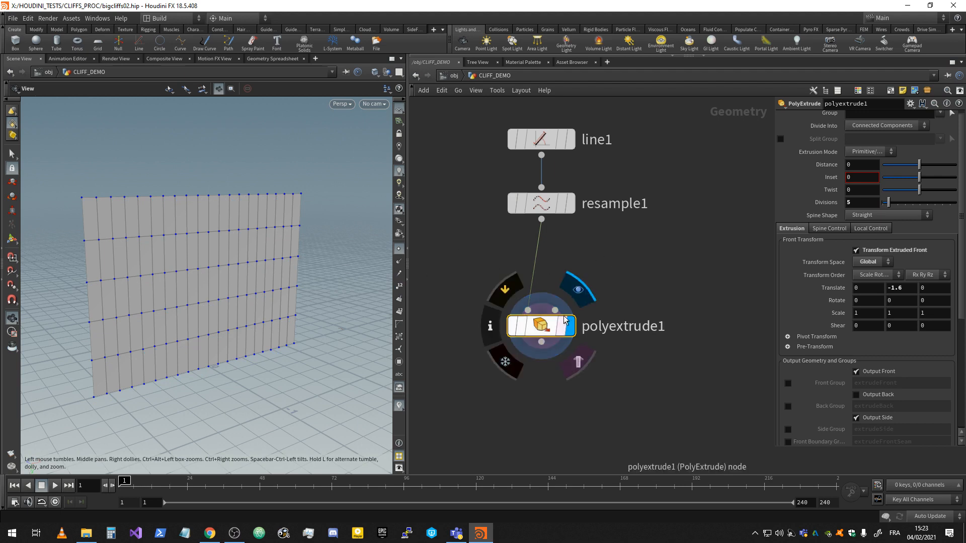
{"action": "scroll", "coordinate": [564, 320], "scroll_direction": "down", "scroll_amount": 1}
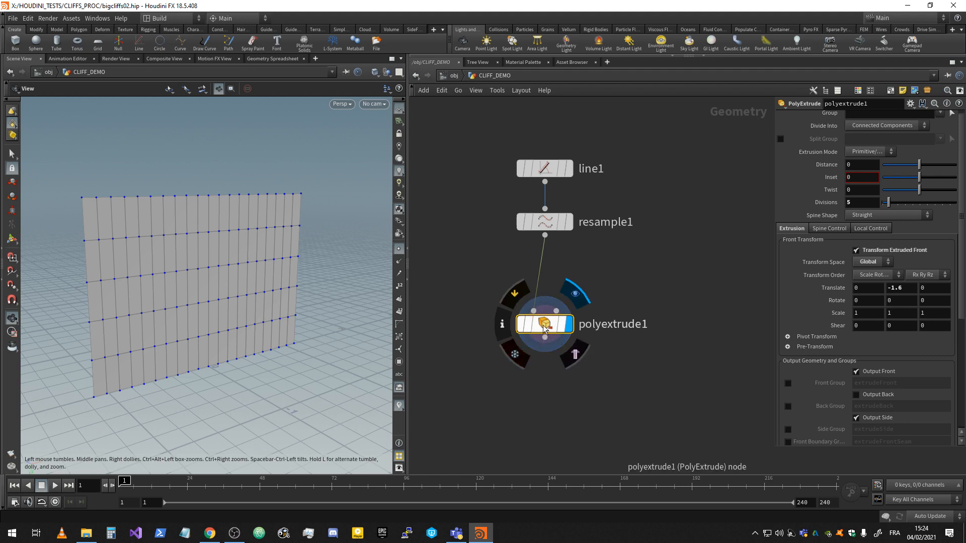
{"action": "left_click_drag", "start_coordinate": [542, 327], "coordinate": [543, 291]}
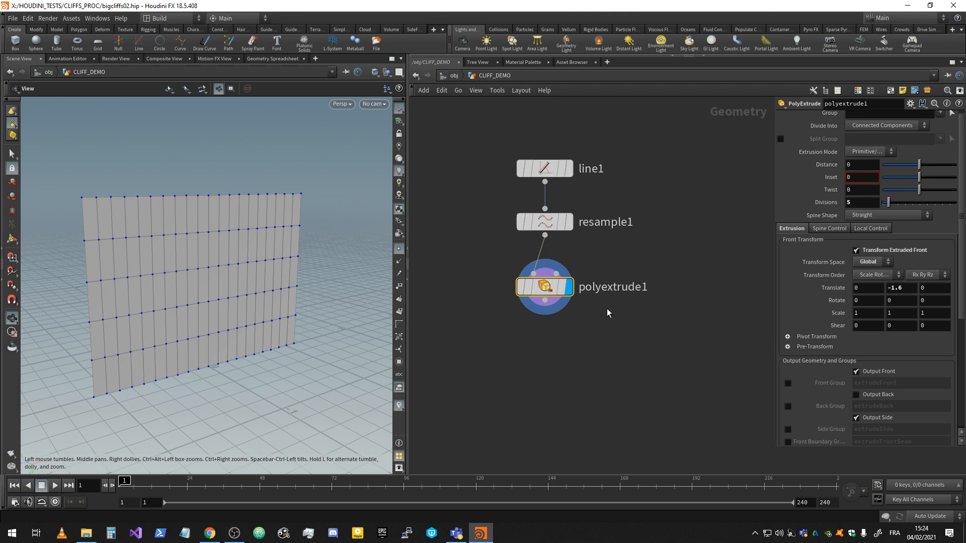
{"action": "left_click", "coordinate": [533, 334]}
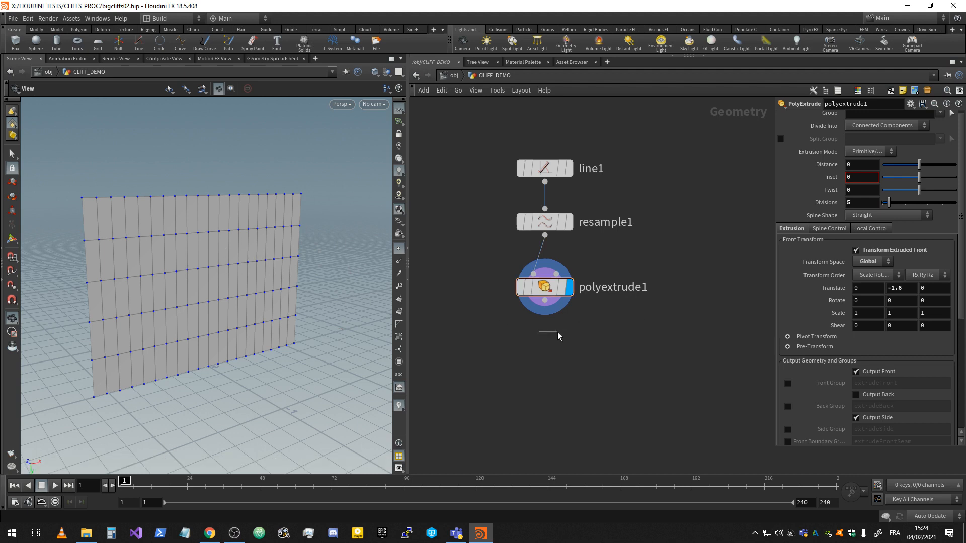
{"action": "middle_click_drag", "start_coordinate": [627, 261], "coordinate": [622, 288]}
{"action": "left_click_drag", "start_coordinate": [541, 316], "coordinate": [539, 377]}
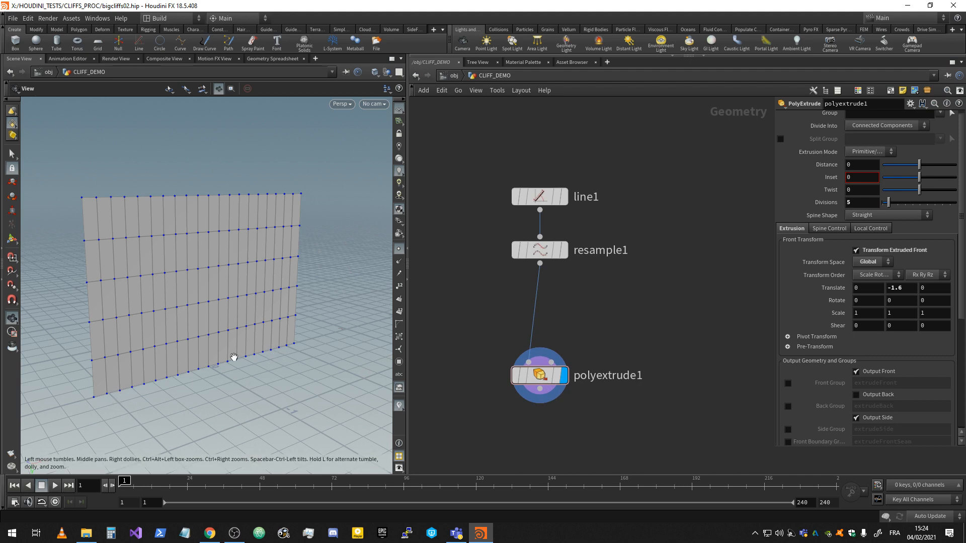
{"action": "mouse_move", "coordinate": [543, 252]}
{"action": "left_mouse_down"}
{"action": "mouse_move", "coordinate": [544, 332]}
{"action": "mouse_move", "coordinate": [540, 253]}
{"action": "left_mouse_up"}
Step: Insert a Point VOP node on the connection between resample1 and polyextrude1, aligned beneath resample1
{"action": "key", "text": "Tab"}
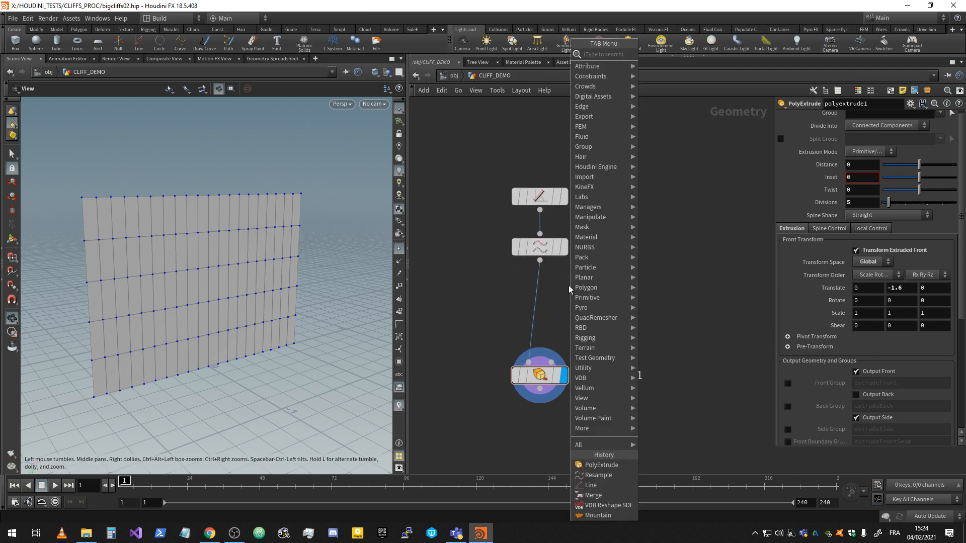
{"action": "type", "text": "poi"}
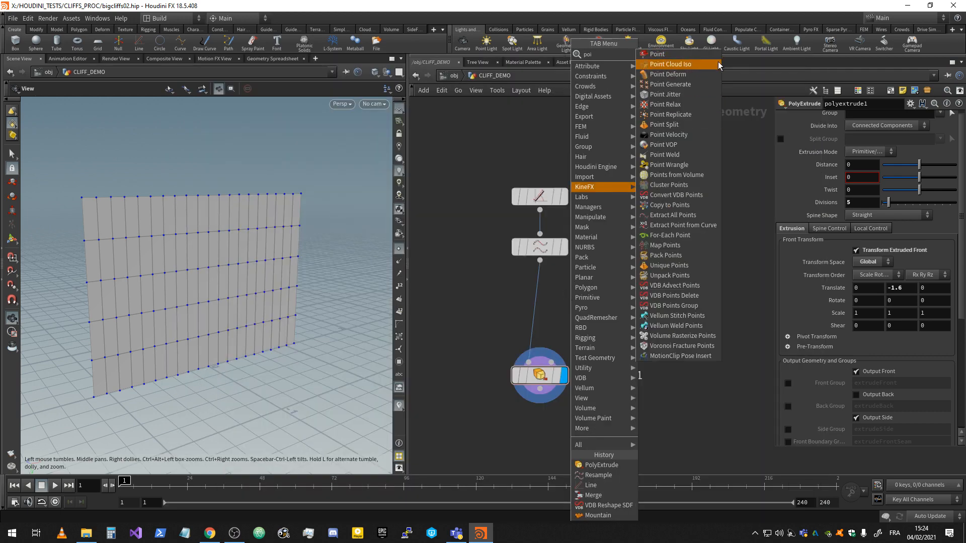
{"action": "key", "text": "Down"}
{"action": "key", "text": "Down"}
{"action": "key", "text": "Down"}
{"action": "key", "text": "Down"}
{"action": "key", "text": "Down"}
{"action": "key", "text": "Down"}
{"action": "key", "text": "Down"}
{"action": "key", "text": "Down"}
{"action": "key", "text": "Down"}
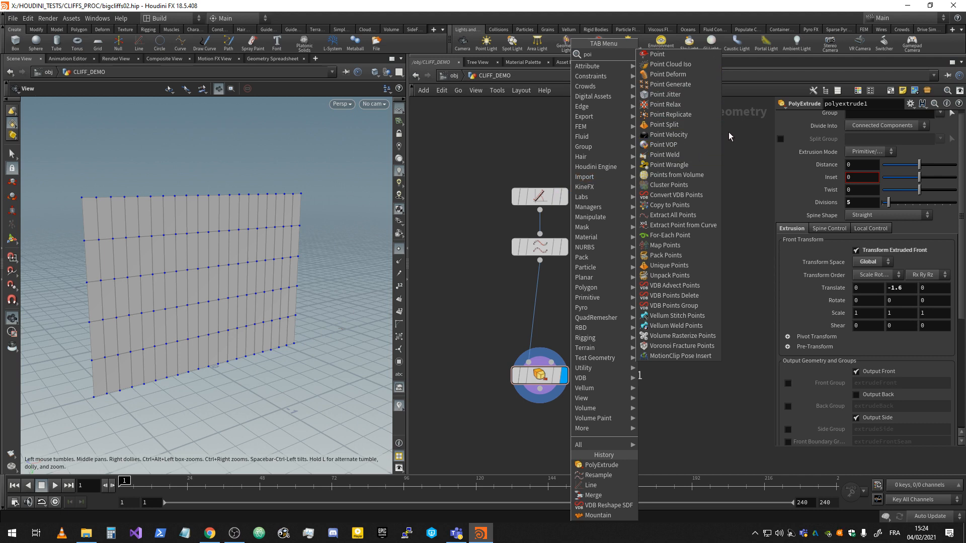
{"action": "left_click", "coordinate": [673, 146]}
{"action": "left_click", "coordinate": [538, 292]}
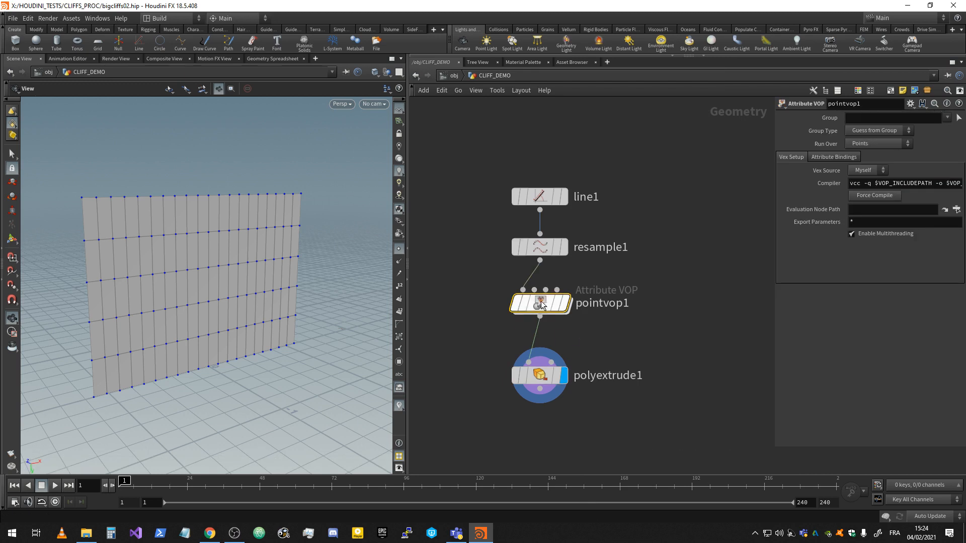
{"action": "left_click_drag", "start_coordinate": [540, 302], "coordinate": [540, 290]}
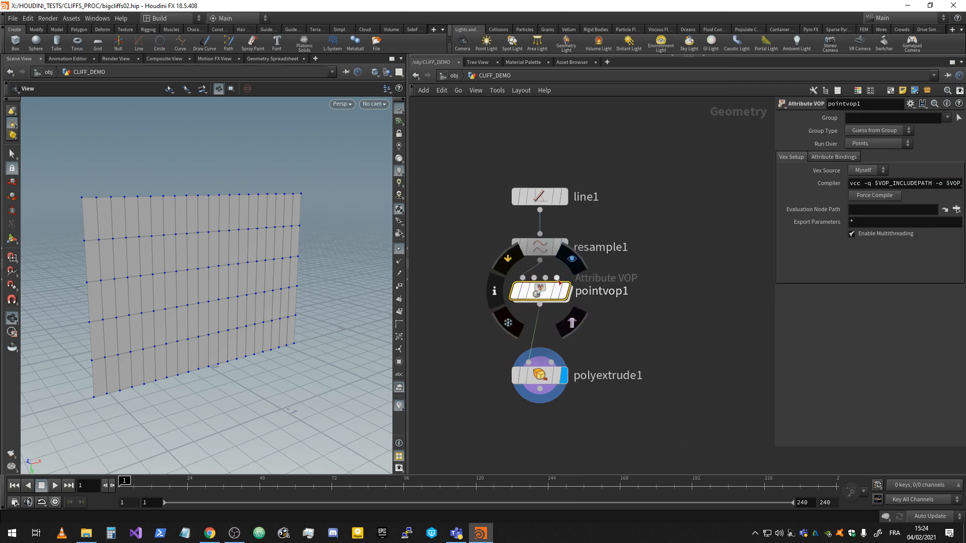
Step: Rename the pointvop1 node to BASE_RANDOM
{"action": "double_click", "coordinate": [604, 292]}
{"action": "double_click", "coordinate": [605, 295]}
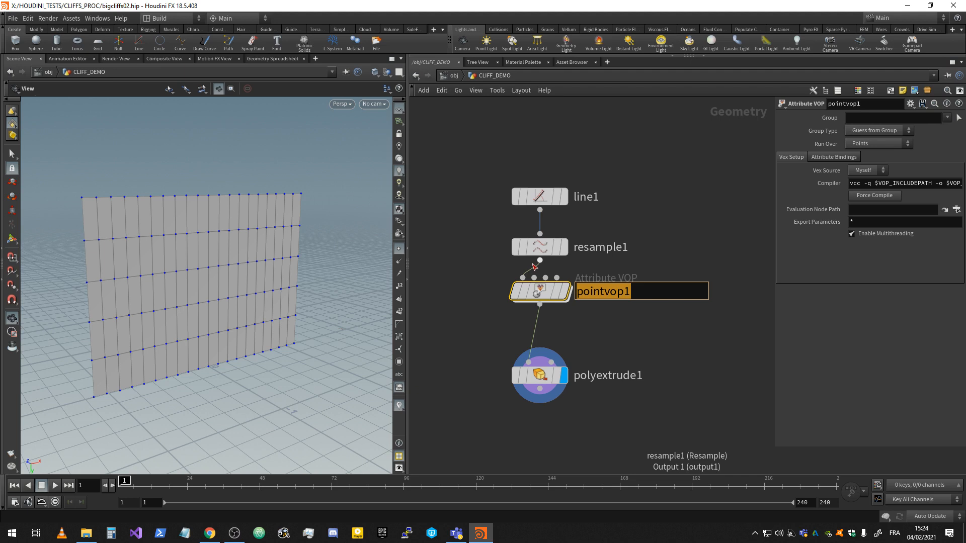
{"action": "type", "text": "BASE"}
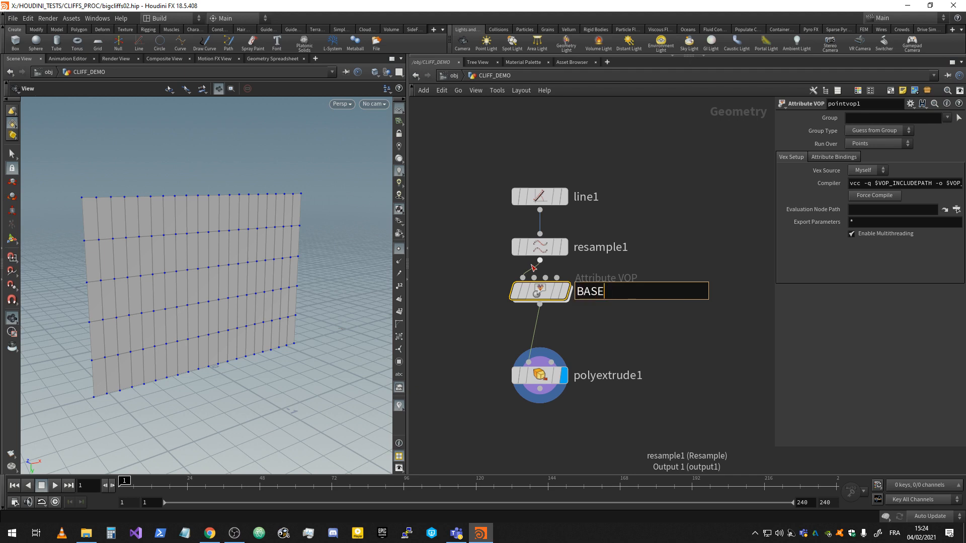
{"action": "type", "text": "_RANDOM"}
{"action": "key", "text": "Return"}
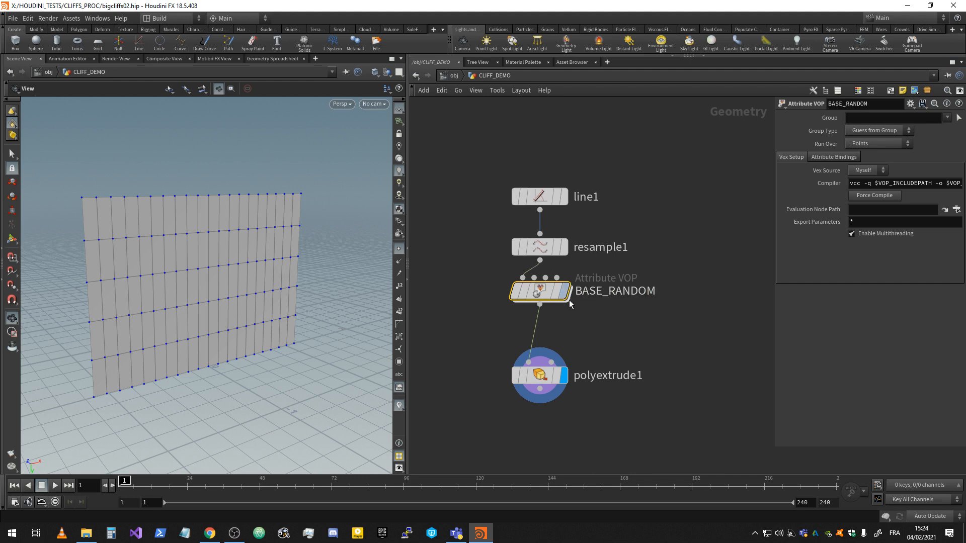
Step: Rename the BASE_RANDOM node to BOTTOM_RANDOM
{"action": "double_click", "coordinate": [609, 291]}
{"action": "left_click_drag", "start_coordinate": [605, 292], "coordinate": [567, 293]}
{"action": "mouse_move", "coordinate": [568, 305]}
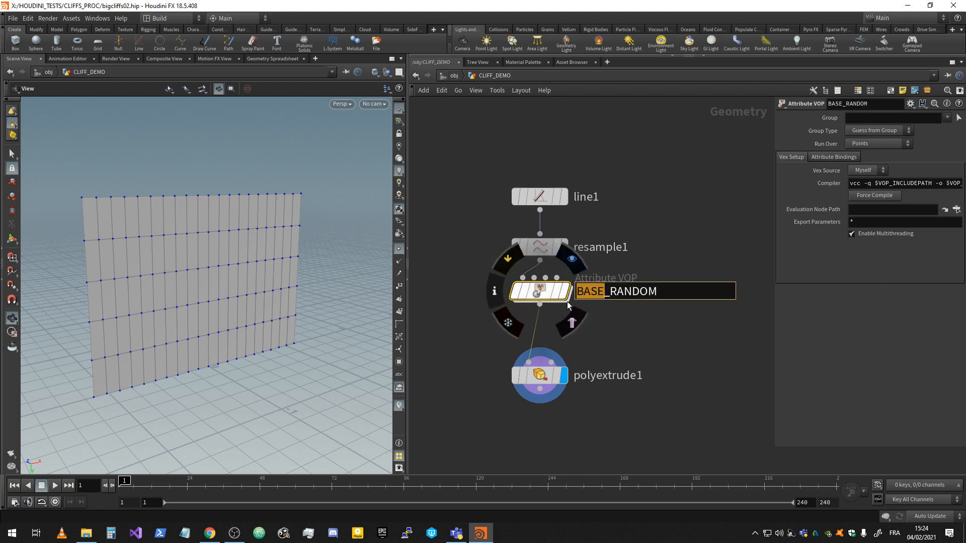
{"action": "type", "text": "B"}
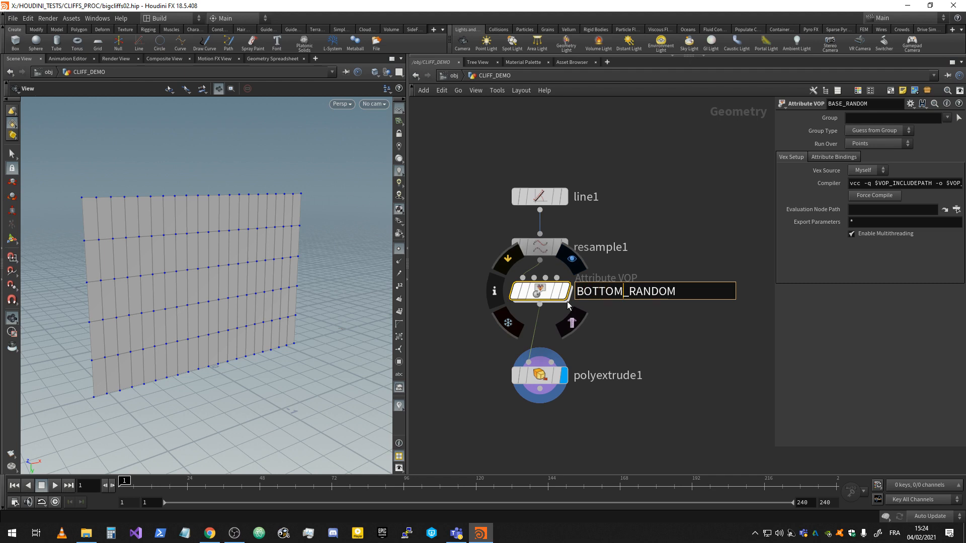
{"action": "key", "text": "Return"}
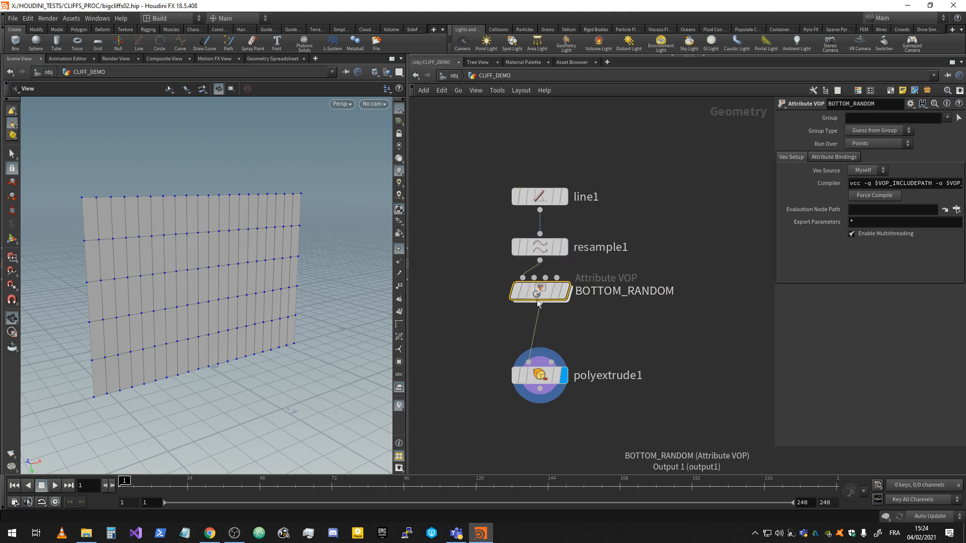
Step: Even out the node spacing by moving BOTTOM_RANDOM slightly down and polyextrude1 slightly up toward it
{"action": "mouse_move", "coordinate": [552, 283]}
{"action": "left_mouse_down"}
{"action": "mouse_move", "coordinate": [552, 305]}
{"action": "mouse_move", "coordinate": [552, 295]}
{"action": "left_mouse_up"}
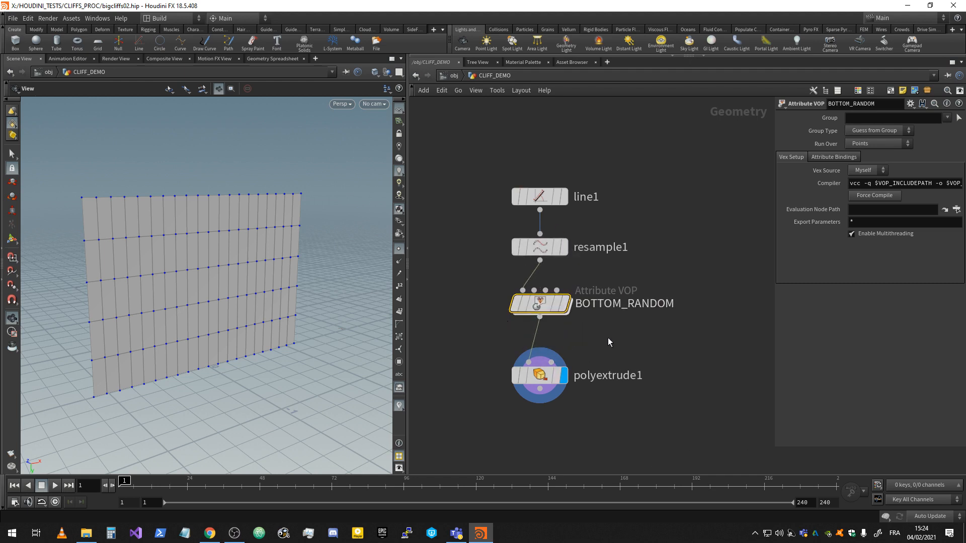
{"action": "middle_click_drag", "start_coordinate": [610, 317], "coordinate": [554, 287]}
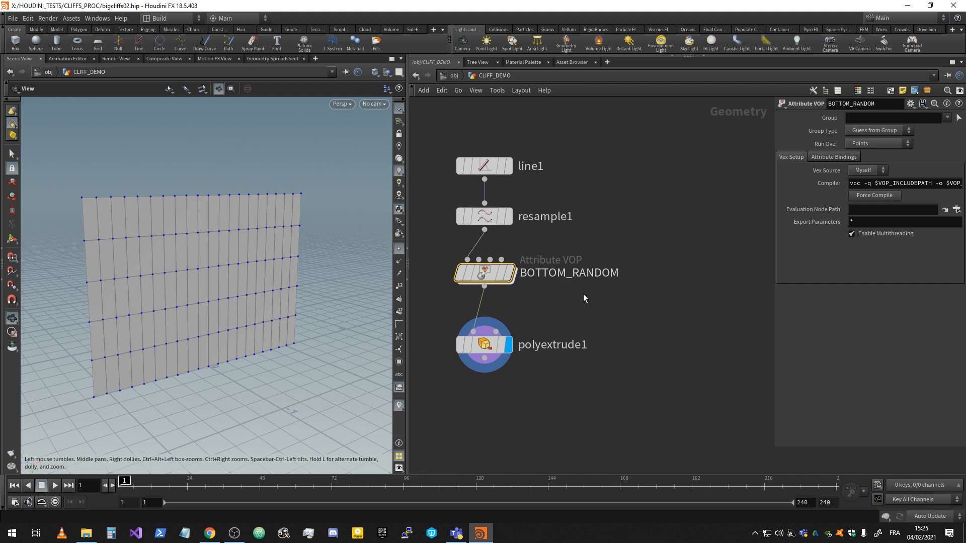
{"action": "mouse_move", "coordinate": [586, 293]}
{"action": "middle_mouse_down"}
{"action": "mouse_move", "coordinate": [616, 278]}
{"action": "mouse_move", "coordinate": [584, 277]}
{"action": "middle_mouse_up"}
{"action": "left_click_drag", "start_coordinate": [477, 335], "coordinate": [478, 324]}
{"action": "middle_click_drag", "start_coordinate": [585, 292], "coordinate": [565, 280]}
{"action": "middle_click_drag", "start_coordinate": [498, 274], "coordinate": [505, 275]}
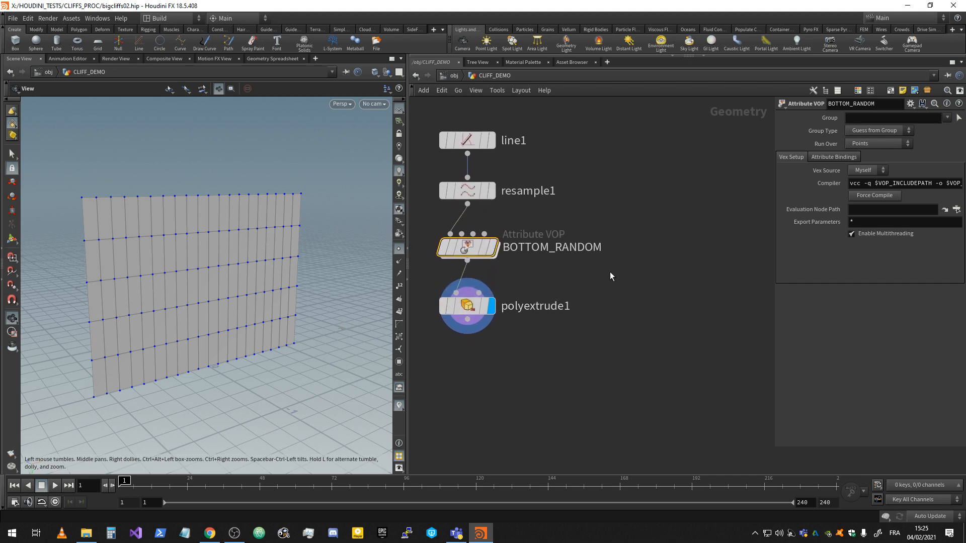
{"action": "middle_click_drag", "start_coordinate": [537, 270], "coordinate": [555, 264]}
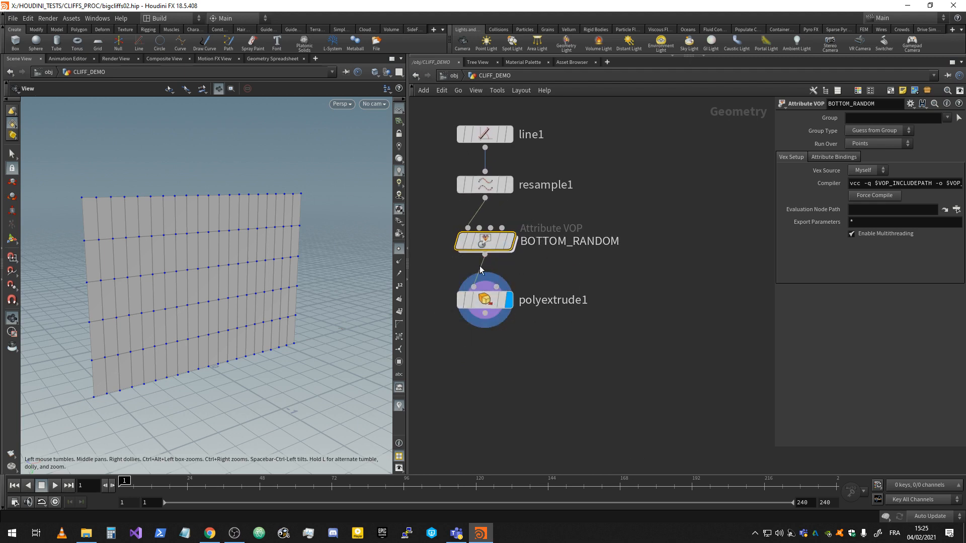
Step: Open the network inside BOTTOM_RANDOM and spread its global parameters and output nodes farther apart
{"action": "double_click", "coordinate": [488, 242]}
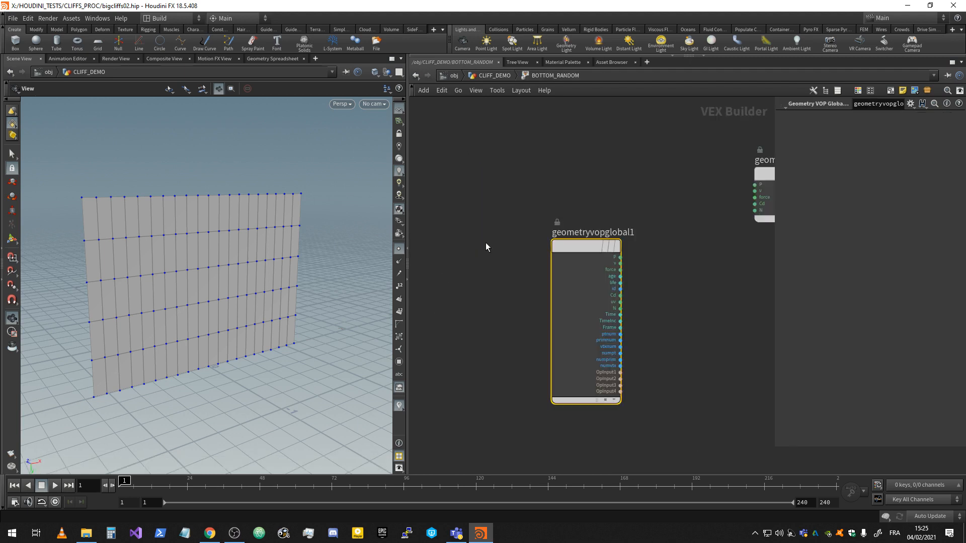
{"action": "key", "text": "h"}
{"action": "left_click_drag", "start_coordinate": [459, 214], "coordinate": [449, 158]}
{"action": "left_click_drag", "start_coordinate": [670, 145], "coordinate": [735, 162]}
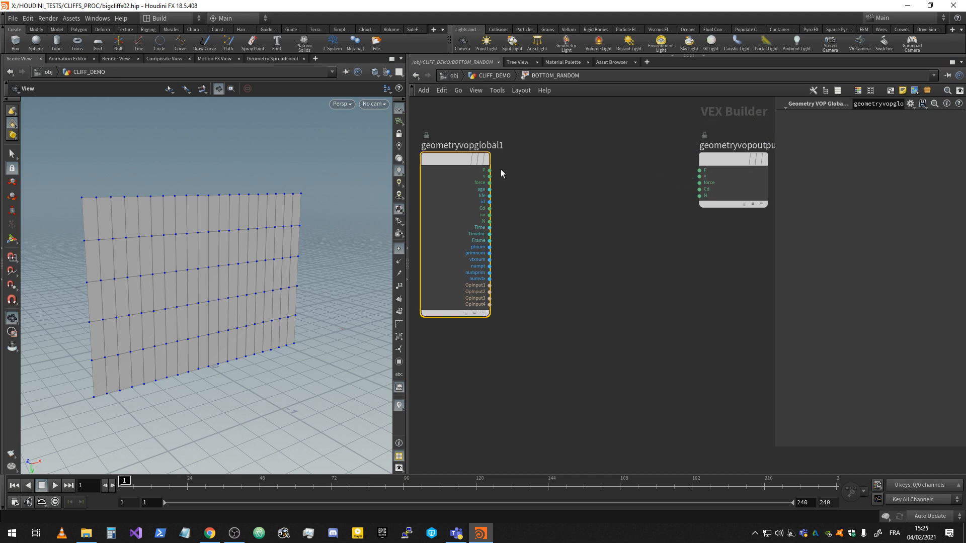
Step: Examine the list of attribute outputs on the geometryvopglobal1 node, such as P, N and ptnum
{"action": "scroll", "coordinate": [487, 167], "scroll_direction": "up", "scroll_amount": 4}
{"action": "scroll", "coordinate": [604, 181], "scroll_direction": "down", "scroll_amount": 4}
{"action": "scroll", "coordinate": [674, 194], "scroll_direction": "up", "scroll_amount": 3}
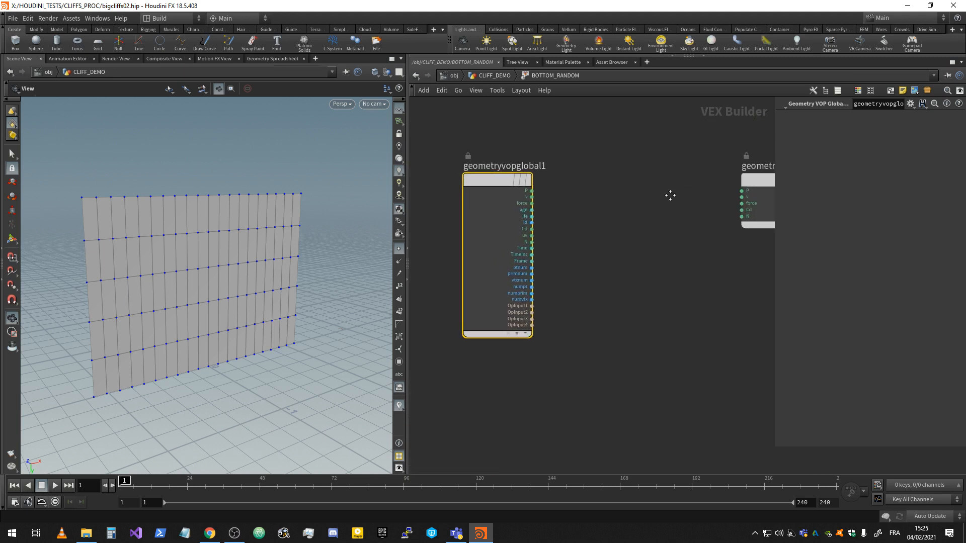
{"action": "middle_click_drag", "start_coordinate": [508, 216], "coordinate": [600, 207]}
{"action": "scroll", "coordinate": [552, 187], "scroll_direction": "up", "scroll_amount": 3}
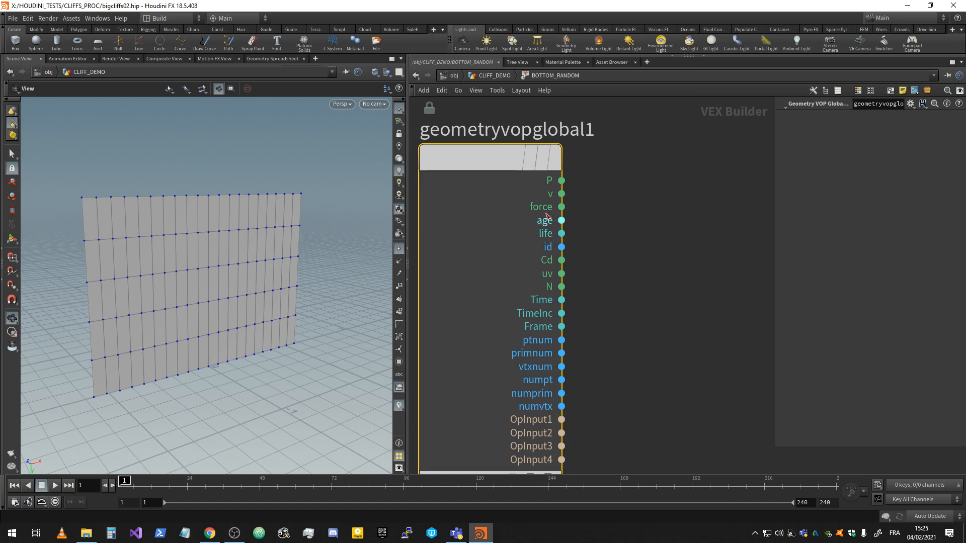
{"action": "scroll", "coordinate": [561, 235], "scroll_direction": "down", "scroll_amount": 1}
{"action": "middle_click_drag", "start_coordinate": [573, 252], "coordinate": [522, 241]}
{"action": "scroll", "coordinate": [522, 240], "scroll_direction": "down", "scroll_amount": 3}
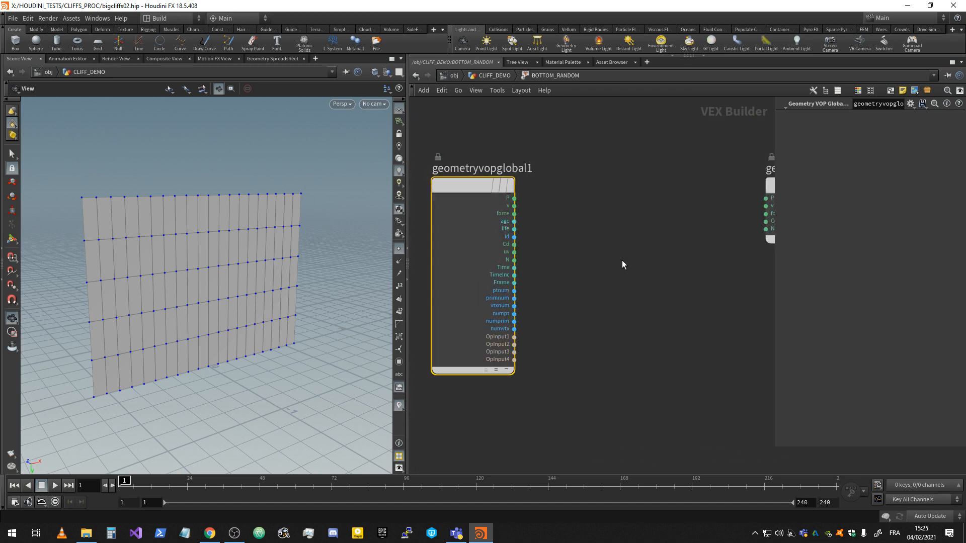
{"action": "scroll", "coordinate": [496, 216], "scroll_direction": "up", "scroll_amount": 3}
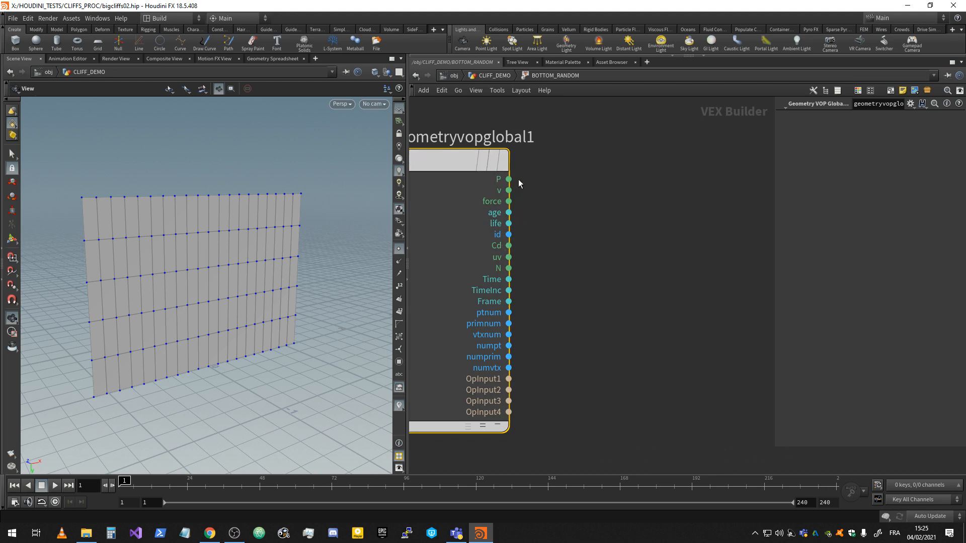
{"action": "scroll", "coordinate": [552, 303], "scroll_direction": "down", "scroll_amount": 2}
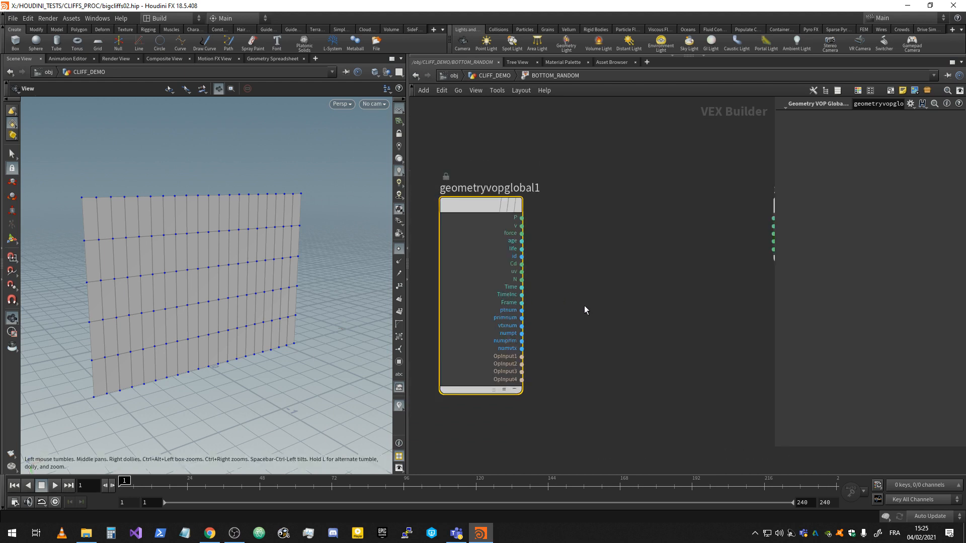
Step: Connect the P output of geometryvopglobal1 to the P input of the geometry output node
{"action": "middle_click_drag", "start_coordinate": [655, 285], "coordinate": [632, 268]}
{"action": "middle_click_drag", "start_coordinate": [686, 232], "coordinate": [668, 224]}
{"action": "mouse_move", "coordinate": [760, 175]}
{"action": "left_mouse_down"}
{"action": "mouse_move", "coordinate": [756, 167]}
{"action": "mouse_move", "coordinate": [765, 174]}
{"action": "left_mouse_up"}
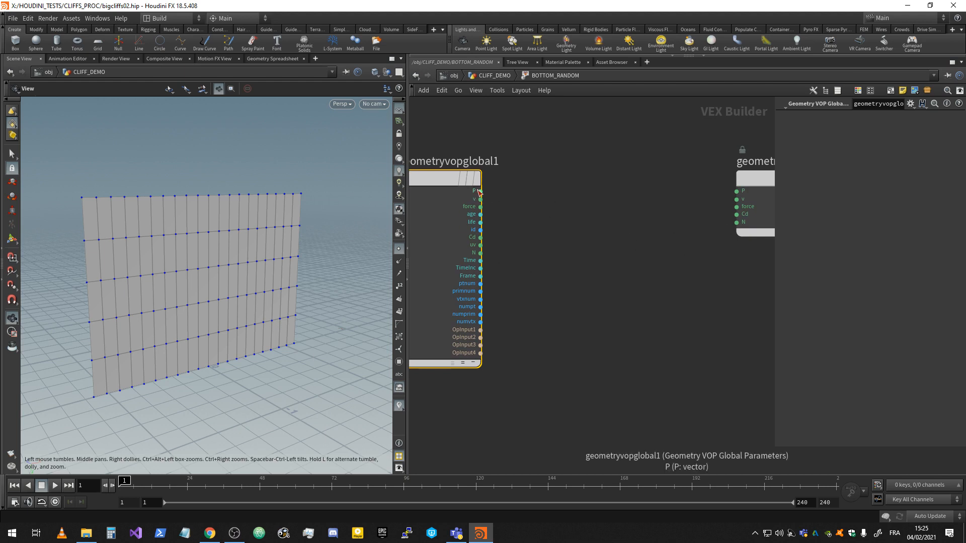
{"action": "left_click_drag", "start_coordinate": [481, 191], "coordinate": [737, 191]}
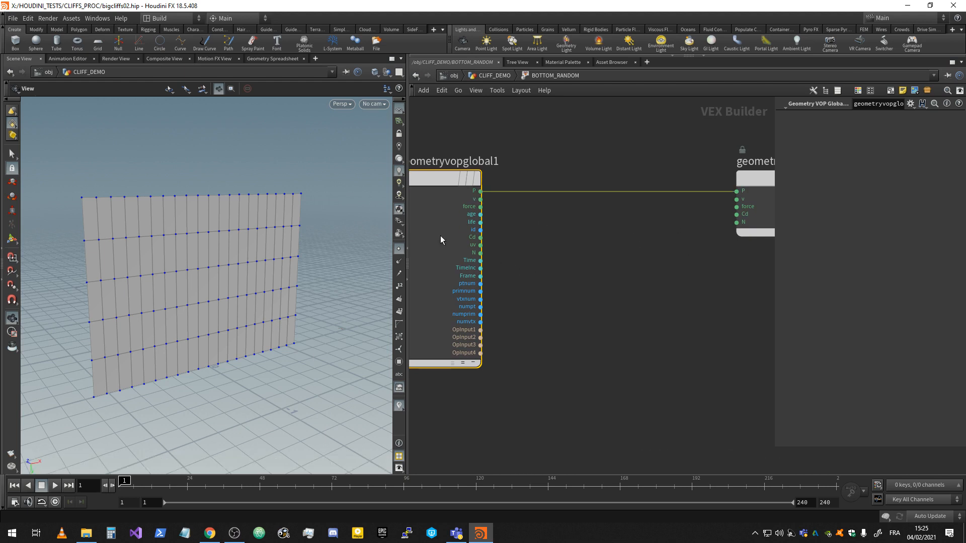
Step: Widen the network editor pane and move the geometry output node farther away from geometryvopglobal1
{"action": "left_click_drag", "start_coordinate": [408, 235], "coordinate": [306, 235]}
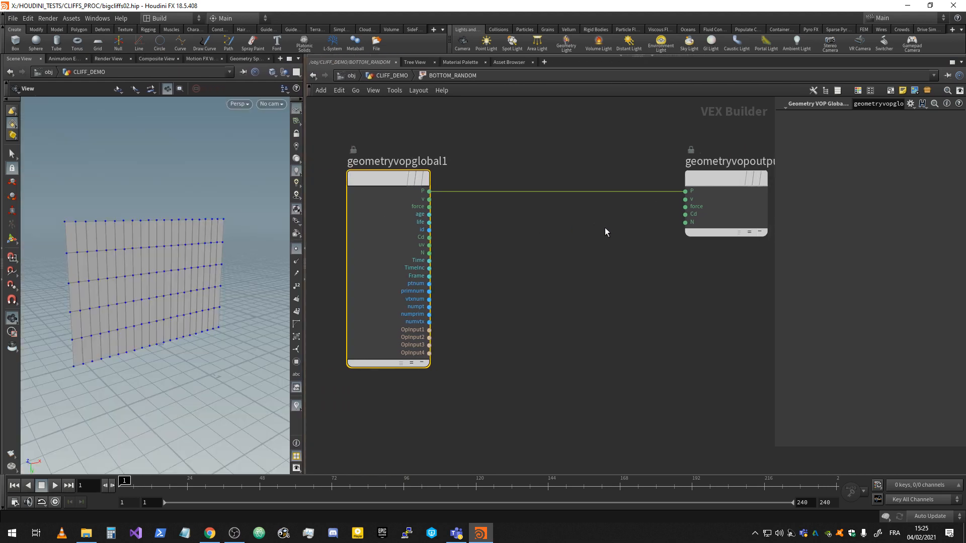
{"action": "mouse_move", "coordinate": [606, 230]}
{"action": "middle_mouse_down"}
{"action": "mouse_move", "coordinate": [566, 227]}
{"action": "mouse_move", "coordinate": [586, 228]}
{"action": "middle_mouse_up"}
{"action": "left_click_drag", "start_coordinate": [715, 184], "coordinate": [750, 183]}
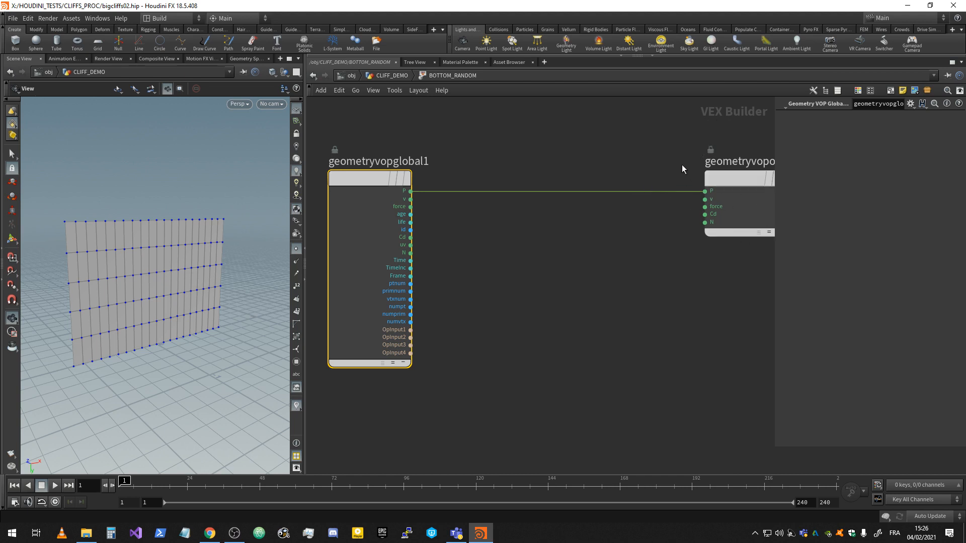
{"action": "scroll", "coordinate": [557, 189], "scroll_direction": "up", "scroll_amount": 1}
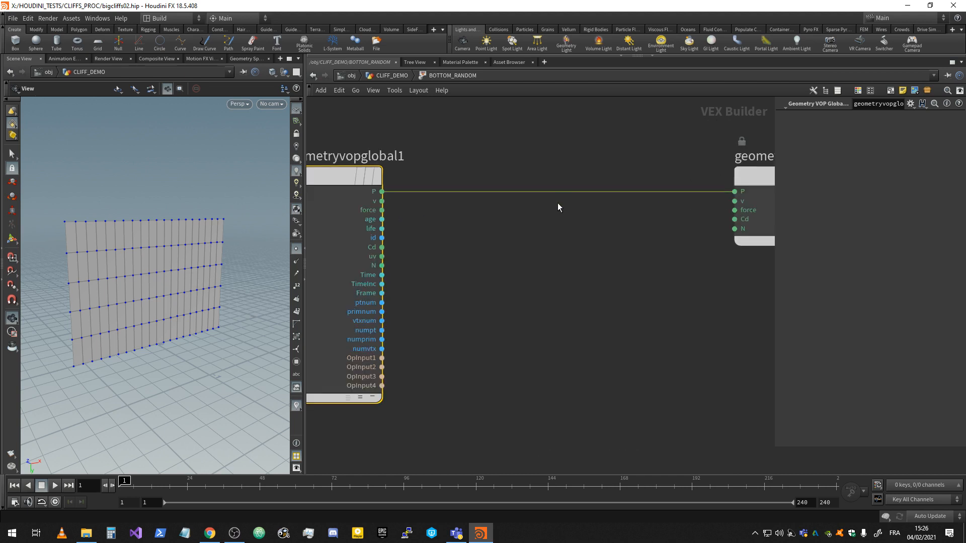
{"action": "scroll", "coordinate": [556, 217], "scroll_direction": "down", "scroll_amount": 1}
{"action": "middle_click_drag", "start_coordinate": [447, 209], "coordinate": [444, 200]}
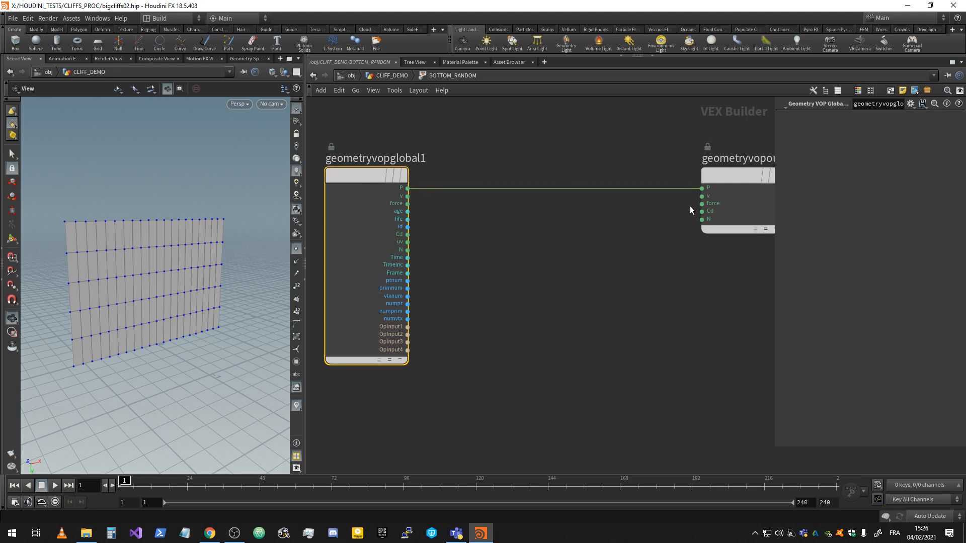
{"action": "left_click_drag", "start_coordinate": [757, 133], "coordinate": [393, 307]}
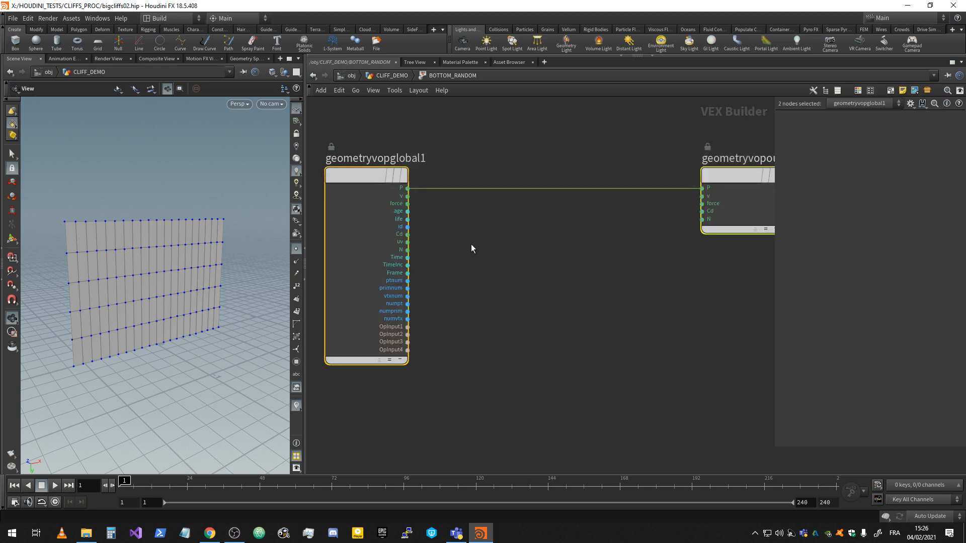
{"action": "left_click", "coordinate": [511, 206]}
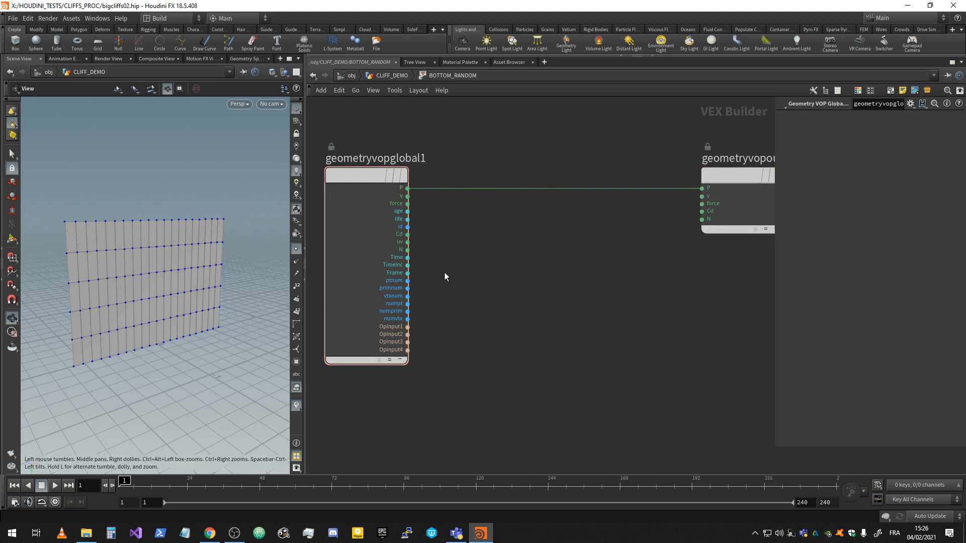
Step: Return to the CLIFF_DEMO network, set the display flag on BOTTOM_RANDOM, and reopen its inner network
{"action": "left_click", "coordinate": [409, 75]}
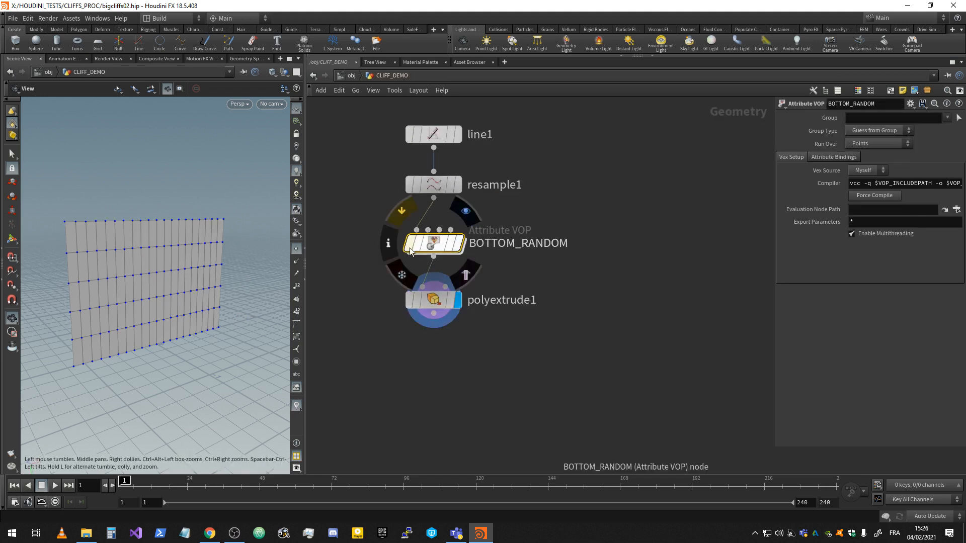
{"action": "left_click", "coordinate": [458, 244]}
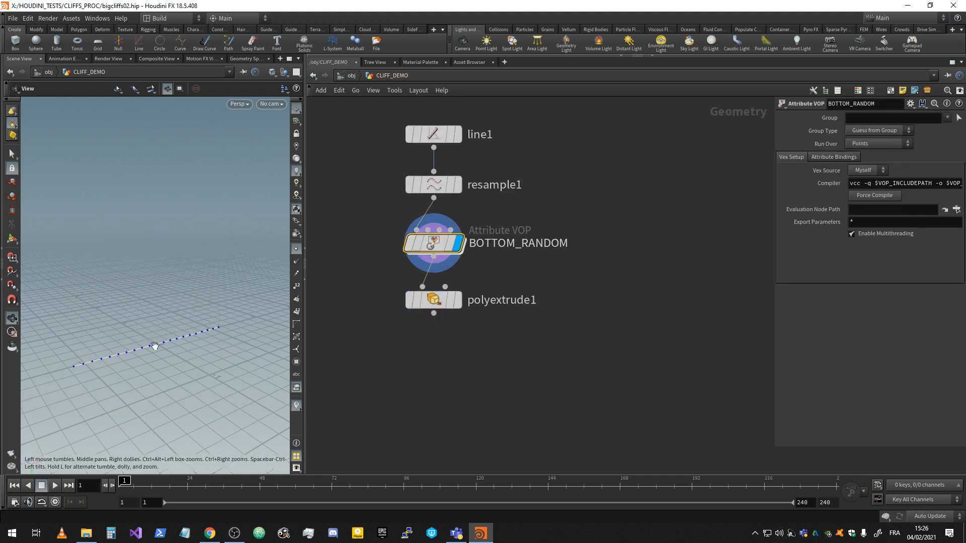
{"action": "double_click", "coordinate": [443, 247]}
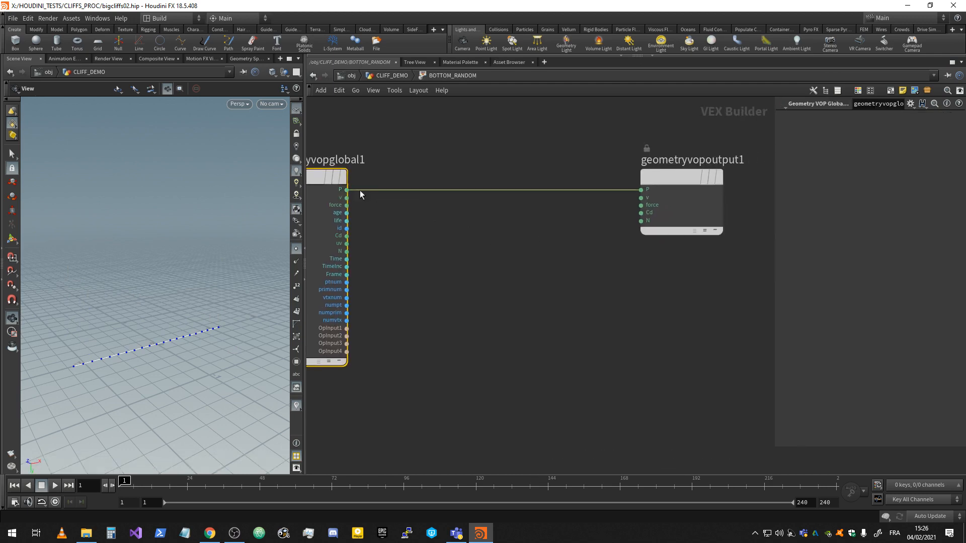
Step: Insert an Add node on the P connection and place it close to the geometry output node
{"action": "middle_click_drag", "start_coordinate": [494, 227], "coordinate": [539, 217]}
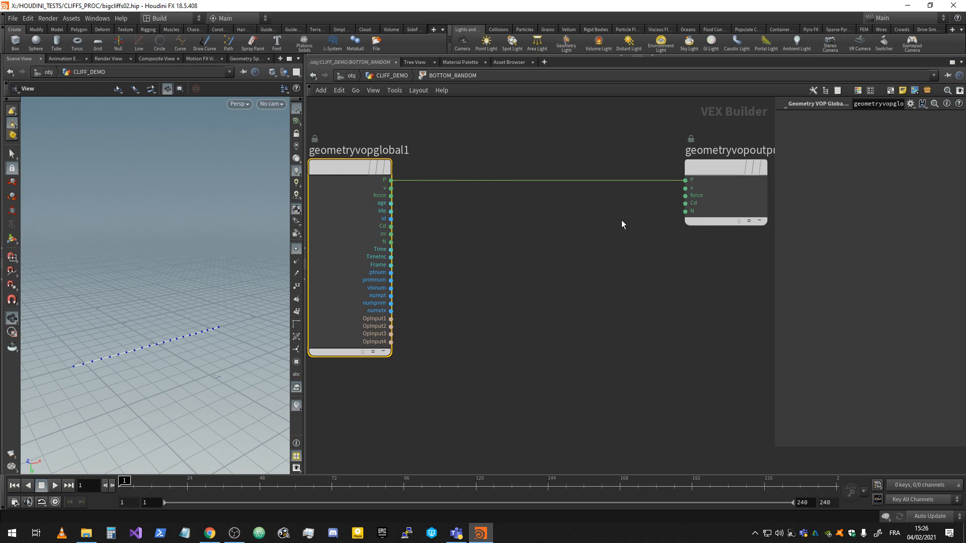
{"action": "key", "text": "Tab"}
{"action": "type", "text": "add"}
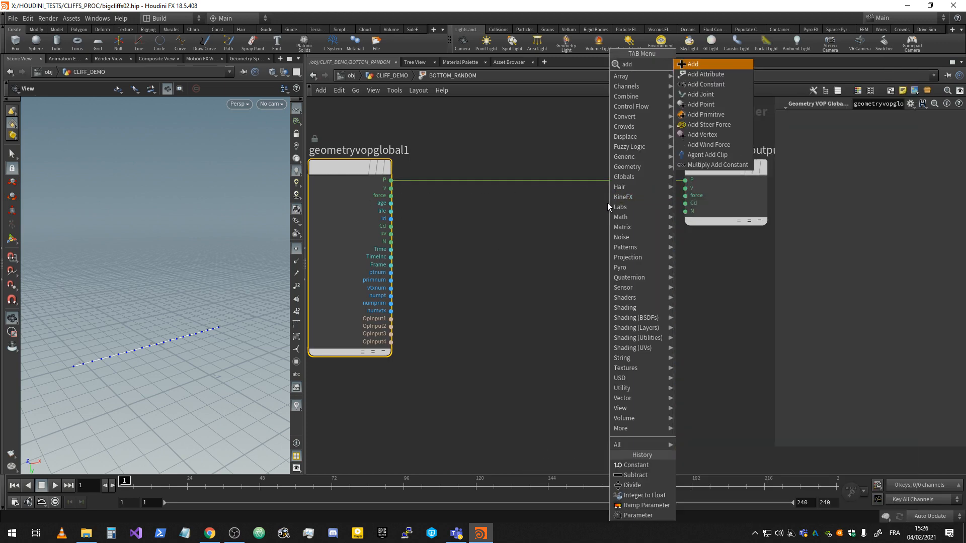
{"action": "key", "text": "Return"}
{"action": "left_click", "coordinate": [619, 182]}
{"action": "left_click_drag", "start_coordinate": [623, 182], "coordinate": [664, 180]}
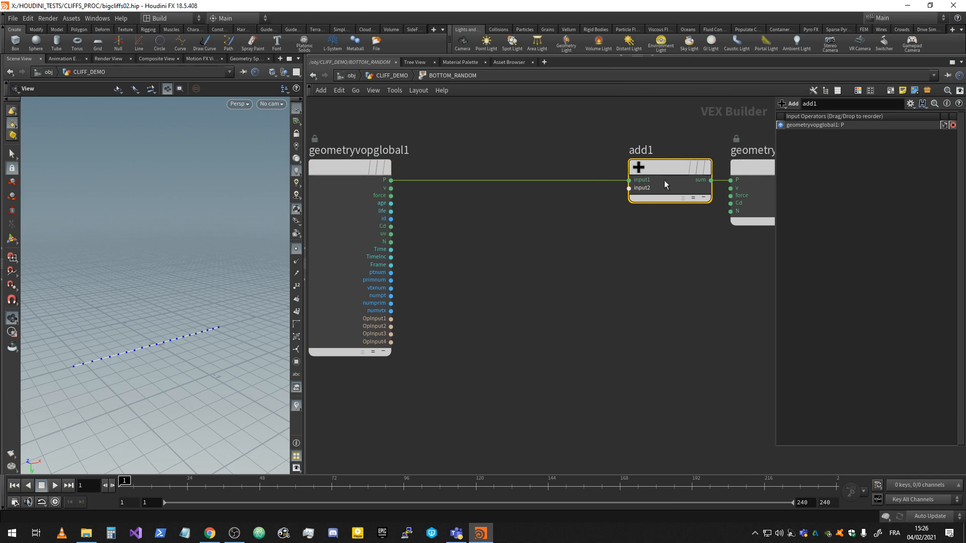
Step: Create a Float to Vector node and place it below the P connection, just before add1
{"action": "key", "text": "Tab"}
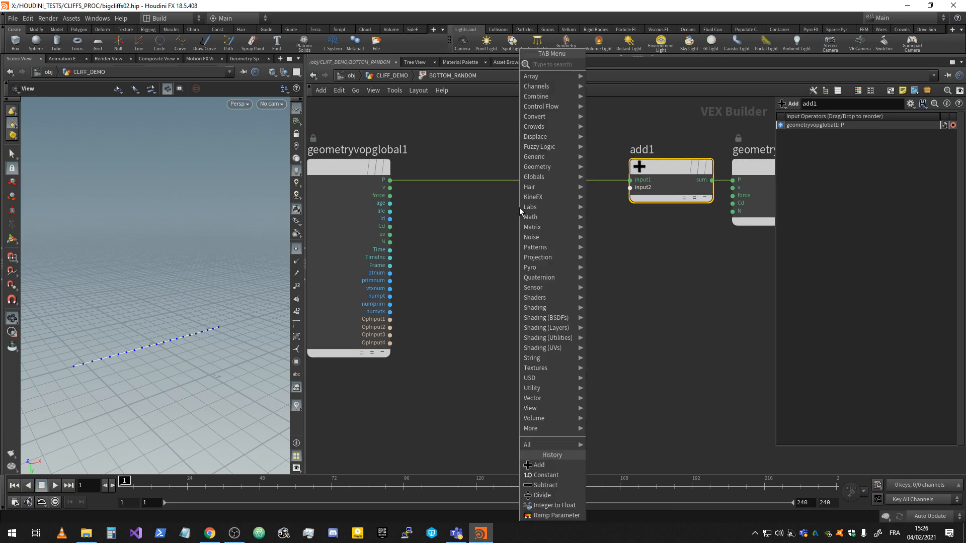
{"action": "type", "text": "vec"}
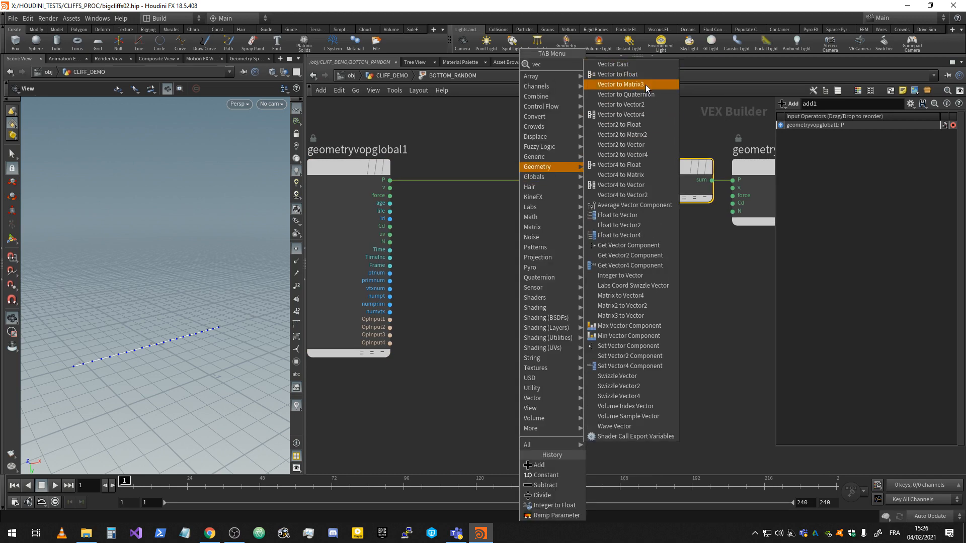
{"action": "left_click", "coordinate": [642, 216]}
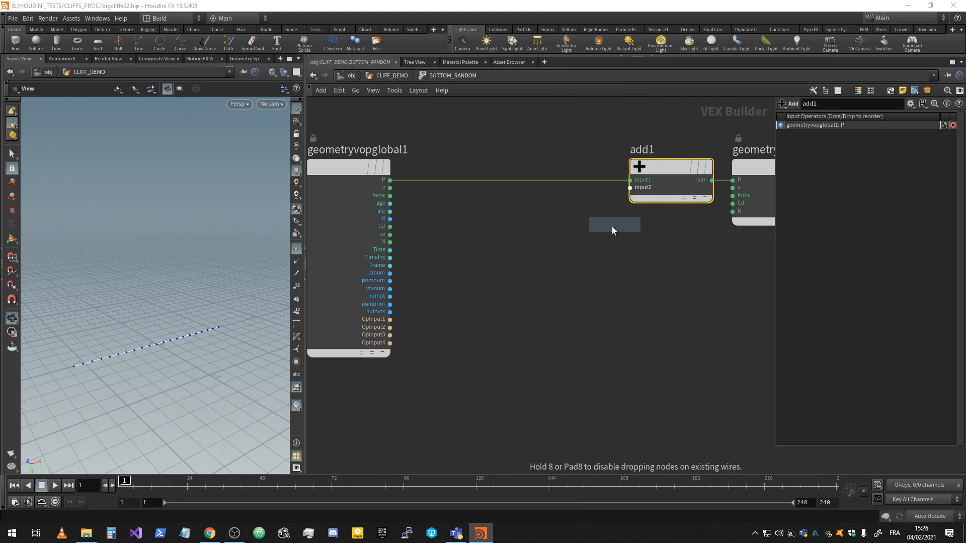
{"action": "left_click", "coordinate": [585, 244]}
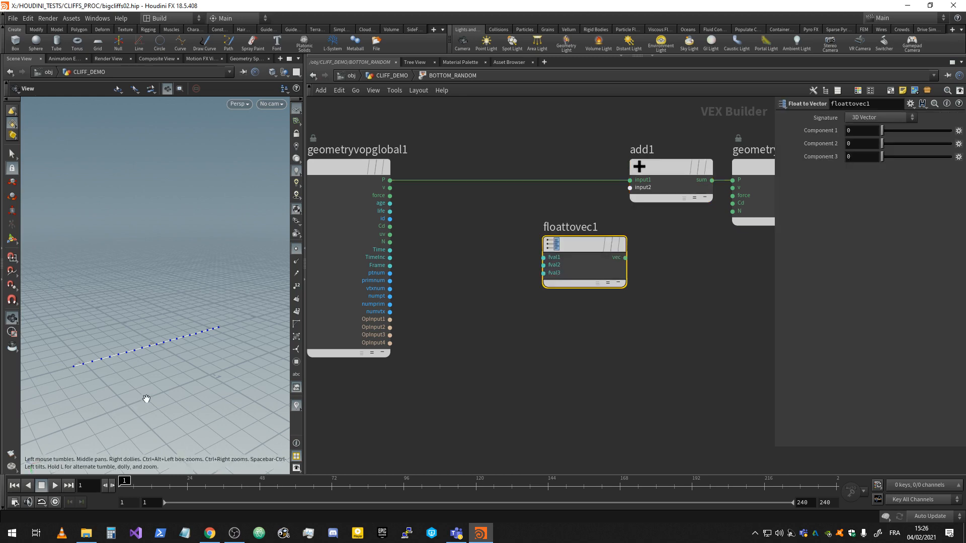
Step: Wire the Add node with the global P in input1 and the Float to Vector node's vec output in input2
{"action": "left_click_drag", "start_coordinate": [146, 399], "coordinate": [167, 347]}
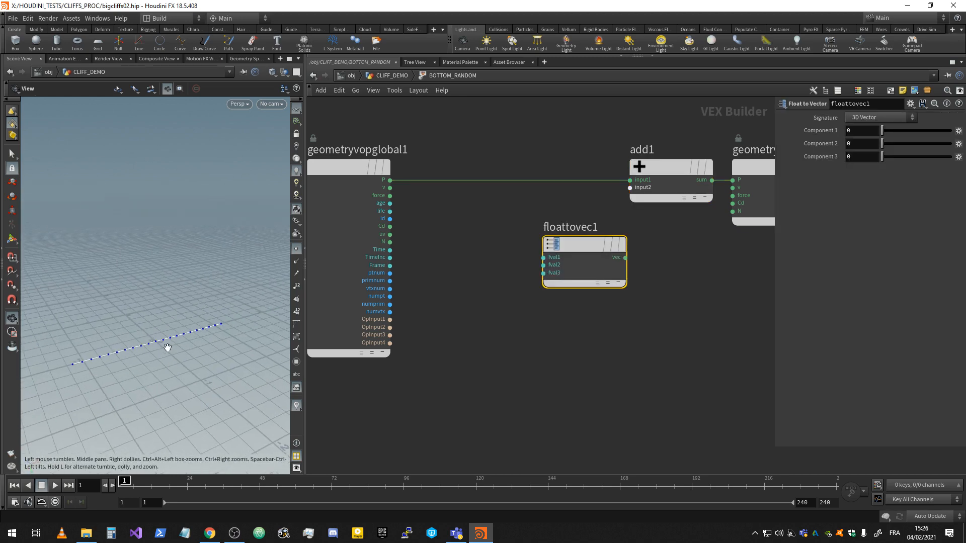
{"action": "left_click_drag", "start_coordinate": [625, 257], "coordinate": [630, 180]}
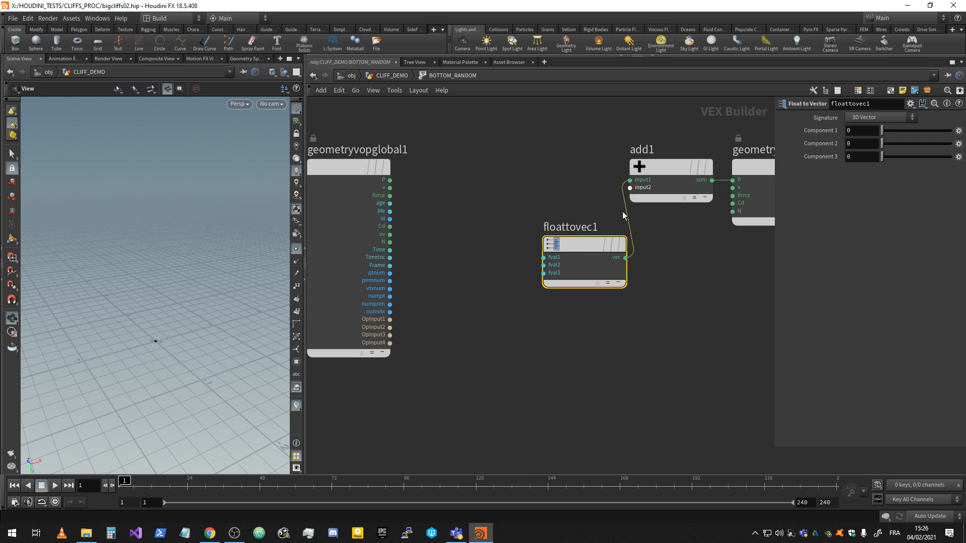
{"action": "left_click_drag", "start_coordinate": [390, 180], "coordinate": [614, 262]}
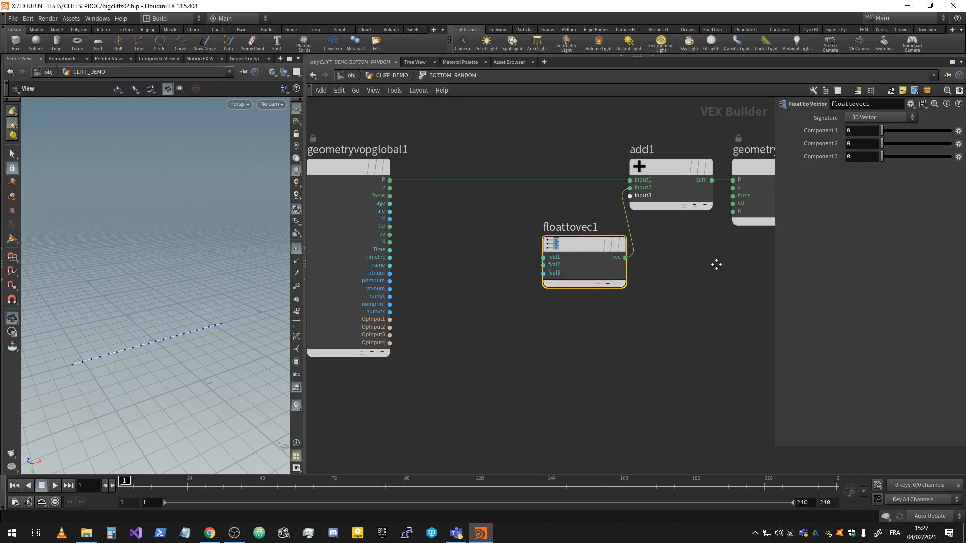
Step: Spread out the global node and floattovec1 to leave room in front of add1
{"action": "middle_click_drag", "start_coordinate": [716, 265], "coordinate": [730, 248]}
{"action": "left_click_drag", "start_coordinate": [606, 257], "coordinate": [592, 216]}
{"action": "middle_click_drag", "start_coordinate": [427, 245], "coordinate": [503, 252]}
{"action": "left_click_drag", "start_coordinate": [434, 162], "coordinate": [346, 164]}
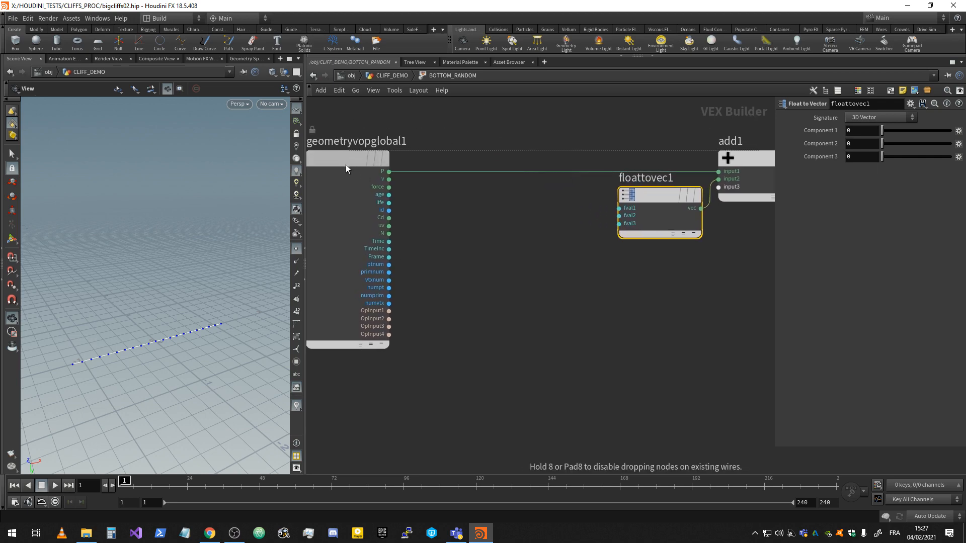
{"action": "mouse_move", "coordinate": [643, 225]}
{"action": "left_mouse_down"}
{"action": "mouse_move", "coordinate": [552, 218]}
{"action": "mouse_move", "coordinate": [655, 222]}
{"action": "left_mouse_up"}
{"action": "left_click", "coordinate": [643, 235]}
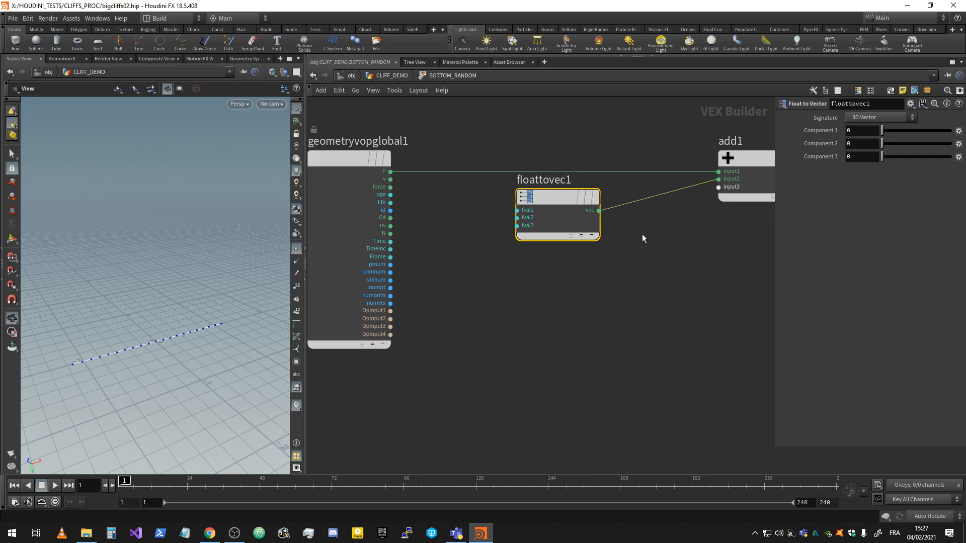
Step: Insert a Multiply node on the connection between floattovec1 and add1
{"action": "key", "text": "Tab"}
{"action": "type", "text": "mul"}
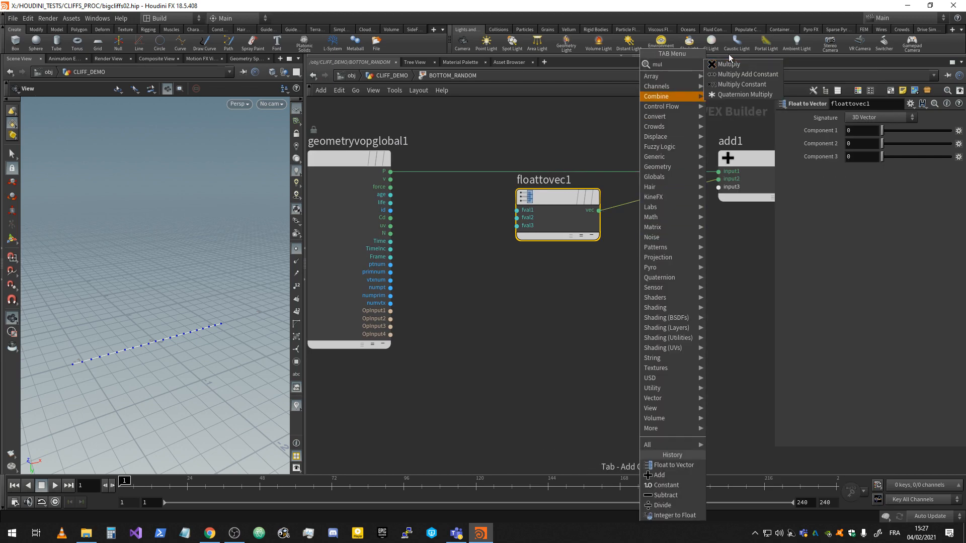
{"action": "left_click", "coordinate": [728, 64]}
{"action": "left_click", "coordinate": [662, 199]}
{"action": "left_click_drag", "start_coordinate": [710, 208], "coordinate": [670, 216]}
{"action": "scroll", "coordinate": [705, 252], "scroll_direction": "down", "scroll_amount": 2}
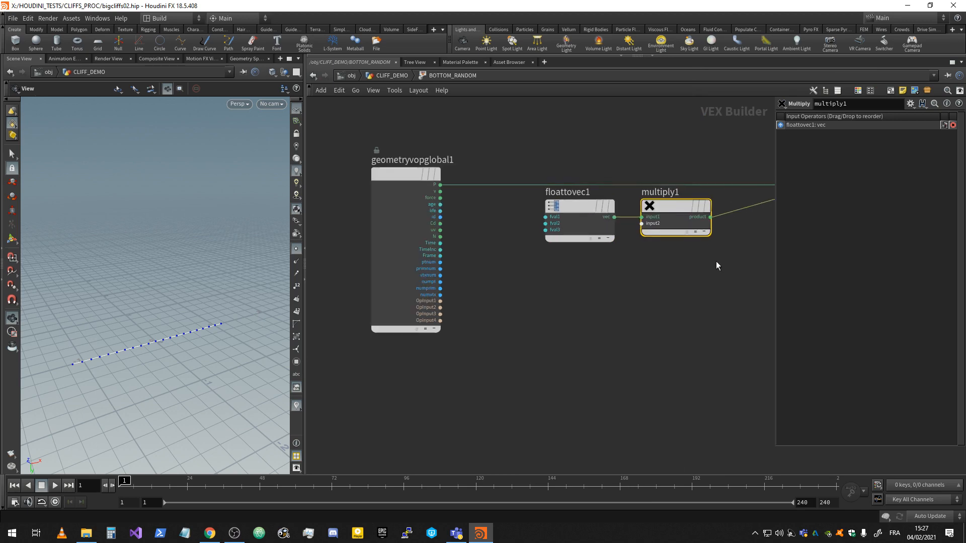
Step: Move floattovec1 and multiply1 together closer to add1
{"action": "middle_click_drag", "start_coordinate": [717, 261], "coordinate": [594, 282]}
{"action": "left_click", "coordinate": [470, 253], "text": "shift"}
{"action": "left_click_drag", "start_coordinate": [470, 253], "coordinate": [549, 258]}
{"action": "middle_click_drag", "start_coordinate": [683, 280], "coordinate": [619, 284]}
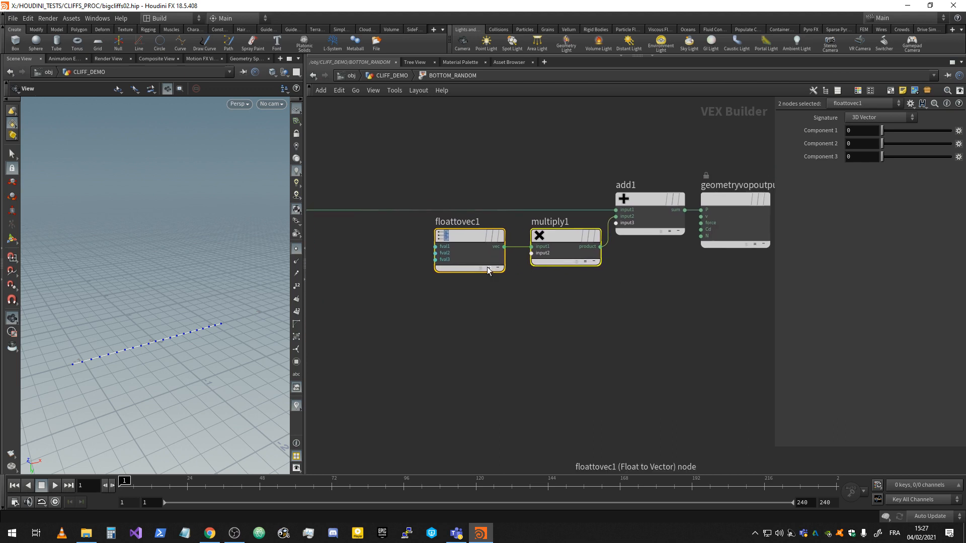
{"action": "scroll", "coordinate": [621, 276], "scroll_direction": "up", "scroll_amount": 2}
{"action": "mouse_move", "coordinate": [567, 250]}
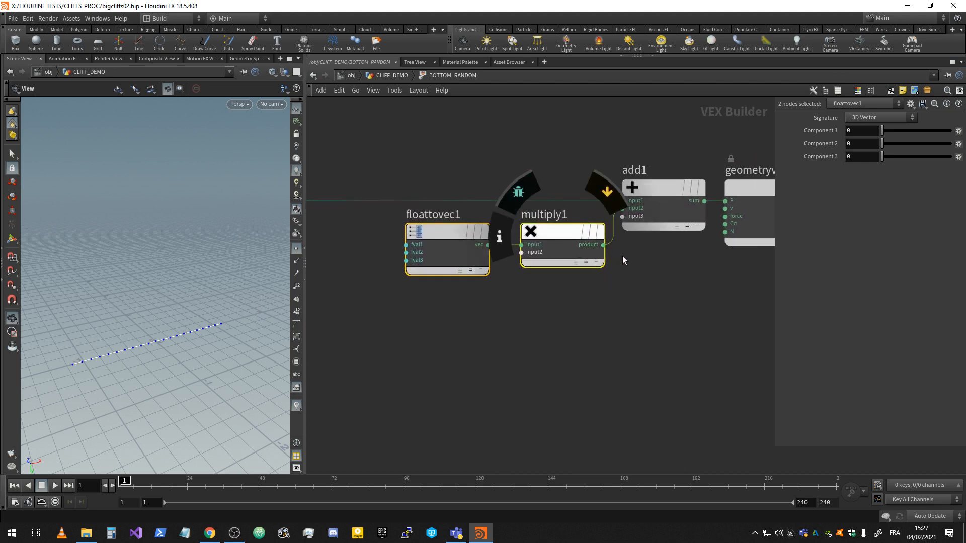
{"action": "left_click", "coordinate": [582, 254]}
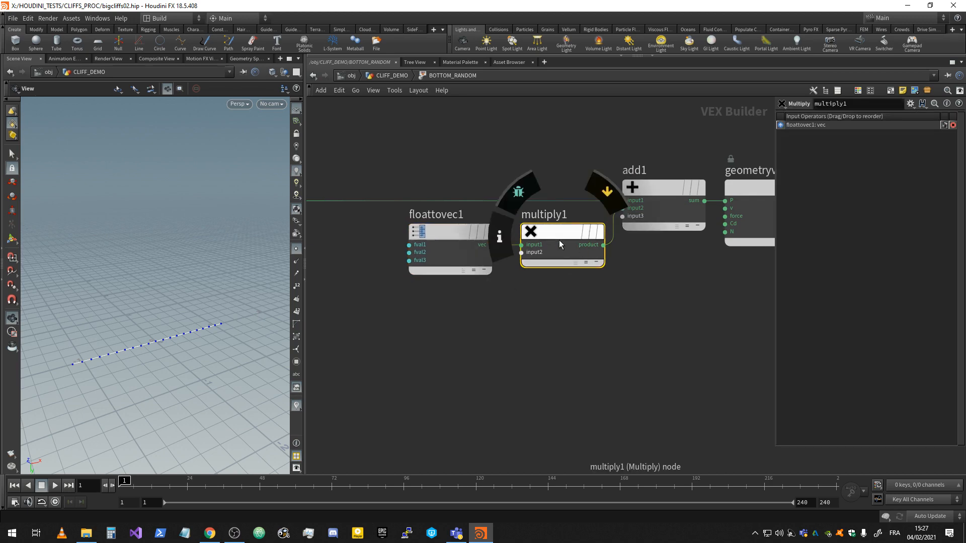
{"action": "scroll", "coordinate": [491, 311], "scroll_direction": "up", "scroll_amount": 1}
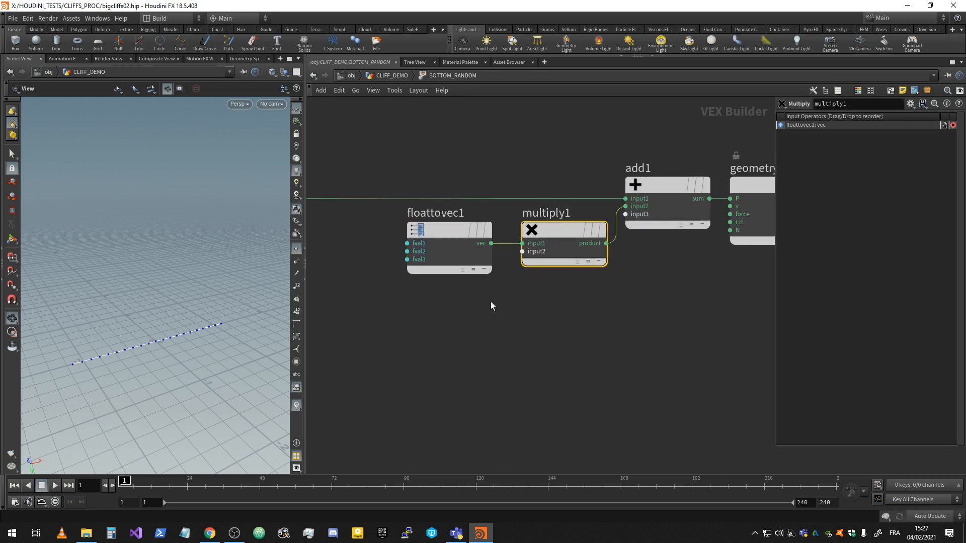
Step: Create a Parameter node below floattovec1, wire its parm output into multiply1's input2, and set its type to Vector
{"action": "key", "text": "Tab"}
{"action": "type", "text": "p"}
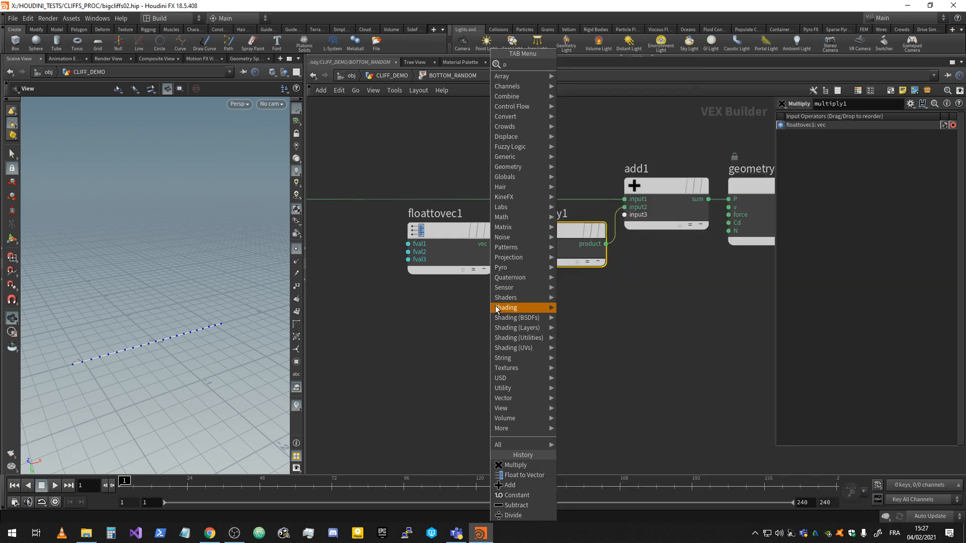
{"action": "type", "text": "aram"}
{"action": "key", "text": "Return"}
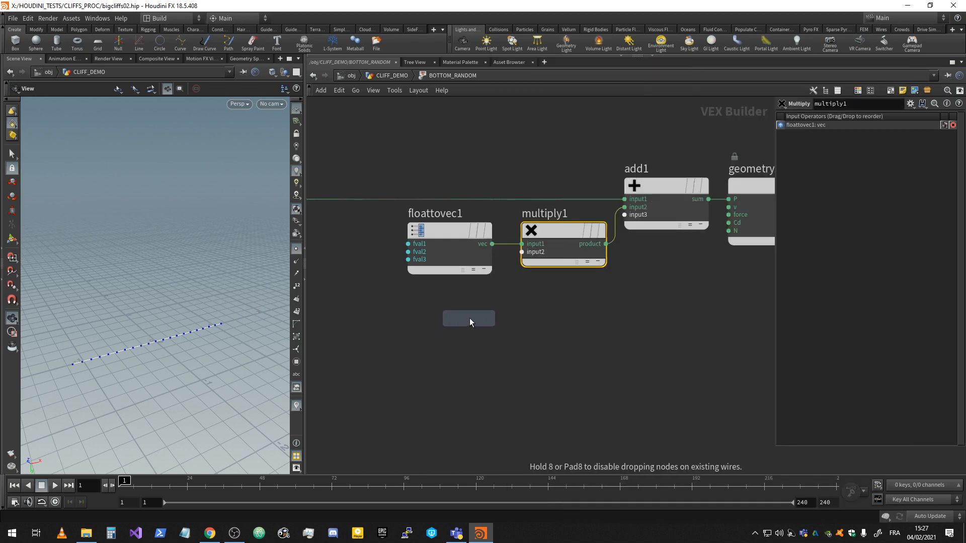
{"action": "left_click", "coordinate": [471, 318]}
{"action": "left_click_drag", "start_coordinate": [472, 312], "coordinate": [522, 252]}
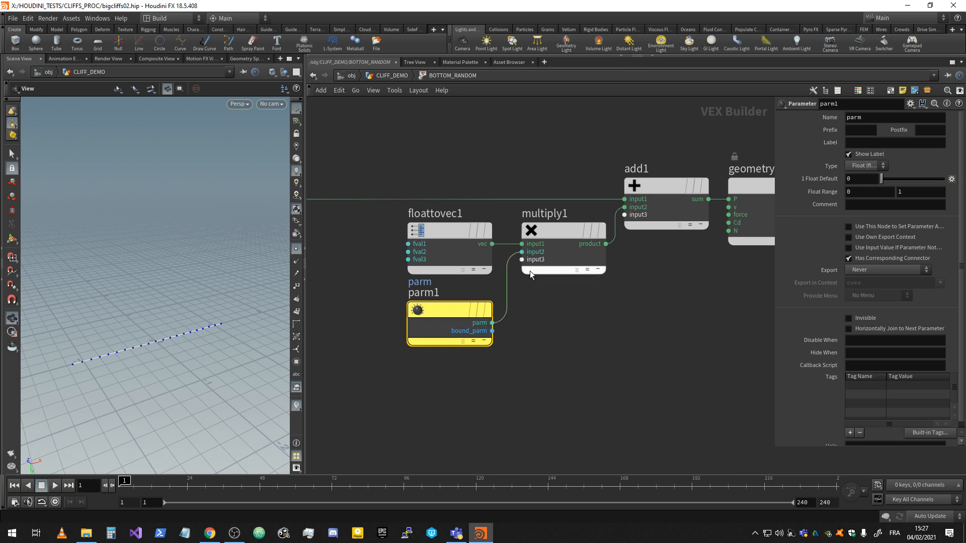
{"action": "left_click", "coordinate": [879, 164]}
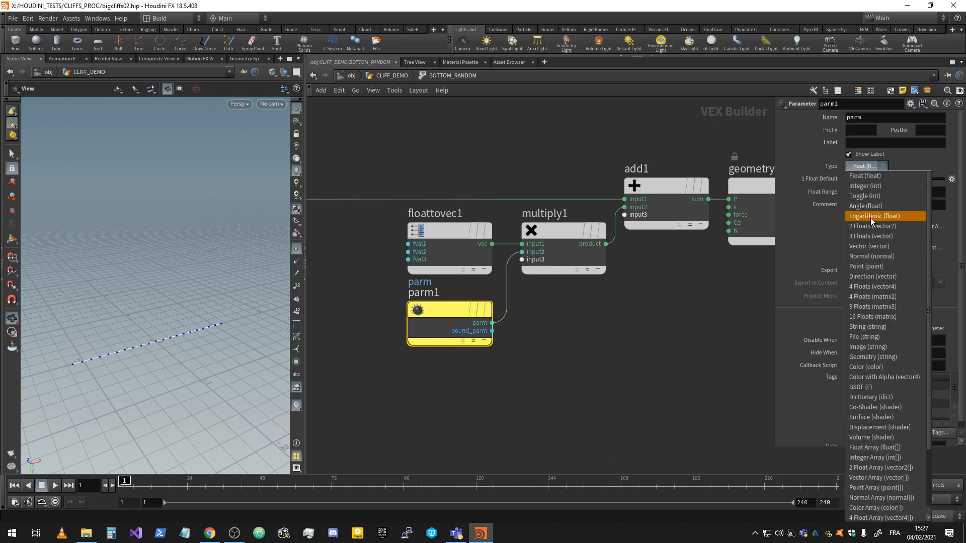
{"action": "left_click", "coordinate": [861, 247]}
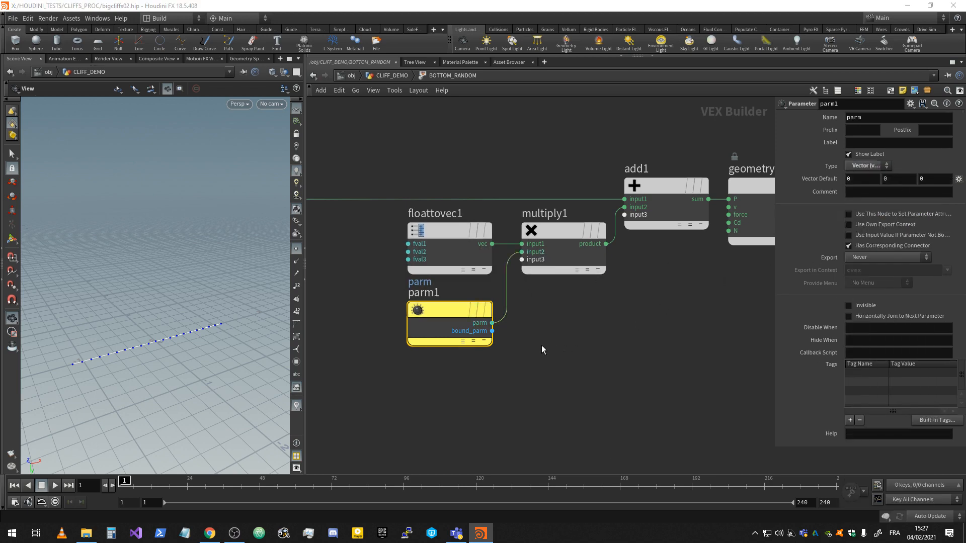
Step: Move geometryvopglobal1 farther away from floattovec1 to make room between them
{"action": "scroll", "coordinate": [542, 347], "scroll_direction": "up", "scroll_amount": 3}
{"action": "scroll", "coordinate": [559, 336], "scroll_direction": "down", "scroll_amount": 2}
{"action": "middle_click_drag", "start_coordinate": [576, 326], "coordinate": [843, 297]}
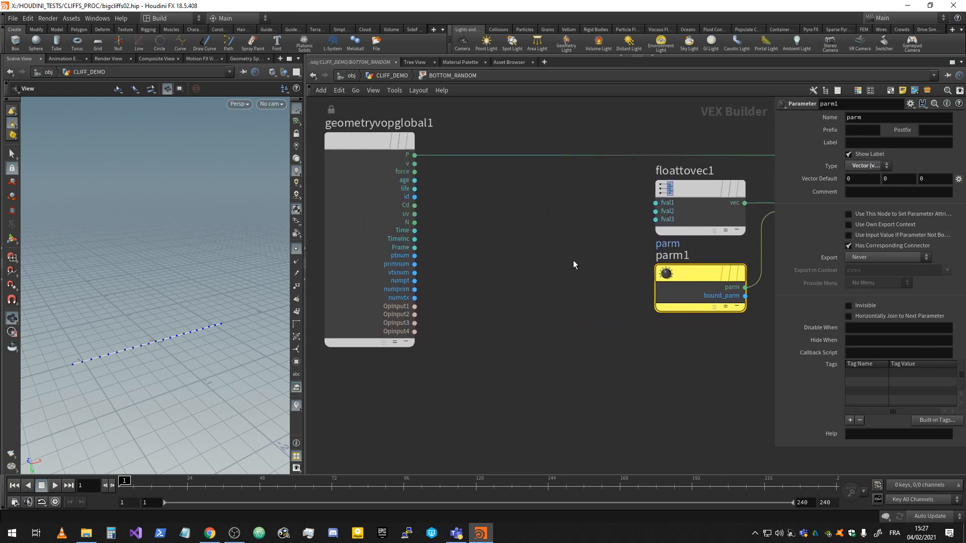
{"action": "middle_click_drag", "start_coordinate": [573, 265], "coordinate": [643, 253]}
{"action": "left_click_drag", "start_coordinate": [459, 164], "coordinate": [377, 163]}
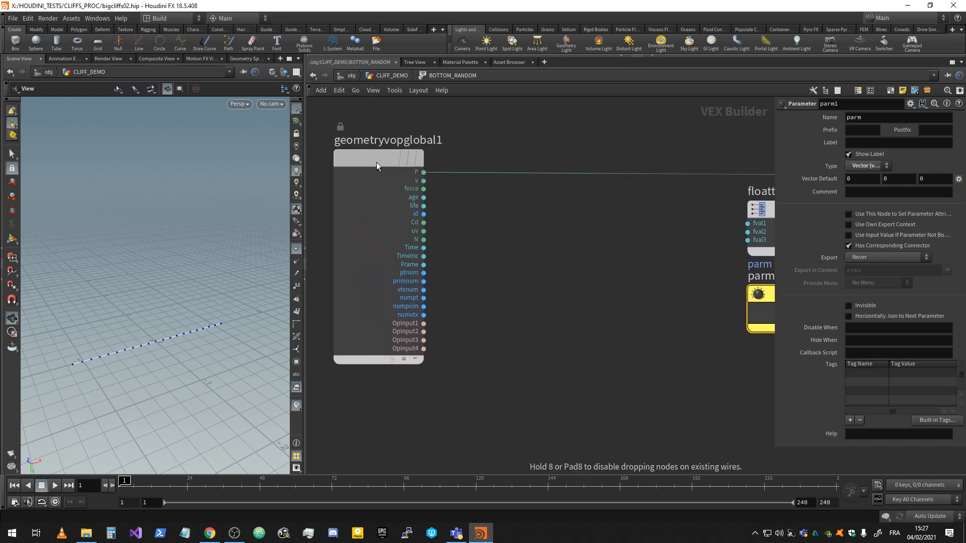
{"action": "middle_click_drag", "start_coordinate": [536, 228], "coordinate": [497, 221]}
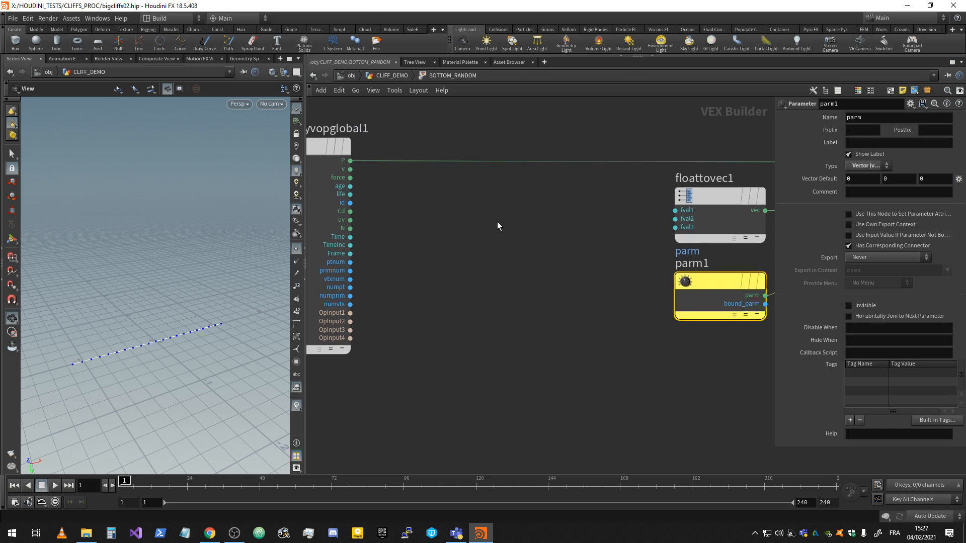
{"action": "key", "text": "Tab"}
{"action": "type", "text": "ran"}
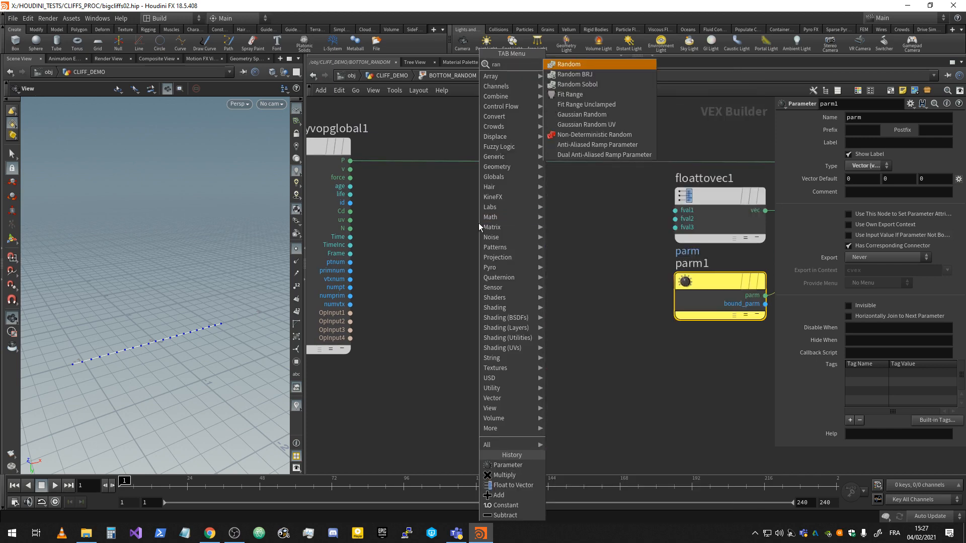
{"action": "right_click_drag", "start_coordinate": [419, 194], "coordinate": [433, 210]}
Step: Create an Anti-Aliased Noise node between the global node and floattovec1, and wire the global P into its pos input
{"action": "key", "text": "Tab"}
{"action": "type", "text": "noi"}
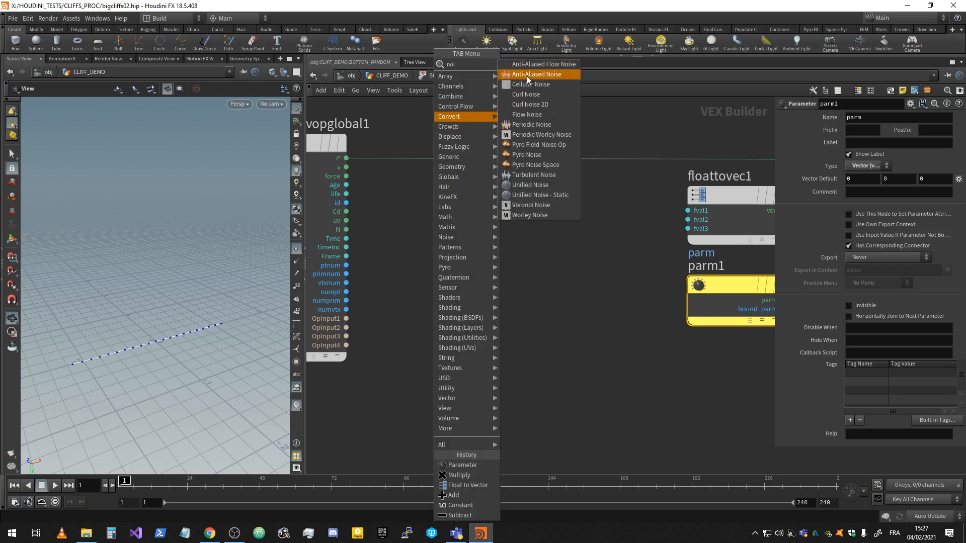
{"action": "left_click", "coordinate": [529, 76]}
{"action": "left_click", "coordinate": [482, 249]}
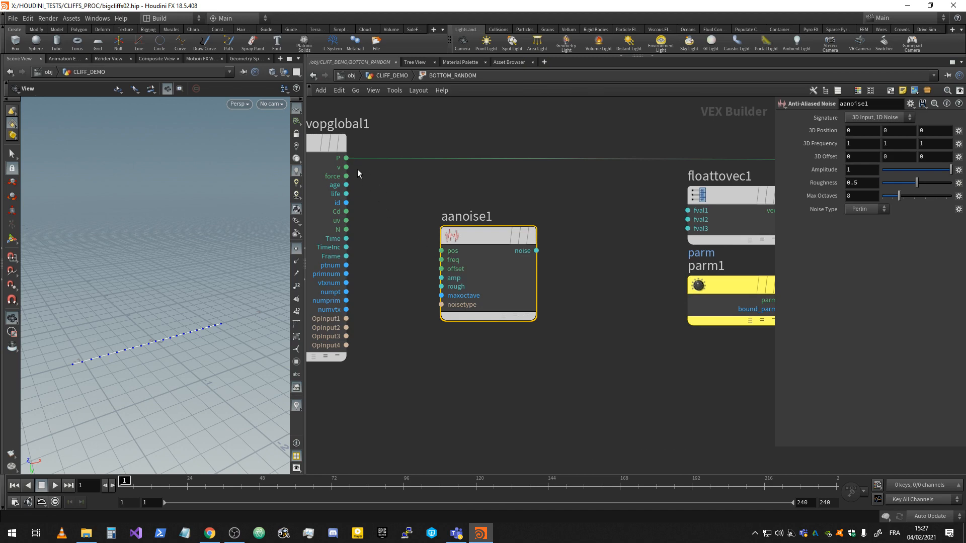
{"action": "left_click", "coordinate": [346, 158]}
{"action": "left_click", "coordinate": [441, 250]}
Step: Connect aanoise1's noise output to fval1, fval2 and fval3 of floattovec1
{"action": "left_click", "coordinate": [537, 250]}
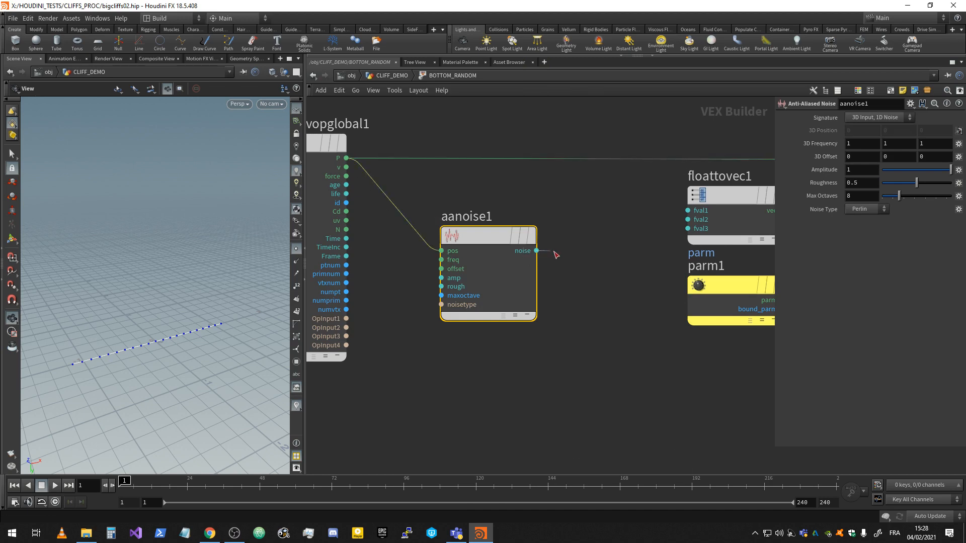
{"action": "left_click", "coordinate": [688, 210]}
{"action": "left_click", "coordinate": [537, 251]}
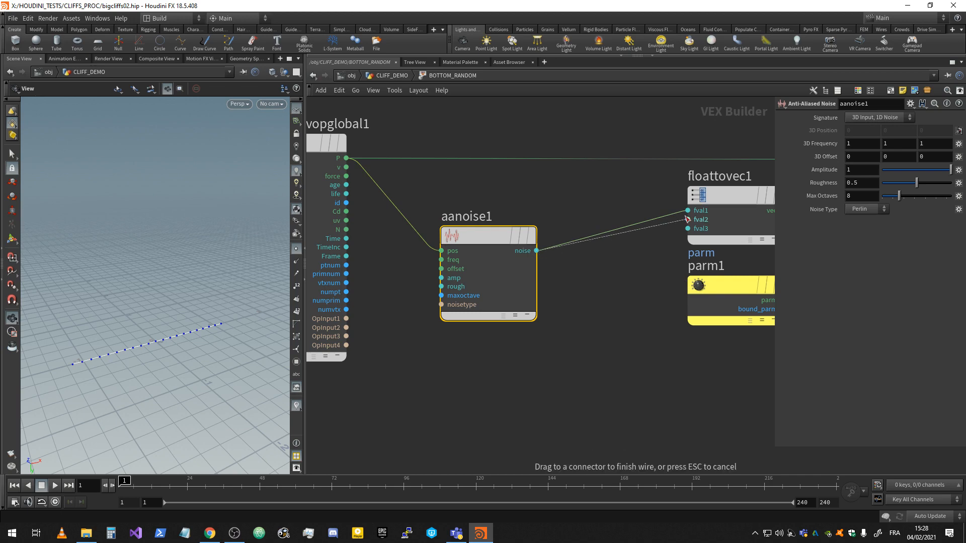
{"action": "left_click", "coordinate": [688, 219]}
{"action": "left_click", "coordinate": [537, 251]}
{"action": "left_click", "coordinate": [688, 229]}
{"action": "middle_click_drag", "start_coordinate": [657, 270], "coordinate": [511, 279]}
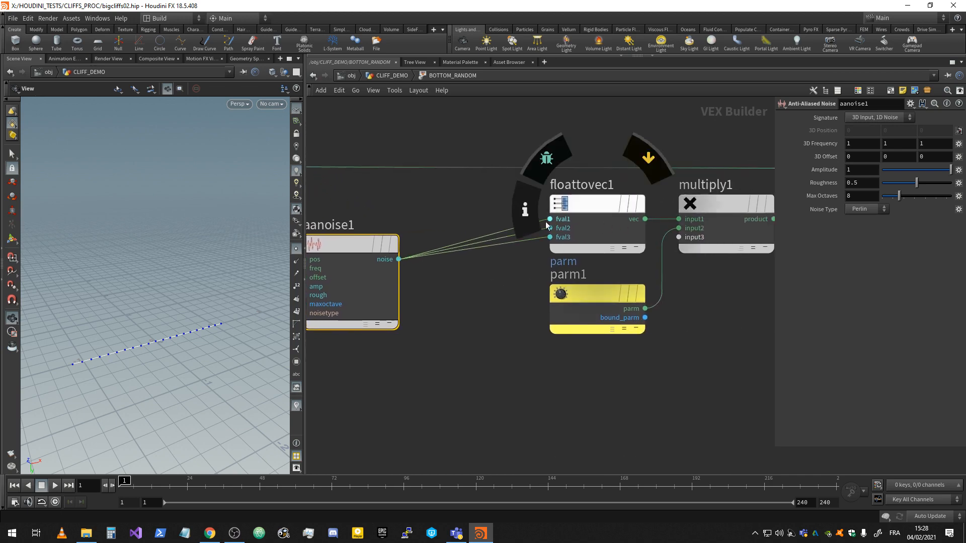
{"action": "middle_click_drag", "start_coordinate": [563, 237], "coordinate": [545, 237]}
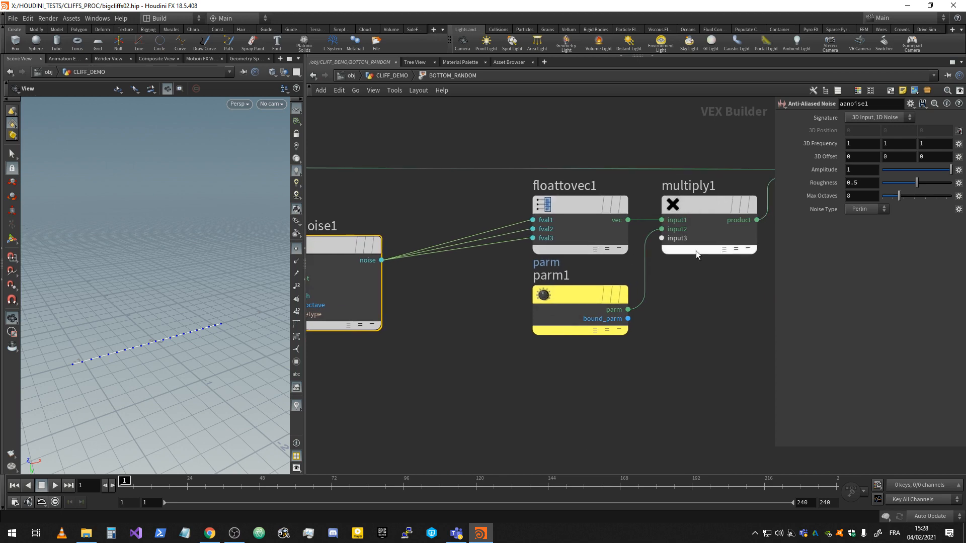
Step: Tidy the layout by moving aanoise1 close to floattovec1
{"action": "left_click", "coordinate": [710, 228]}
{"action": "mouse_move", "coordinate": [710, 214]}
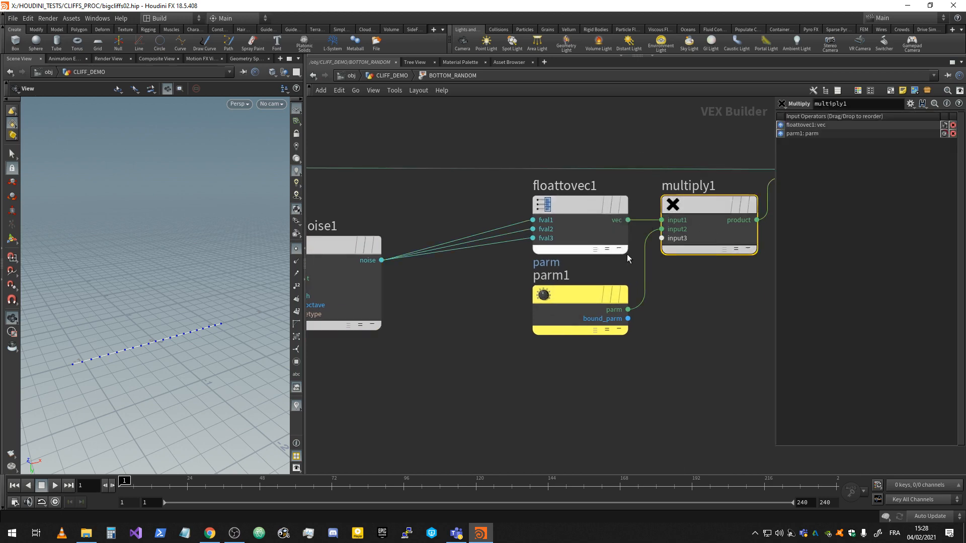
{"action": "middle_click_drag", "start_coordinate": [714, 275], "coordinate": [661, 271]}
{"action": "left_click_drag", "start_coordinate": [547, 232], "coordinate": [548, 231]}
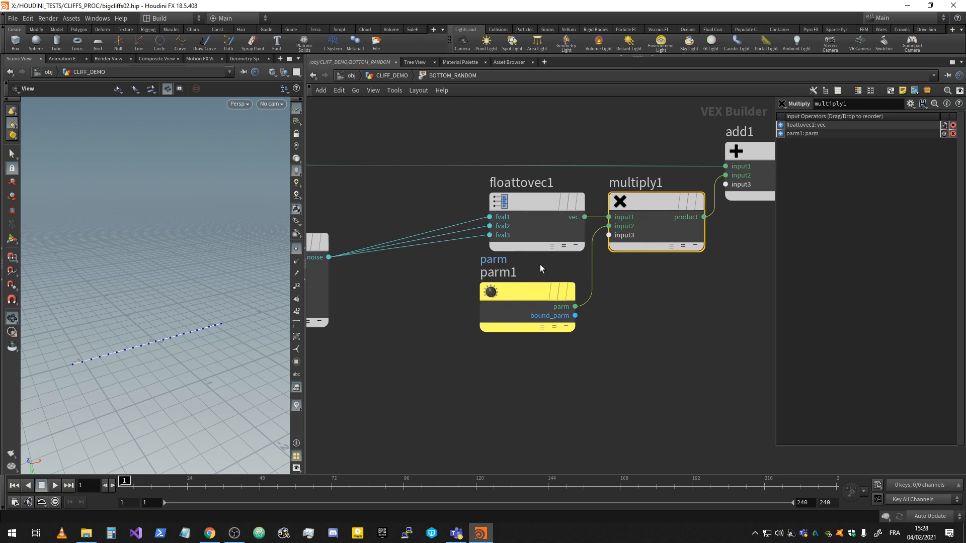
{"action": "scroll", "coordinate": [626, 285], "scroll_direction": "down", "scroll_amount": 3}
{"action": "middle_click_drag", "start_coordinate": [487, 295], "coordinate": [519, 270]}
{"action": "left_click_drag", "start_coordinate": [464, 277], "coordinate": [512, 257]}
{"action": "scroll", "coordinate": [551, 227], "scroll_direction": "up", "scroll_amount": 3}
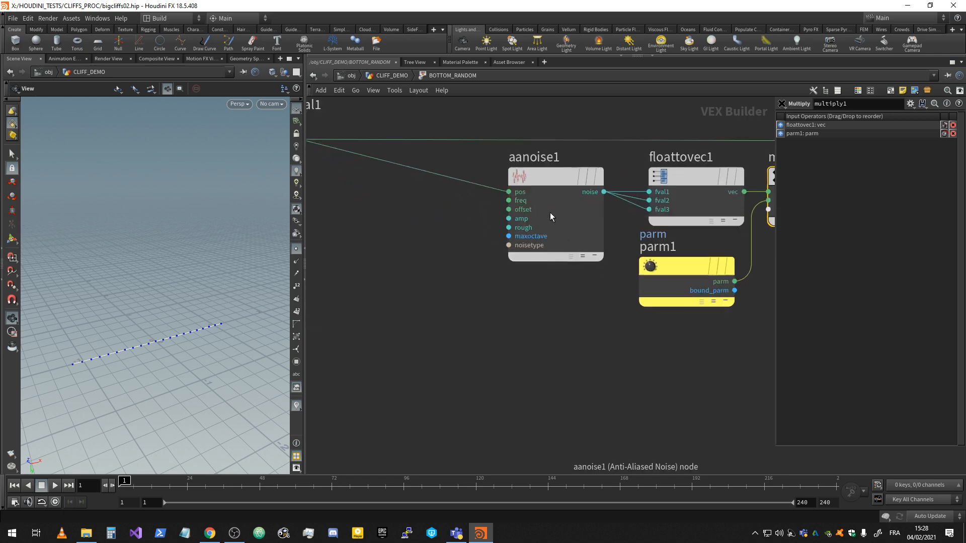
Step: Create input parameters for the unconnected inputs of aanoise1
{"action": "scroll", "coordinate": [544, 209], "scroll_direction": "up", "scroll_amount": 2}
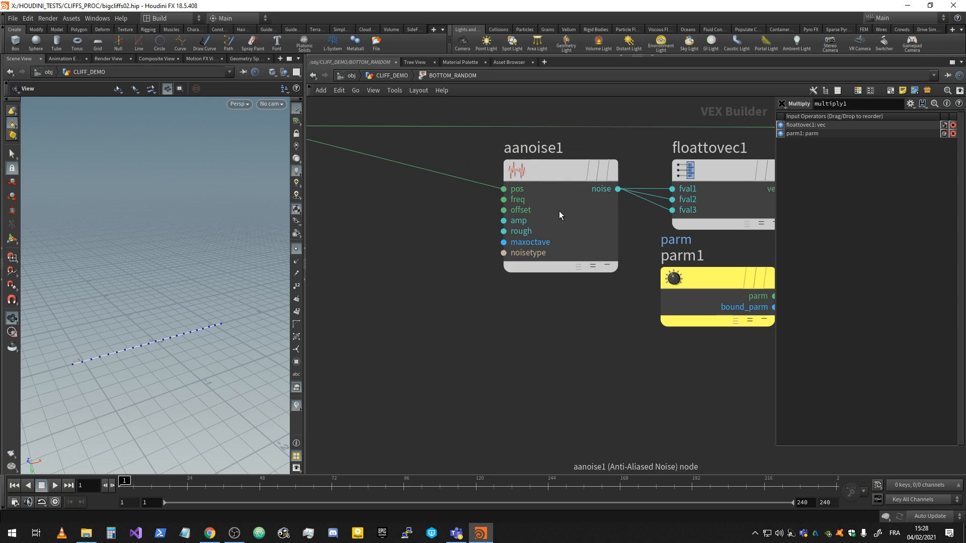
{"action": "scroll", "coordinate": [593, 272], "scroll_direction": "down", "scroll_amount": 1}
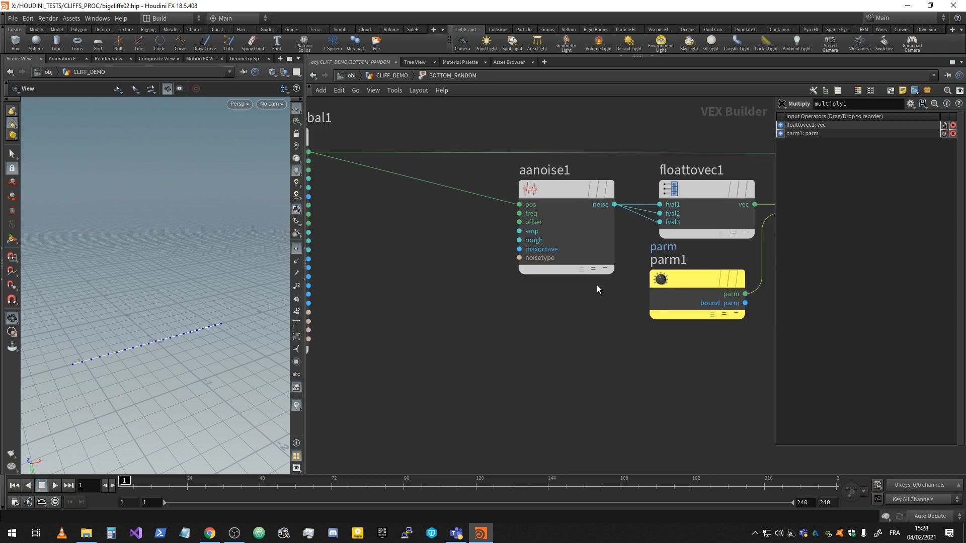
{"action": "middle_click_drag", "start_coordinate": [597, 285], "coordinate": [565, 302]}
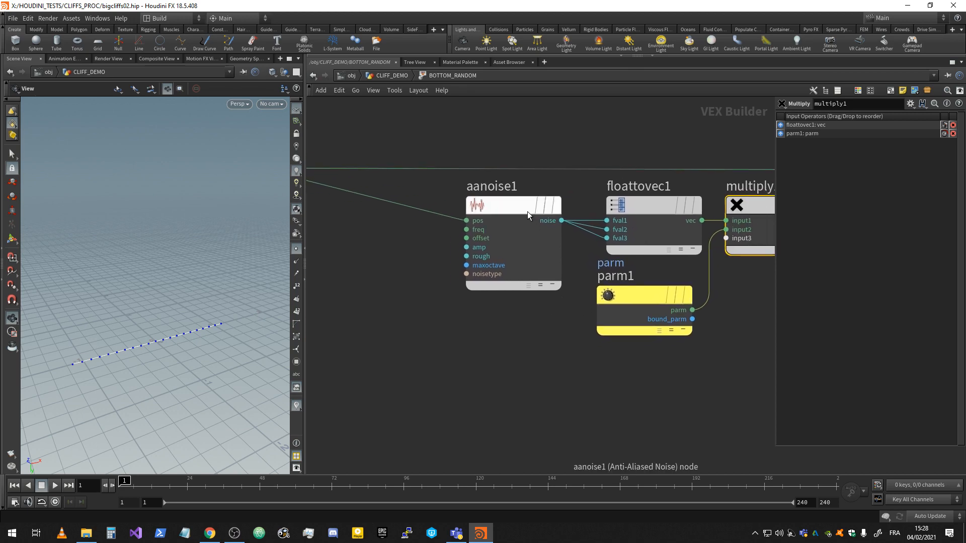
{"action": "mouse_move", "coordinate": [478, 240]}
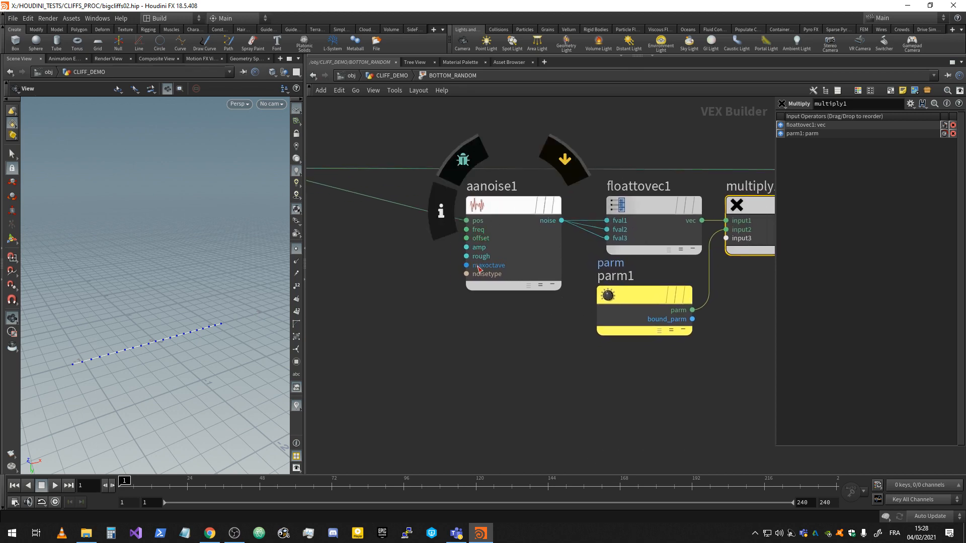
{"action": "right_click", "coordinate": [522, 241]}
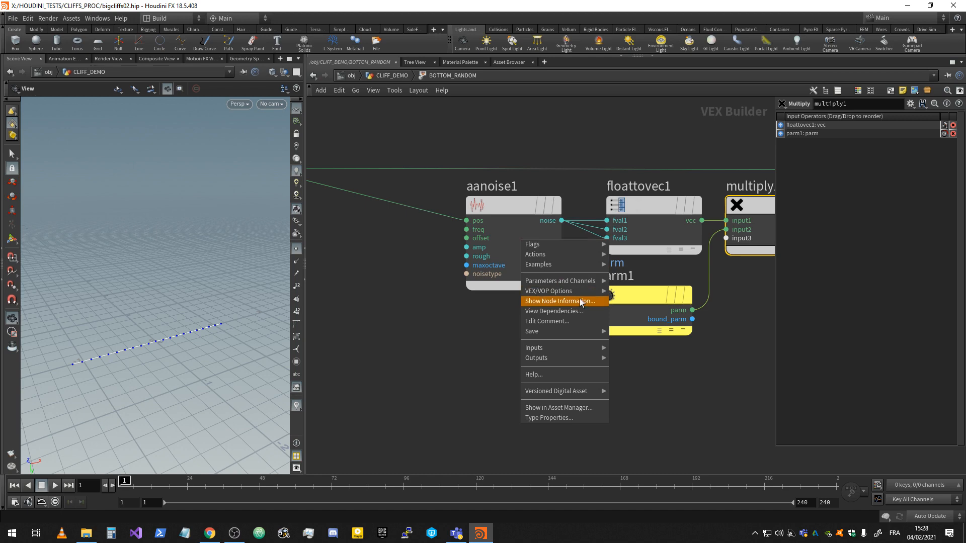
{"action": "mouse_move", "coordinate": [581, 291]}
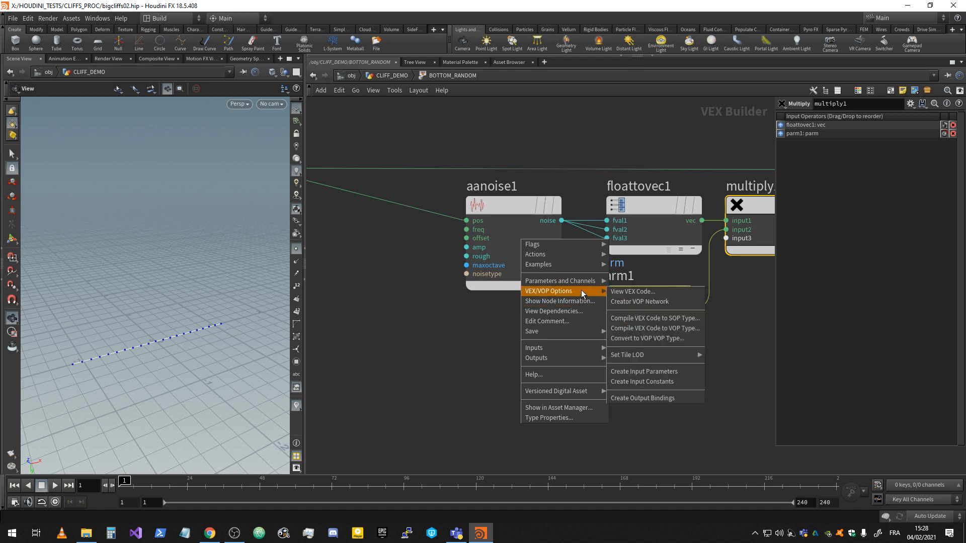
{"action": "left_click", "coordinate": [650, 370]}
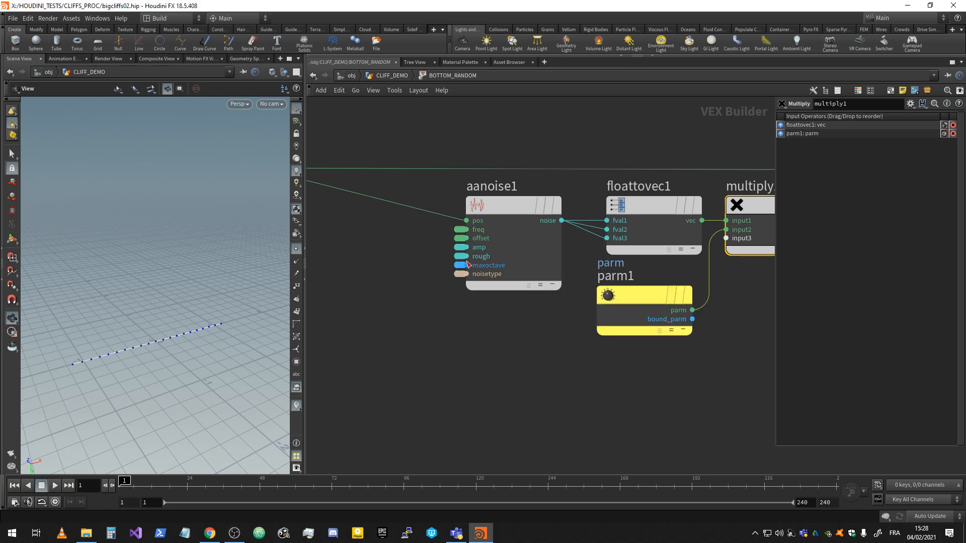
Step: Return to the CLIFF_DEMO network and set BOTTOM_RANDOM's third parm component to 4.2 and all three Frequency values to 2.7
{"action": "left_click", "coordinate": [390, 77]}
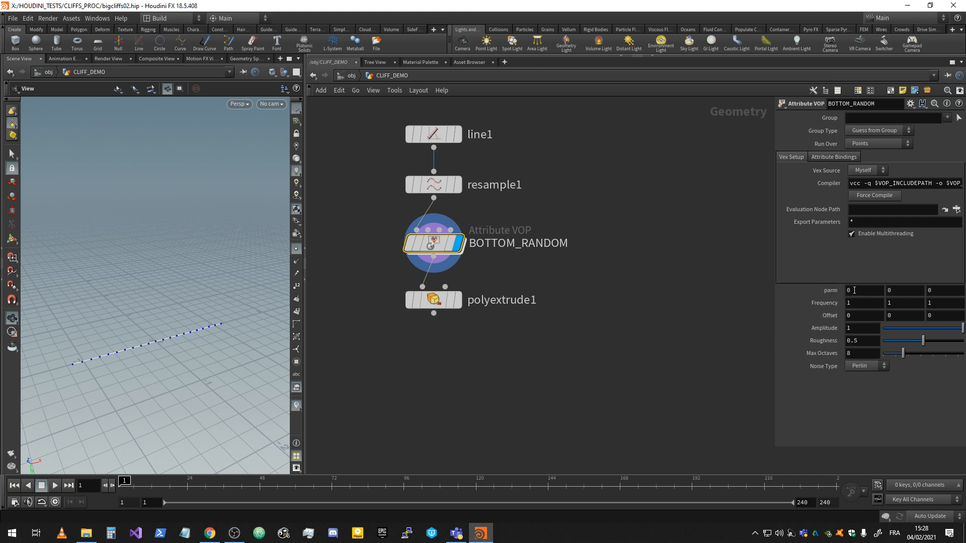
{"action": "left_click", "coordinate": [941, 290]}
{"action": "type", "text": "1"}
{"action": "key", "text": "Return"}
{"action": "middle_click_drag", "start_coordinate": [943, 291], "coordinate": [893, 322]}
{"action": "middle_click_drag", "start_coordinate": [835, 302], "coordinate": [921, 295]}
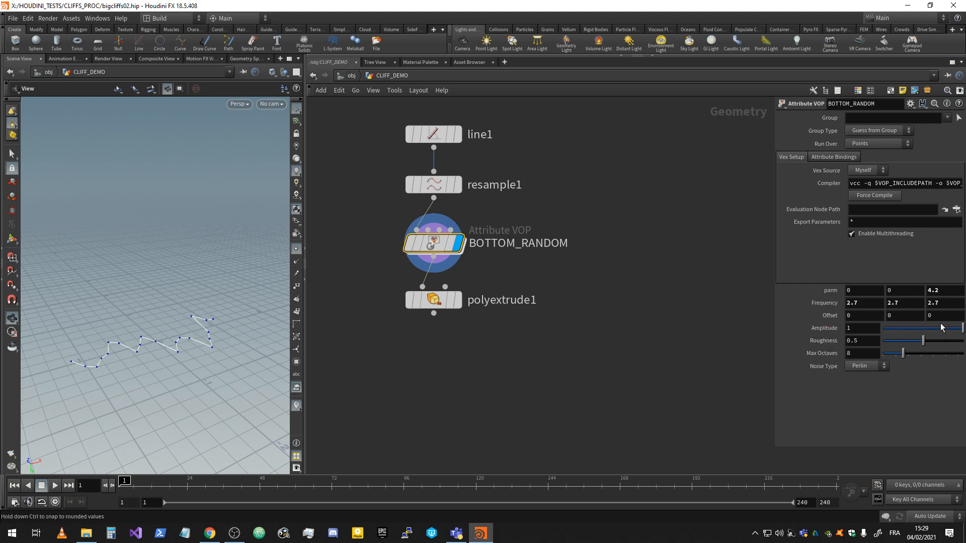
Step: Set BOTTOM_RANDOM's third parm component to 1 and its noise Amplitude to 1
{"action": "mouse_move", "coordinate": [952, 328]}
{"action": "left_mouse_down"}
{"action": "mouse_move", "coordinate": [913, 330]}
{"action": "mouse_move", "coordinate": [948, 329]}
{"action": "mouse_move", "coordinate": [928, 332]}
{"action": "mouse_move", "coordinate": [937, 333]}
{"action": "left_mouse_up"}
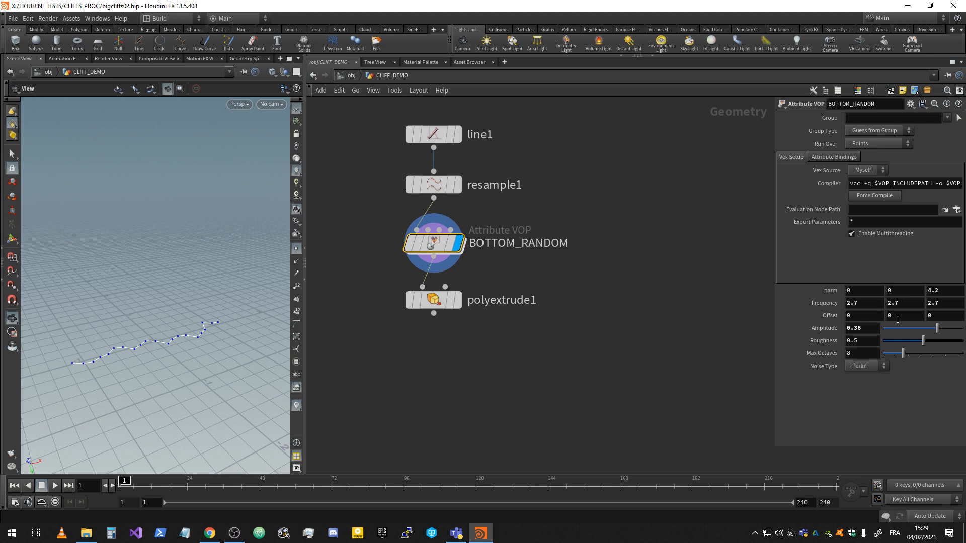
{"action": "mouse_move", "coordinate": [905, 293]}
{"action": "middle_mouse_down"}
{"action": "mouse_move", "coordinate": [951, 291]}
{"action": "mouse_move", "coordinate": [836, 299]}
{"action": "mouse_move", "coordinate": [923, 302]}
{"action": "middle_mouse_up"}
{"action": "left_click_drag", "start_coordinate": [926, 296], "coordinate": [920, 296]}
{"action": "type", "text": "1"}
{"action": "key", "text": "Return"}
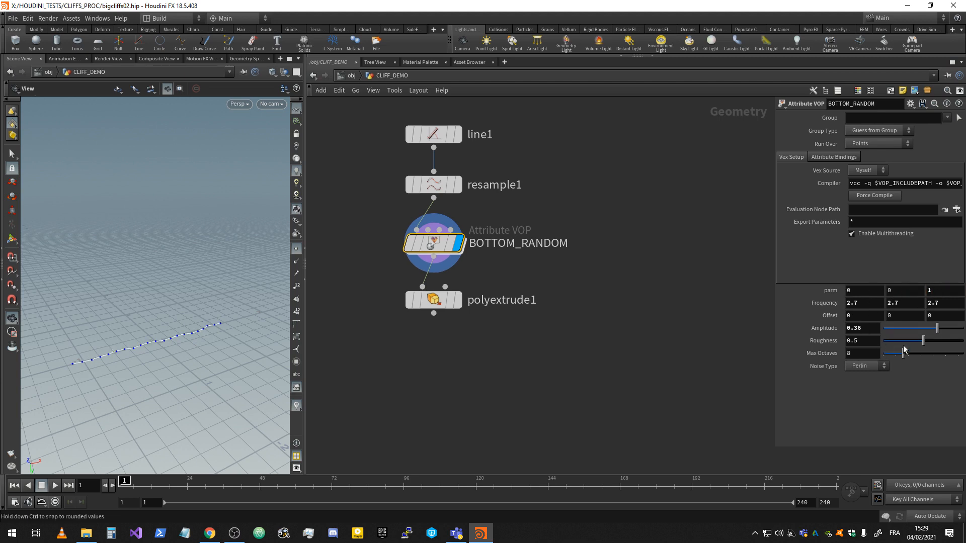
{"action": "left_click_drag", "start_coordinate": [937, 332], "coordinate": [963, 332]}
Step: Display the polyextrude1 result, examine the wall's relief from several angles, and save the scene
{"action": "left_click", "coordinate": [456, 301]}
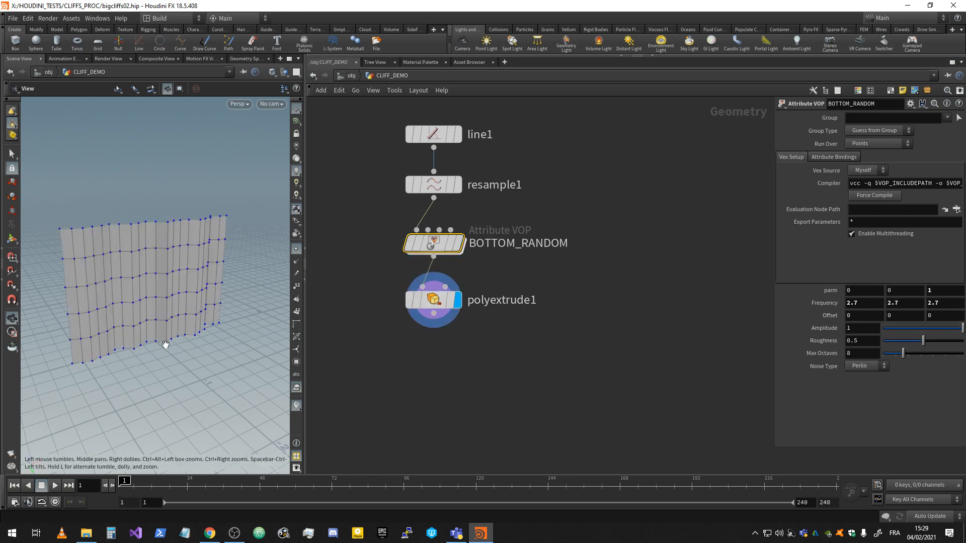
{"action": "left_click_drag", "start_coordinate": [166, 343], "coordinate": [132, 279]}
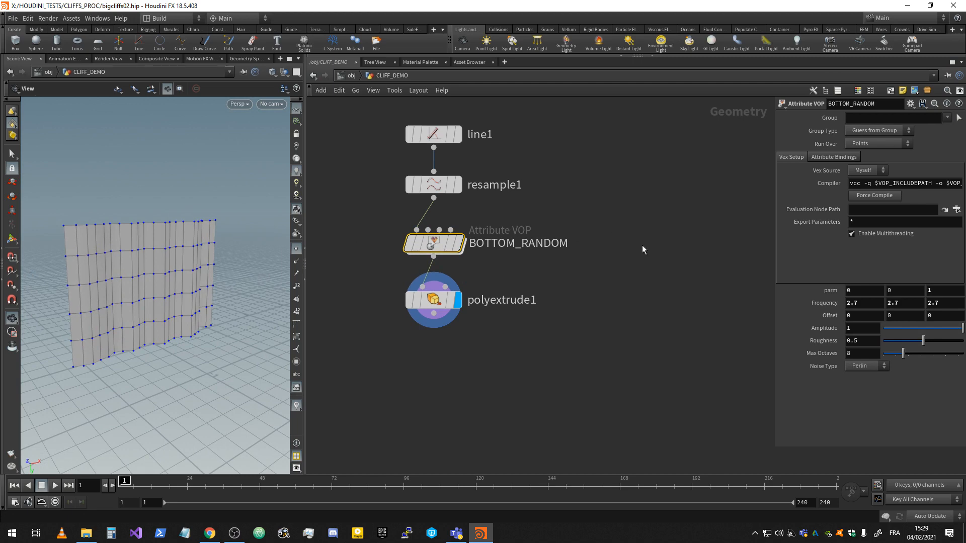
{"action": "middle_click_drag", "start_coordinate": [640, 248], "coordinate": [691, 229]}
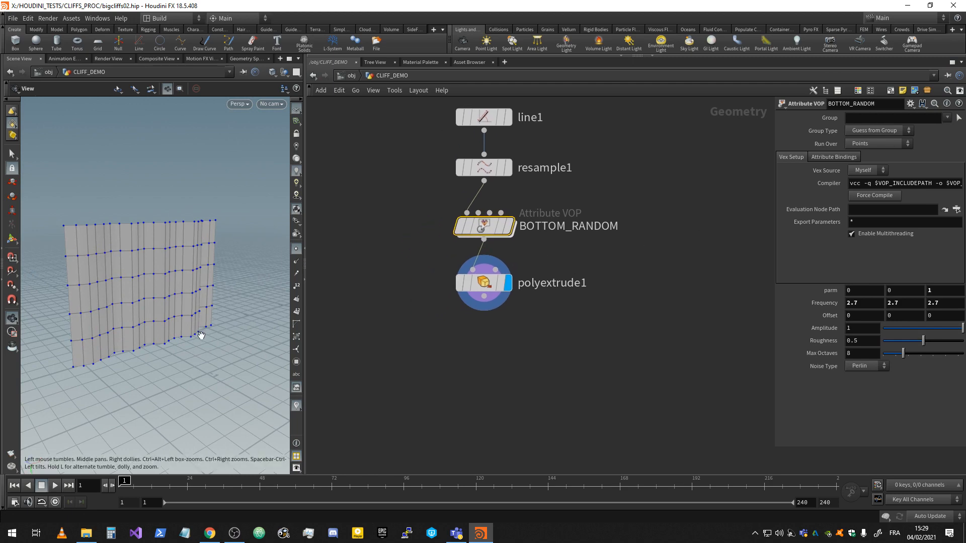
{"action": "left_click_drag", "start_coordinate": [228, 338], "coordinate": [251, 340]}
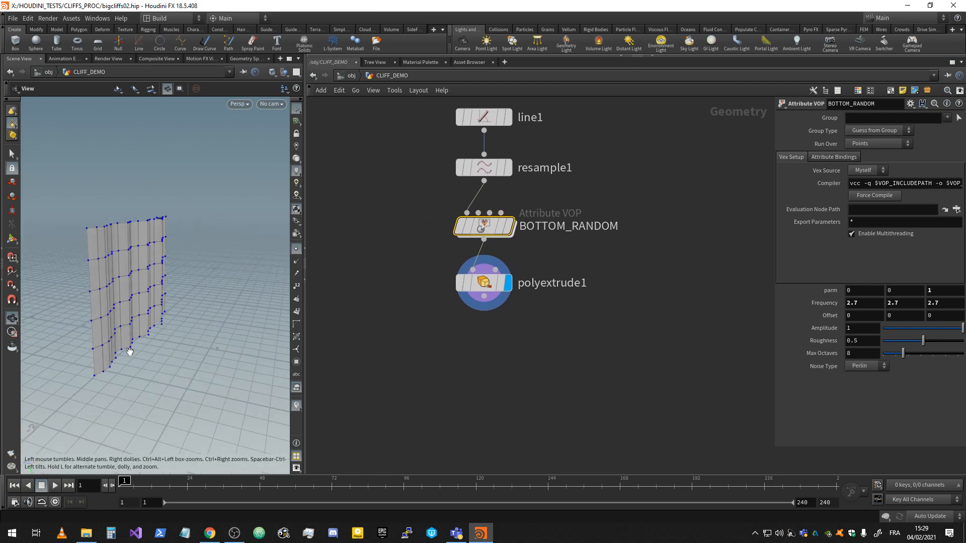
{"action": "left_click_drag", "start_coordinate": [173, 322], "coordinate": [191, 323]}
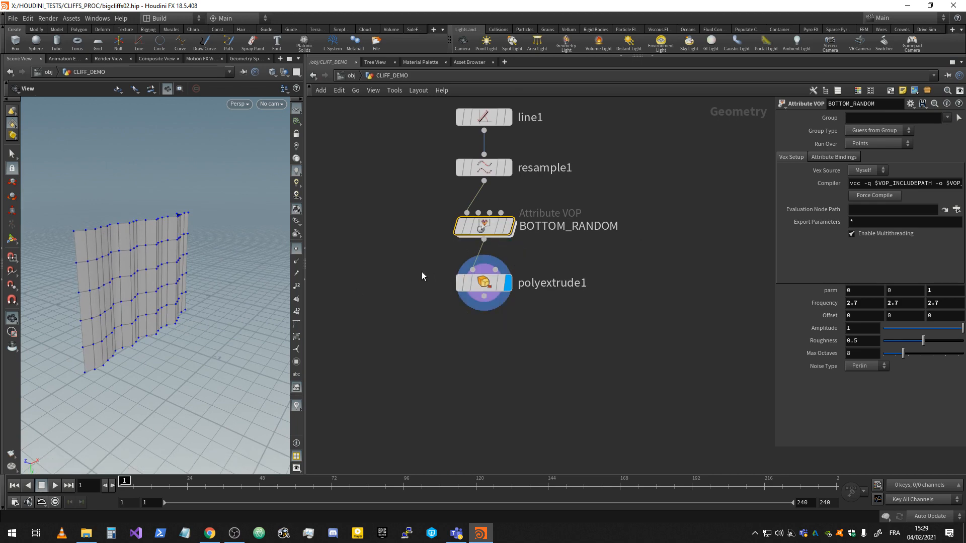
{"action": "key", "text": "ctrl+s"}
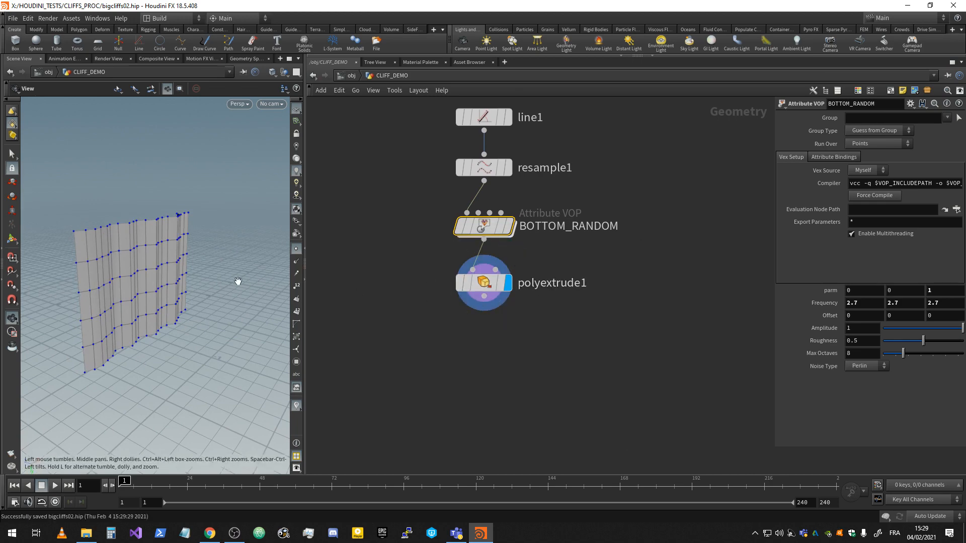
{"action": "left_click_drag", "start_coordinate": [177, 274], "coordinate": [222, 271]}
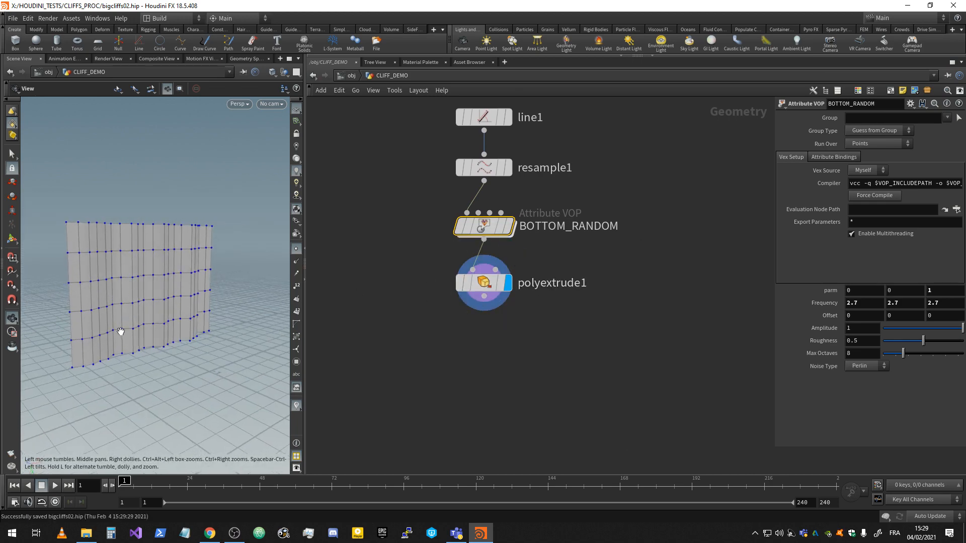
{"action": "middle_click_drag", "start_coordinate": [475, 316], "coordinate": [485, 334]}
{"action": "scroll", "coordinate": [503, 342], "scroll_direction": "down", "scroll_amount": 3}
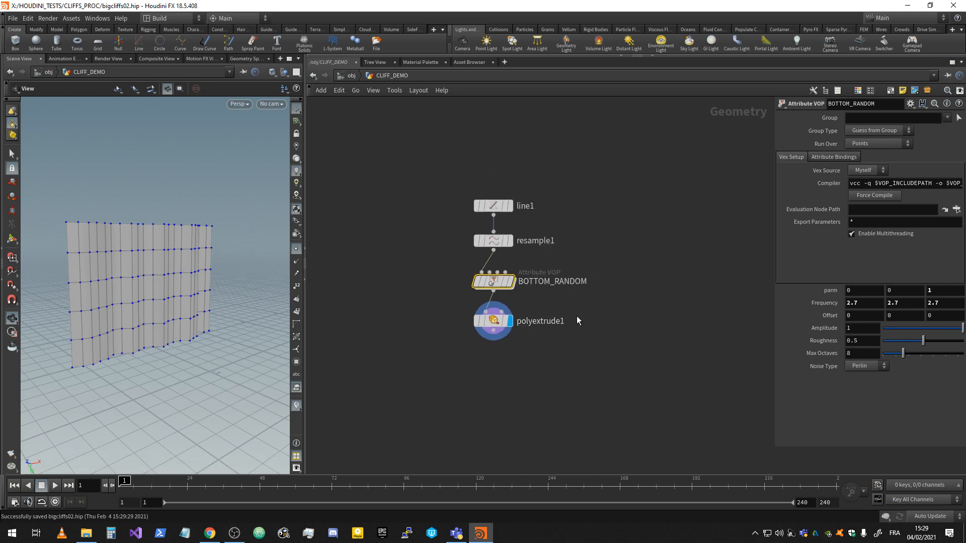
{"action": "middle_click_drag", "start_coordinate": [577, 316], "coordinate": [493, 272]}
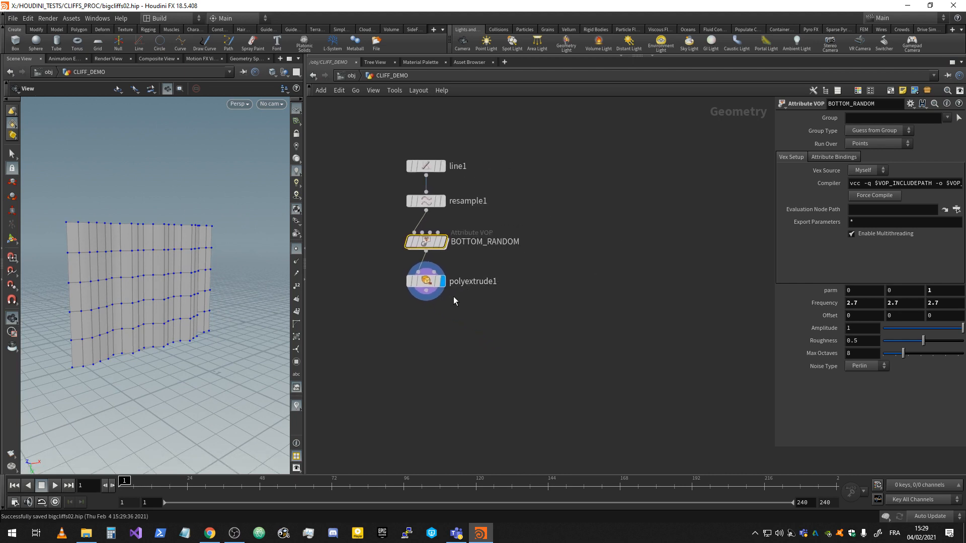
{"action": "scroll", "coordinate": [461, 295], "scroll_direction": "up", "scroll_amount": 2}
{"action": "middle_click_drag", "start_coordinate": [495, 309], "coordinate": [475, 299]}
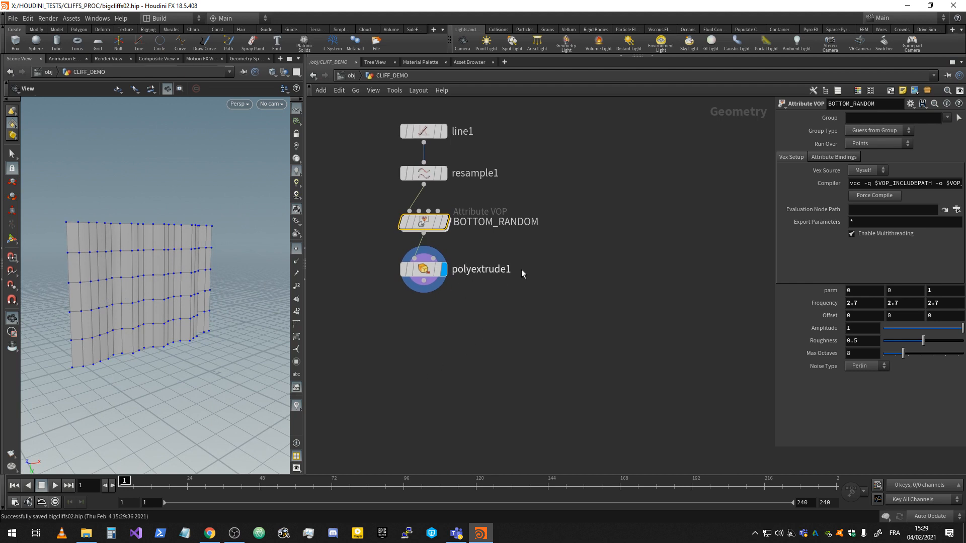
{"action": "middle_click_drag", "start_coordinate": [613, 238], "coordinate": [630, 288]}
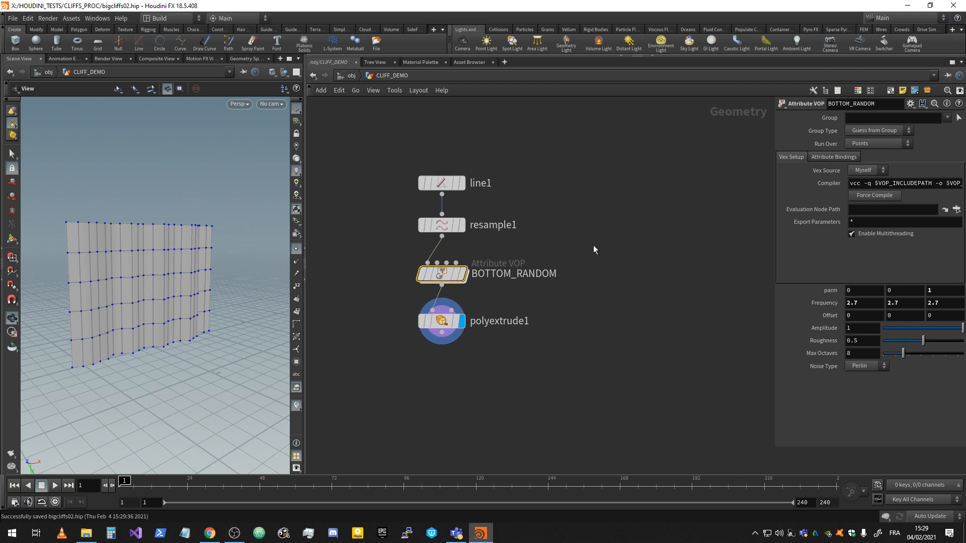
{"action": "scroll", "coordinate": [591, 298], "scroll_direction": "down", "scroll_amount": 2}
{"action": "middle_click_drag", "start_coordinate": [385, 268], "coordinate": [445, 274]}
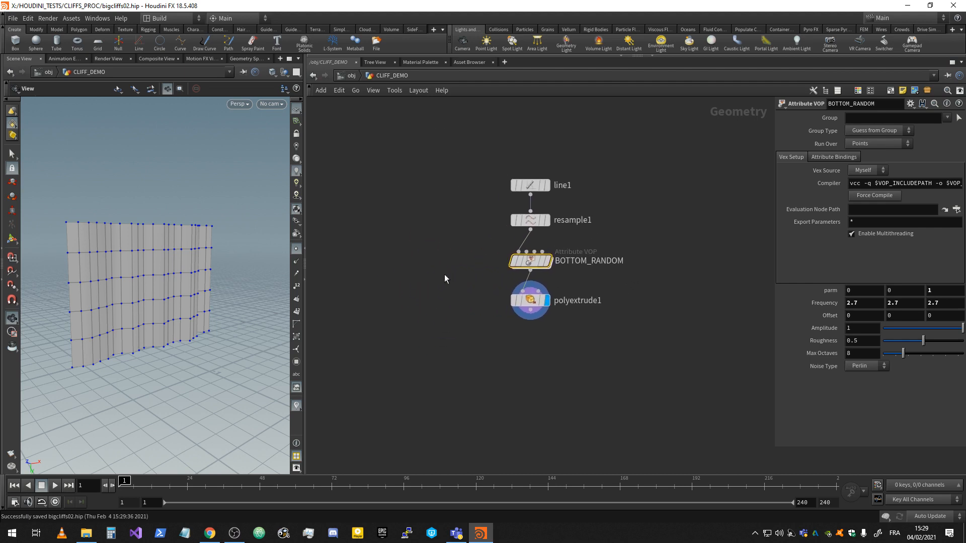
{"action": "scroll", "coordinate": [367, 261], "scroll_direction": "up", "scroll_amount": 1}
{"action": "key", "text": "Tab"}
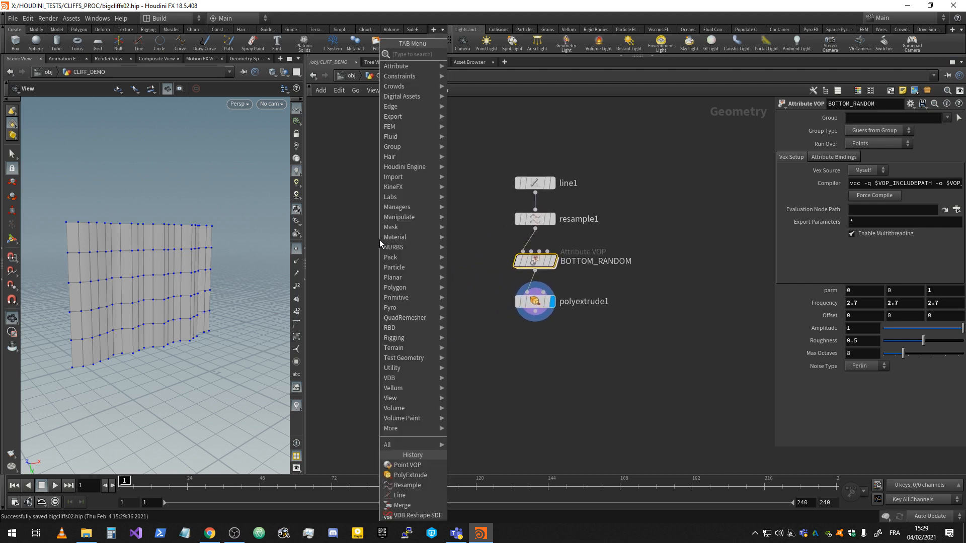
{"action": "type", "text": "cyl"}
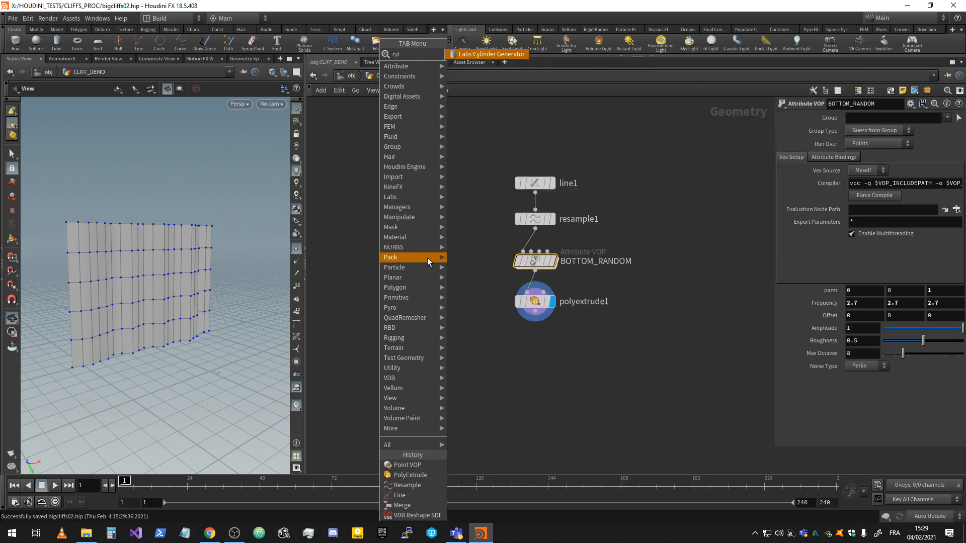
{"action": "type", "text": "in"}
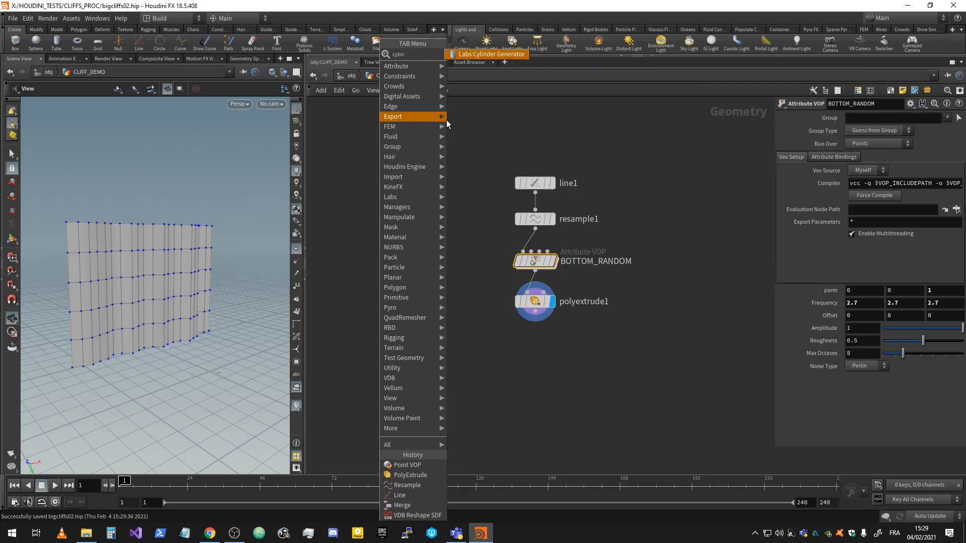
{"action": "key", "text": "Escape"}
Step: Try a displayed Tube node with its Primitive Type set to Polygon, and delete it
{"action": "key", "text": "Tab"}
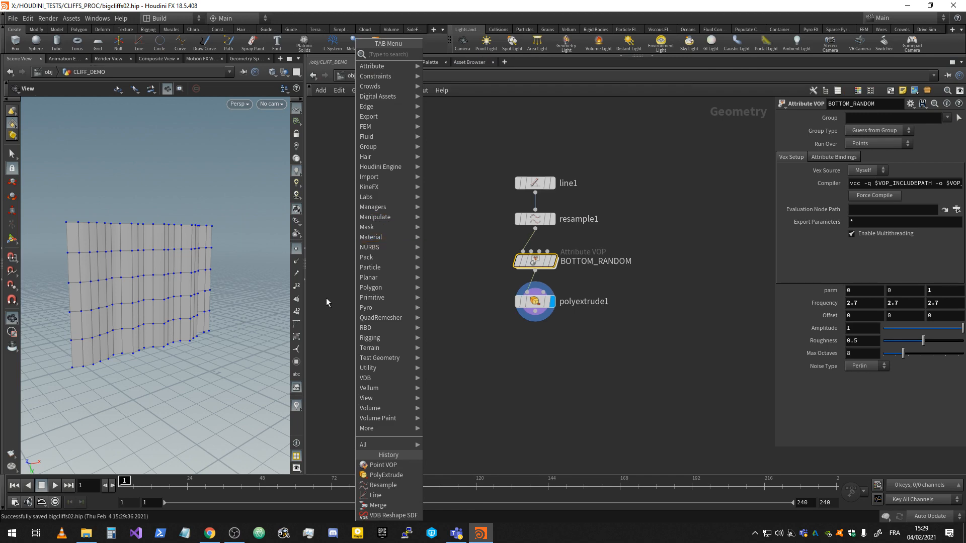
{"action": "type", "text": "tube"}
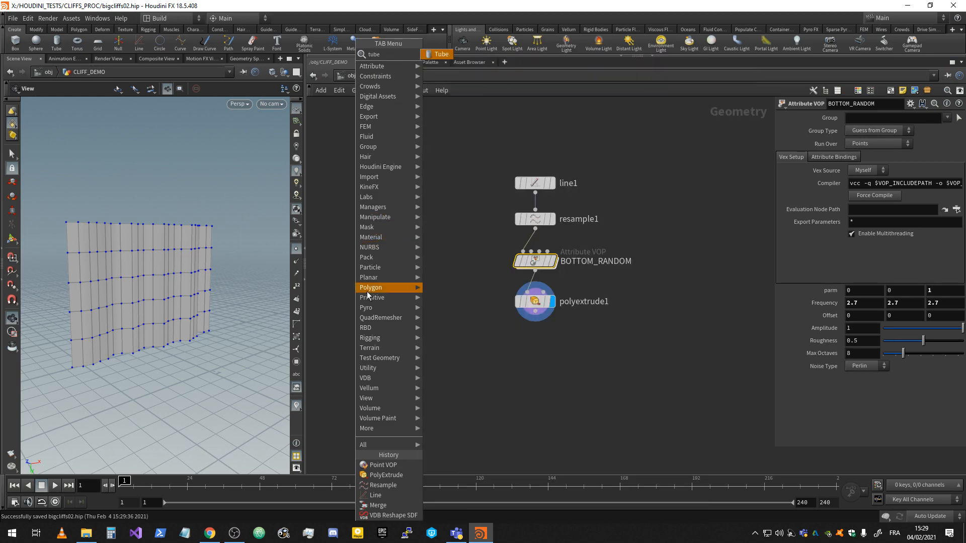
{"action": "key", "text": "Return"}
{"action": "left_click", "coordinate": [422, 210]}
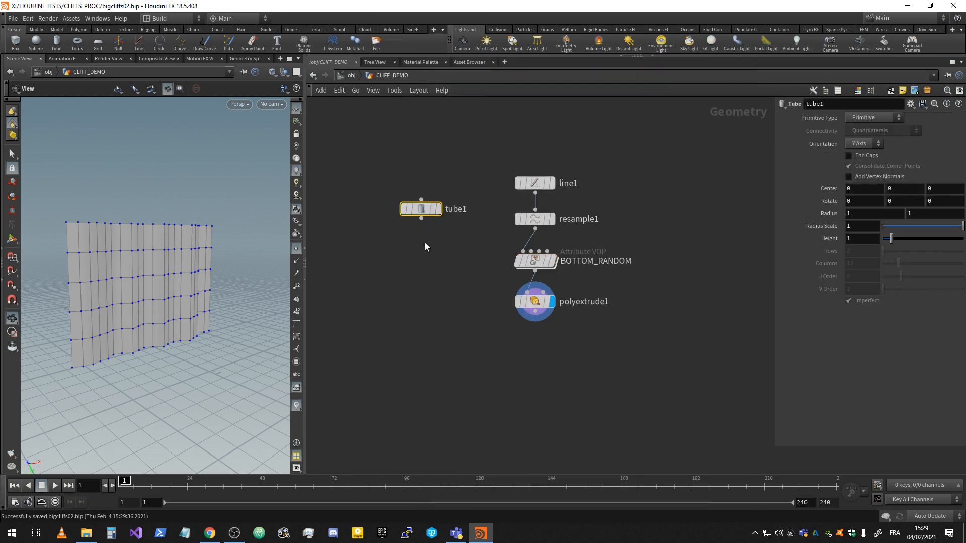
{"action": "left_click", "coordinate": [438, 210]}
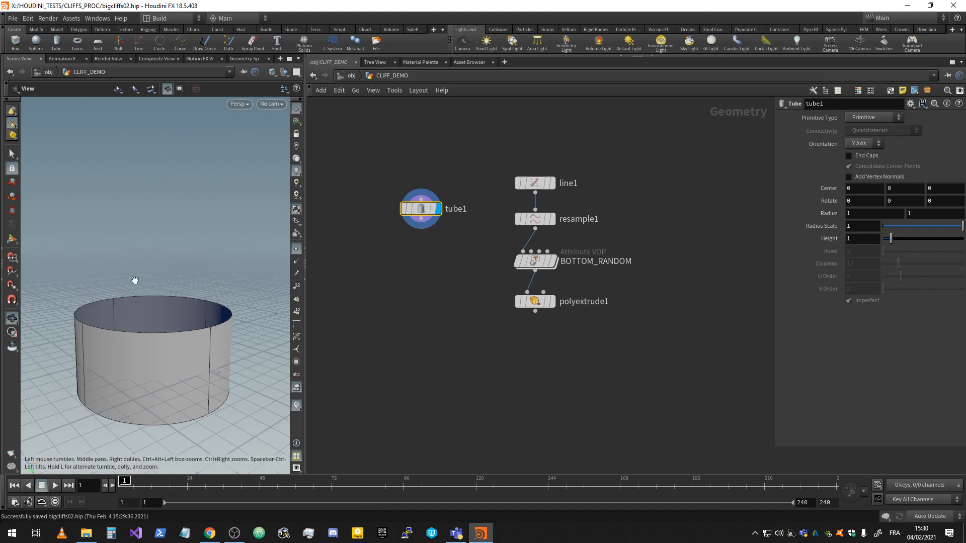
{"action": "left_click", "coordinate": [876, 119]}
{"action": "left_click", "coordinate": [875, 136]}
{"action": "mouse_move", "coordinate": [448, 191]}
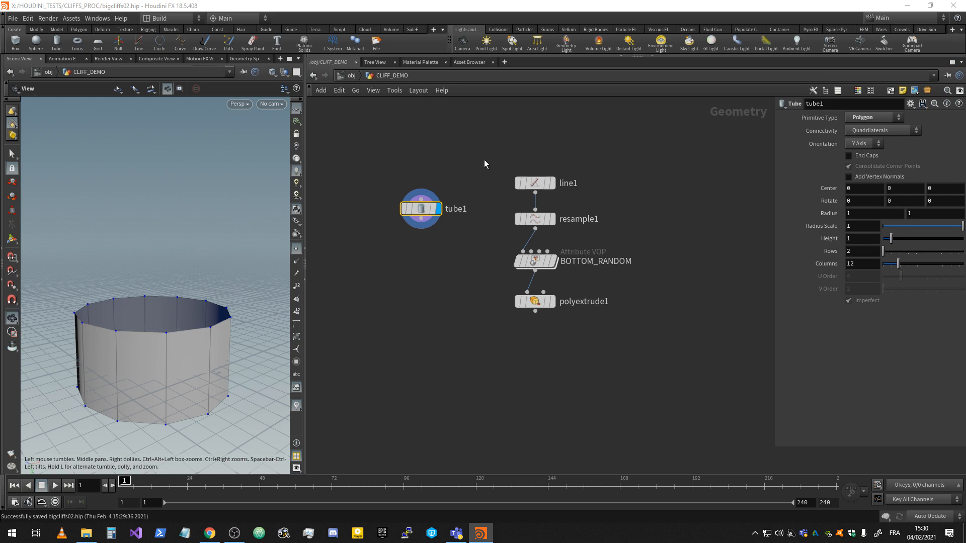
{"action": "key", "text": "Delete"}
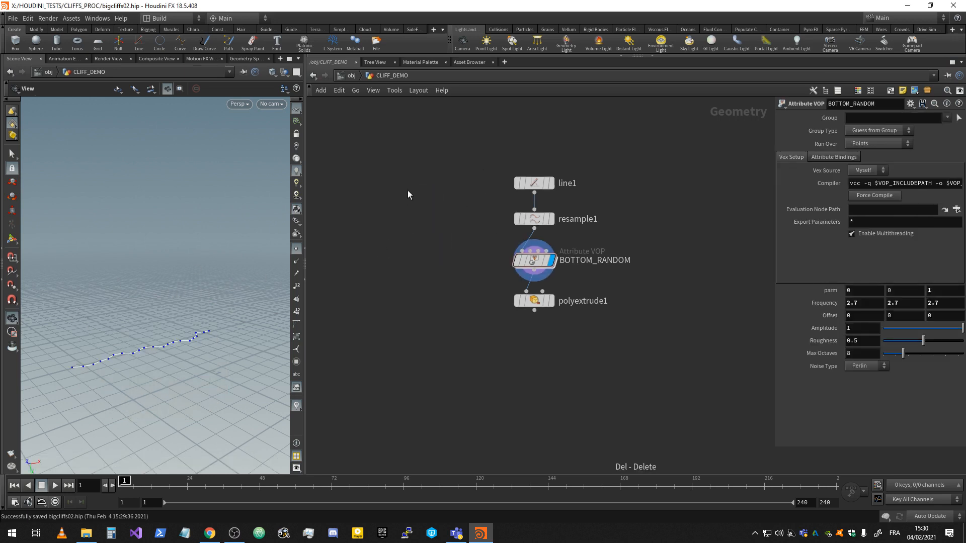
Step: Add a Circle node to the network and place it beside line1 with some space between them
{"action": "key", "text": "Tab"}
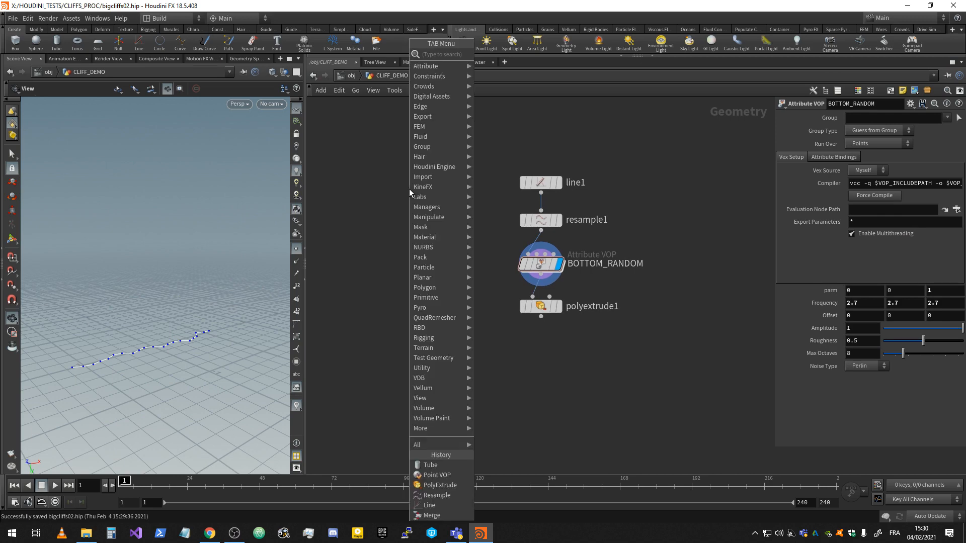
{"action": "type", "text": "circle"}
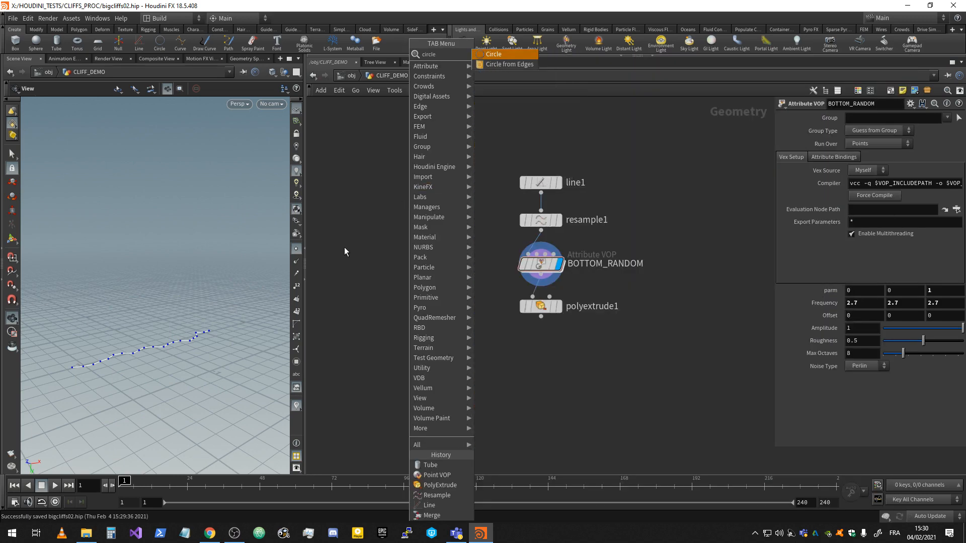
{"action": "key", "text": "Return"}
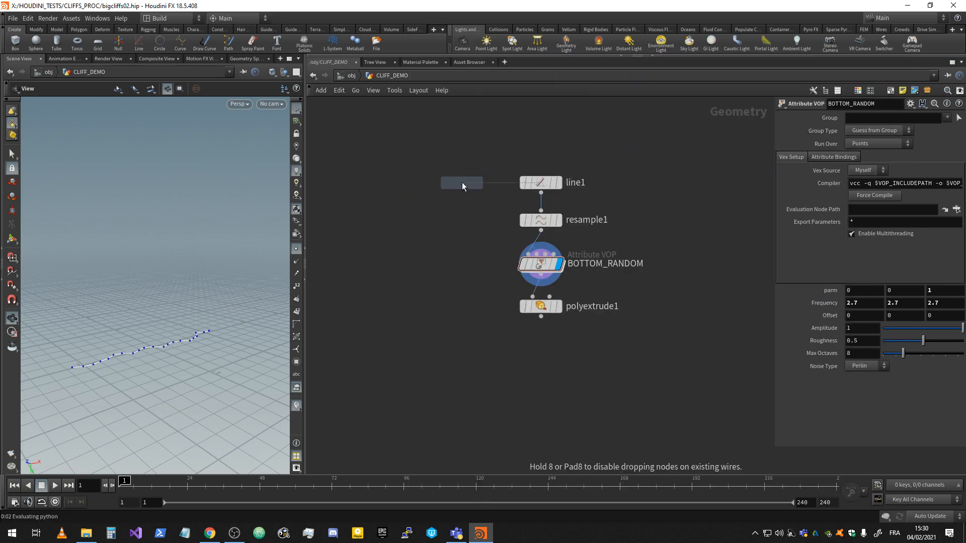
{"action": "left_click", "coordinate": [439, 183]}
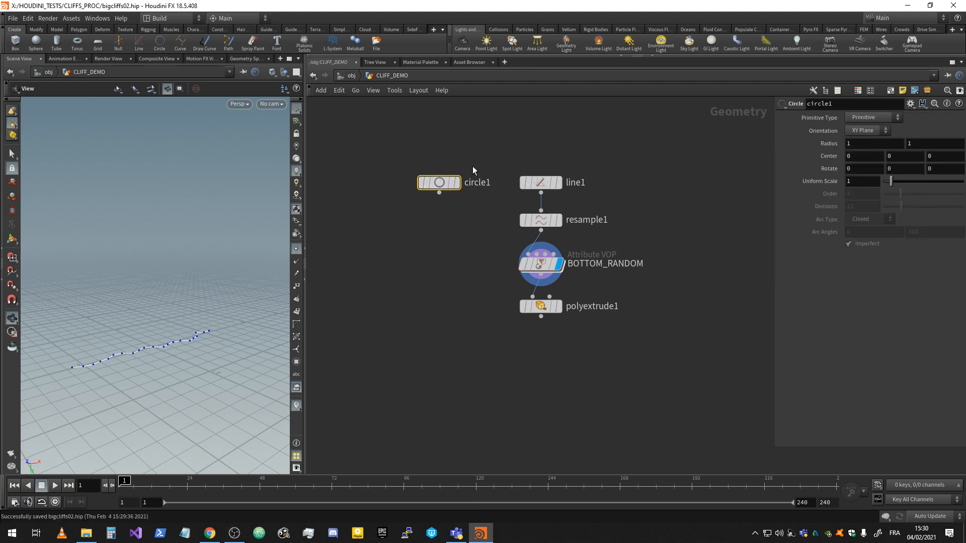
{"action": "middle_click_drag", "start_coordinate": [464, 197], "coordinate": [460, 170]}
{"action": "left_click_drag", "start_coordinate": [434, 153], "coordinate": [407, 152]}
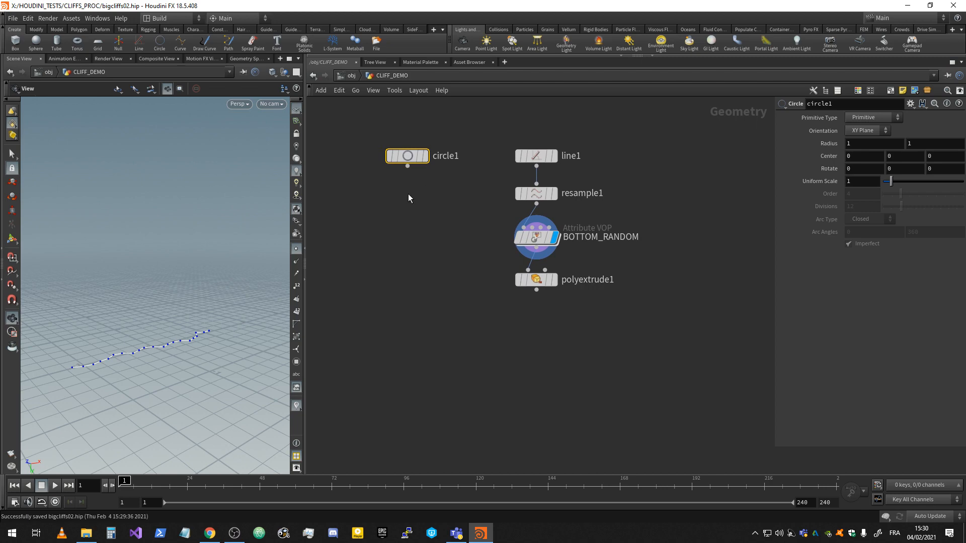
Step: Add a PolyExtrude node beneath circle1, fed by the circle and displayed in the viewport
{"action": "key", "text": "Tab"}
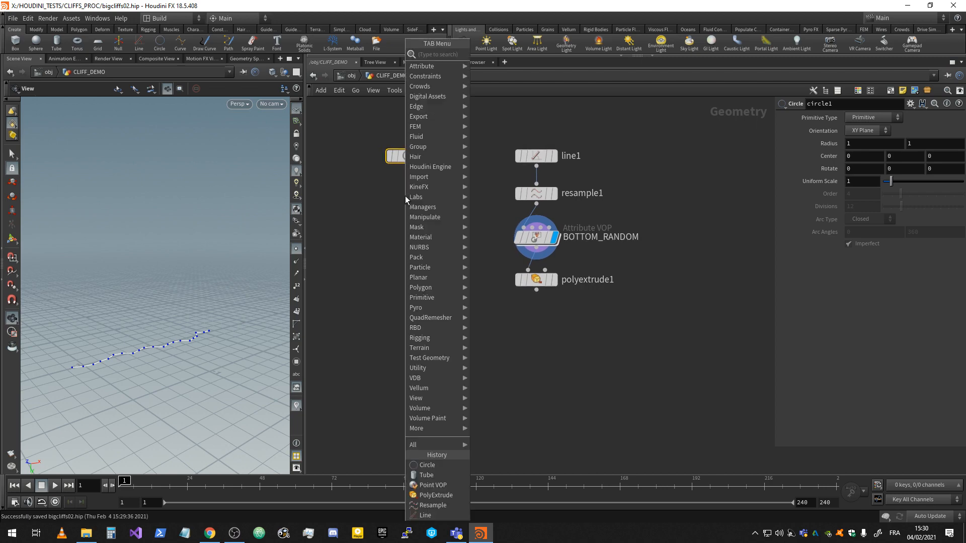
{"action": "mouse_move", "coordinate": [406, 196]}
{"action": "left_click", "coordinate": [517, 174]}
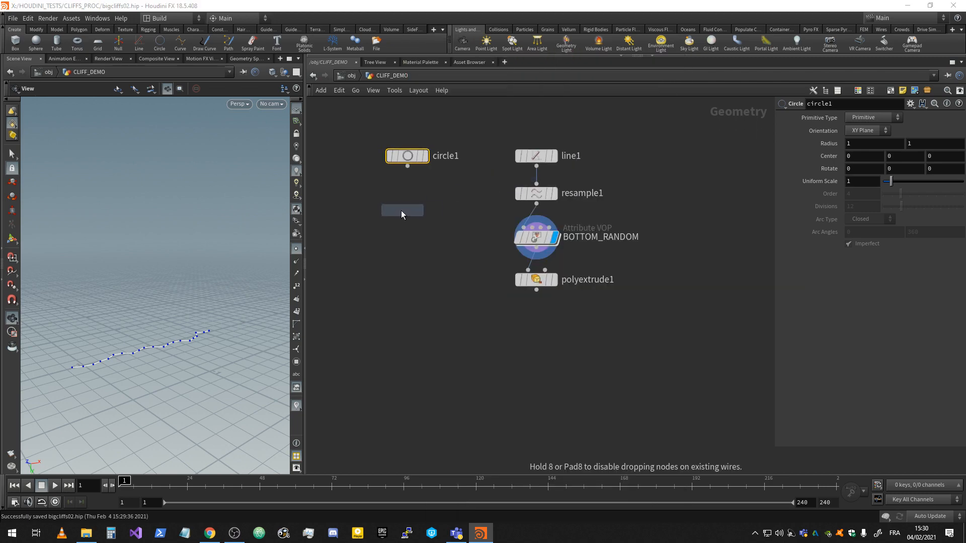
{"action": "left_click", "coordinate": [400, 211]}
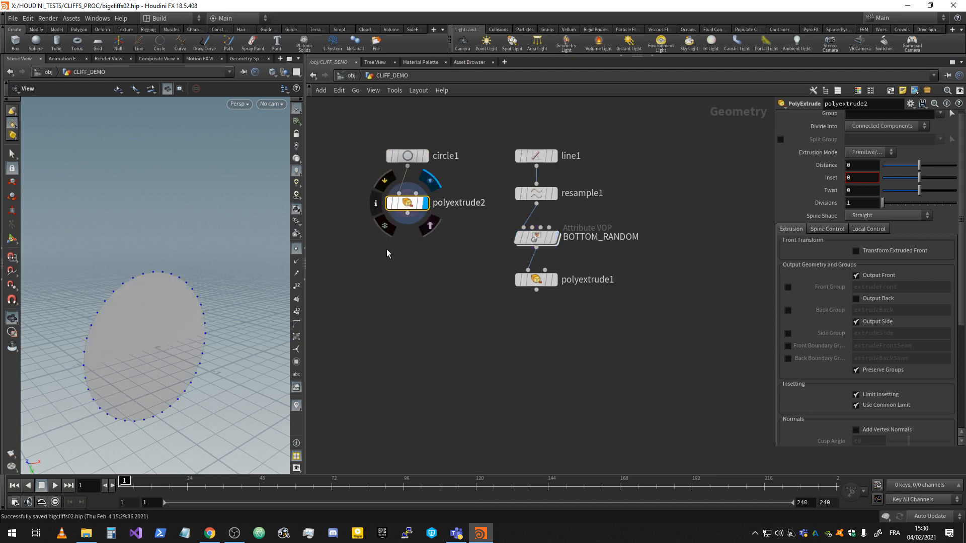
Step: Set circle1's Orientation to ZX Plane and its Primitive Type to Polygon, and select the PolyExtrude node below it
{"action": "left_click", "coordinate": [407, 156]}
{"action": "left_click", "coordinate": [876, 130]}
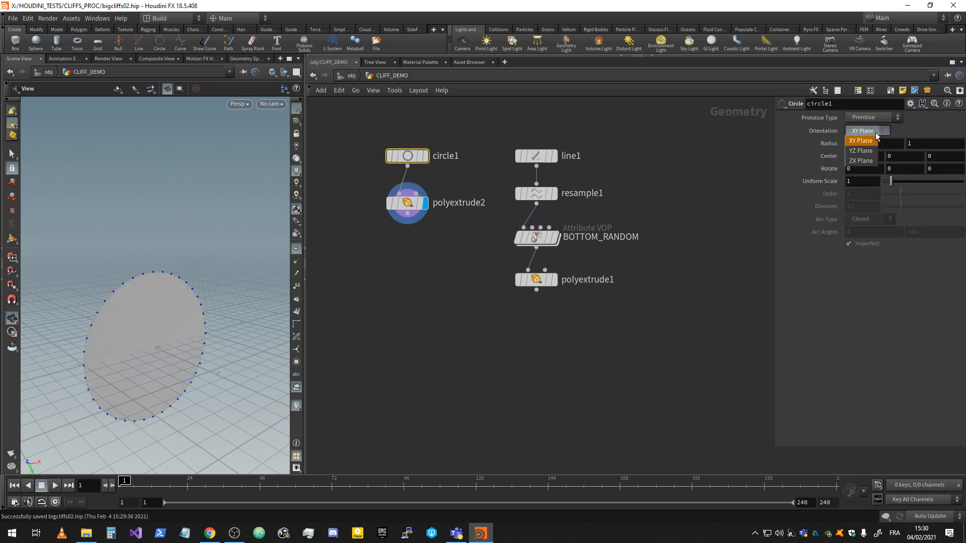
{"action": "left_click", "coordinate": [863, 153]}
{"action": "left_click", "coordinate": [870, 118]}
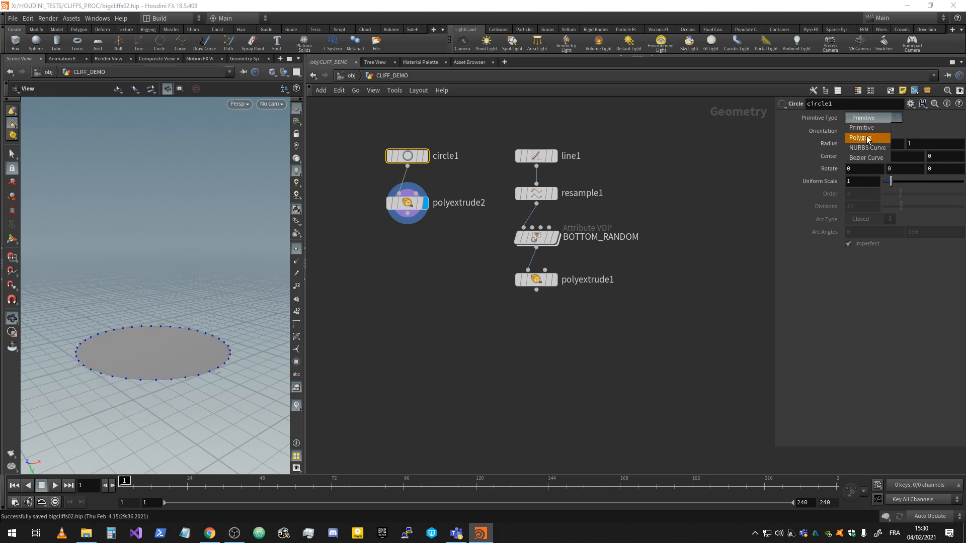
{"action": "left_click", "coordinate": [860, 138]}
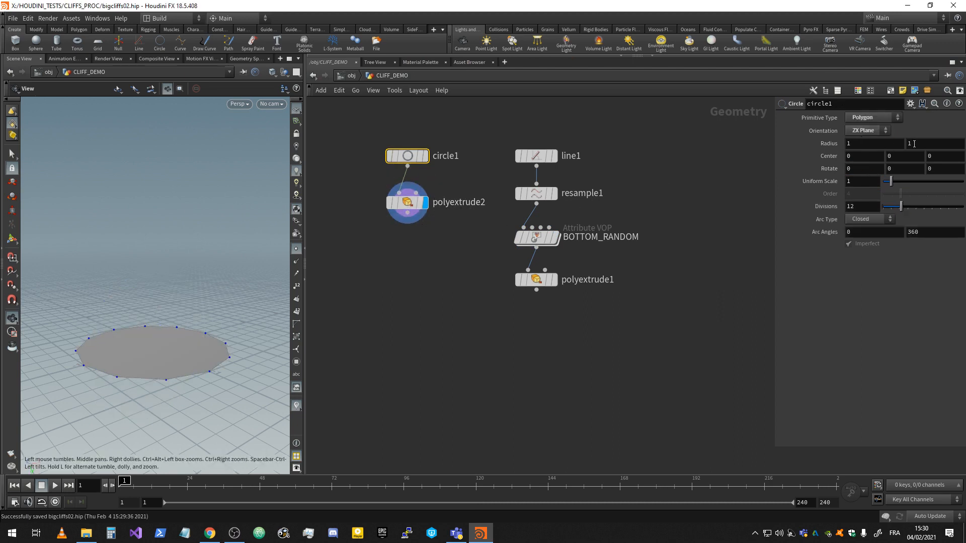
{"action": "left_click", "coordinate": [408, 202]}
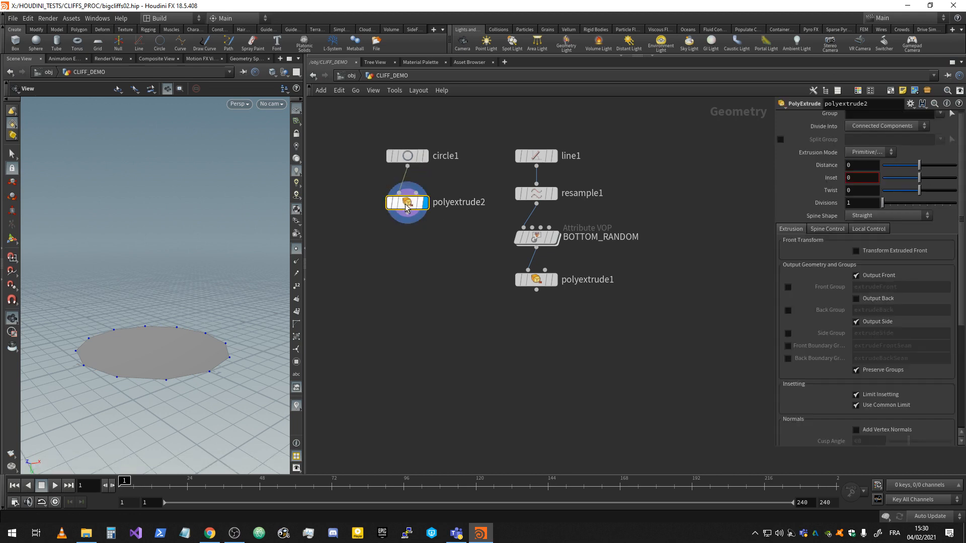
Step: Set polyextrude2's Distance to 0.9 to turn the circle into a short cylinder
{"action": "left_click_drag", "start_coordinate": [923, 167], "coordinate": [955, 166]}
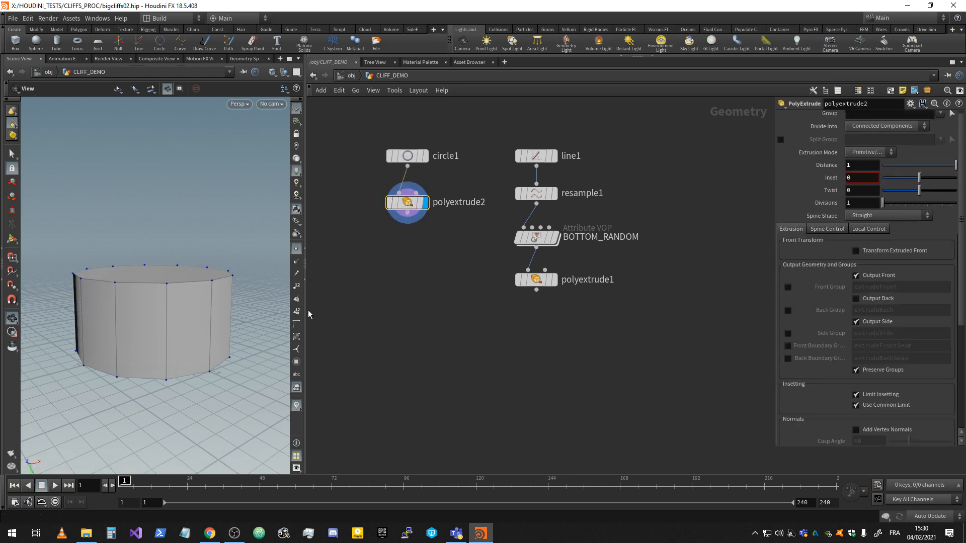
{"action": "left_click", "coordinate": [420, 153], "text": "shift"}
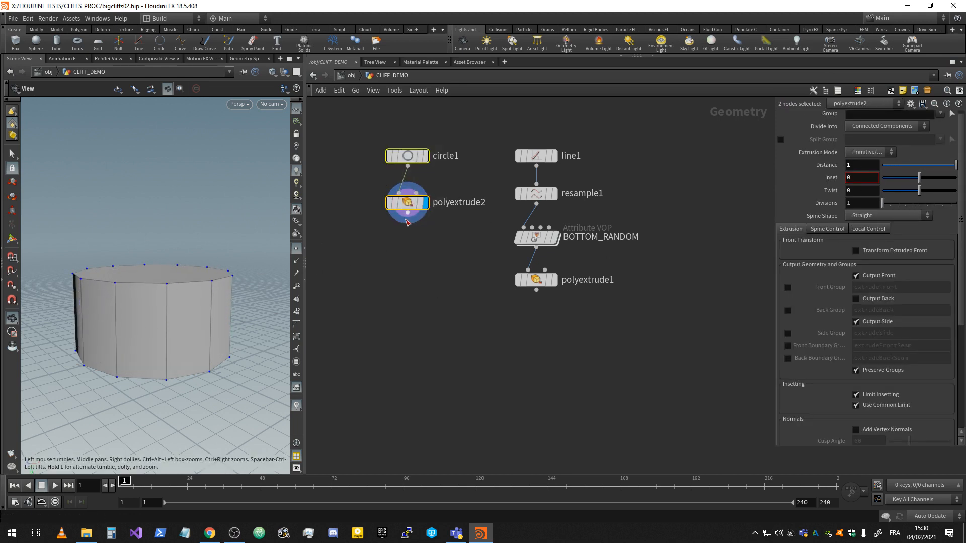
{"action": "left_click", "coordinate": [408, 156]}
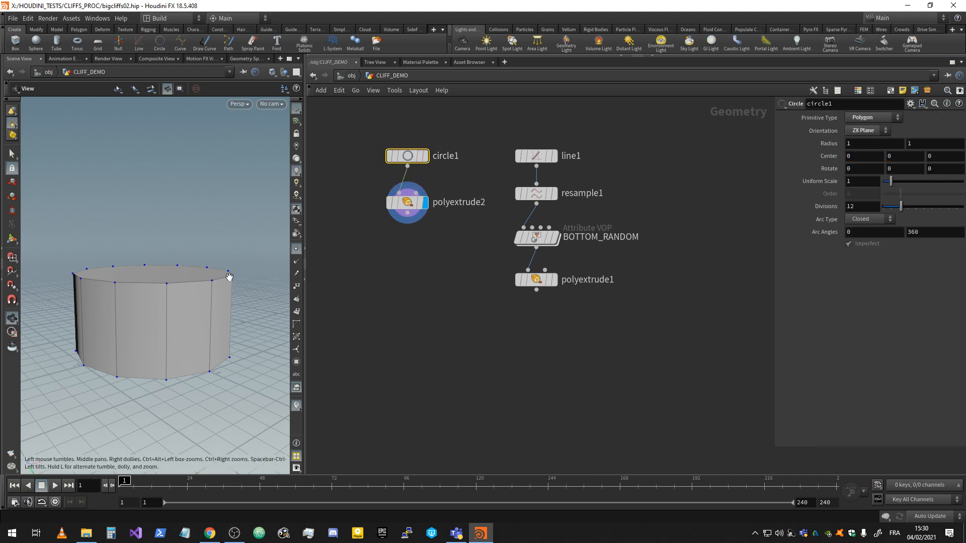
{"action": "mouse_move", "coordinate": [162, 271]}
{"action": "left_mouse_down"}
{"action": "mouse_move", "coordinate": [168, 282]}
{"action": "mouse_move", "coordinate": [157, 285]}
{"action": "left_mouse_up"}
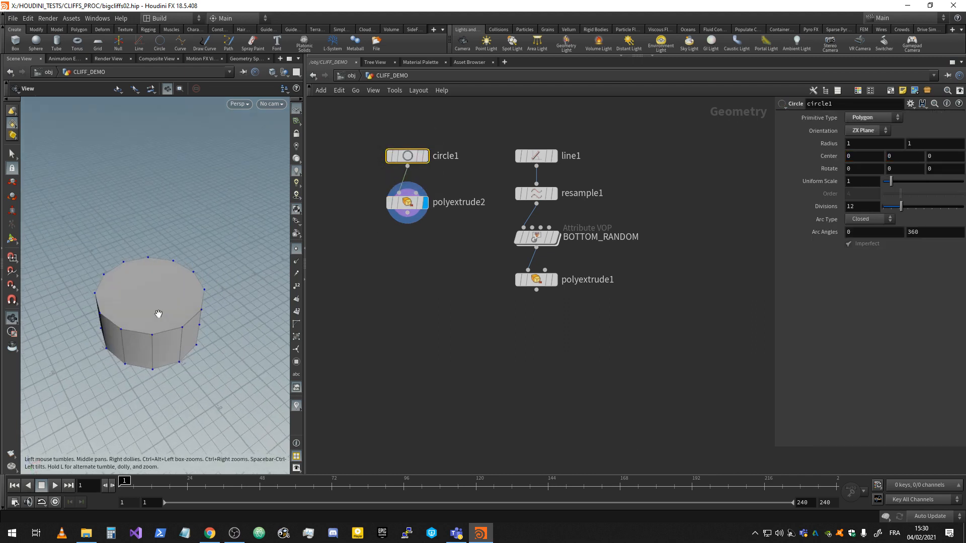
{"action": "left_click_drag", "start_coordinate": [240, 324], "coordinate": [181, 287]}
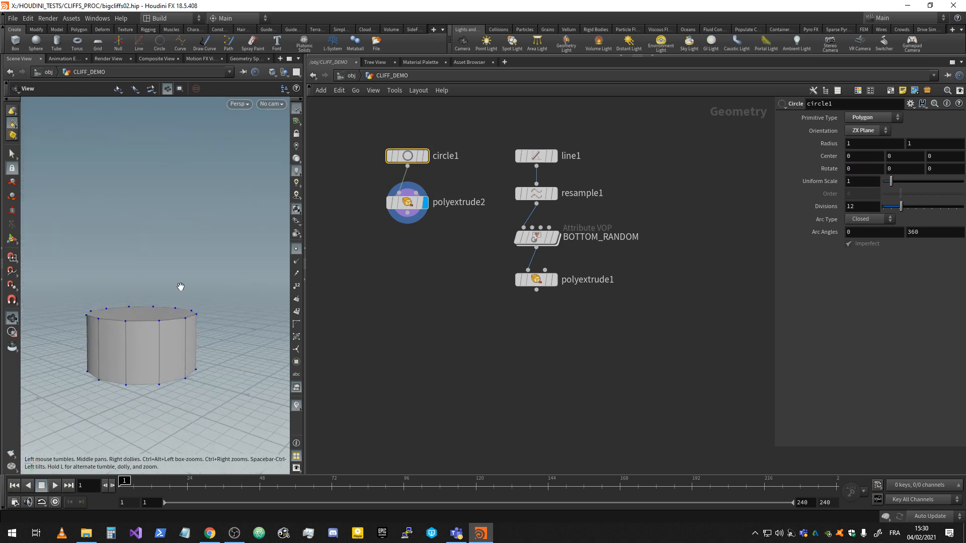
{"action": "left_click", "coordinate": [407, 203]}
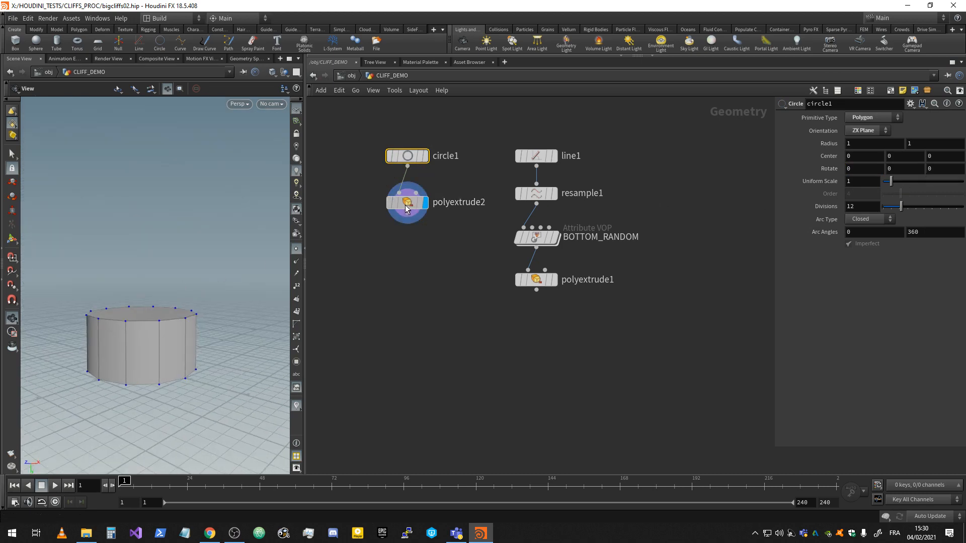
{"action": "mouse_move", "coordinate": [953, 169]}
{"action": "left_mouse_down"}
{"action": "mouse_move", "coordinate": [928, 167]}
{"action": "mouse_move", "coordinate": [951, 167]}
{"action": "left_mouse_up"}
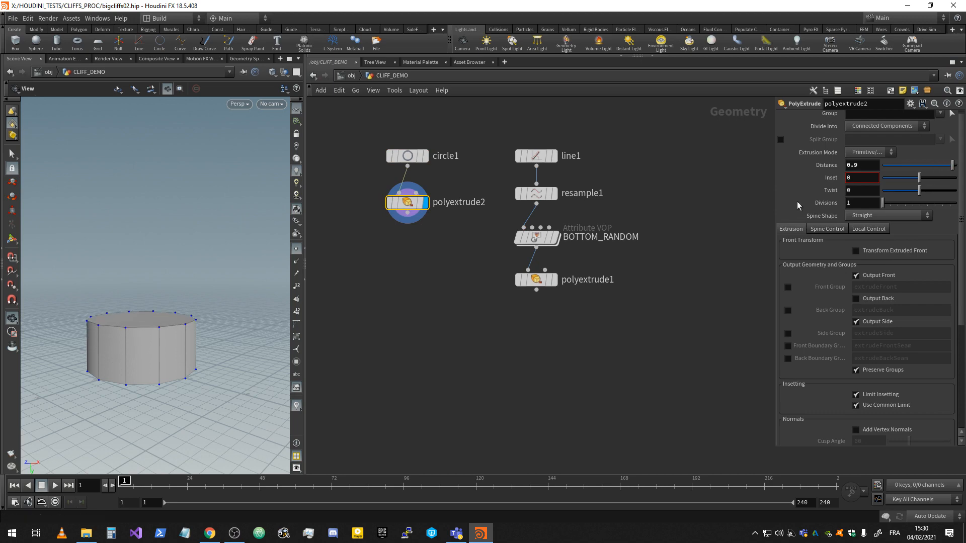
{"action": "left_click_drag", "start_coordinate": [131, 287], "coordinate": [251, 289]}
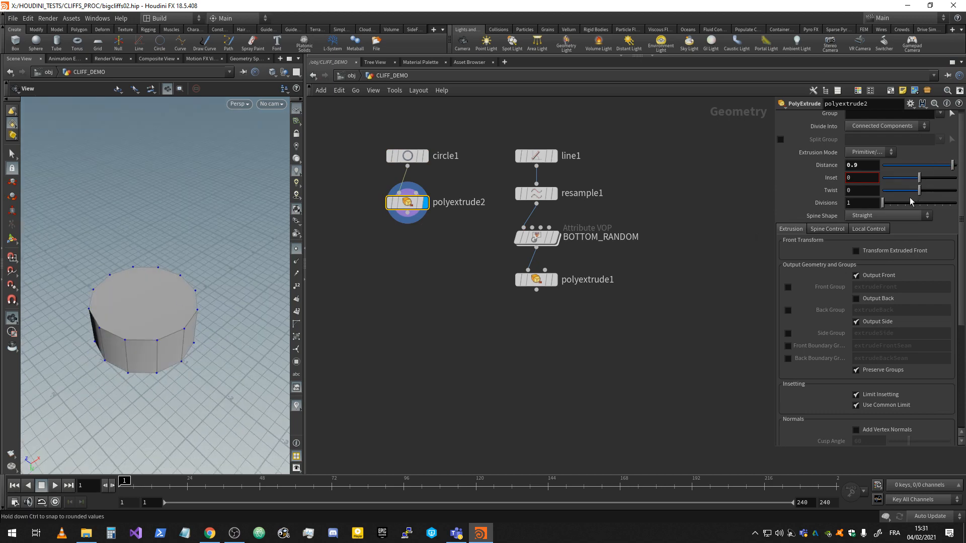
Step: Set circle1's Divisions to 11
{"action": "left_click", "coordinate": [408, 156]}
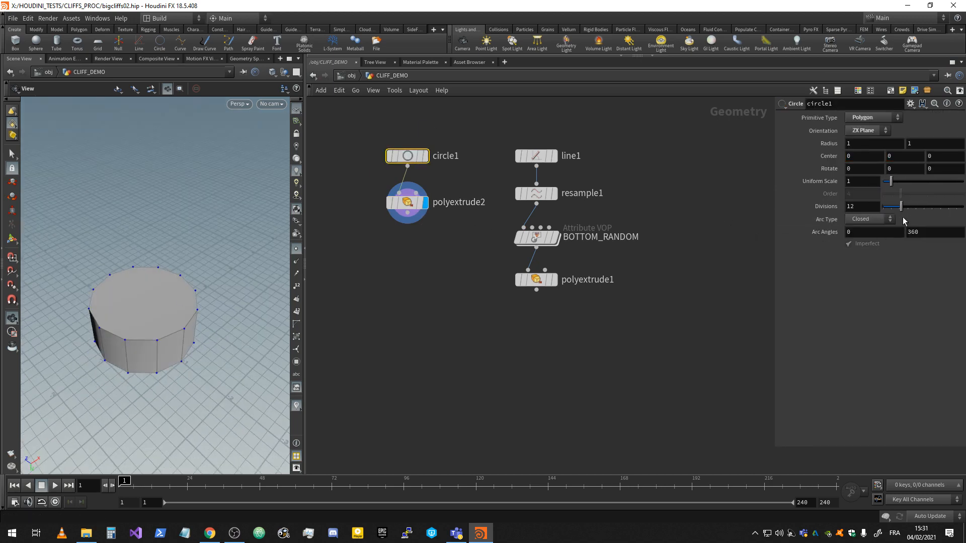
{"action": "mouse_move", "coordinate": [901, 206]}
{"action": "left_mouse_down"}
{"action": "mouse_move", "coordinate": [886, 206]}
{"action": "mouse_move", "coordinate": [890, 218]}
{"action": "mouse_move", "coordinate": [901, 212]}
{"action": "left_mouse_up"}
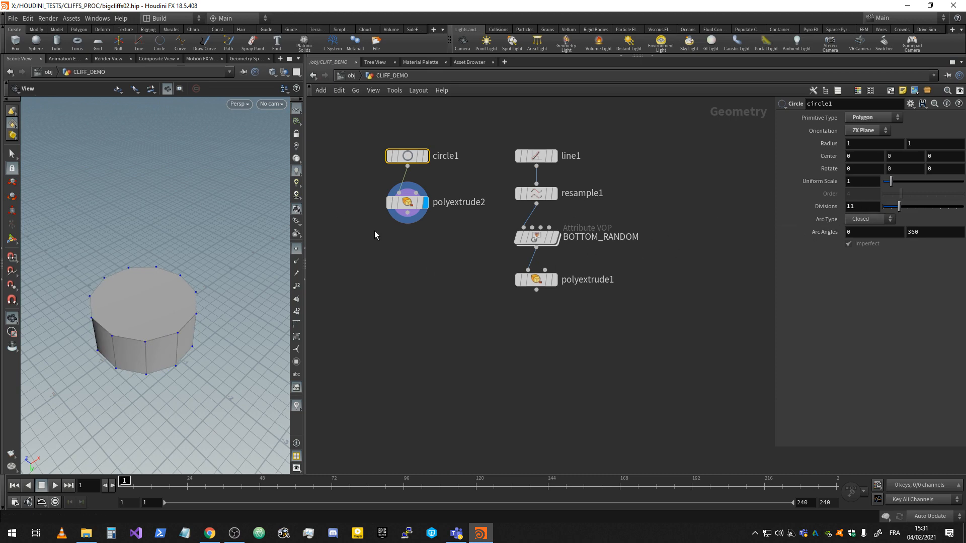
{"action": "middle_click_drag", "start_coordinate": [380, 230], "coordinate": [368, 222]}
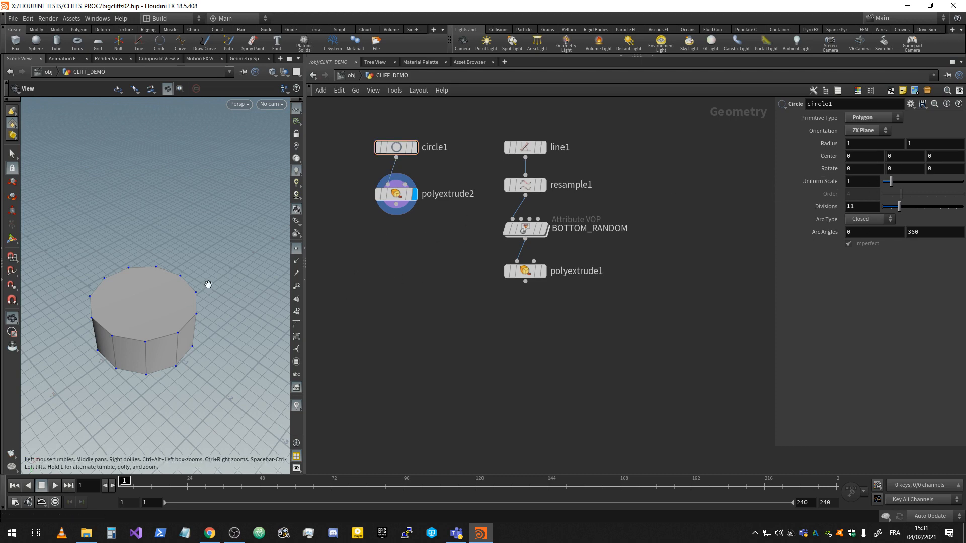
{"action": "mouse_move", "coordinate": [221, 324]}
{"action": "left_mouse_down"}
{"action": "mouse_move", "coordinate": [222, 312]}
{"action": "mouse_move", "coordinate": [207, 316]}
{"action": "left_mouse_up"}
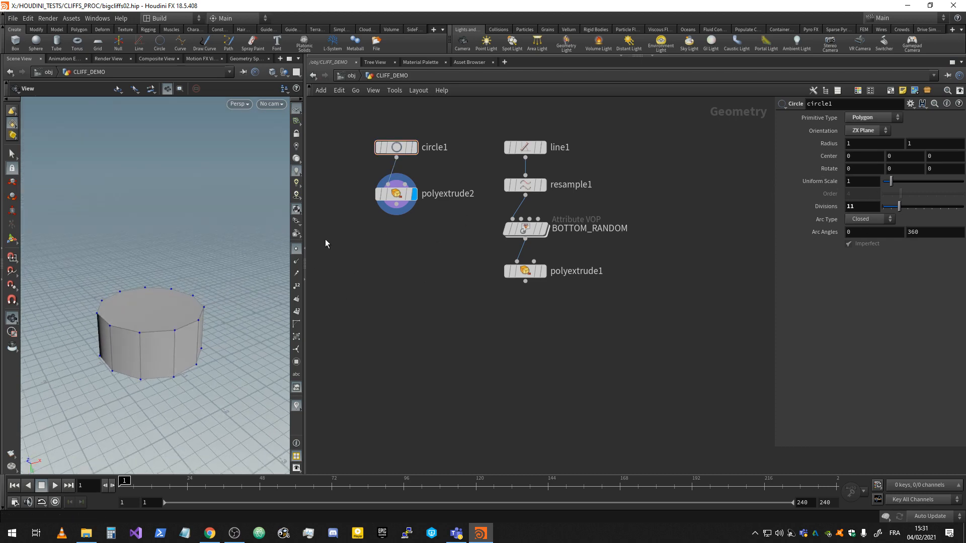
Step: Turn on polyextrude1's template flag to overlay the wall as wireframe on the displayed cylinder
{"action": "left_click", "coordinate": [396, 195]}
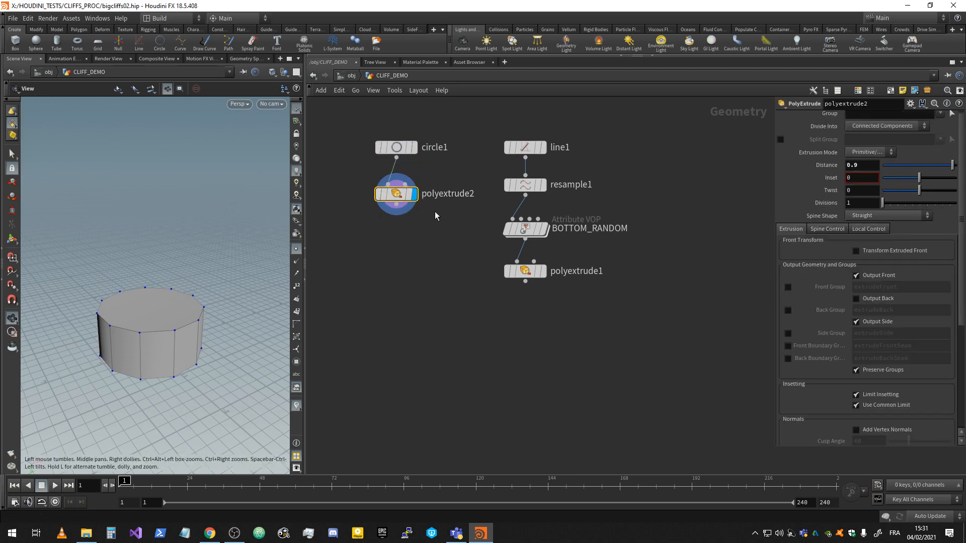
{"action": "middle_click_drag", "start_coordinate": [421, 229], "coordinate": [458, 226]}
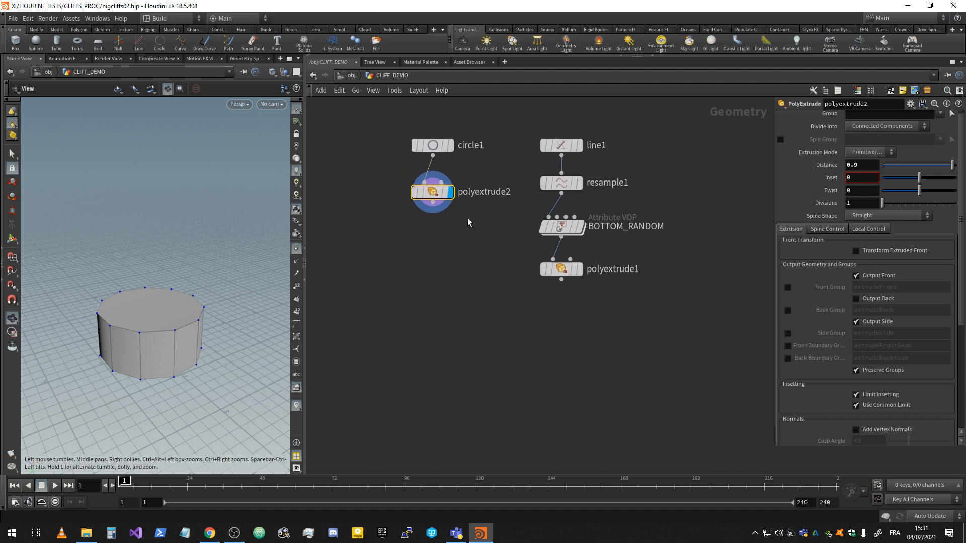
{"action": "left_click", "coordinate": [575, 270]}
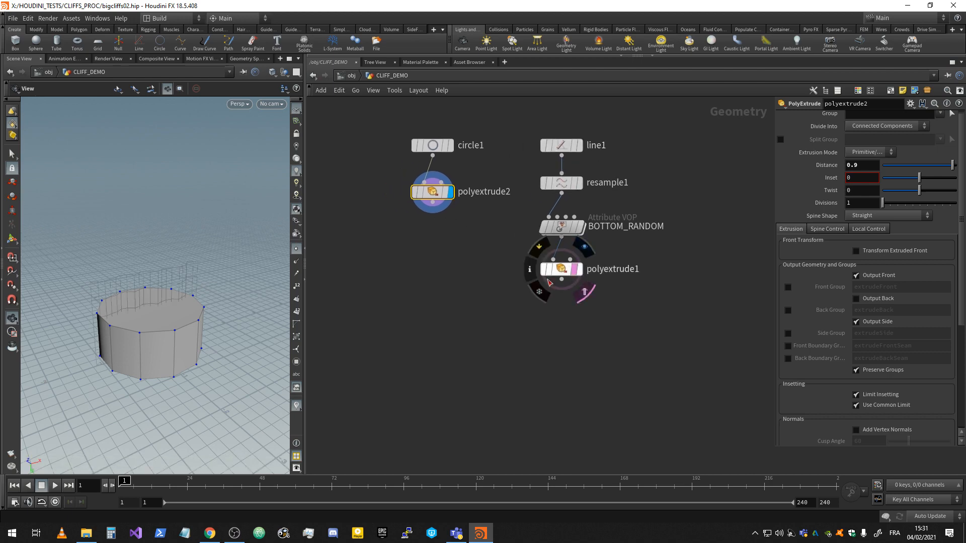
{"action": "scroll", "coordinate": [146, 324], "scroll_direction": "up", "scroll_amount": 2}
{"action": "scroll", "coordinate": [150, 325], "scroll_direction": "up", "scroll_amount": 3}
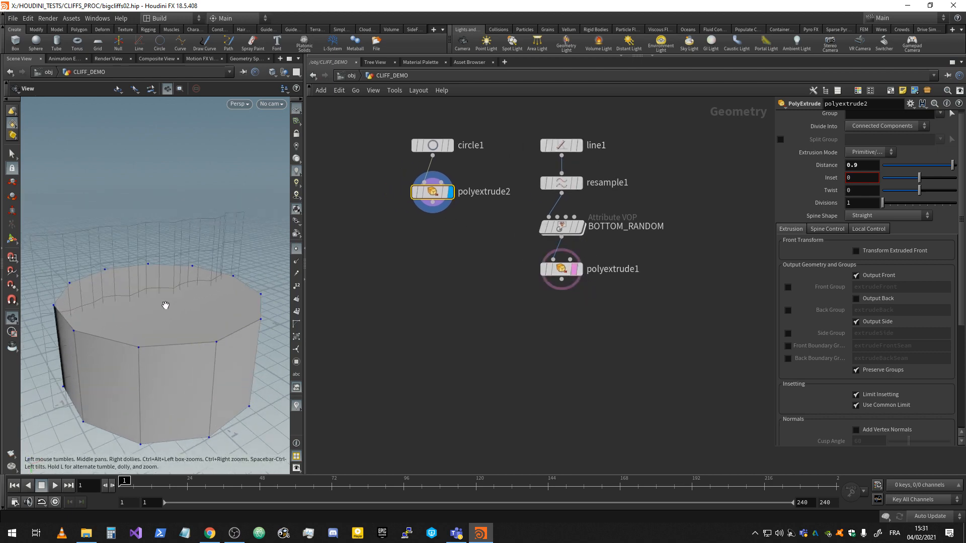
{"action": "scroll", "coordinate": [166, 306], "scroll_direction": "down", "scroll_amount": 2}
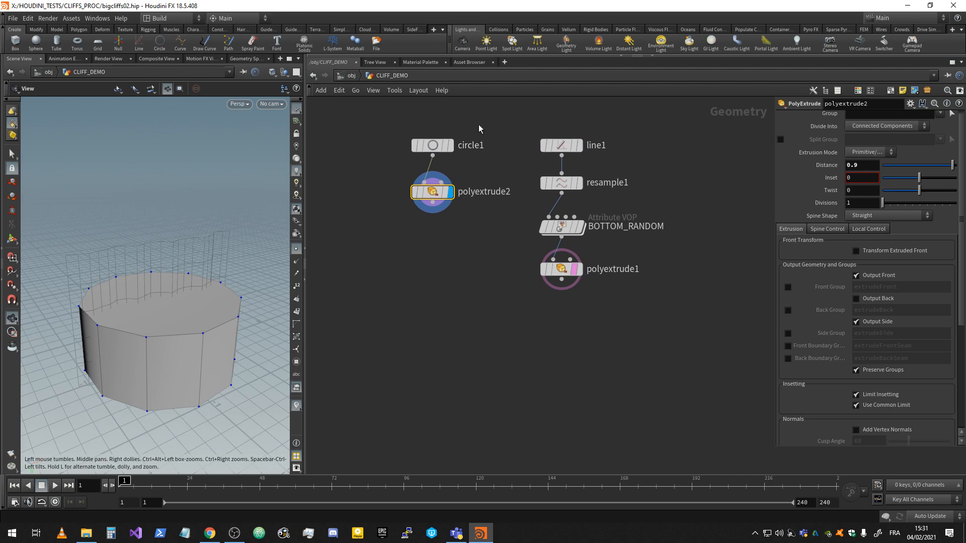
Step: Move circle1 and polyextrude2 together farther away from the line1 node chain, and deselect them
{"action": "left_click_drag", "start_coordinate": [478, 125], "coordinate": [353, 235]}
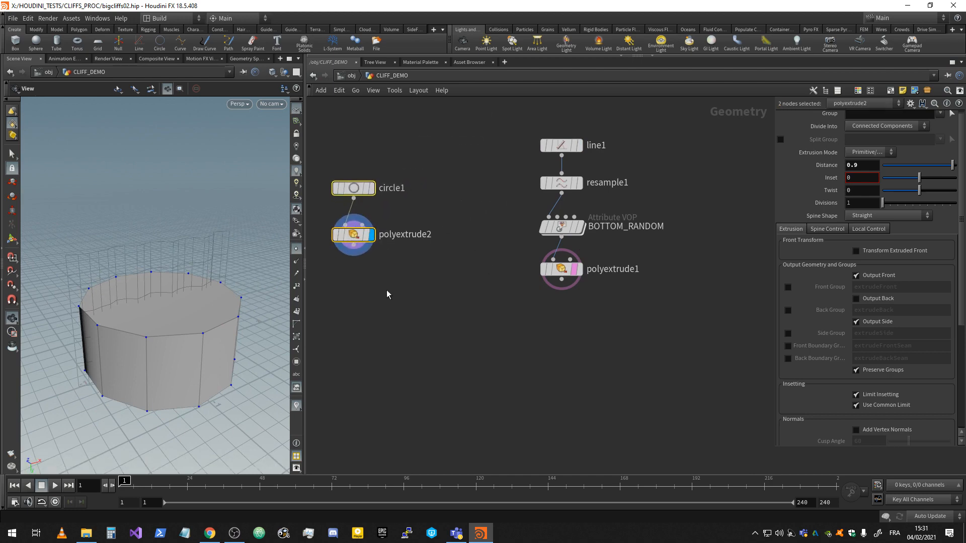
{"action": "middle_click_drag", "start_coordinate": [438, 252], "coordinate": [475, 244]}
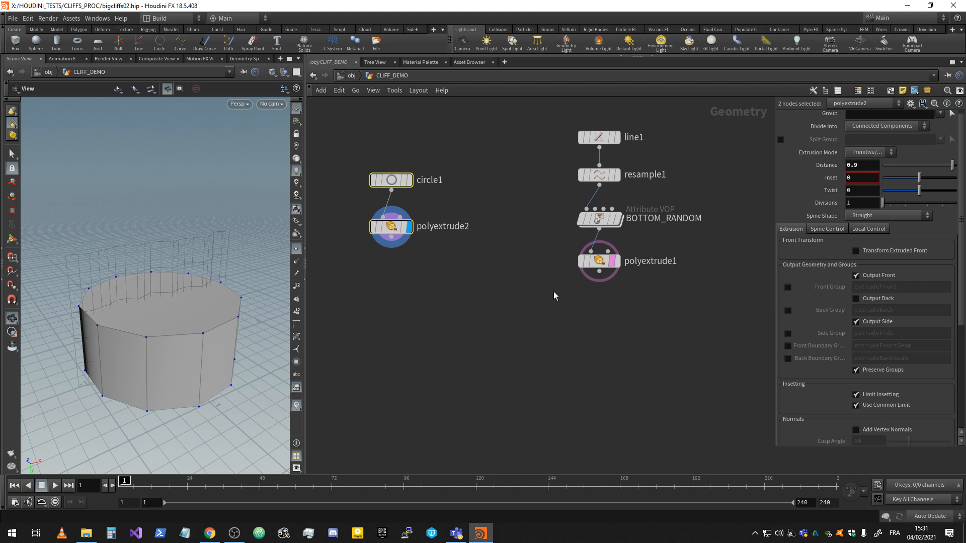
{"action": "left_click", "coordinate": [490, 284]}
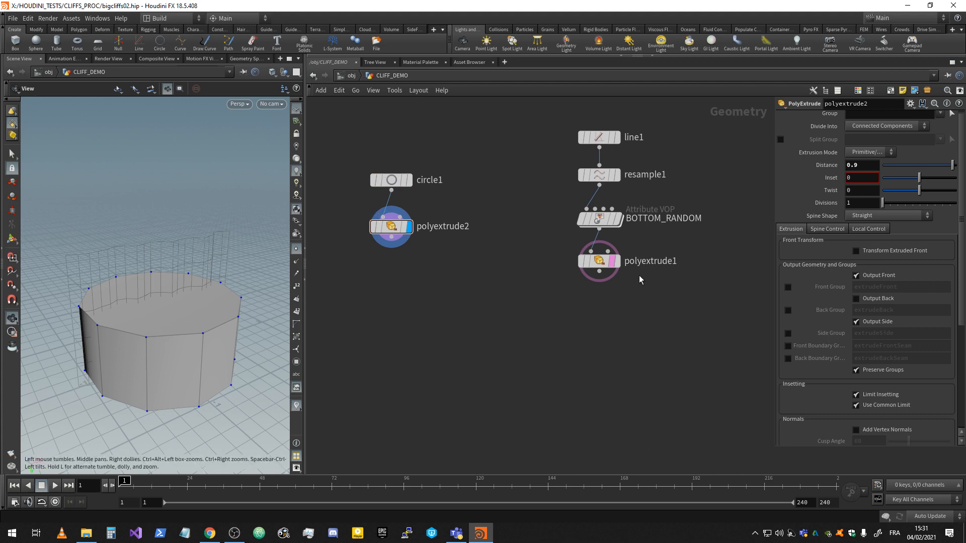
Step: Display resample1's points in the viewport, followed by BOTTOM_RANDOM's noise-displaced points, to compare them
{"action": "mouse_move", "coordinate": [373, 231]}
{"action": "left_click", "coordinate": [618, 175]}
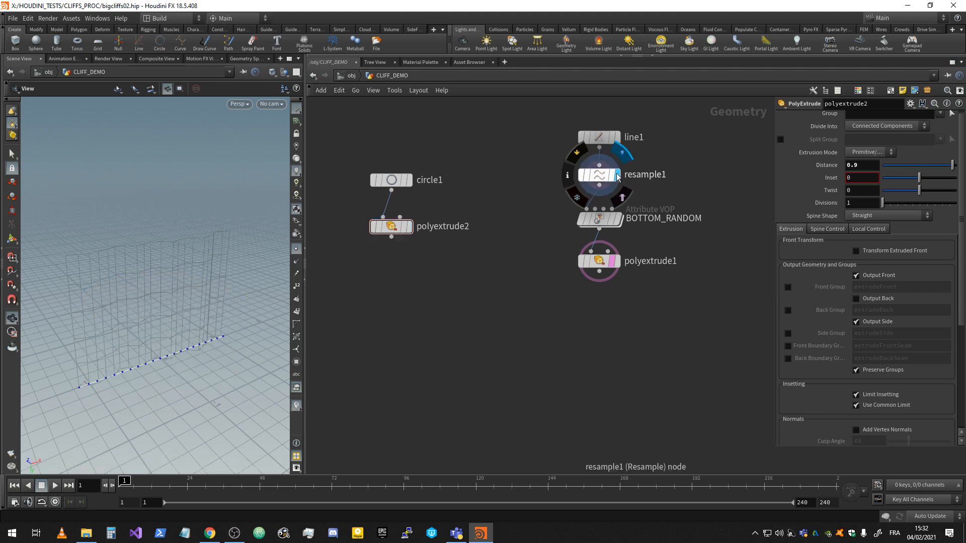
{"action": "left_click", "coordinate": [601, 175]}
{"action": "left_click", "coordinate": [618, 220]}
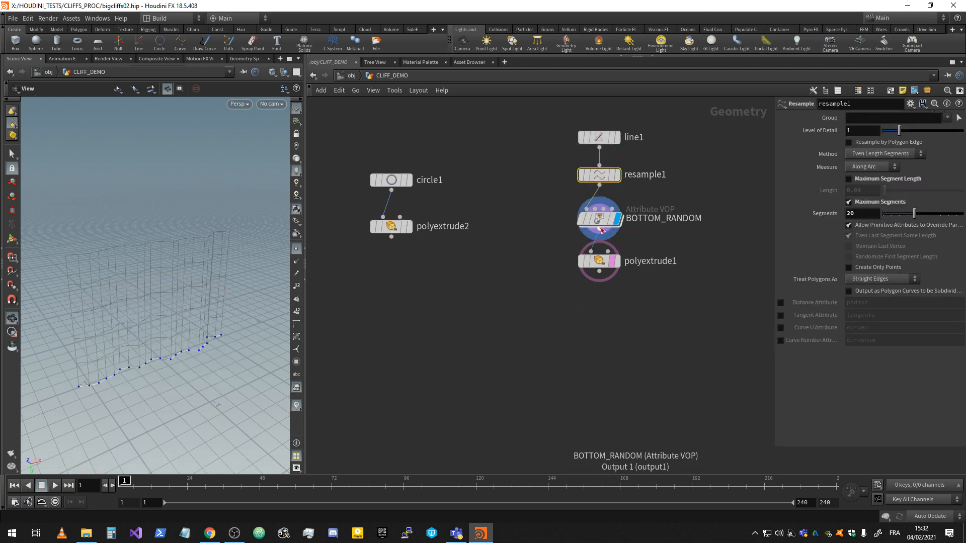
{"action": "left_click", "coordinate": [591, 250]}
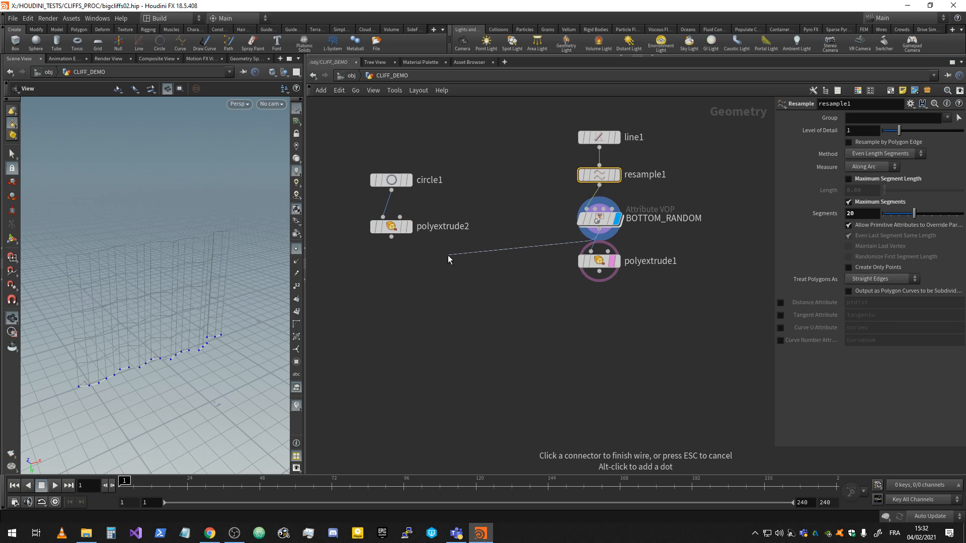
{"action": "key", "text": "Escape"}
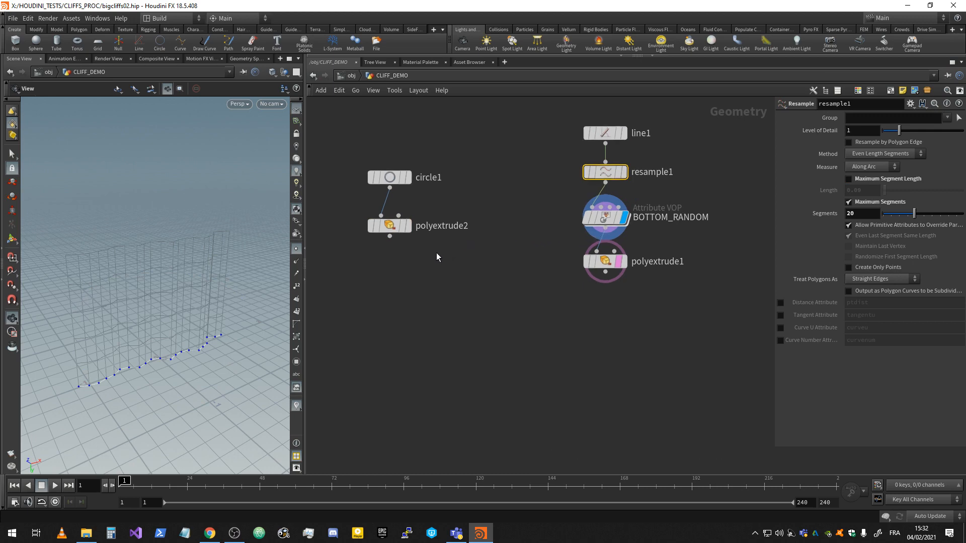
Step: Add a Copy Stamp node to the network and place it beneath polyextrude2
{"action": "key", "text": "Tab"}
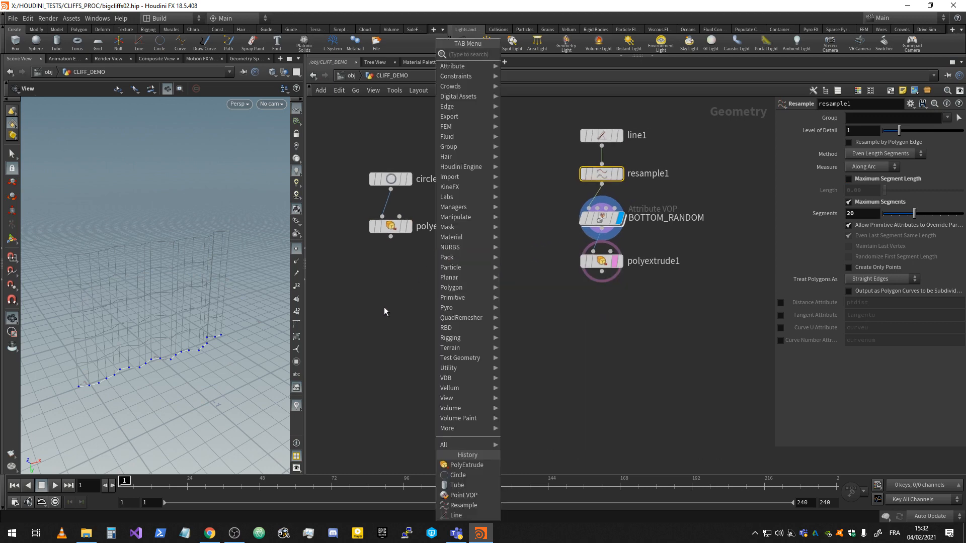
{"action": "type", "text": "cop"}
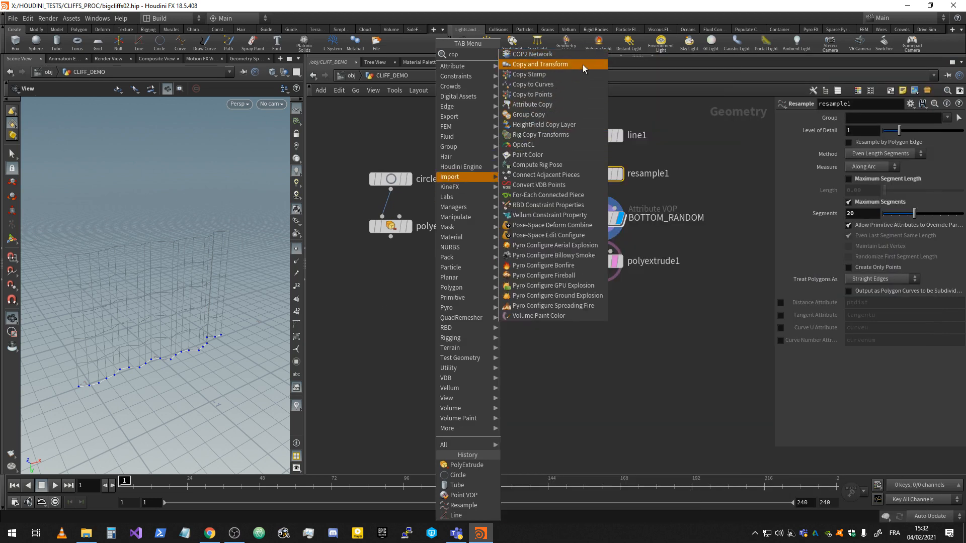
{"action": "left_click", "coordinate": [579, 72]}
{"action": "left_click", "coordinate": [449, 254]}
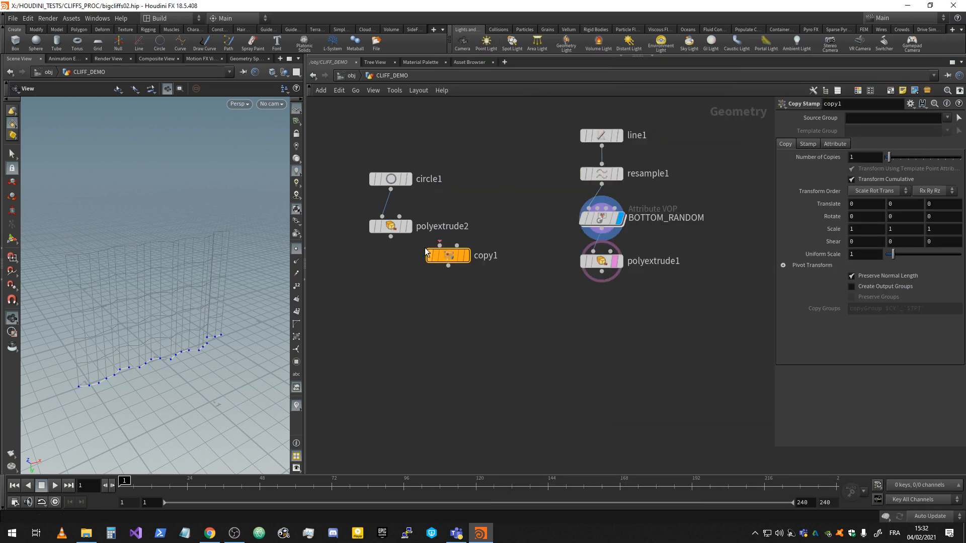
{"action": "left_click_drag", "start_coordinate": [435, 259], "coordinate": [415, 283]}
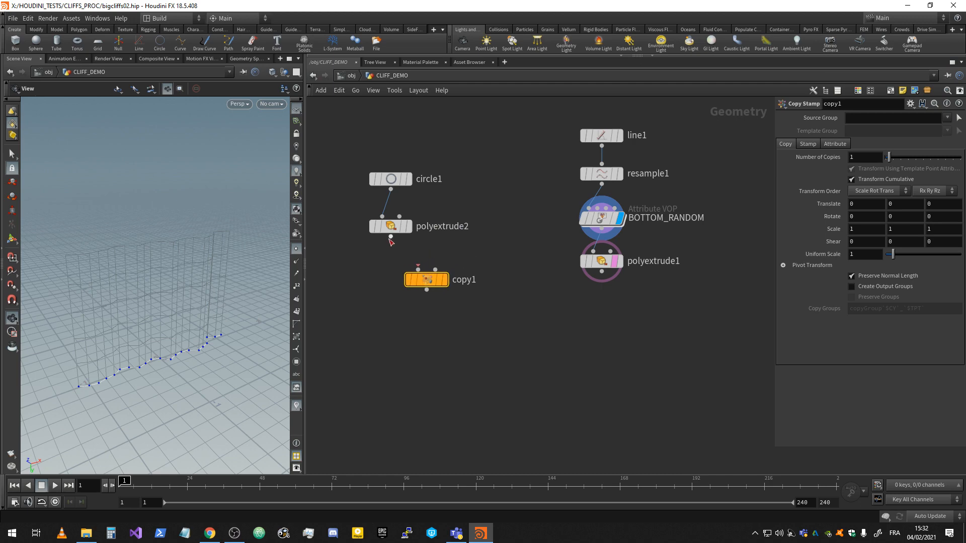
Step: Wire polyextrude2 into copy1's first input and BOTTOM_RANDOM into its second input, and display copy1 in the viewport
{"action": "left_click_drag", "start_coordinate": [391, 236], "coordinate": [425, 280]}
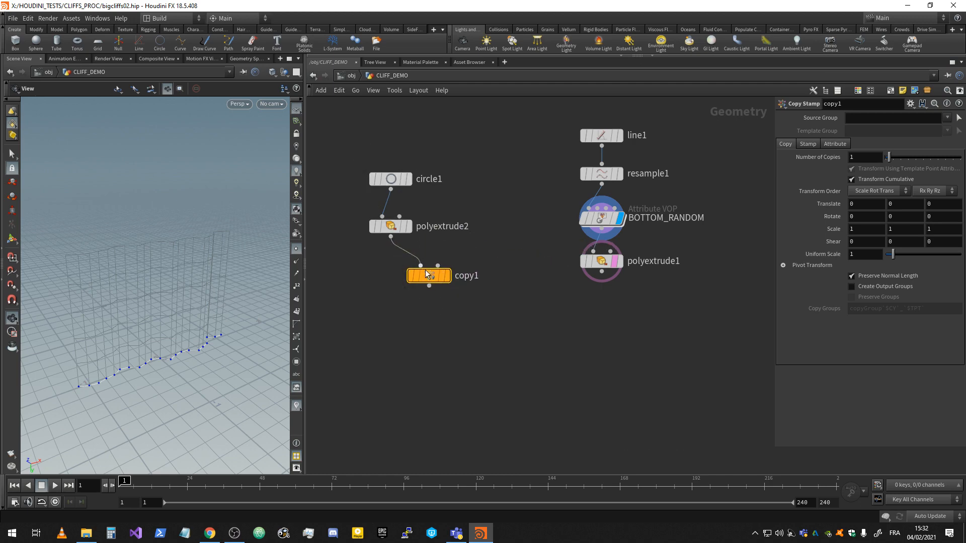
{"action": "left_click_drag", "start_coordinate": [438, 267], "coordinate": [595, 240]}
{"action": "left_click", "coordinate": [447, 276]}
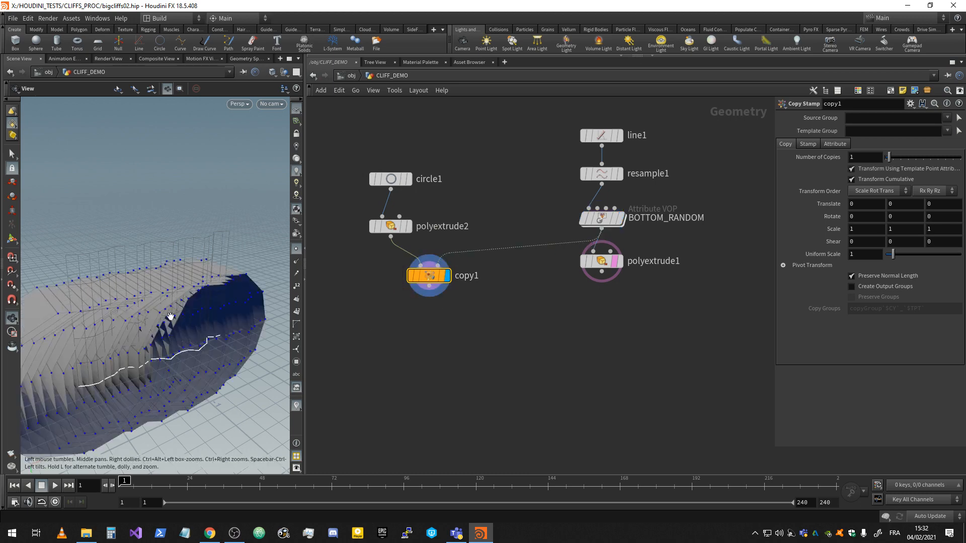
{"action": "scroll", "coordinate": [191, 325], "scroll_direction": "up", "scroll_amount": 2}
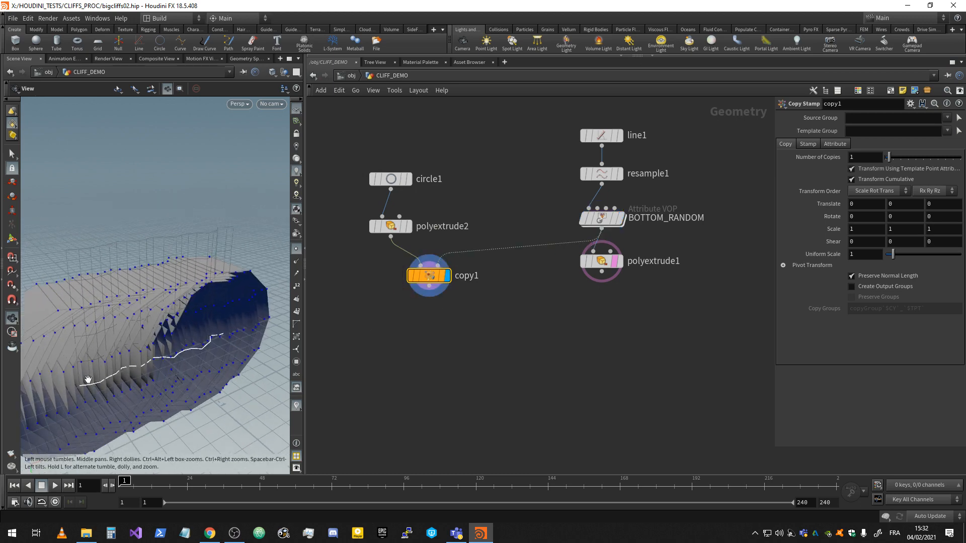
{"action": "middle_click_drag", "start_coordinate": [428, 298], "coordinate": [493, 279]}
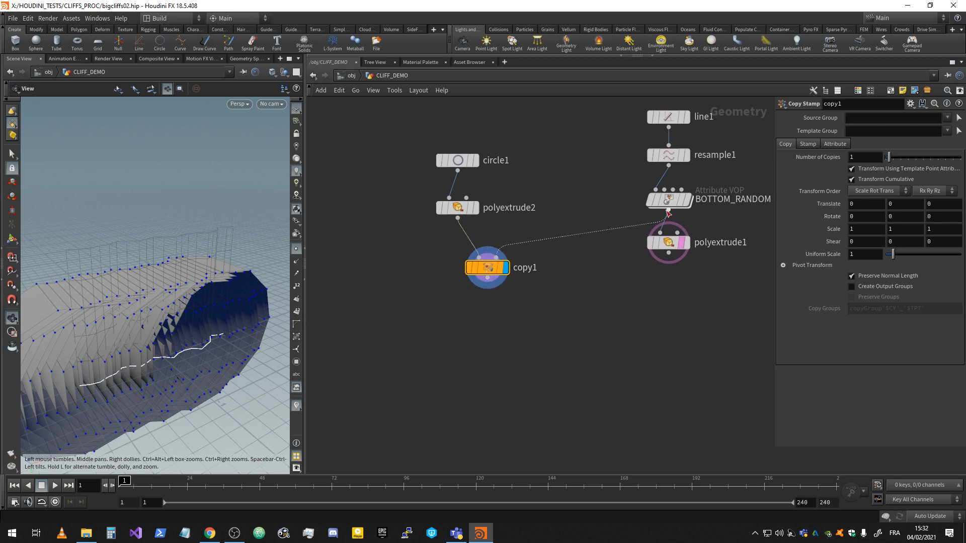
Step: Display BOTTOM_RANDOM in the viewport and insert a Point Wrangle node on the wire between BOTTOM_RANDOM and copy1
{"action": "left_click", "coordinate": [685, 200]}
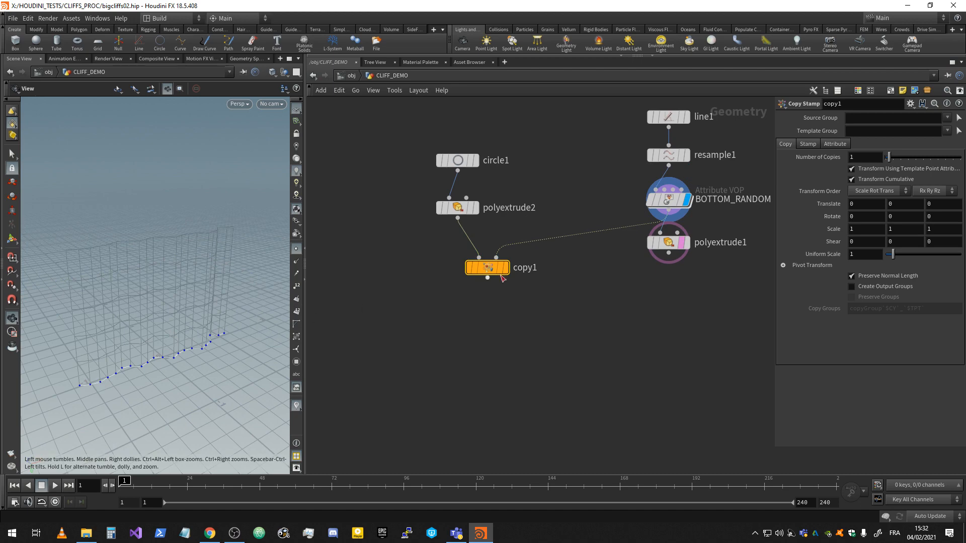
{"action": "key", "text": "Tab"}
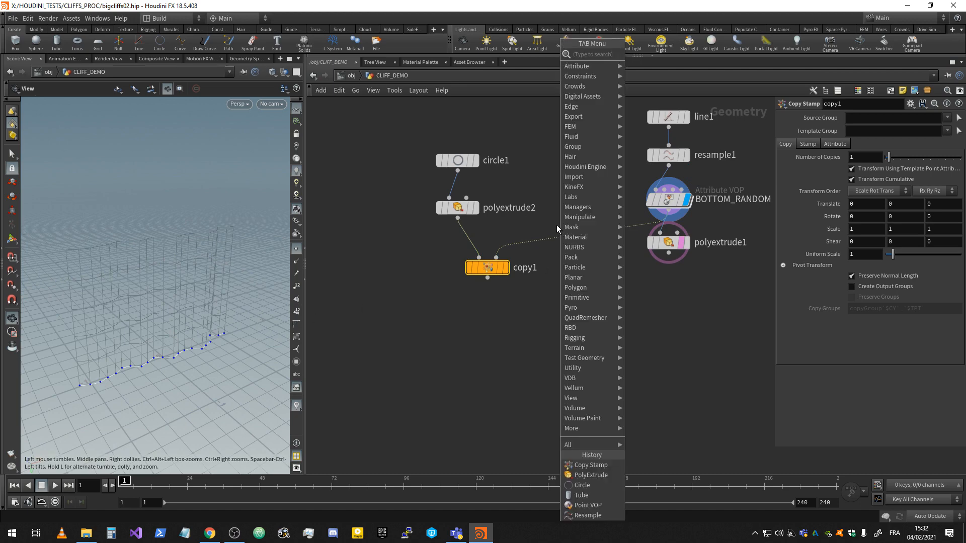
{"action": "type", "text": "poi"}
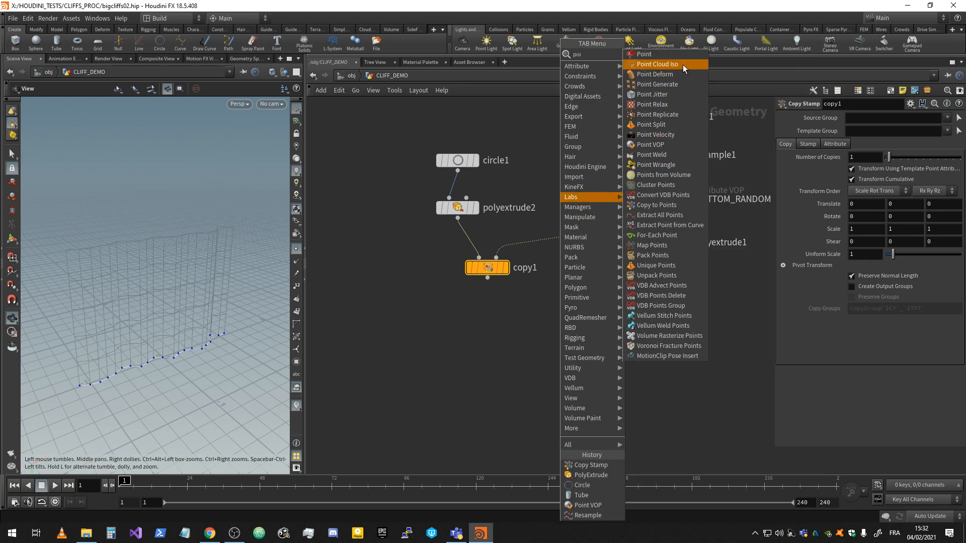
{"action": "left_click", "coordinate": [662, 165]}
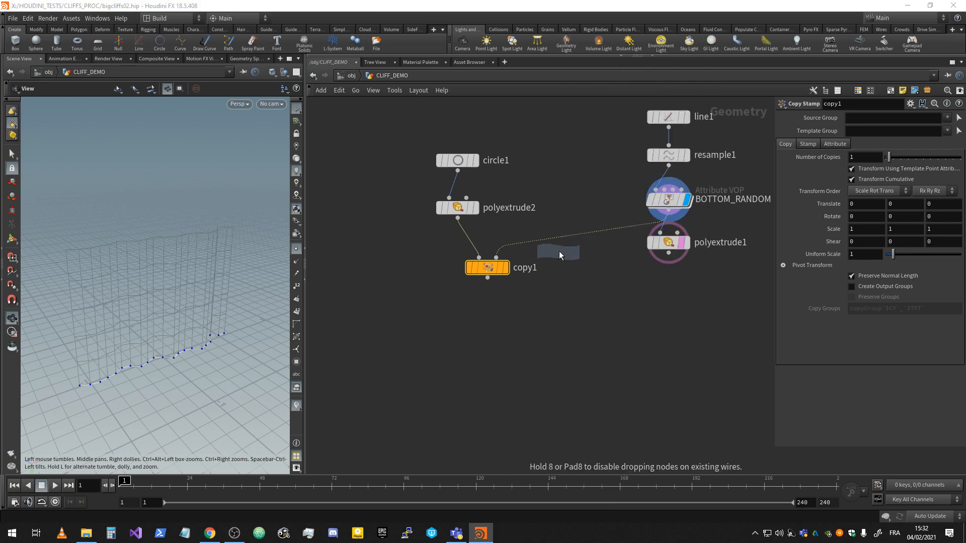
{"action": "left_click", "coordinate": [572, 251]}
{"action": "left_click_drag", "start_coordinate": [572, 251], "coordinate": [541, 256]}
{"action": "left_click", "coordinate": [839, 214]}
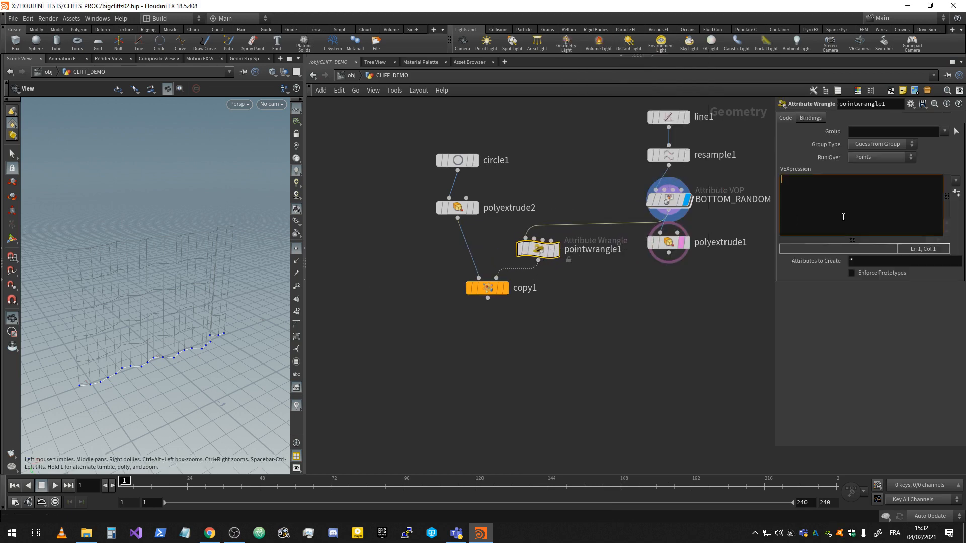
{"action": "type", "text": "if("}
{"action": "type", "text": "rand()"}
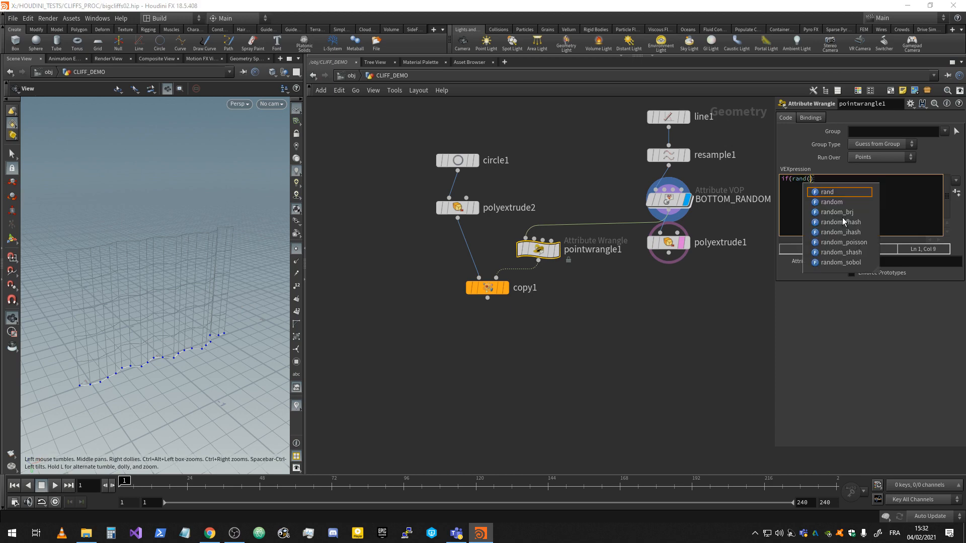
{"action": "key", "text": "Left"}
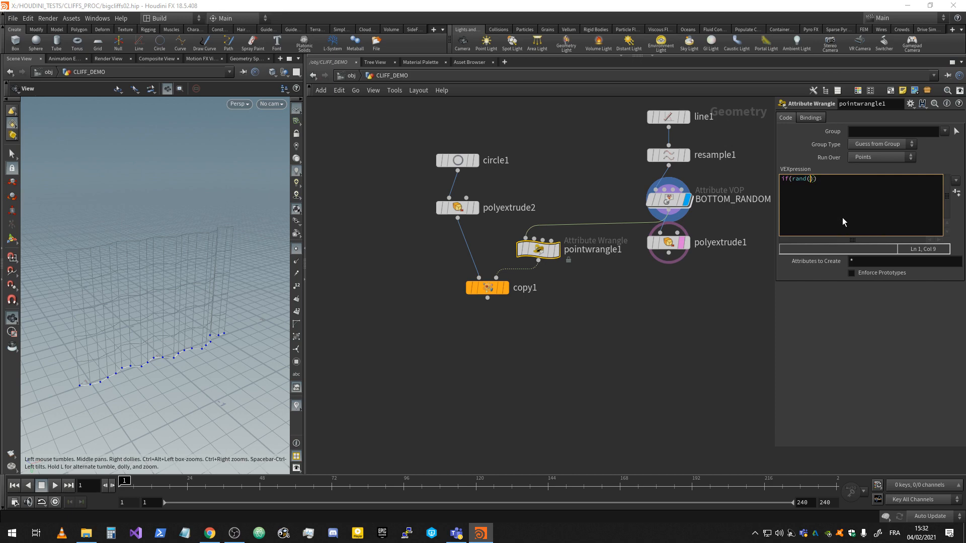
{"action": "type", "text": "@ptnum"}
{"action": "type", "text": ">chf(\"threshold\"))"}
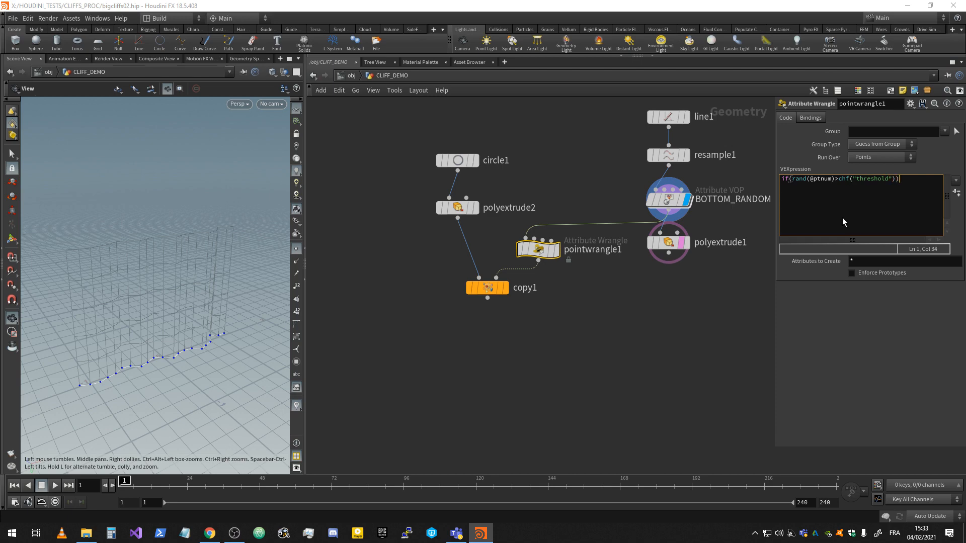
{"action": "type", "text": "{"}
{"action": "key", "text": "Return"}
{"action": "key", "text": "Return"}
{"action": "key", "text": "Up"}
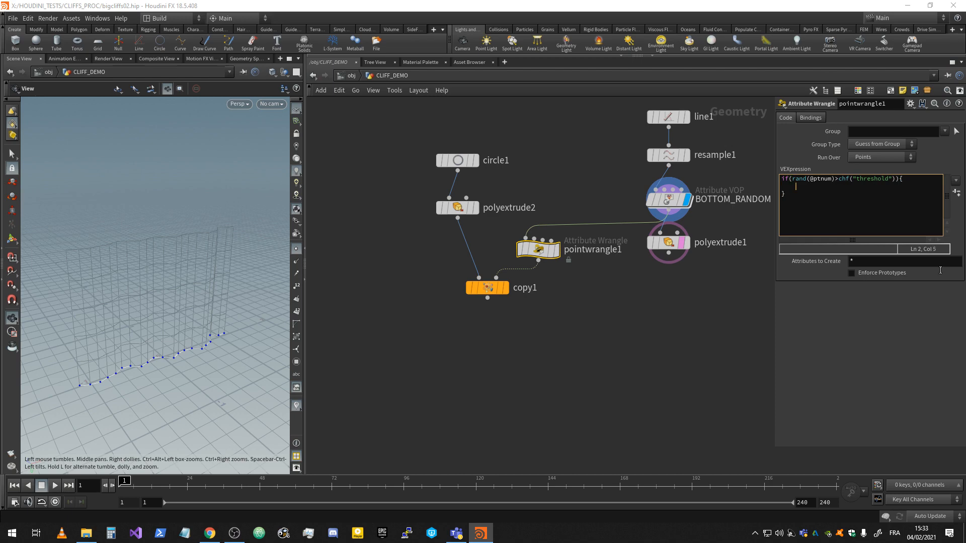
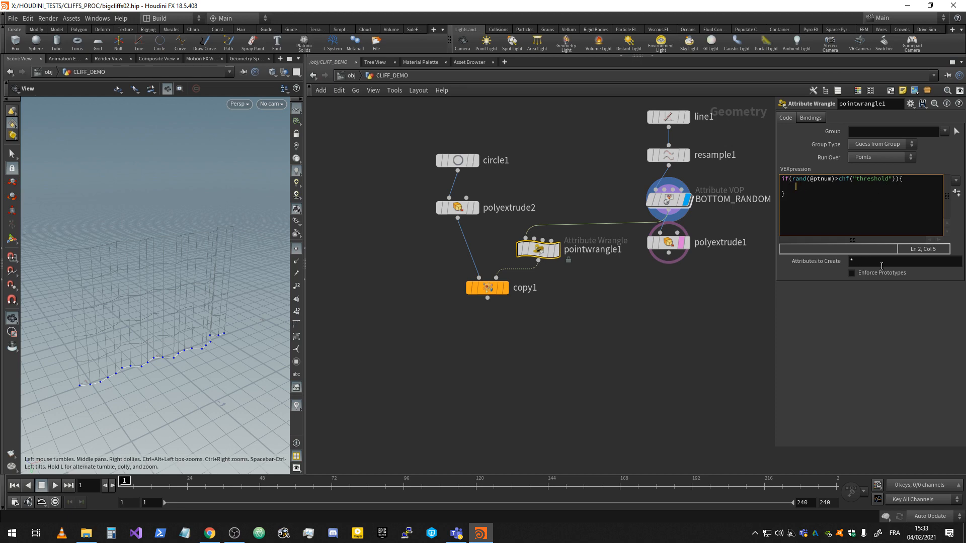
{"action": "type", "text": "emo"}
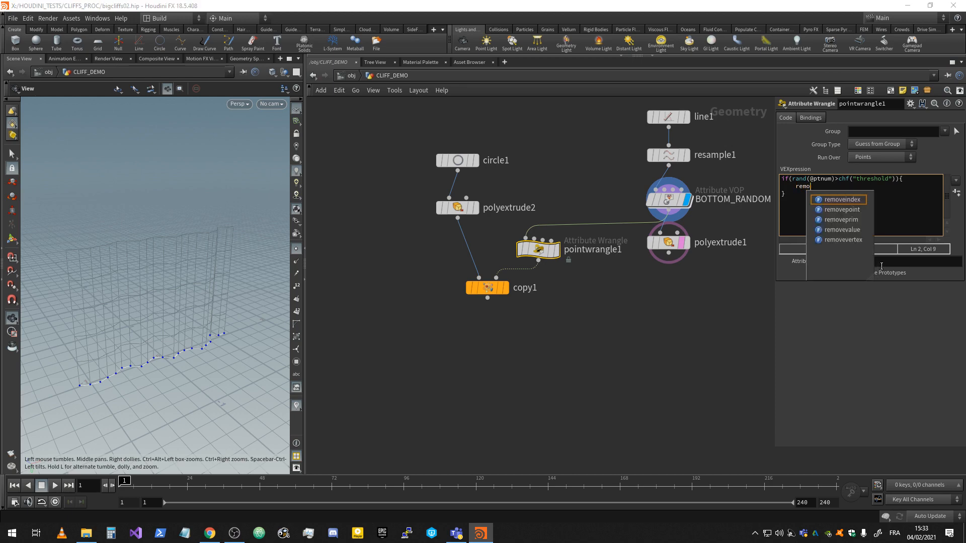
{"action": "key", "text": "Down"}
{"action": "key", "text": "Down"}
{"action": "key", "text": "Down"}
{"action": "key", "text": "Up"}
{"action": "key", "text": "Return"}
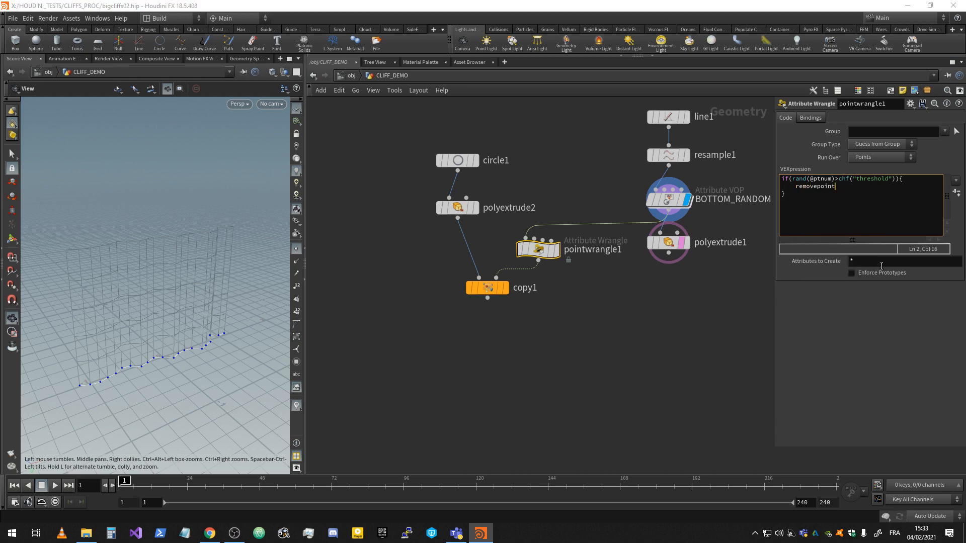
{"action": "type", "text": "(0,@ptnu"}
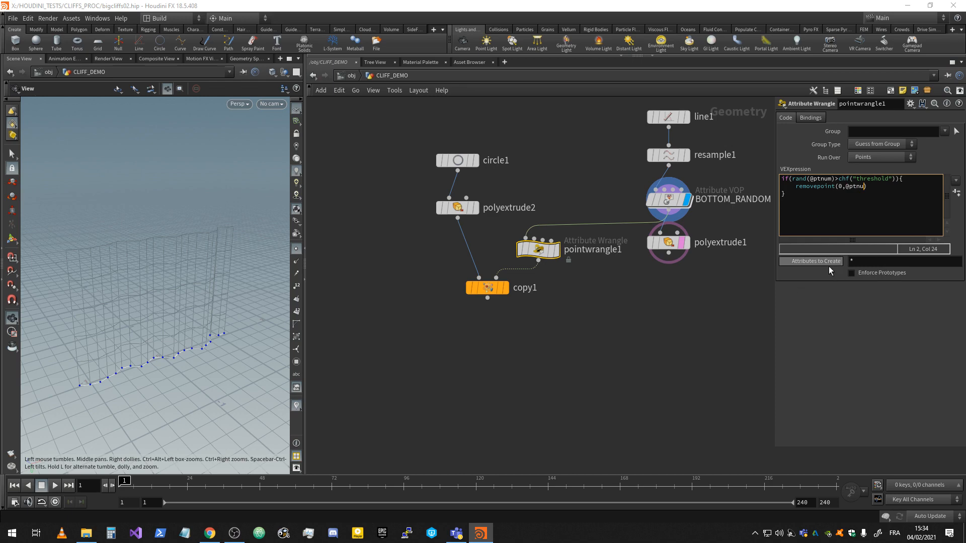
{"action": "type", "text": "m"}
{"action": "key", "text": "Down"}
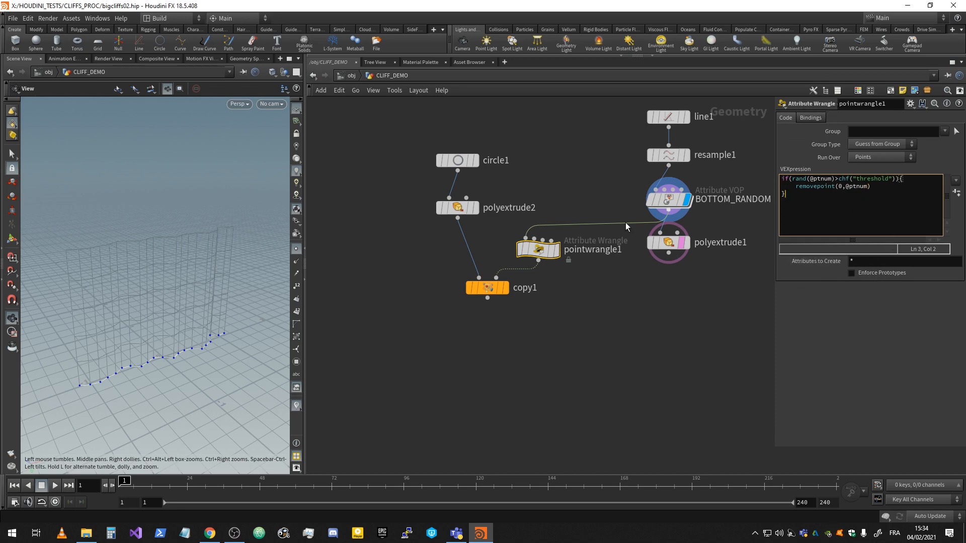
{"action": "key", "text": "ctrl+a"}
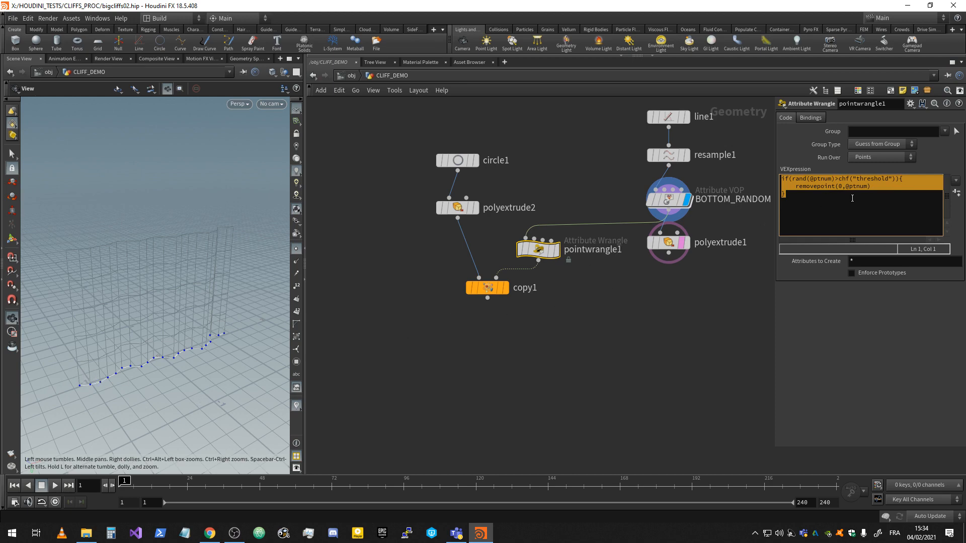
{"action": "left_click", "coordinate": [852, 198]}
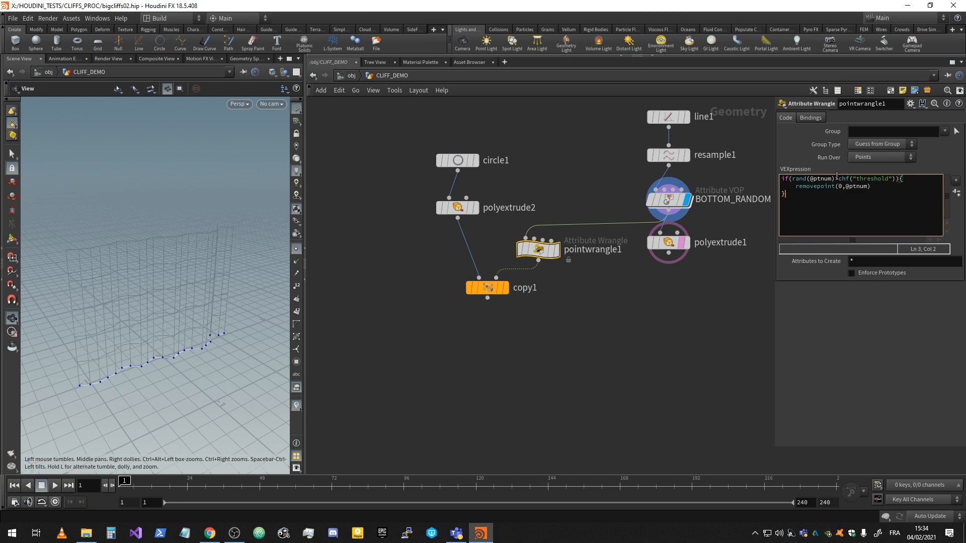
Step: Generate the Threshold parameter from pointwrangle1's code, set it to about 0.484, and display pointwrangle1 in the viewport
{"action": "left_click", "coordinate": [956, 193]}
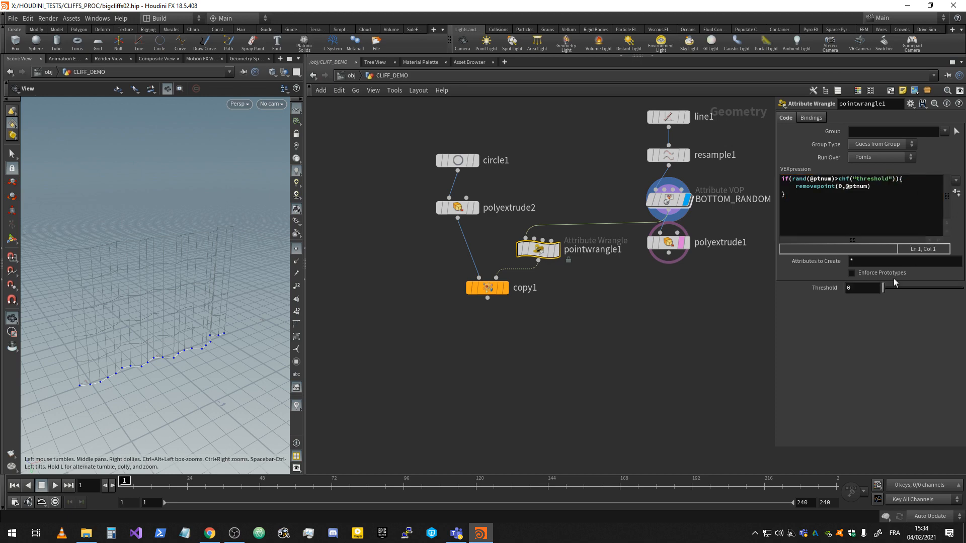
{"action": "left_click_drag", "start_coordinate": [889, 286], "coordinate": [934, 287]}
{"action": "left_click", "coordinate": [556, 249]}
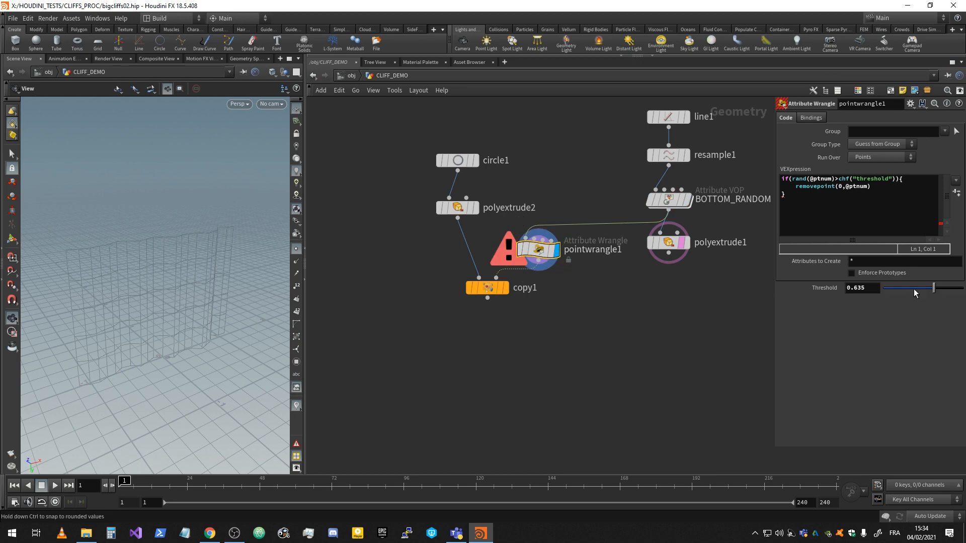
{"action": "left_click_drag", "start_coordinate": [931, 286], "coordinate": [922, 287]}
Step: Add the missing semicolon ending (;;) to the removepoint line and lower Threshold to about 0.132
{"action": "left_click", "coordinate": [870, 199]}
{"action": "left_click", "coordinate": [882, 185]}
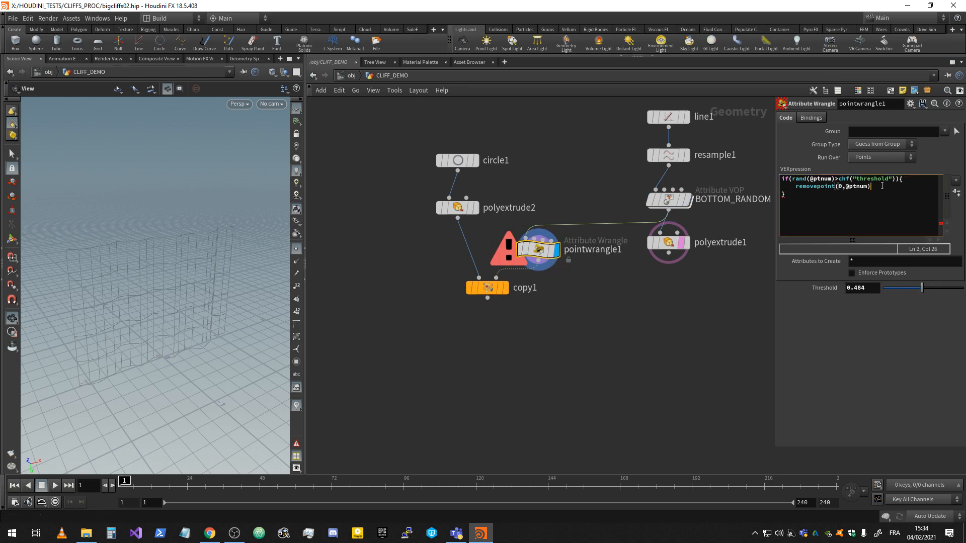
{"action": "type", "text": ";;"}
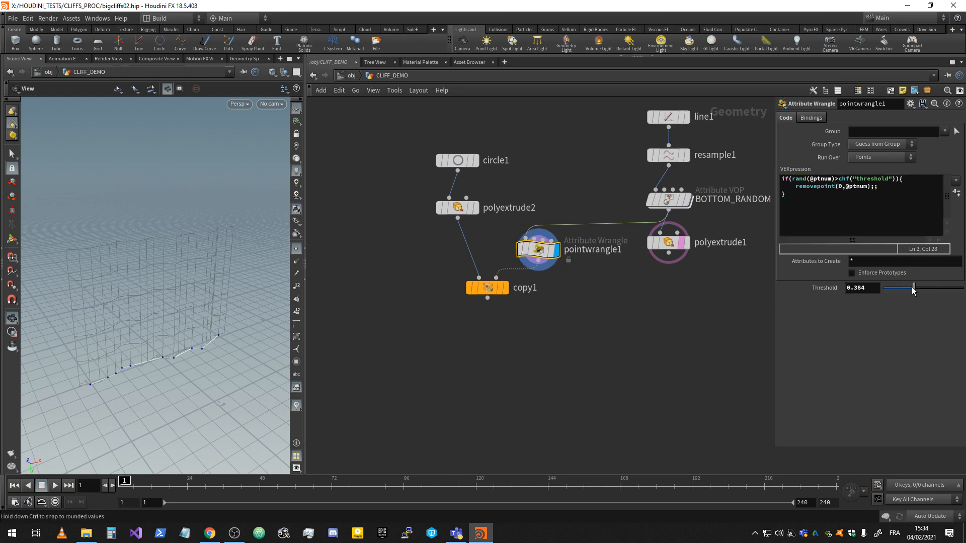
{"action": "mouse_move", "coordinate": [911, 287]}
{"action": "left_mouse_down"}
{"action": "mouse_move", "coordinate": [861, 279]}
{"action": "mouse_move", "coordinate": [939, 278]}
{"action": "mouse_move", "coordinate": [874, 287]}
{"action": "mouse_move", "coordinate": [894, 282]}
{"action": "left_mouse_up"}
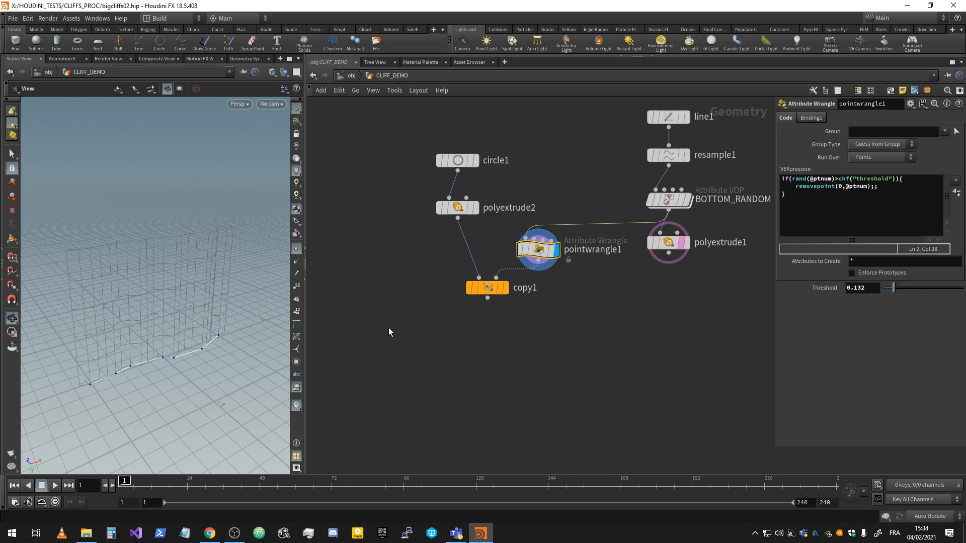
Step: Align copy1 directly beneath polyextrude2 with some extra spacing, and display copy1 in the viewport
{"action": "left_click_drag", "start_coordinate": [493, 291], "coordinate": [464, 286]}
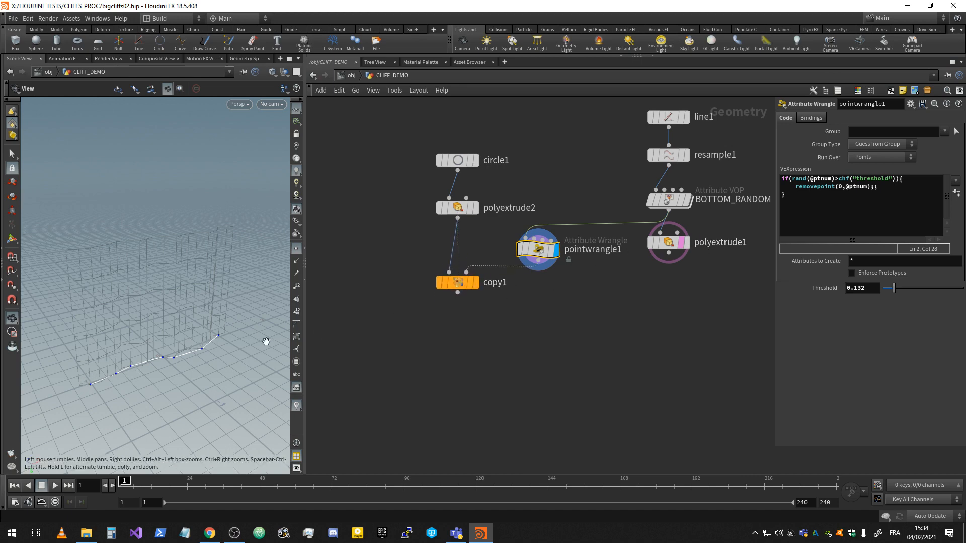
{"action": "middle_click_drag", "start_coordinate": [577, 272], "coordinate": [581, 266]}
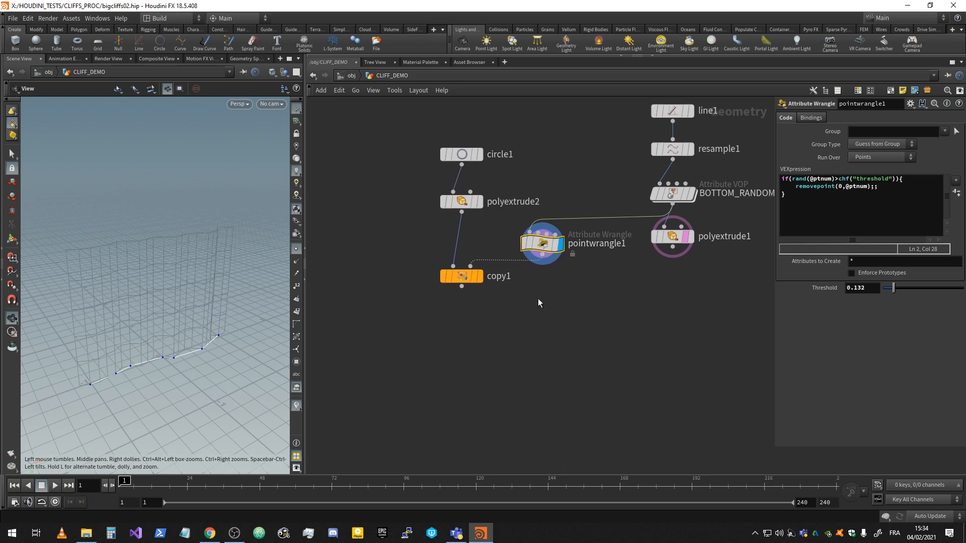
{"action": "left_click_drag", "start_coordinate": [459, 283], "coordinate": [460, 303]}
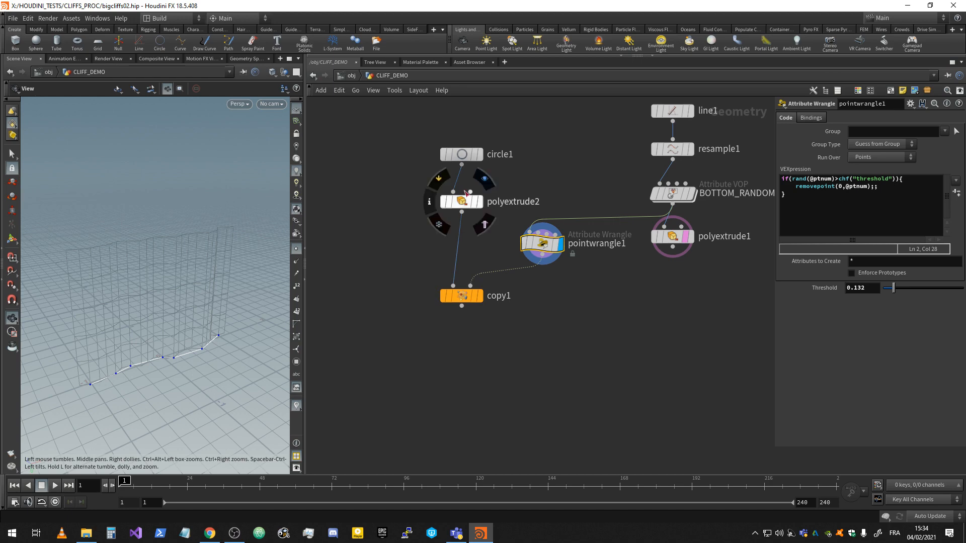
{"action": "left_click", "coordinate": [480, 296]}
{"action": "middle_click_drag", "start_coordinate": [551, 317], "coordinate": [569, 315]}
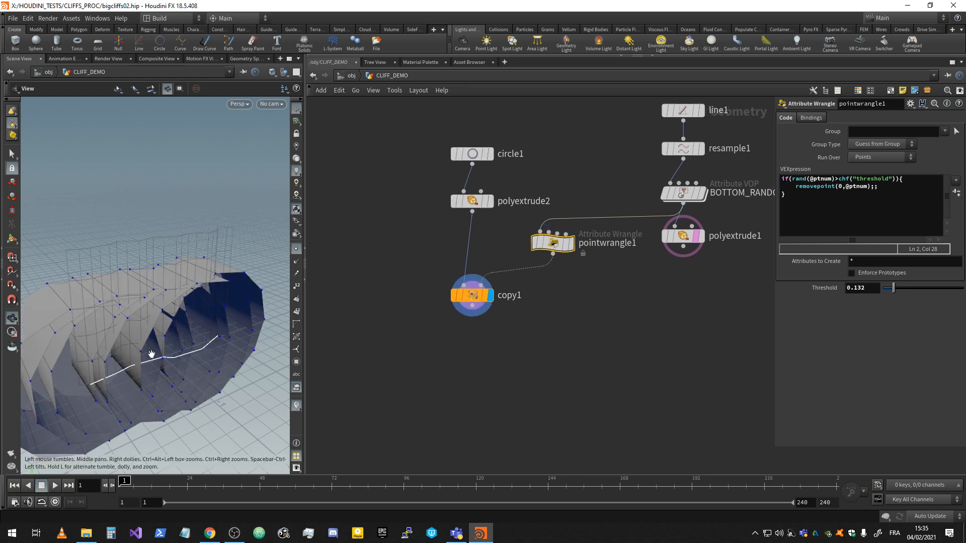
{"action": "left_click_drag", "start_coordinate": [126, 334], "coordinate": [167, 319]}
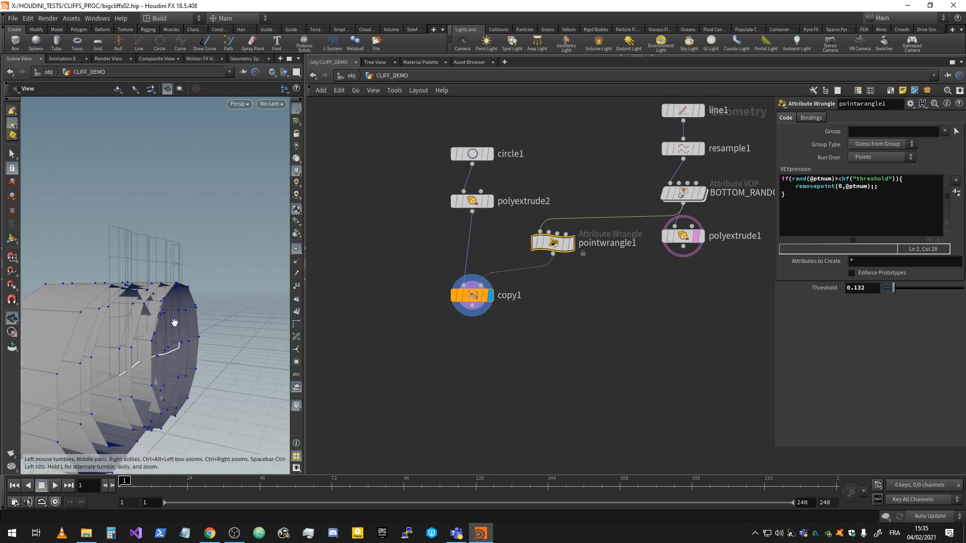
Step: Set circle1's orientation to XY Plane and view the copied shapes from above
{"action": "left_click", "coordinate": [473, 153]}
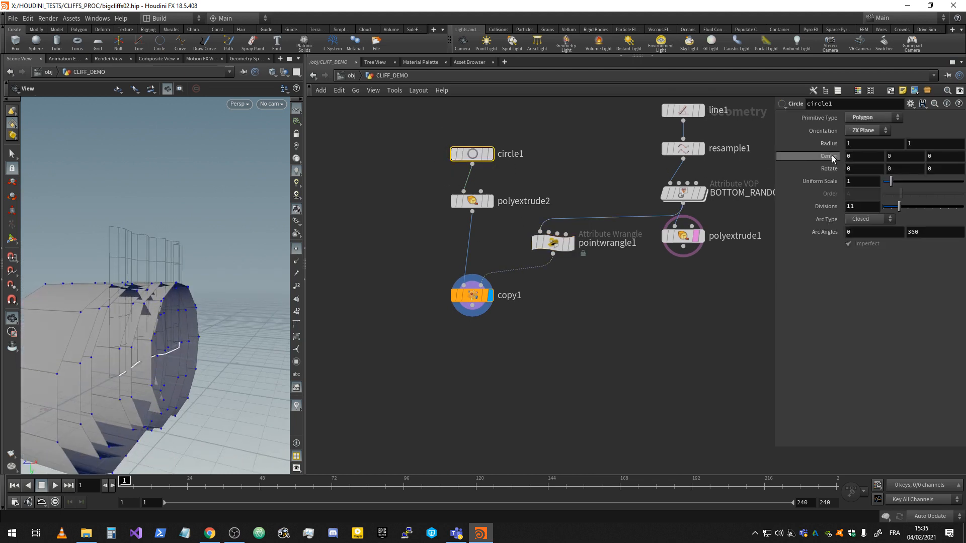
{"action": "left_click", "coordinate": [863, 130]}
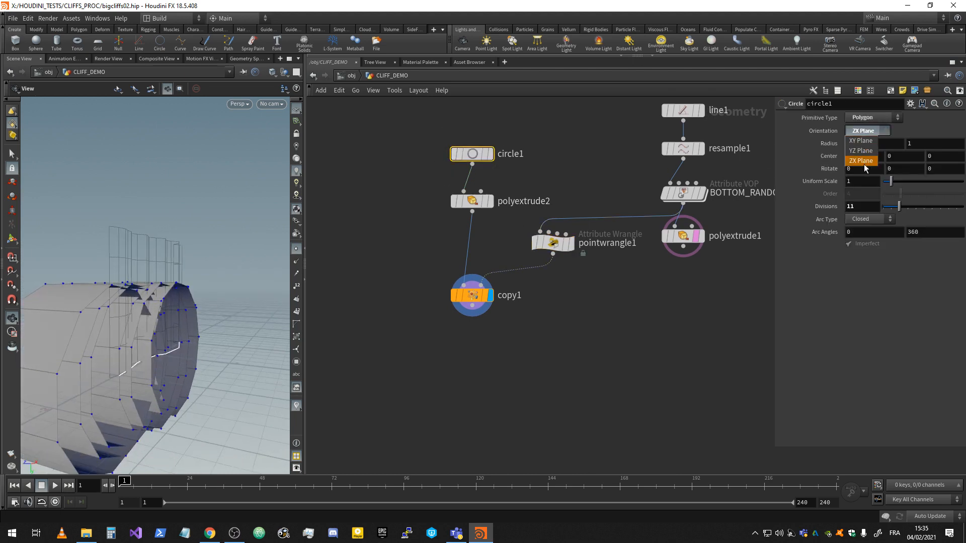
{"action": "left_click", "coordinate": [861, 141]}
{"action": "left_click", "coordinate": [863, 141]}
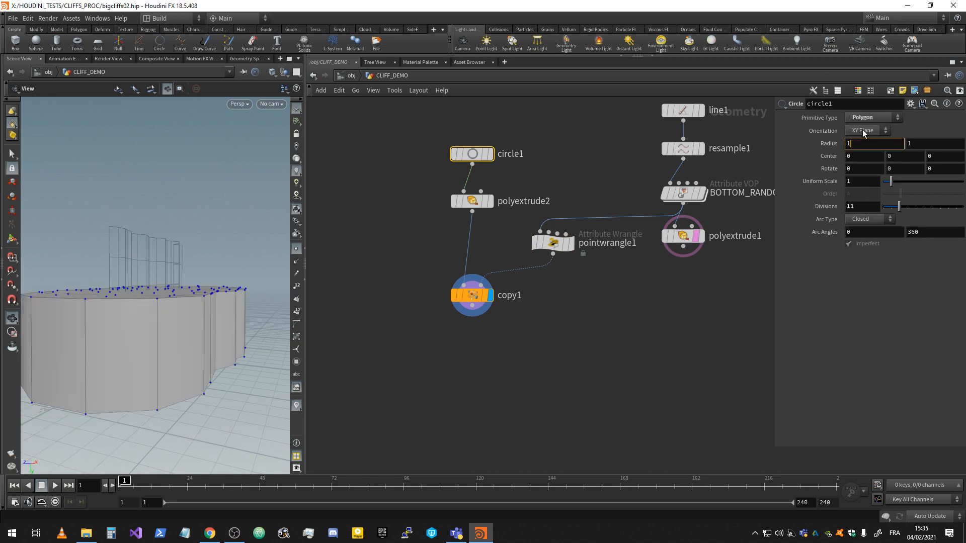
{"action": "mouse_move", "coordinate": [144, 252]}
{"action": "left_mouse_down"}
{"action": "mouse_move", "coordinate": [93, 286]}
{"action": "mouse_move", "coordinate": [151, 262]}
{"action": "left_mouse_up"}
{"action": "left_click_drag", "start_coordinate": [185, 309], "coordinate": [222, 276]}
Step: Test polyextrude2's front and side outputs by toggling them, and leave Output Front, Output Back and Output Side all enabled
{"action": "left_click", "coordinate": [515, 207]}
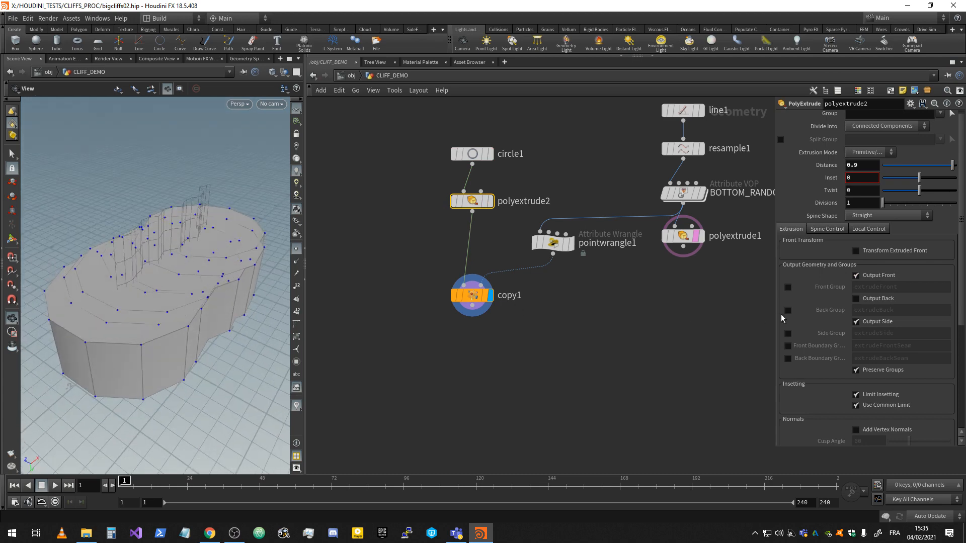
{"action": "left_click", "coordinate": [857, 277]}
{"action": "left_click", "coordinate": [868, 277]}
{"action": "left_click", "coordinate": [867, 277]}
{"action": "left_click", "coordinate": [867, 280]}
{"action": "left_click", "coordinate": [873, 300]}
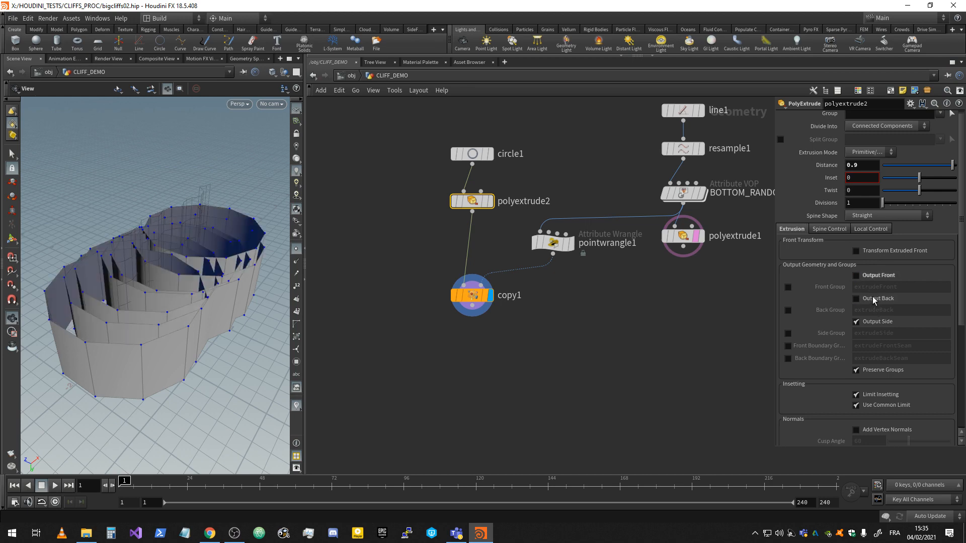
{"action": "left_click", "coordinate": [868, 323]}
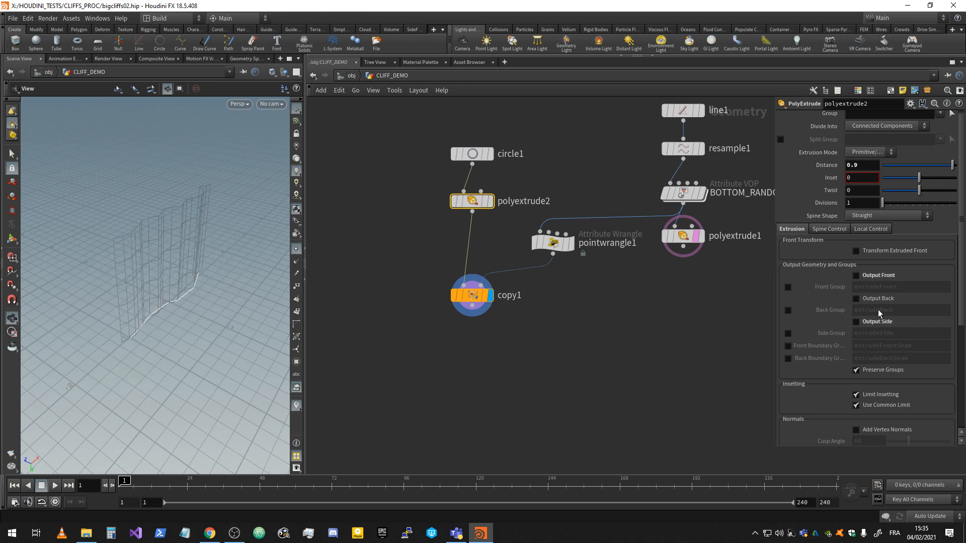
{"action": "left_click", "coordinate": [875, 301]}
{"action": "left_click", "coordinate": [875, 301]}
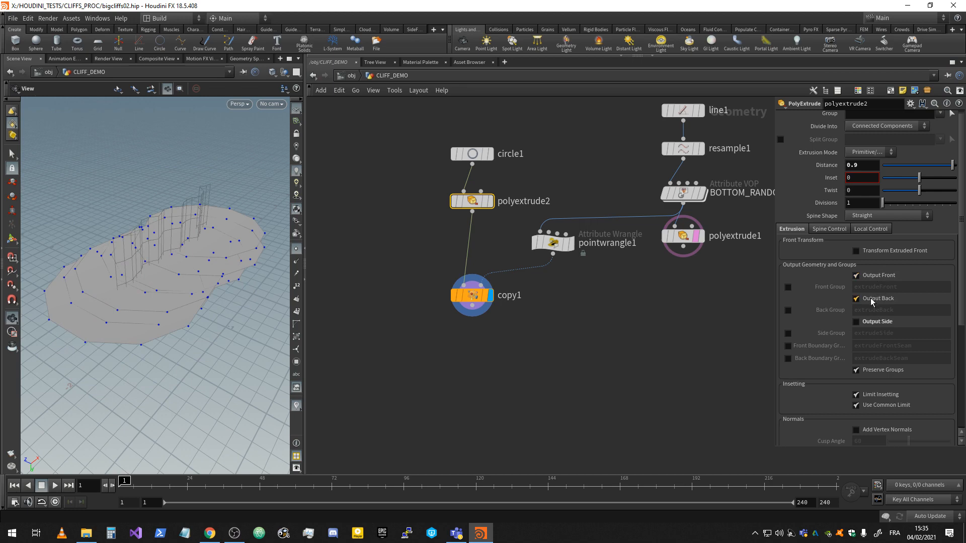
{"action": "left_click", "coordinate": [872, 300]}
{"action": "left_click_drag", "start_coordinate": [209, 365], "coordinate": [221, 334]}
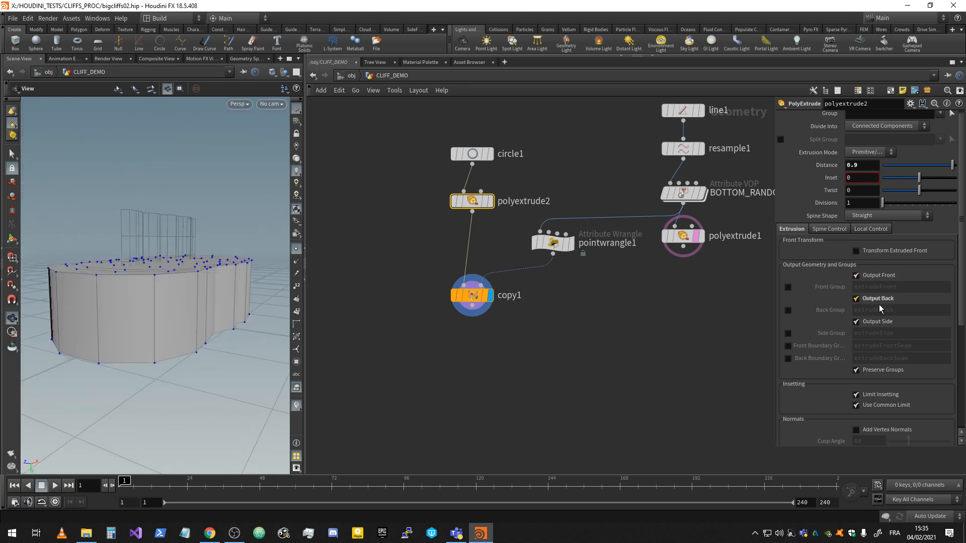
{"action": "left_click_drag", "start_coordinate": [176, 286], "coordinate": [195, 308]}
Step: Move copy1 farther below polyextrude2 and pointwrangle1 in the network
{"action": "mouse_move", "coordinate": [470, 305]}
{"action": "left_click_drag", "start_coordinate": [471, 306], "coordinate": [485, 359]}
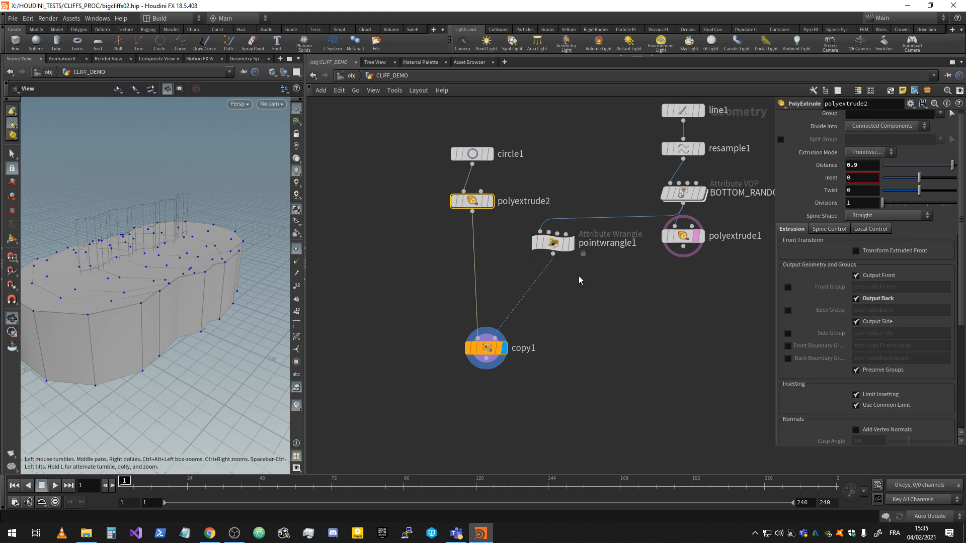
Step: Add an Attribute Randomize node on the wire between pointwrangle1 and copy1
{"action": "scroll", "coordinate": [565, 278], "scroll_direction": "up", "scroll_amount": 1}
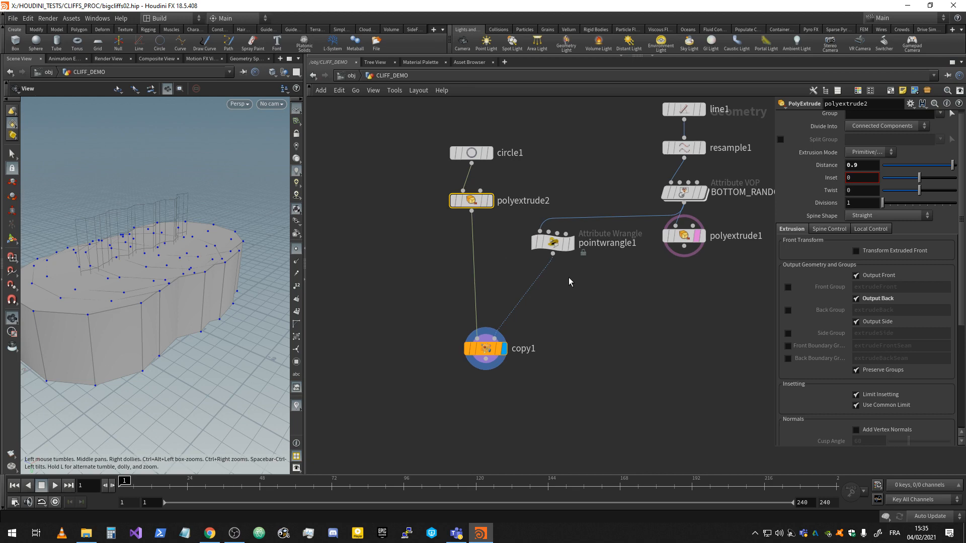
{"action": "key", "text": "Tab"}
{"action": "type", "text": "attr"}
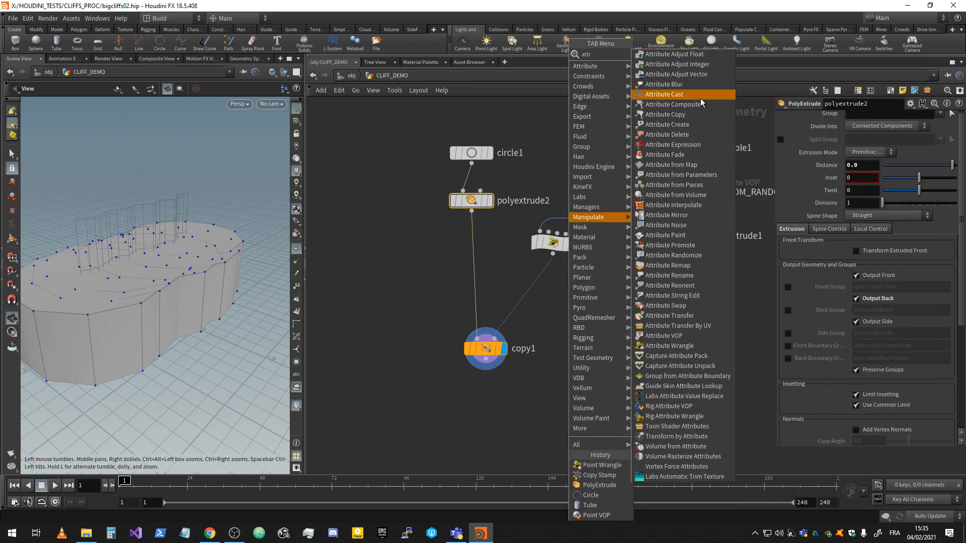
{"action": "left_click", "coordinate": [674, 255]}
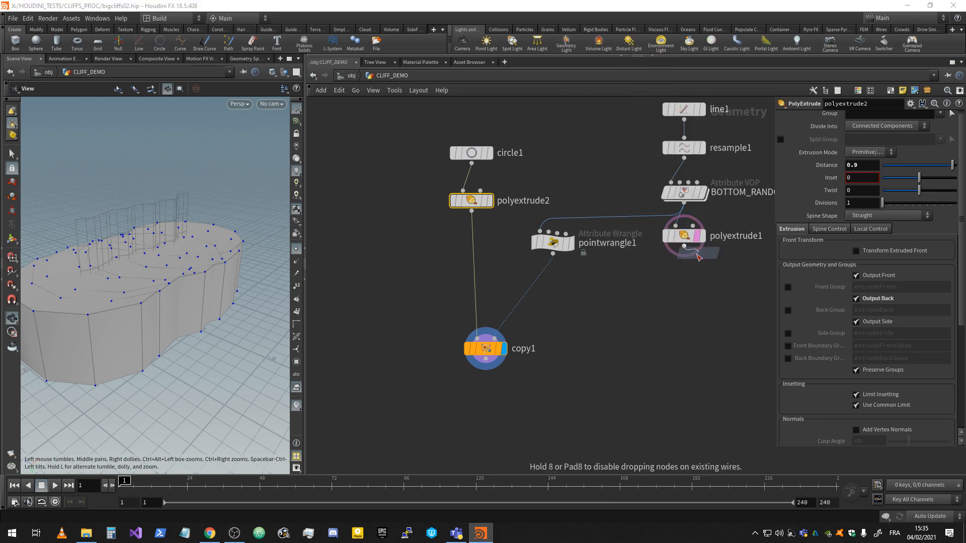
{"action": "left_click", "coordinate": [552, 282]}
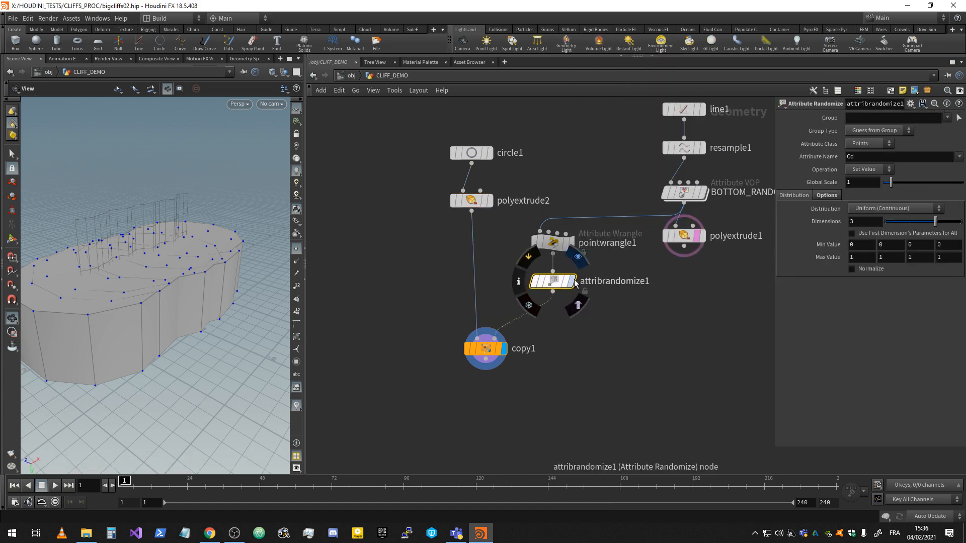
Step: Display attribrandomize1 in the viewport and set its attribute name to pscale
{"action": "left_click", "coordinate": [572, 282]}
{"action": "double_click", "coordinate": [851, 157]}
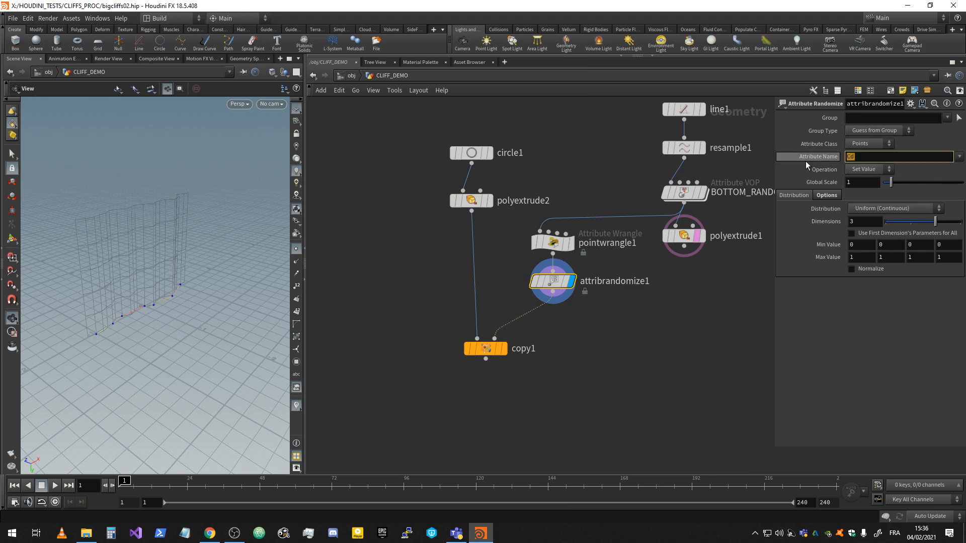
{"action": "type", "text": "pscale"}
{"action": "key", "text": "Return"}
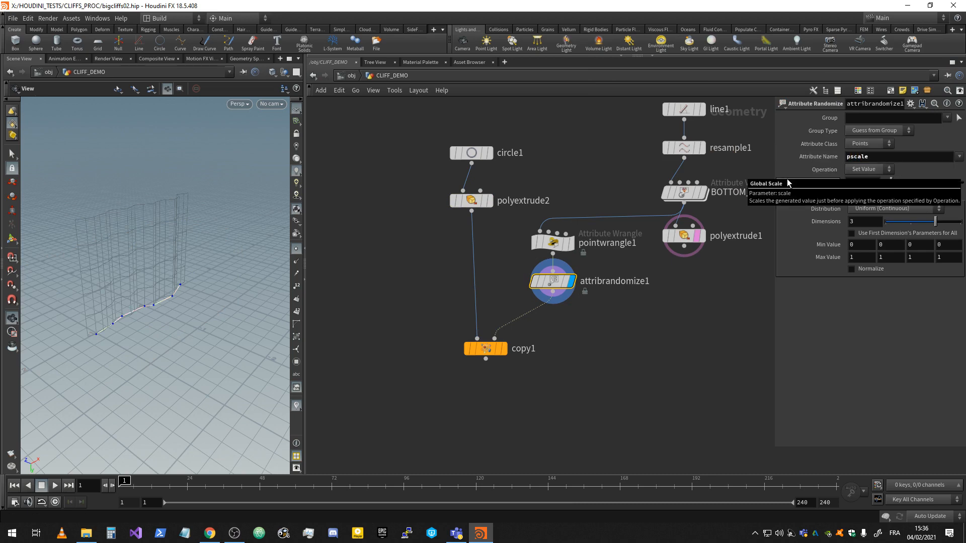
{"action": "double_click", "coordinate": [860, 158]}
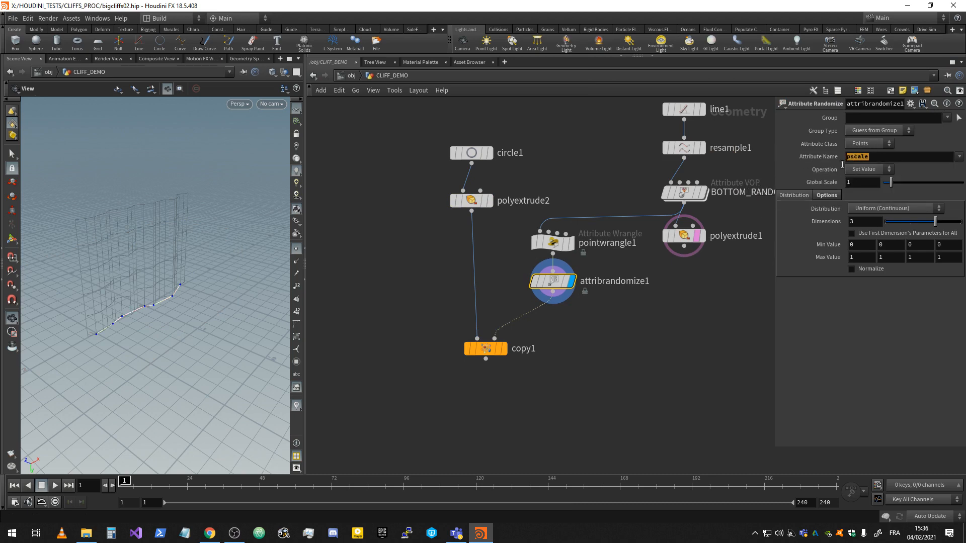
{"action": "left_click", "coordinate": [895, 156]}
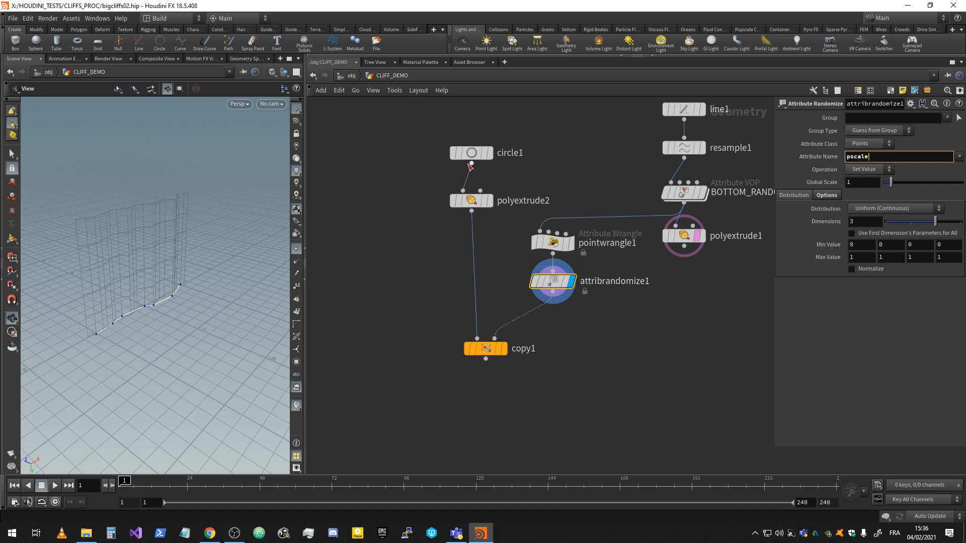
Step: Display copy1 and set attribrandomize1's first Min Value component to 0.1 and first Max Value component to 0.2
{"action": "left_click", "coordinate": [504, 349]}
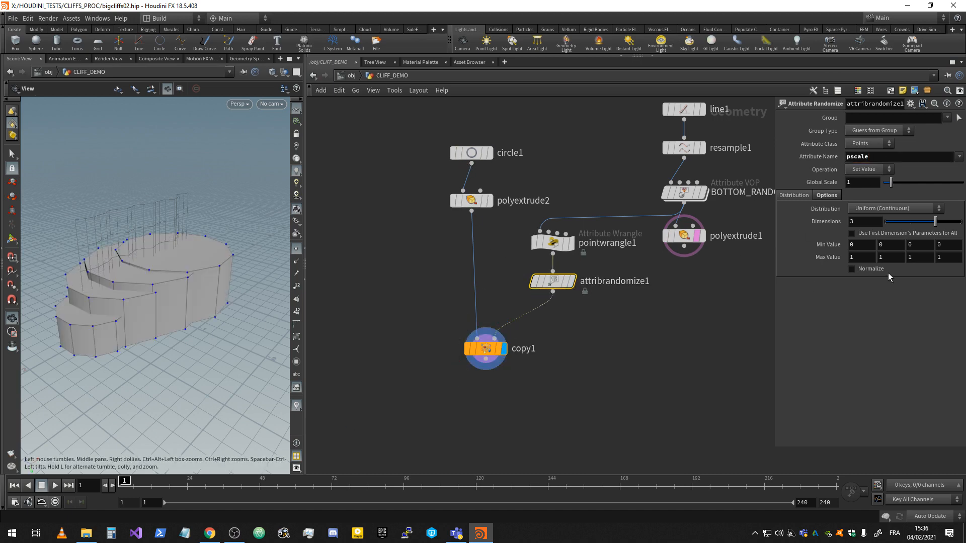
{"action": "middle_click_drag", "start_coordinate": [868, 246], "coordinate": [788, 275]}
{"action": "mouse_move", "coordinate": [172, 301]}
{"action": "left_mouse_down"}
{"action": "mouse_move", "coordinate": [136, 305]}
{"action": "mouse_move", "coordinate": [171, 287]}
{"action": "mouse_move", "coordinate": [122, 288]}
{"action": "mouse_move", "coordinate": [168, 289]}
{"action": "left_mouse_up"}
{"action": "right_click_drag", "start_coordinate": [168, 289], "coordinate": [168, 306]}
{"action": "left_click_drag", "start_coordinate": [168, 306], "coordinate": [175, 291]}
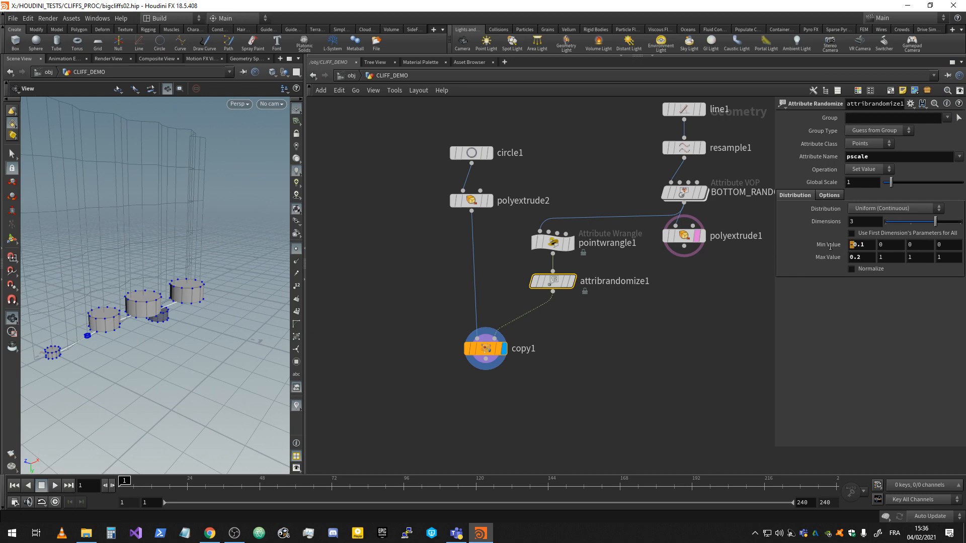
{"action": "left_click_drag", "start_coordinate": [271, 355], "coordinate": [161, 291]}
{"action": "right_click_drag", "start_coordinate": [162, 291], "coordinate": [158, 285]}
{"action": "left_click_drag", "start_coordinate": [158, 285], "coordinate": [169, 297]}
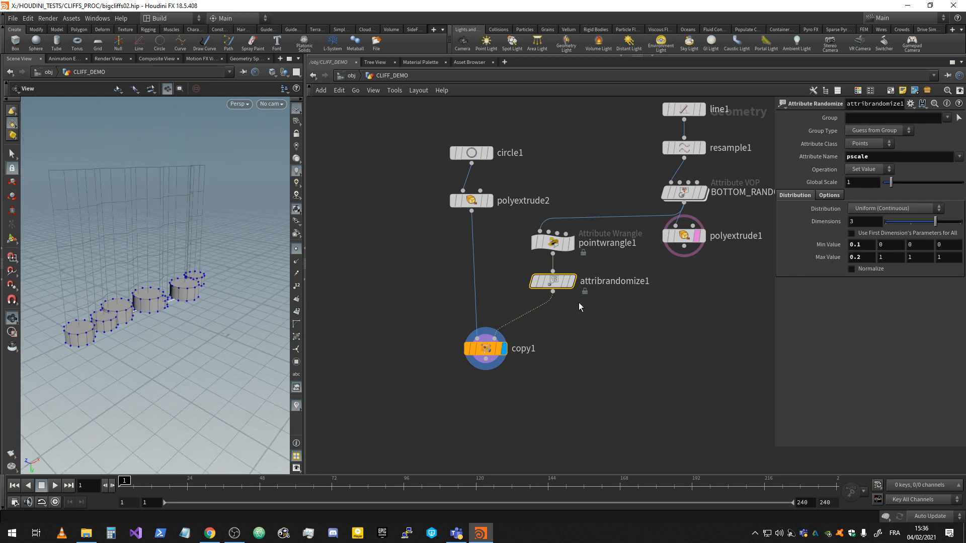
Step: Try an extrusion distance of 1 on polyextrude2, and settle on a distance of 4
{"action": "middle_click_drag", "start_coordinate": [608, 303], "coordinate": [618, 305]}
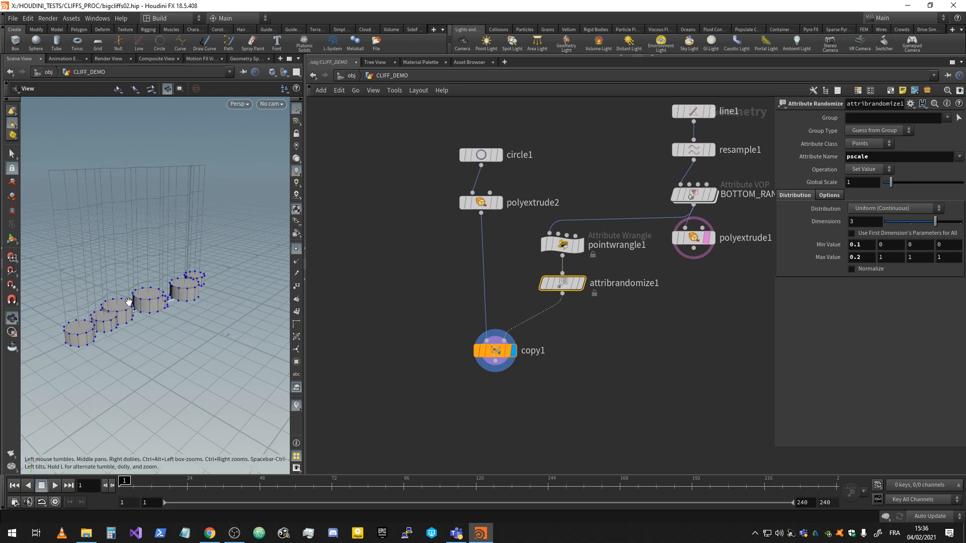
{"action": "left_click", "coordinate": [484, 203]}
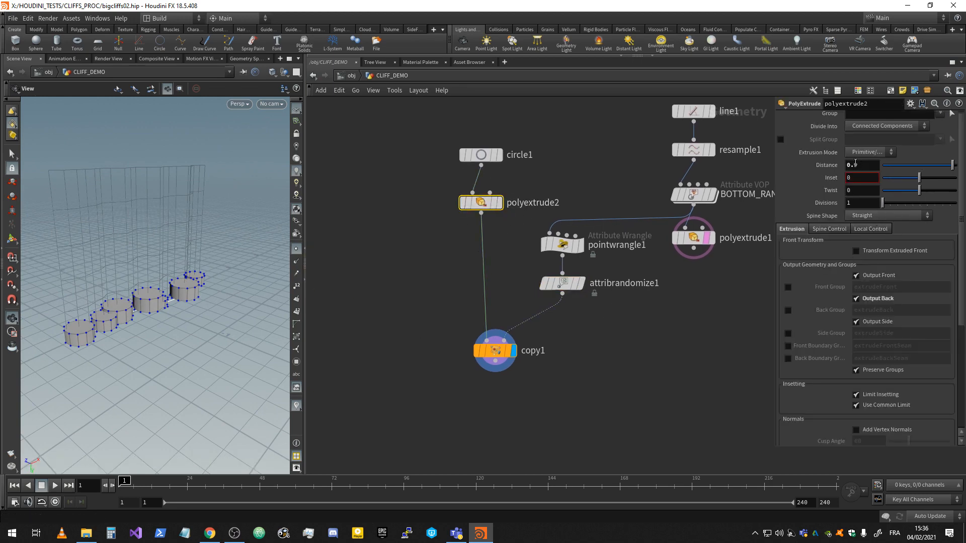
{"action": "left_click_drag", "start_coordinate": [861, 166], "coordinate": [780, 171]}
{"action": "type", "text": "1"}
{"action": "key", "text": "Return"}
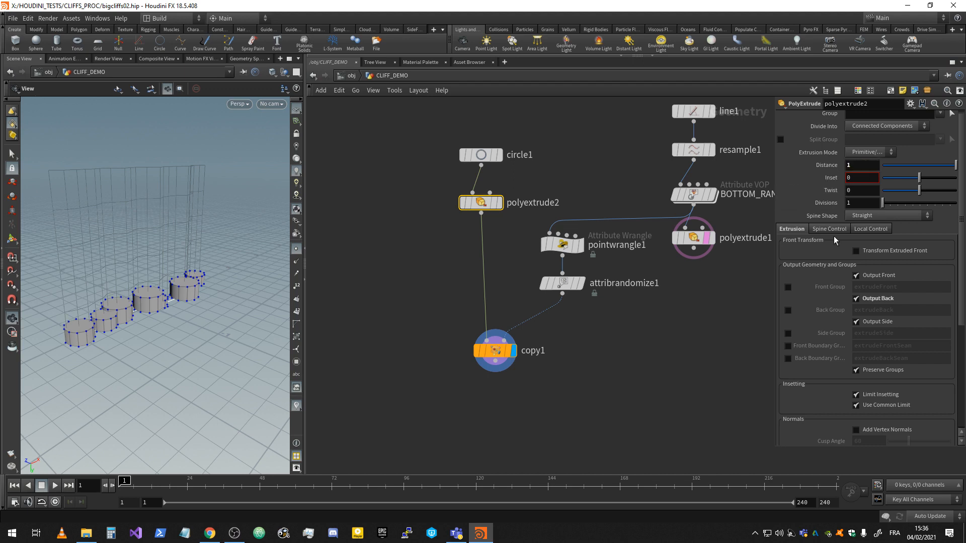
{"action": "left_click_drag", "start_coordinate": [855, 165], "coordinate": [806, 171]}
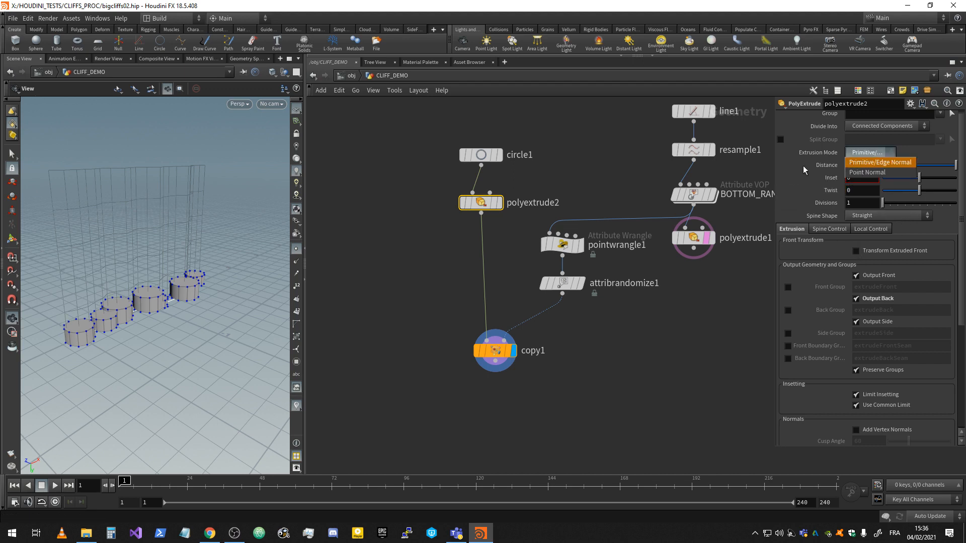
{"action": "type", "text": "4"}
{"action": "key", "text": "Return"}
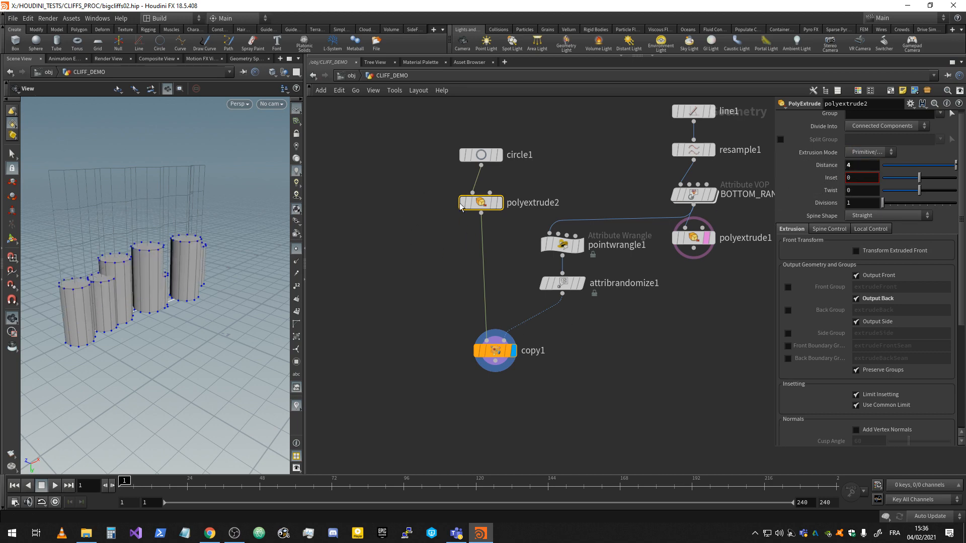
Step: Move circle1 and polyextrude2 together away from pointwrangle1, and align copy1 beneath polyextrude2
{"action": "left_click_drag", "start_coordinate": [521, 131], "coordinate": [472, 220]}
{"action": "left_click_drag", "start_coordinate": [482, 208], "coordinate": [425, 250]}
{"action": "mouse_move", "coordinate": [573, 236]}
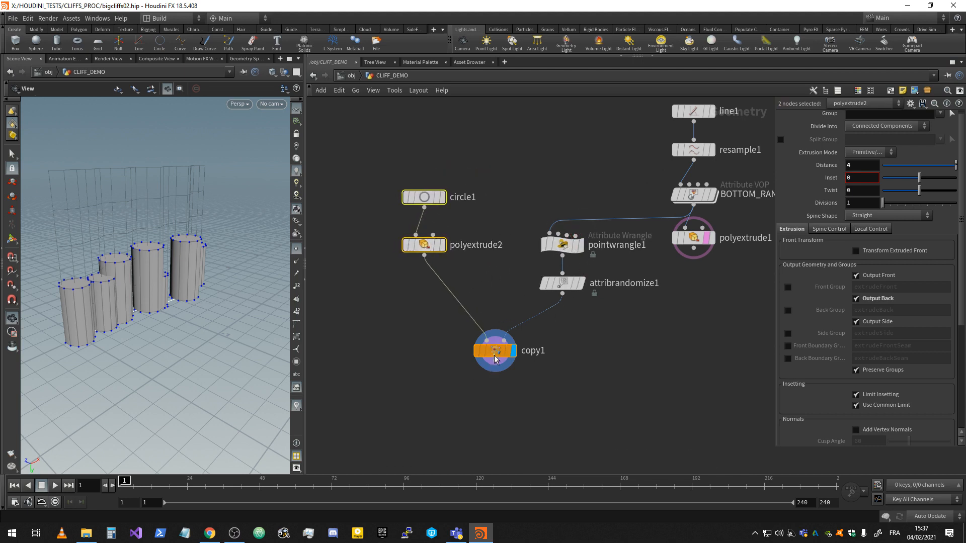
{"action": "left_click_drag", "start_coordinate": [499, 353], "coordinate": [438, 338]}
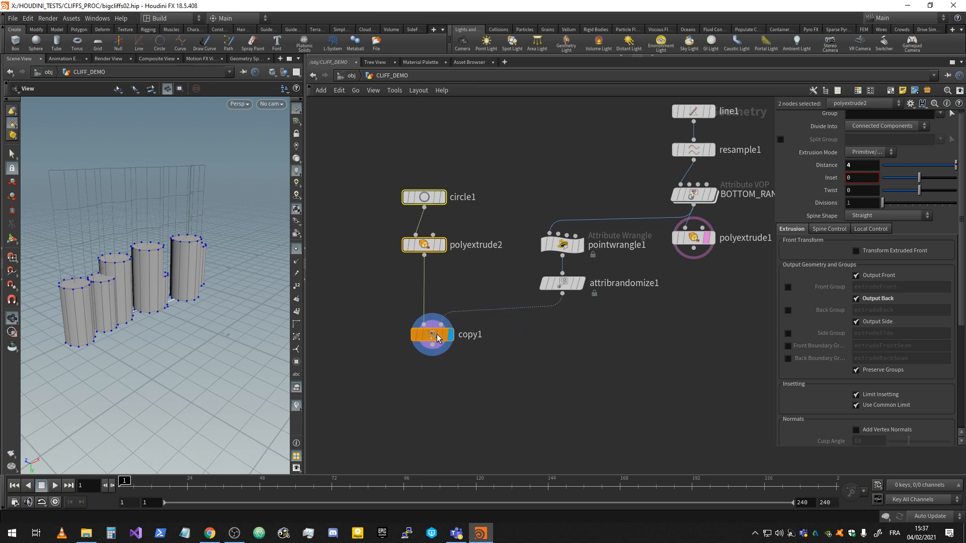
{"action": "mouse_move", "coordinate": [503, 271]}
{"action": "middle_mouse_down"}
{"action": "mouse_move", "coordinate": [524, 256]}
{"action": "mouse_move", "coordinate": [511, 272]}
{"action": "middle_mouse_up"}
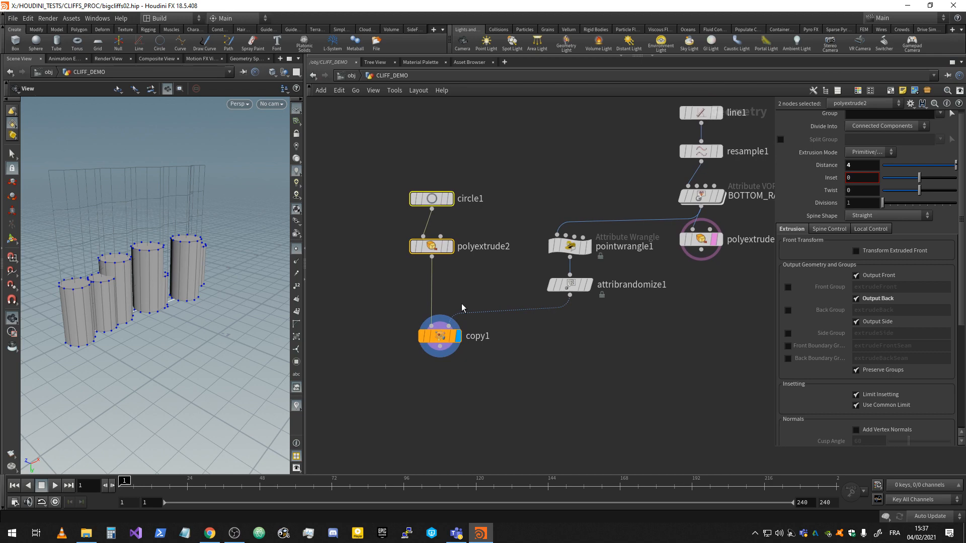
Step: Enable Stamp Inputs on copy1, name Variable 1 extru, and open its value for editing
{"action": "left_click", "coordinate": [445, 344]}
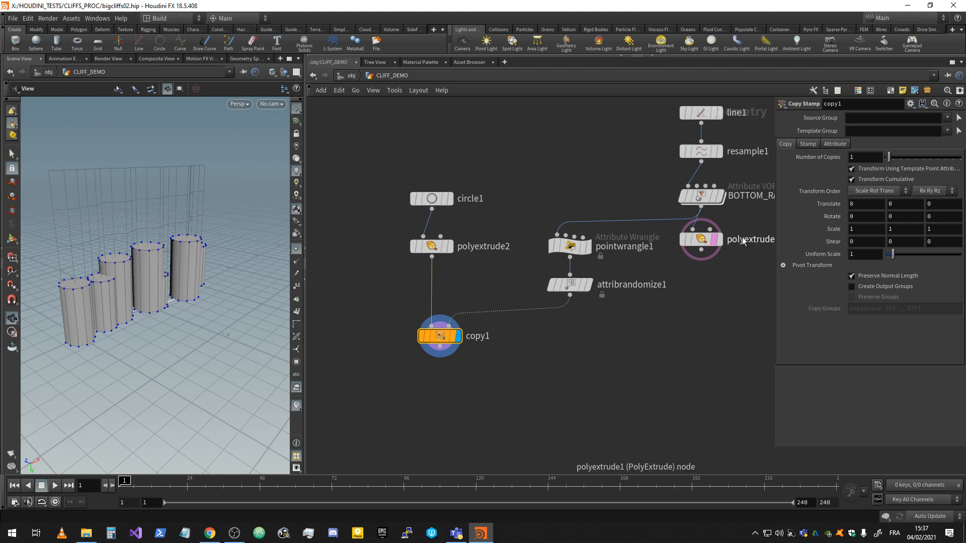
{"action": "middle_click_drag", "start_coordinate": [730, 264], "coordinate": [703, 246]}
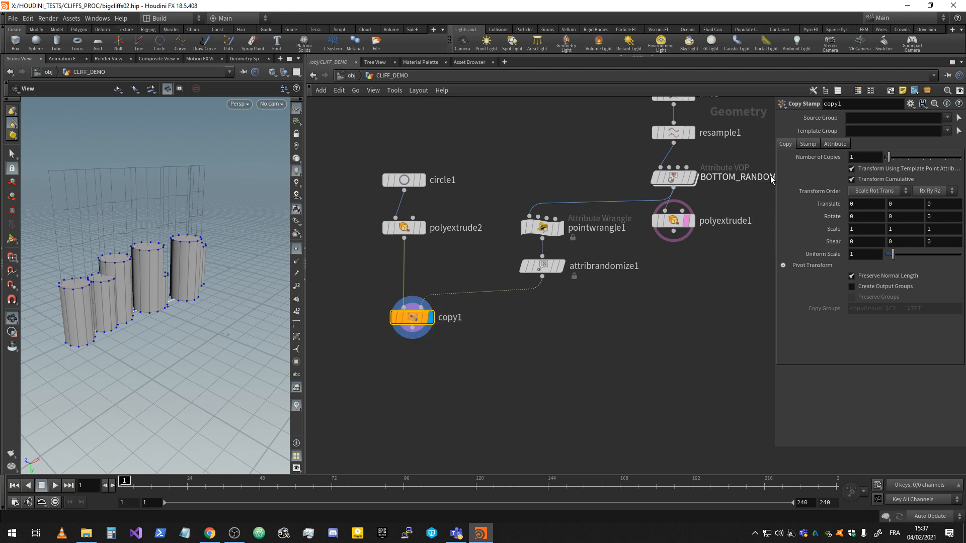
{"action": "left_click", "coordinate": [814, 145]}
{"action": "left_click", "coordinate": [889, 157]}
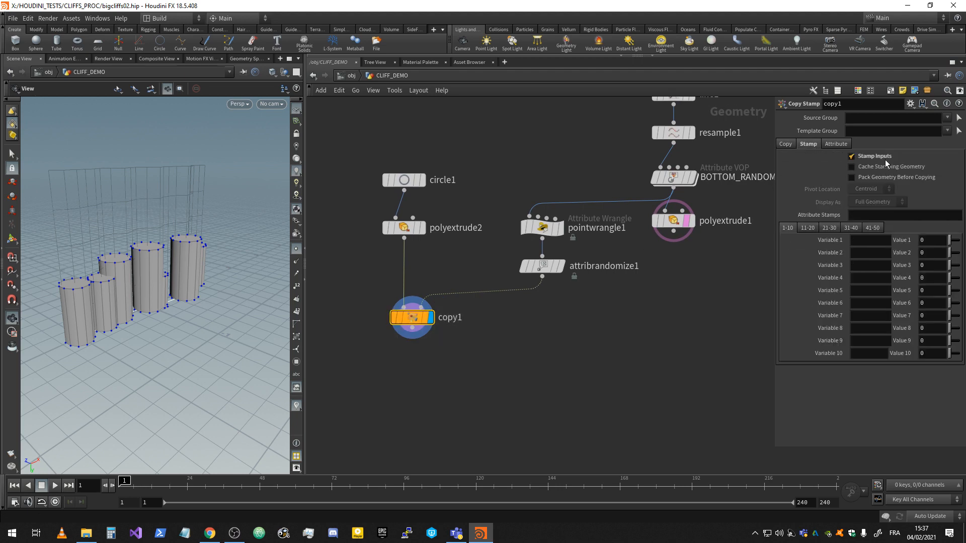
{"action": "left_click", "coordinate": [875, 241]}
{"action": "type", "text": "extru"}
{"action": "key", "text": "Return"}
{"action": "left_click", "coordinate": [925, 239]}
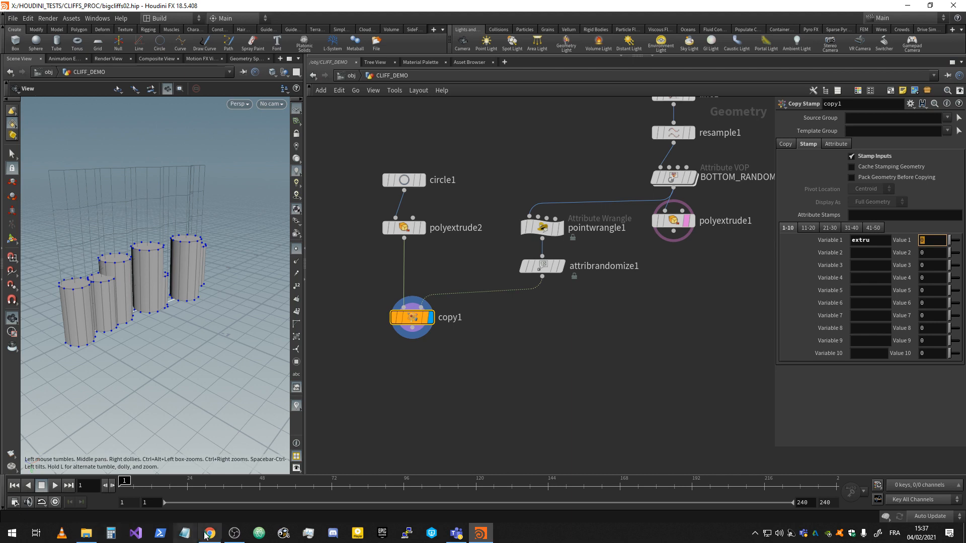
{"action": "left_click", "coordinate": [185, 537]}
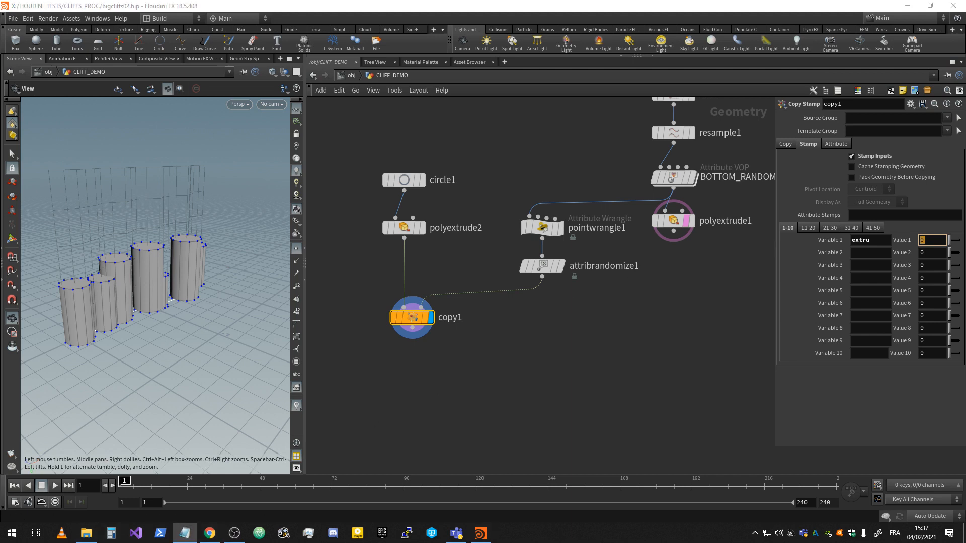
{"action": "left_click_drag", "start_coordinate": [583, 210], "coordinate": [539, 248]}
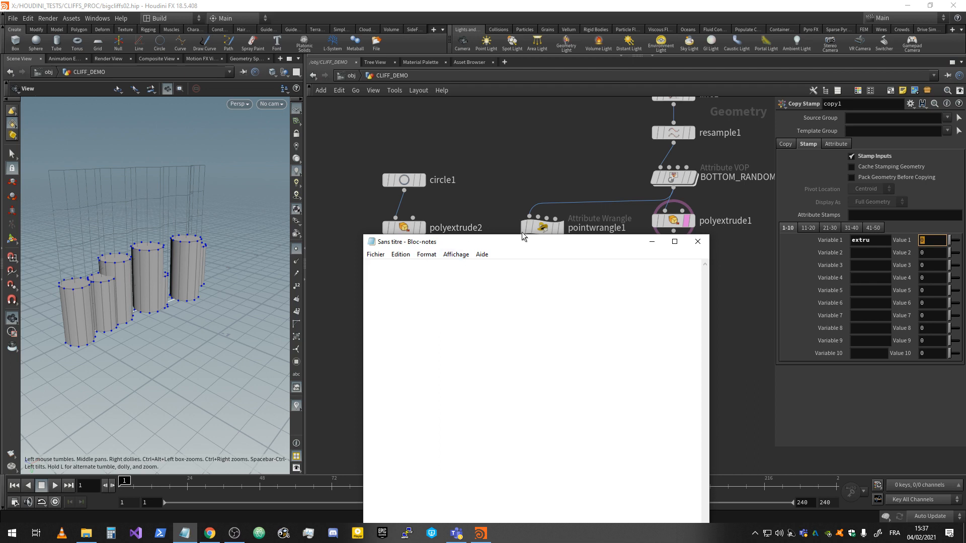
{"action": "left_click_drag", "start_coordinate": [710, 232], "coordinate": [810, 163]}
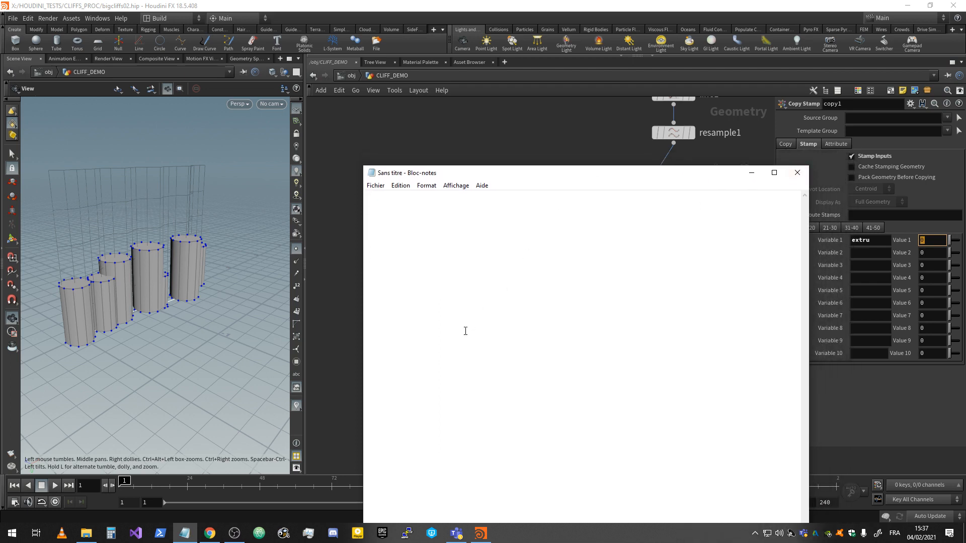
{"action": "type", "text": "rand()"}
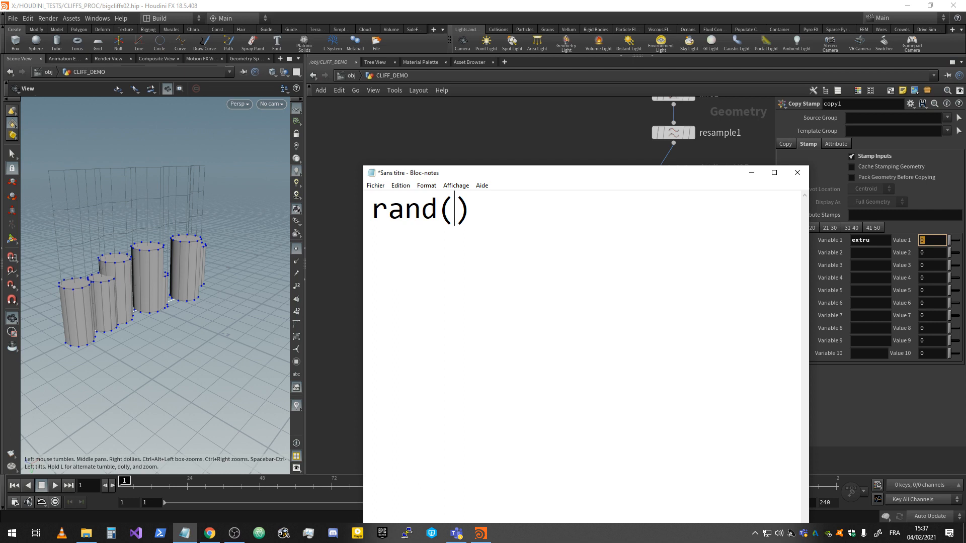
{"action": "type", "text": "@"}
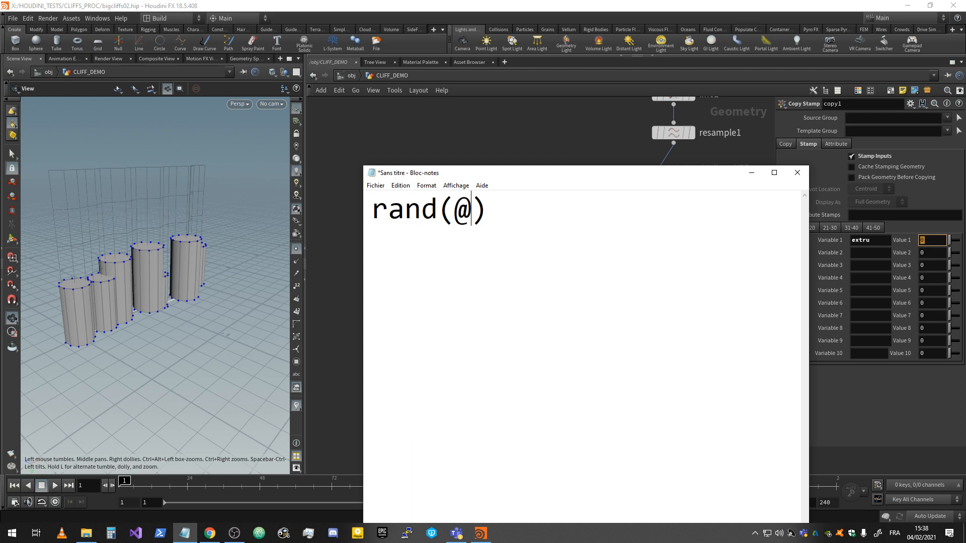
{"action": "type", "text": "ptnum"}
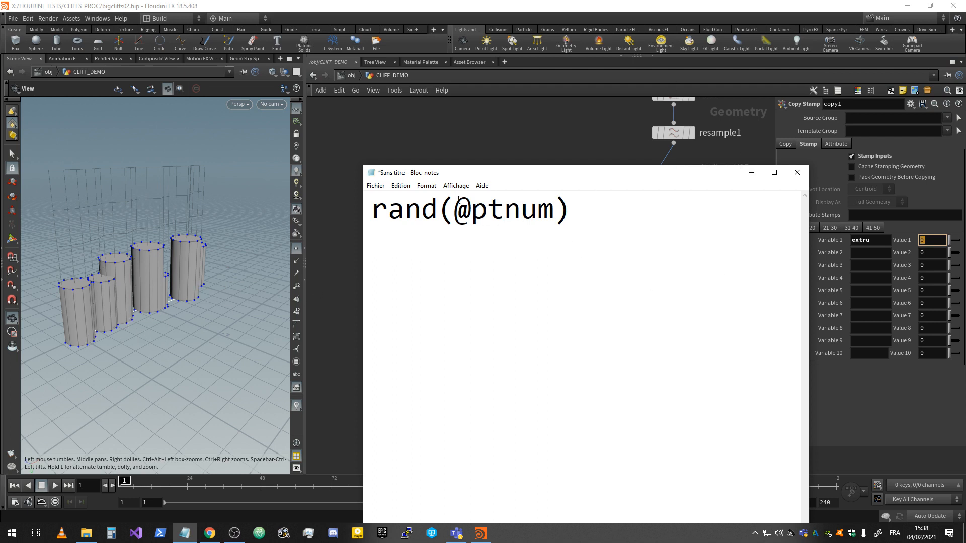
{"action": "left_click_drag", "start_coordinate": [459, 199], "coordinate": [556, 198]}
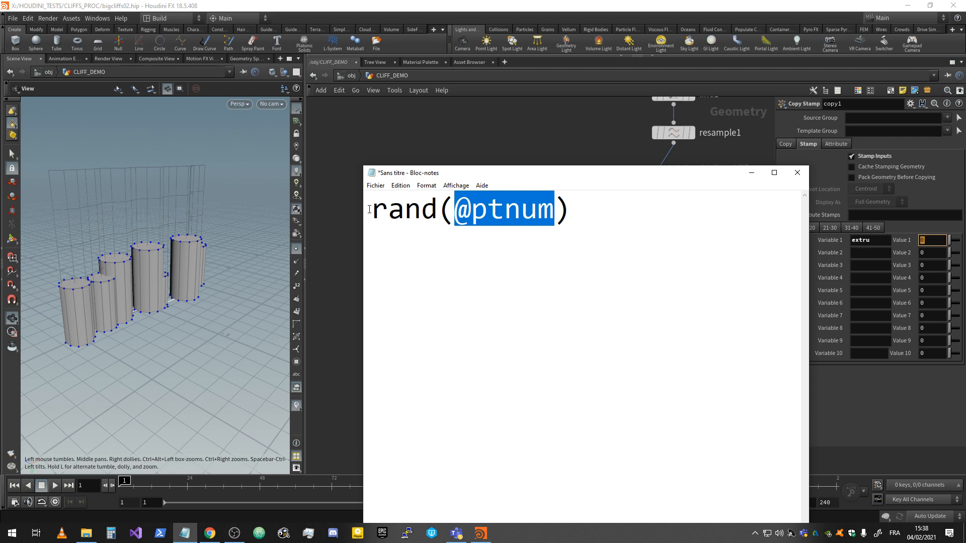
{"action": "left_click_drag", "start_coordinate": [370, 211], "coordinate": [578, 202]}
{"action": "left_click", "coordinate": [542, 214]}
{"action": "left_click", "coordinate": [567, 218]}
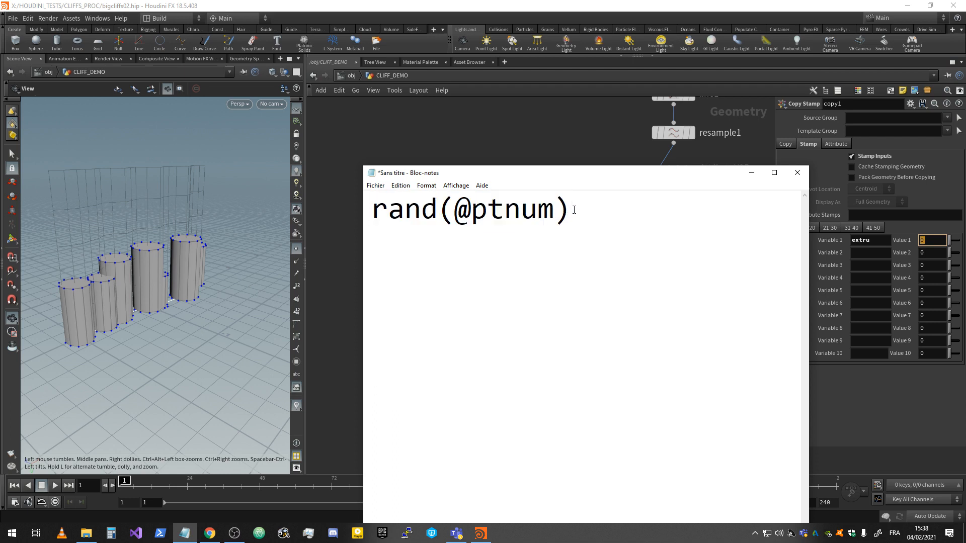
{"action": "left_click_drag", "start_coordinate": [378, 206], "coordinate": [583, 205]}
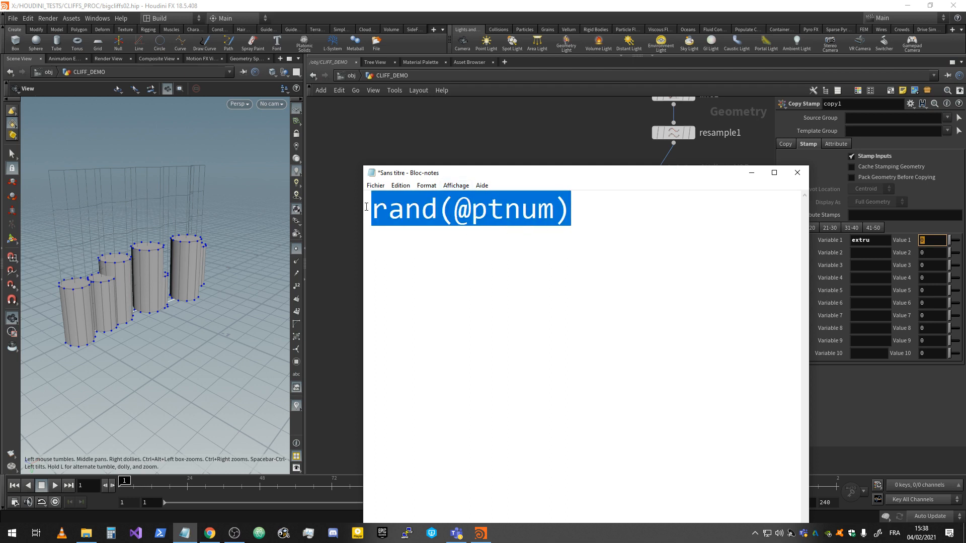
{"action": "left_click", "coordinate": [366, 207]}
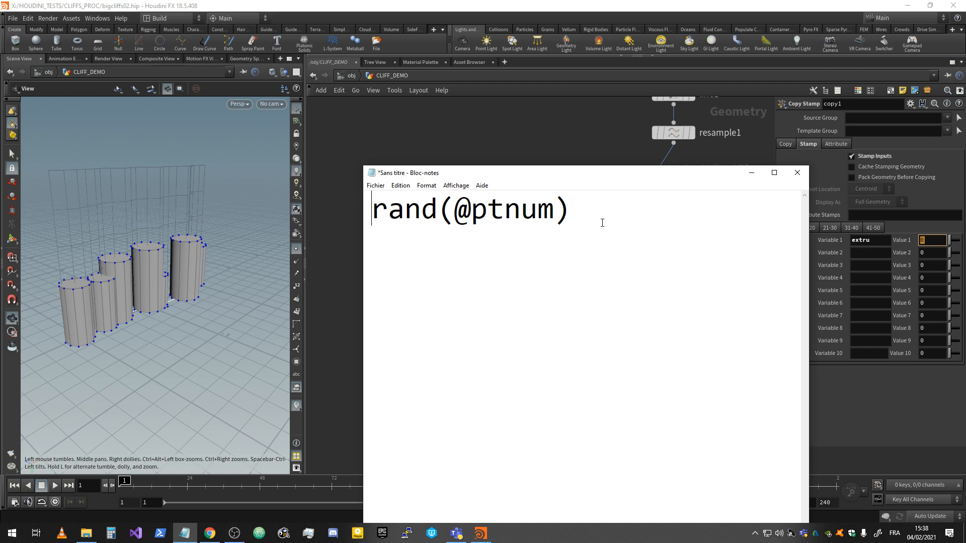
{"action": "type", "text": "fiot01"}
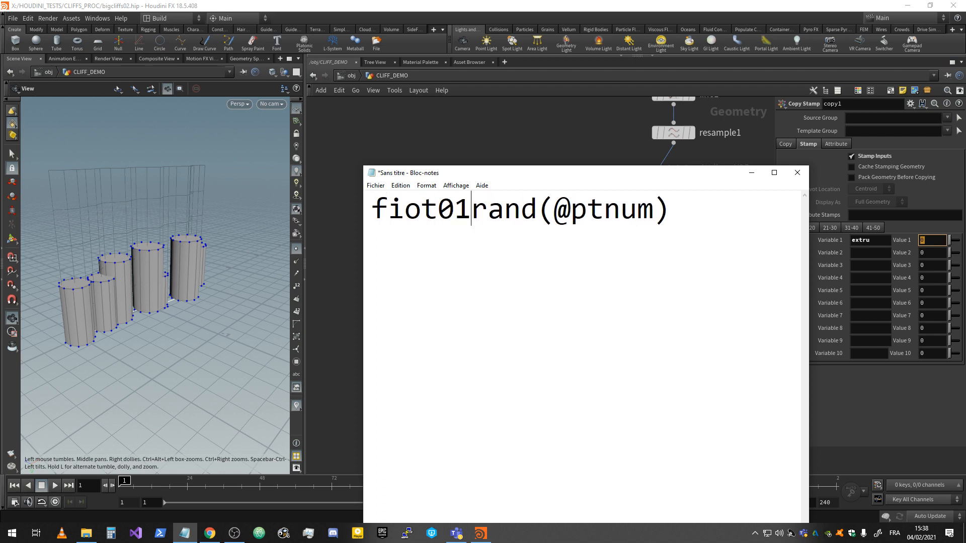
{"action": "key", "text": "BackSpace"}
{"action": "key", "text": "BackSpace"}
{"action": "key", "text": "BackSpace"}
{"action": "key", "text": "BackSpace"}
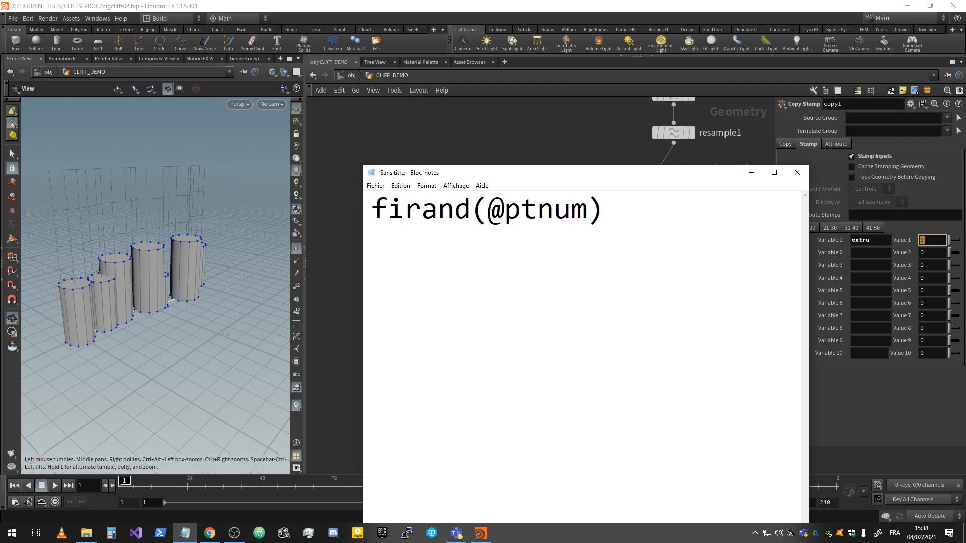
{"action": "type", "text": "t01("}
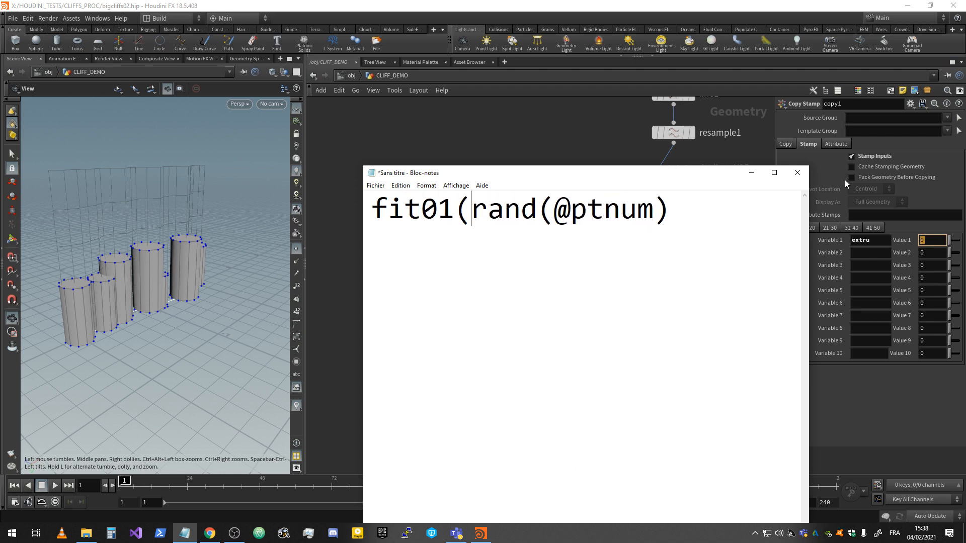
{"action": "left_click", "coordinate": [721, 215]}
{"action": "type", "text": ")"}
{"action": "left_click_drag", "start_coordinate": [454, 211], "coordinate": [431, 212]}
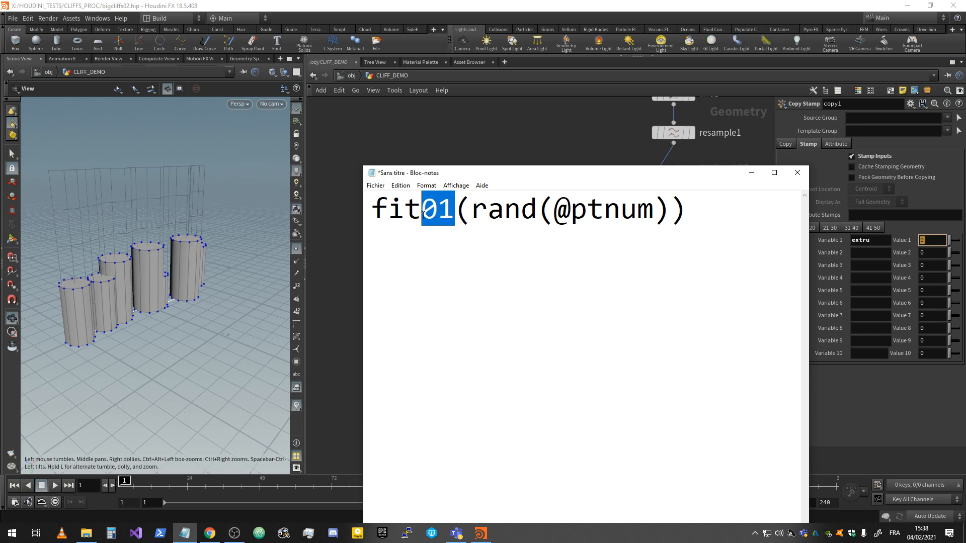
{"action": "left_click", "coordinate": [701, 211]}
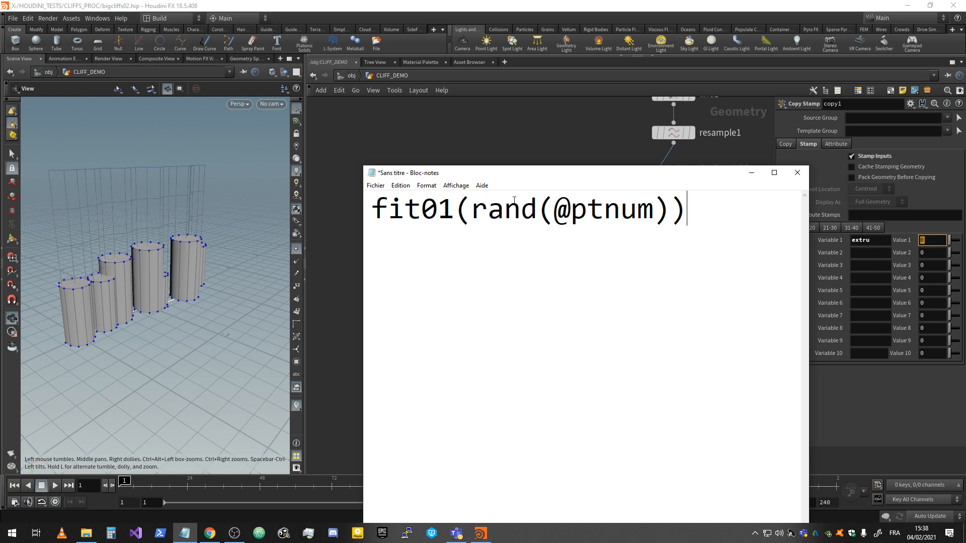
Step: Write the reference syntax fit(v,oldmin,oldmax,newmin,newmax) on a second line and widen the Notepad window to fit it
{"action": "left_click_drag", "start_coordinate": [426, 208], "coordinate": [670, 209]}
{"action": "left_click", "coordinate": [519, 235]}
{"action": "left_click", "coordinate": [665, 230]}
{"action": "left_click", "coordinate": [710, 218]}
{"action": "key", "text": "Return"}
{"action": "type", "text": "fit()"}
{"action": "key", "text": "Left"}
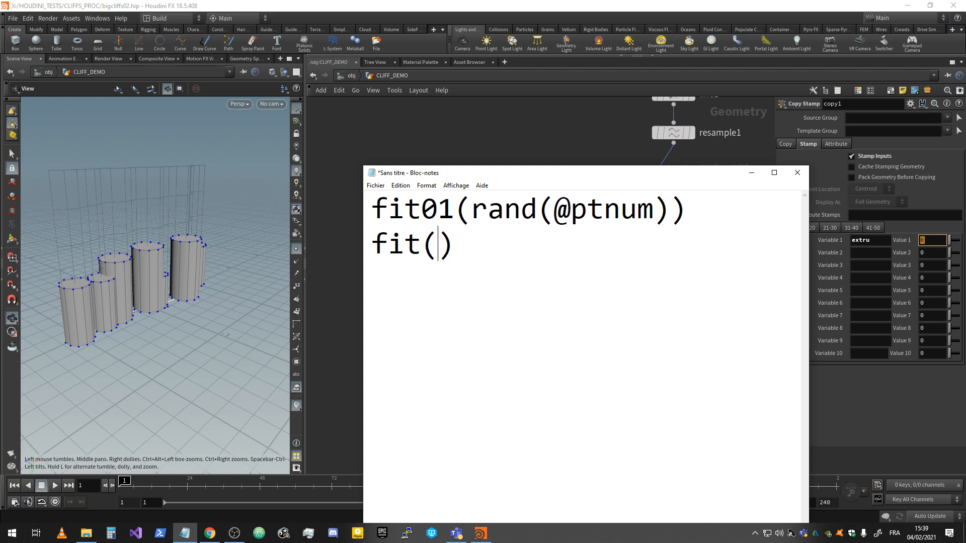
{"action": "type", "text": "v"}
{"action": "type", "text": ",oldm"}
{"action": "type", "text": "in,old"}
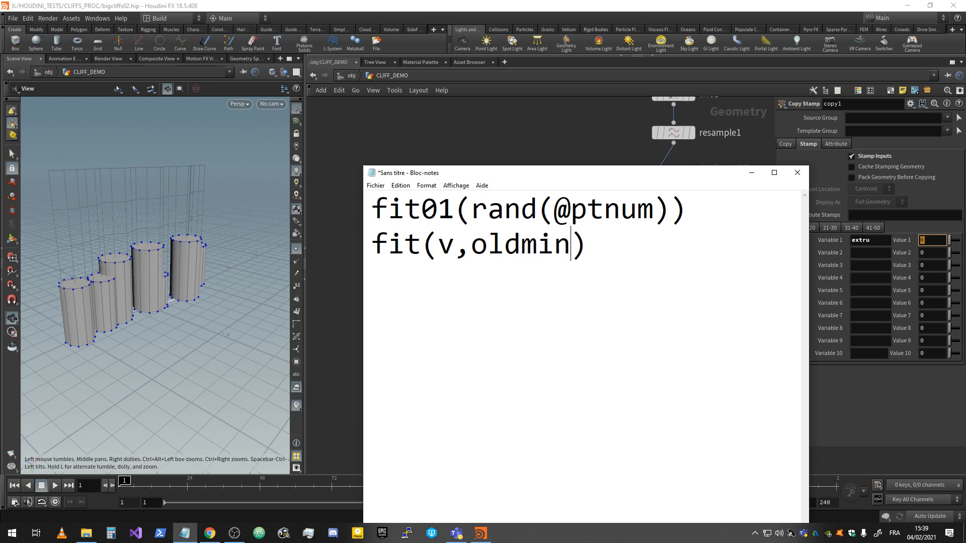
{"action": "type", "text": "max,new"}
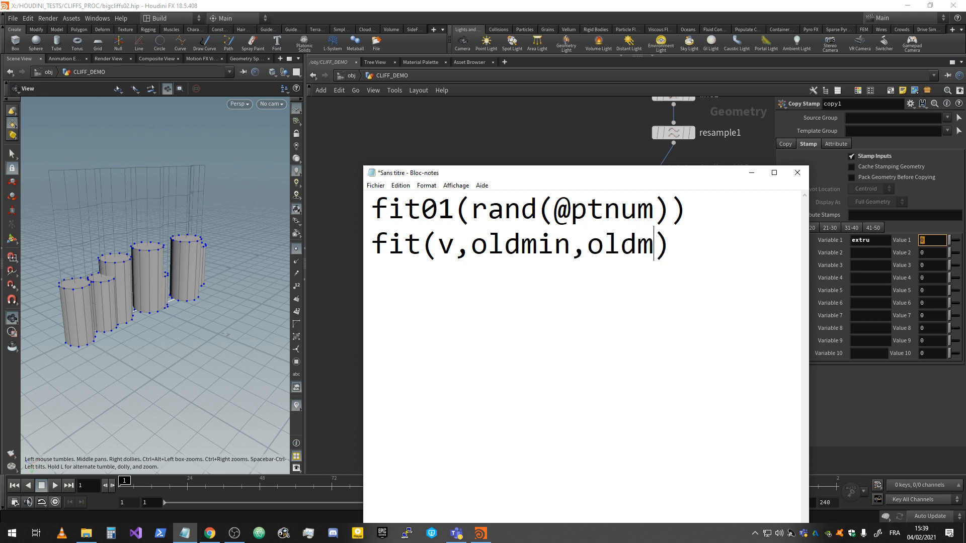
{"action": "type", "text": "min,new"}
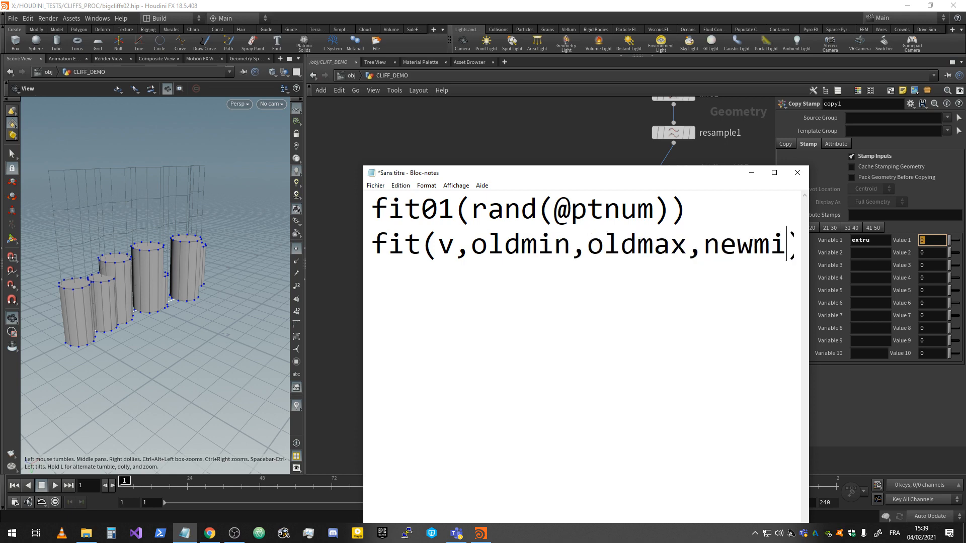
{"action": "type", "text": "max"}
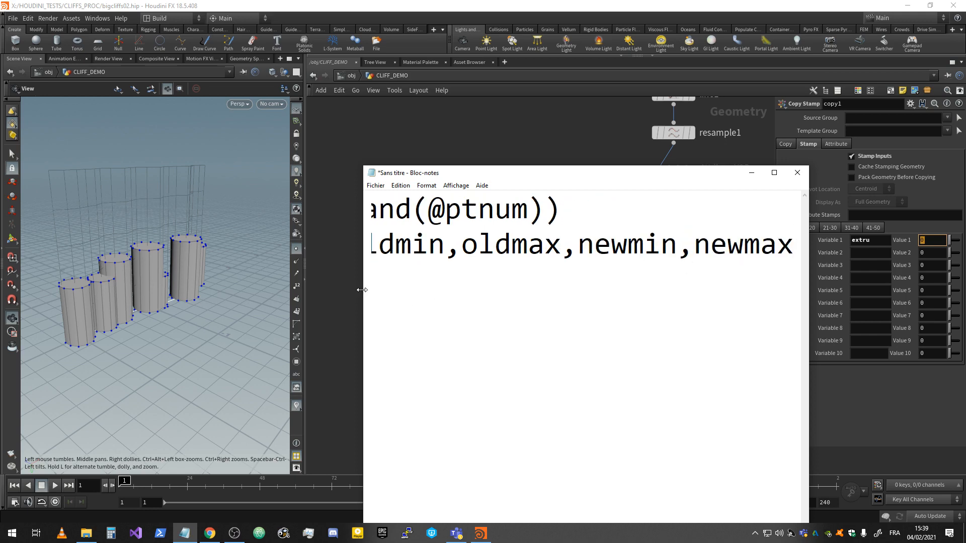
{"action": "left_click_drag", "start_coordinate": [357, 295], "coordinate": [71, 294]}
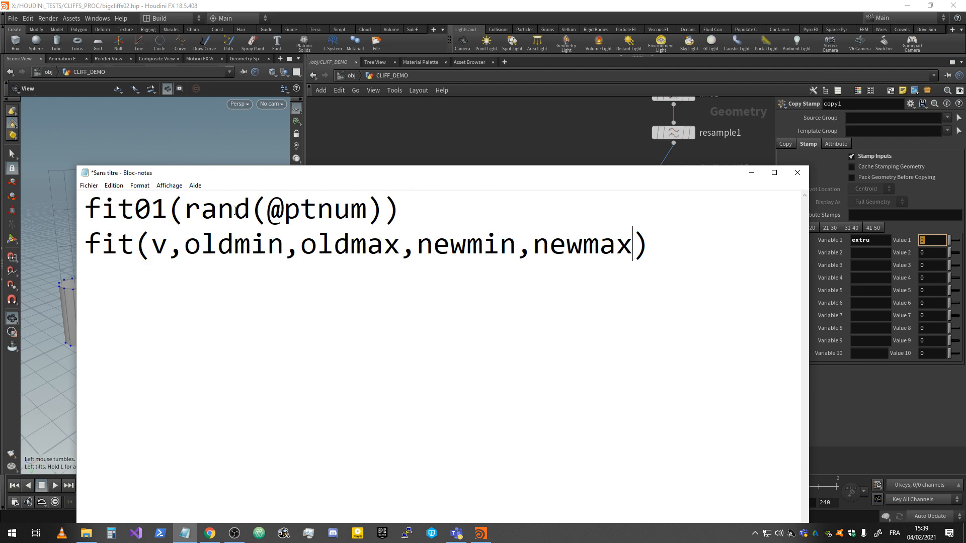
{"action": "left_click_drag", "start_coordinate": [184, 245], "coordinate": [396, 233]}
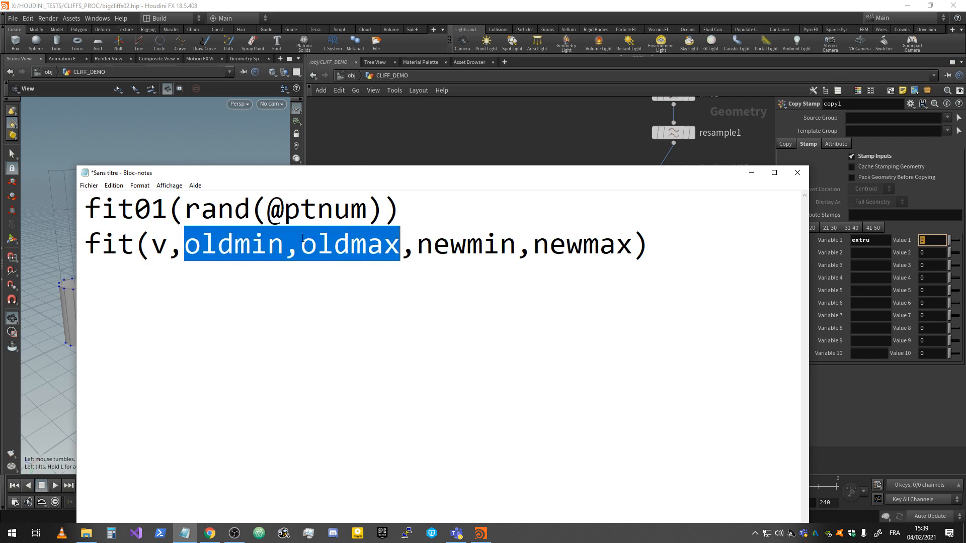
{"action": "left_click", "coordinate": [217, 234]}
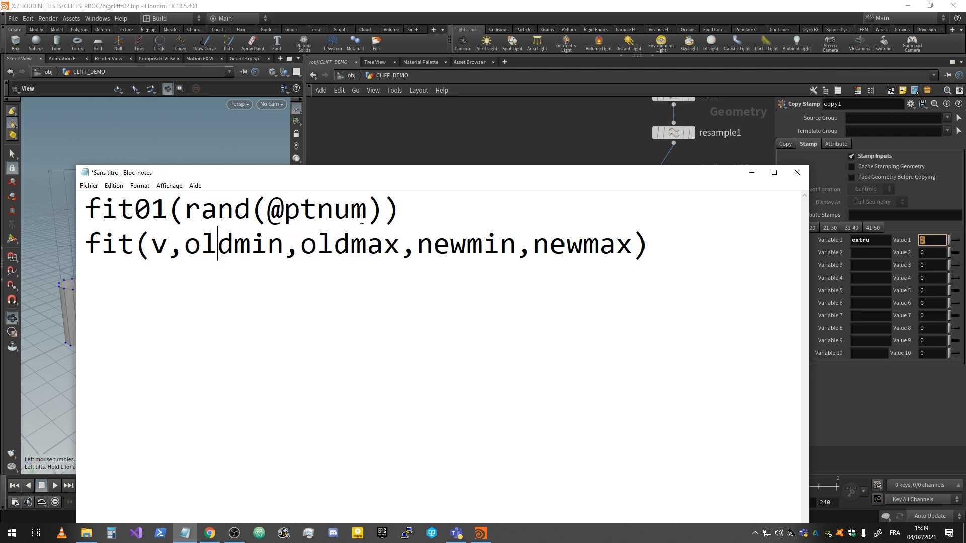
{"action": "left_click_drag", "start_coordinate": [418, 245], "coordinate": [632, 245]}
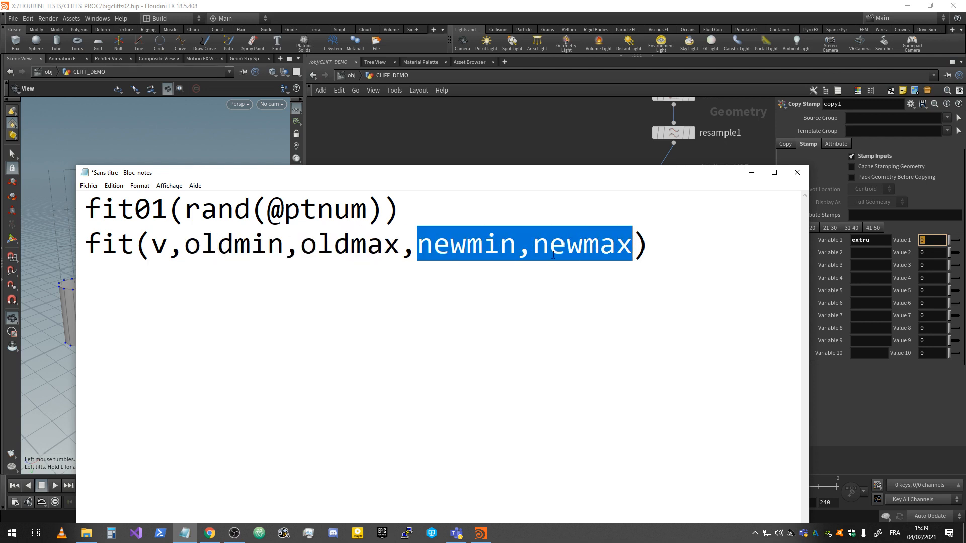
{"action": "left_click", "coordinate": [382, 208]}
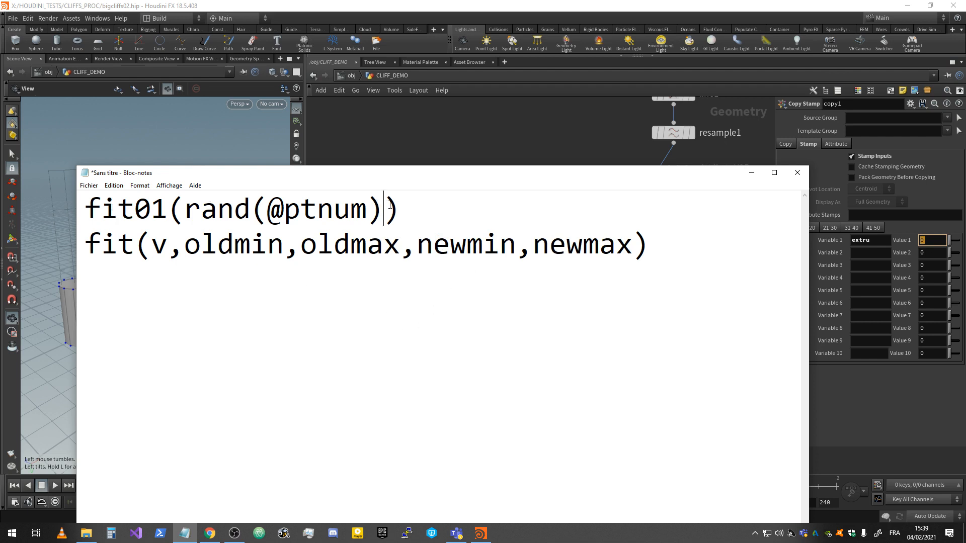
{"action": "type", "text": ",1,2"}
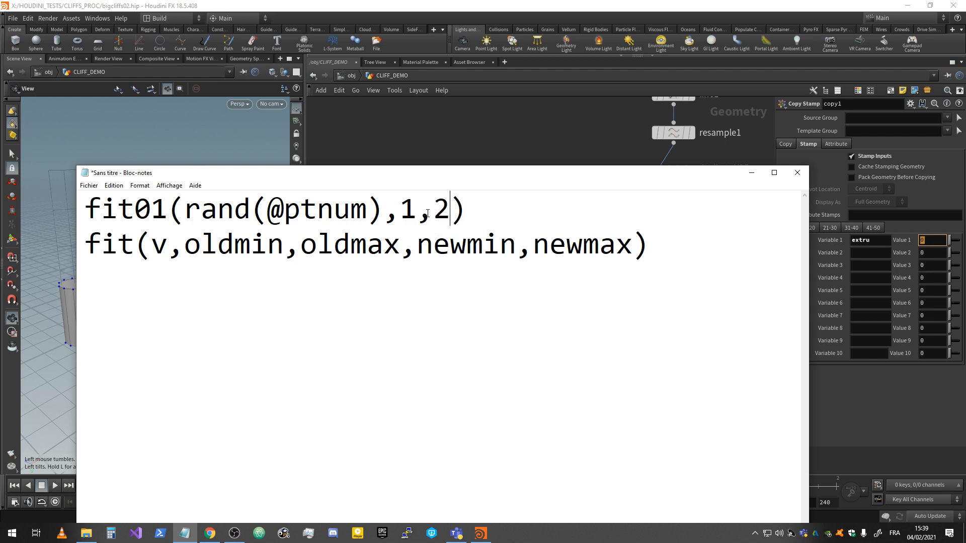
{"action": "left_click_drag", "start_coordinate": [490, 224], "coordinate": [33, 219]}
{"action": "key", "text": "ctrl+c"}
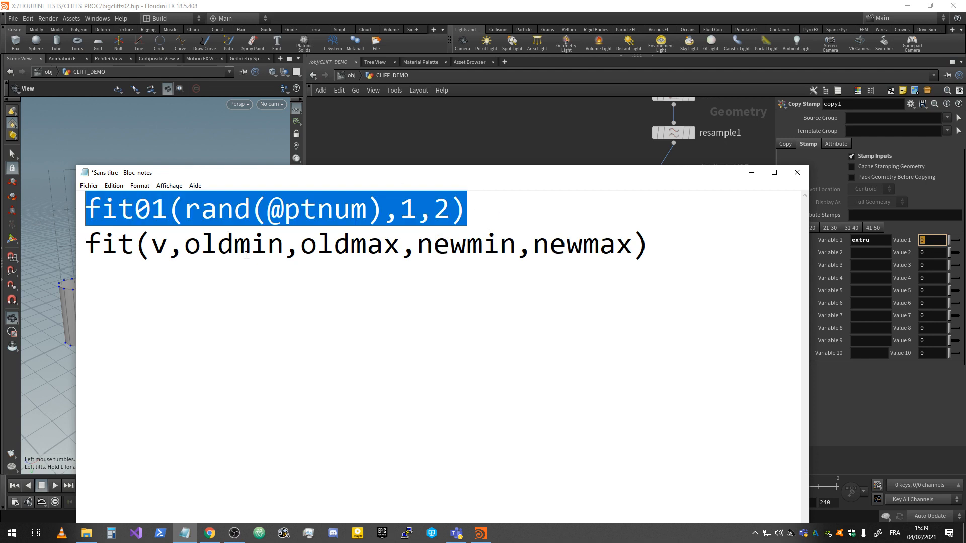
{"action": "left_click", "coordinate": [925, 240]}
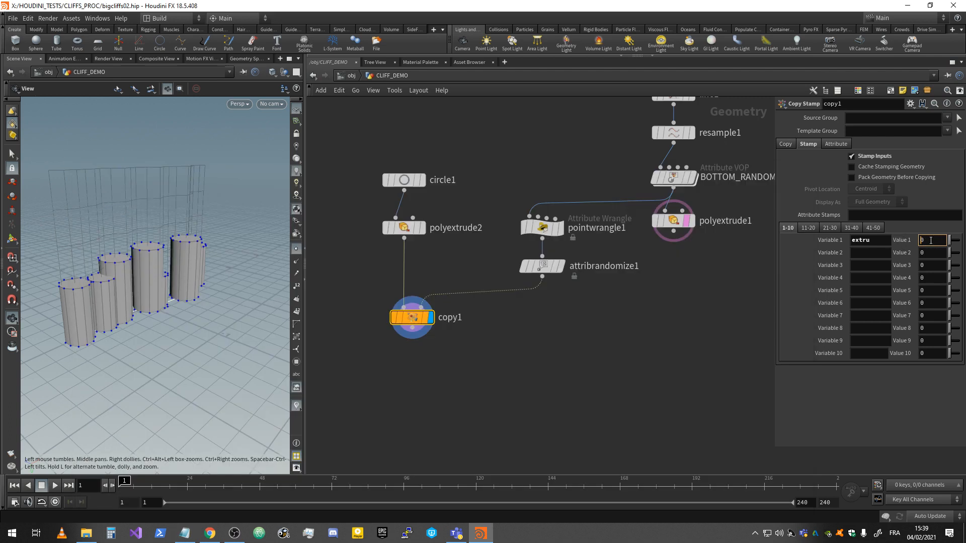
{"action": "key", "text": "ctrl+v"}
{"action": "key", "text": "Return"}
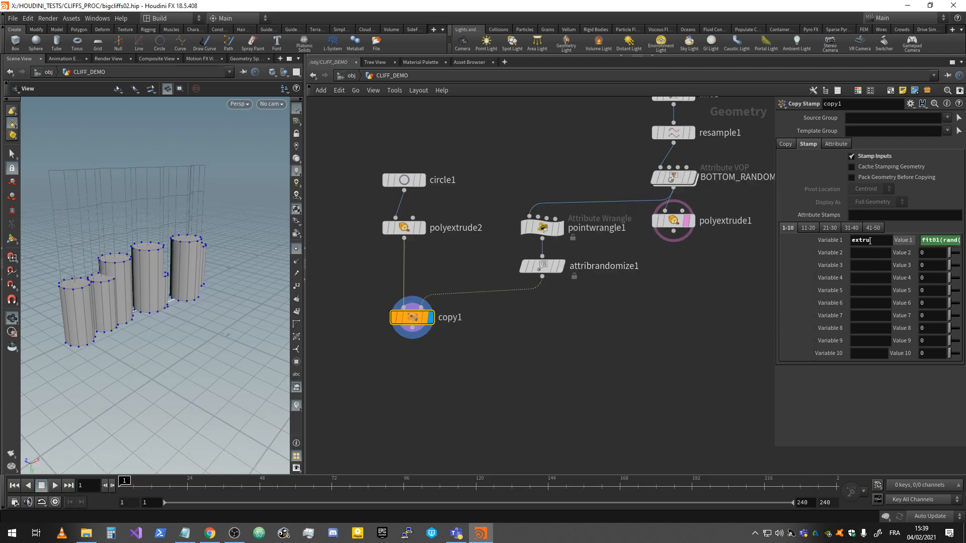
{"action": "left_click", "coordinate": [924, 242]}
{"action": "left_click", "coordinate": [566, 327]}
Step: Enable the Distance Scale local attribute on polyextrude2
{"action": "left_click", "coordinate": [403, 229]}
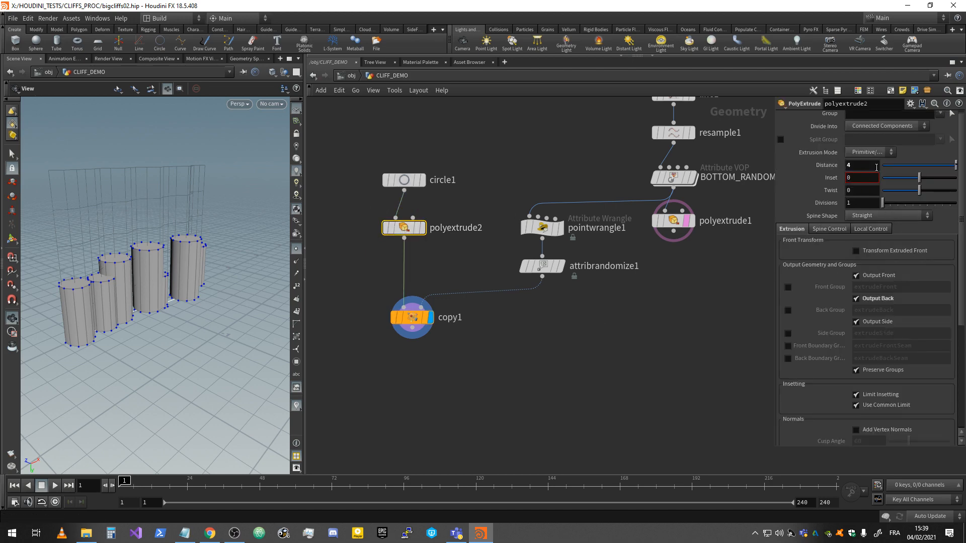
{"action": "left_click", "coordinate": [870, 229]}
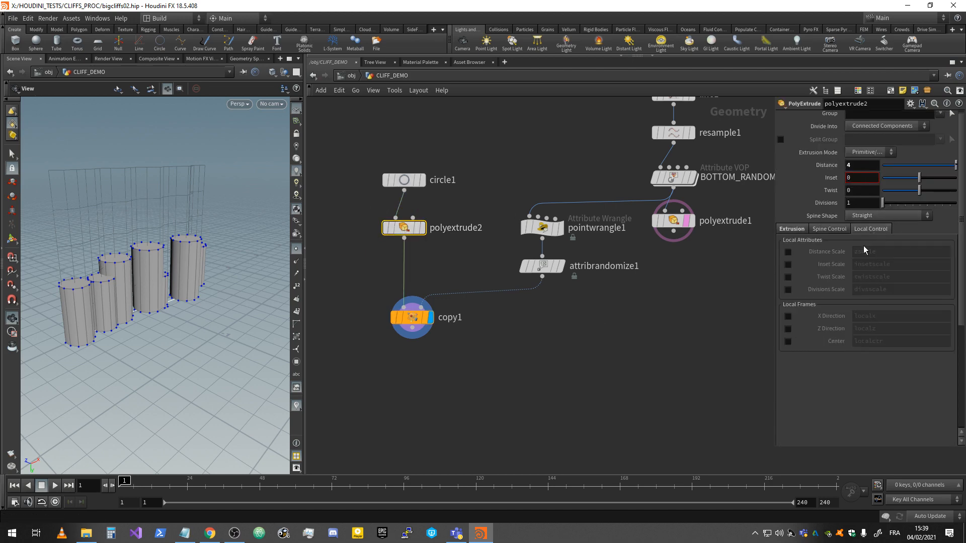
{"action": "left_click", "coordinate": [788, 253]}
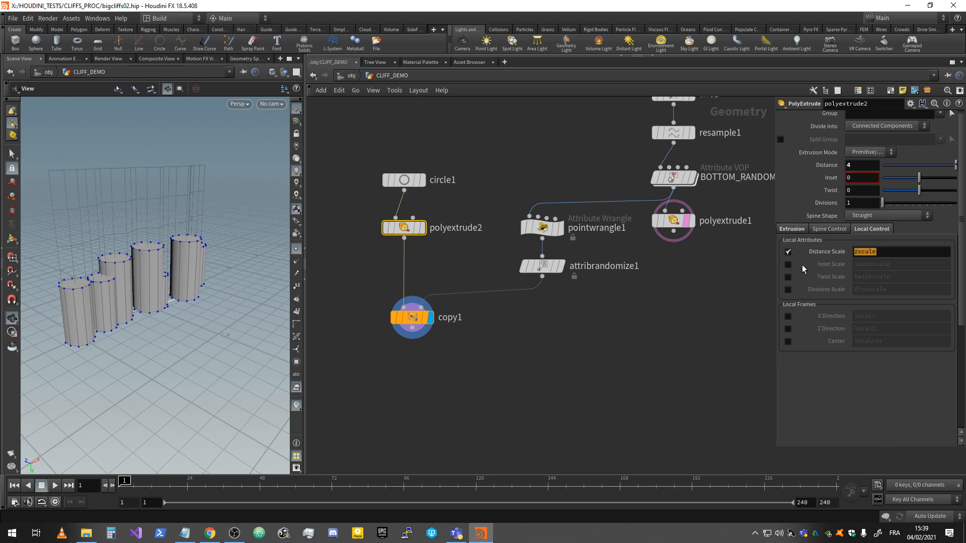
Step: Enter stamp("../copy1/","extru") as the Distance Scale of polyextrude2
{"action": "type", "text": "stamp"}
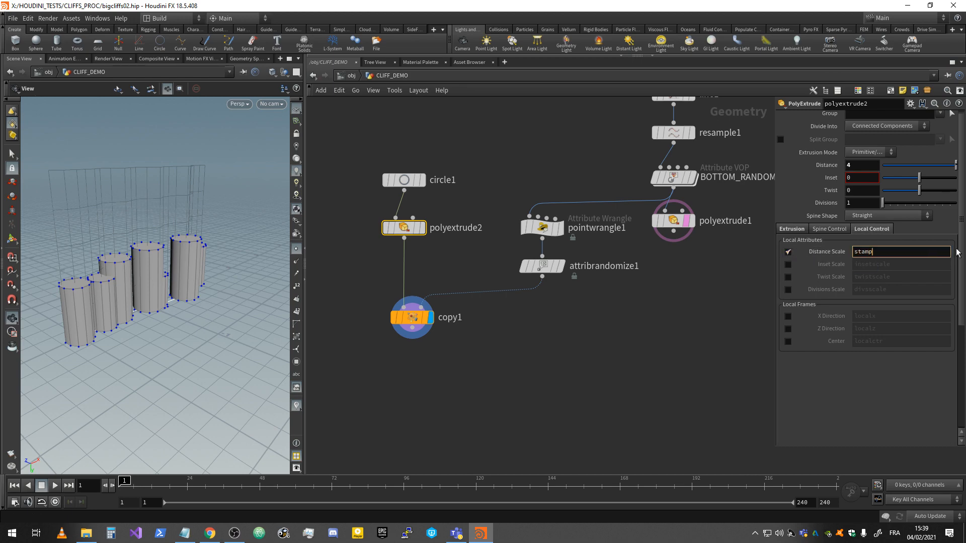
{"action": "type", "text": "("}
{"action": "type", "text": ".."}
{"action": "key", "text": "BackSpace"}
{"action": "key", "text": "BackSpace"}
{"action": "type", "text": ")\"\""}
{"action": "key", "text": "Left"}
{"action": "type", "text": "../"}
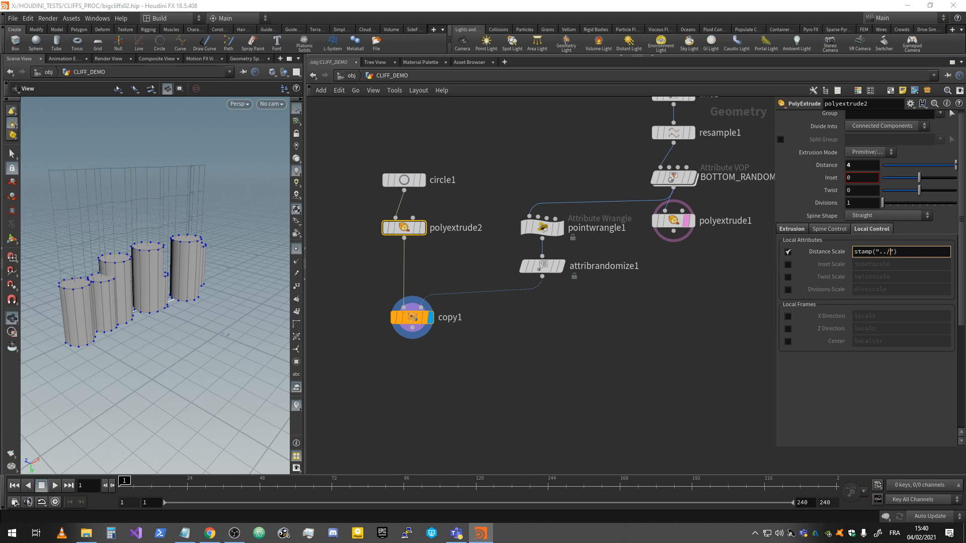
{"action": "type", "text": "cop"}
{"action": "key", "text": "Left"}
{"action": "type", "text": "y1/"}
{"action": "key", "text": "Right"}
{"action": "type", "text": ",\"extru"}
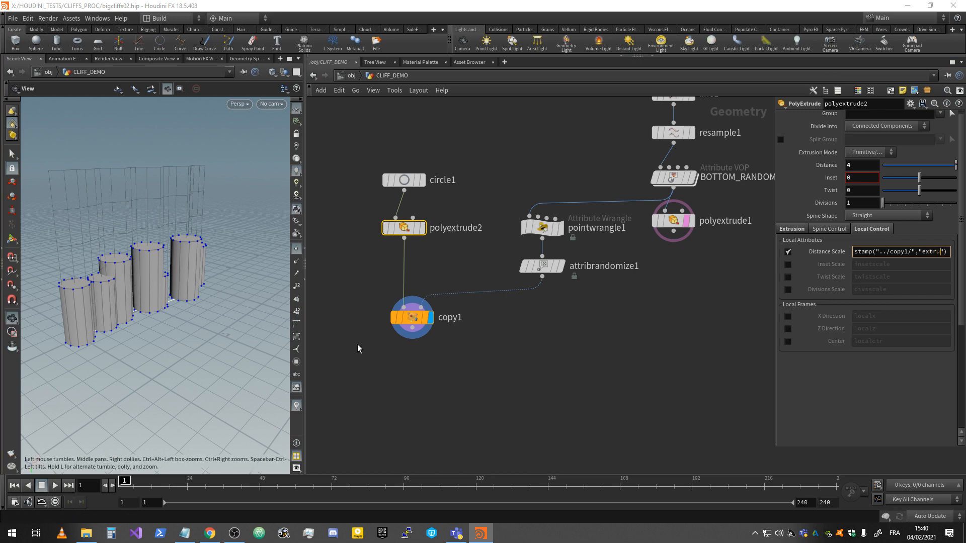
Step: Check the variable name on copy1 and add a default value of 1 to polyextrude2's Distance Scale stamp expression
{"action": "left_click", "coordinate": [411, 317]}
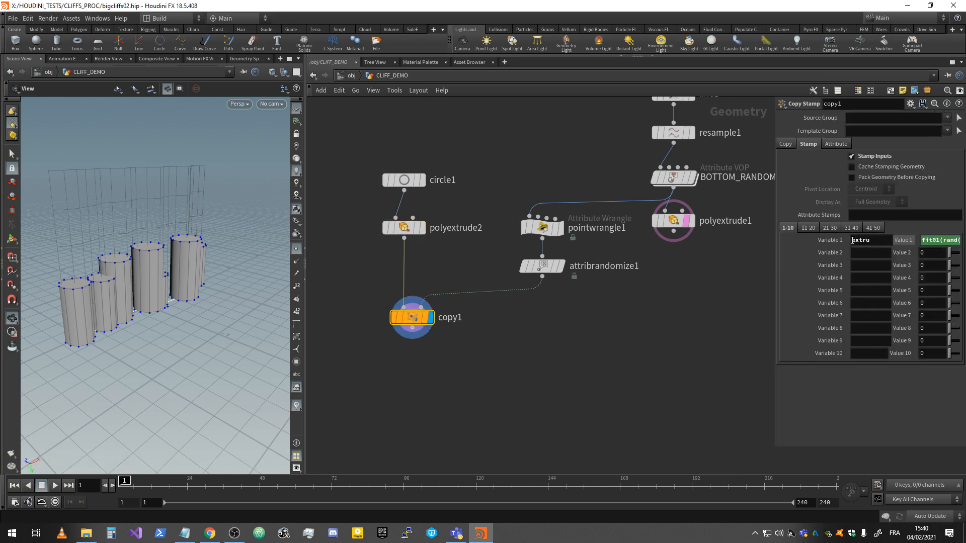
{"action": "left_click", "coordinate": [404, 228]}
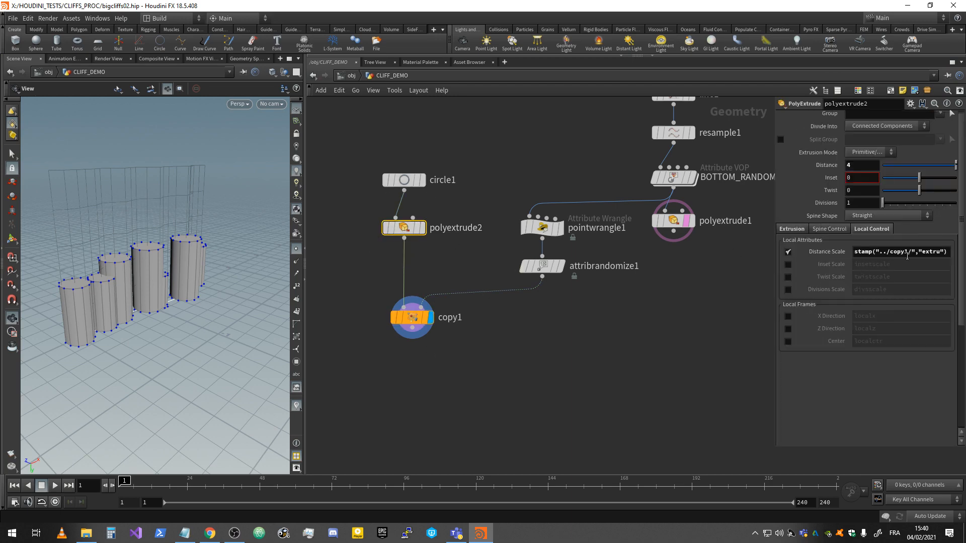
{"action": "left_click", "coordinate": [945, 251]}
{"action": "key", "text": "Right"}
{"action": "type", "text": ",1"}
{"action": "key", "text": "Return"}
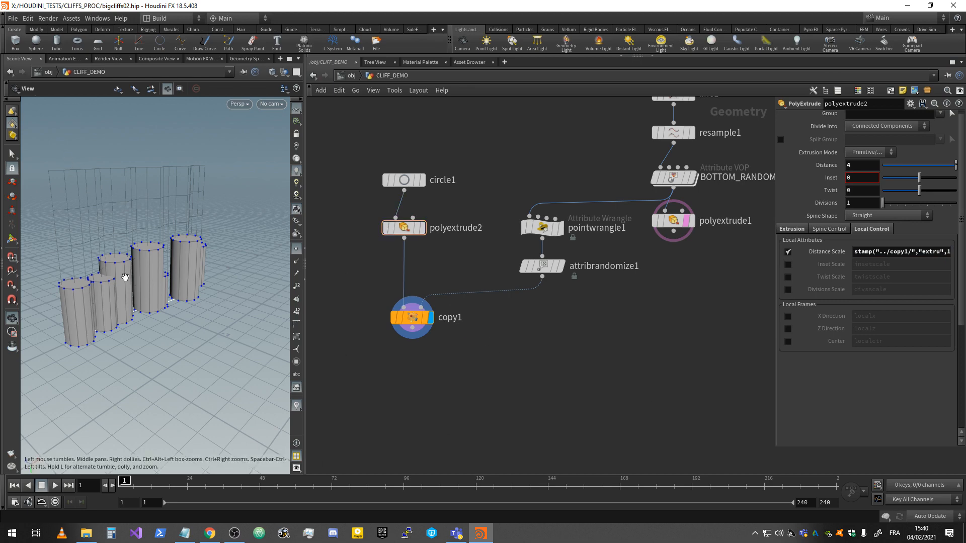
{"action": "mouse_move", "coordinate": [126, 278]}
{"action": "left_mouse_down"}
{"action": "mouse_move", "coordinate": [168, 289]}
{"action": "mouse_move", "coordinate": [162, 296]}
{"action": "left_mouse_up"}
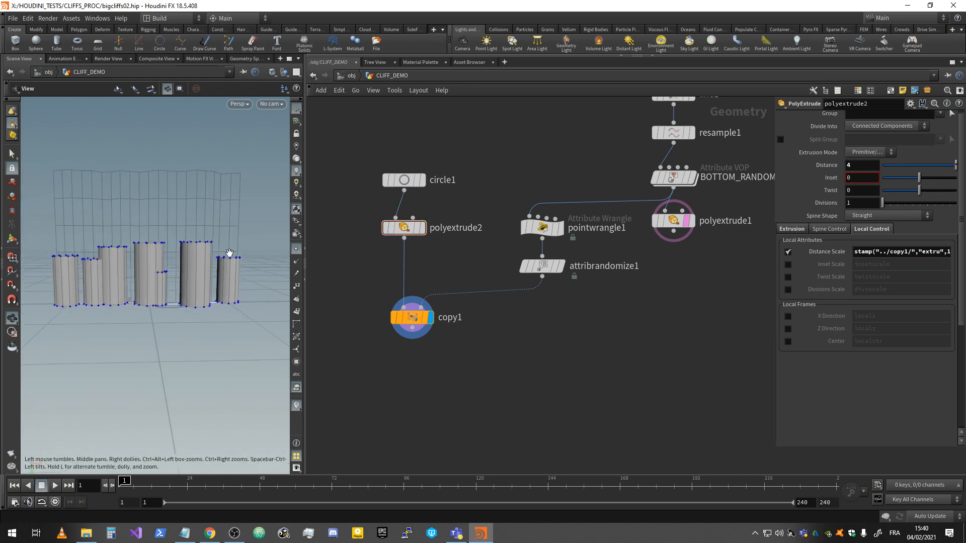
{"action": "mouse_move", "coordinate": [151, 254]}
{"action": "left_mouse_down"}
{"action": "mouse_move", "coordinate": [163, 259]}
{"action": "mouse_move", "coordinate": [148, 272]}
{"action": "left_mouse_up"}
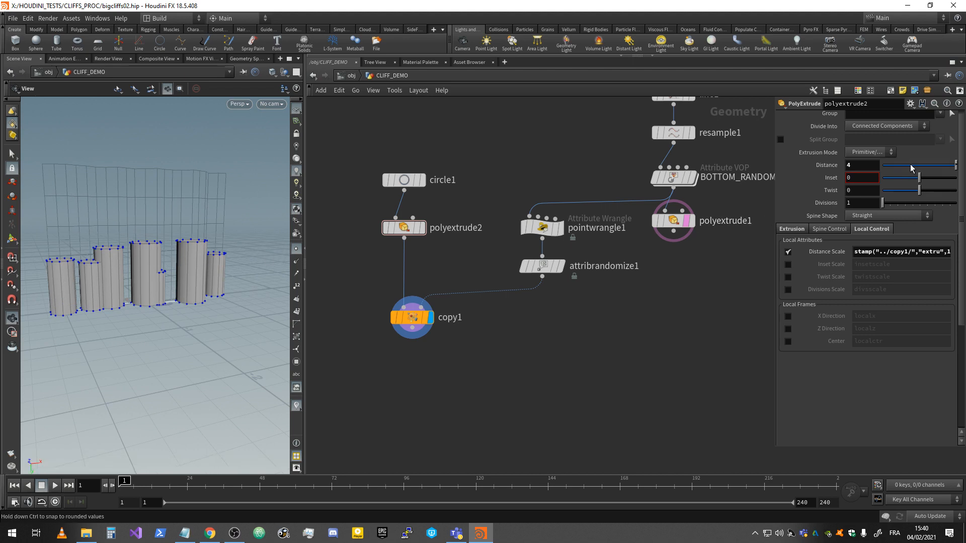
Step: Examine copy1's full Value 1 expression and compare it with the Distance Scale expression on polyextrude2
{"action": "left_click", "coordinate": [411, 318]}
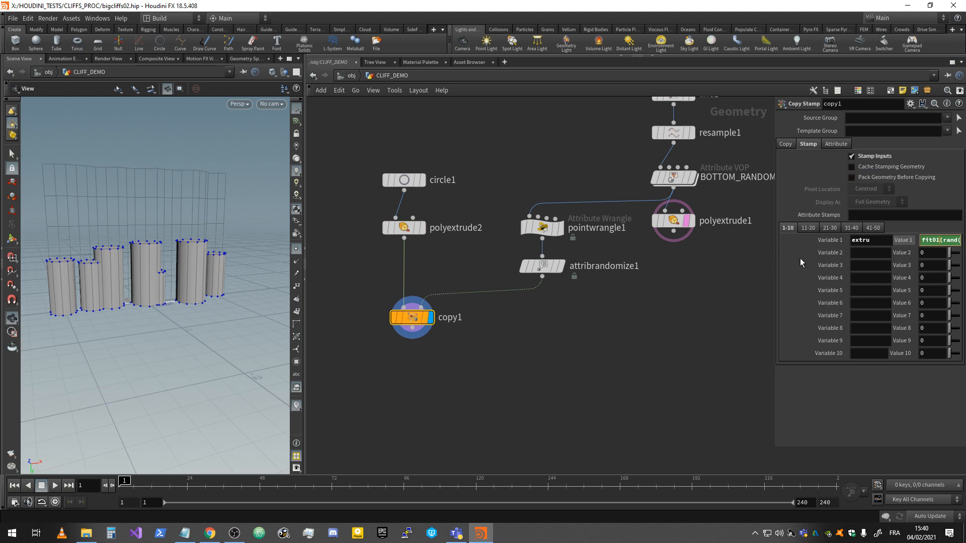
{"action": "key", "text": "Right"}
{"action": "key", "text": "Right"}
{"action": "key", "text": "Right"}
{"action": "key", "text": "Right"}
{"action": "key", "text": "Right"}
{"action": "key", "text": "Right"}
{"action": "key", "text": "Right"}
{"action": "key", "text": "Right"}
{"action": "key", "text": "Right"}
{"action": "key", "text": "Right"}
{"action": "key", "text": "Right"}
{"action": "key", "text": "Right"}
{"action": "key", "text": "Right"}
{"action": "key", "text": "Right"}
{"action": "key", "text": "Right"}
{"action": "key", "text": "Right"}
{"action": "key", "text": "Right"}
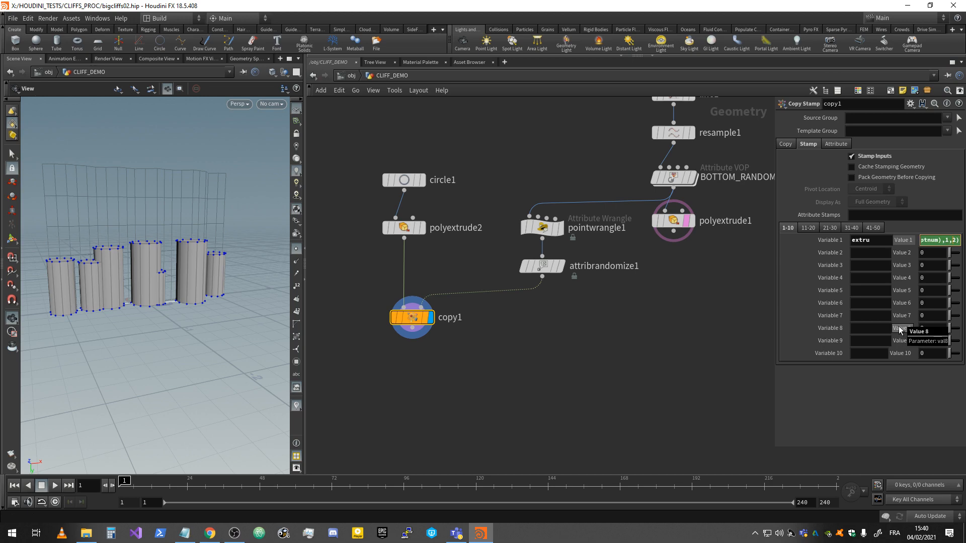
{"action": "type", "text": "1"}
{"action": "left_click", "coordinate": [619, 320]}
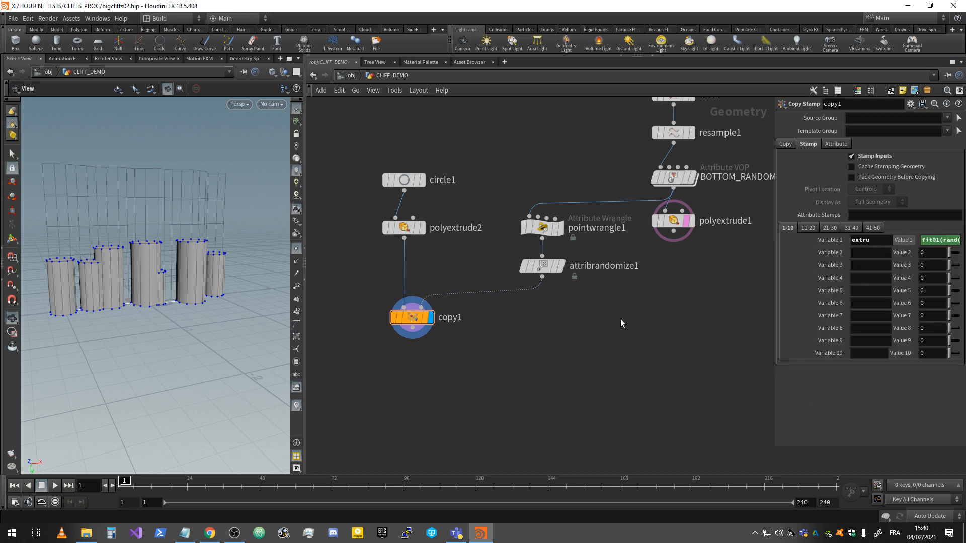
{"action": "left_click", "coordinate": [404, 228]}
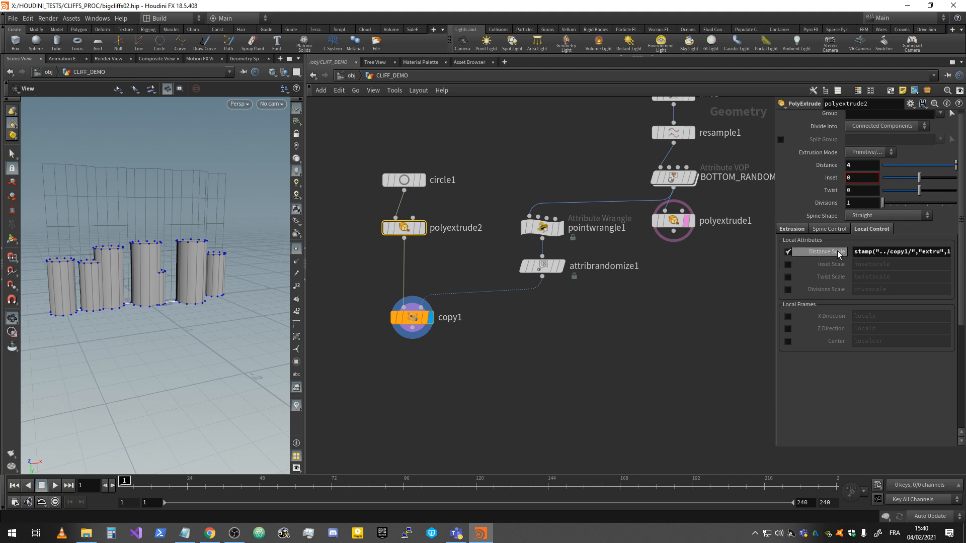
Step: Close the stamp("../copy1/","extru",1) expression with a parenthesis and move it from polyextrude2's Distance Scale to its Distance parameter
{"action": "left_click", "coordinate": [887, 251]}
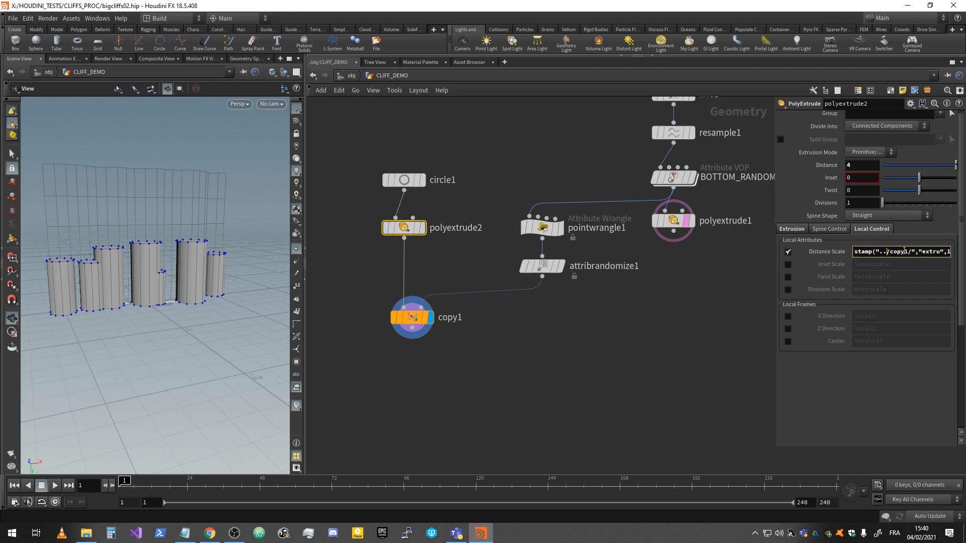
{"action": "key", "text": "End"}
{"action": "type", "text": ")"}
{"action": "key", "text": "Return"}
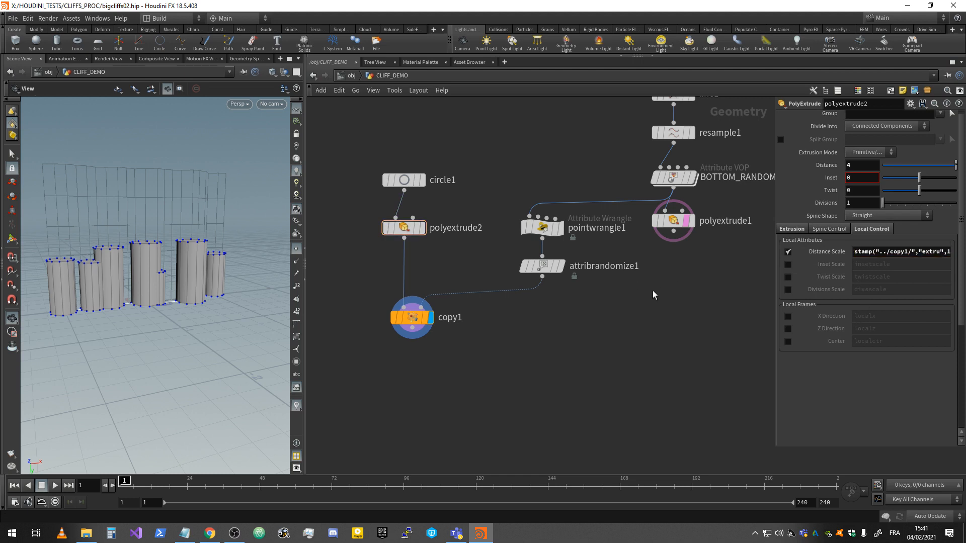
{"action": "double_click", "coordinate": [881, 252]}
{"action": "key", "text": "ctrl+x"}
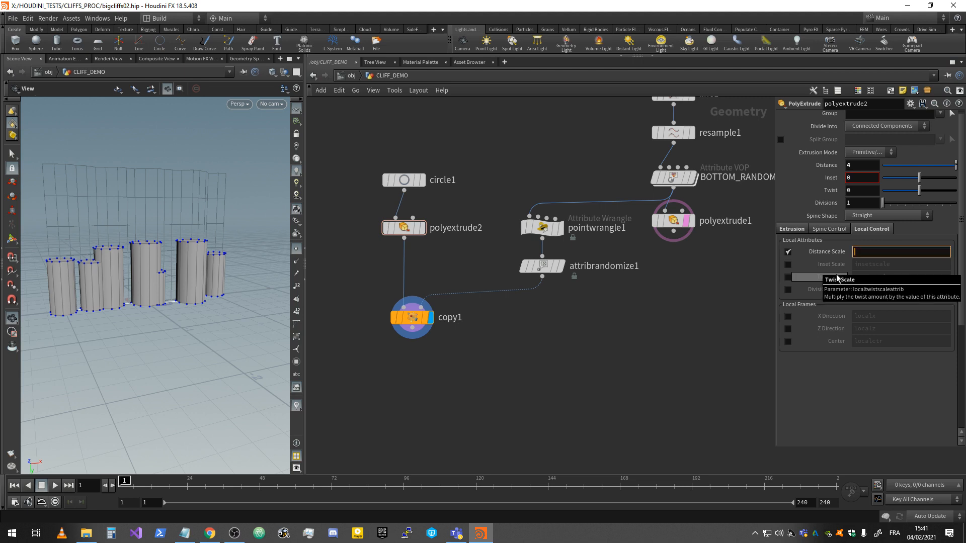
{"action": "left_click_drag", "start_coordinate": [854, 165], "coordinate": [804, 189]}
{"action": "key", "text": "ctrl+v"}
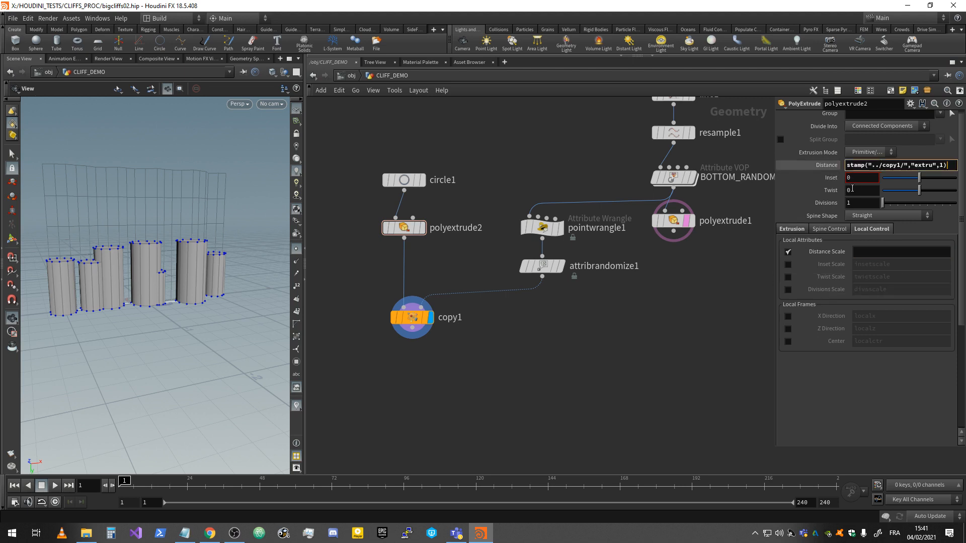
{"action": "key", "text": "Return"}
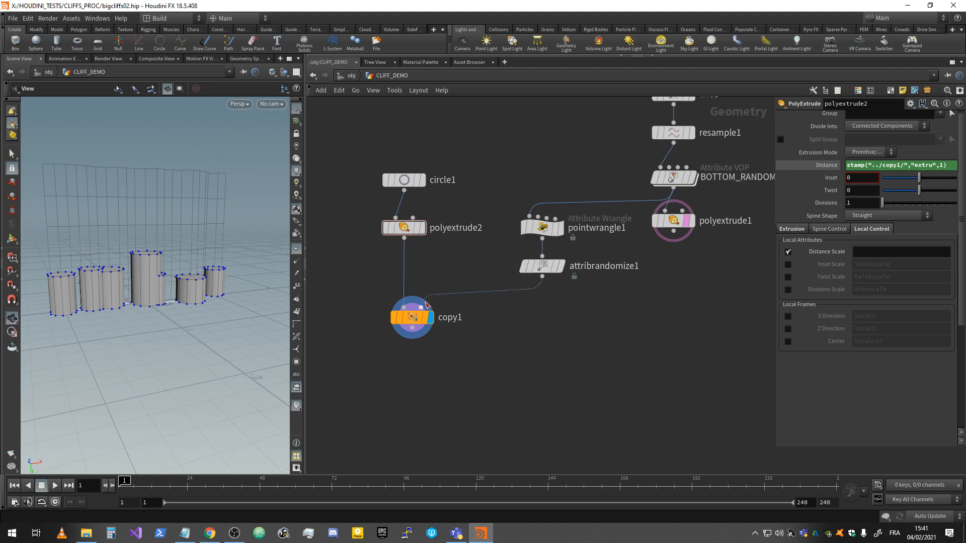
Step: Set the upper limit of the fit01 expression in copy1's Value 1 to 2
{"action": "left_click", "coordinate": [410, 318]}
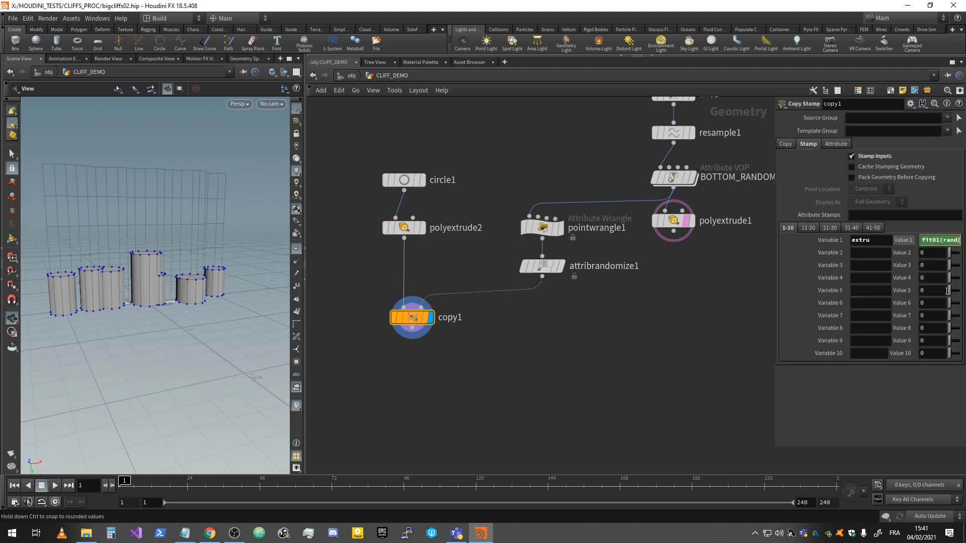
{"action": "key", "text": "Right"}
{"action": "key", "text": "Right"}
{"action": "key", "text": "Right"}
{"action": "key", "text": "Right"}
{"action": "key", "text": "Right"}
{"action": "key", "text": "Right"}
{"action": "key", "text": "Right"}
{"action": "key", "text": "Right"}
{"action": "key", "text": "Right"}
{"action": "key", "text": "Right"}
{"action": "key", "text": "Right"}
{"action": "key", "text": "Right"}
{"action": "key", "text": "Right"}
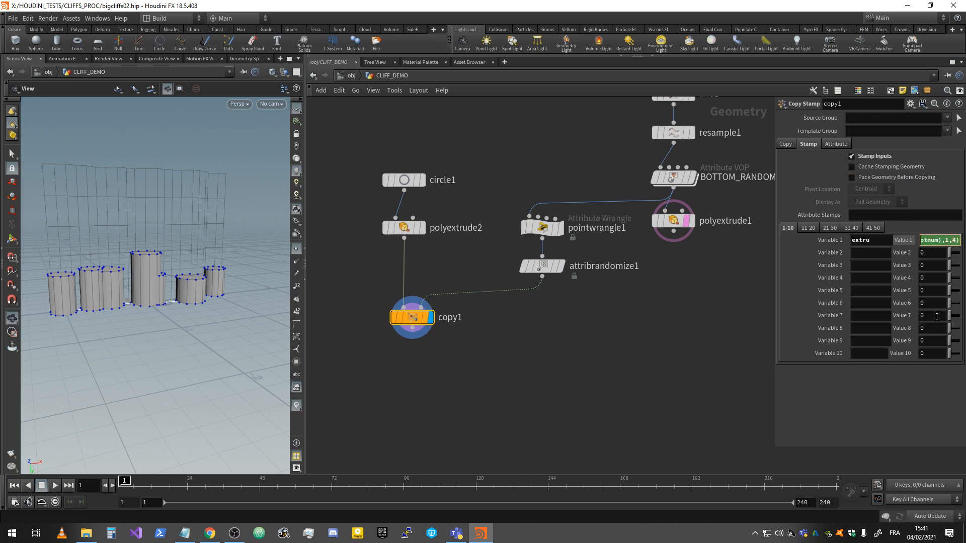
{"action": "key", "text": "Right"}
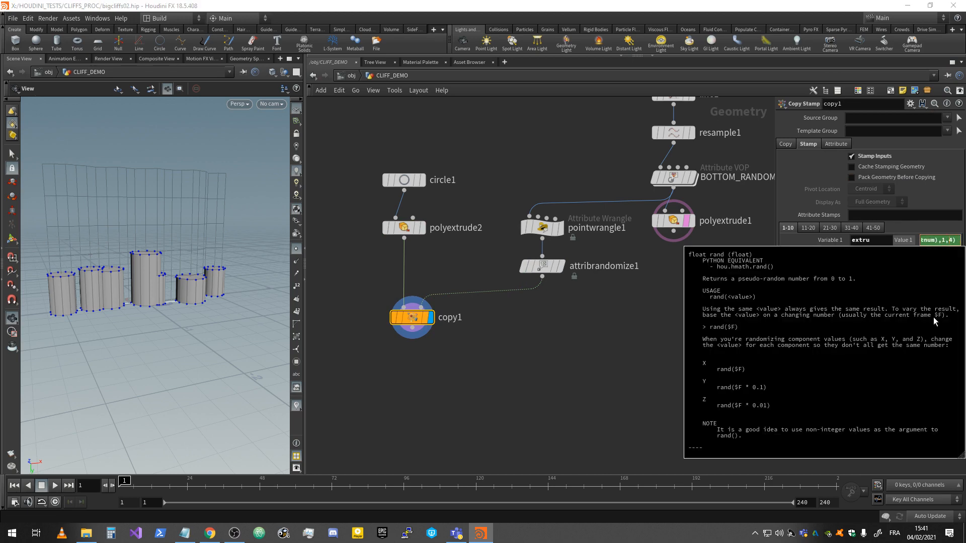
{"action": "key", "text": "BackSpace"}
{"action": "type", "text": "2"}
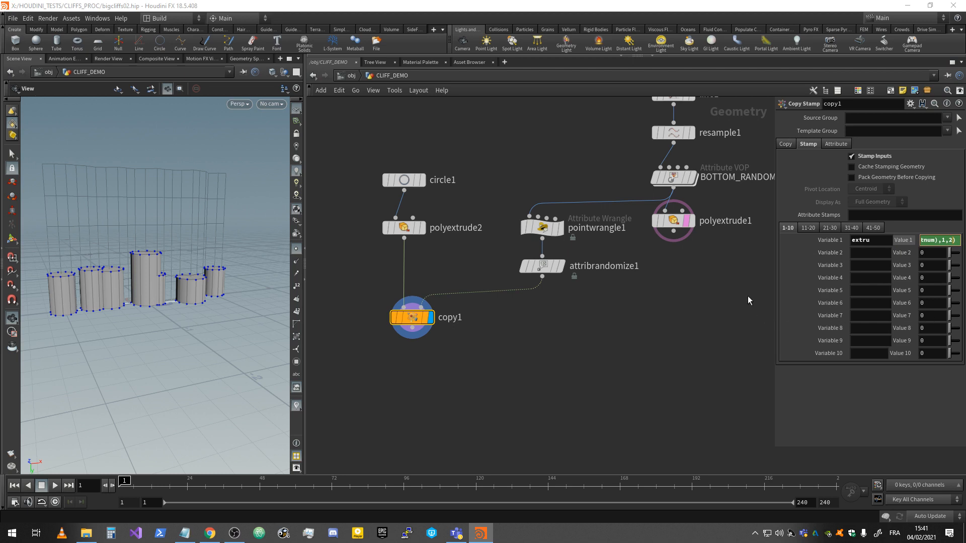
{"action": "key", "text": "Return"}
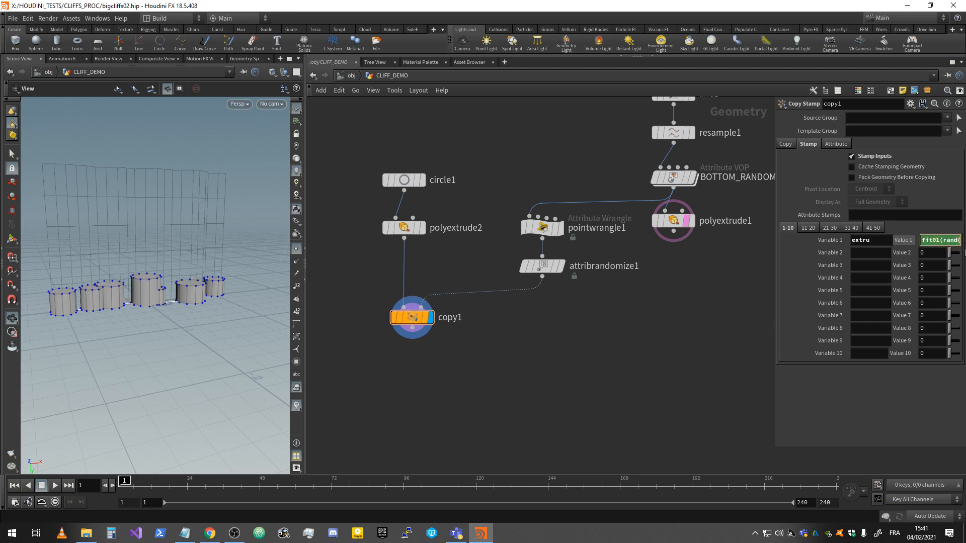
Step: Raise the upper limit of the fit01 range in copy1's Value 1 to make the columns much taller
{"action": "key", "text": "End"}
{"action": "key", "text": "Return"}
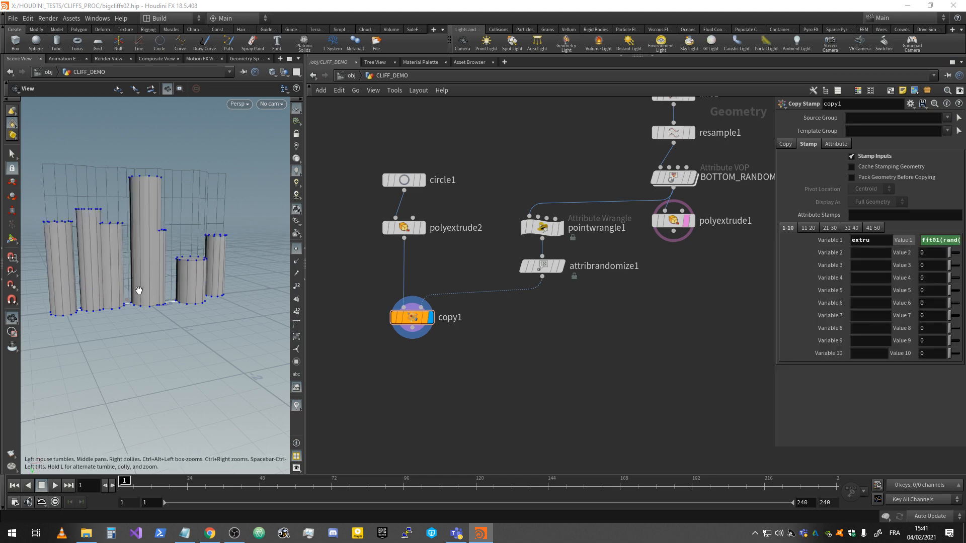
{"action": "left_click_drag", "start_coordinate": [138, 291], "coordinate": [121, 292]}
Step: Name copy1's Variable 2 segs and give Value 2 a copy of Value 1's fit01 random expression with the range 5,10
{"action": "left_click", "coordinate": [871, 253]}
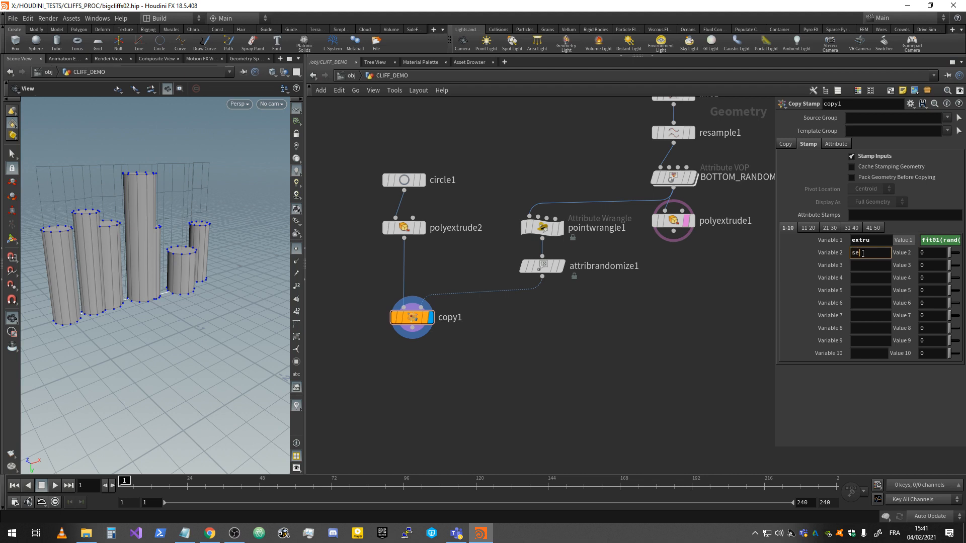
{"action": "key", "text": "Return"}
{"action": "left_click", "coordinate": [943, 250]}
{"action": "left_click", "coordinate": [941, 243]}
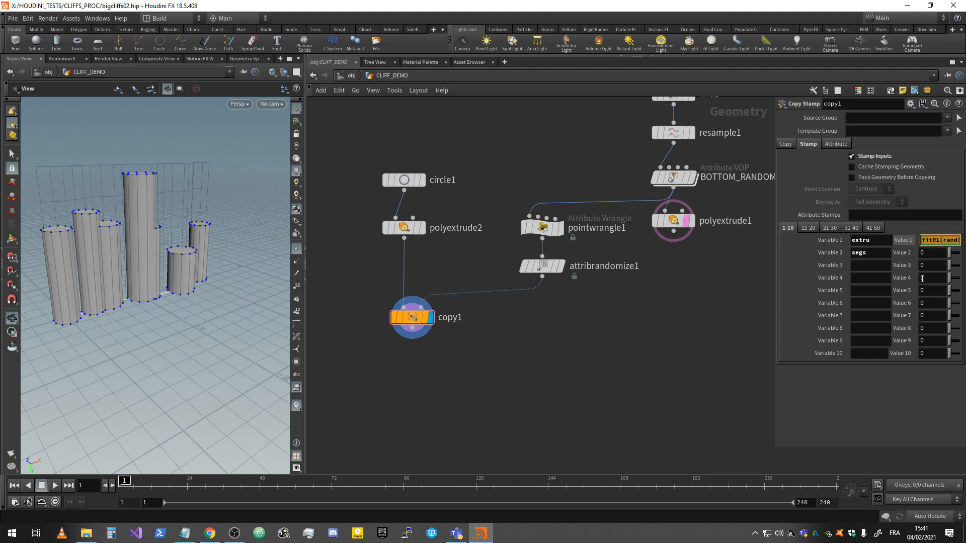
{"action": "left_click", "coordinate": [934, 253]}
{"action": "key", "text": "ctrl+v"}
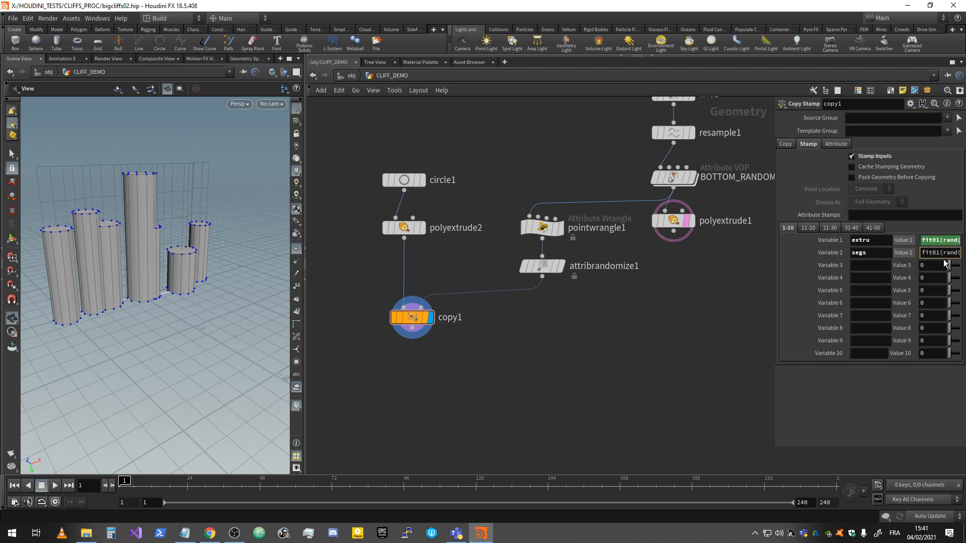
{"action": "left_click_drag", "start_coordinate": [963, 252], "coordinate": [965, 252]}
{"action": "left_click", "coordinate": [952, 253]}
{"action": "type", "text": "5,10"}
{"action": "key", "text": "Return"}
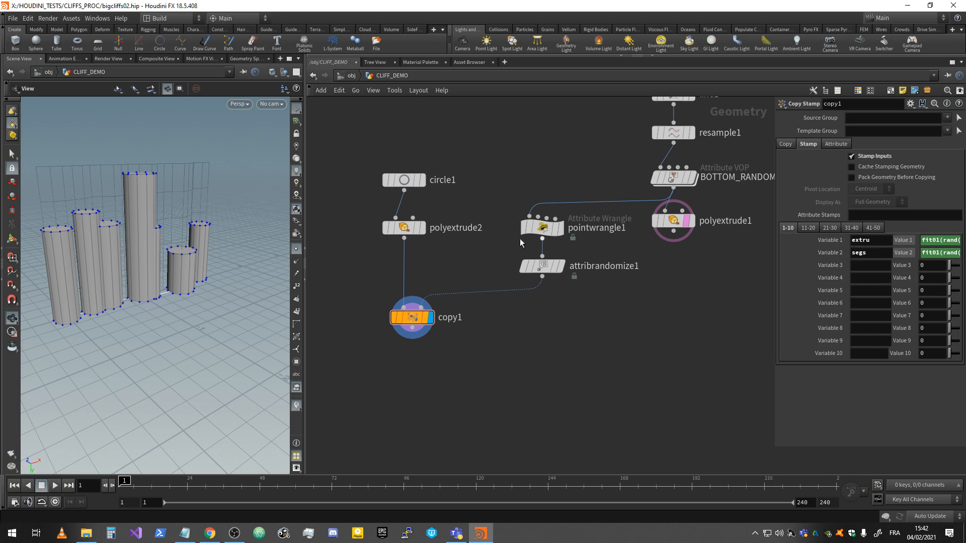
Step: Copy polyextrude2's Distance expression into circle1's Divisions, change it to stamp("../copy1/","segs",1), and inspect the column shapes
{"action": "left_click", "coordinate": [403, 227]}
{"action": "left_click_drag", "start_coordinate": [951, 166], "coordinate": [846, 165]}
{"action": "left_click", "coordinate": [404, 179]}
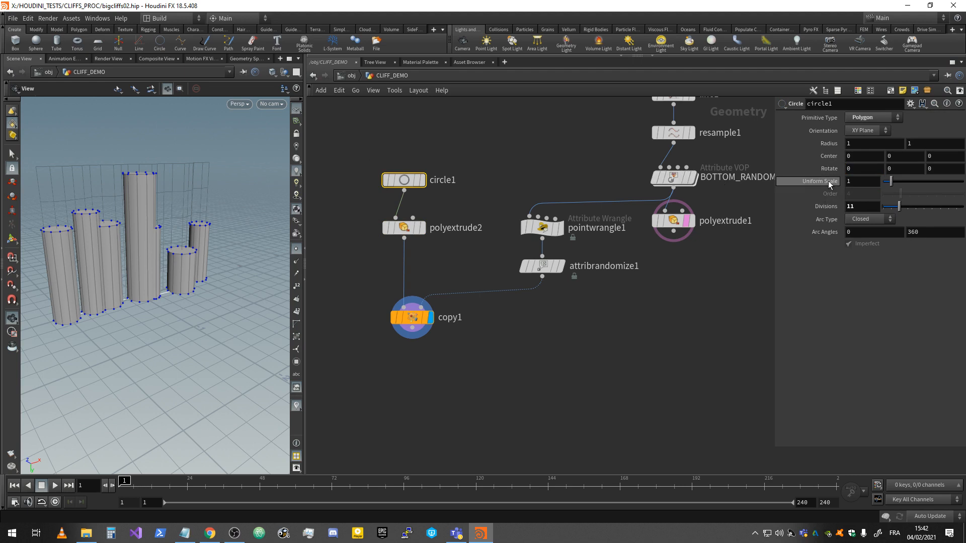
{"action": "left_click", "coordinate": [855, 207]}
{"action": "key", "text": "ctrl+v"}
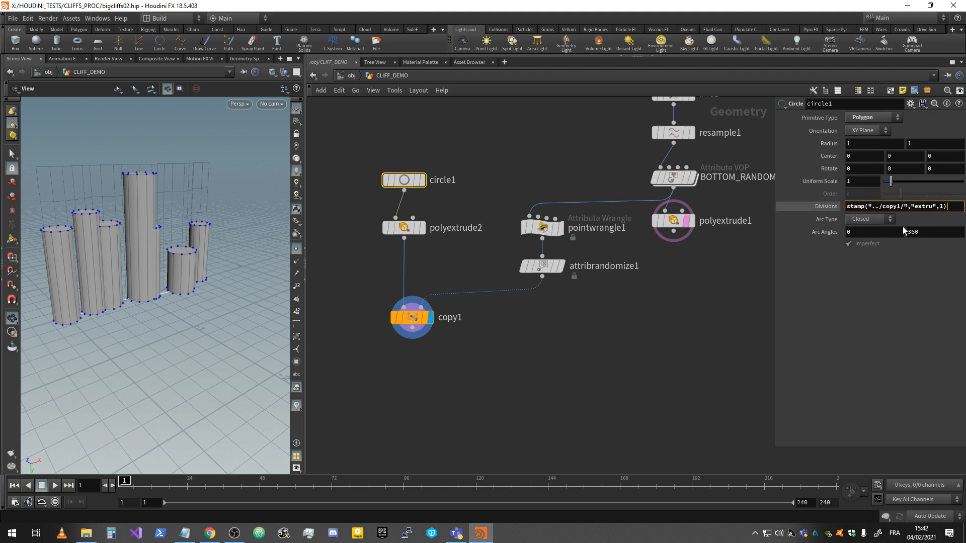
{"action": "left_click_drag", "start_coordinate": [933, 207], "coordinate": [915, 207]}
{"action": "type", "text": "segs"}
{"action": "key", "text": "Return"}
{"action": "left_click_drag", "start_coordinate": [255, 297], "coordinate": [146, 284]}
{"action": "scroll", "coordinate": [180, 255], "scroll_direction": "up", "scroll_amount": 3}
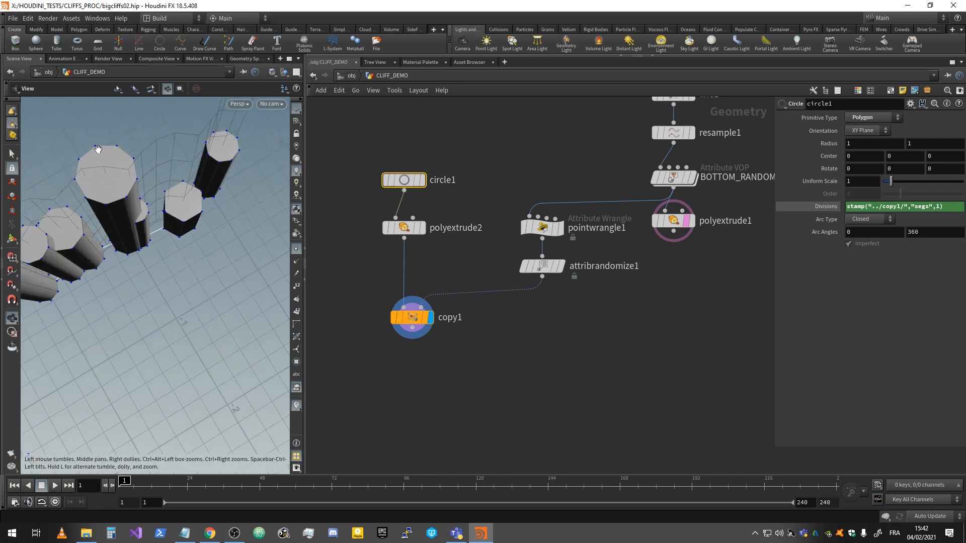
{"action": "left_click_drag", "start_coordinate": [114, 209], "coordinate": [180, 265]}
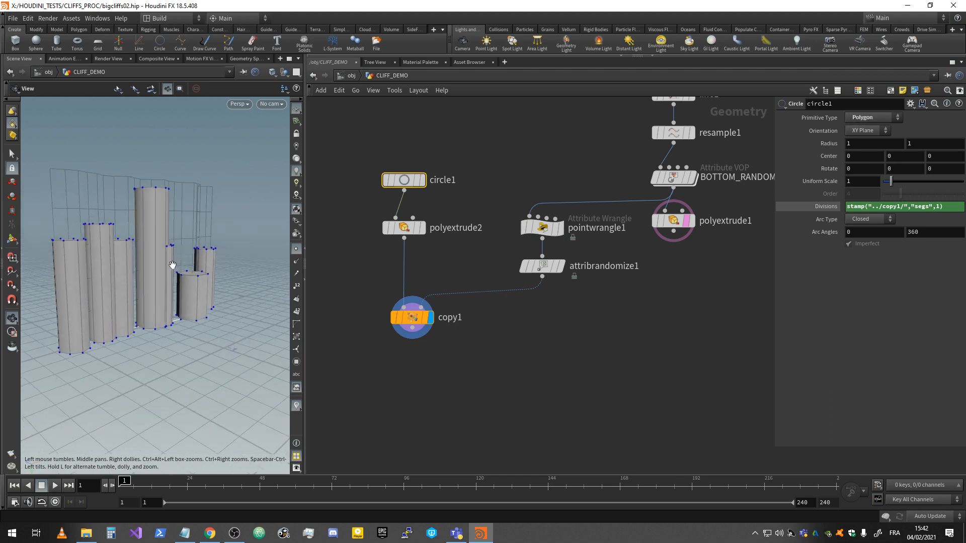
Step: Move copy1 slightly down in the network and raise the pscale Max Value on attribrandomize1 to 0.31
{"action": "scroll", "coordinate": [688, 289], "scroll_direction": "down", "scroll_amount": 2}
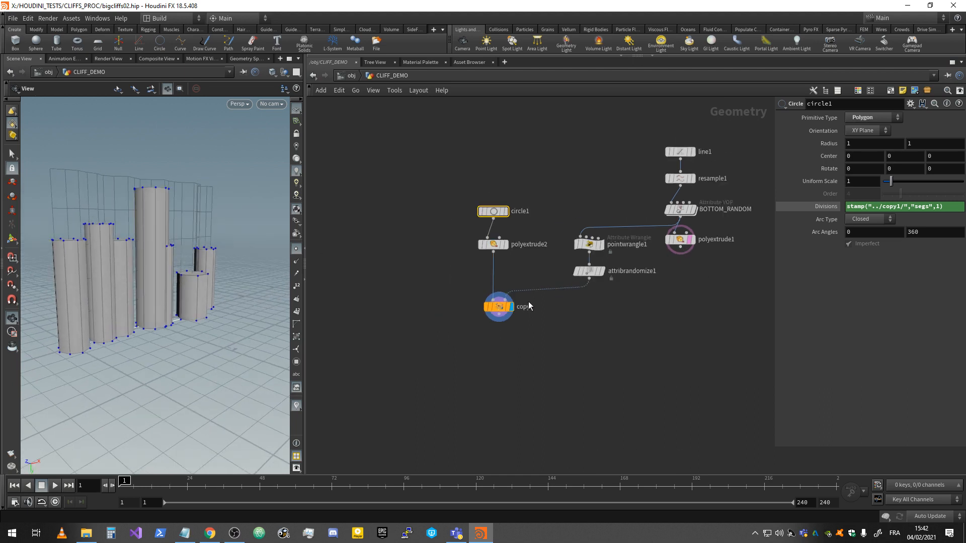
{"action": "left_click_drag", "start_coordinate": [507, 299], "coordinate": [507, 316]}
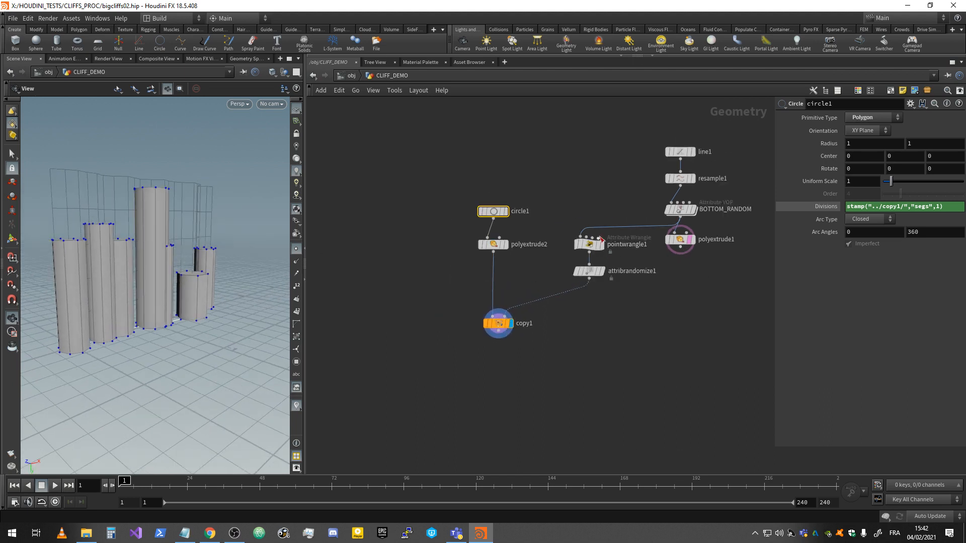
{"action": "left_click", "coordinate": [594, 271]}
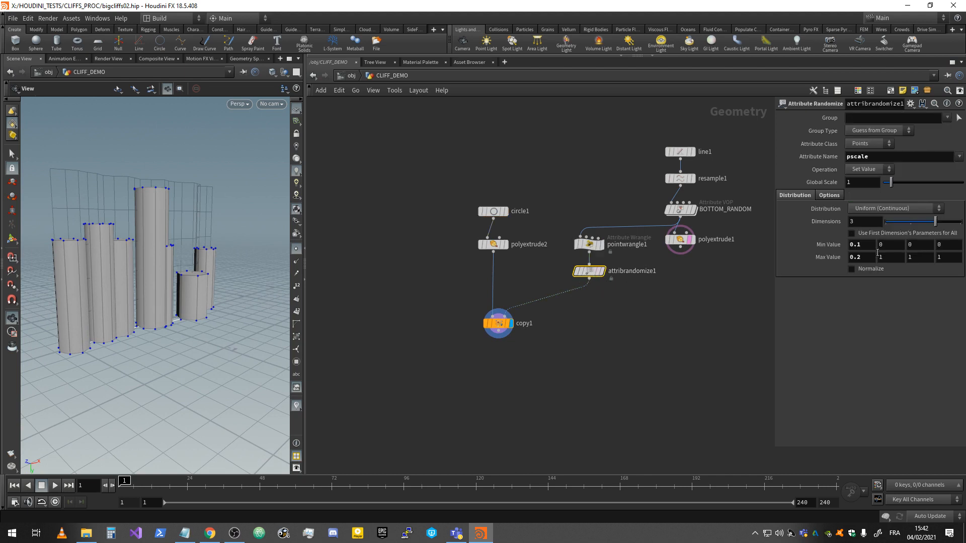
{"action": "mouse_move", "coordinate": [861, 244]}
{"action": "middle_mouse_down"}
{"action": "mouse_move", "coordinate": [881, 246]}
{"action": "mouse_move", "coordinate": [842, 246]}
{"action": "mouse_move", "coordinate": [863, 245]}
{"action": "mouse_move", "coordinate": [872, 259]}
{"action": "middle_mouse_up"}
{"action": "left_click_drag", "start_coordinate": [229, 283], "coordinate": [200, 276]}
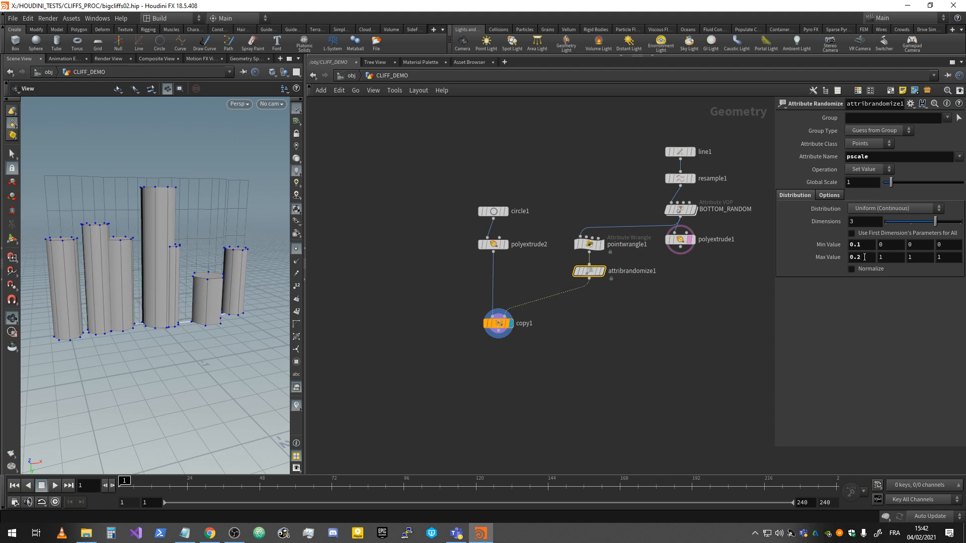
{"action": "middle_click_drag", "start_coordinate": [865, 257], "coordinate": [922, 269]}
Step: Set the upper limit of the fit01 range in copy1's Value 1 to 8
{"action": "left_click", "coordinate": [493, 244]}
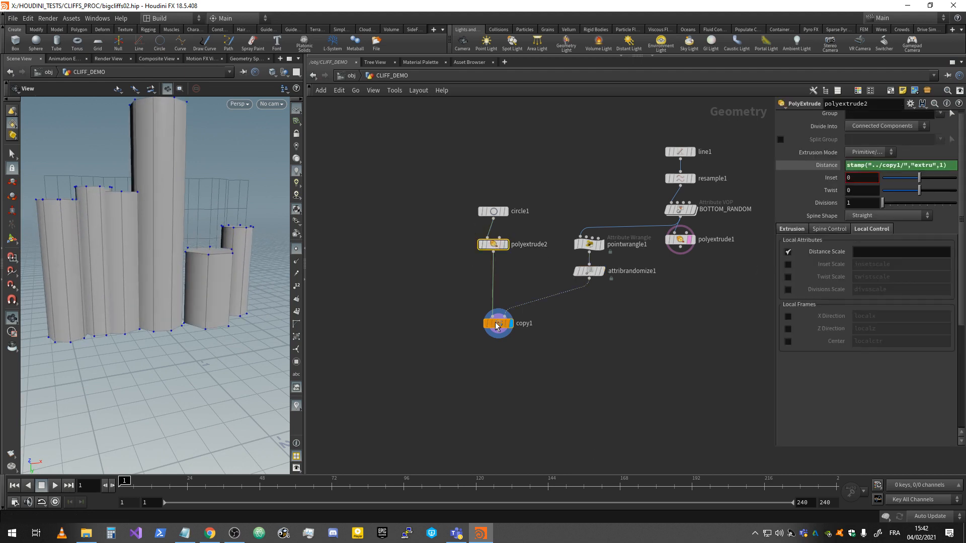
{"action": "left_click", "coordinate": [496, 325]}
{"action": "left_click", "coordinate": [951, 243]}
{"action": "key", "text": "Right"}
{"action": "key", "text": "Right"}
{"action": "key", "text": "Right"}
{"action": "key", "text": "Right"}
{"action": "key", "text": "Right"}
{"action": "key", "text": "Right"}
{"action": "key", "text": "Right"}
{"action": "key", "text": "Right"}
{"action": "key", "text": "Right"}
{"action": "key", "text": "Right"}
{"action": "key", "text": "Right"}
{"action": "key", "text": "Right"}
{"action": "key", "text": "Right"}
{"action": "key", "text": "Right"}
{"action": "key", "text": "Right"}
{"action": "key", "text": "Right"}
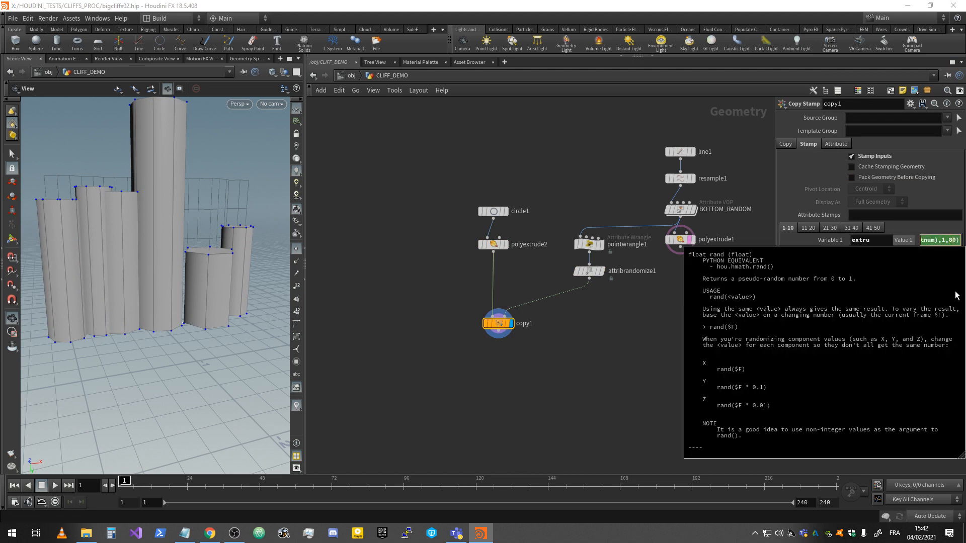
{"action": "key", "text": "Delete"}
{"action": "key", "text": "Return"}
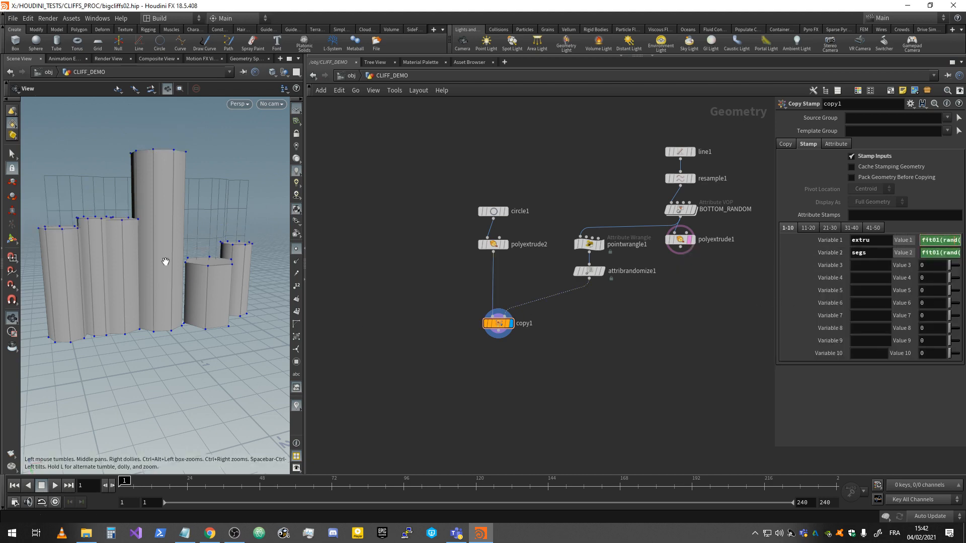
{"action": "mouse_move", "coordinate": [164, 261]}
{"action": "left_mouse_down"}
{"action": "mouse_move", "coordinate": [156, 274]}
{"action": "mouse_move", "coordinate": [164, 257]}
{"action": "mouse_move", "coordinate": [151, 248]}
{"action": "left_mouse_up"}
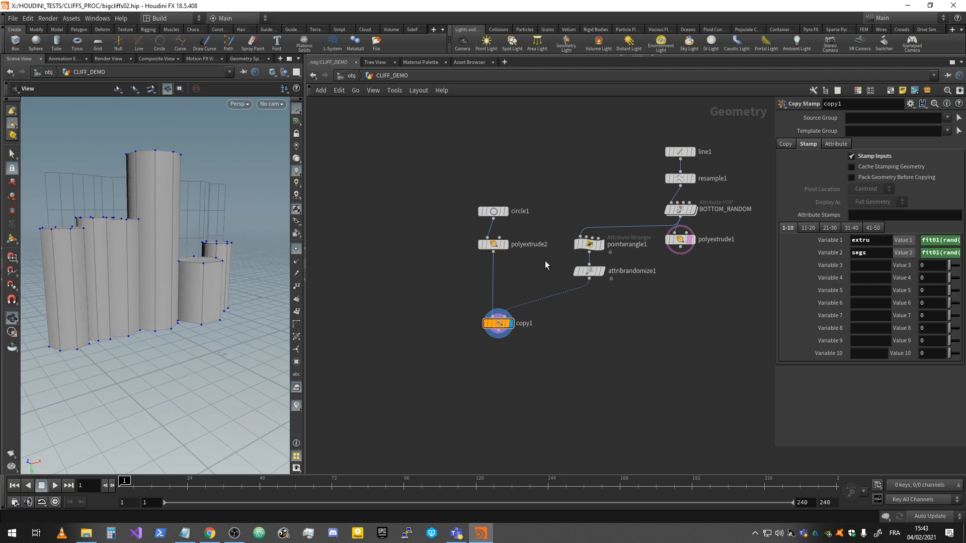
Step: Move copy1 further down to make room below attribrandomize1 and display attribrandomize1's points in the viewport
{"action": "left_click", "coordinate": [590, 271]}
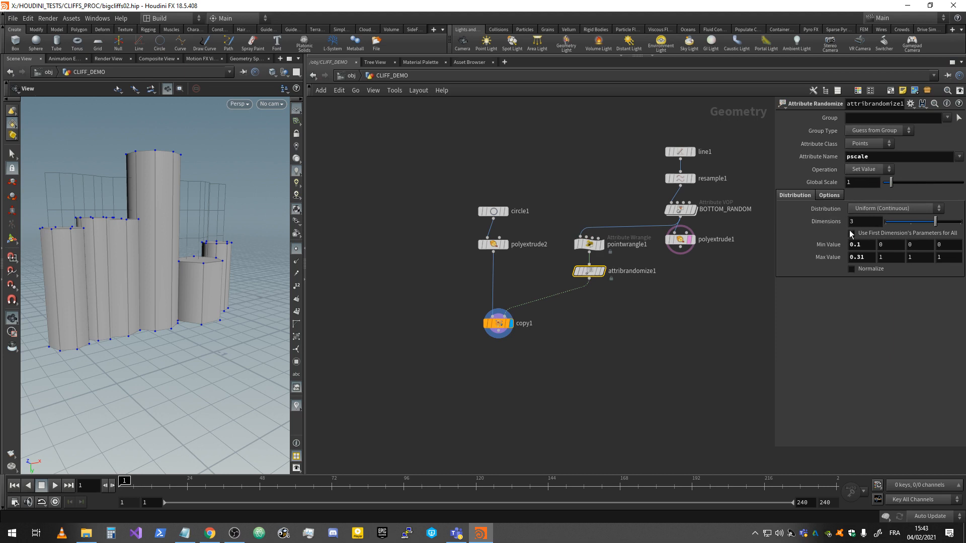
{"action": "left_click", "coordinate": [571, 255]}
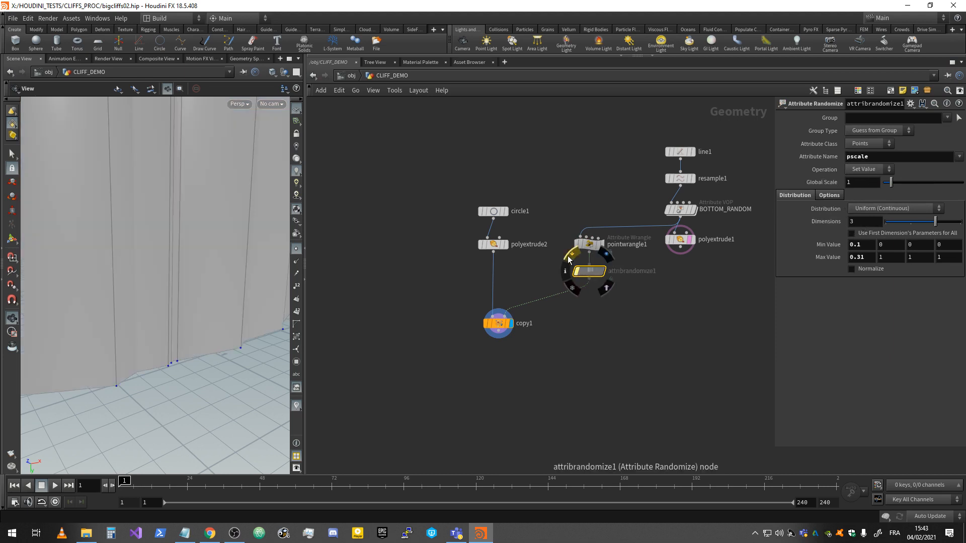
{"action": "left_click", "coordinate": [570, 256]}
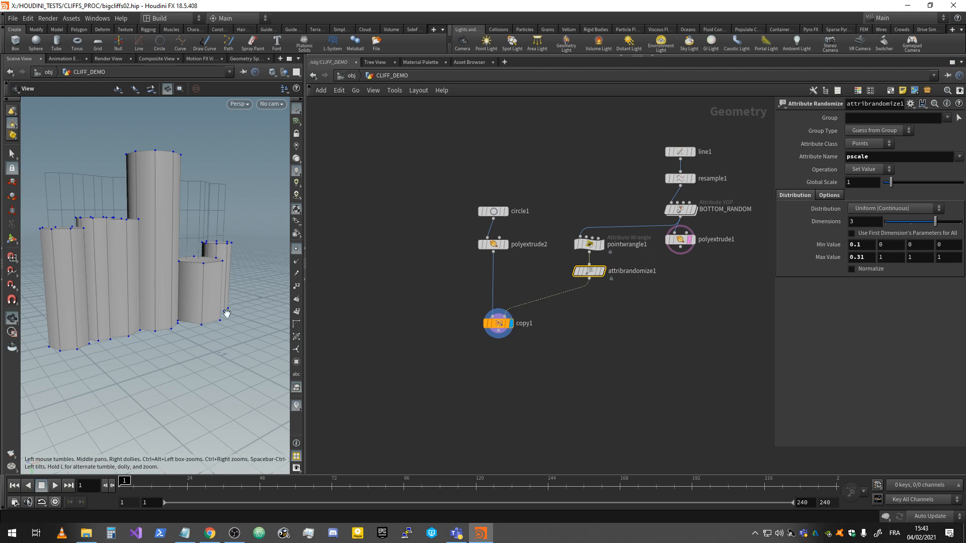
{"action": "left_click_drag", "start_coordinate": [499, 323], "coordinate": [499, 345]}
{"action": "left_click", "coordinate": [603, 272]}
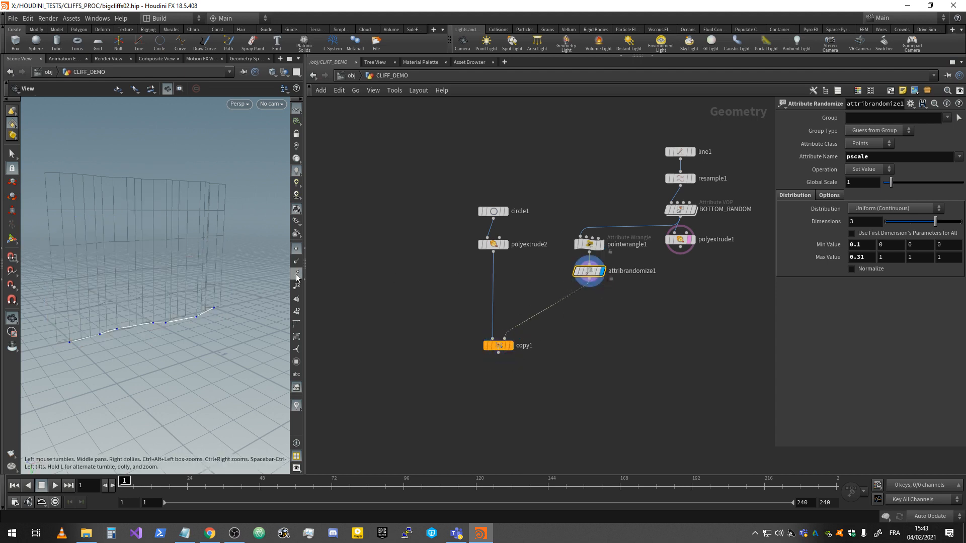
{"action": "left_click_drag", "start_coordinate": [123, 334], "coordinate": [157, 319]}
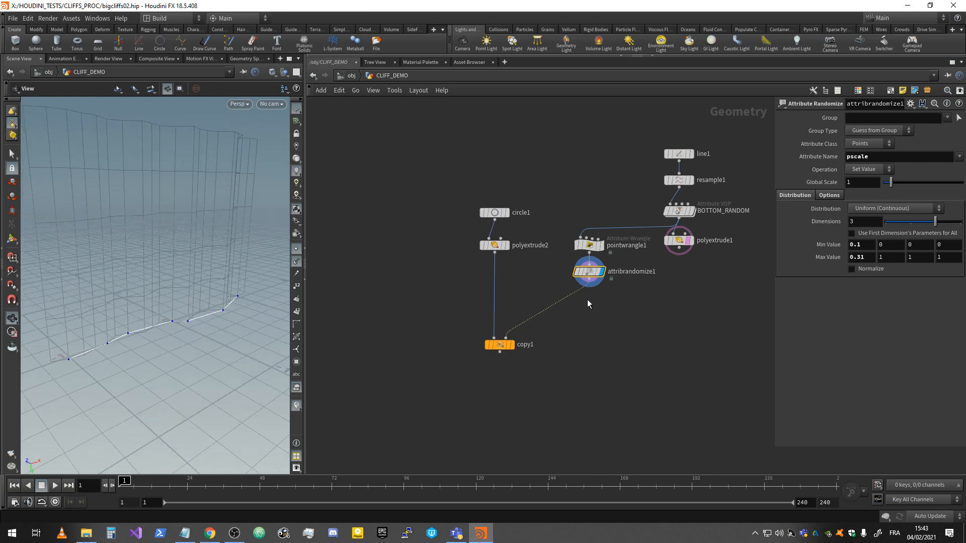
Step: Insert an Attribute Create node between attribrandomize1 and copy1, name its attribute N and set its Size to 3
{"action": "key", "text": "Tab"}
{"action": "type", "text": "attr"}
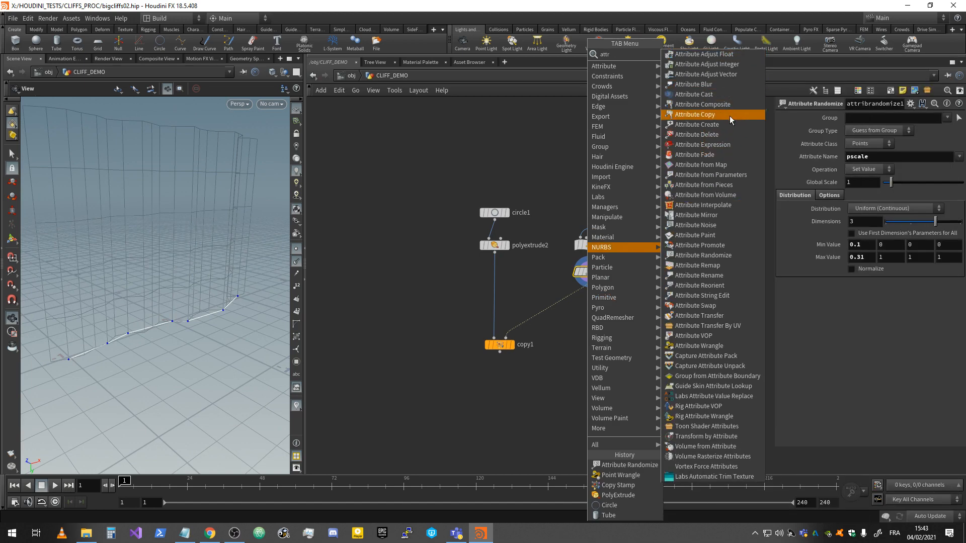
{"action": "left_click", "coordinate": [719, 125]}
{"action": "left_click", "coordinate": [579, 297]}
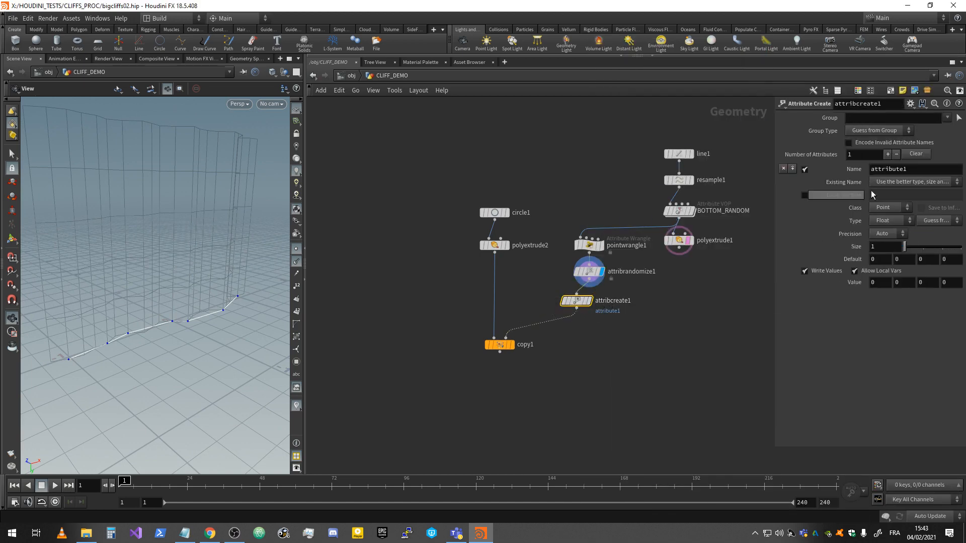
{"action": "left_click", "coordinate": [899, 169]}
{"action": "type", "text": "N"}
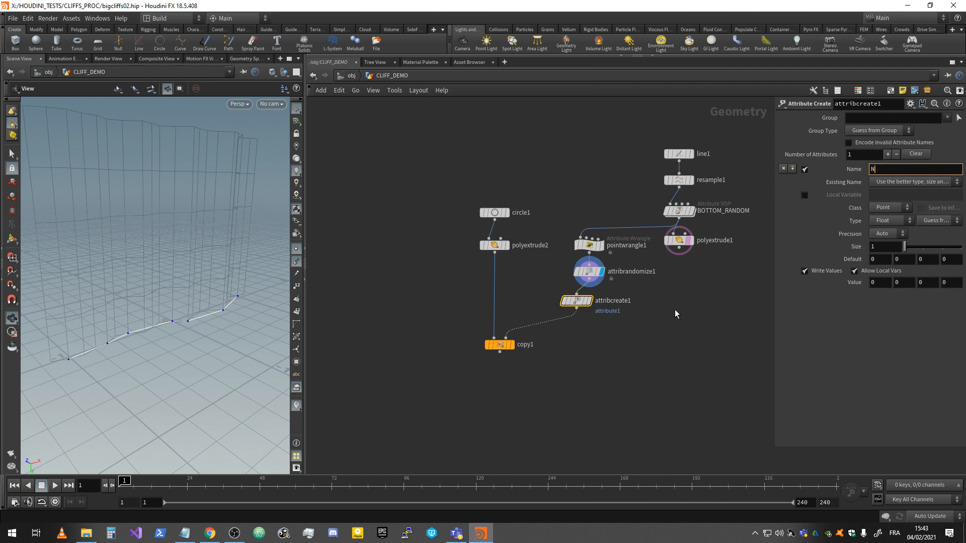
{"action": "key", "text": "Return"}
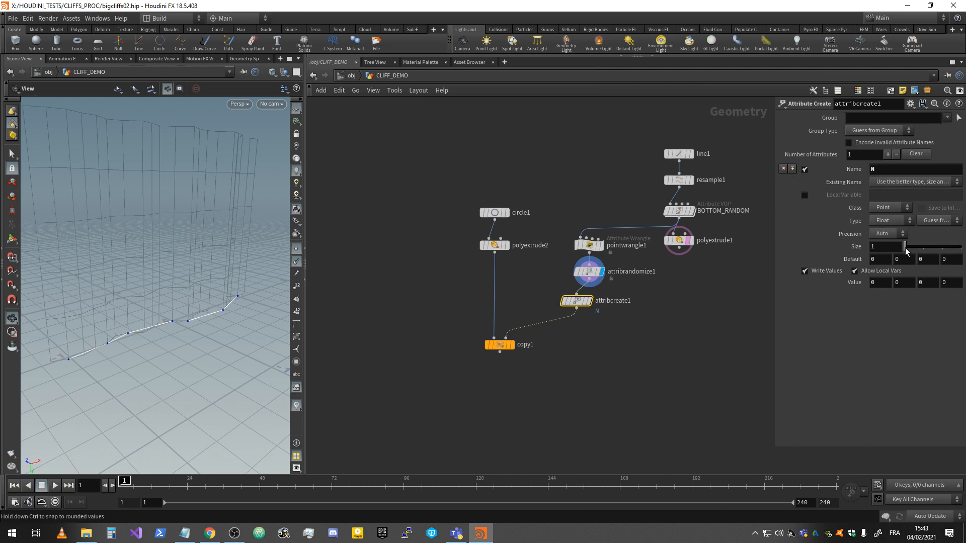
{"action": "left_click_drag", "start_coordinate": [906, 250], "coordinate": [943, 248]}
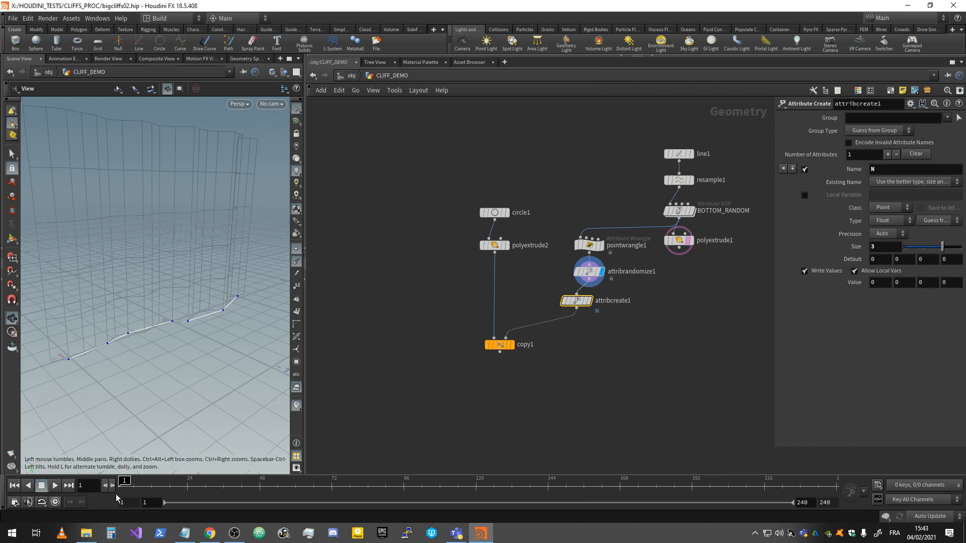
Step: Display copy1, try a Z value of -2.7 for N on attribcreate1, and reset it to 0
{"action": "left_click", "coordinate": [512, 345]}
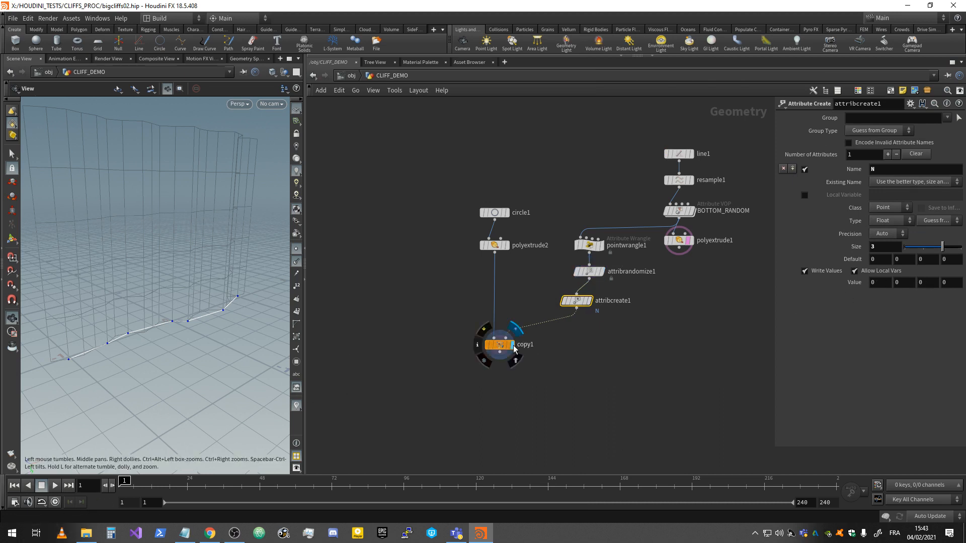
{"action": "middle_click_drag", "start_coordinate": [885, 283], "coordinate": [805, 285]}
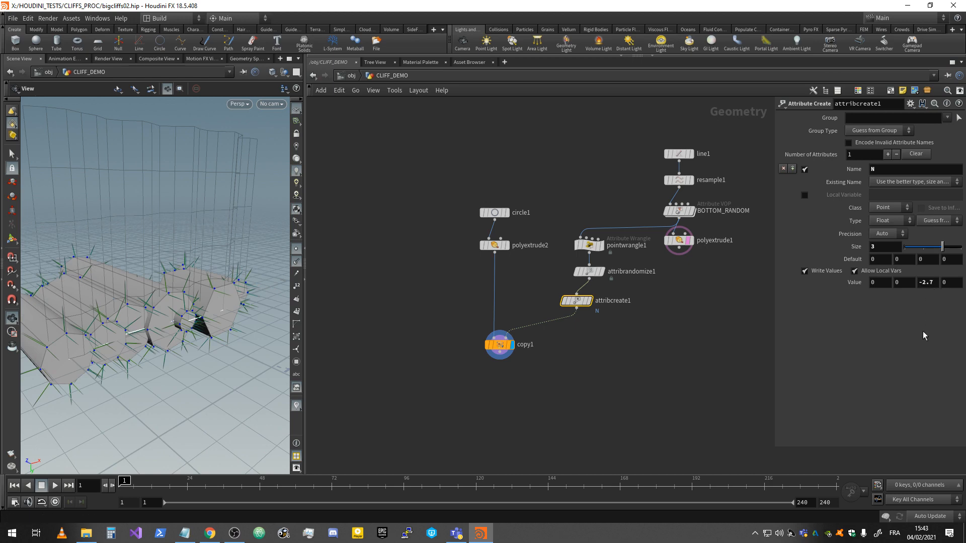
{"action": "double_click", "coordinate": [929, 280]}
{"action": "type", "text": "0"}
{"action": "key", "text": "Return"}
Step: Set the Y value of N on attribcreate1 to 1 and inspect the copied columns
{"action": "double_click", "coordinate": [900, 282]}
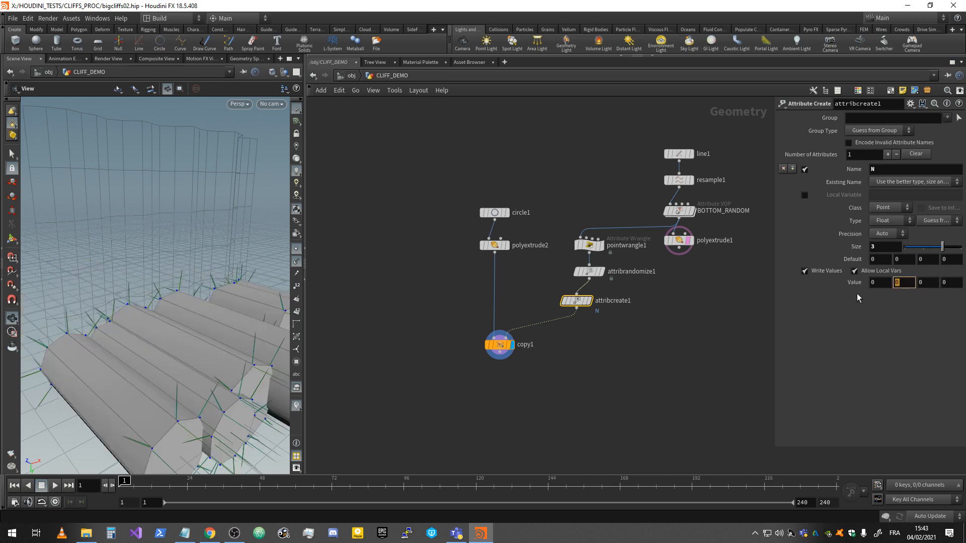
{"action": "type", "text": "1"}
{"action": "key", "text": "Return"}
{"action": "scroll", "coordinate": [153, 322], "scroll_direction": "down", "scroll_amount": 4}
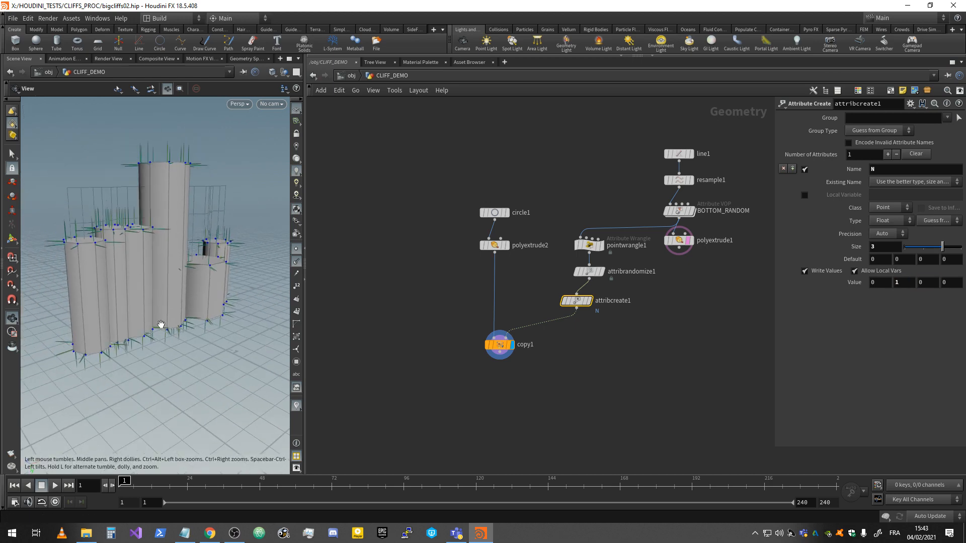
{"action": "left_click_drag", "start_coordinate": [173, 327], "coordinate": [317, 327]}
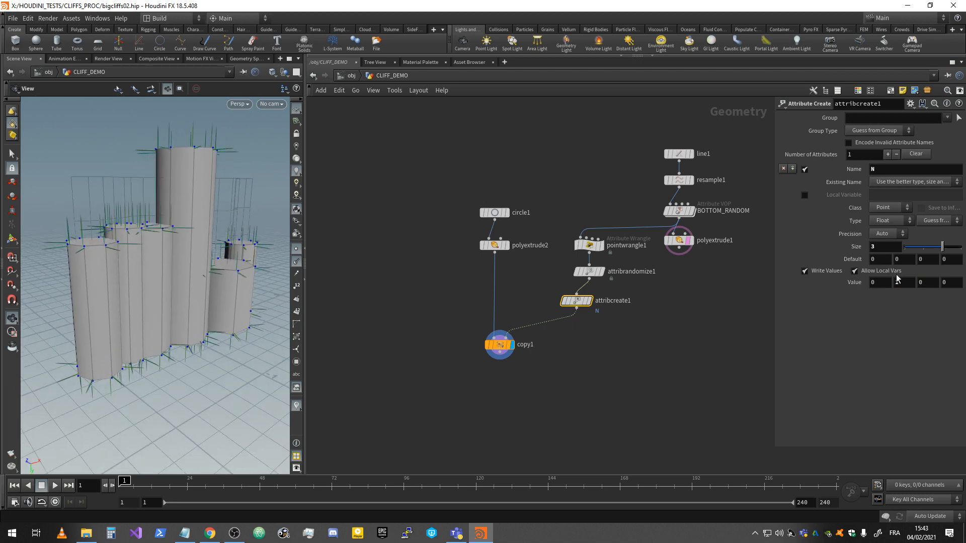
Step: Try X values of -0.6 and 0.2 for N, checking the columns and the point normals, and reset X to 0
{"action": "middle_click_drag", "start_coordinate": [898, 278], "coordinate": [639, 309]}
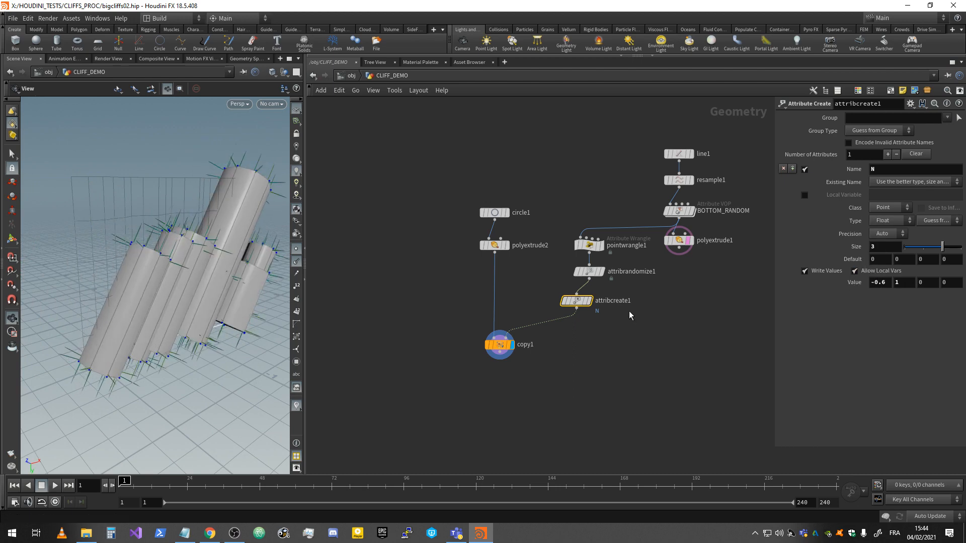
{"action": "left_click", "coordinate": [588, 301]}
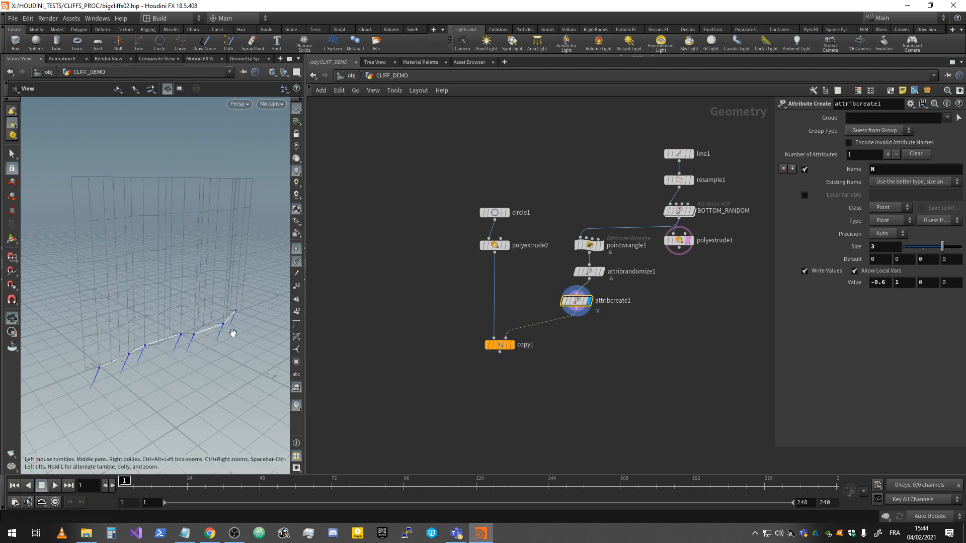
{"action": "mouse_move", "coordinate": [881, 283]}
{"action": "middle_mouse_down"}
{"action": "mouse_move", "coordinate": [898, 284]}
{"action": "mouse_move", "coordinate": [879, 286]}
{"action": "middle_mouse_up"}
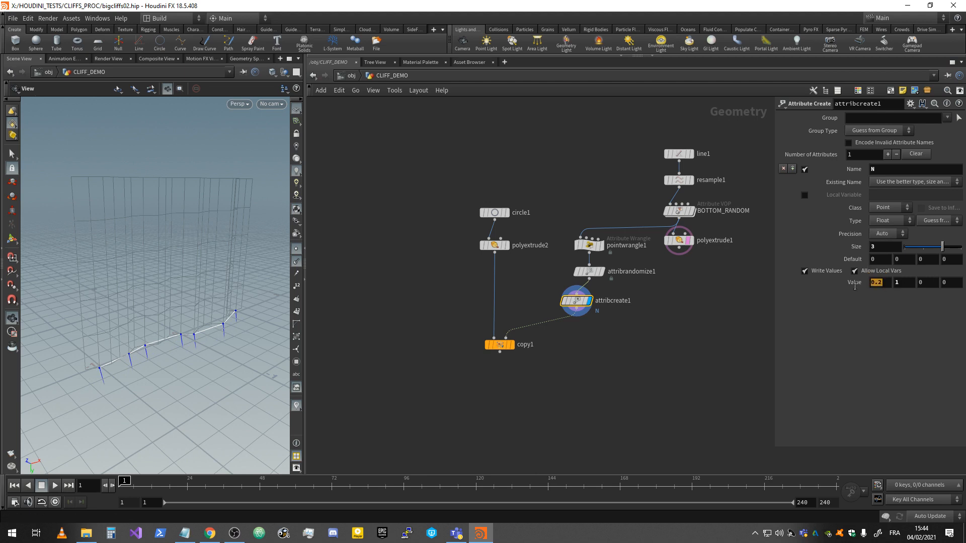
{"action": "type", "text": "0"}
{"action": "key", "text": "Return"}
Step: Move attribcreate1 closer beneath attribrandomize1 in the network
{"action": "scroll", "coordinate": [584, 316], "scroll_direction": "up", "scroll_amount": 3}
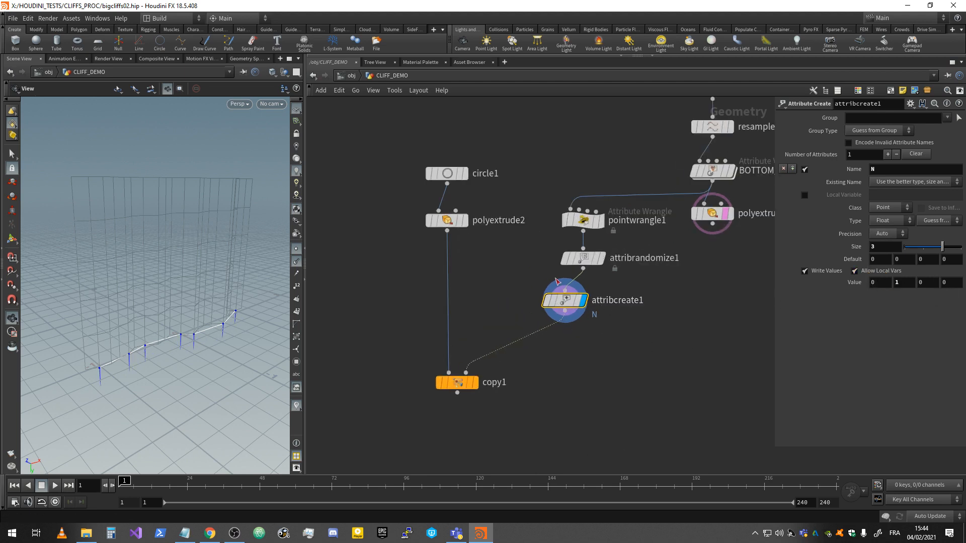
{"action": "left_click_drag", "start_coordinate": [557, 302], "coordinate": [571, 291]}
{"action": "middle_click_drag", "start_coordinate": [600, 322], "coordinate": [554, 275]}
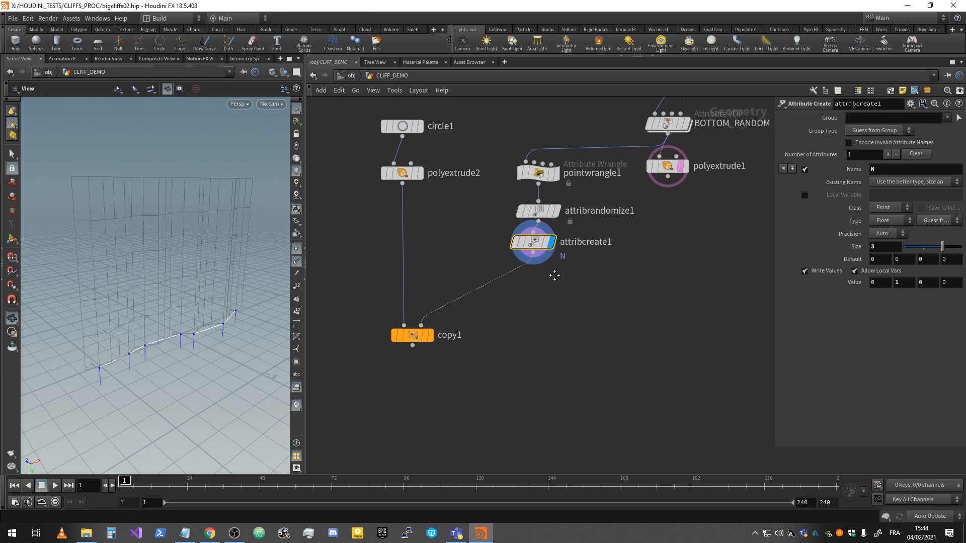
{"action": "key", "text": "Tab"}
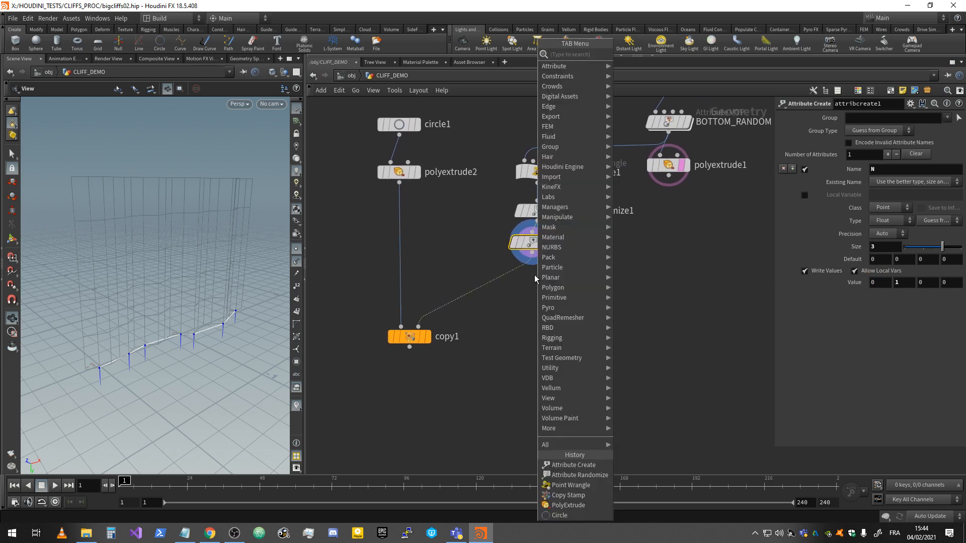
{"action": "type", "text": "aadd"}
{"action": "left_click", "coordinate": [654, 303]}
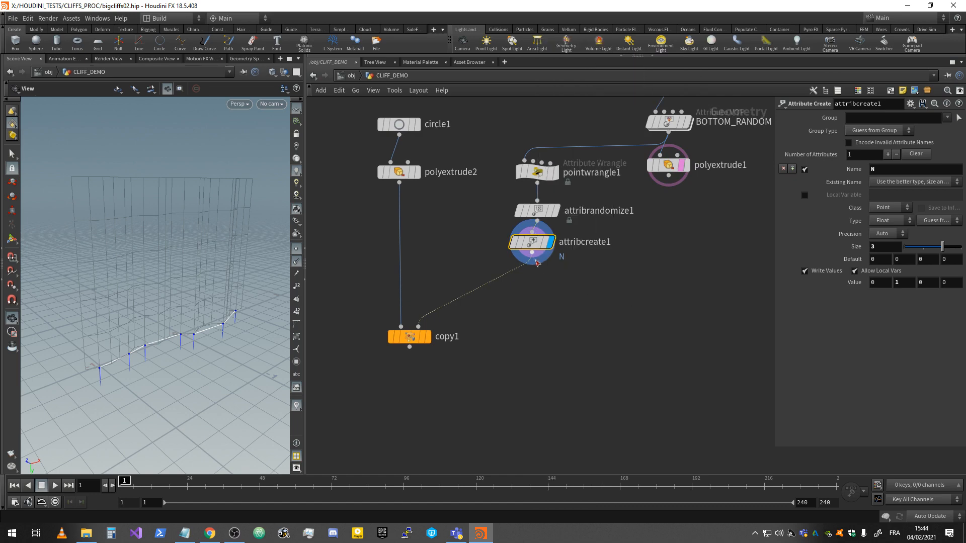
Step: Duplicate attribcreate1 below itself, name the copy's attribute up, and move copy1 down to make room
{"action": "left_click_drag", "start_coordinate": [538, 263], "coordinate": [537, 285], "text": "alt"}
{"action": "type", "text": "up"}
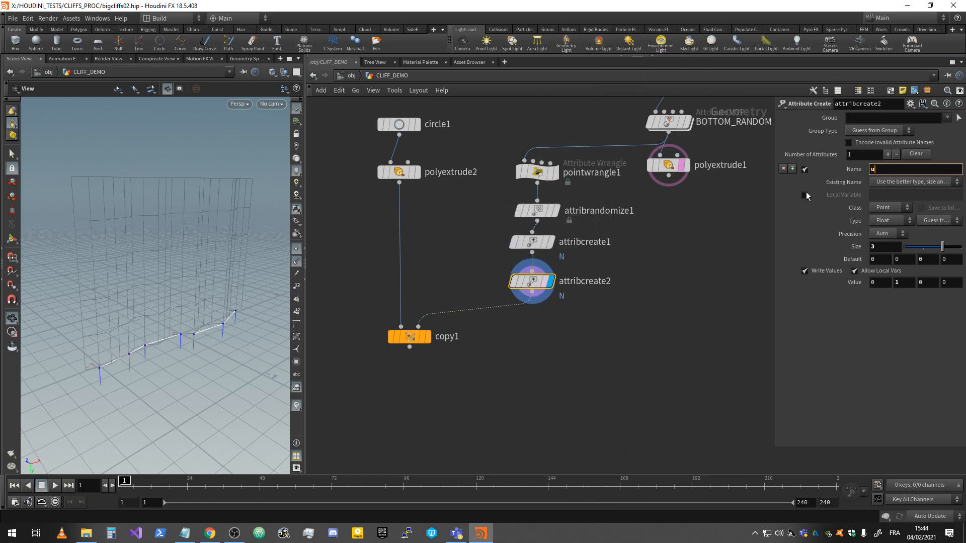
{"action": "key", "text": "Return"}
{"action": "left_click_drag", "start_coordinate": [408, 336], "coordinate": [405, 361]}
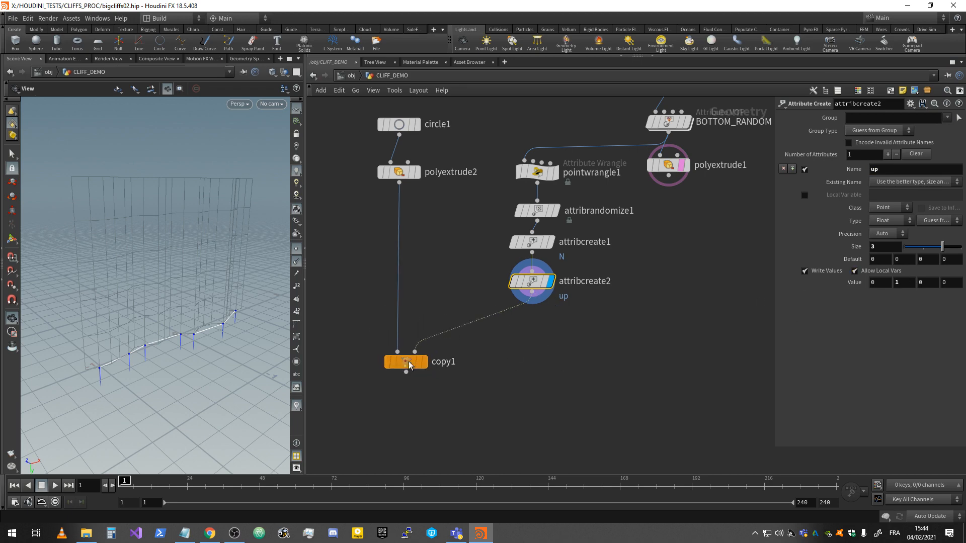
Step: Insert an Attribute Randomize node between attribcreate2 and copy1 and set its Attribute Name to up
{"action": "key", "text": "Tab"}
{"action": "type", "text": "rand"}
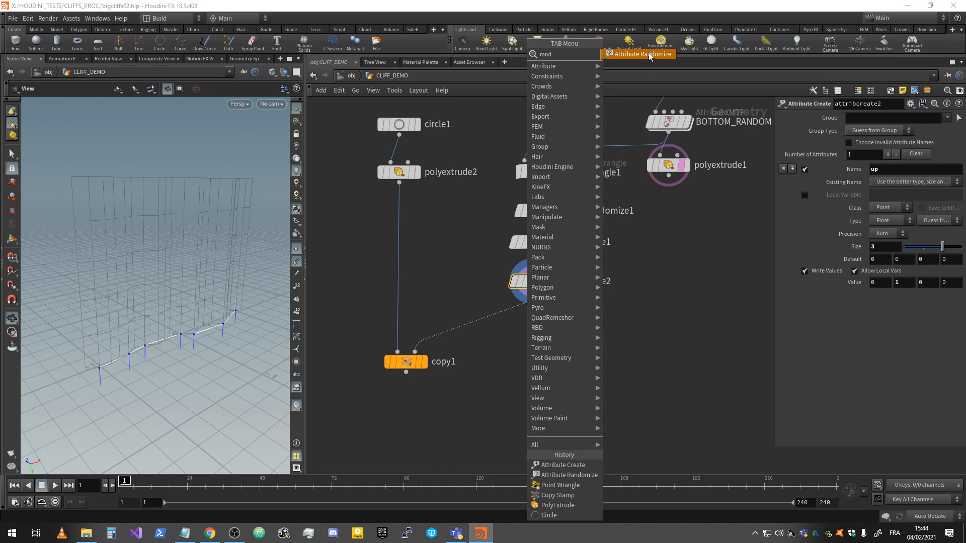
{"action": "left_click", "coordinate": [650, 57]}
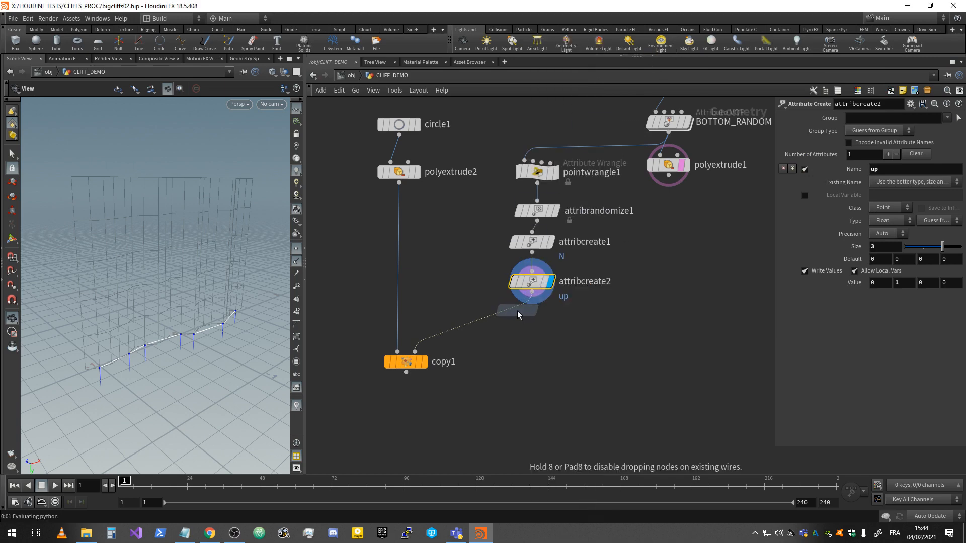
{"action": "left_click", "coordinate": [509, 313]}
{"action": "left_click_drag", "start_coordinate": [509, 313], "coordinate": [533, 302]}
{"action": "double_click", "coordinate": [870, 153]}
{"action": "type", "text": "up"}
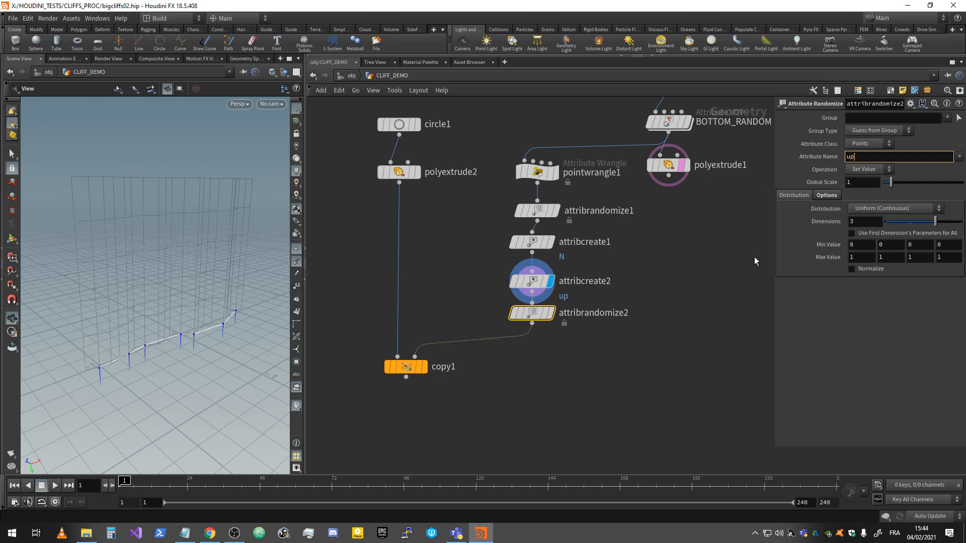
{"action": "key", "text": "Return"}
Step: Set attribrandomize2's Distribution to Direction or Orientation, enable Cone Angle, display copy1, and raise the cone angle to 92
{"action": "left_click", "coordinate": [869, 209]}
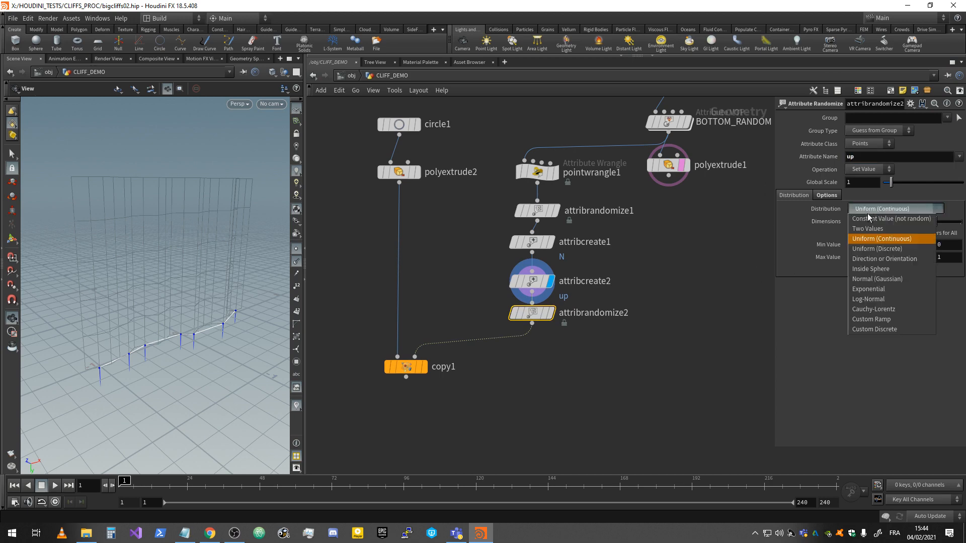
{"action": "left_click", "coordinate": [881, 259]}
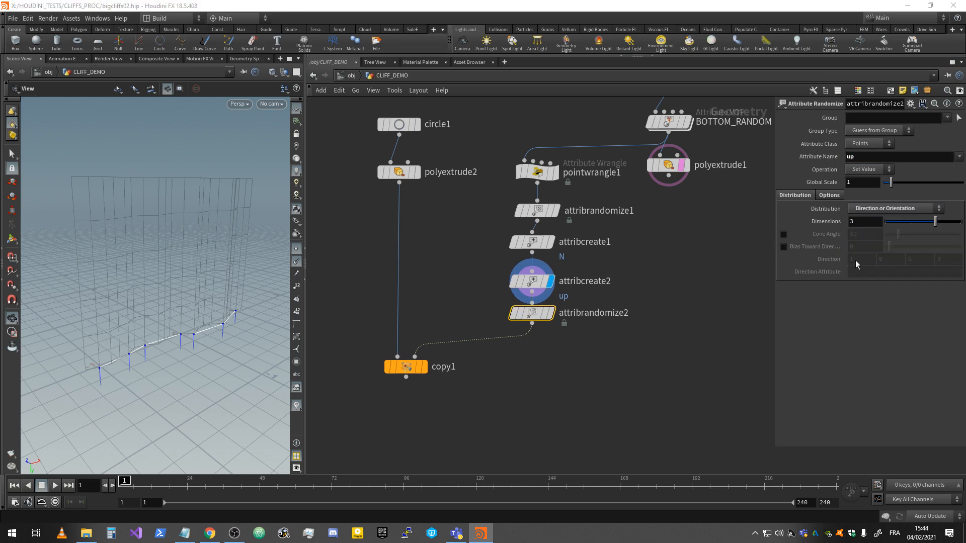
{"action": "left_click", "coordinate": [784, 235]}
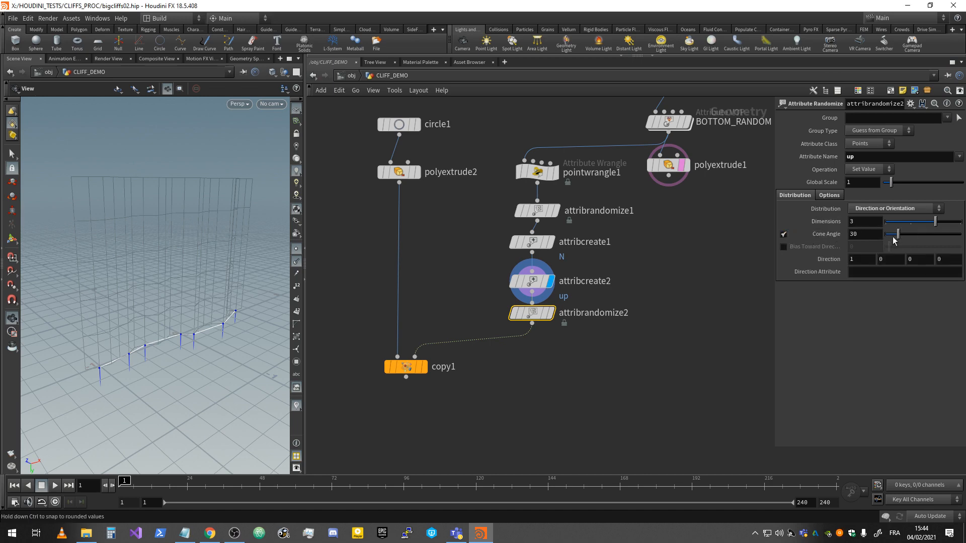
{"action": "left_click", "coordinate": [430, 341]}
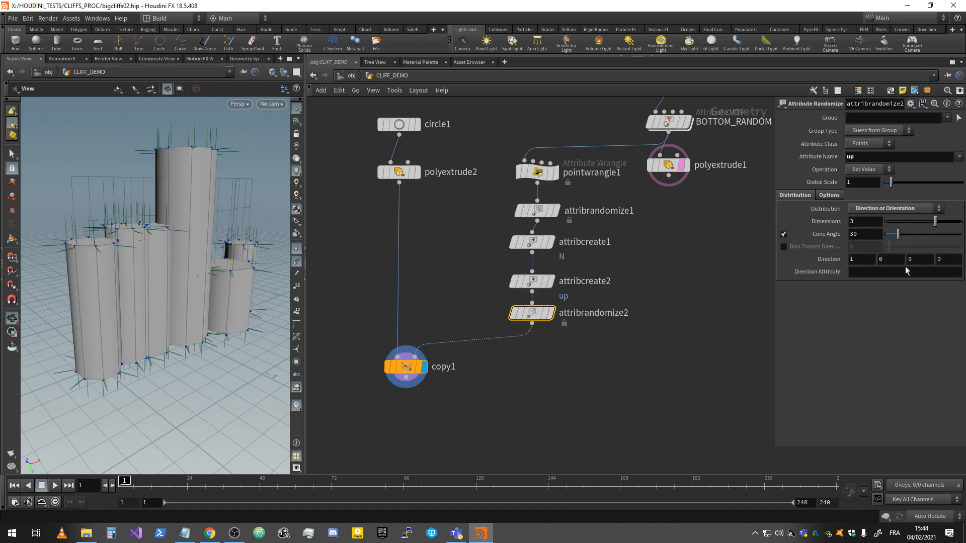
{"action": "left_click_drag", "start_coordinate": [898, 235], "coordinate": [871, 244]}
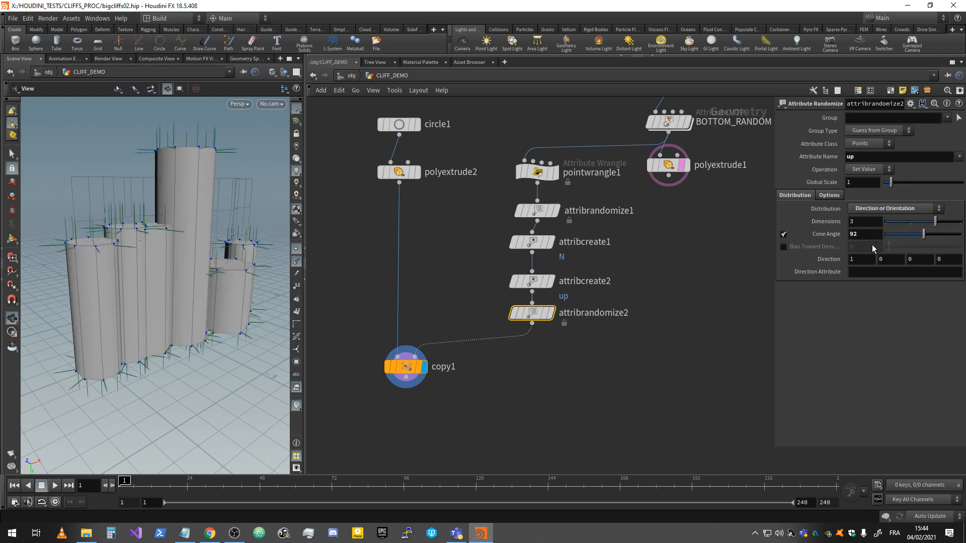
Step: Inspect the columns from another angle and hide the point normals in the viewport
{"action": "left_click_drag", "start_coordinate": [181, 303], "coordinate": [307, 244]}
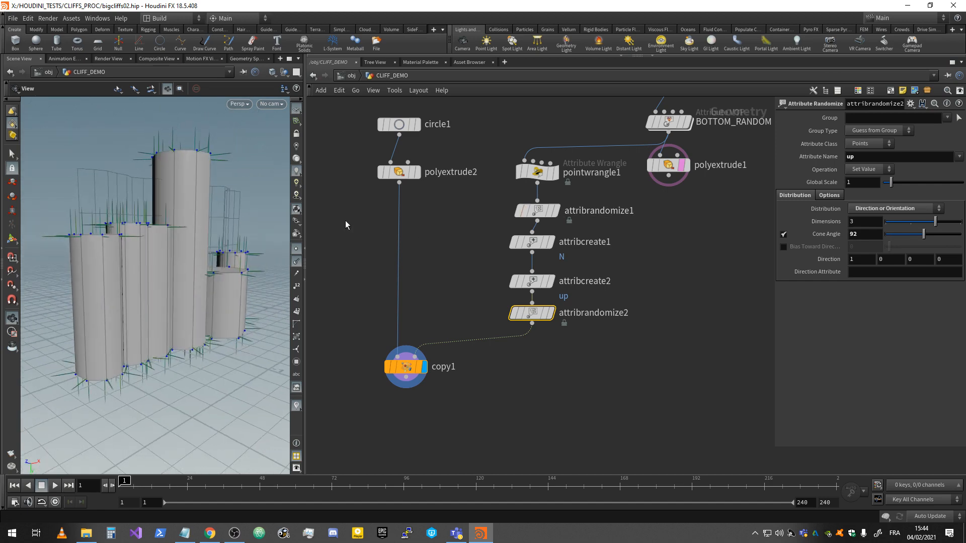
{"action": "left_click", "coordinate": [297, 262]}
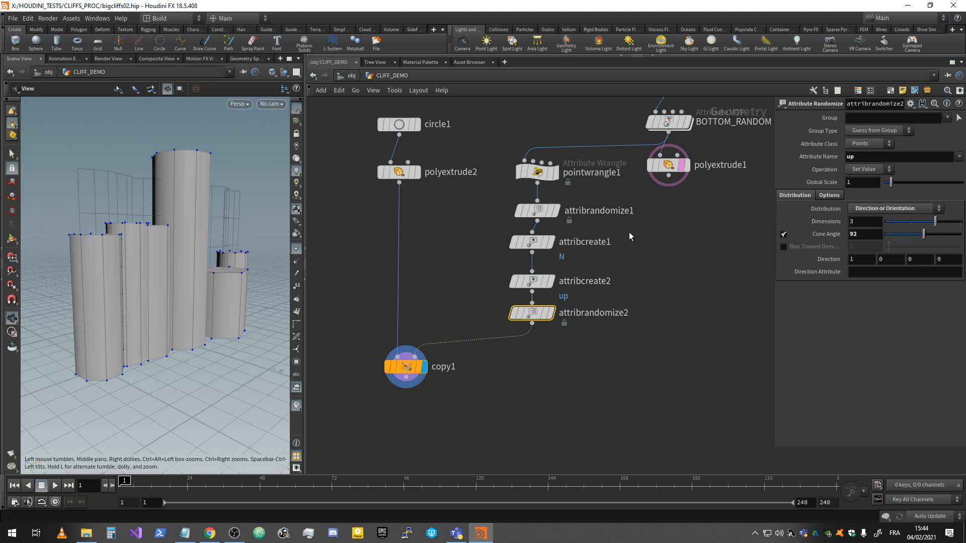
Step: Shift the five nodes from pointwrangle1 to attribrandomize2 closer to the circle branch and move copy1 lower in the network
{"action": "left_click_drag", "start_coordinate": [498, 131], "coordinate": [518, 314]}
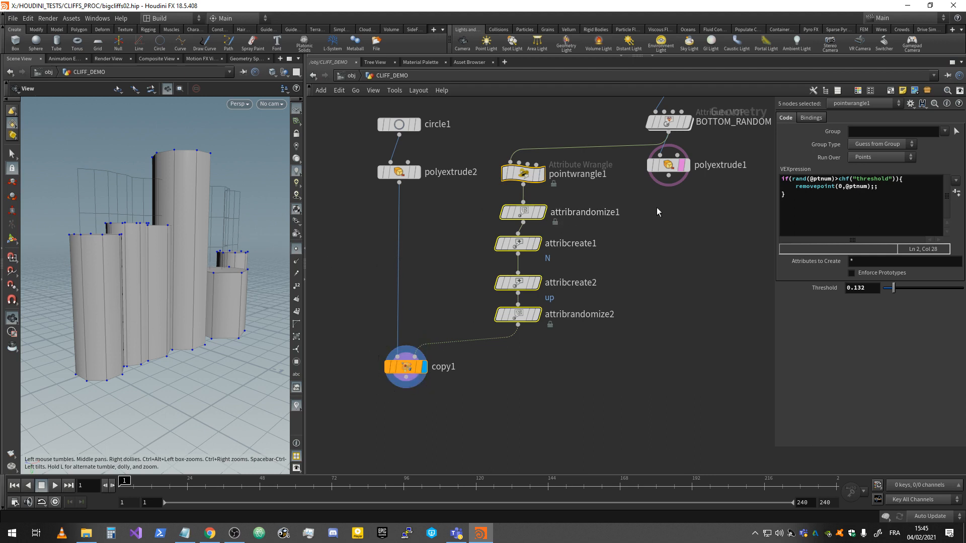
{"action": "left_click_drag", "start_coordinate": [190, 253], "coordinate": [220, 300]}
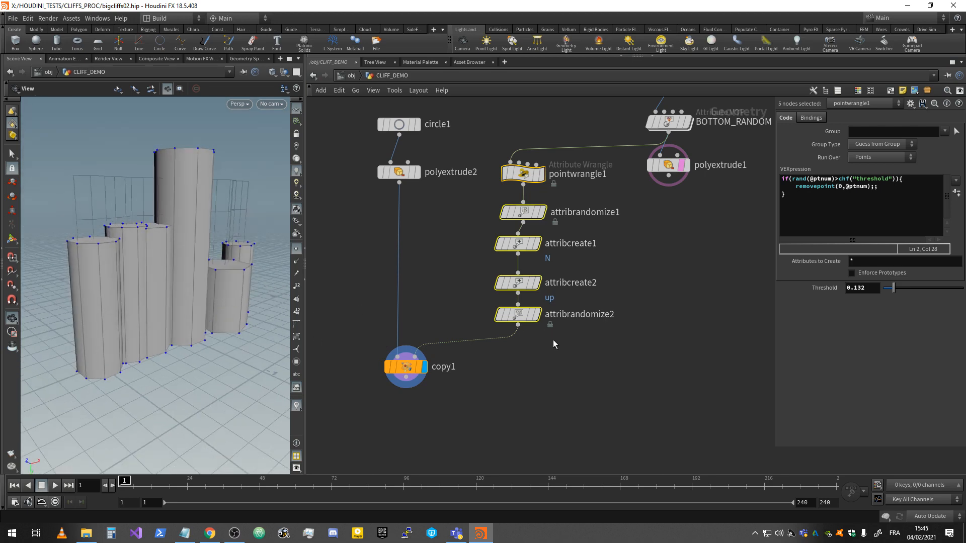
{"action": "middle_click_drag", "start_coordinate": [405, 376], "coordinate": [401, 317]}
{"action": "left_click_drag", "start_coordinate": [401, 318], "coordinate": [394, 340]}
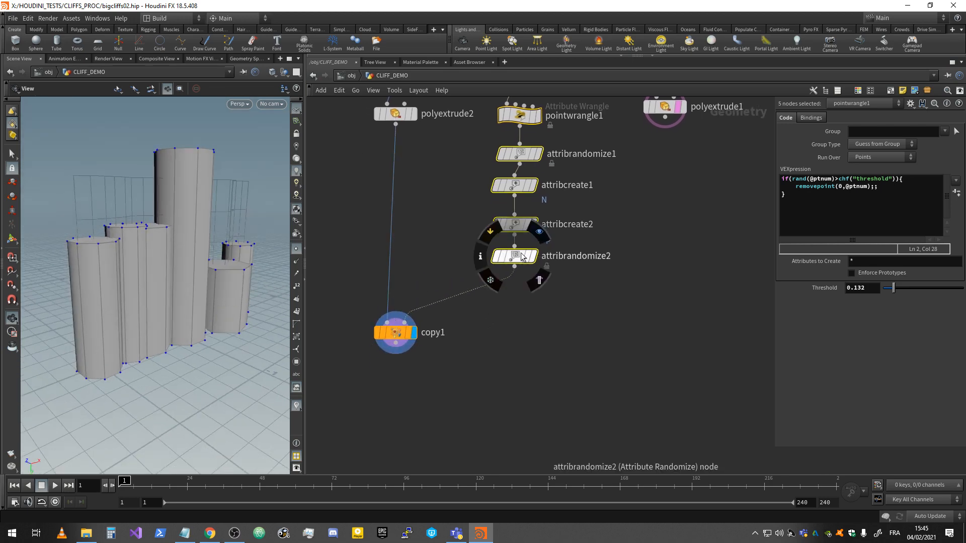
Step: Duplicate attribrandomize2 into the wire before copy1, align it below the original, and set the copy's Attribute Name to N
{"action": "left_click_drag", "start_coordinate": [509, 259], "coordinate": [509, 308], "text": "alt"}
{"action": "key", "text": "ctrl+z"}
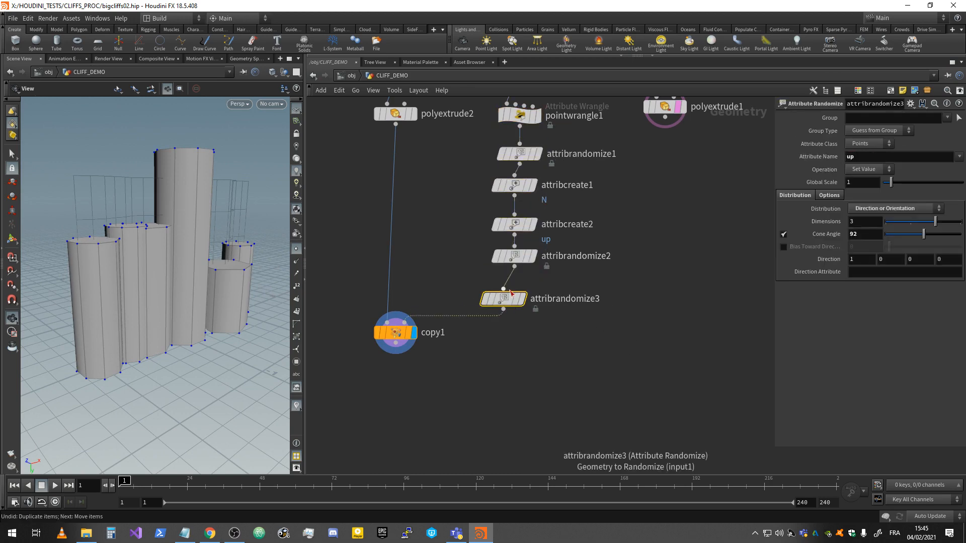
{"action": "left_click", "coordinate": [521, 293]}
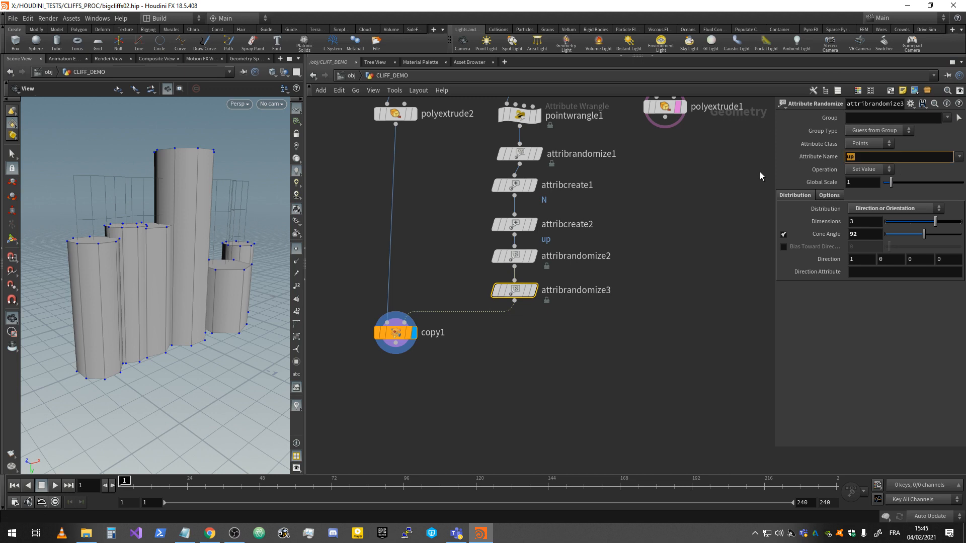
{"action": "type", "text": "N"}
{"action": "key", "text": "Return"}
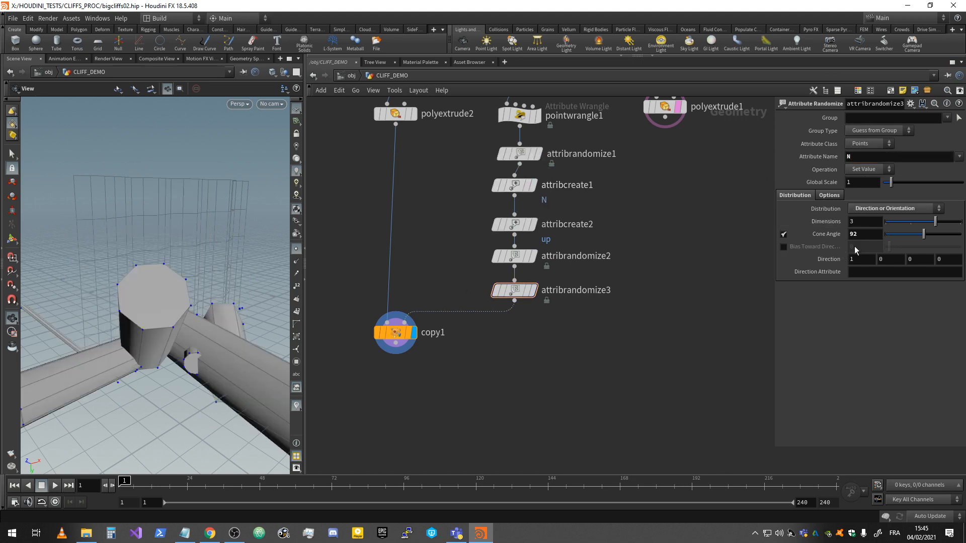
Step: Set attribrandomize3's Distribution to Uniform (Continuous) and its first three Min Value components to -1
{"action": "left_click", "coordinate": [888, 210]}
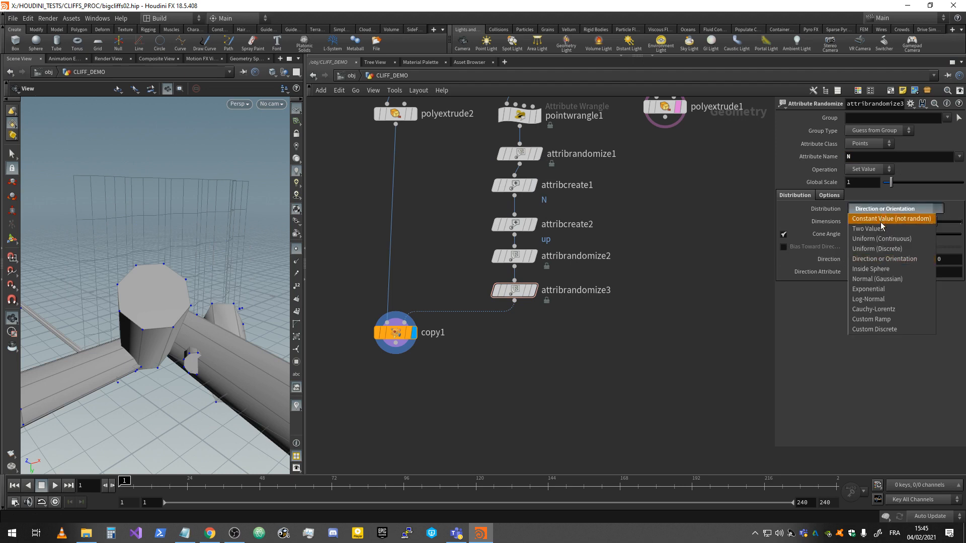
{"action": "left_click", "coordinate": [901, 240]}
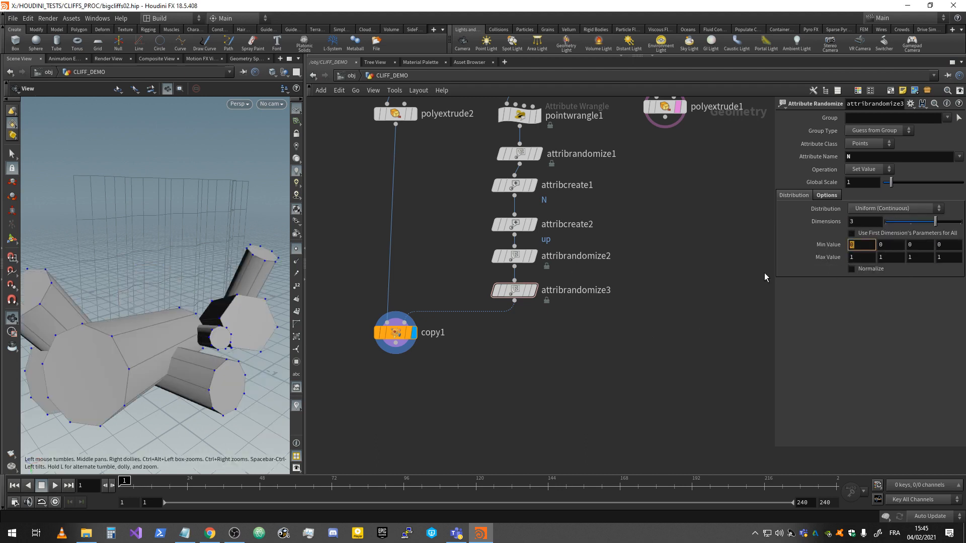
{"action": "key", "text": "Tab"}
{"action": "type", "text": "-1"}
{"action": "key", "text": "Tab"}
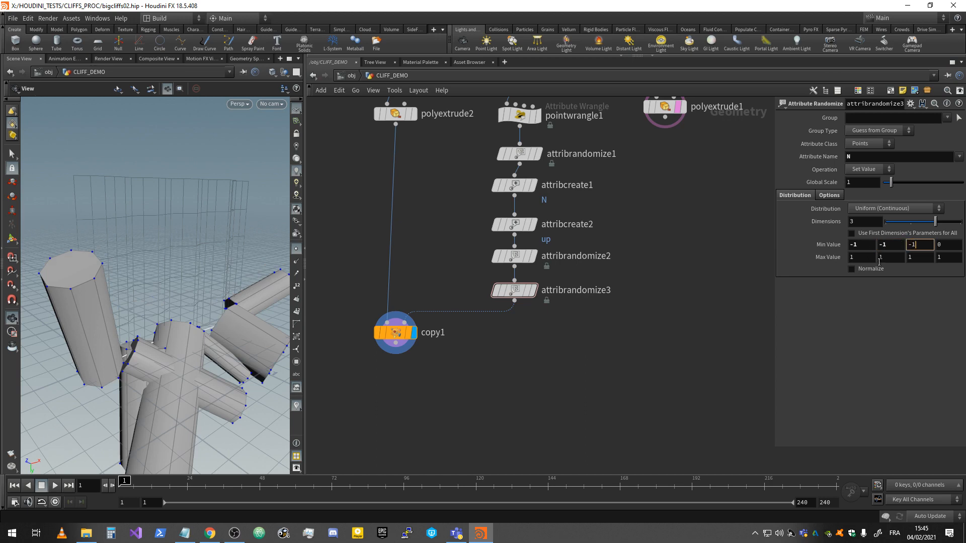
{"action": "key", "text": "Return"}
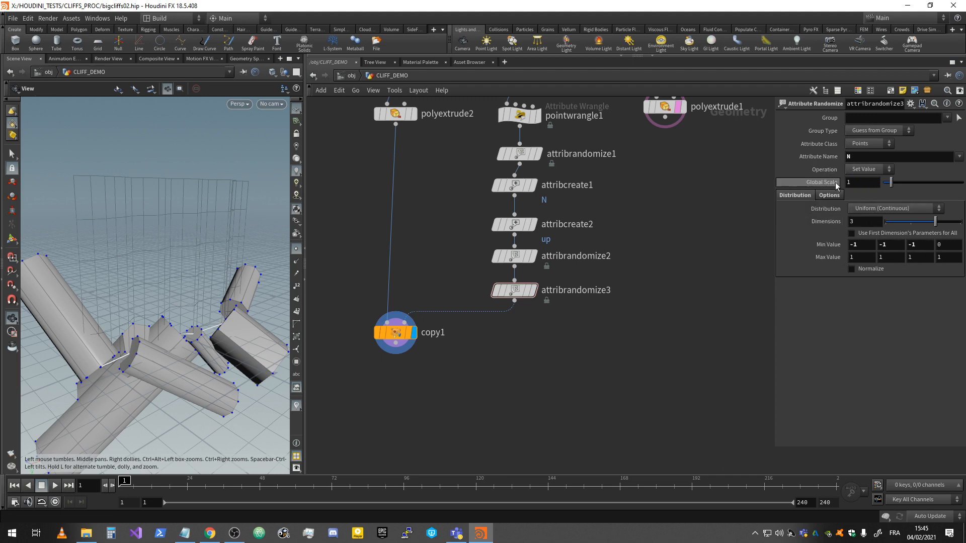
Step: Reduce the Global Scale of attribrandomize3 to 0
{"action": "middle_click_drag", "start_coordinate": [861, 182], "coordinate": [535, 229]}
{"action": "left_click_drag", "start_coordinate": [866, 182], "coordinate": [798, 214]}
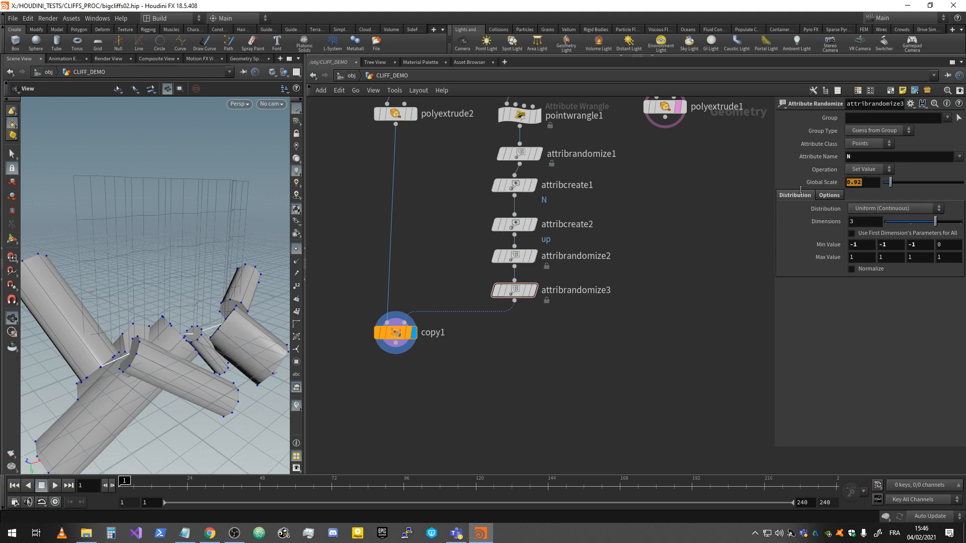
{"action": "type", "text": "0"}
{"action": "key", "text": "Return"}
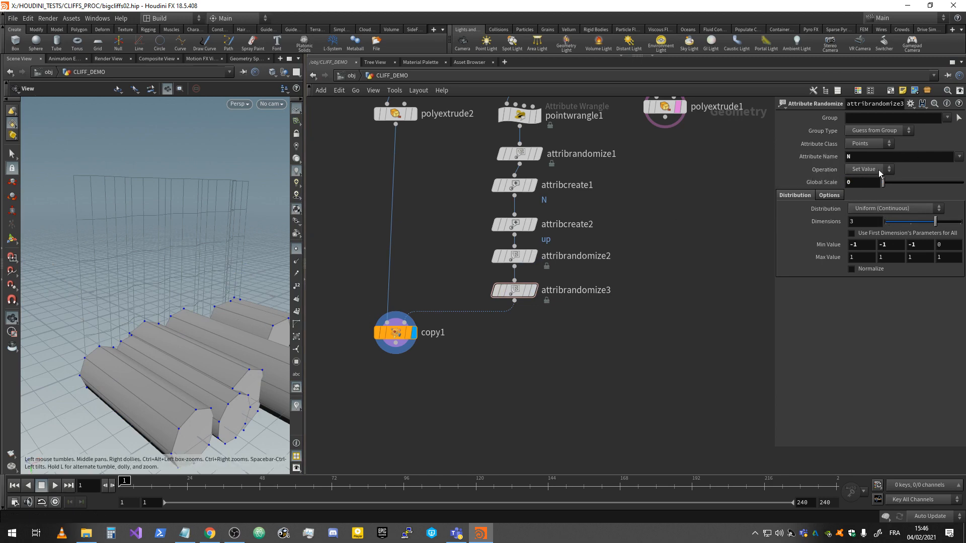
Step: Check the N value in attribcreate1, and change attribrandomize3's Operation to Add Value
{"action": "left_click", "coordinate": [510, 188]}
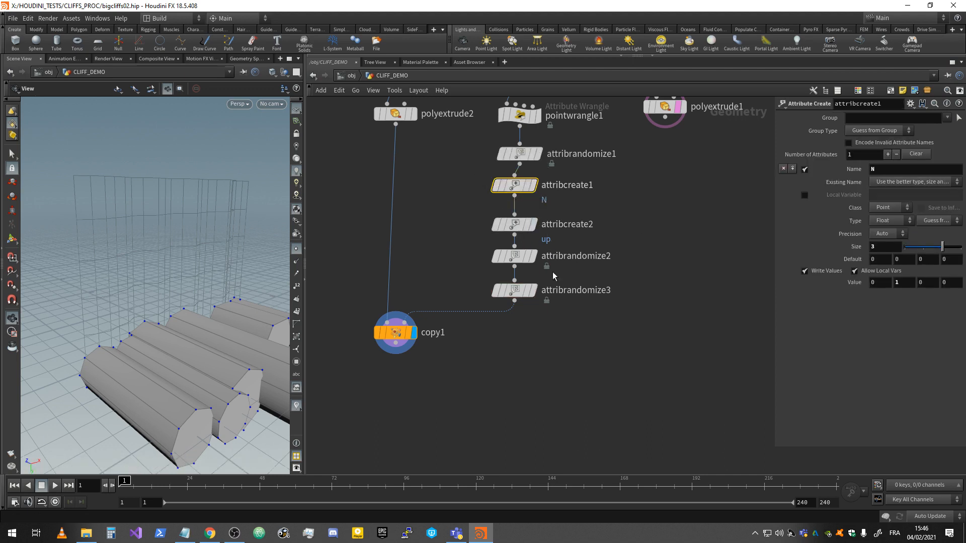
{"action": "left_click", "coordinate": [516, 290]}
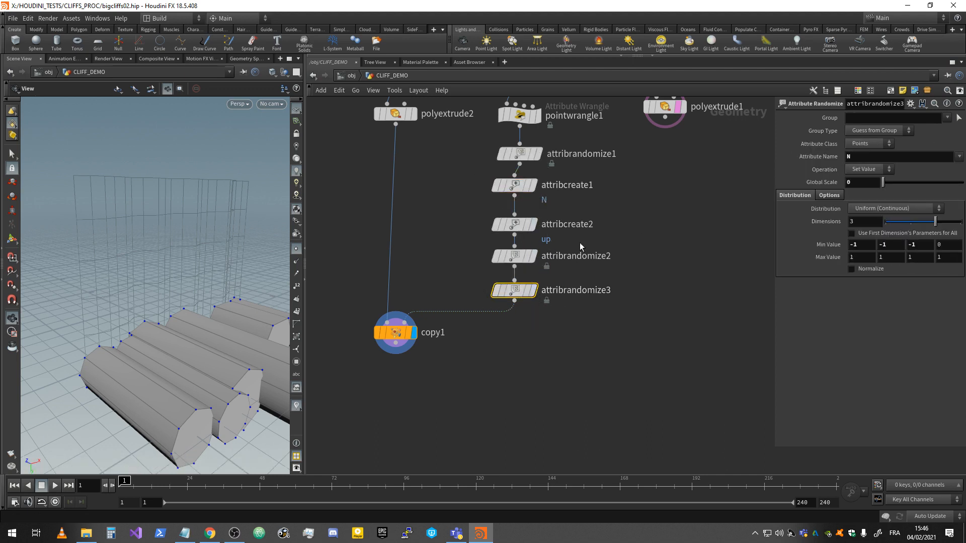
{"action": "left_click", "coordinate": [872, 170]}
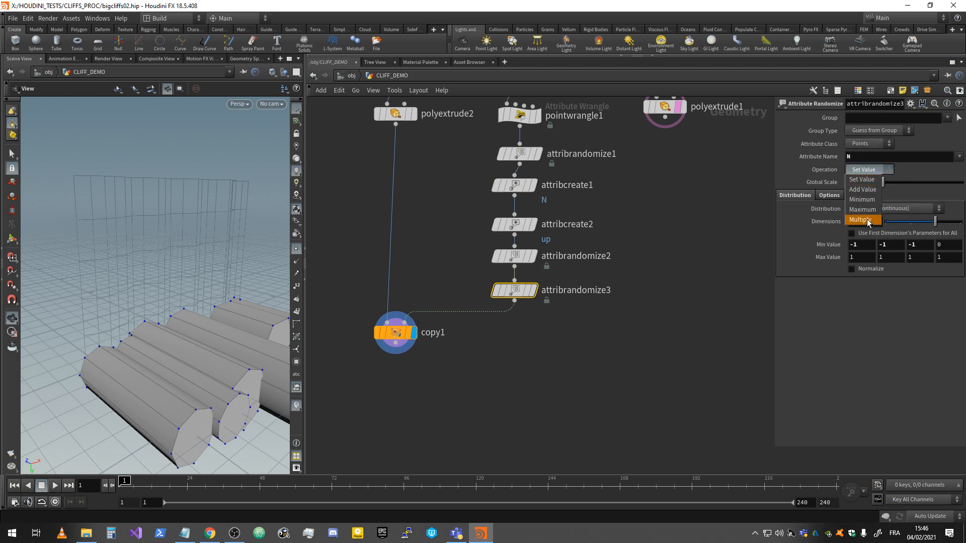
{"action": "left_click", "coordinate": [863, 189]}
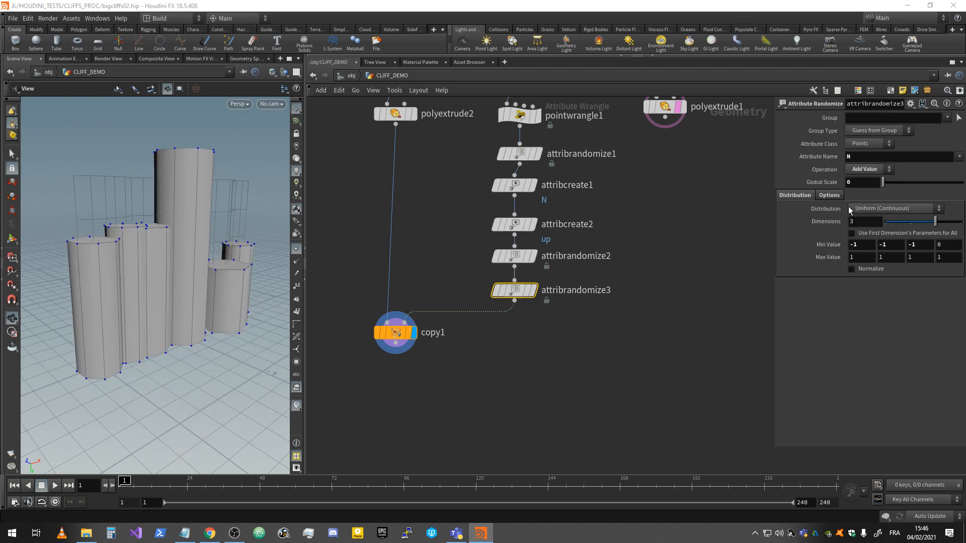
Step: Set the Global Scale of attribrandomize3 to 0.028 so the column normals get a slight random tilt
{"action": "middle_click_drag", "start_coordinate": [856, 189], "coordinate": [886, 121]}
{"action": "middle_click_drag", "start_coordinate": [947, 156], "coordinate": [866, 207]}
{"action": "left_click_drag", "start_coordinate": [171, 246], "coordinate": [144, 271]}
Step: Set the Uniform Scale of the circle1 node to 0.65 to make the columns thinner
{"action": "middle_click_drag", "start_coordinate": [446, 175], "coordinate": [457, 268]}
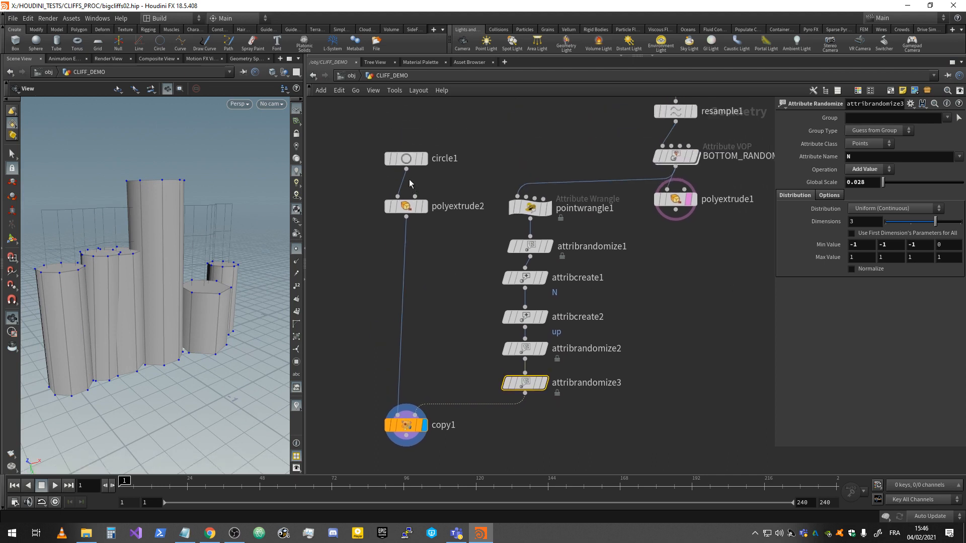
{"action": "left_click", "coordinate": [406, 159]}
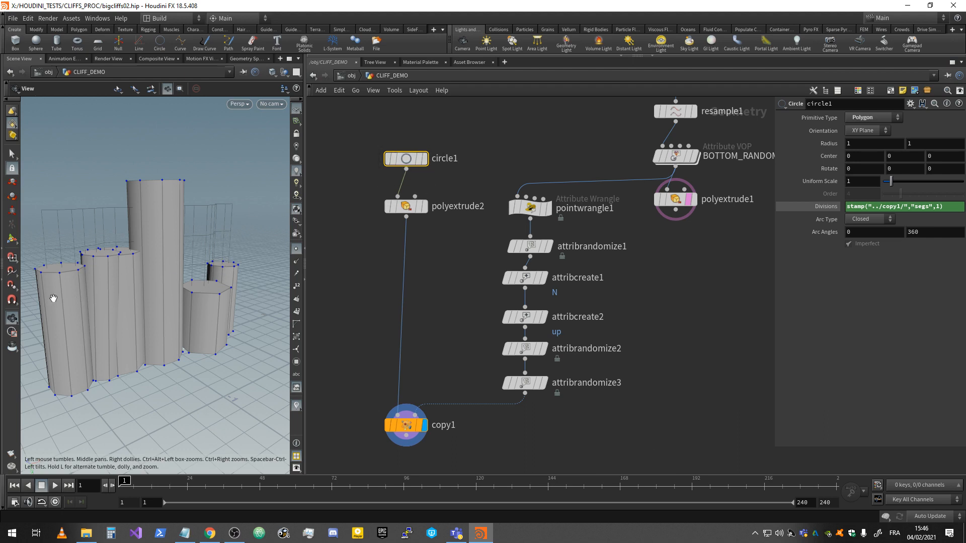
{"action": "middle_click_drag", "start_coordinate": [862, 182], "coordinate": [704, 211]}
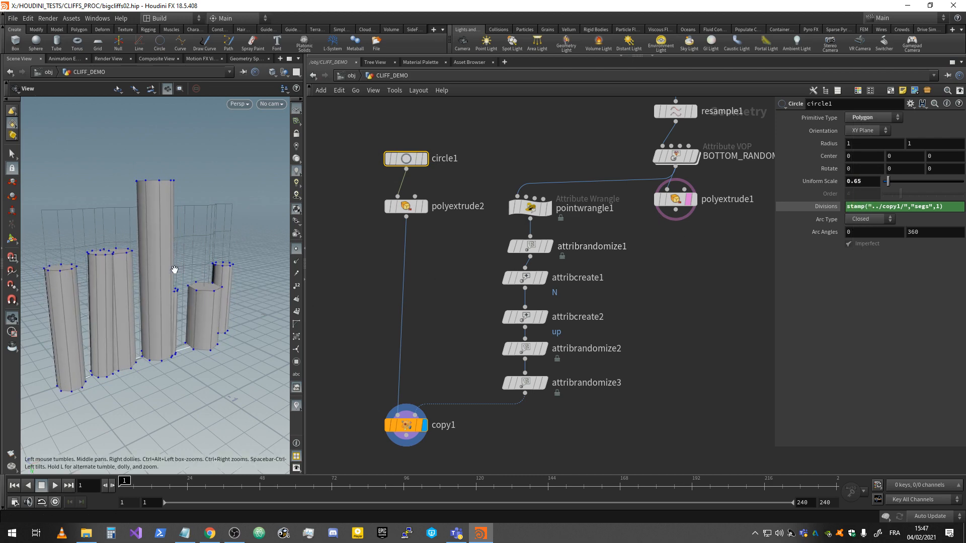
{"action": "mouse_move", "coordinate": [177, 274]}
{"action": "left_mouse_down"}
{"action": "mouse_move", "coordinate": [158, 273]}
{"action": "mouse_move", "coordinate": [184, 269]}
{"action": "left_mouse_up"}
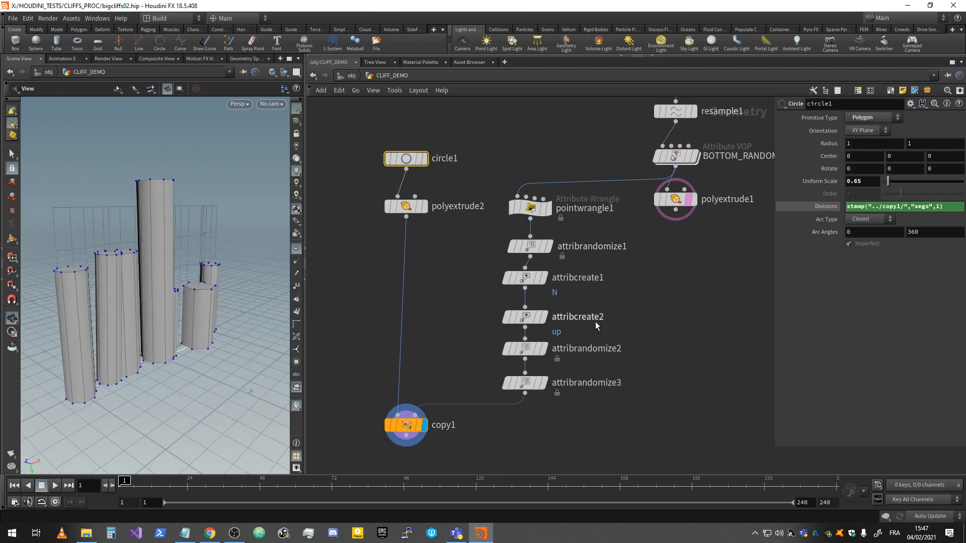
Step: Raise the Threshold of pointwrangle1 to 0.843 to keep more points for the columns
{"action": "left_click", "coordinate": [535, 211]}
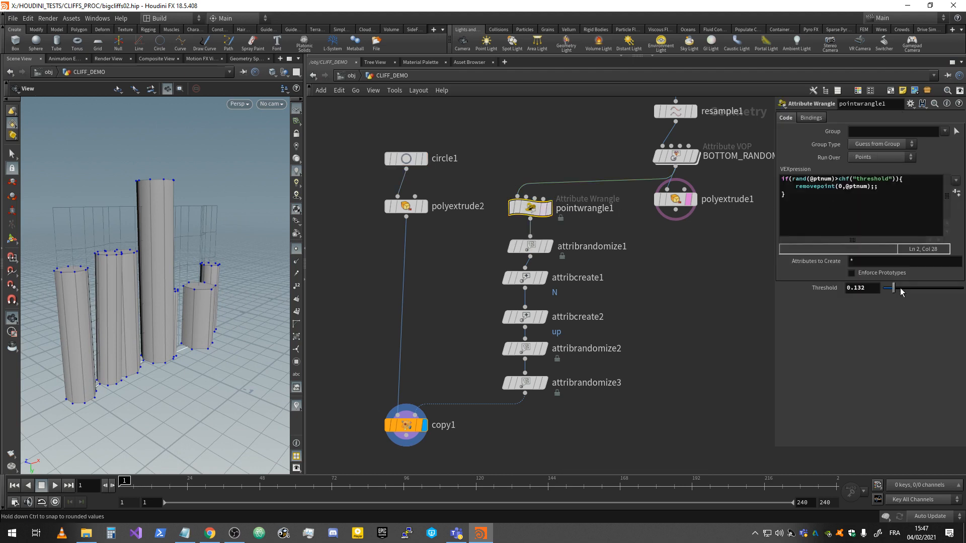
{"action": "left_click_drag", "start_coordinate": [900, 289], "coordinate": [952, 294]}
{"action": "left_click_drag", "start_coordinate": [259, 267], "coordinate": [241, 253]}
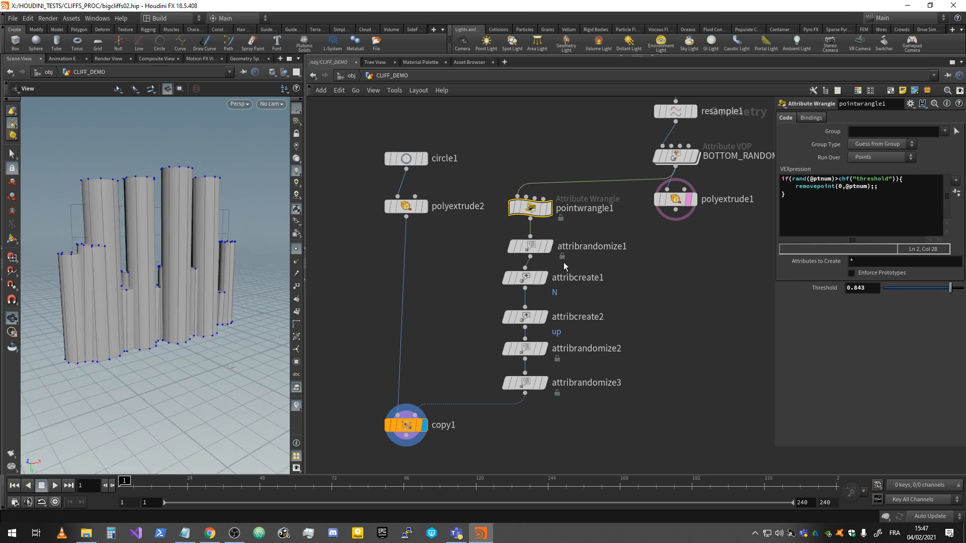
Step: Divide the stamp expression in polyextrude2's Distance by 1.5, after trying a divisor of 2
{"action": "left_click", "coordinate": [409, 207]}
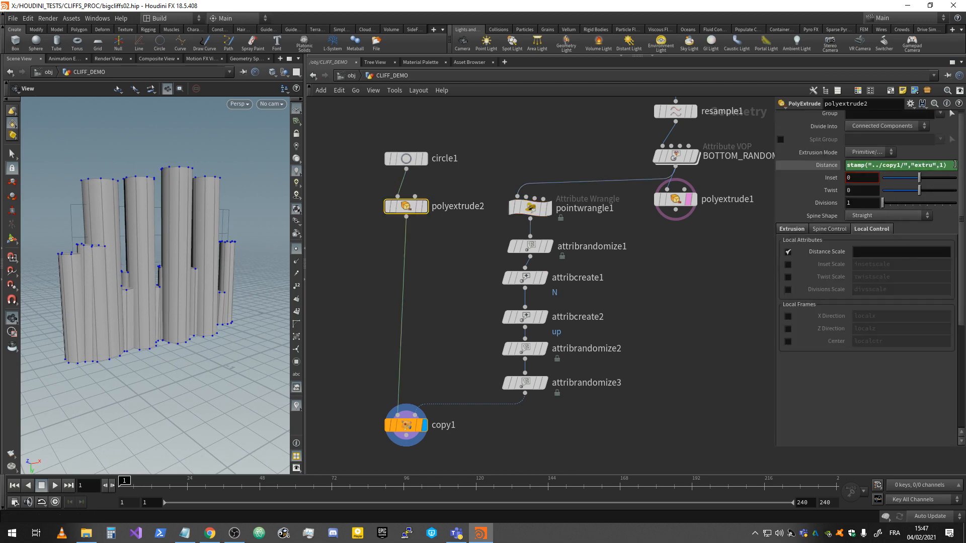
{"action": "left_click", "coordinate": [953, 164]}
{"action": "key", "text": "Return"}
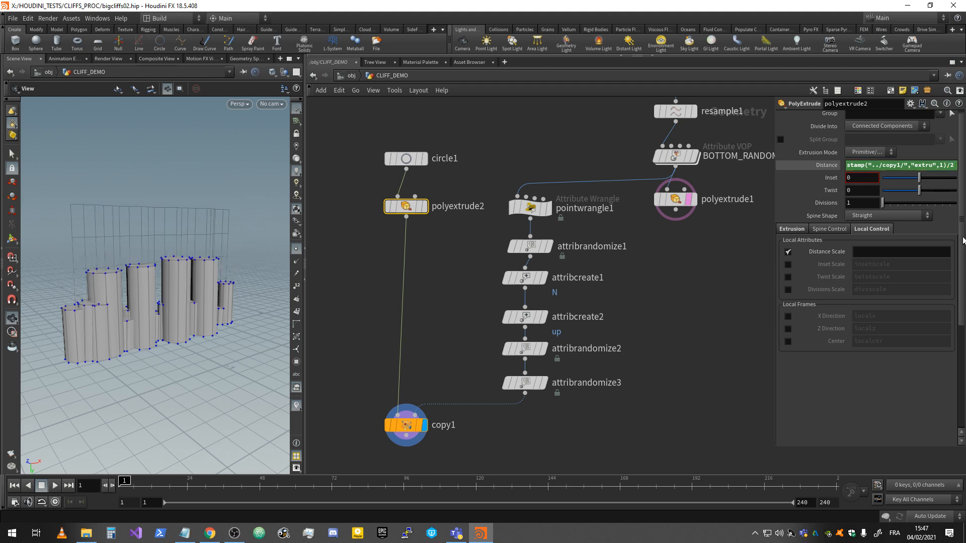
{"action": "left_click", "coordinate": [956, 165]}
{"action": "key", "text": "BackSpace"}
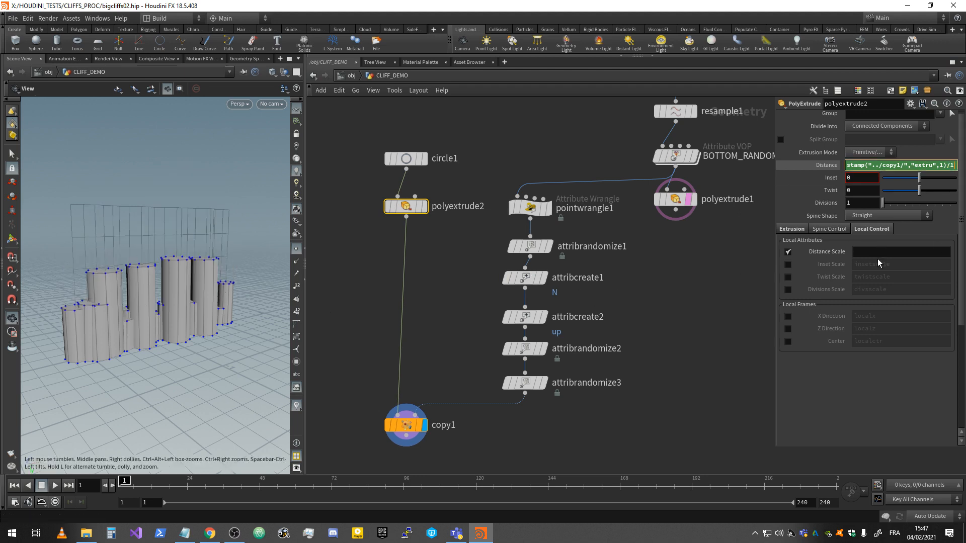
{"action": "type", "text": "1.5"}
{"action": "key", "text": "Return"}
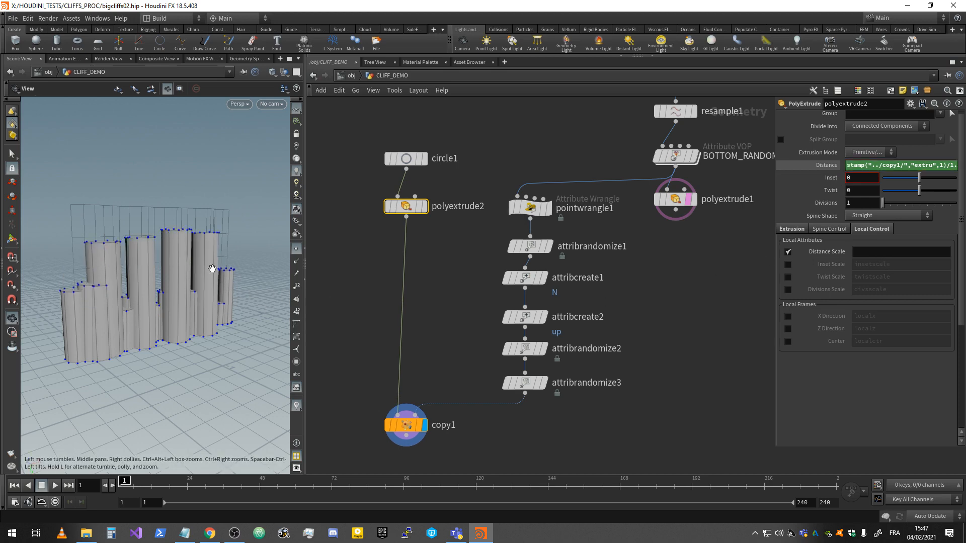
Step: Display polyextrude1 and switch back to copy1 to compare the extruded wall with the columns
{"action": "left_click_drag", "start_coordinate": [188, 233], "coordinate": [166, 202]}
{"action": "middle_click_drag", "start_coordinate": [461, 362], "coordinate": [455, 292]}
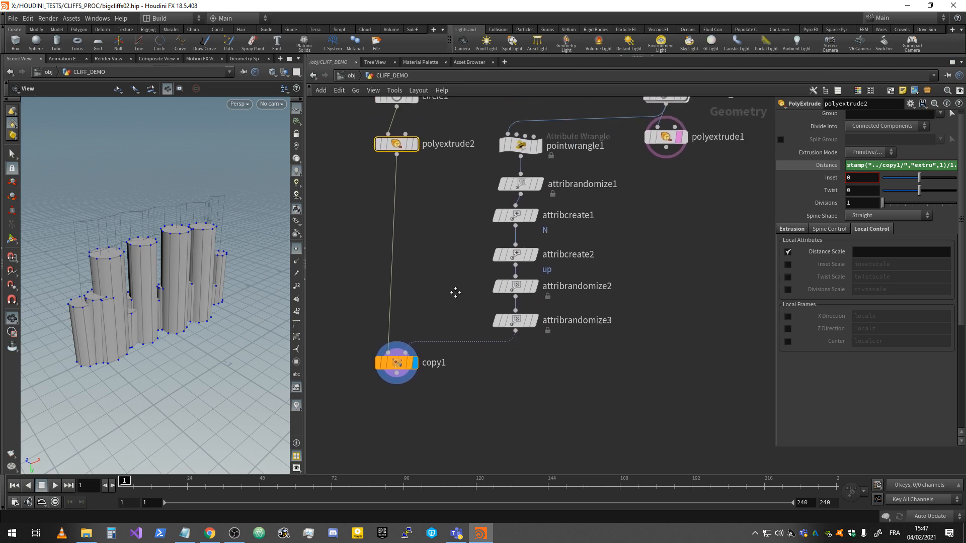
{"action": "left_click", "coordinate": [684, 136]}
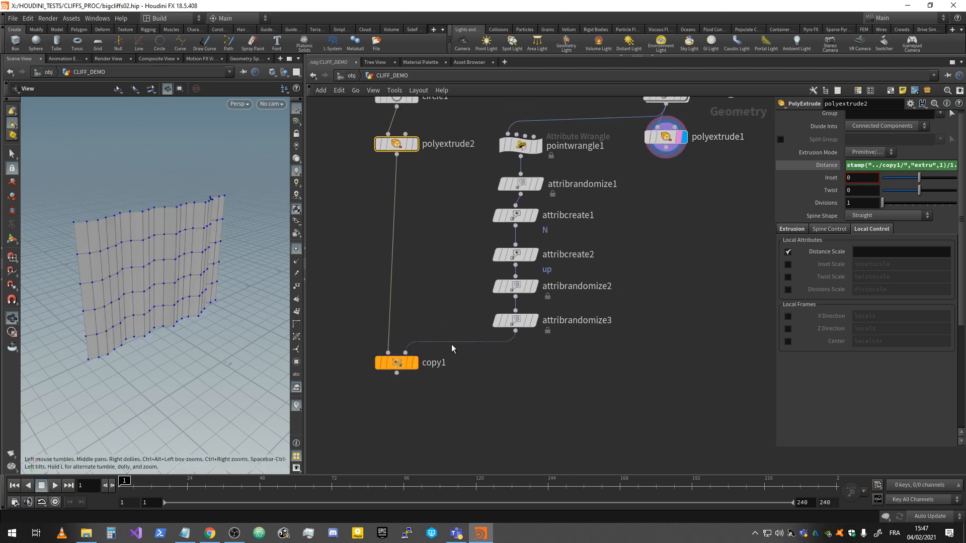
{"action": "mouse_move", "coordinate": [114, 300]}
{"action": "left_mouse_down"}
{"action": "mouse_move", "coordinate": [140, 286]}
{"action": "mouse_move", "coordinate": [117, 283]}
{"action": "left_mouse_up"}
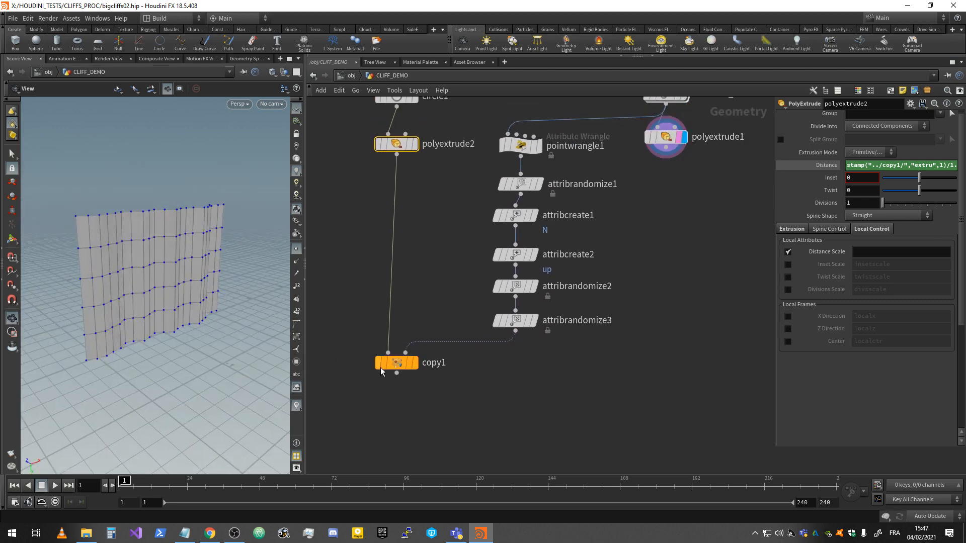
{"action": "left_click", "coordinate": [416, 363]}
{"action": "left_click_drag", "start_coordinate": [228, 370], "coordinate": [168, 317]}
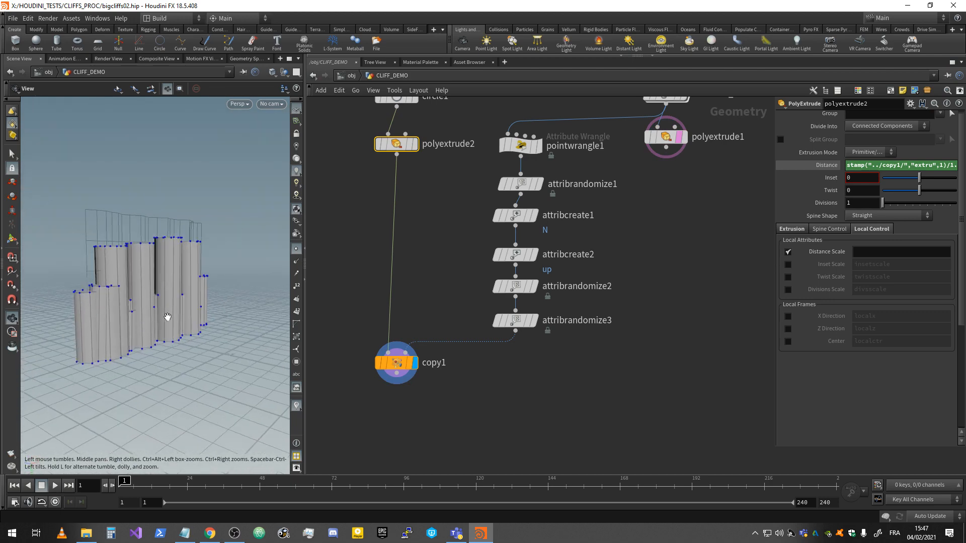
{"action": "left_click_drag", "start_coordinate": [168, 234], "coordinate": [141, 238]}
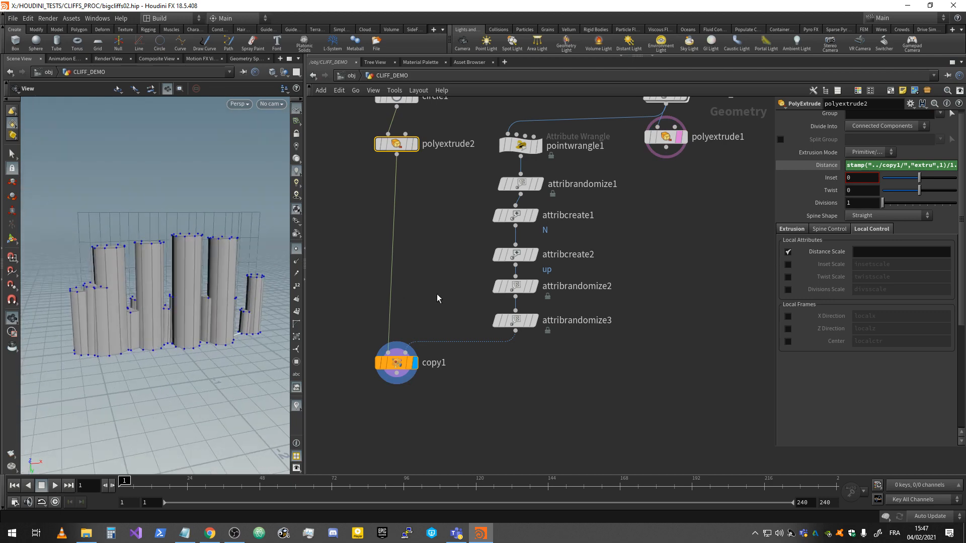
Step: Merge copy1 and polyextrude1 with a Merge node placed below polyextrude1, and save the scene
{"action": "scroll", "coordinate": [494, 361], "scroll_direction": "down", "scroll_amount": 3}
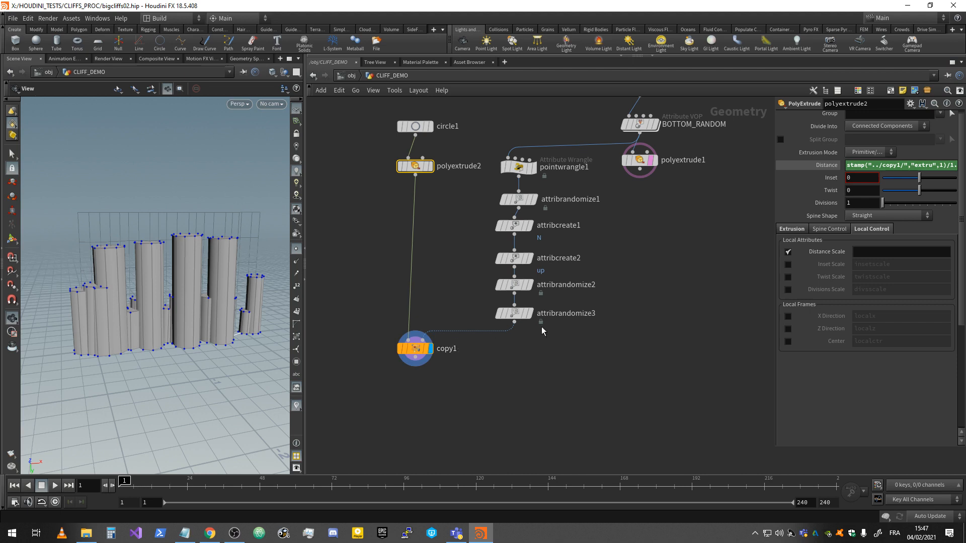
{"action": "middle_click_drag", "start_coordinate": [514, 357], "coordinate": [534, 329]}
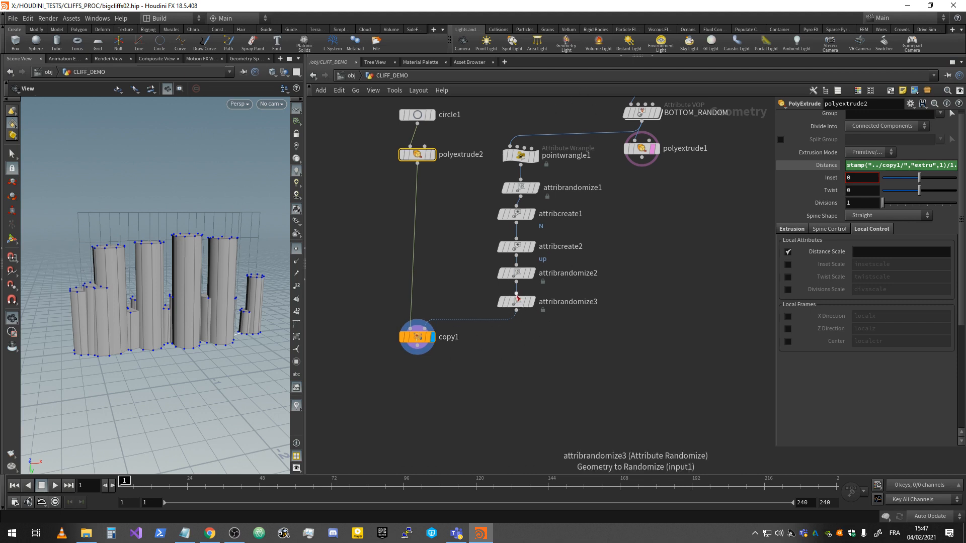
{"action": "scroll", "coordinate": [551, 340], "scroll_direction": "down", "scroll_amount": 2}
{"action": "key", "text": "Tab"}
{"action": "type", "text": "merge"}
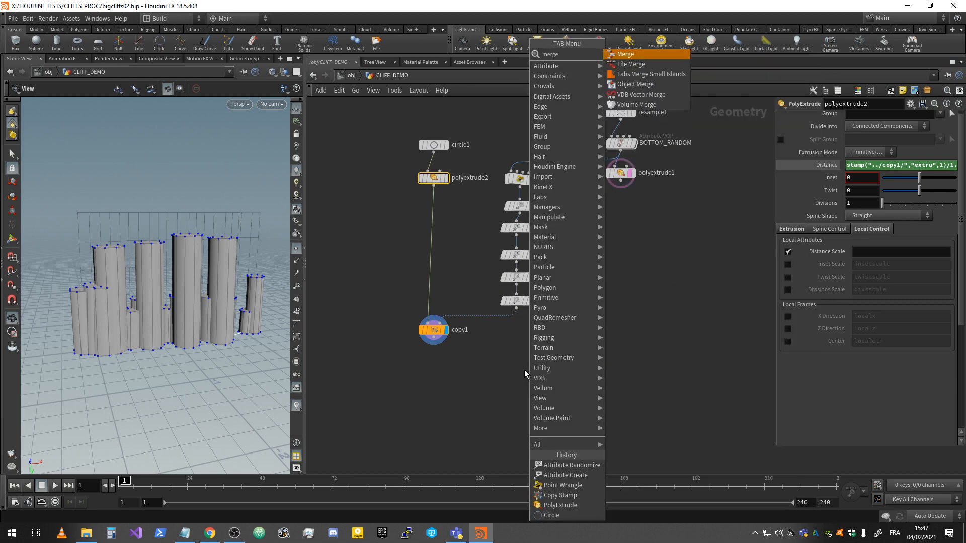
{"action": "key", "text": "Return"}
{"action": "left_click", "coordinate": [521, 388]}
{"action": "left_click_drag", "start_coordinate": [434, 338], "coordinate": [519, 381]}
{"action": "left_click_drag", "start_coordinate": [620, 182], "coordinate": [611, 411]}
{"action": "key", "text": "Escape"}
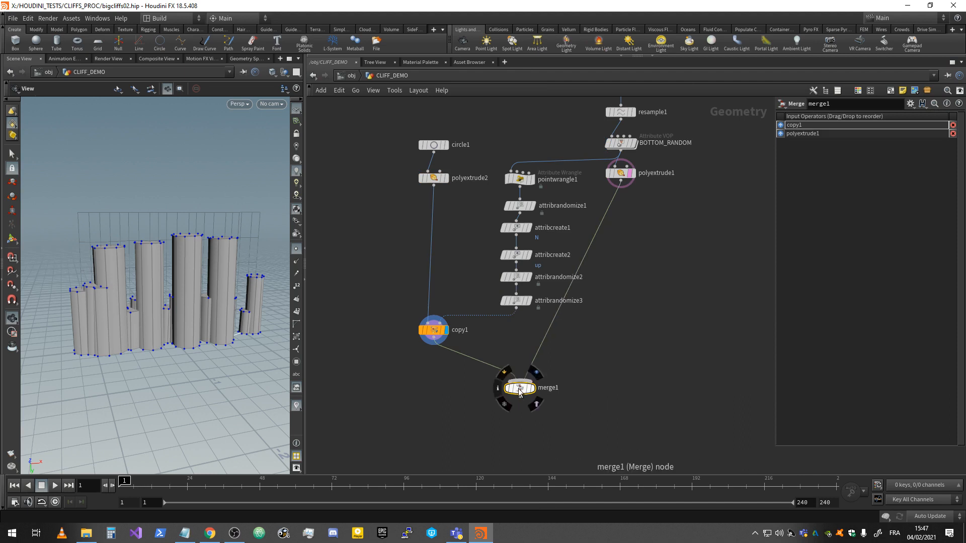
{"action": "left_click_drag", "start_coordinate": [520, 387], "coordinate": [616, 387]}
{"action": "key", "text": "ctrl+s"}
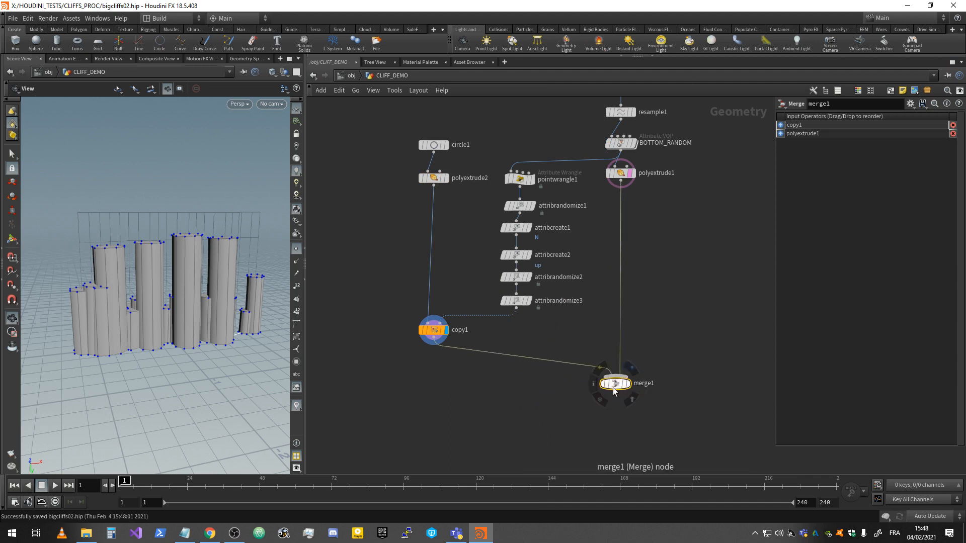
Step: Display the merge1 result and widen the viewport to inspect the wall together with the columns
{"action": "key", "text": "r"}
{"action": "left_click_drag", "start_coordinate": [161, 332], "coordinate": [146, 277]}
{"action": "left_click_drag", "start_coordinate": [309, 301], "coordinate": [375, 300]}
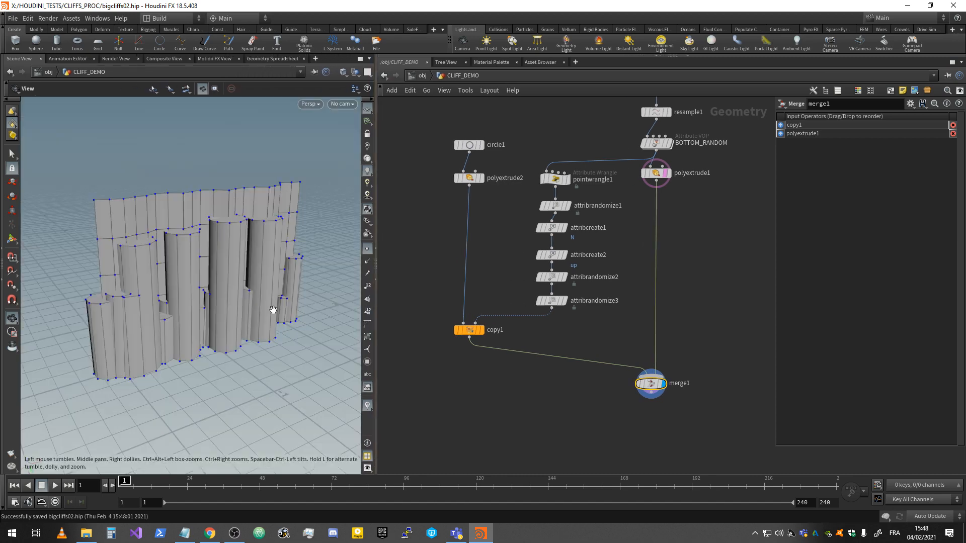
{"action": "scroll", "coordinate": [209, 294], "scroll_direction": "up", "scroll_amount": 3}
{"action": "left_click_drag", "start_coordinate": [223, 318], "coordinate": [308, 307]}
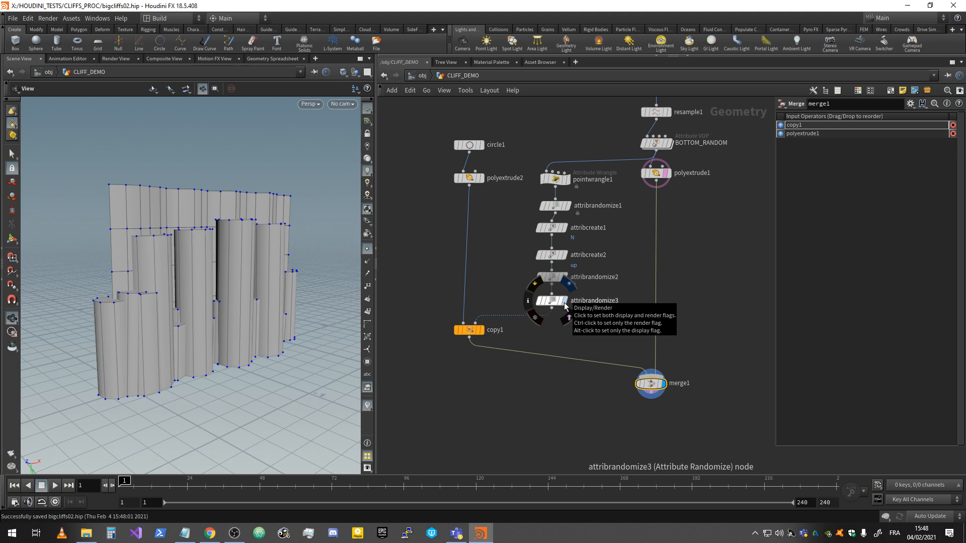
Step: Set the Divisions of polyextrude2 to 5 to subdivide the columns along their height
{"action": "middle_click_drag", "start_coordinate": [663, 342], "coordinate": [616, 317]}
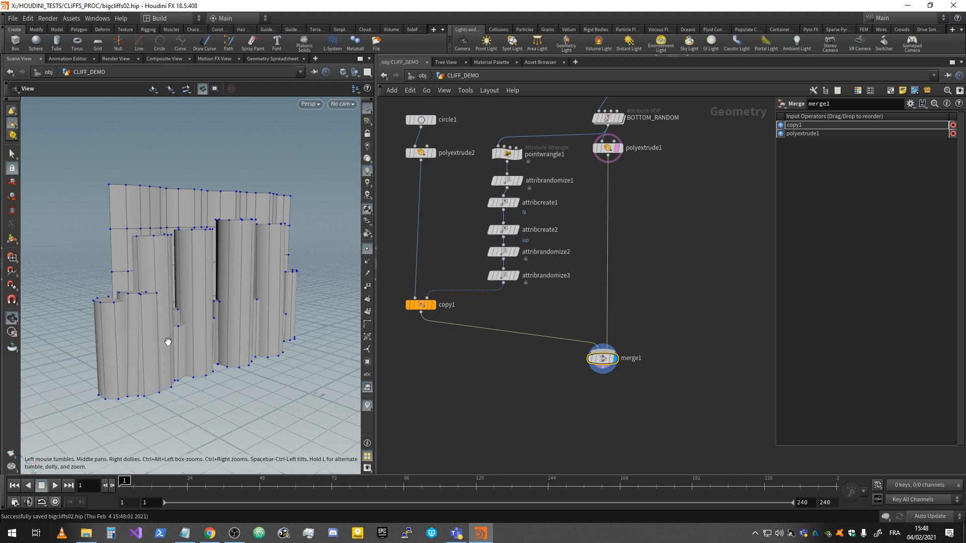
{"action": "left_click", "coordinate": [421, 152]}
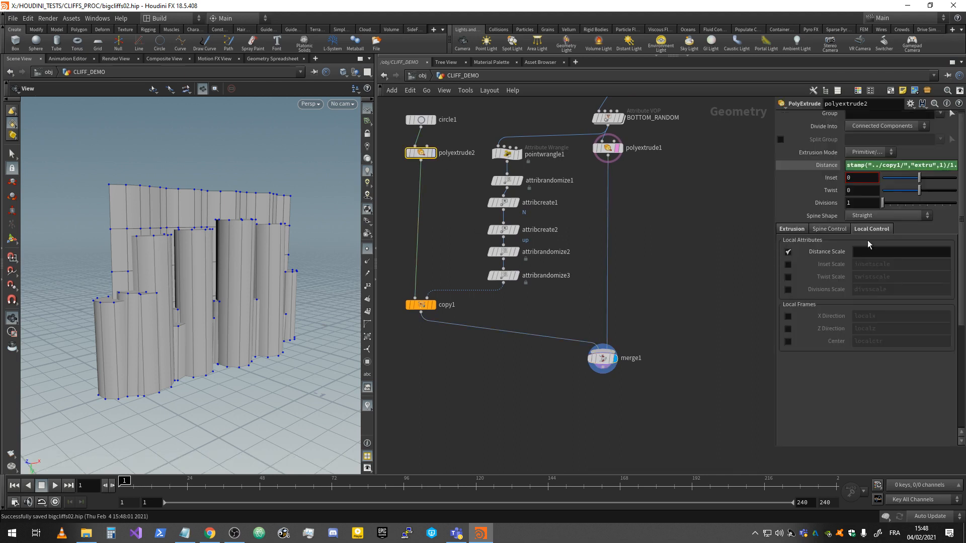
{"action": "left_click_drag", "start_coordinate": [883, 203], "coordinate": [889, 205]}
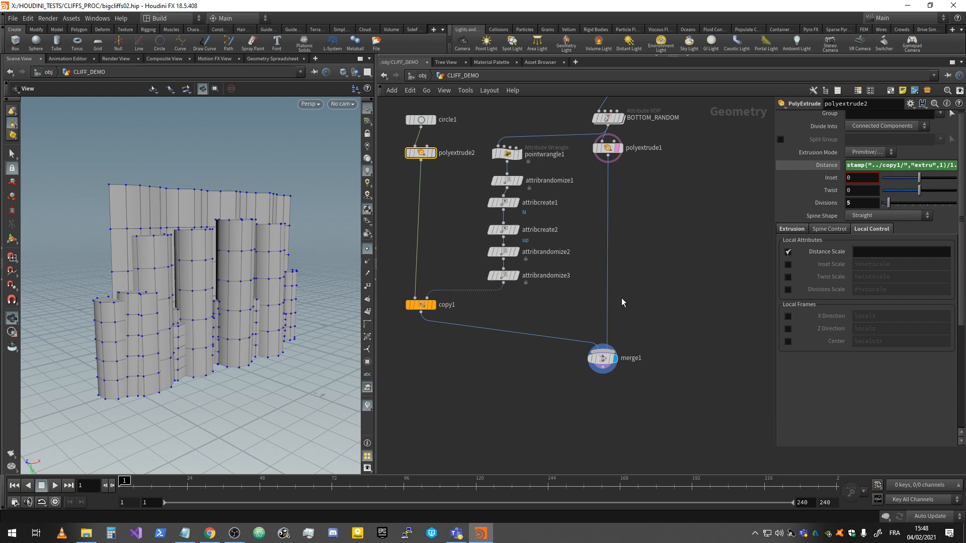
Step: Add a Mountain node after merge1 and display its result
{"action": "middle_click_drag", "start_coordinate": [600, 381], "coordinate": [580, 343]}
{"action": "key", "text": "Tab"}
{"action": "type", "text": "mo"}
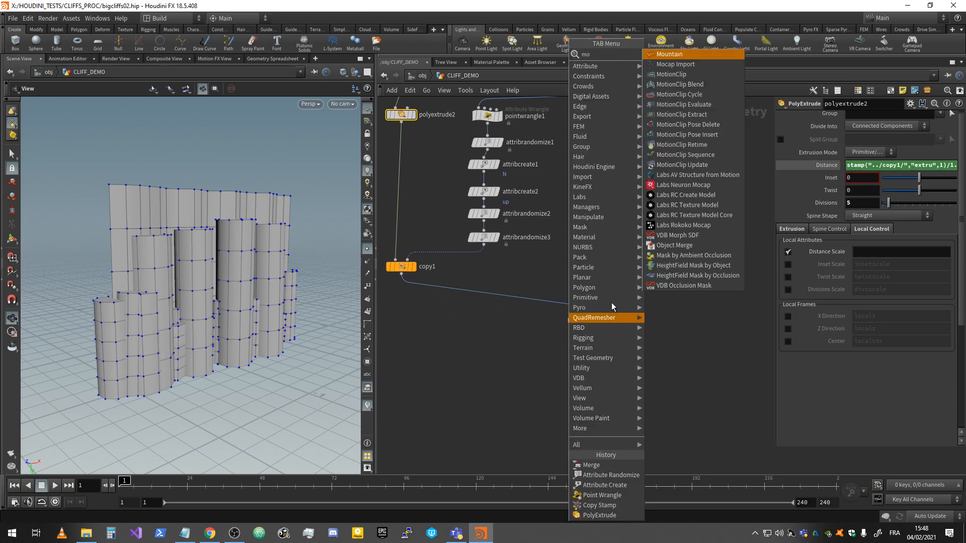
{"action": "left_click", "coordinate": [714, 54]}
{"action": "left_click", "coordinate": [590, 359]}
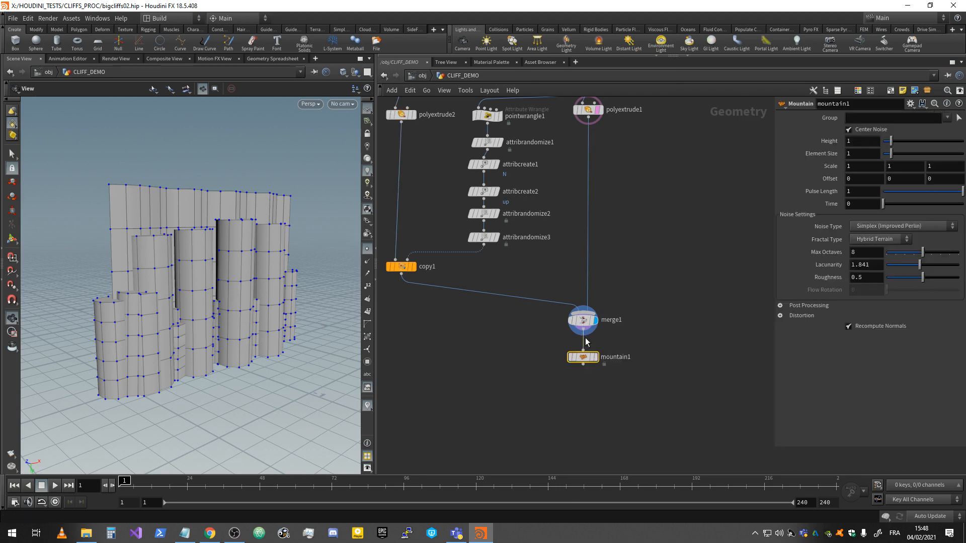
{"action": "left_click", "coordinate": [596, 359]}
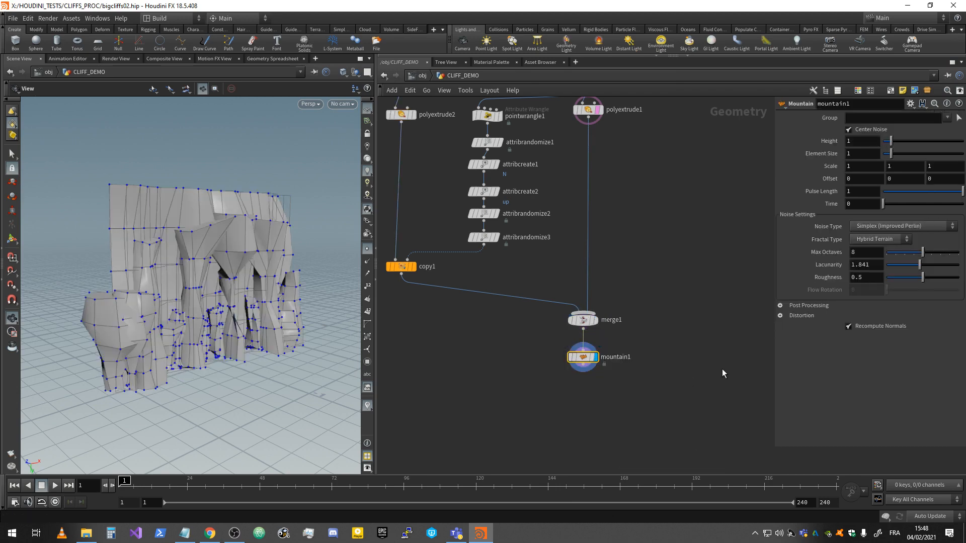
Step: Inspect the deformed cliff from several angles and set the Mountain node's Height to 0.47
{"action": "left_click_drag", "start_coordinate": [230, 295], "coordinate": [249, 286]}
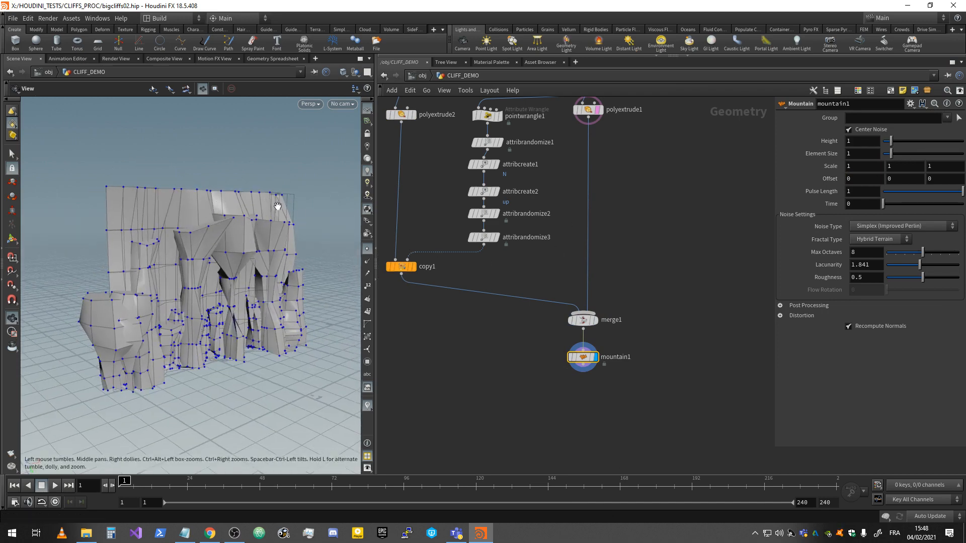
{"action": "left_click_drag", "start_coordinate": [254, 230], "coordinate": [277, 240]}
{"action": "mouse_move", "coordinate": [200, 219]}
{"action": "left_mouse_down"}
{"action": "mouse_move", "coordinate": [185, 221]}
{"action": "mouse_move", "coordinate": [205, 219]}
{"action": "left_mouse_up"}
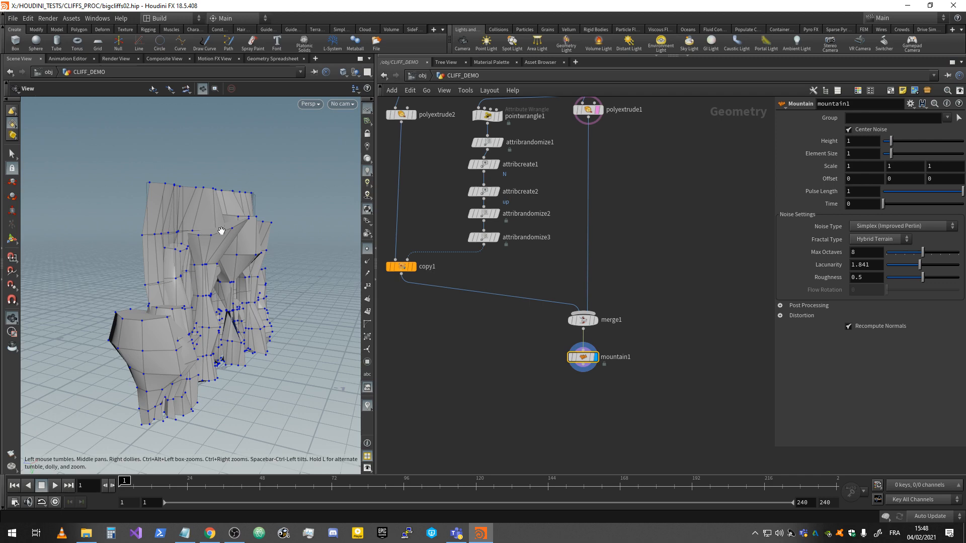
{"action": "left_click_drag", "start_coordinate": [228, 276], "coordinate": [179, 272]}
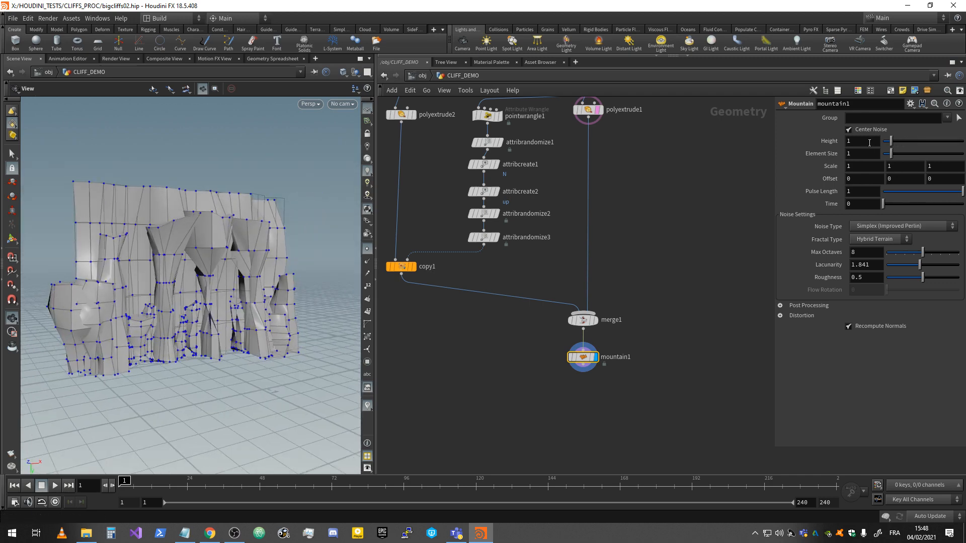
{"action": "middle_click_drag", "start_coordinate": [869, 142], "coordinate": [632, 159]}
{"action": "left_click_drag", "start_coordinate": [202, 249], "coordinate": [301, 254]}
{"action": "middle_click_drag", "start_coordinate": [656, 277], "coordinate": [645, 208]}
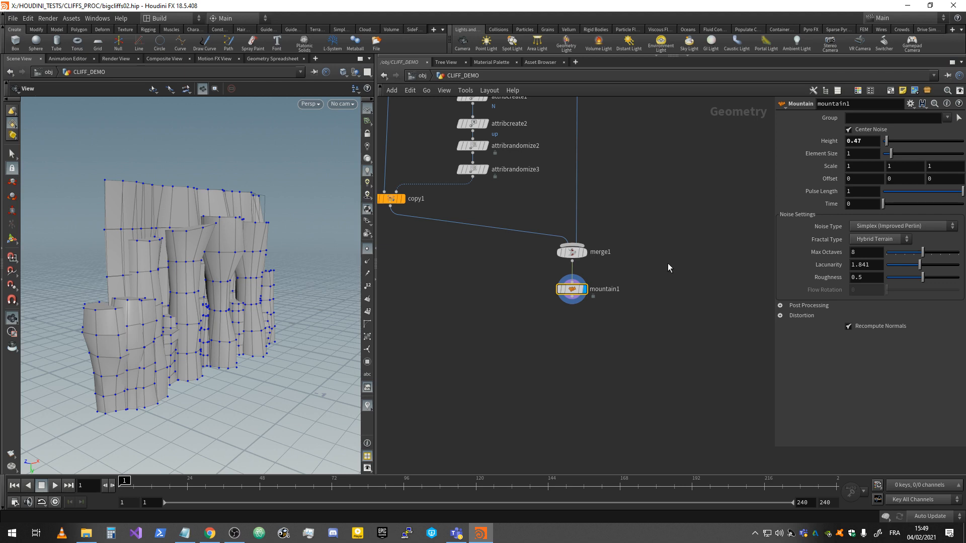
{"action": "middle_click_drag", "start_coordinate": [649, 291], "coordinate": [636, 256]}
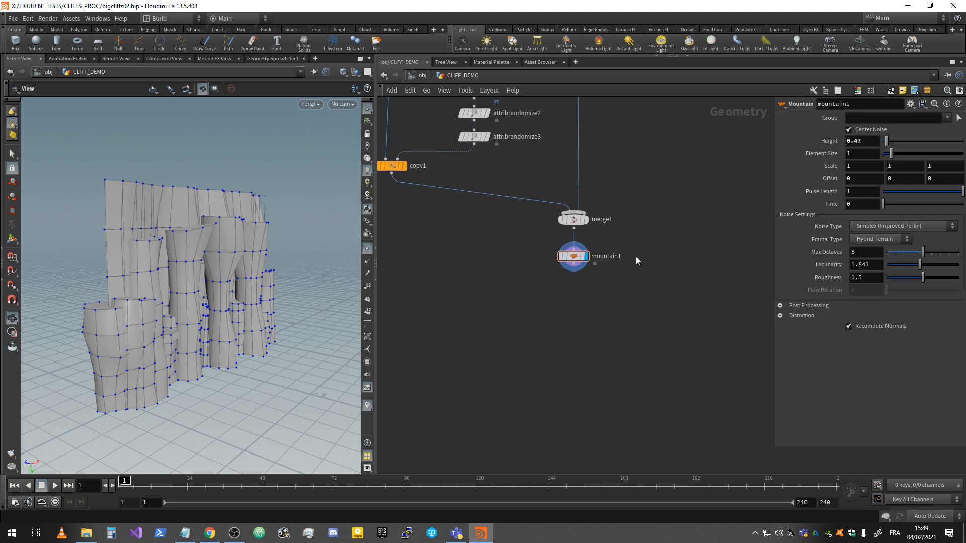
{"action": "middle_click_drag", "start_coordinate": [495, 232], "coordinate": [489, 272]}
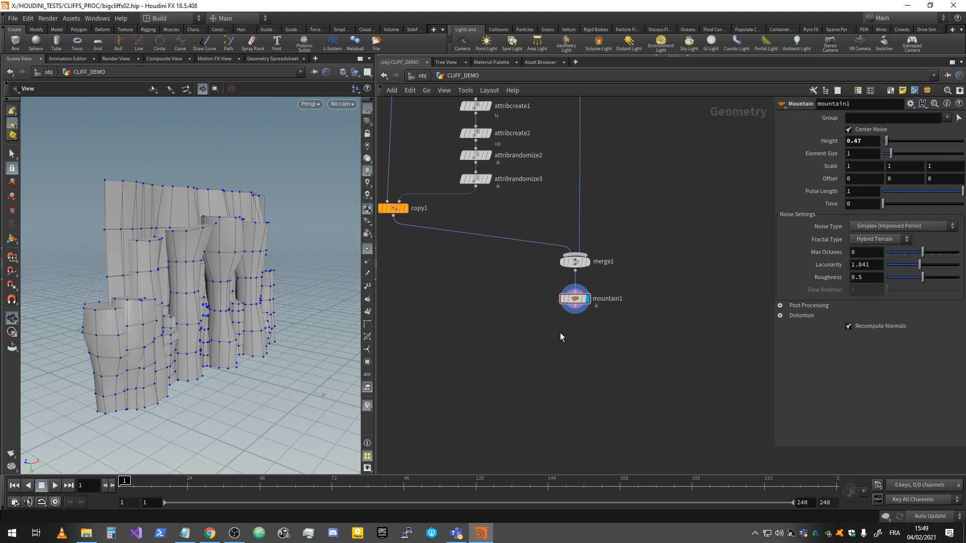
{"action": "key", "text": "Tab"}
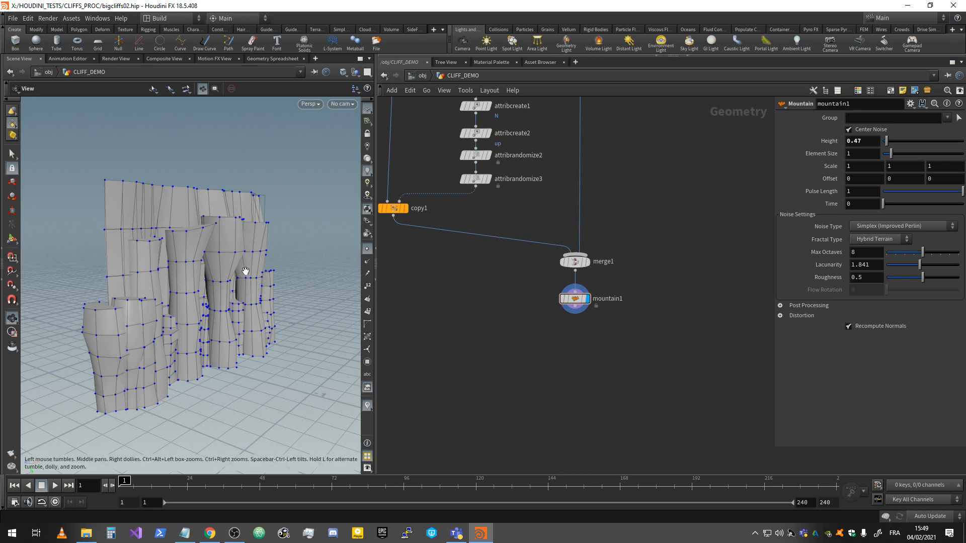
Step: Insert an Extrude Volume node on the connection between polyextrude1 and merge1 to give the wall depth
{"action": "left_click_drag", "start_coordinate": [224, 369], "coordinate": [261, 216]}
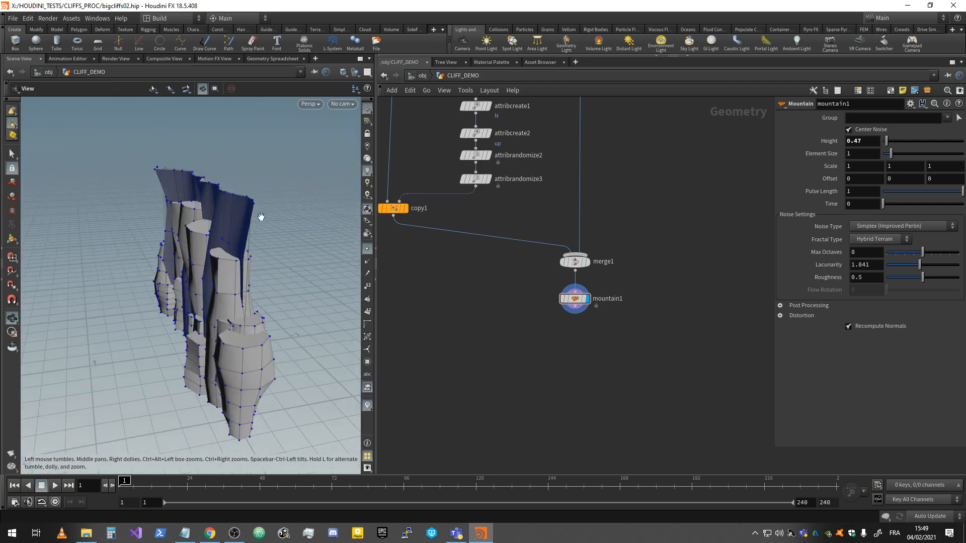
{"action": "left_click_drag", "start_coordinate": [112, 323], "coordinate": [252, 281]}
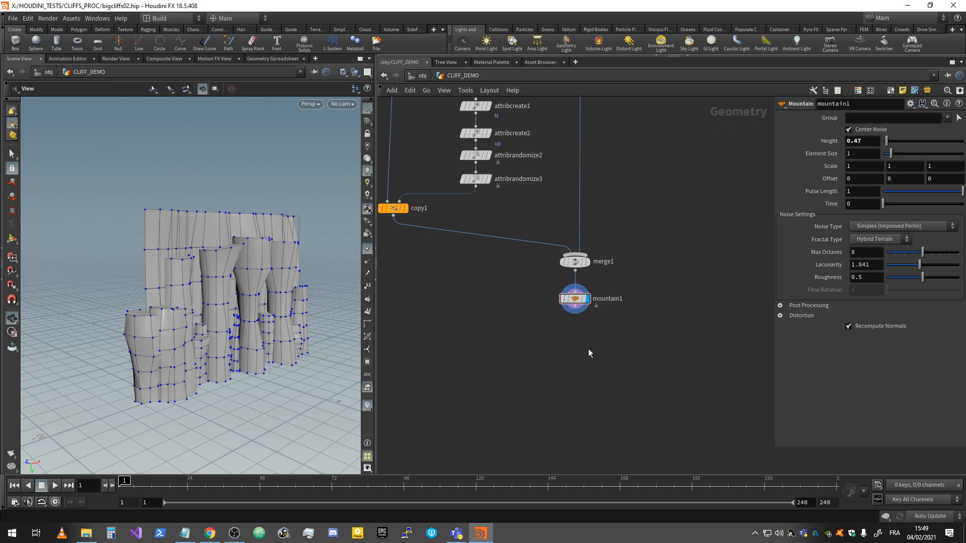
{"action": "middle_click_drag", "start_coordinate": [609, 321], "coordinate": [614, 286]}
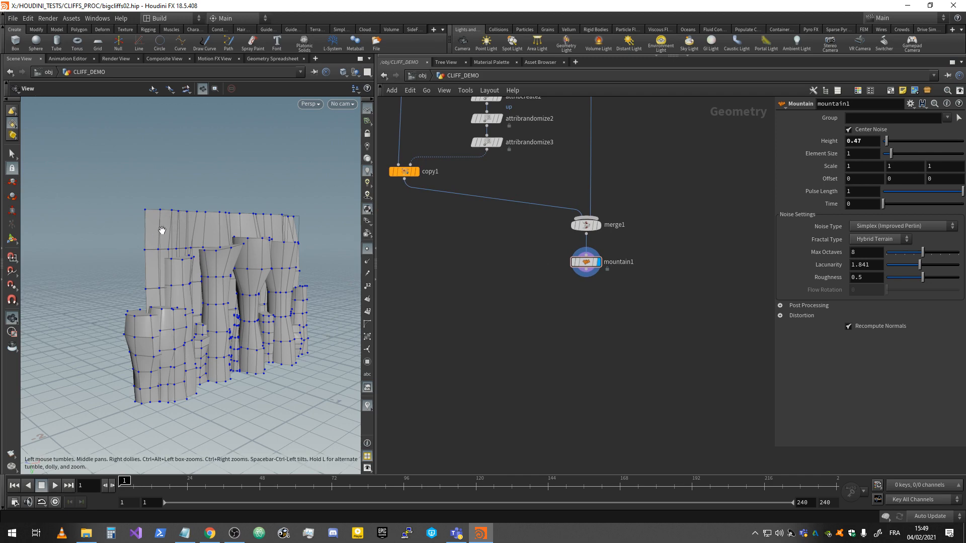
{"action": "middle_click_drag", "start_coordinate": [546, 234], "coordinate": [578, 348]}
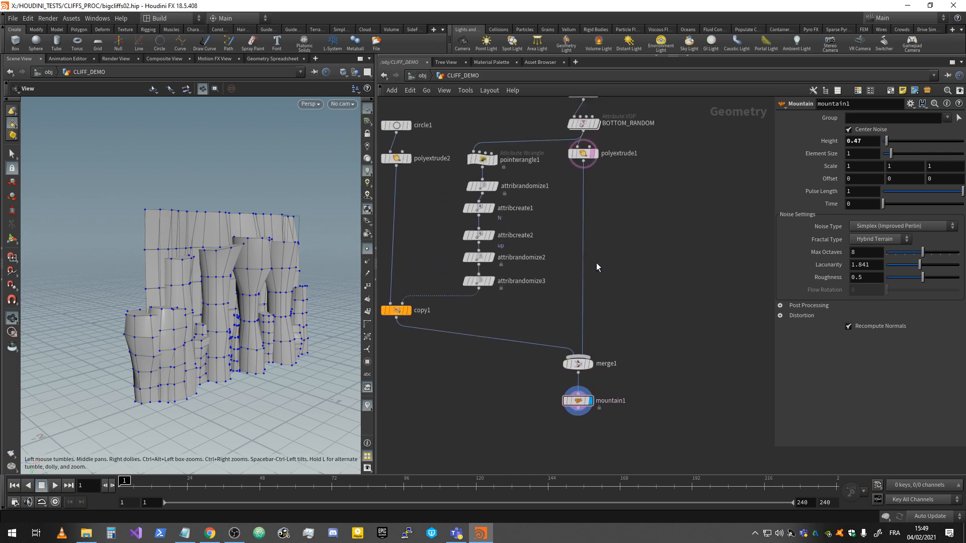
{"action": "key", "text": "Tab"}
{"action": "type", "text": "extr"}
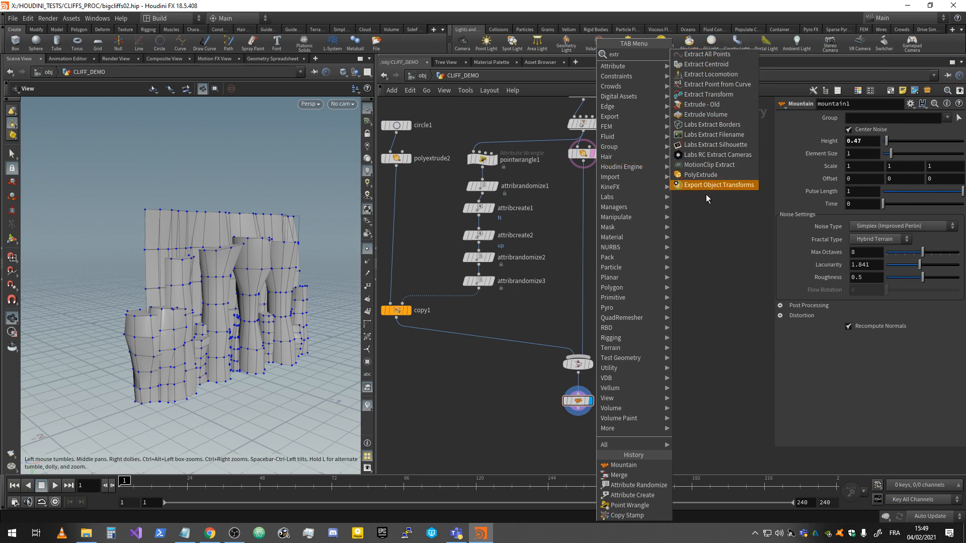
{"action": "left_click", "coordinate": [724, 117]}
{"action": "left_click", "coordinate": [581, 208]}
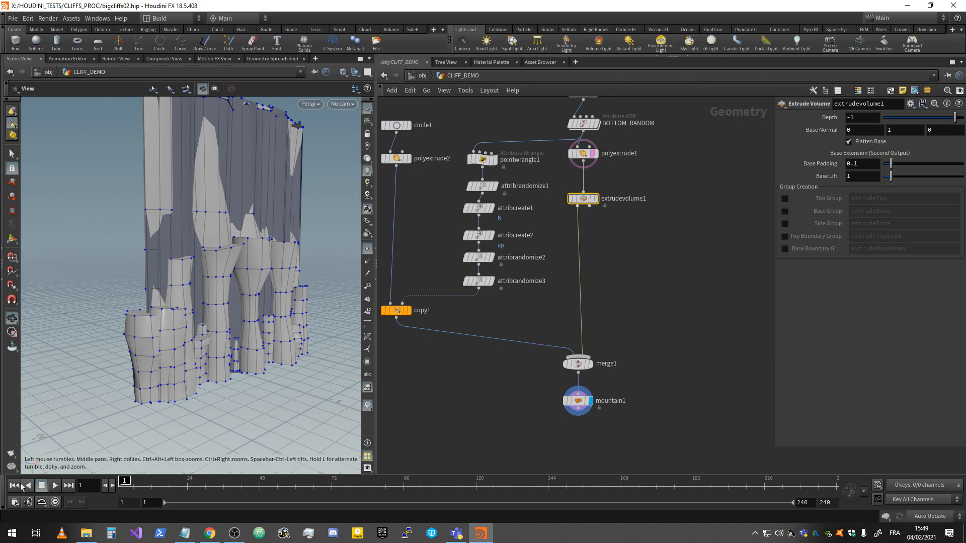
Step: Set the Base Normal of extrudevolume1 to 0, 0, -1 and check the wall's back and sides
{"action": "left_click", "coordinate": [906, 130]}
{"action": "type", "text": "0"}
{"action": "key", "text": "Tab"}
{"action": "type", "text": "1"}
{"action": "key", "text": "Return"}
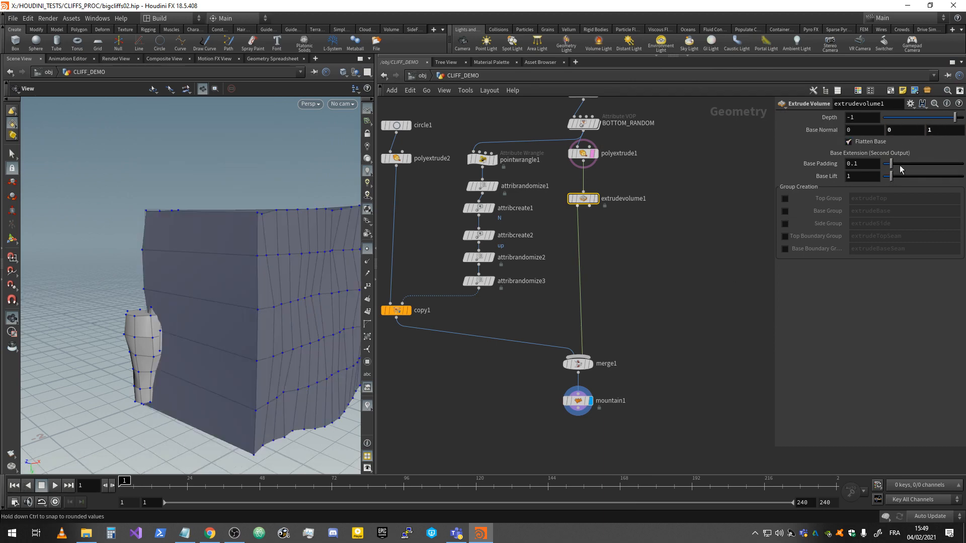
{"action": "type", "text": "-1"}
{"action": "key", "text": "Return"}
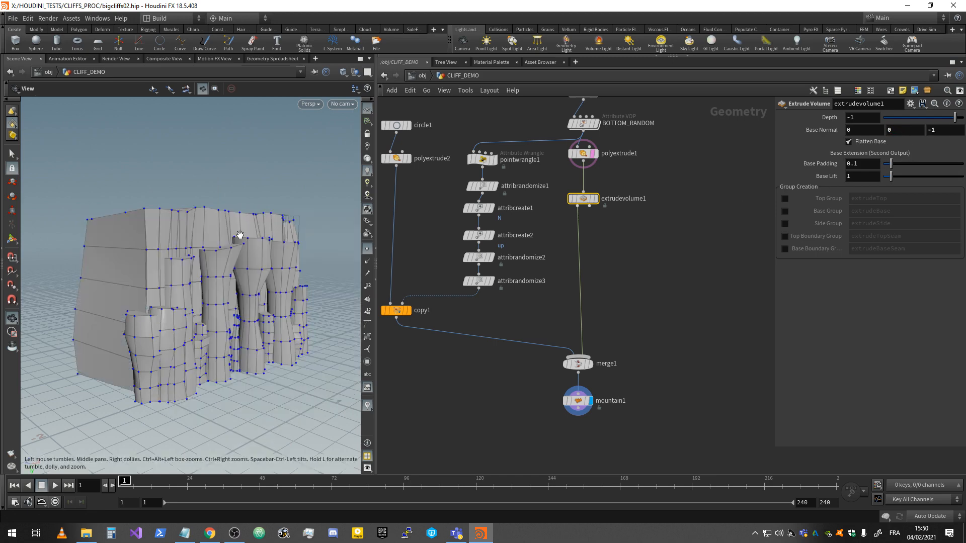
{"action": "mouse_move", "coordinate": [113, 257]}
{"action": "left_mouse_down"}
{"action": "mouse_move", "coordinate": [141, 285]}
{"action": "mouse_move", "coordinate": [225, 272]}
{"action": "left_mouse_up"}
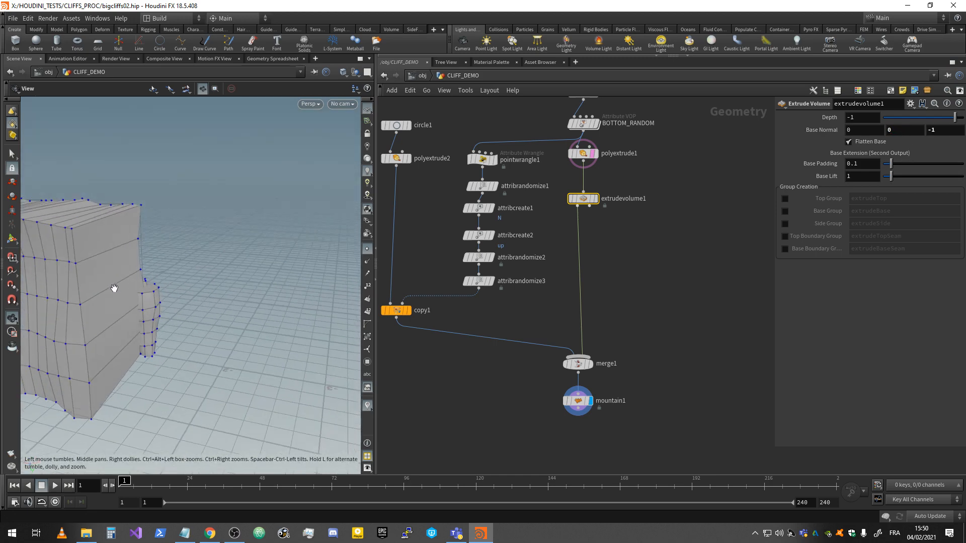
{"action": "mouse_move", "coordinate": [115, 288]}
{"action": "left_mouse_down"}
{"action": "mouse_move", "coordinate": [286, 272]}
{"action": "mouse_move", "coordinate": [262, 243]}
{"action": "mouse_move", "coordinate": [285, 281]}
{"action": "mouse_move", "coordinate": [97, 289]}
{"action": "mouse_move", "coordinate": [233, 266]}
{"action": "mouse_move", "coordinate": [166, 272]}
{"action": "mouse_move", "coordinate": [210, 267]}
{"action": "left_mouse_up"}
Step: Add a VDB from Polygons node after mountain1 and display its result
{"action": "middle_click_drag", "start_coordinate": [684, 315], "coordinate": [693, 255]}
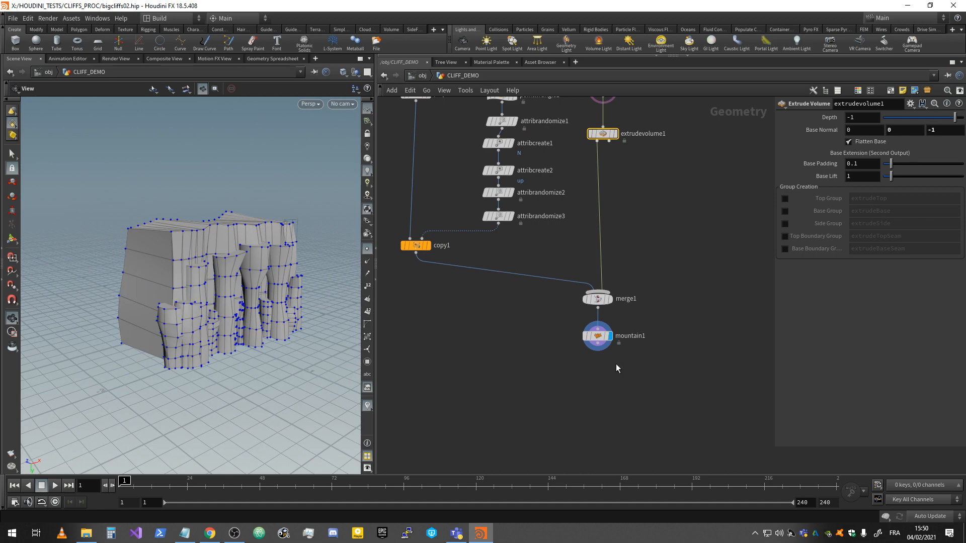
{"action": "middle_click_drag", "start_coordinate": [589, 366], "coordinate": [564, 308]}
{"action": "scroll", "coordinate": [560, 316], "scroll_direction": "down", "scroll_amount": 1}
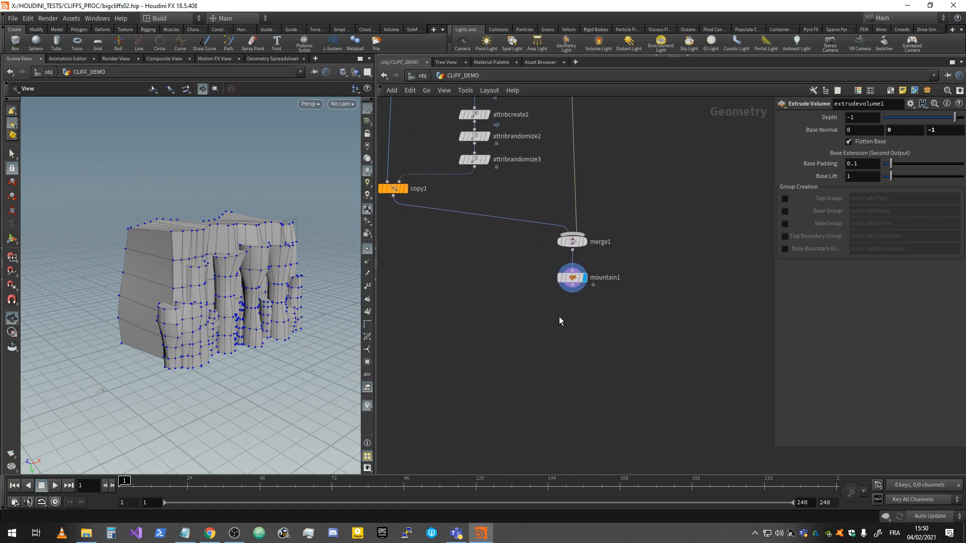
{"action": "key", "text": "Tab"}
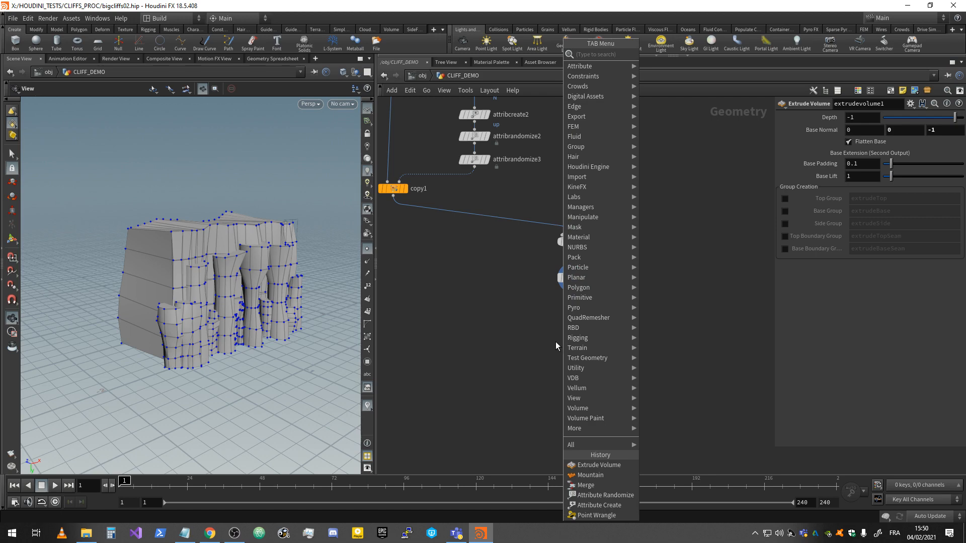
{"action": "type", "text": "vdb"}
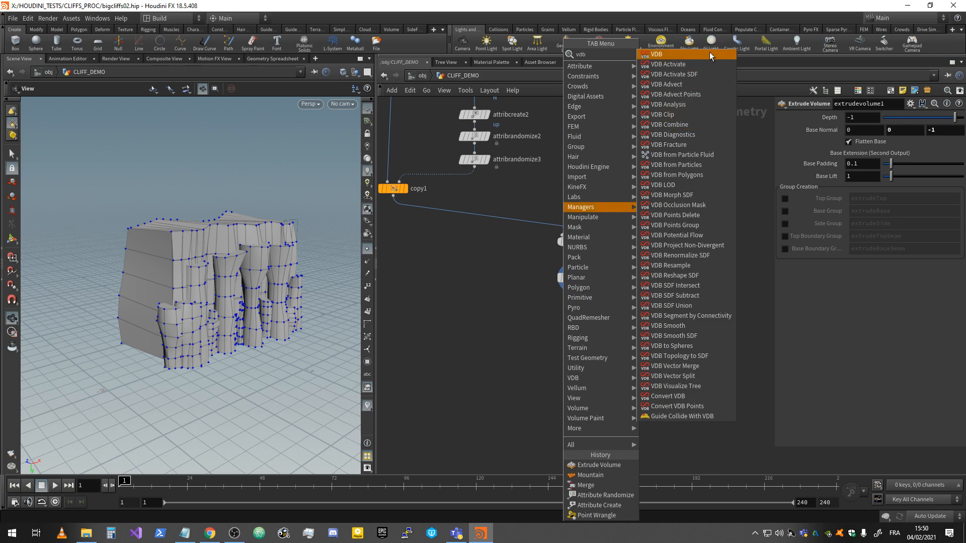
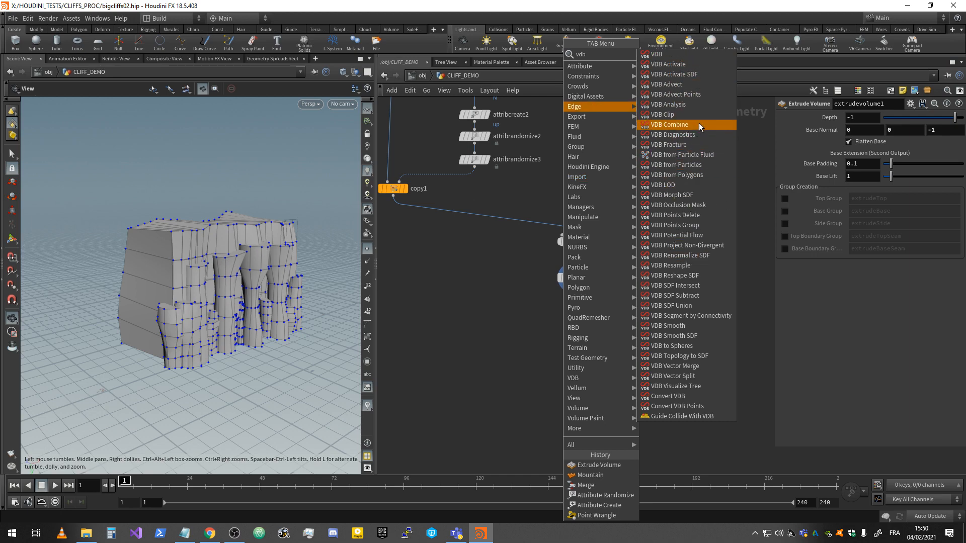
{"action": "left_click", "coordinate": [689, 175]}
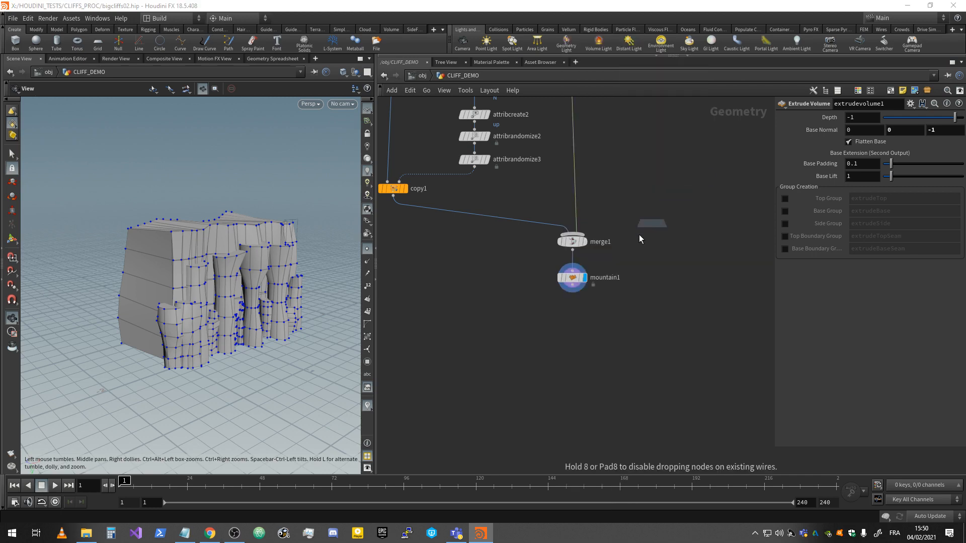
{"action": "left_click", "coordinate": [571, 304]}
{"action": "scroll", "coordinate": [571, 304], "scroll_direction": "up", "scroll_amount": 3}
{"action": "left_click_drag", "start_coordinate": [569, 286], "coordinate": [562, 304]}
{"action": "left_click", "coordinate": [587, 313]}
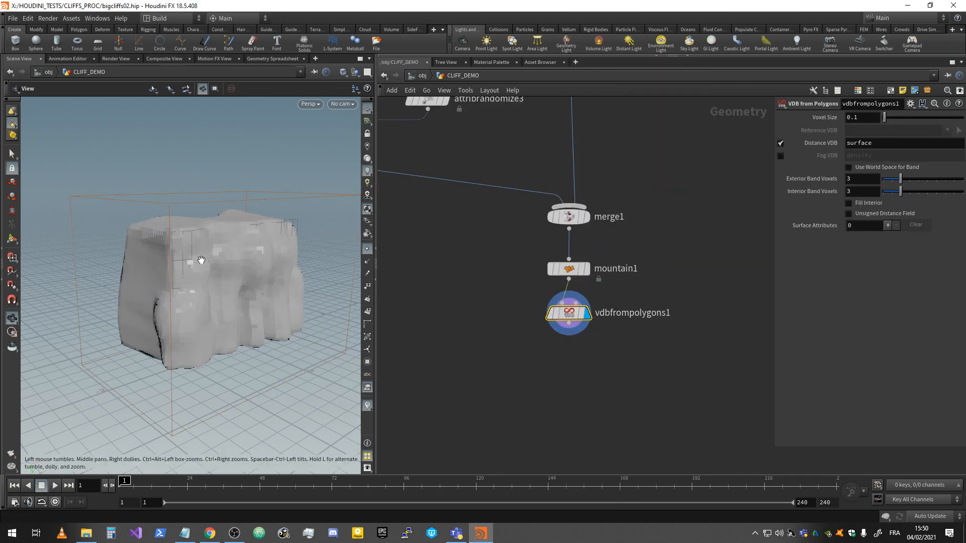
Step: Examine the VDB version of the cliff from several angles, checking its surface detail
{"action": "scroll", "coordinate": [200, 258], "scroll_direction": "up", "scroll_amount": 4}
{"action": "left_click_drag", "start_coordinate": [210, 273], "coordinate": [167, 232]}
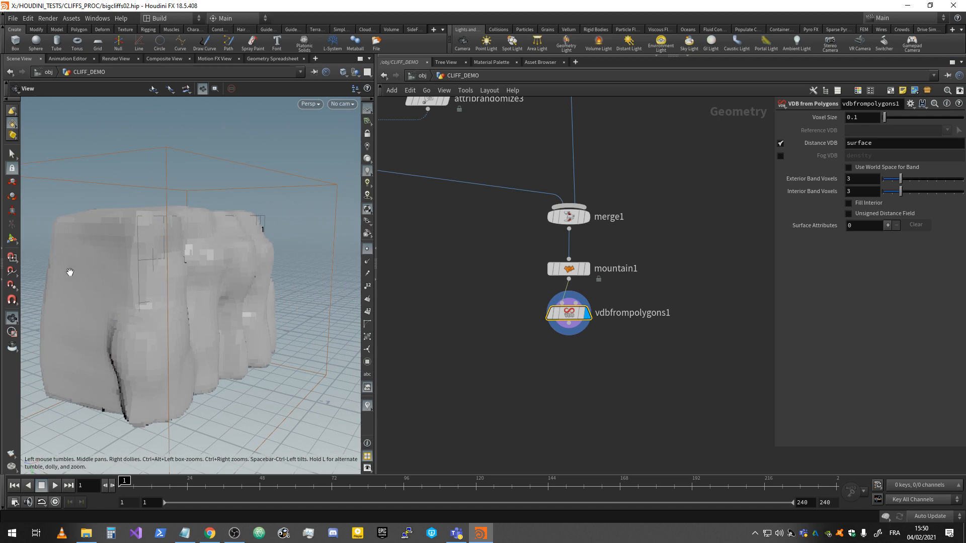
{"action": "left_click_drag", "start_coordinate": [282, 259], "coordinate": [164, 258]}
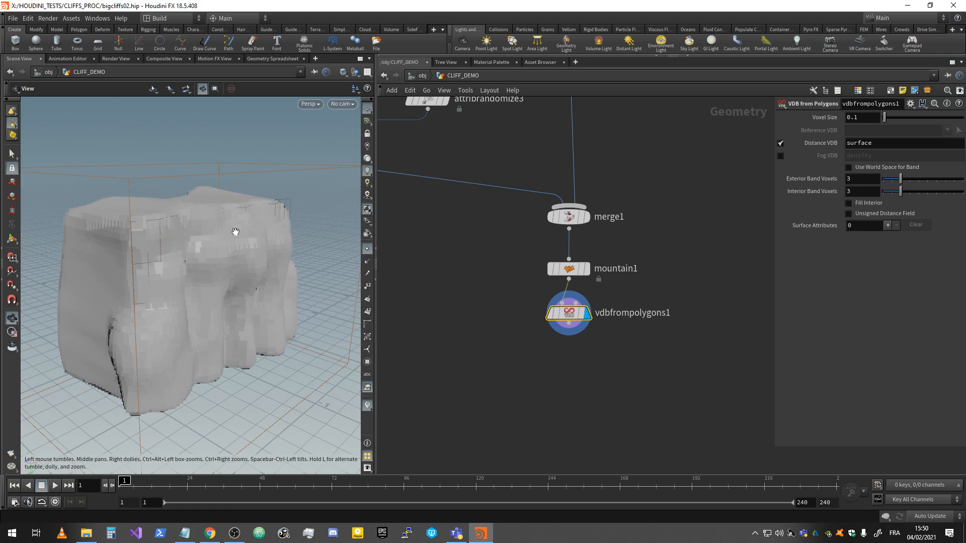
{"action": "left_click_drag", "start_coordinate": [235, 232], "coordinate": [132, 226]}
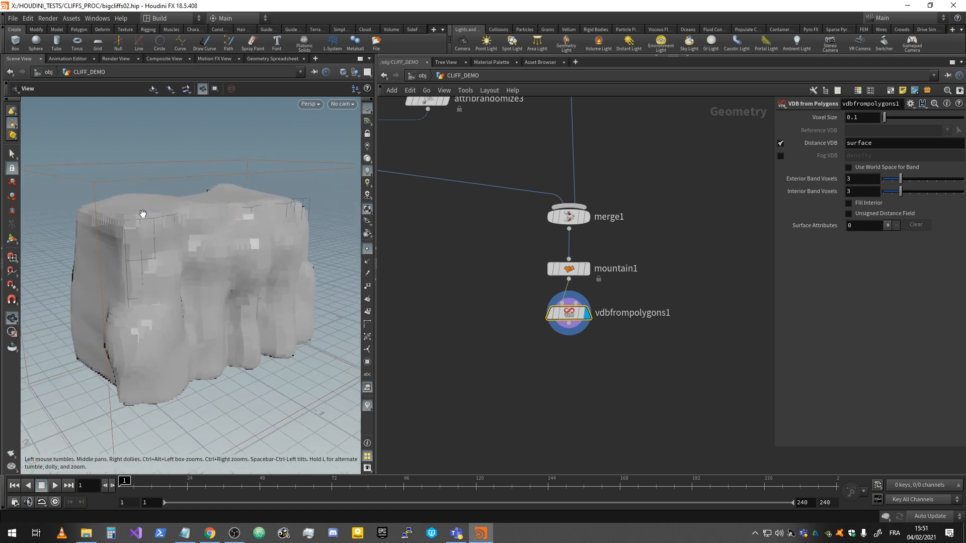
{"action": "scroll", "coordinate": [123, 214], "scroll_direction": "up", "scroll_amount": 8}
{"action": "left_click_drag", "start_coordinate": [145, 235], "coordinate": [217, 254]}
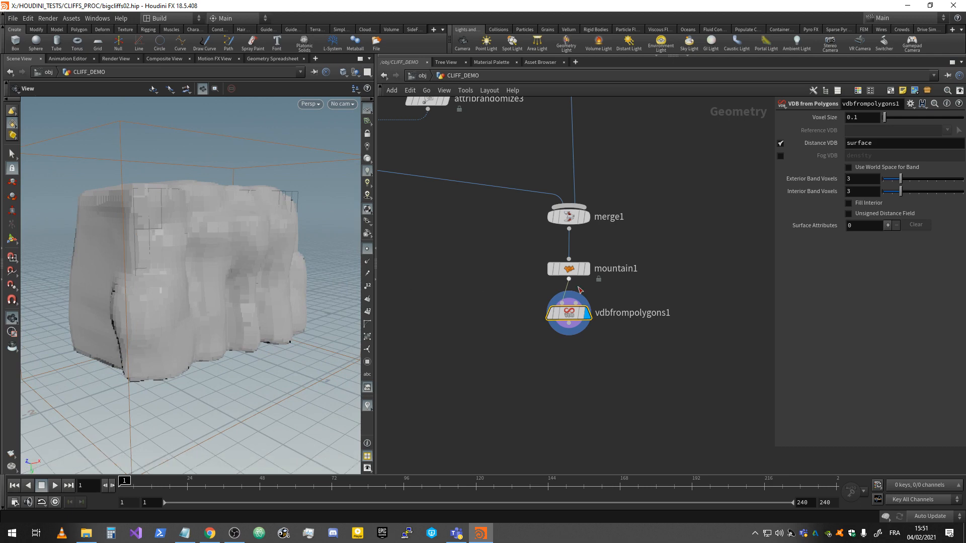
Step: Add a Convert VDB node, connect the vdbfrompolygons1 output to its first input, and display it
{"action": "middle_click_drag", "start_coordinate": [606, 325], "coordinate": [569, 273]}
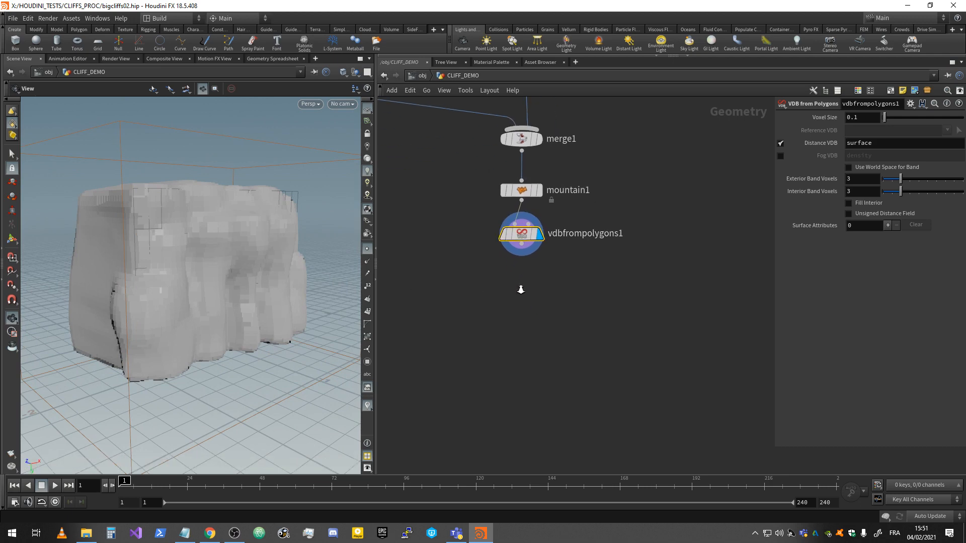
{"action": "scroll", "coordinate": [506, 323], "scroll_direction": "up", "scroll_amount": 1}
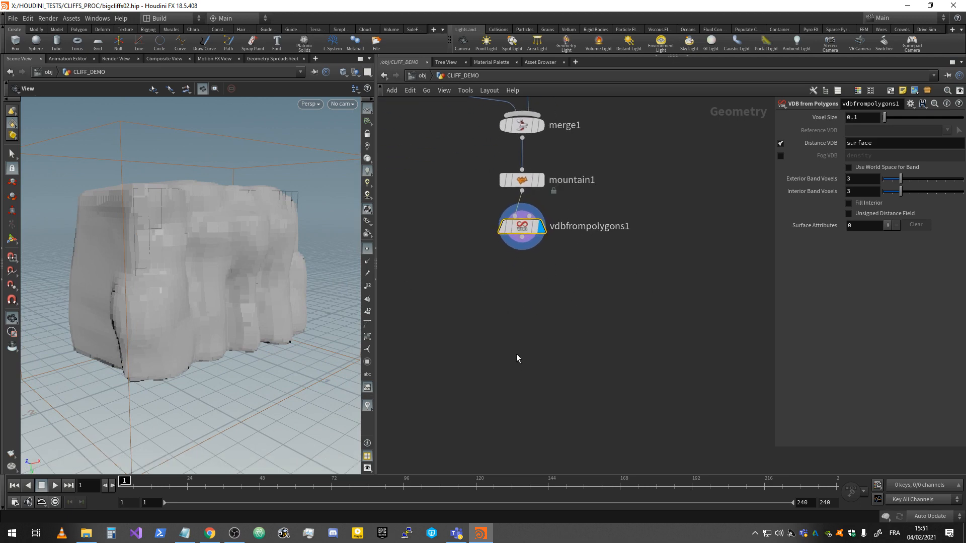
{"action": "key", "text": "Tab"}
{"action": "mouse_move", "coordinate": [525, 378]}
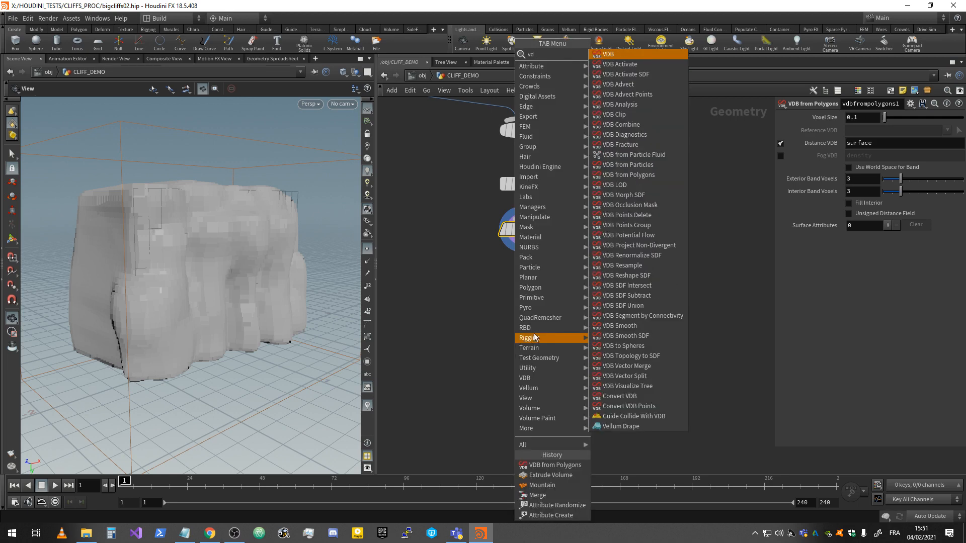
{"action": "left_click", "coordinate": [640, 397]}
{"action": "left_click", "coordinate": [522, 382]}
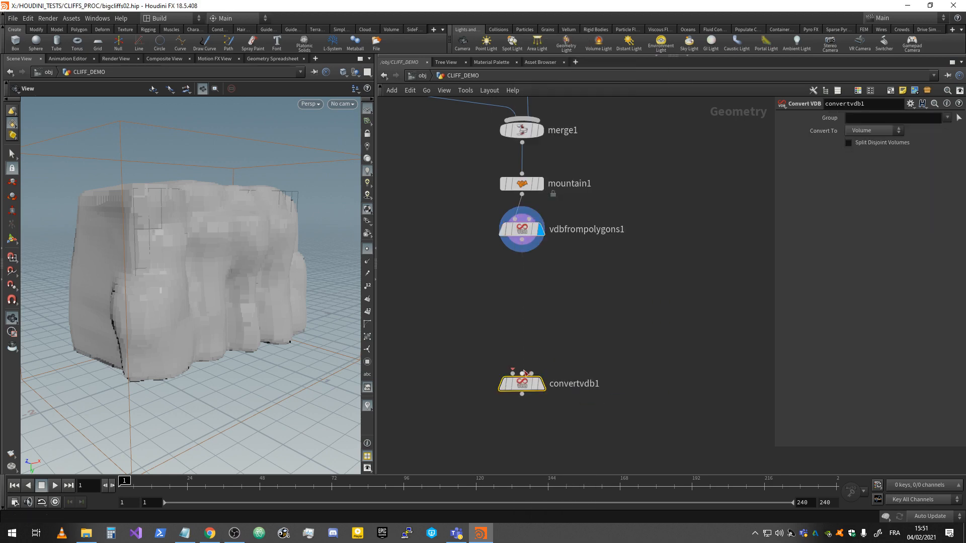
{"action": "left_click_drag", "start_coordinate": [522, 240], "coordinate": [513, 375]}
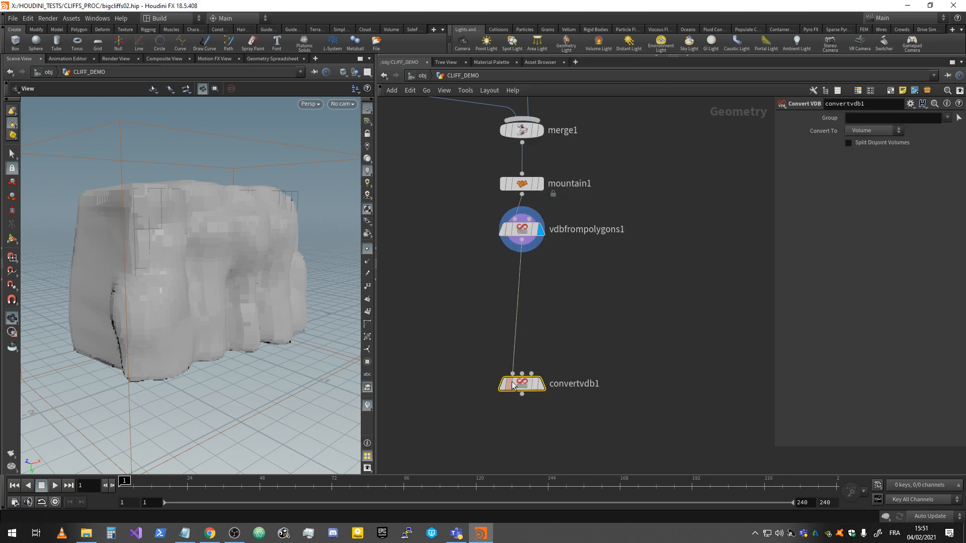
{"action": "left_click", "coordinate": [540, 385]}
Step: Set convertvdb1 to convert to Polygons and turn off the point display in the viewport
{"action": "left_click", "coordinate": [878, 131]}
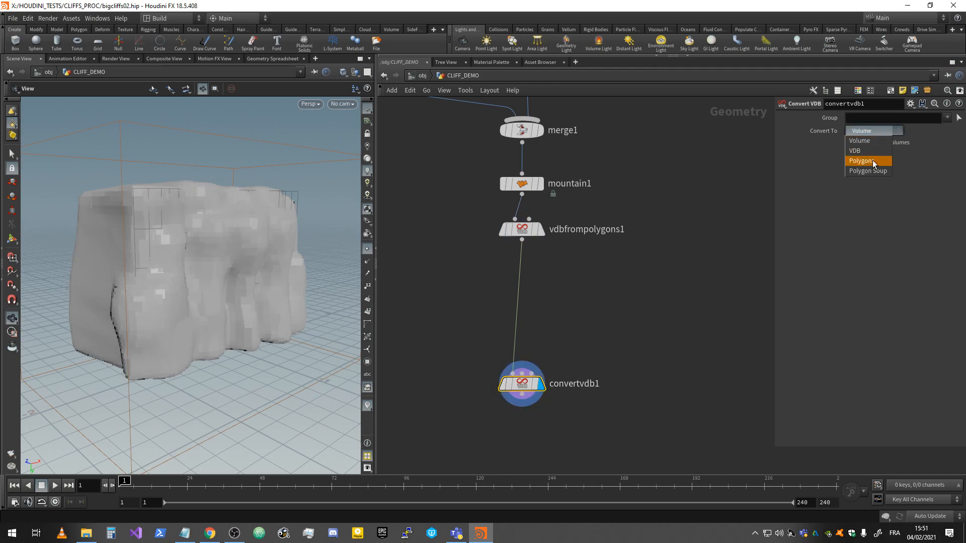
{"action": "left_click", "coordinate": [873, 160]}
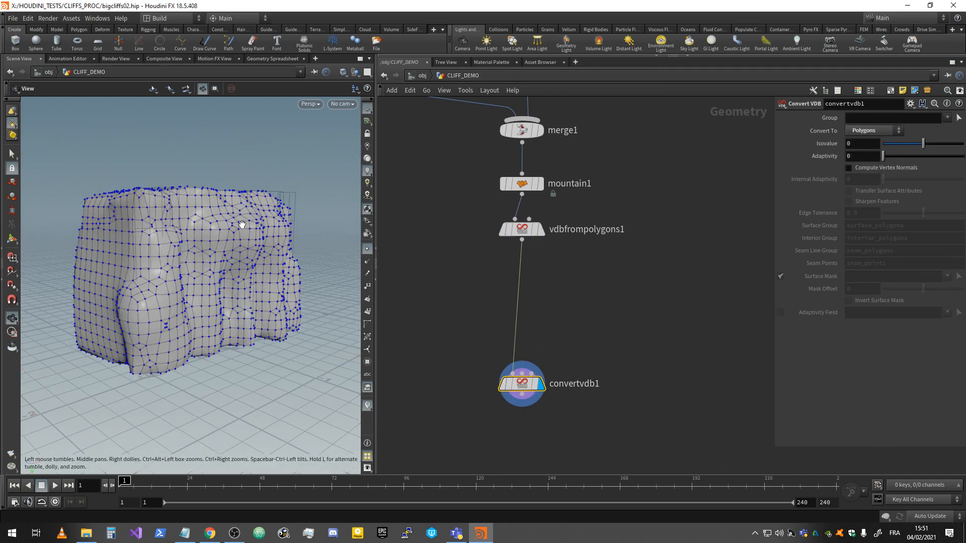
{"action": "left_click_drag", "start_coordinate": [242, 225], "coordinate": [185, 235]}
{"action": "left_click_drag", "start_coordinate": [232, 264], "coordinate": [291, 228]}
{"action": "left_click", "coordinate": [367, 249]}
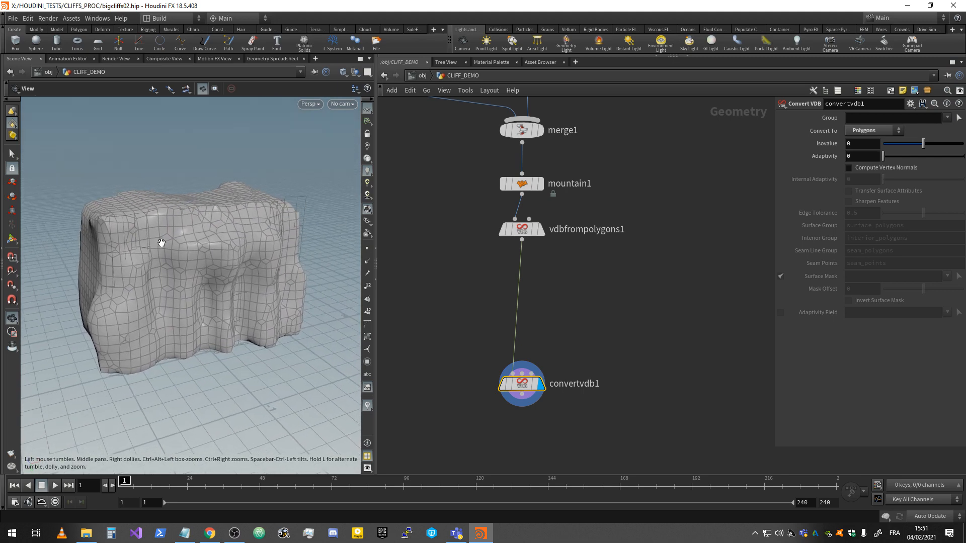
Step: Set the Voxel Size of vdbfrompolygons1 to 0.01 for a finer cliff mesh
{"action": "left_click", "coordinate": [527, 232]}
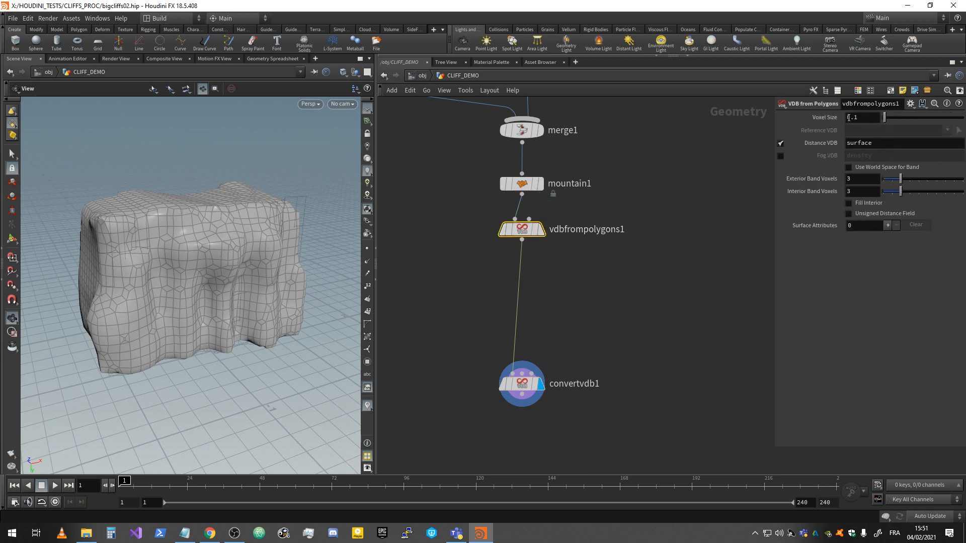
{"action": "left_click", "coordinate": [871, 119]}
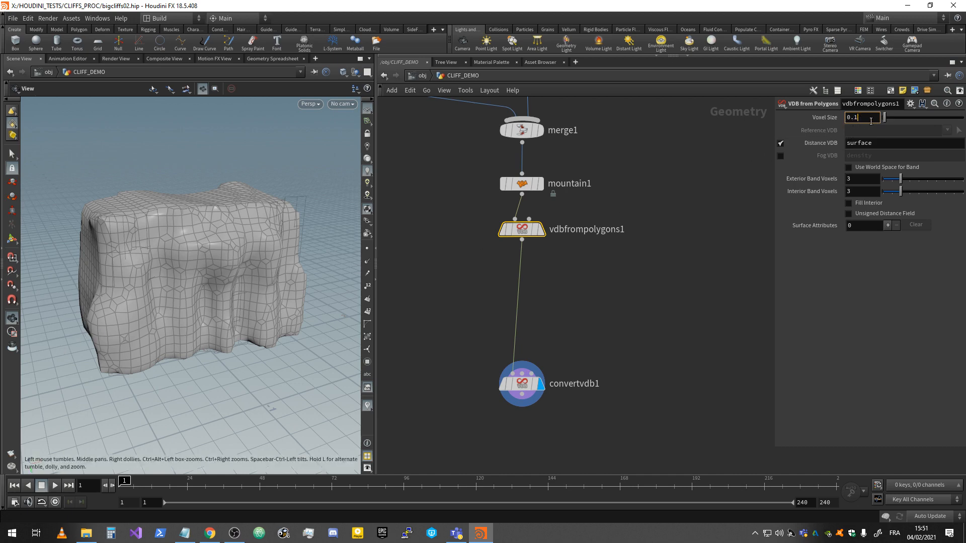
{"action": "key", "text": "BackSpace"}
{"action": "key", "text": "Return"}
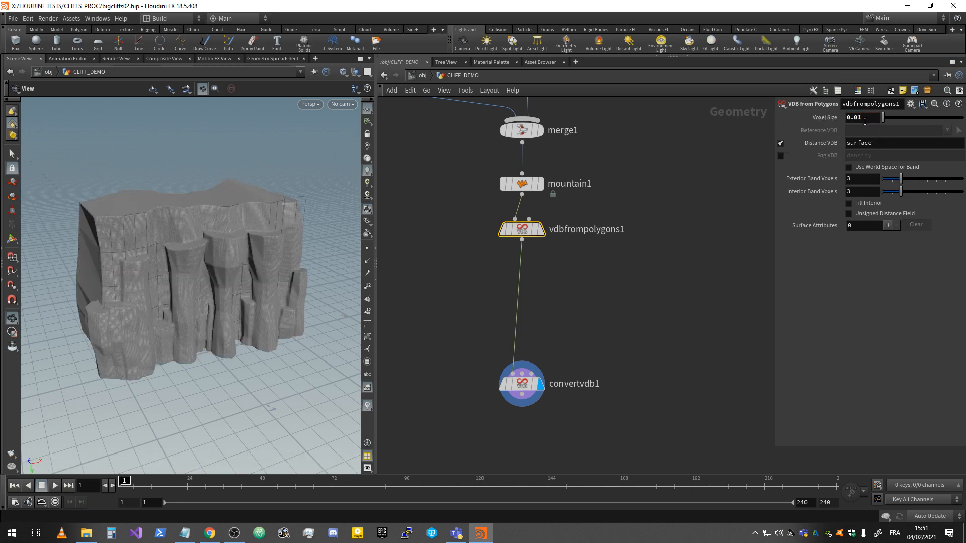
Step: Examine the refined cliff mesh, looking closely at the polygon density on the columns and wall
{"action": "scroll", "coordinate": [152, 240], "scroll_direction": "up", "scroll_amount": 3}
{"action": "left_click_drag", "start_coordinate": [160, 260], "coordinate": [184, 289]}
{"action": "scroll", "coordinate": [130, 201], "scroll_direction": "up", "scroll_amount": 3}
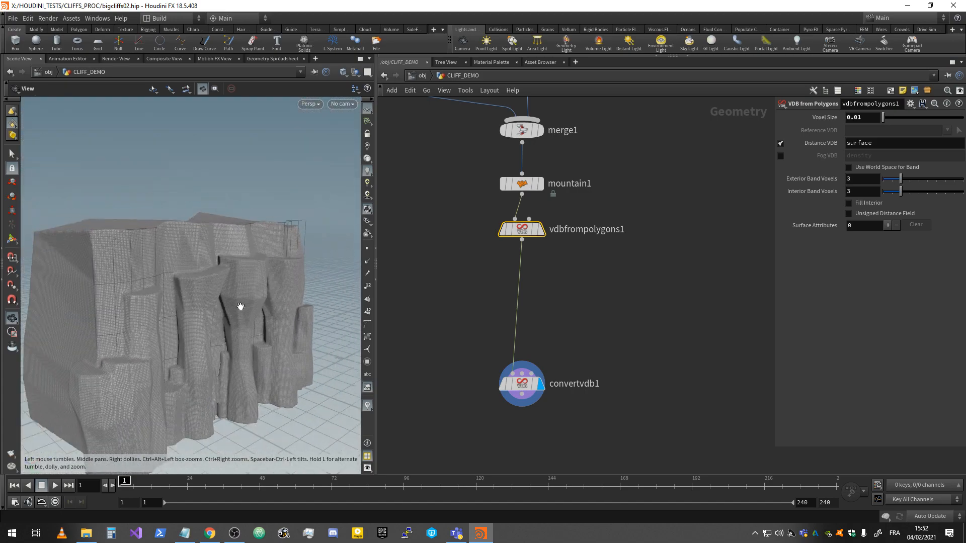
{"action": "scroll", "coordinate": [240, 307], "scroll_direction": "up", "scroll_amount": 3}
{"action": "left_click_drag", "start_coordinate": [273, 319], "coordinate": [228, 236]}
{"action": "left_click_drag", "start_coordinate": [176, 167], "coordinate": [206, 159]}
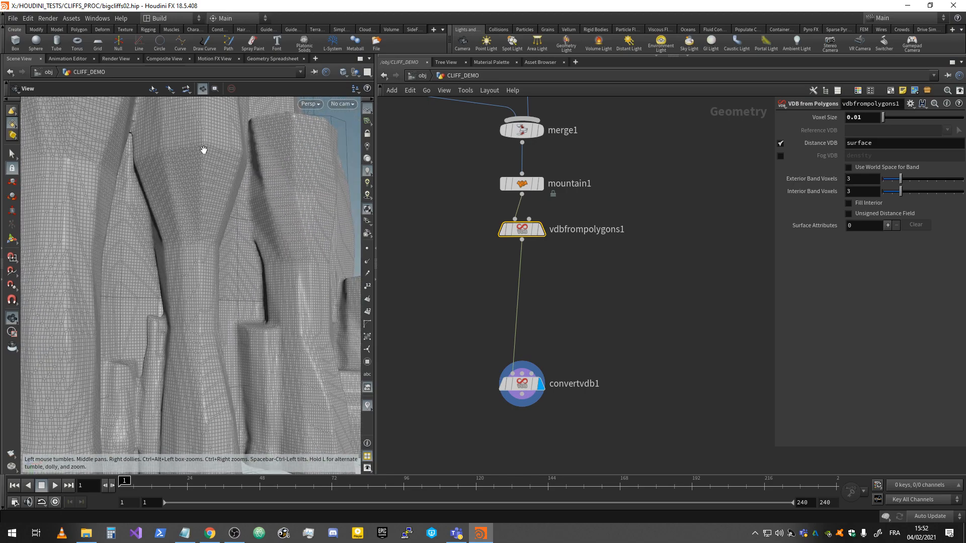
{"action": "left_click_drag", "start_coordinate": [228, 265], "coordinate": [267, 281]}
{"action": "scroll", "coordinate": [212, 281], "scroll_direction": "down", "scroll_amount": 8}
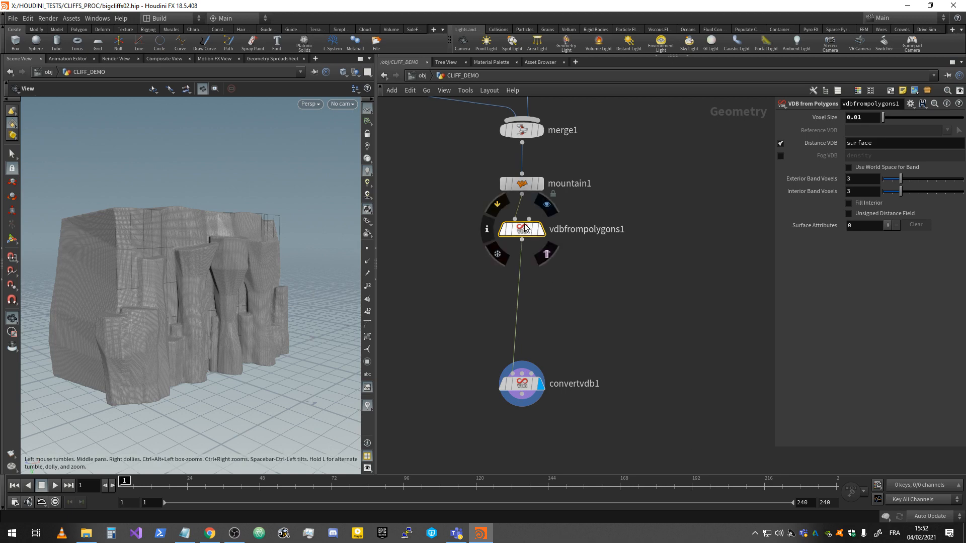
{"action": "mouse_move", "coordinate": [527, 229]}
{"action": "left_mouse_down"}
{"action": "mouse_move", "coordinate": [532, 218]}
{"action": "mouse_move", "coordinate": [527, 224]}
{"action": "left_mouse_up"}
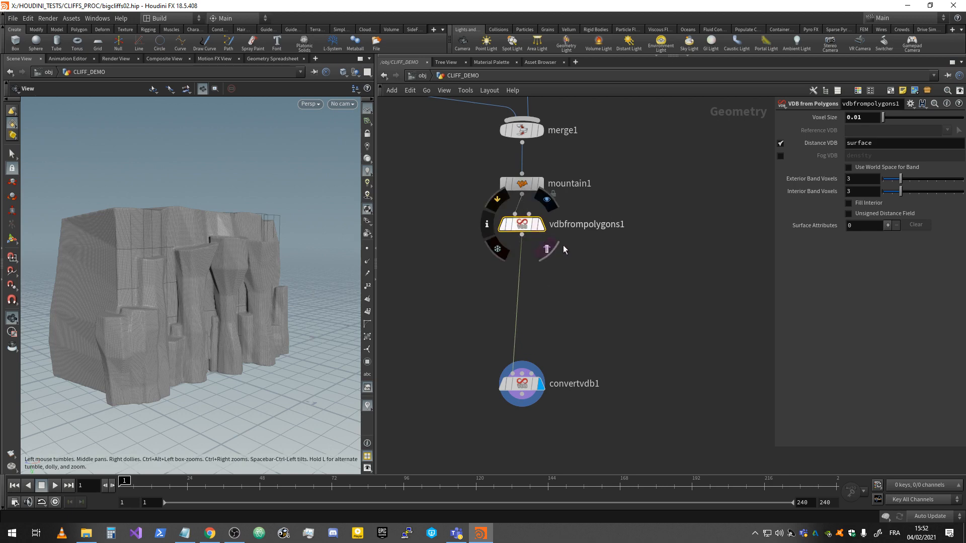
Step: Save the scene file and select the convertvdb1 node
{"action": "middle_click_drag", "start_coordinate": [572, 243], "coordinate": [499, 258]}
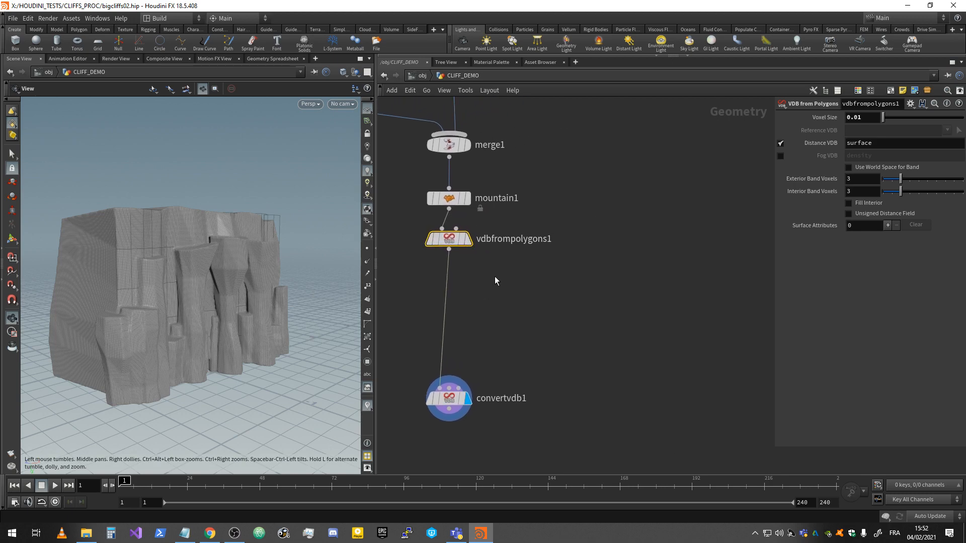
{"action": "key", "text": "ctrl+s"}
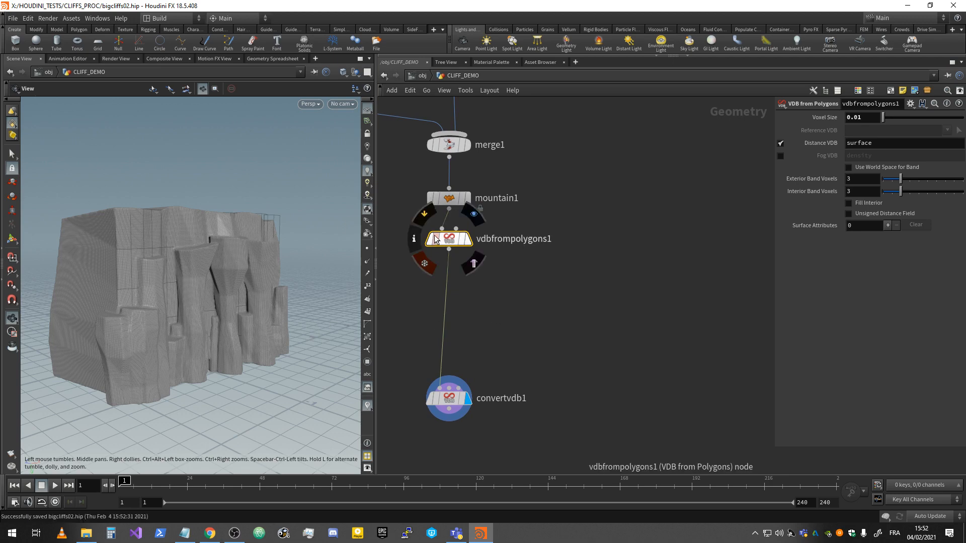
{"action": "left_click", "coordinate": [457, 232]}
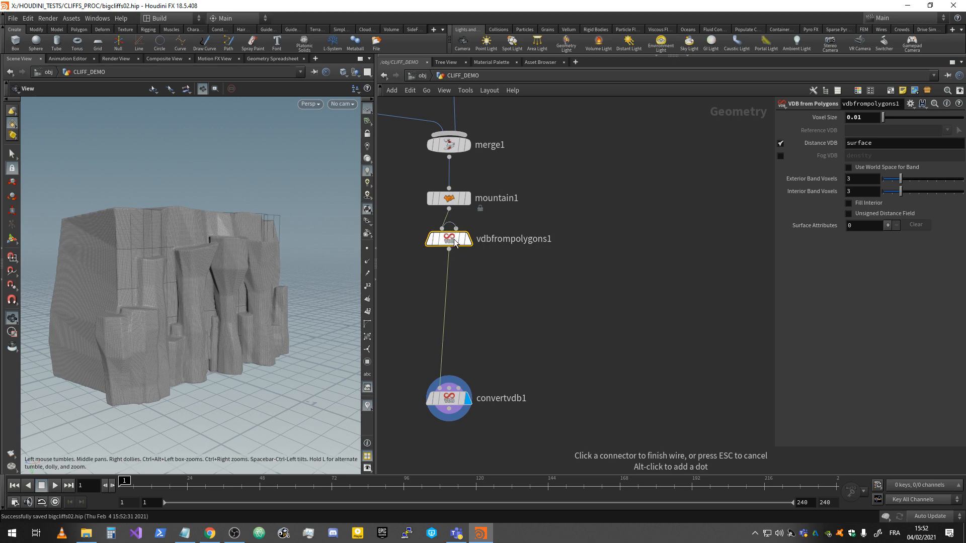
{"action": "key", "text": "Escape"}
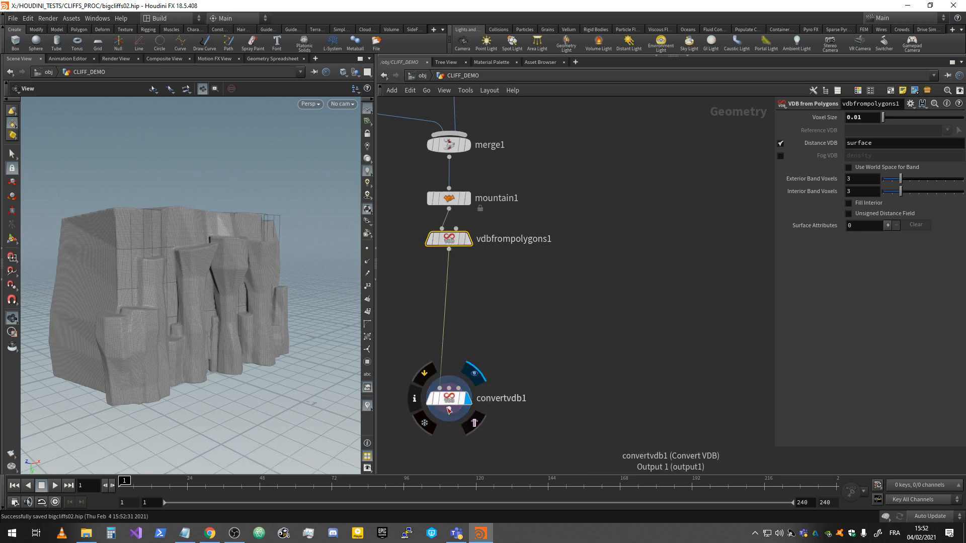
{"action": "left_click", "coordinate": [448, 397]}
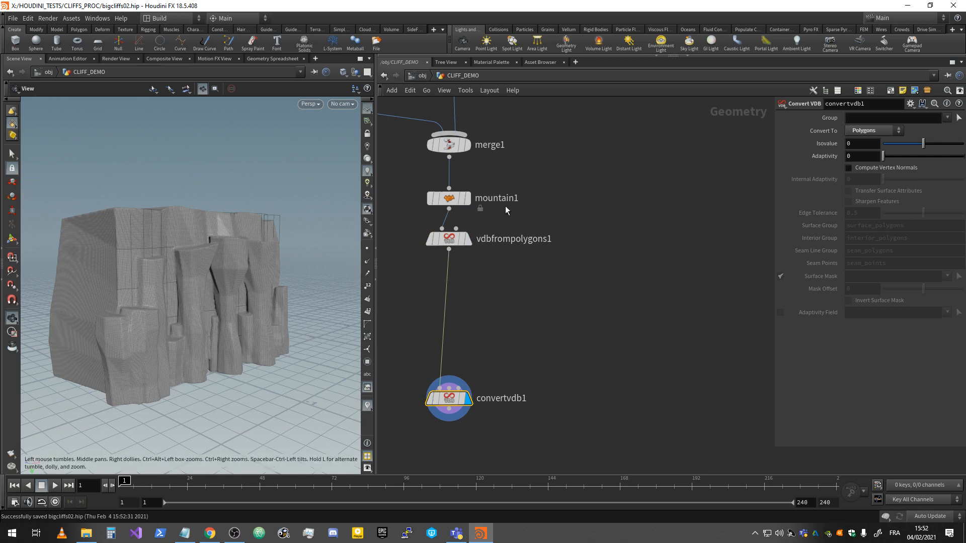
Step: Examine the remeshed cliff from the front and side, along with the node chain from merge1 to convertvdb1
{"action": "scroll", "coordinate": [502, 201], "scroll_direction": "down", "scroll_amount": 5}
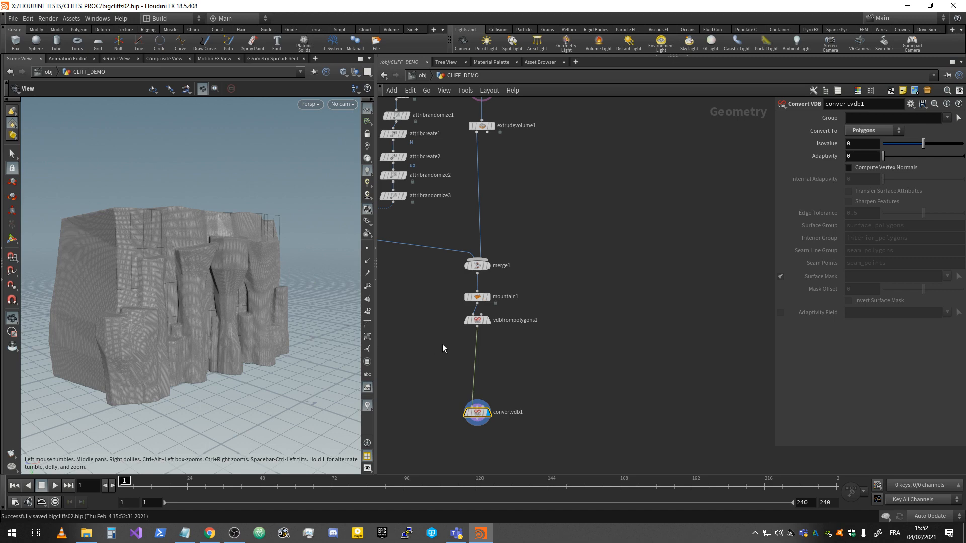
{"action": "scroll", "coordinate": [478, 327], "scroll_direction": "up", "scroll_amount": 3}
{"action": "middle_click_drag", "start_coordinate": [503, 360], "coordinate": [474, 324]}
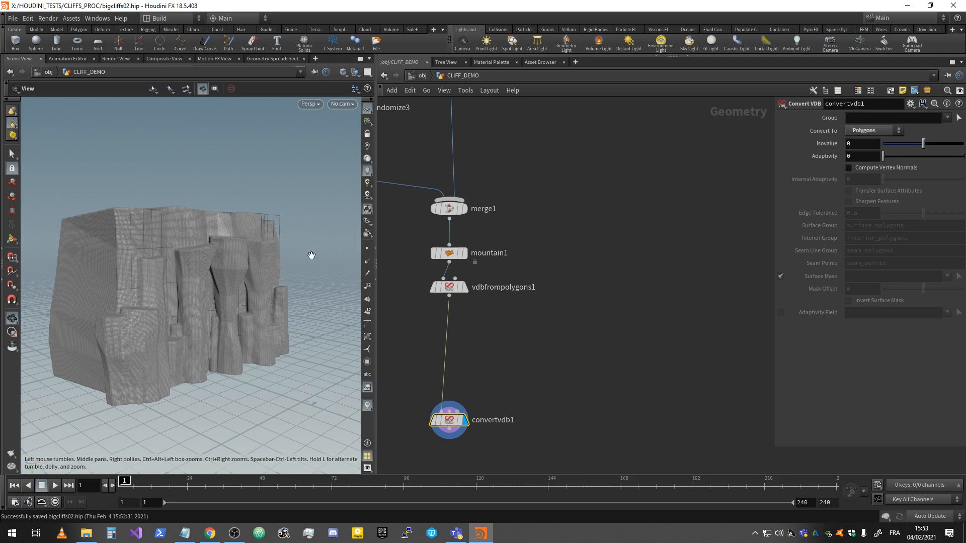
{"action": "middle_click_drag", "start_coordinate": [506, 300], "coordinate": [496, 274]}
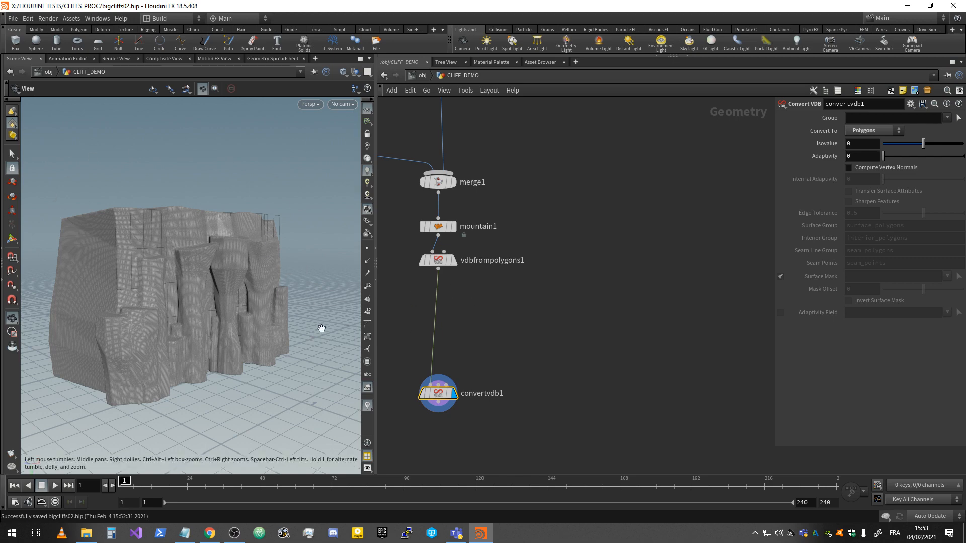
{"action": "mouse_move", "coordinate": [253, 263]}
{"action": "left_mouse_down"}
{"action": "mouse_move", "coordinate": [193, 261]}
{"action": "mouse_move", "coordinate": [243, 279]}
{"action": "left_mouse_up"}
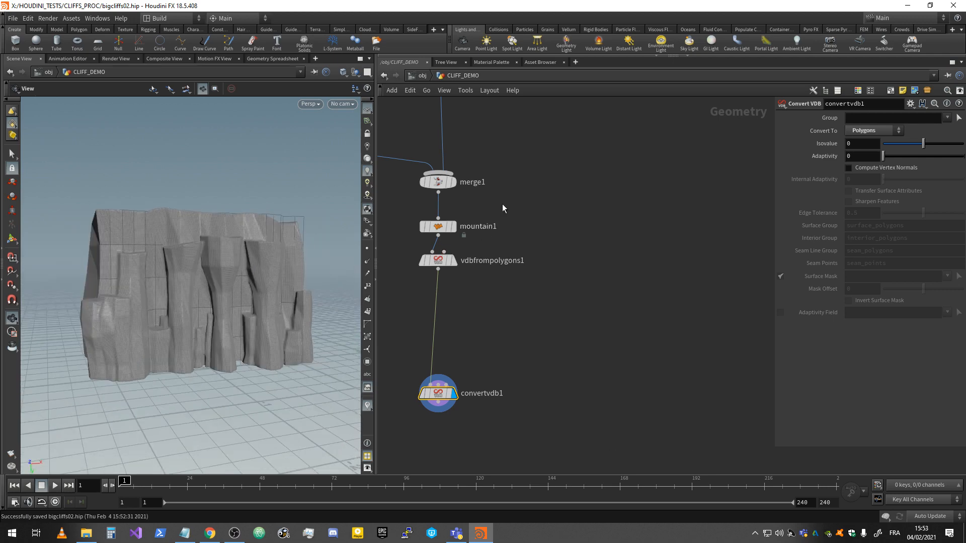
{"action": "middle_click_drag", "start_coordinate": [522, 196], "coordinate": [554, 224]}
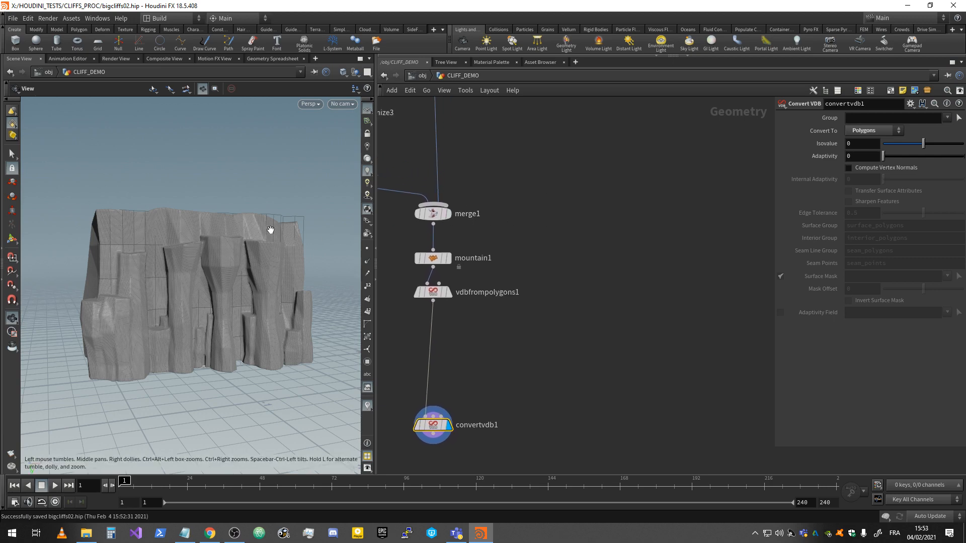
{"action": "left_click_drag", "start_coordinate": [163, 221], "coordinate": [183, 237]}
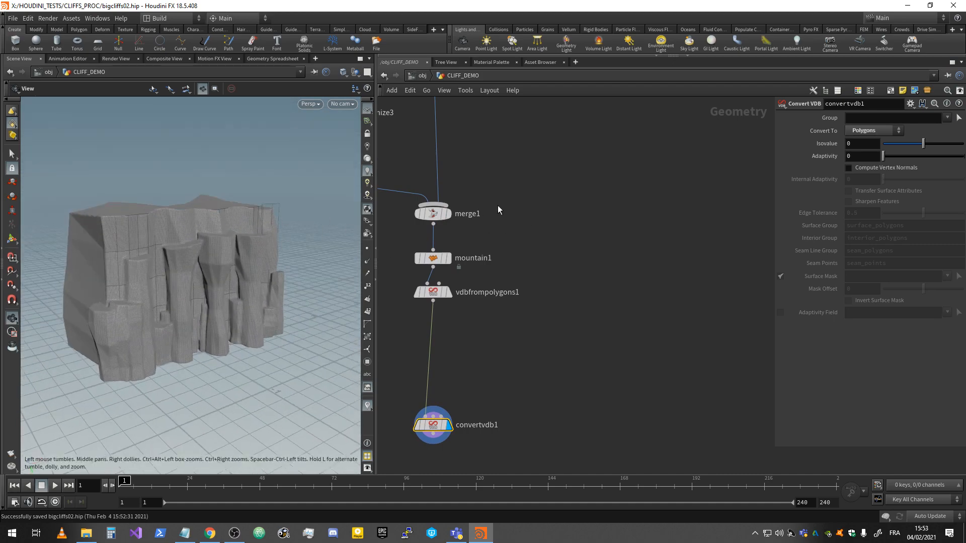
{"action": "middle_click_drag", "start_coordinate": [497, 207], "coordinate": [502, 240]}
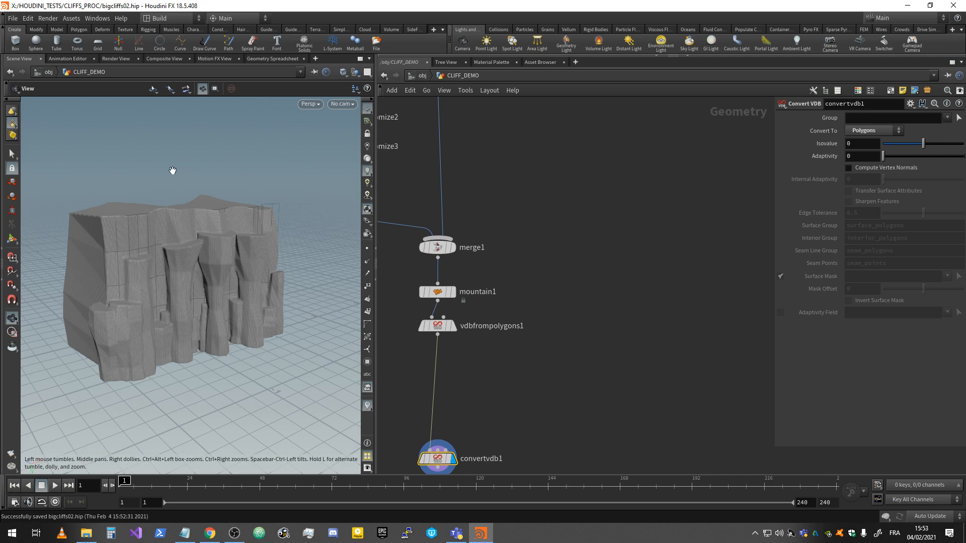
{"action": "scroll", "coordinate": [503, 246], "scroll_direction": "down", "scroll_amount": 2}
{"action": "middle_click_drag", "start_coordinate": [500, 254], "coordinate": [485, 195]}
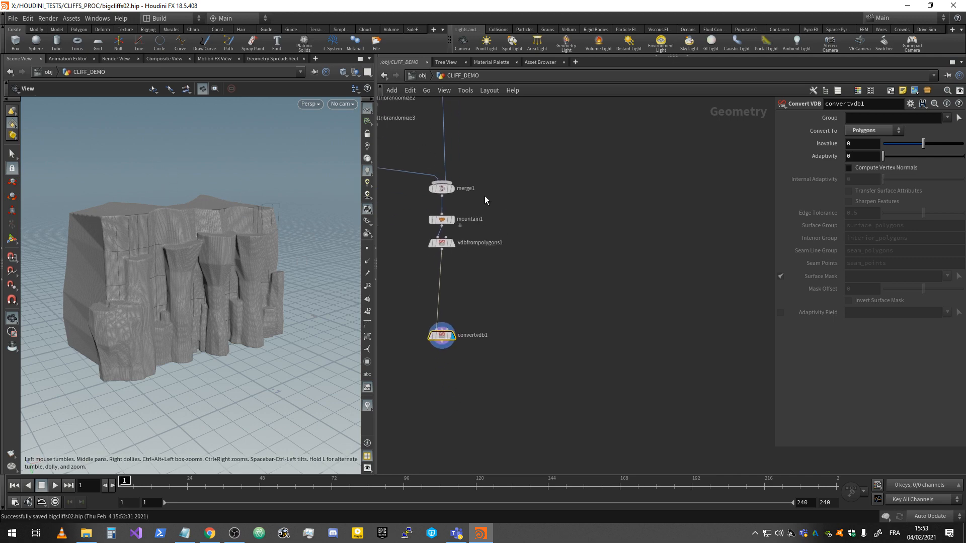
Step: Display the mountain1 result and move vdbfrompolygons1 lower to free space beneath mountain1
{"action": "scroll", "coordinate": [481, 194], "scroll_direction": "up", "scroll_amount": 3}
{"action": "left_click", "coordinate": [431, 238]}
{"action": "middle_click_drag", "start_coordinate": [544, 240], "coordinate": [539, 146]}
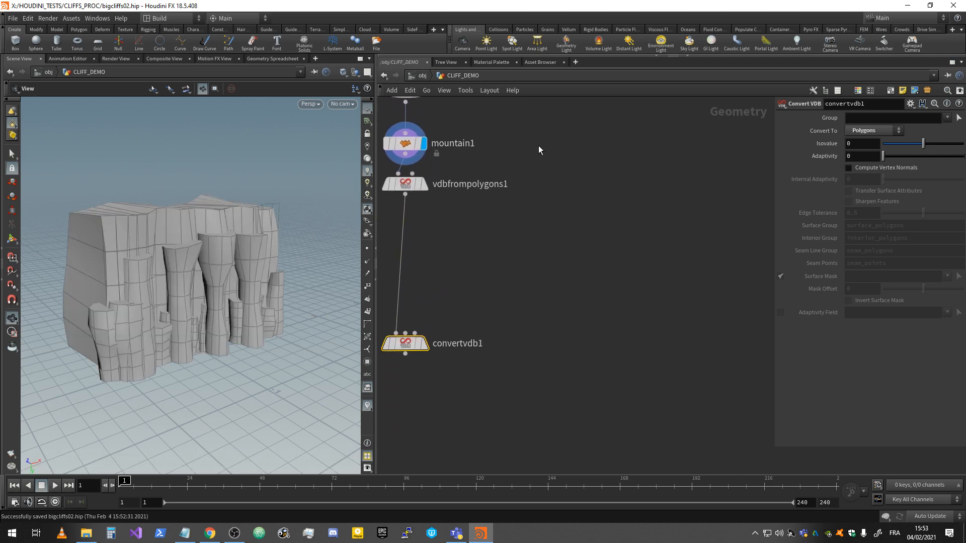
{"action": "left_click_drag", "start_coordinate": [428, 181], "coordinate": [420, 229]}
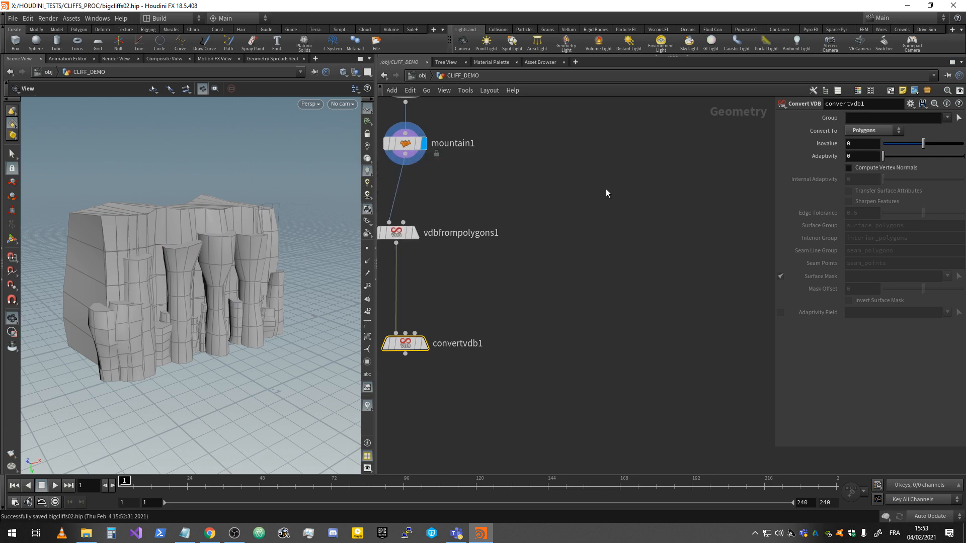
Step: Add a Scatter node beside the chain, feed it from mountain1, and display its points on the cliff
{"action": "key", "text": "Tab"}
{"action": "type", "text": "sca"}
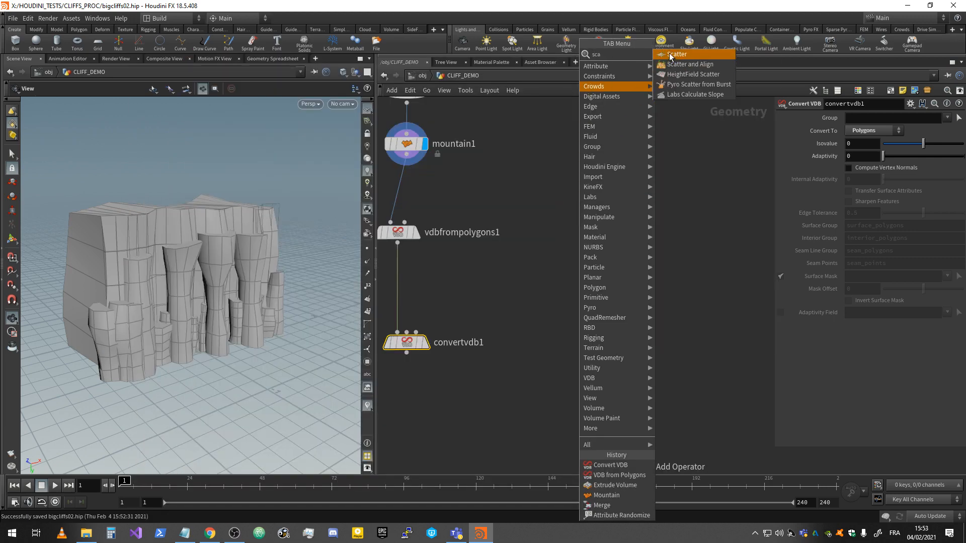
{"action": "left_click", "coordinate": [670, 56]}
{"action": "left_click", "coordinate": [610, 195]}
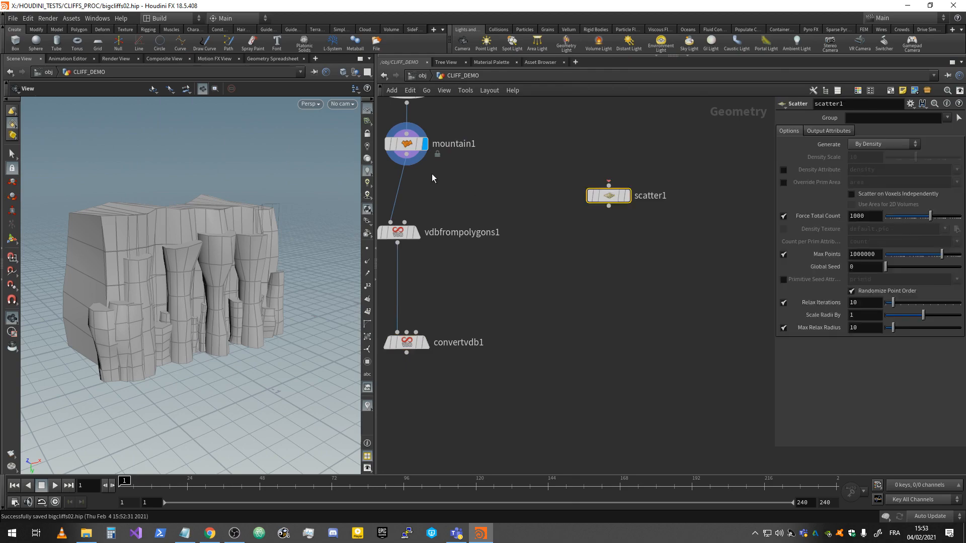
{"action": "left_click_drag", "start_coordinate": [407, 155], "coordinate": [609, 184]}
{"action": "left_click", "coordinate": [626, 195]}
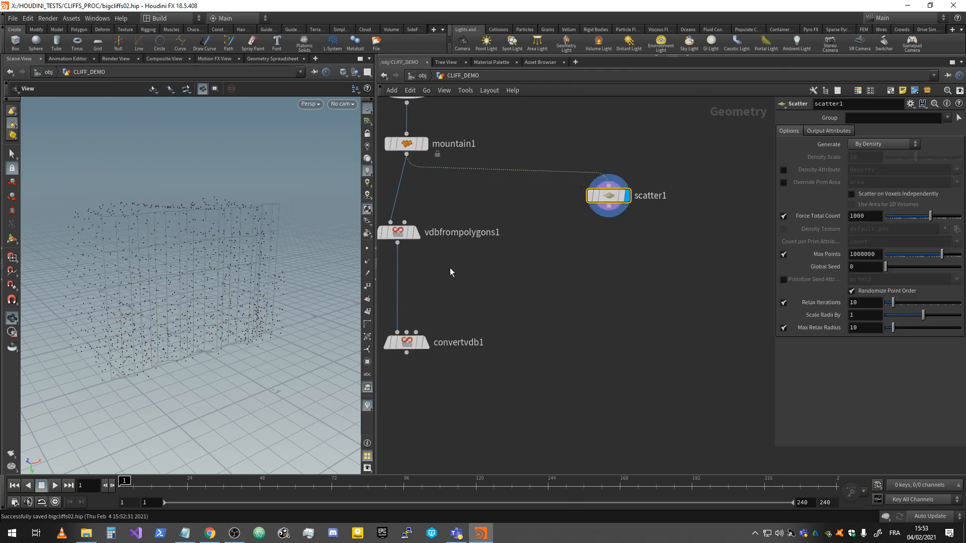
{"action": "left_click_drag", "start_coordinate": [243, 248], "coordinate": [194, 249]}
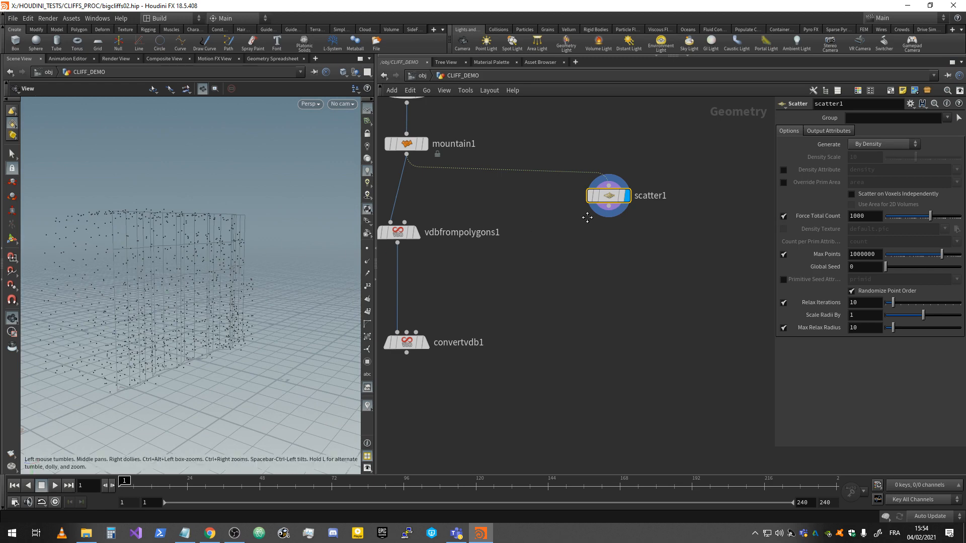
Step: Move scatter1 farther from the main chain and add a Copy to Points node, connecting scatter1 to its second input
{"action": "middle_click_drag", "start_coordinate": [558, 224], "coordinate": [608, 234]}
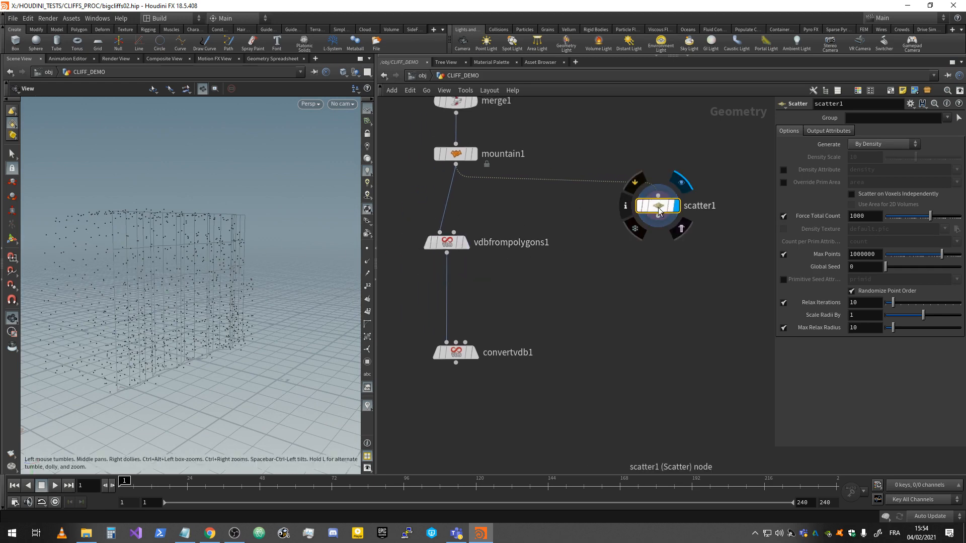
{"action": "left_click_drag", "start_coordinate": [661, 212], "coordinate": [737, 207]}
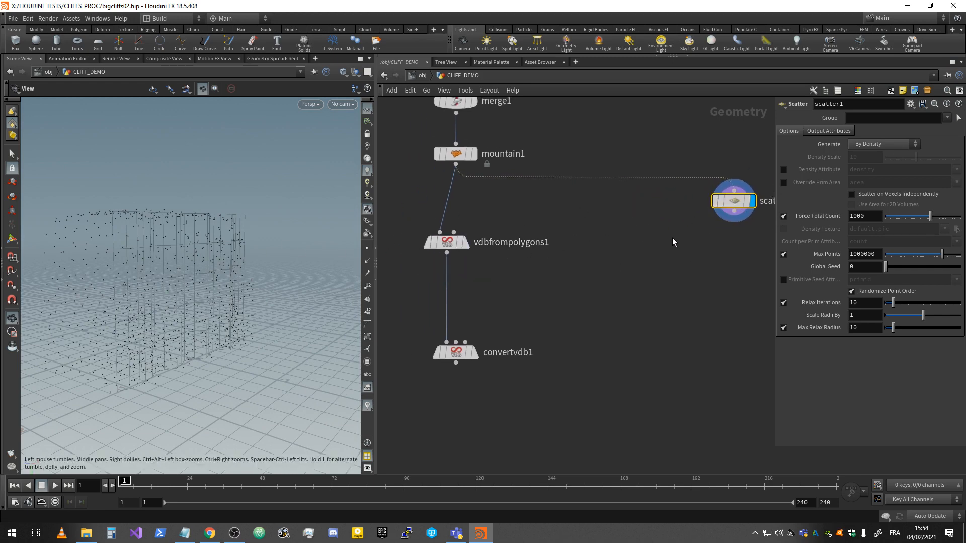
{"action": "key", "text": "Tab"}
{"action": "type", "text": "cop"}
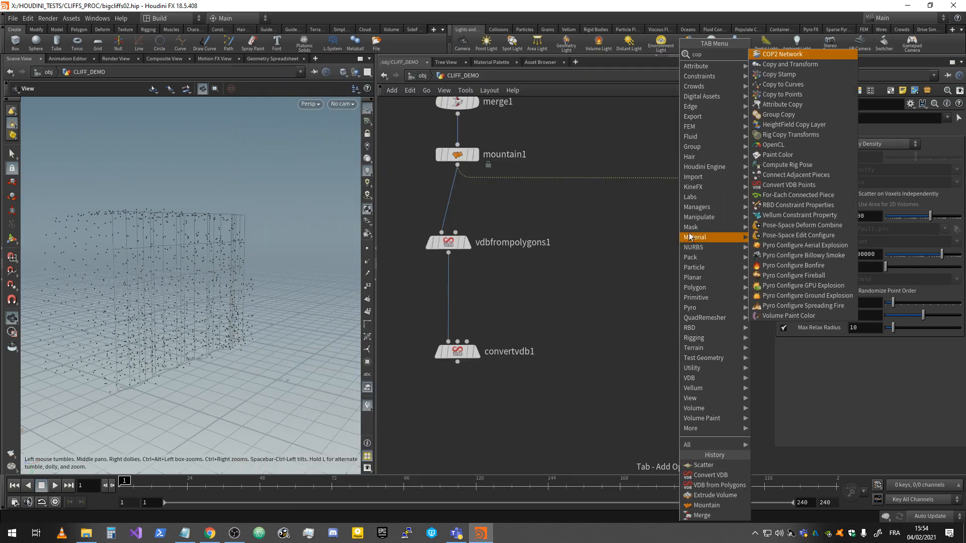
{"action": "left_click", "coordinate": [801, 95]}
{"action": "left_click", "coordinate": [704, 246]}
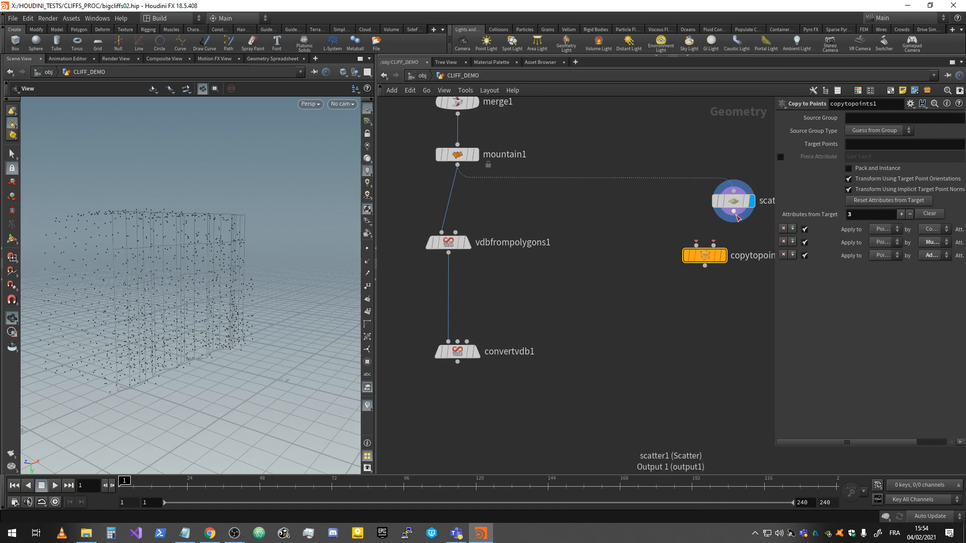
{"action": "left_click_drag", "start_coordinate": [737, 218], "coordinate": [714, 245]}
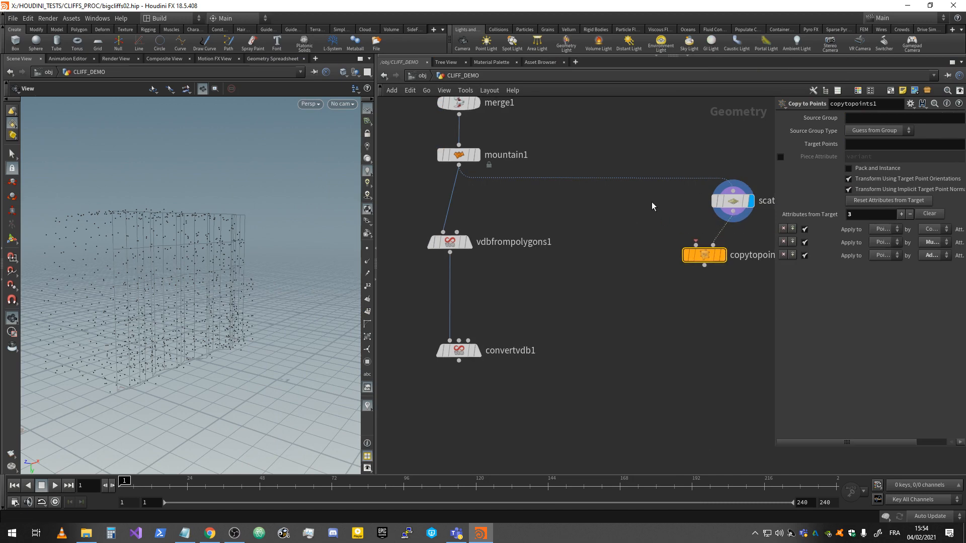
Step: Add a Sphere node next to scatter1 with Primitive Type Polygon and Frequency 1
{"action": "key", "text": "Tab"}
{"action": "type", "text": "sphere"}
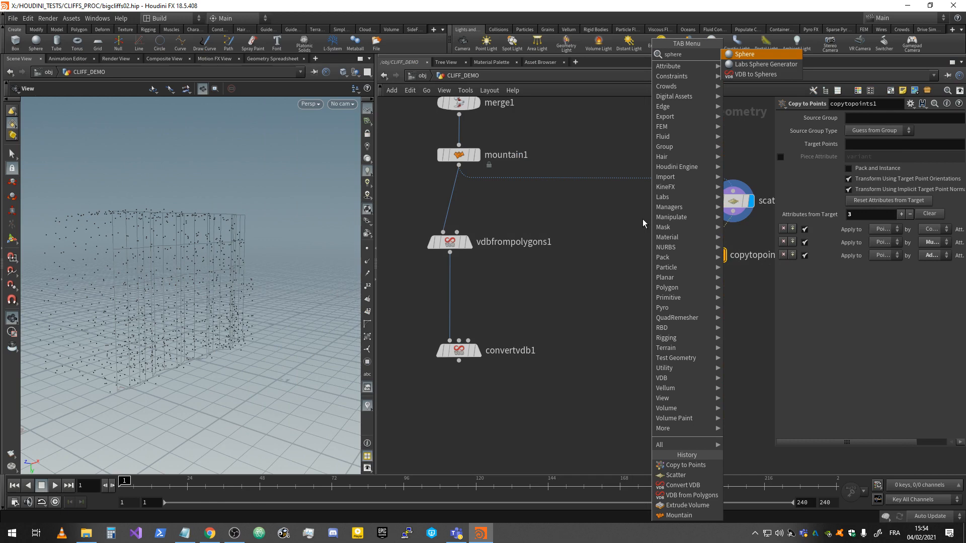
{"action": "key", "text": "Return"}
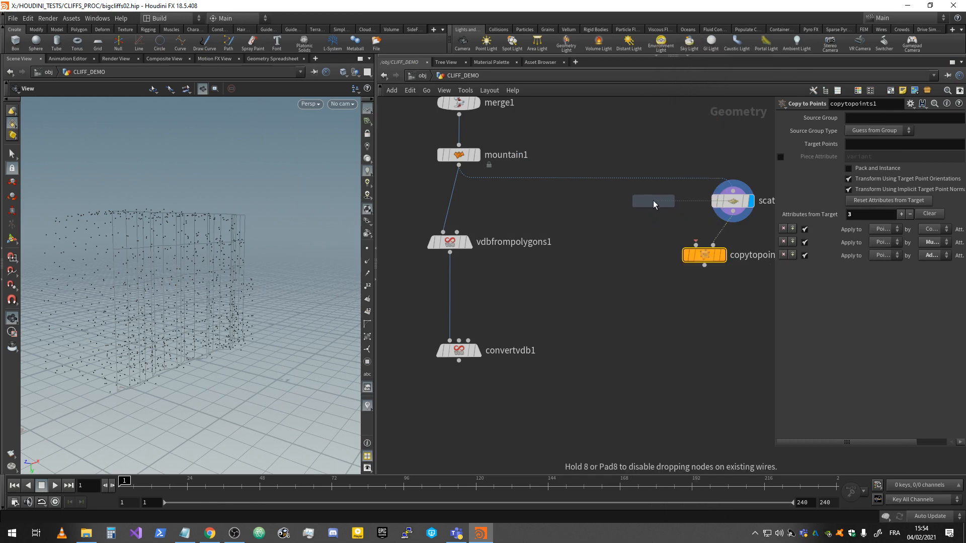
{"action": "left_click", "coordinate": [654, 200]}
{"action": "left_click", "coordinate": [874, 117]}
{"action": "left_click", "coordinate": [871, 129]}
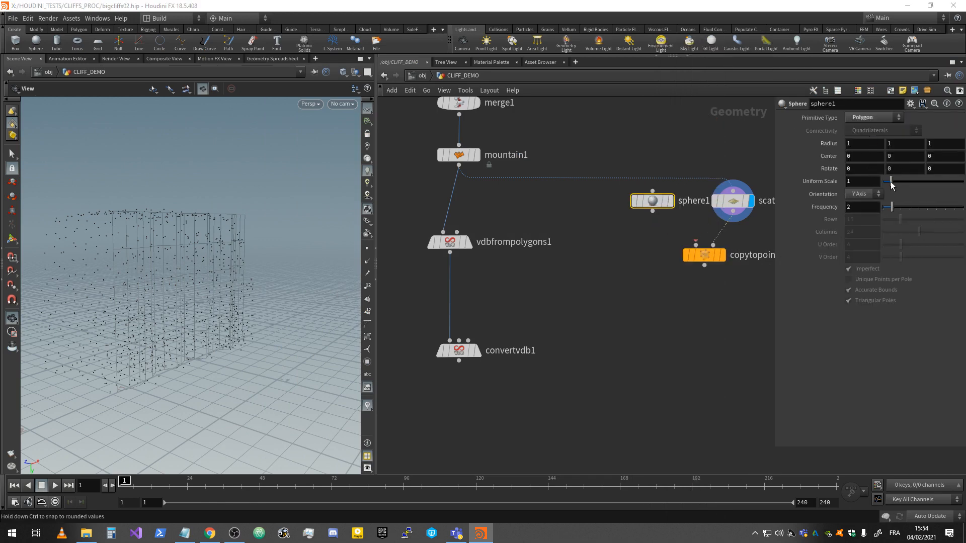
{"action": "left_click_drag", "start_coordinate": [893, 208], "coordinate": [878, 209]}
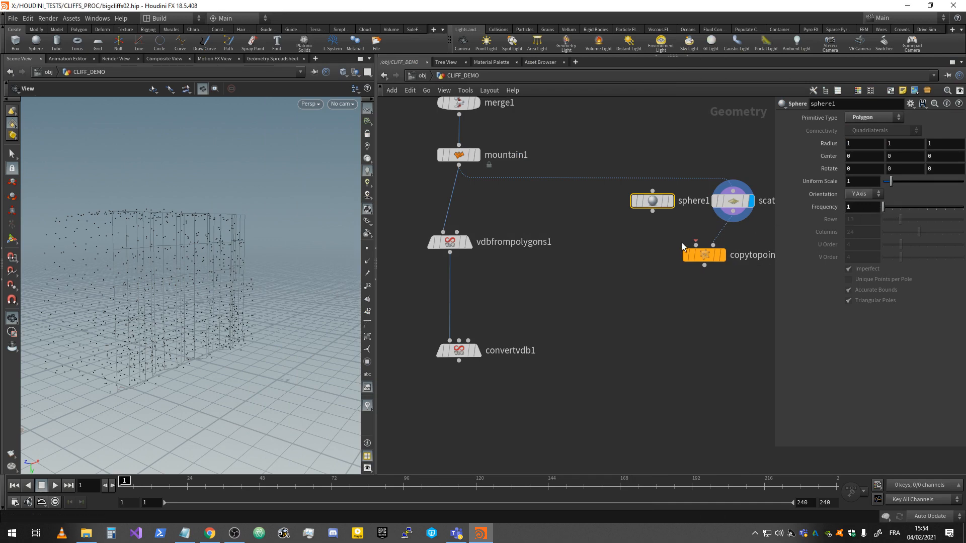
Step: Preview sphere1, connect it to the first input of copytopoints1, and display the copied spheres
{"action": "left_click", "coordinate": [671, 202]}
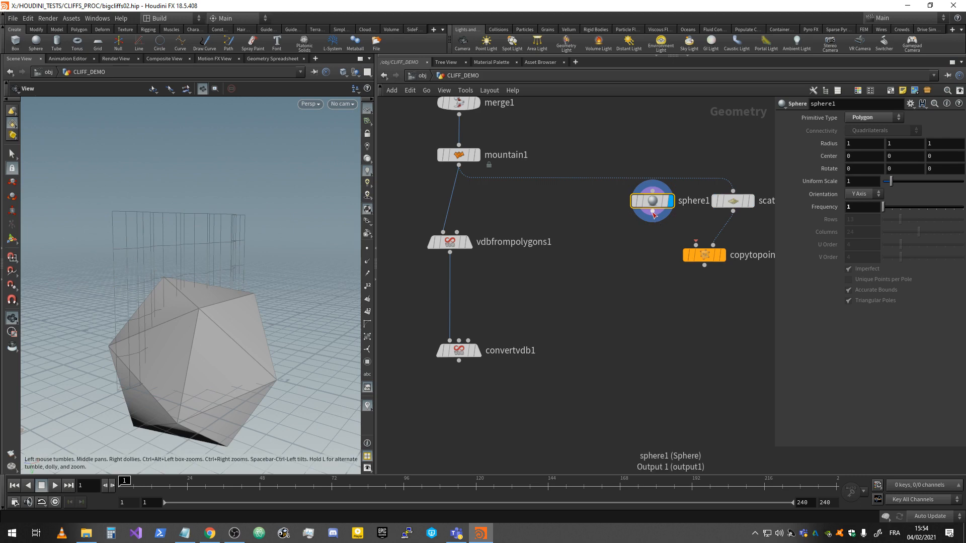
{"action": "left_click_drag", "start_coordinate": [652, 213], "coordinate": [718, 297]}
{"action": "left_click", "coordinate": [723, 255]}
{"action": "middle_click_drag", "start_coordinate": [700, 296], "coordinate": [595, 309]}
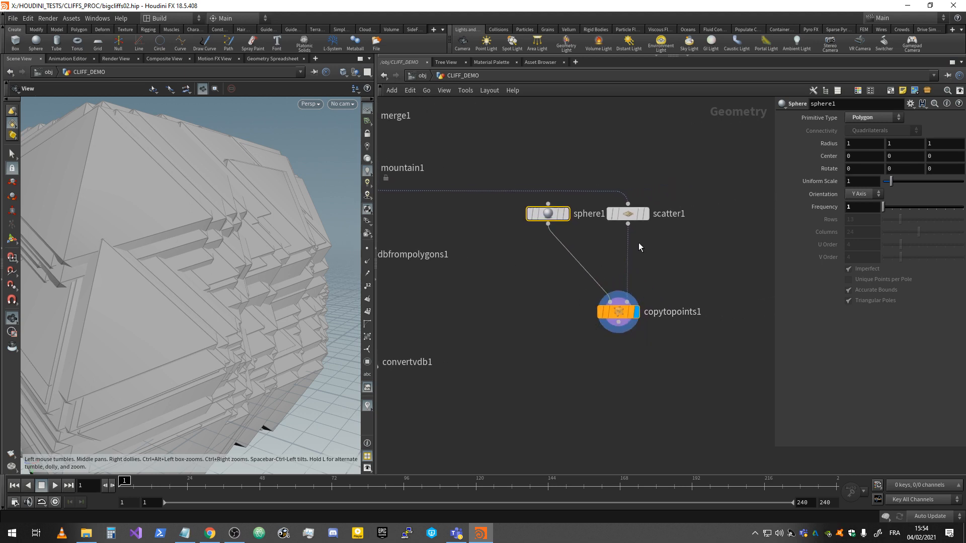
Step: Insert an Attribute Randomize node between scatter1 and copytopoints1
{"action": "scroll", "coordinate": [639, 243], "scroll_direction": "down", "scroll_amount": 1}
{"action": "scroll", "coordinate": [643, 244], "scroll_direction": "up", "scroll_amount": 1}
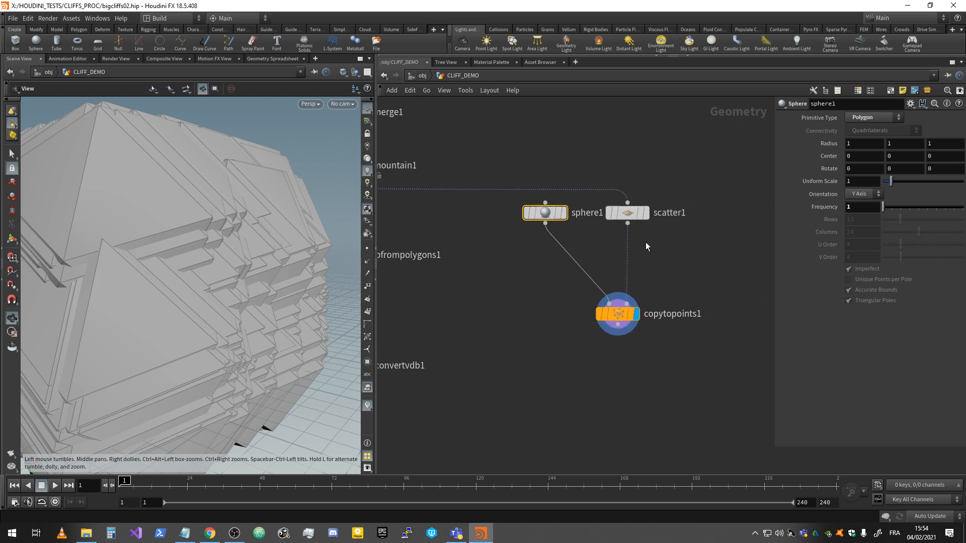
{"action": "key", "text": "Tab"}
{"action": "type", "text": "attr"}
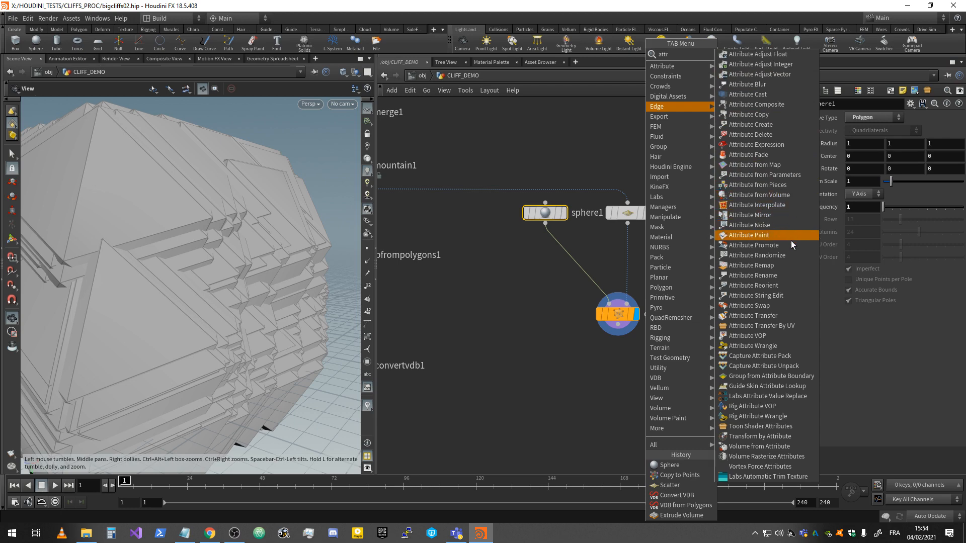
{"action": "left_click", "coordinate": [789, 256]}
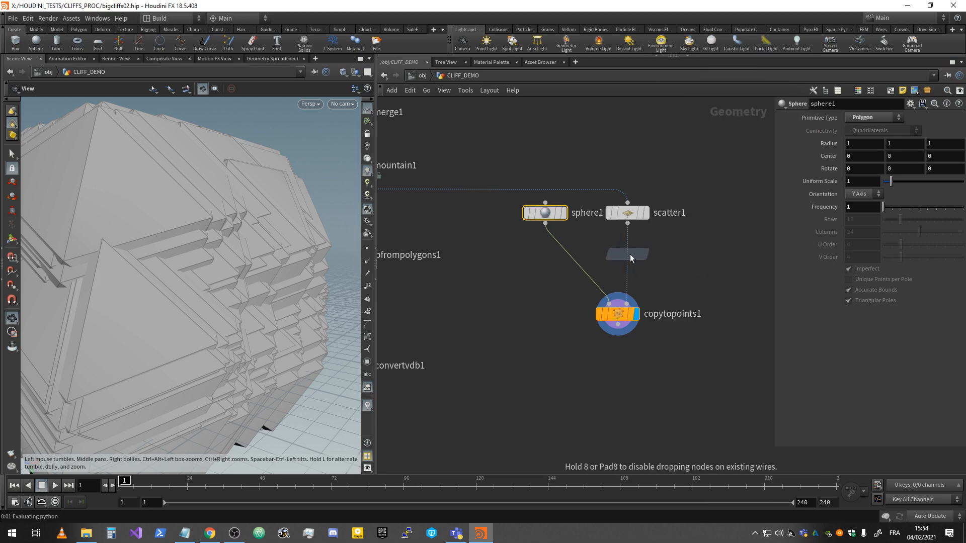
{"action": "left_click", "coordinate": [630, 255]}
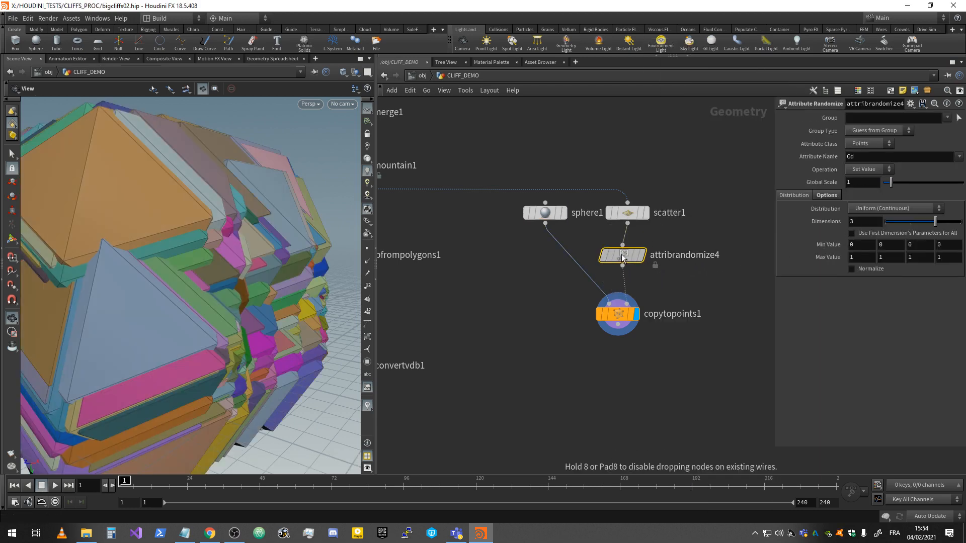
Step: Randomize the pscale attribute in attribrandomize4 and set its Global Scale to 0.06 to shrink the copied spheres
{"action": "double_click", "coordinate": [855, 157]}
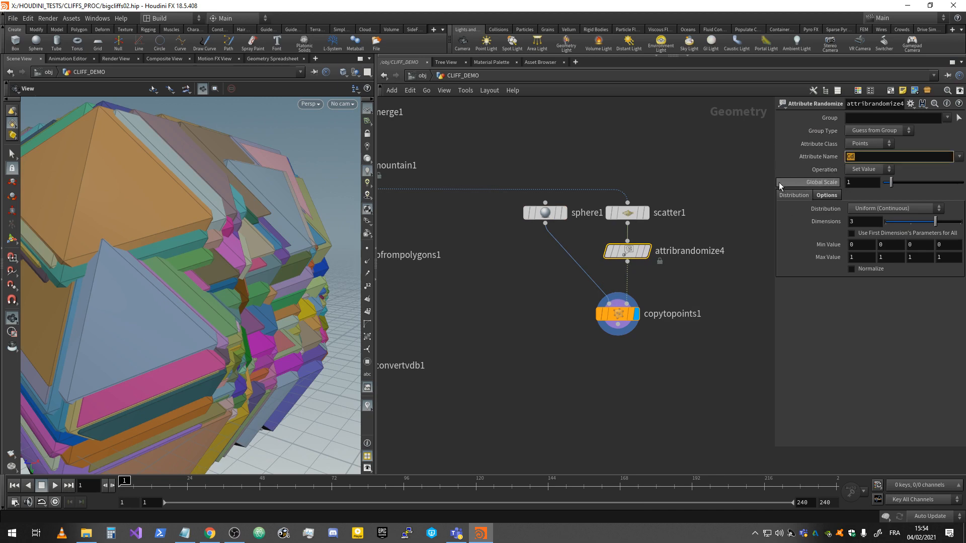
{"action": "type", "text": "pscale"}
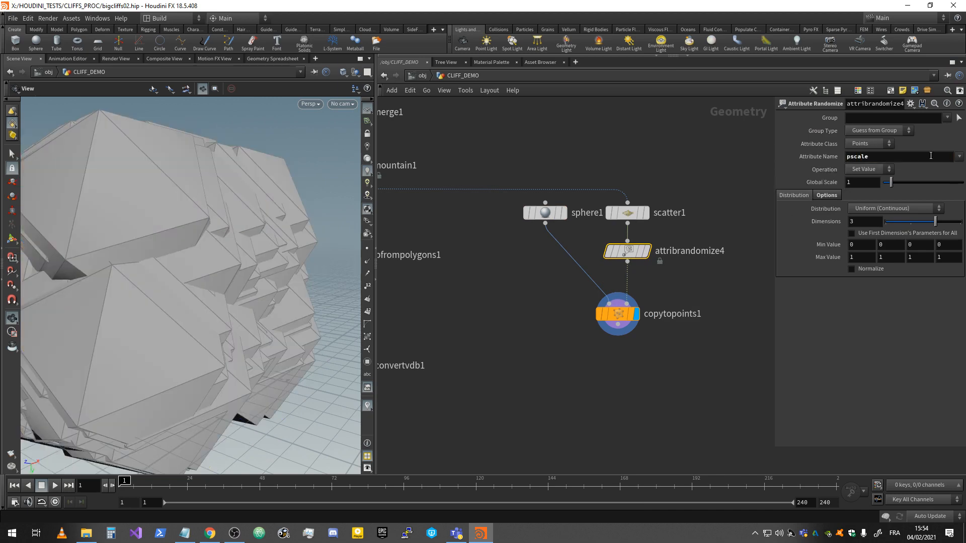
{"action": "left_click_drag", "start_coordinate": [891, 185], "coordinate": [885, 185]}
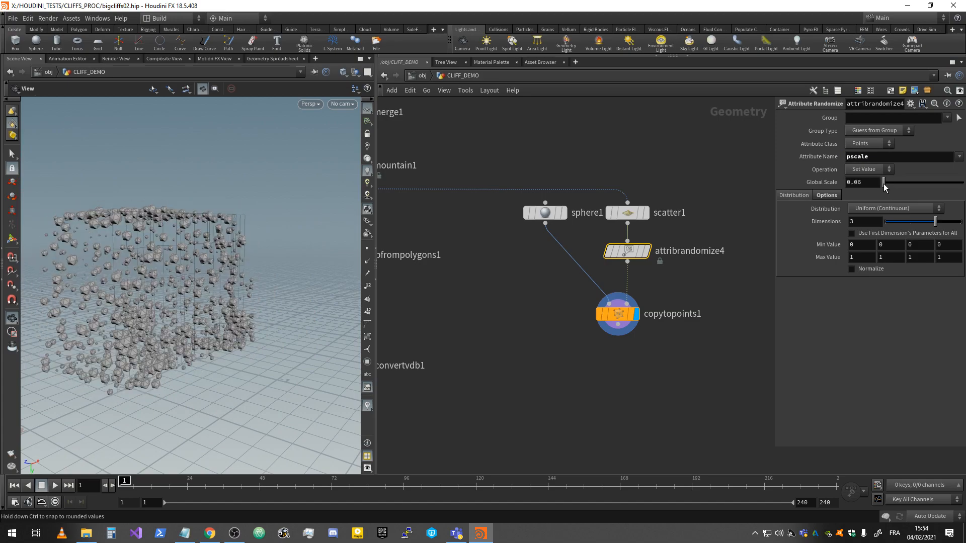
{"action": "left_click_drag", "start_coordinate": [140, 302], "coordinate": [278, 281]}
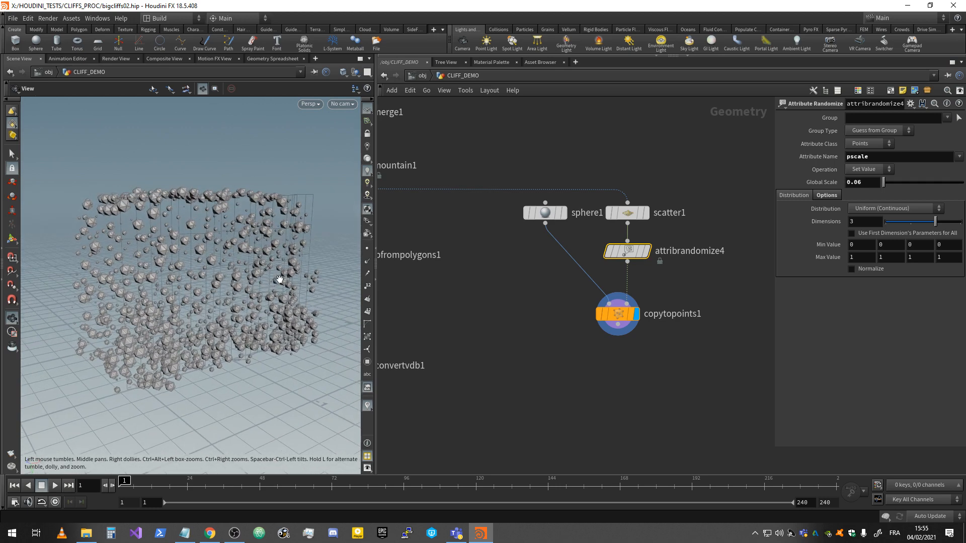
Step: Move convertvdb1 farther down and copytopoints1 up, and place a VDB from Polygons node below copytopoints1
{"action": "scroll", "coordinate": [748, 253], "scroll_direction": "down", "scroll_amount": 2}
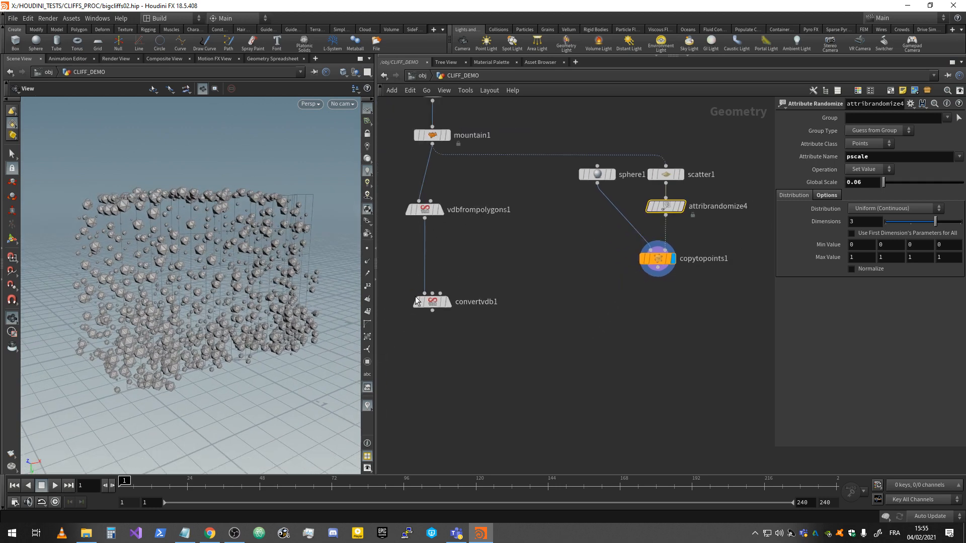
{"action": "left_click_drag", "start_coordinate": [425, 305], "coordinate": [427, 355]}
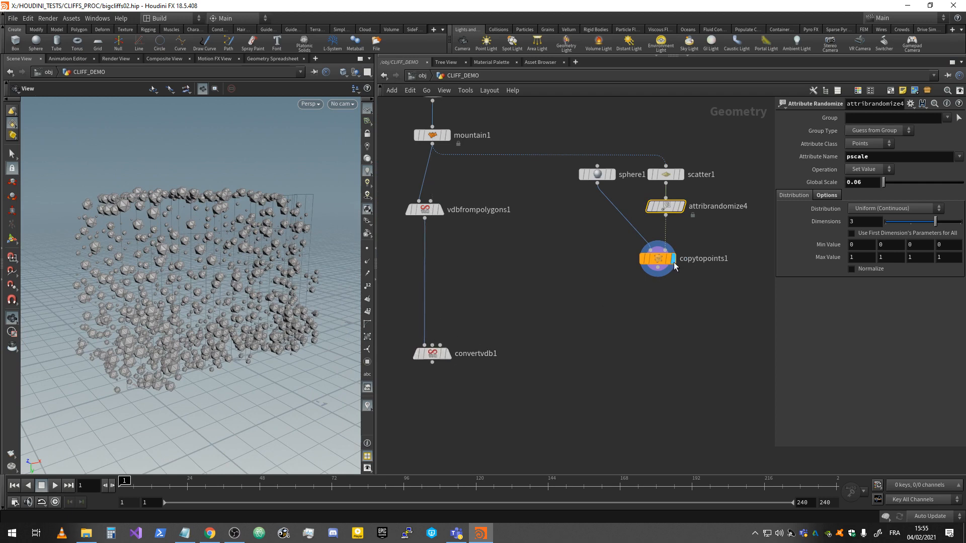
{"action": "left_click_drag", "start_coordinate": [674, 267], "coordinate": [674, 252]}
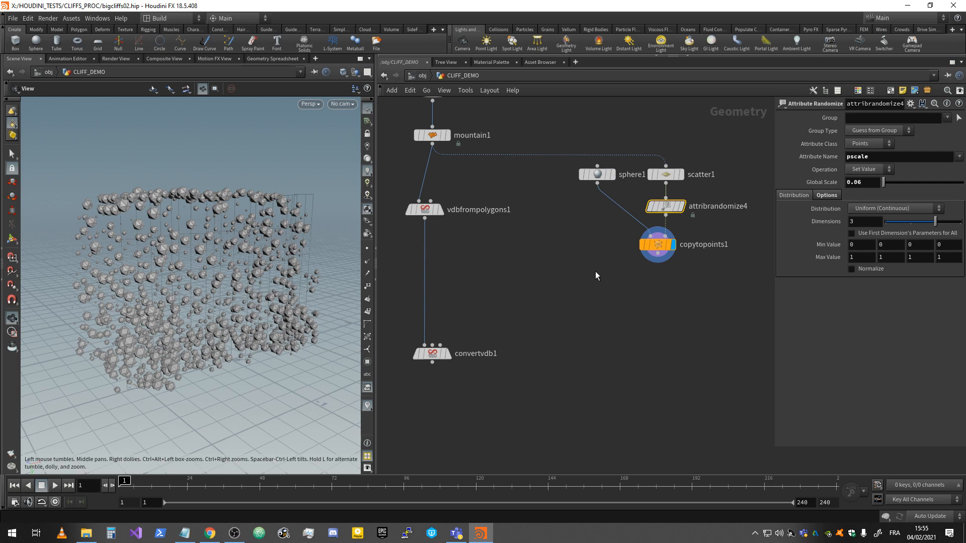
{"action": "key", "text": "Tab"}
{"action": "type", "text": "vdb"}
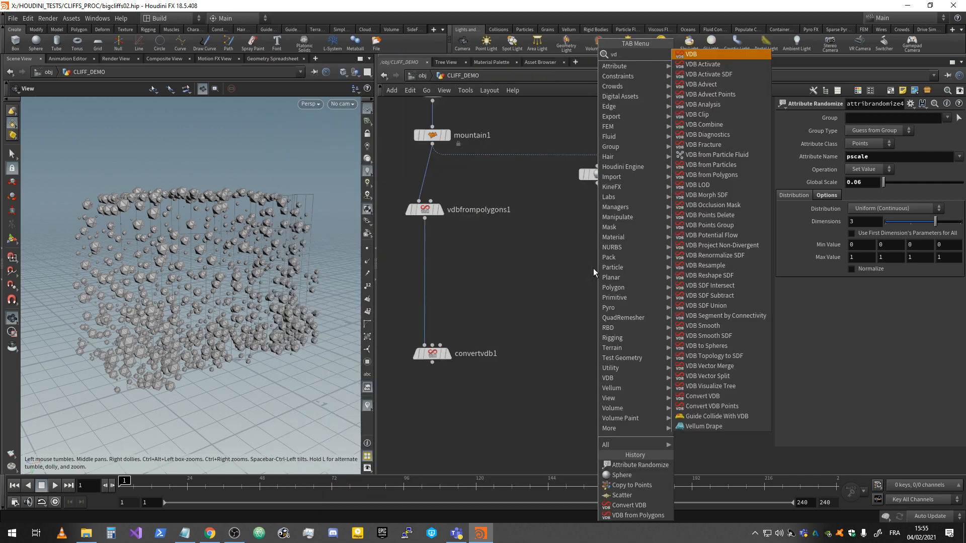
{"action": "left_click", "coordinate": [742, 178]}
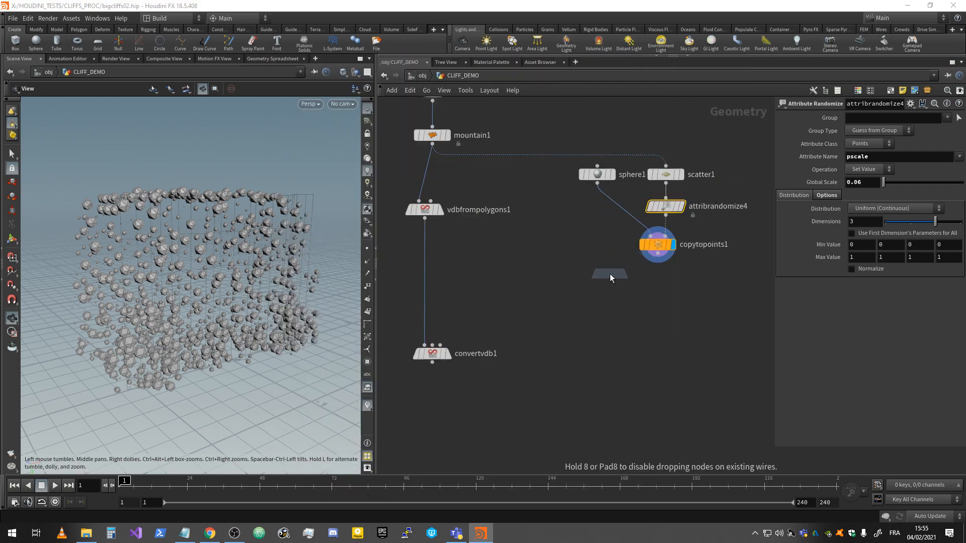
{"action": "left_click", "coordinate": [612, 308]}
{"action": "left_click", "coordinate": [608, 335]}
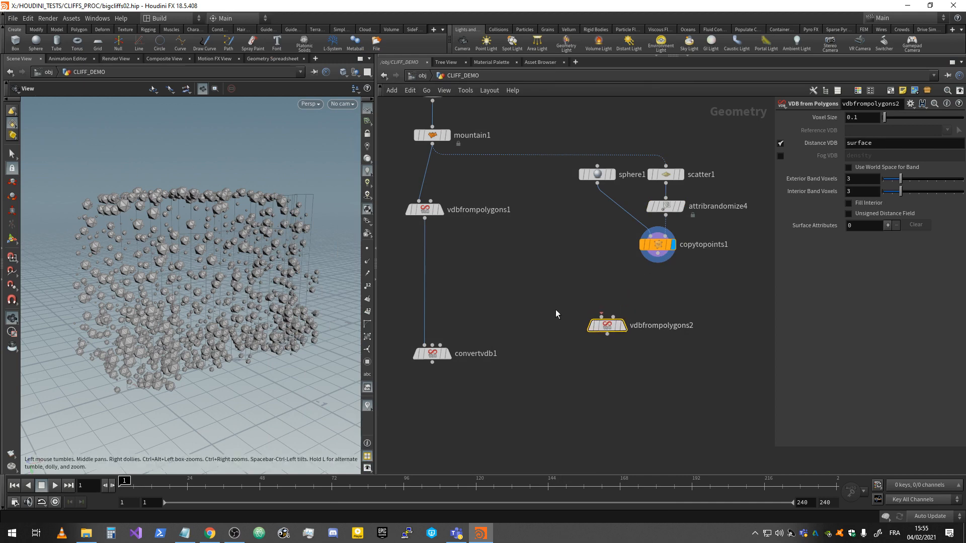
Step: Add and display a Mountain node after copytopoints1, with Height 0.32 and Element Size 0.31
{"action": "key", "text": "Tab"}
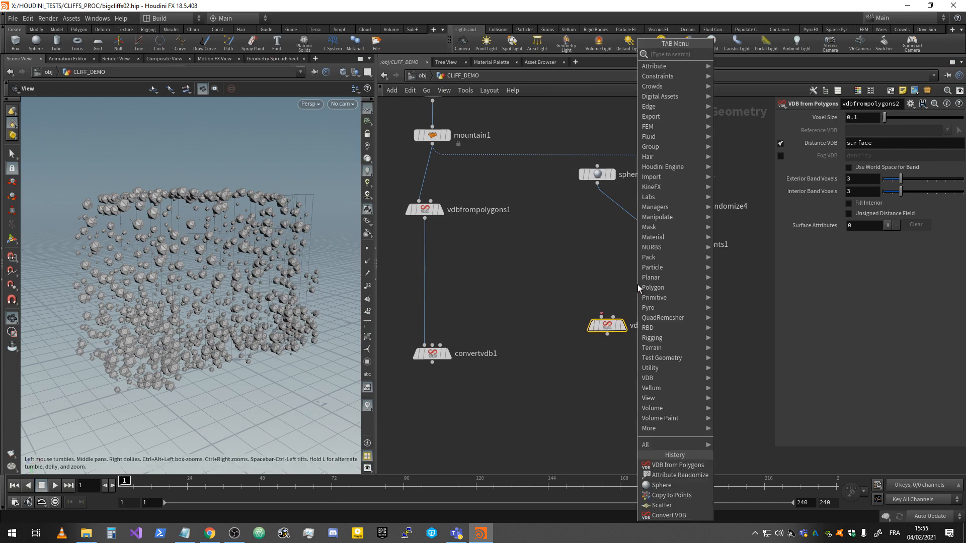
{"action": "mouse_move", "coordinate": [638, 284]}
{"action": "left_click", "coordinate": [736, 63]}
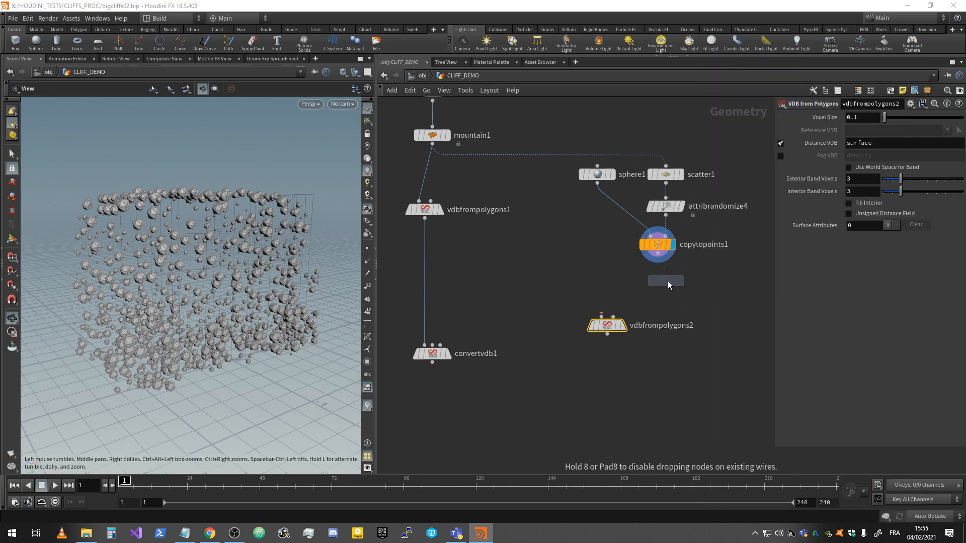
{"action": "left_click", "coordinate": [661, 280]}
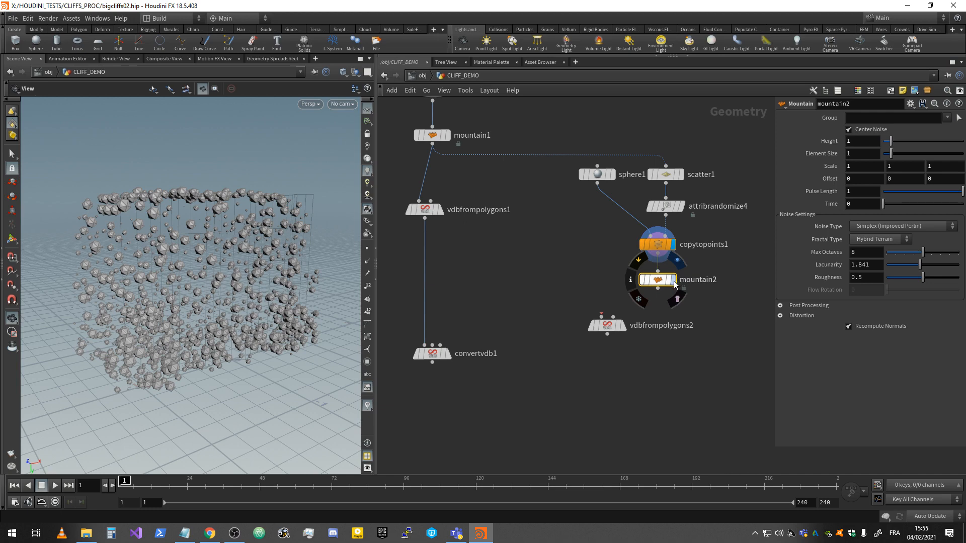
{"action": "left_click", "coordinate": [674, 280]}
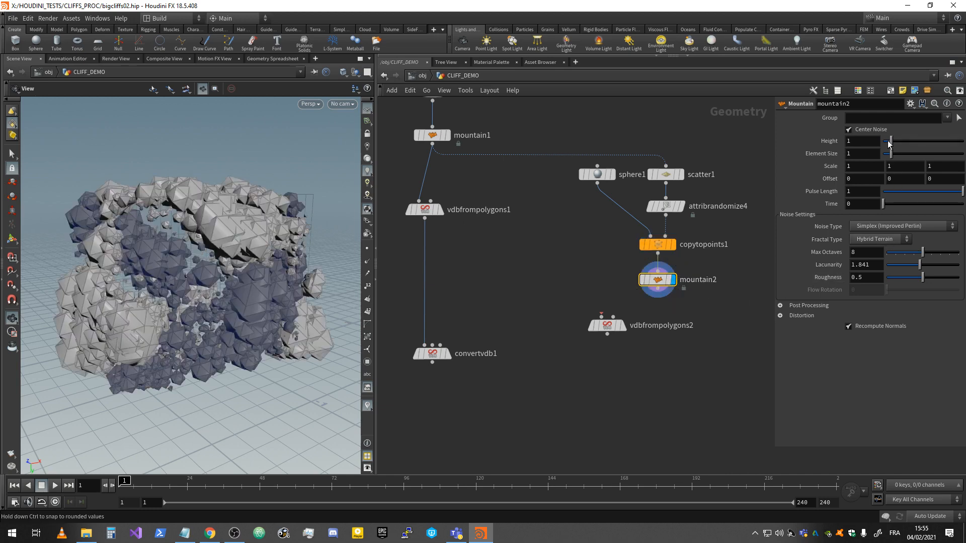
{"action": "left_click_drag", "start_coordinate": [891, 140], "coordinate": [887, 153]}
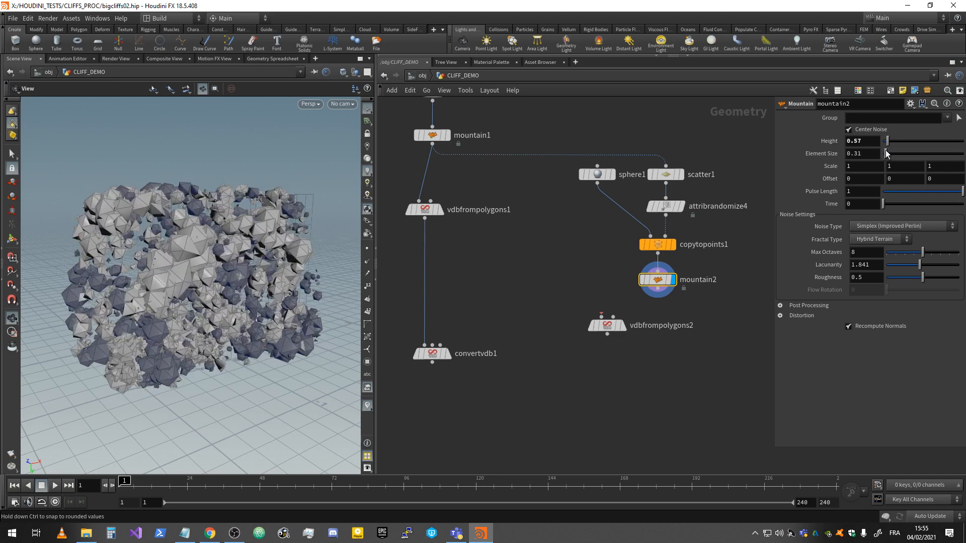
{"action": "middle_click_drag", "start_coordinate": [871, 140], "coordinate": [758, 167]}
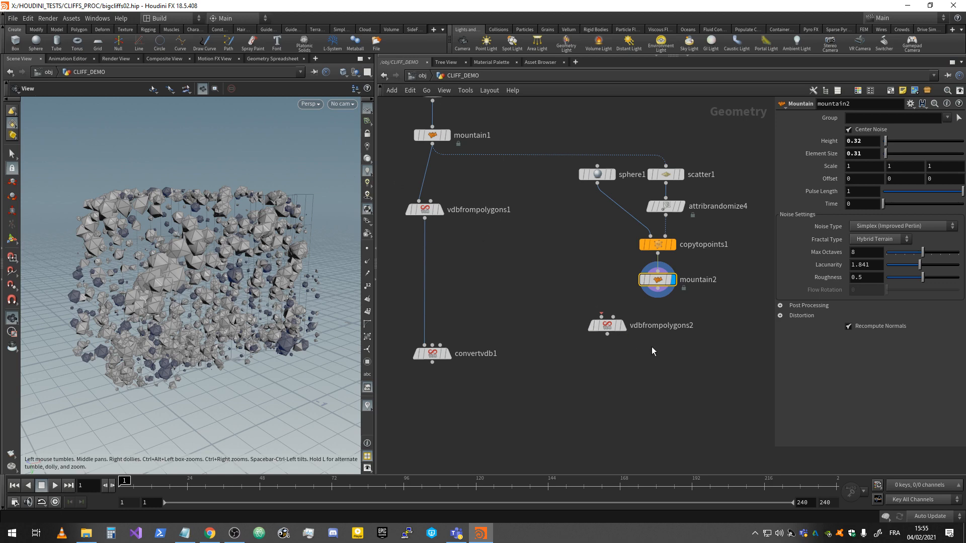
Step: Connect mountain2 to the first input of vdbfrompolygons2, display the resulting VDB, and align the node beneath mountain2
{"action": "left_click_drag", "start_coordinate": [658, 289], "coordinate": [678, 313]}
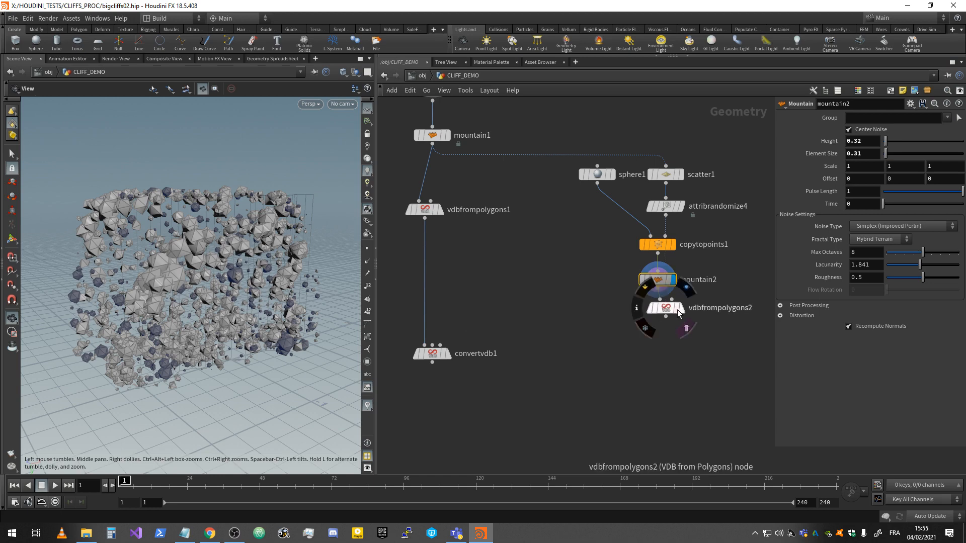
{"action": "left_click", "coordinate": [684, 308]}
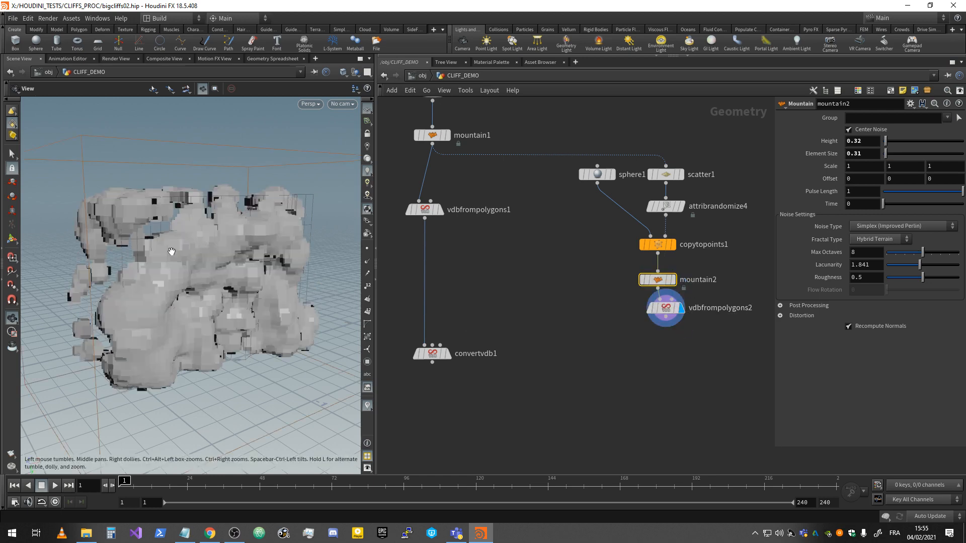
{"action": "left_click_drag", "start_coordinate": [171, 252], "coordinate": [205, 243]}
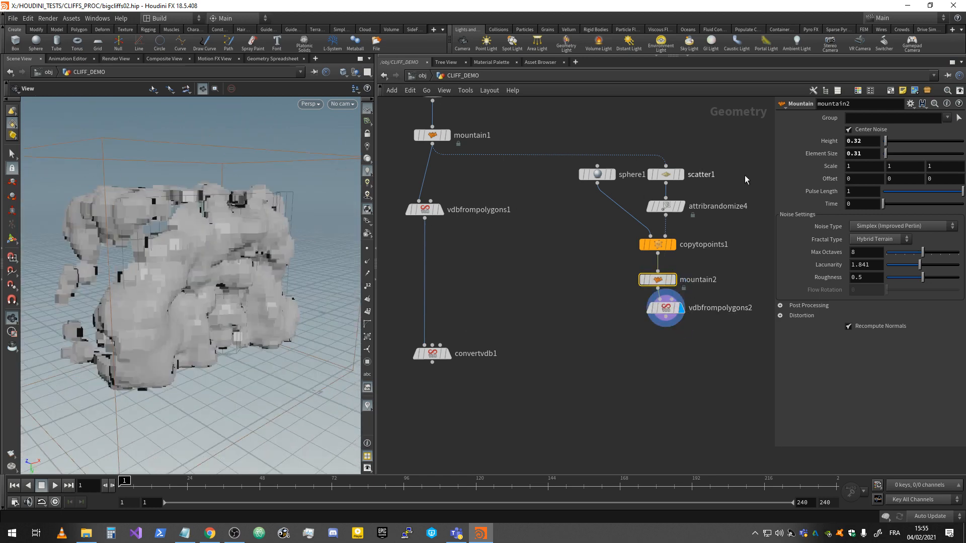
{"action": "left_click_drag", "start_coordinate": [669, 309], "coordinate": [662, 311]}
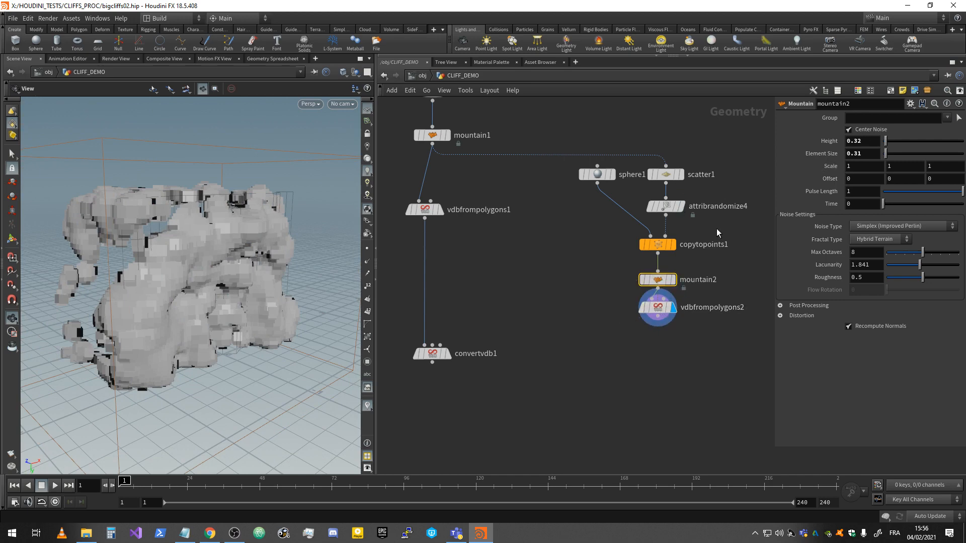
Step: Switch vdbfrompolygons2 from Distance VDB to Fog VDB output named density and inspect the fog volume
{"action": "left_click", "coordinate": [657, 307]}
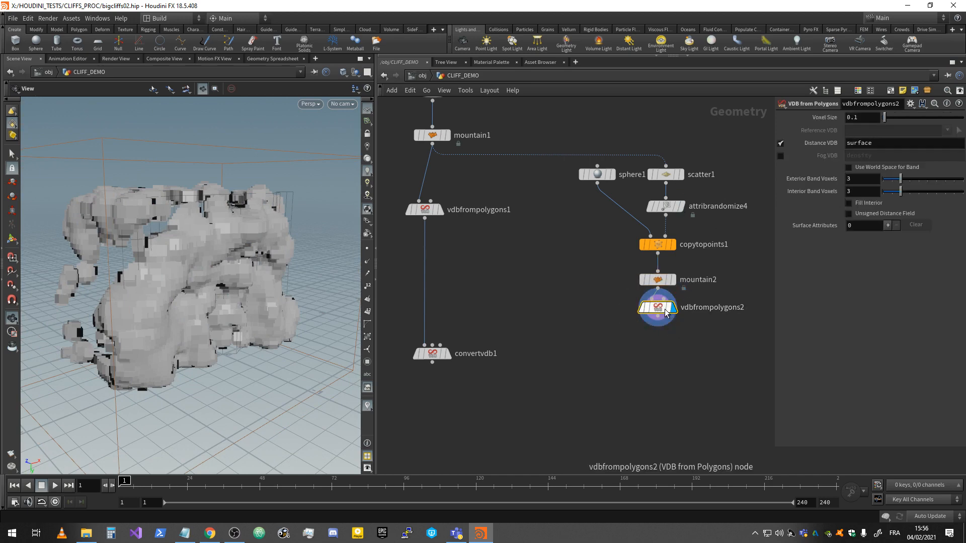
{"action": "left_click", "coordinate": [780, 144]}
{"action": "left_click", "coordinate": [781, 156]}
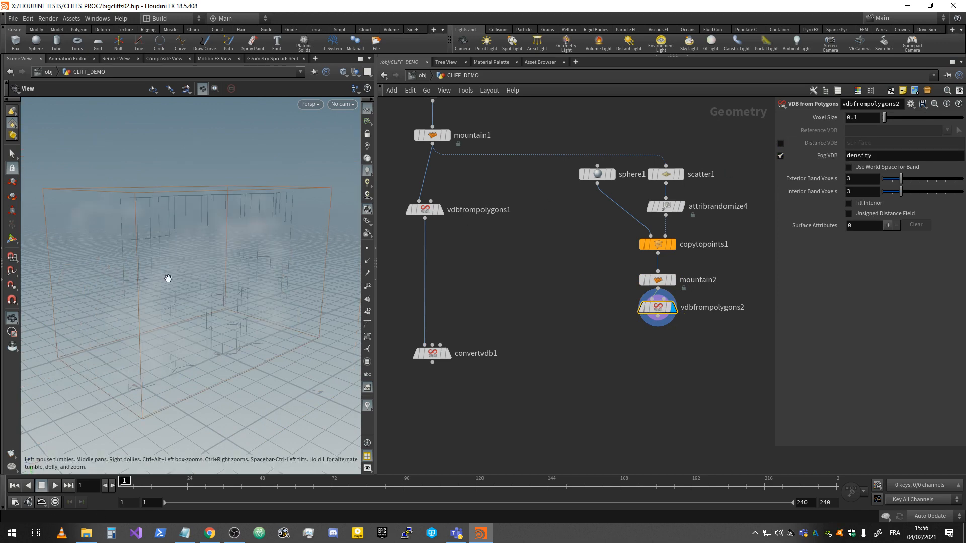
{"action": "left_click_drag", "start_coordinate": [177, 267], "coordinate": [229, 289]}
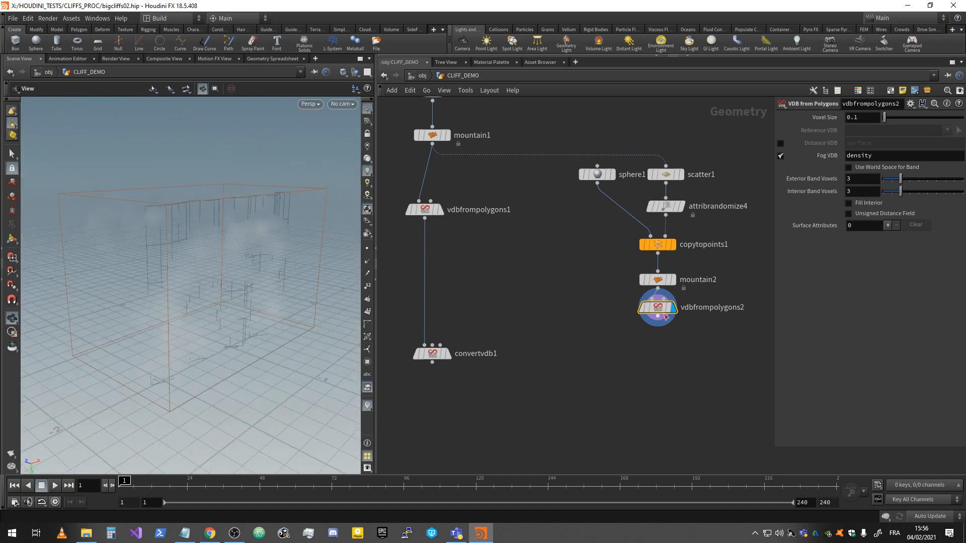
Step: Insert a VDB Reshape SDF node between vdbfrompolygons1 and convertvdb1
{"action": "scroll", "coordinate": [510, 318], "scroll_direction": "up", "scroll_amount": 1}
{"action": "key", "text": "Tab"}
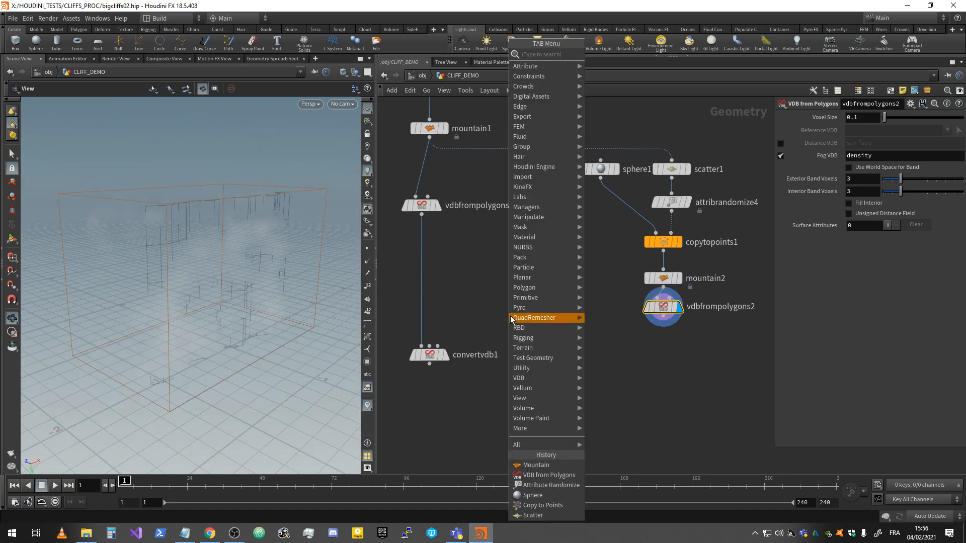
{"action": "type", "text": "vdb"}
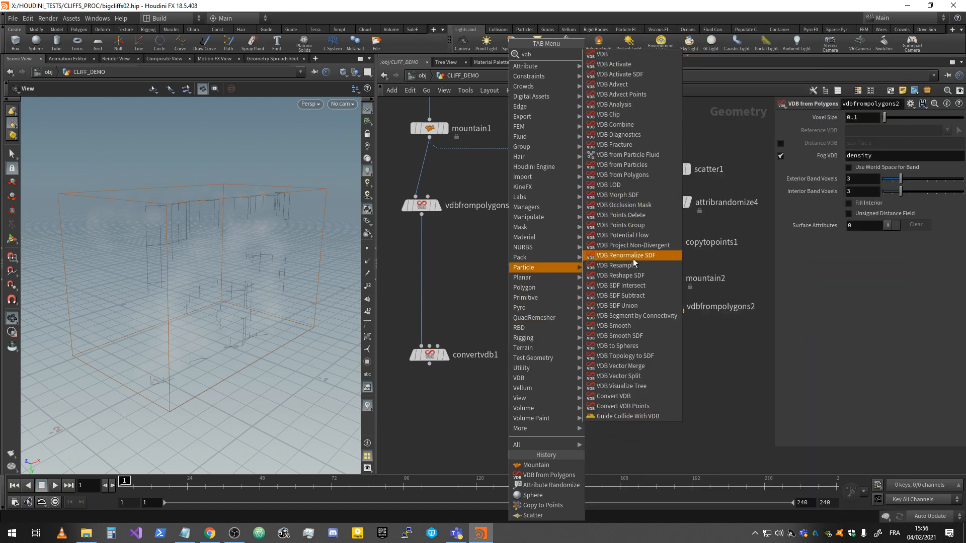
{"action": "left_click", "coordinate": [622, 276]}
{"action": "left_click", "coordinate": [424, 303]}
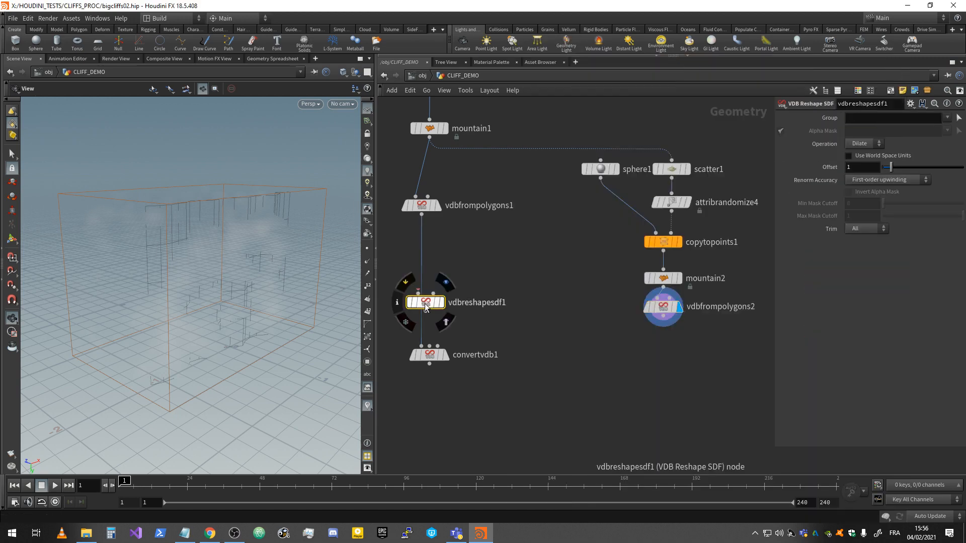
{"action": "mouse_move", "coordinate": [425, 304]}
{"action": "left_mouse_down"}
{"action": "mouse_move", "coordinate": [436, 308]}
{"action": "mouse_move", "coordinate": [425, 306]}
{"action": "left_mouse_up"}
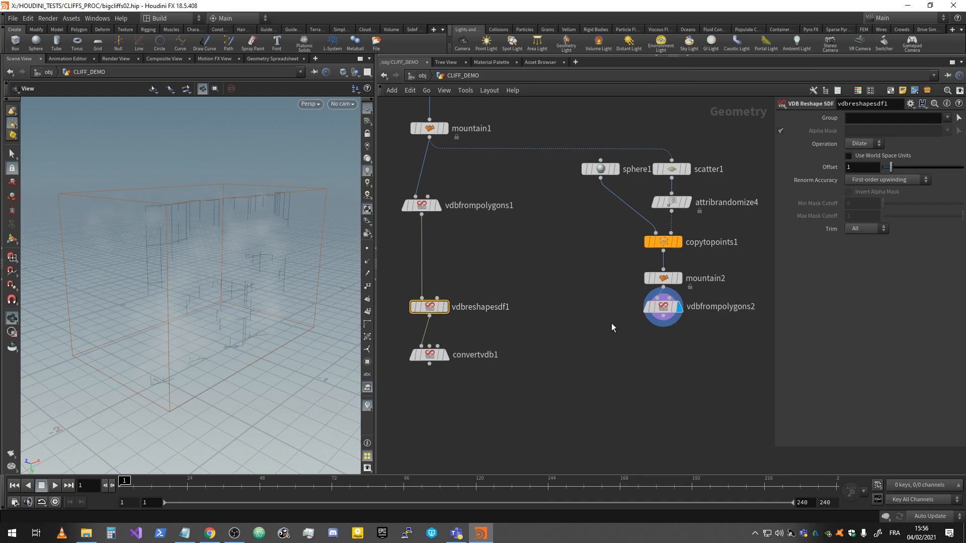
Step: Connect vdbfrompolygons2 to the second input of vdbreshapesdf1 as its mask and display the reshaped cliff up close
{"action": "left_click_drag", "start_coordinate": [663, 326], "coordinate": [449, 310]}
{"action": "scroll", "coordinate": [104, 212], "scroll_direction": "up", "scroll_amount": 7}
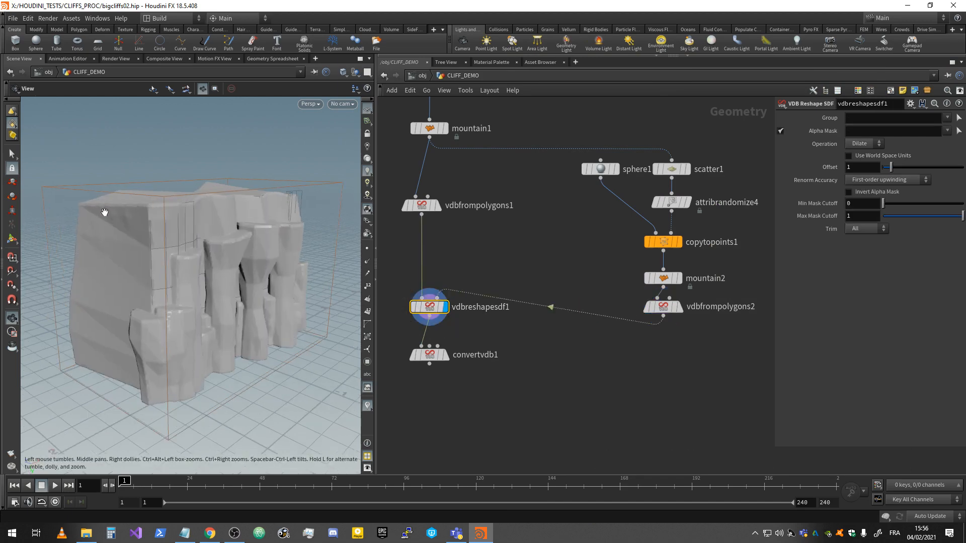
{"action": "left_click_drag", "start_coordinate": [129, 214], "coordinate": [205, 297]}
{"action": "left_click_drag", "start_coordinate": [291, 317], "coordinate": [272, 244]}
Step: Display convertvdb1 and move it and vdbreshapesdf1 lower in the network
{"action": "left_click", "coordinate": [447, 356]}
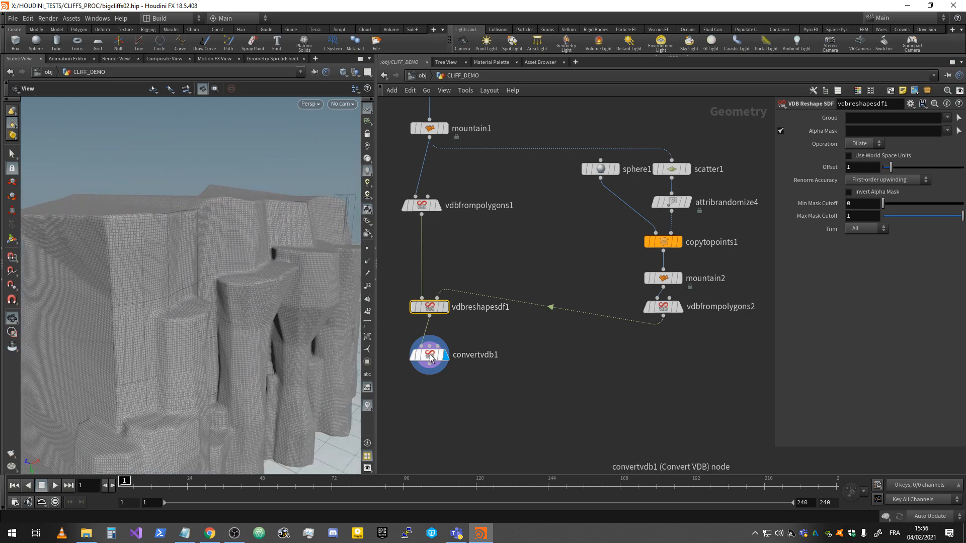
{"action": "left_click_drag", "start_coordinate": [430, 357], "coordinate": [430, 377]}
{"action": "left_click_drag", "start_coordinate": [437, 313], "coordinate": [437, 337]}
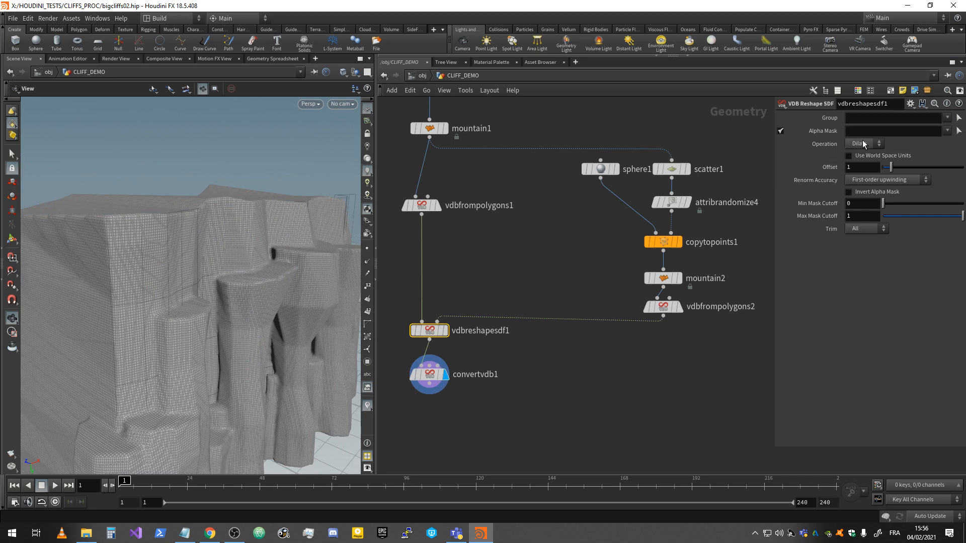
Step: Set vdbreshapesdf1's Offset to 4.53 and its Operation to Erode, with Alpha Mask enabled
{"action": "left_click", "coordinate": [781, 132]}
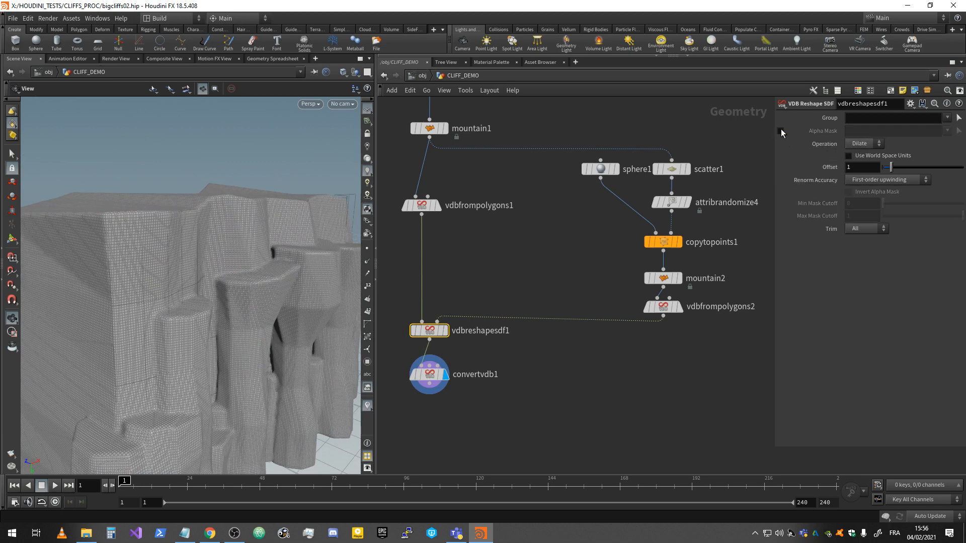
{"action": "left_click", "coordinate": [781, 131]}
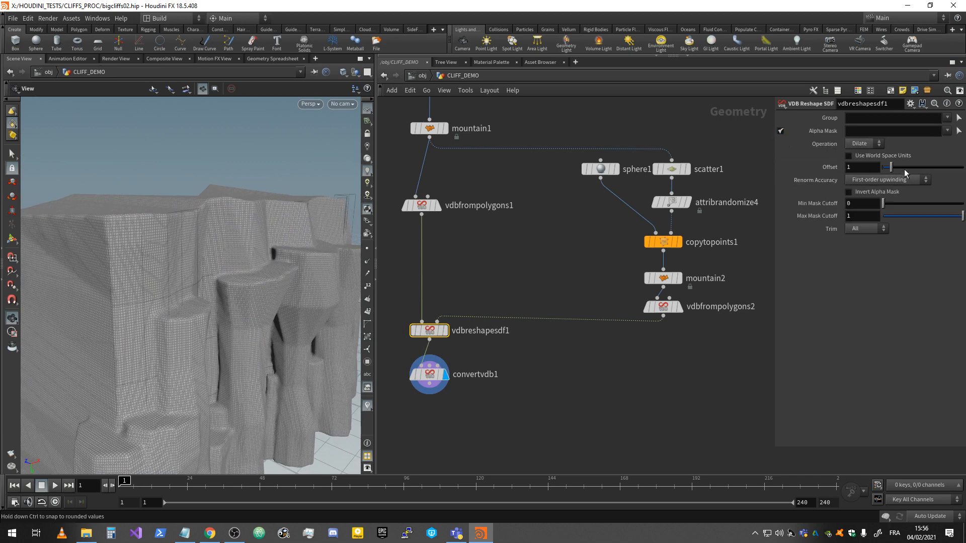
{"action": "left_click", "coordinate": [962, 168]}
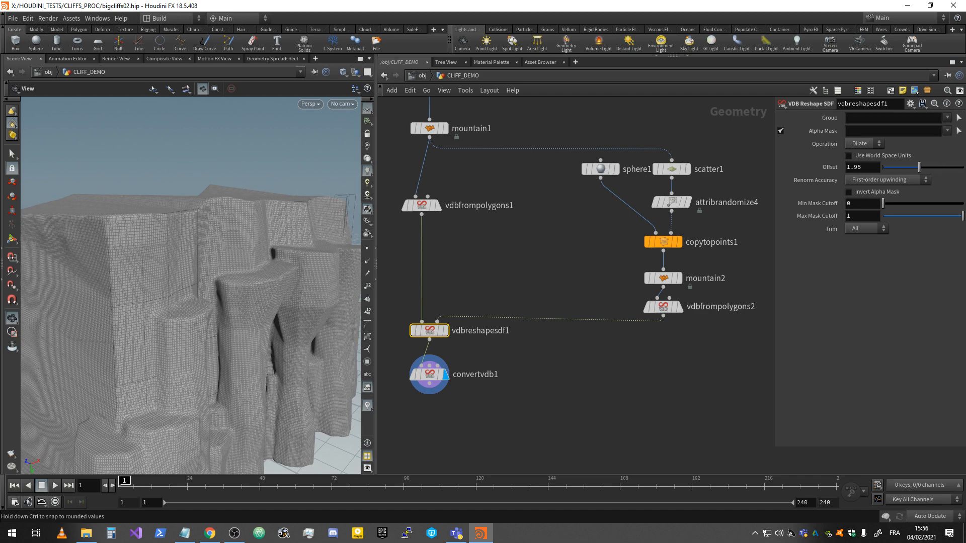
{"action": "left_click_drag", "start_coordinate": [930, 172], "coordinate": [914, 170]}
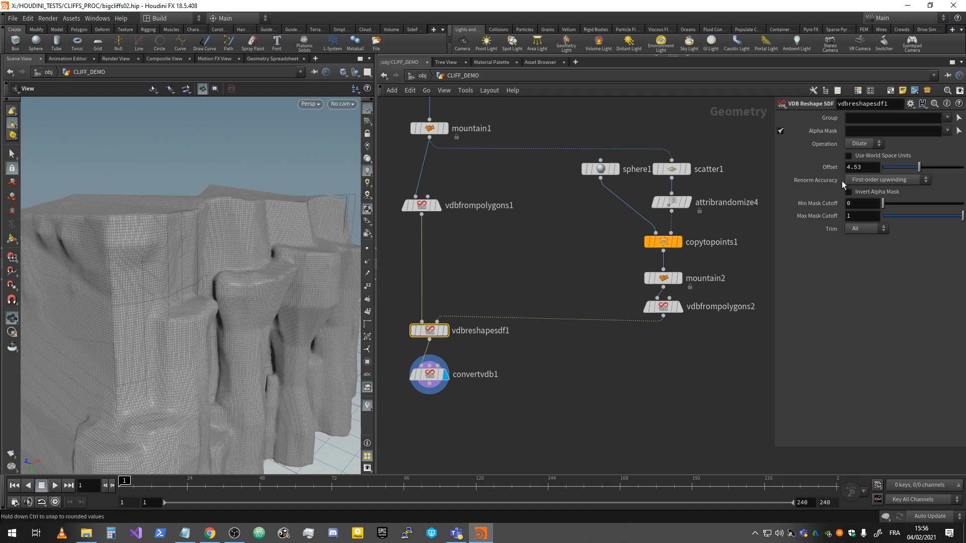
{"action": "left_click", "coordinate": [864, 144]}
{"action": "left_click", "coordinate": [865, 164]}
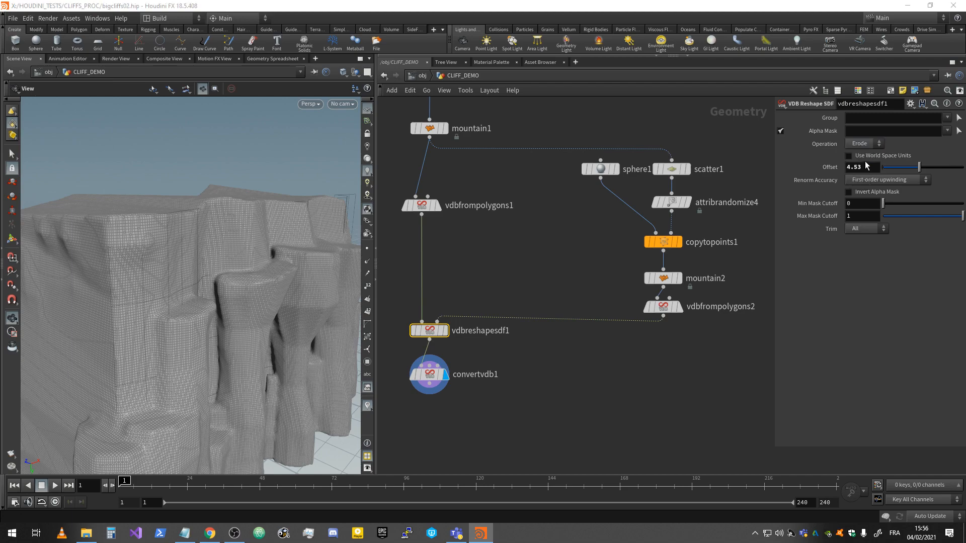
Step: Display vdbfrompolygons2 and set its Voxel Size to 0.025
{"action": "left_click_drag", "start_coordinate": [242, 251], "coordinate": [241, 277]}
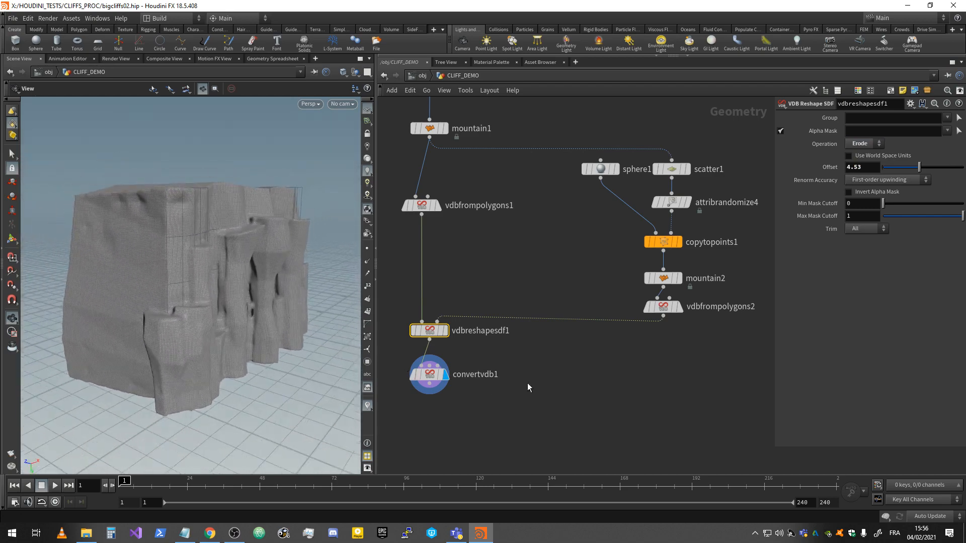
{"action": "left_click", "coordinate": [680, 308]}
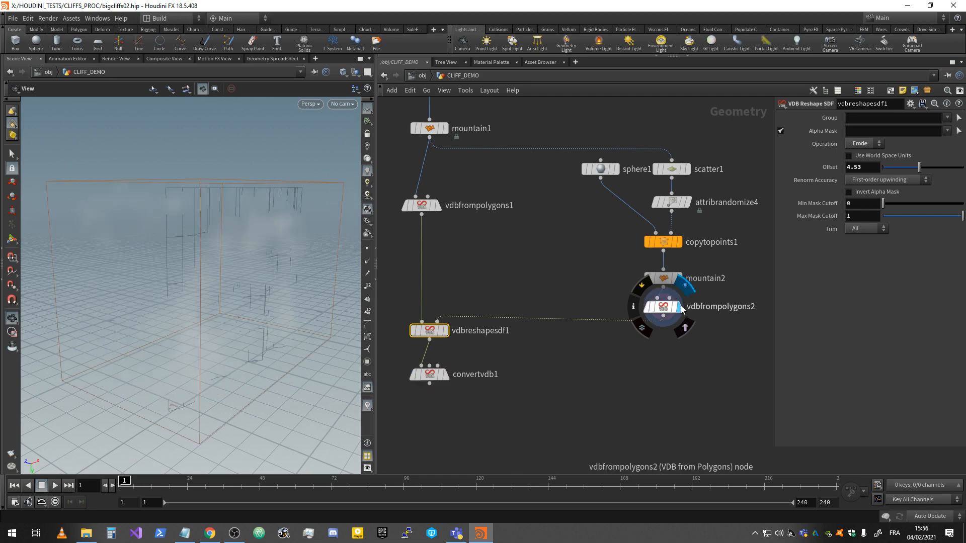
{"action": "left_click", "coordinate": [671, 305]}
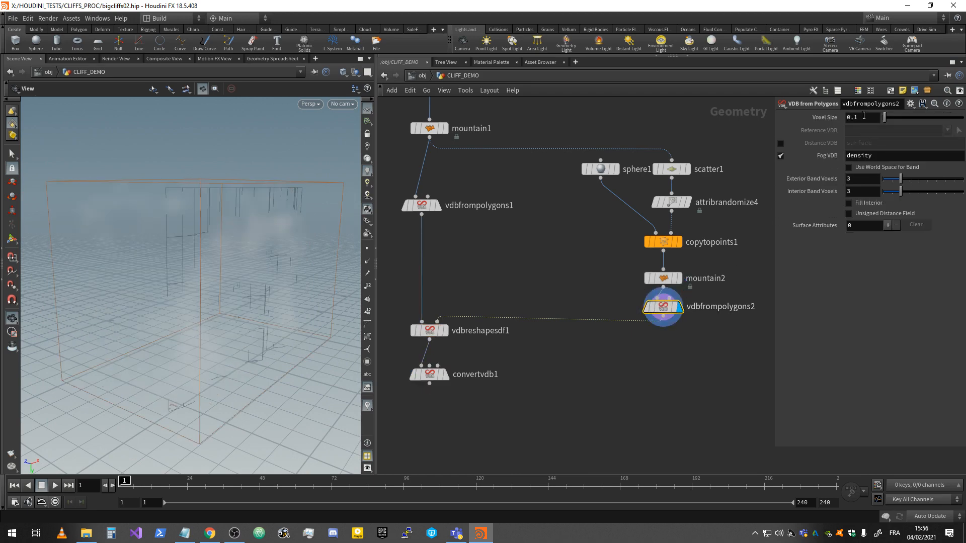
{"action": "type", "text": "0.025"}
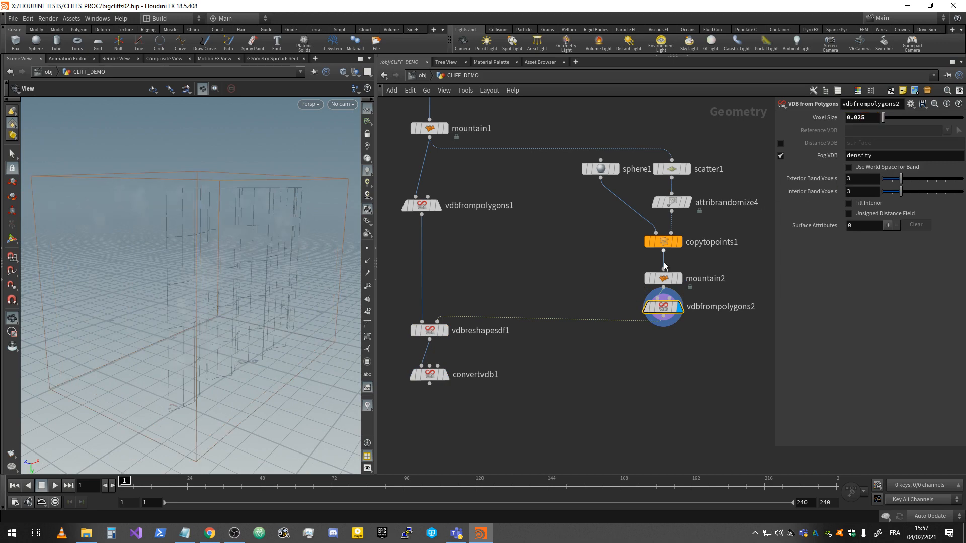
Step: Display vdbreshapesdf1 and then convertvdb1 to examine the erosion on the cliff surface
{"action": "left_click", "coordinate": [445, 334]}
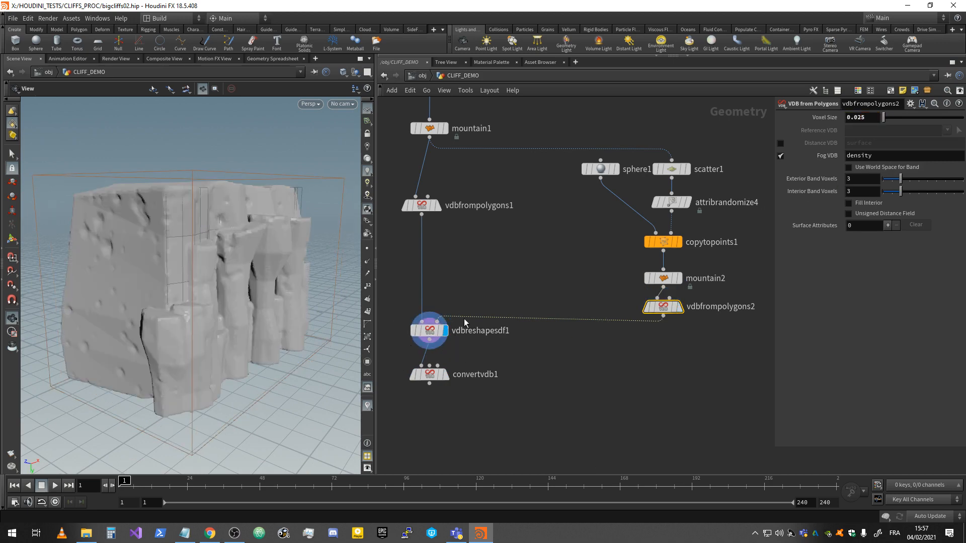
{"action": "mouse_move", "coordinate": [270, 281]}
{"action": "left_mouse_down"}
{"action": "mouse_move", "coordinate": [242, 280]}
{"action": "mouse_move", "coordinate": [267, 293]}
{"action": "mouse_move", "coordinate": [268, 285]}
{"action": "left_mouse_up"}
{"action": "left_click_drag", "start_coordinate": [204, 264], "coordinate": [233, 300]}
{"action": "left_click", "coordinate": [447, 376]}
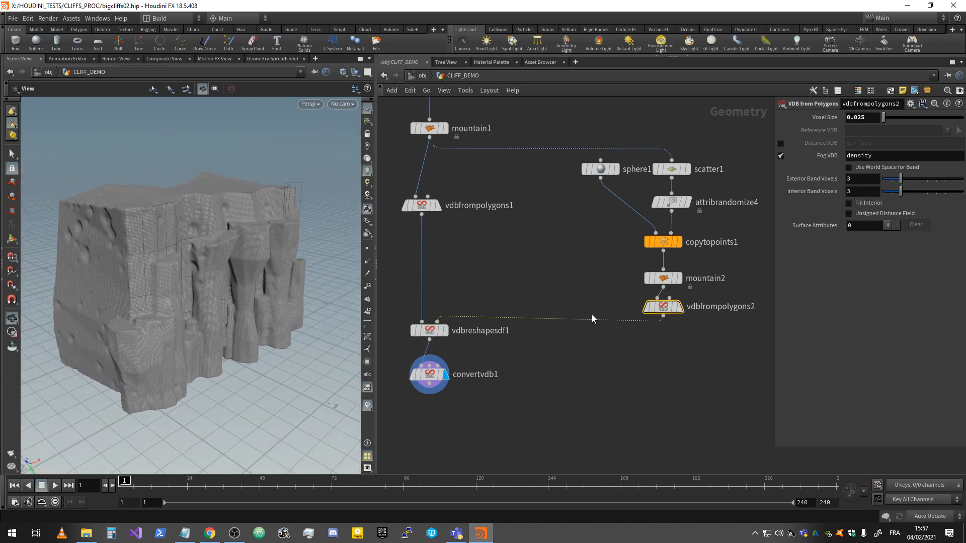
Step: Move vdbreshapesdf1, convertvdb1 and vdbfrompolygons2 lower, and insert a Transform node between mountain2 and vdbfrompolygons2
{"action": "left_click_drag", "start_coordinate": [441, 418], "coordinate": [433, 356]}
{"action": "left_click_drag", "start_coordinate": [668, 283], "coordinate": [668, 274]}
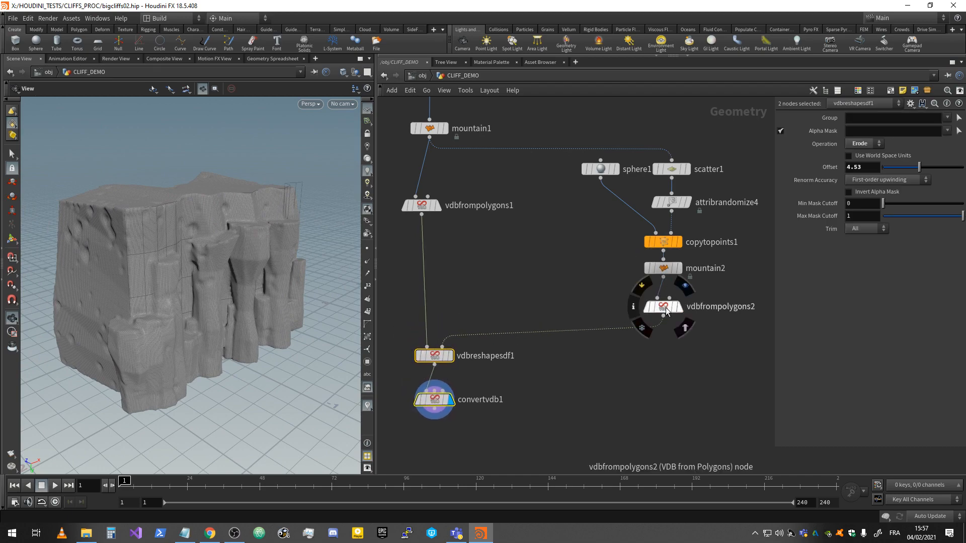
{"action": "left_click_drag", "start_coordinate": [664, 308], "coordinate": [667, 340]}
{"action": "key", "text": "Tab"}
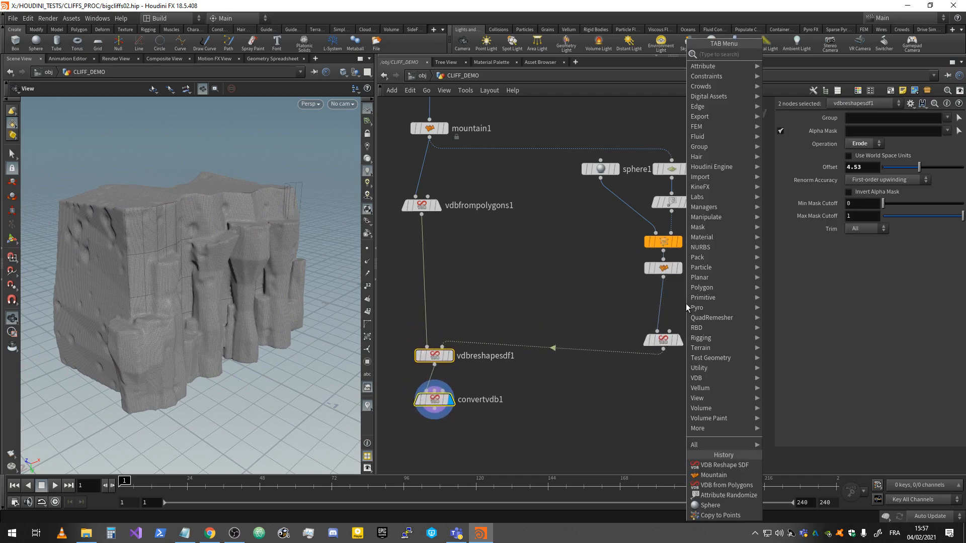
{"action": "type", "text": "tr"}
{"action": "left_click", "coordinate": [522, 82]}
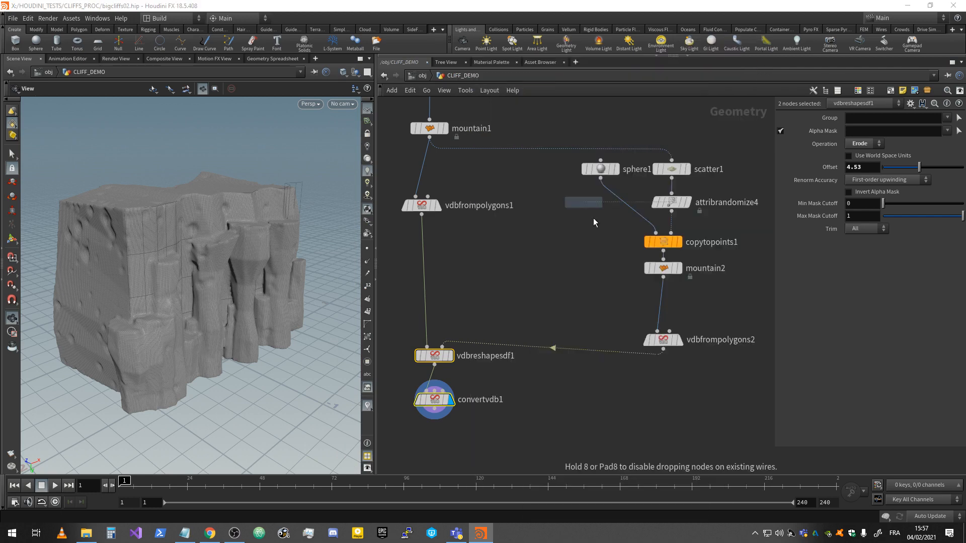
{"action": "left_click", "coordinate": [685, 309]}
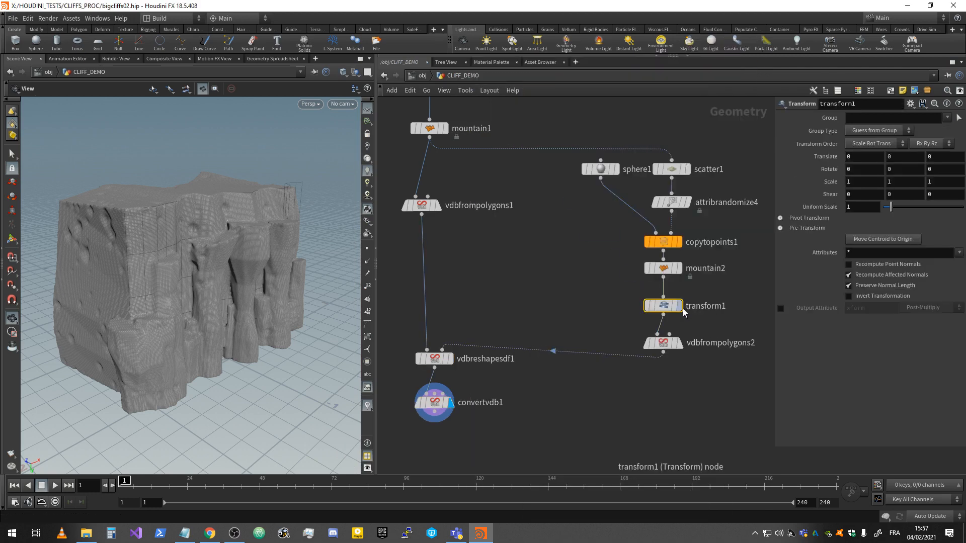
Step: Relocate the Transform node between sphere1 and copytopoints1 and set its Y scale to 3.91
{"action": "middle_click_drag", "start_coordinate": [897, 177], "coordinate": [710, 283]}
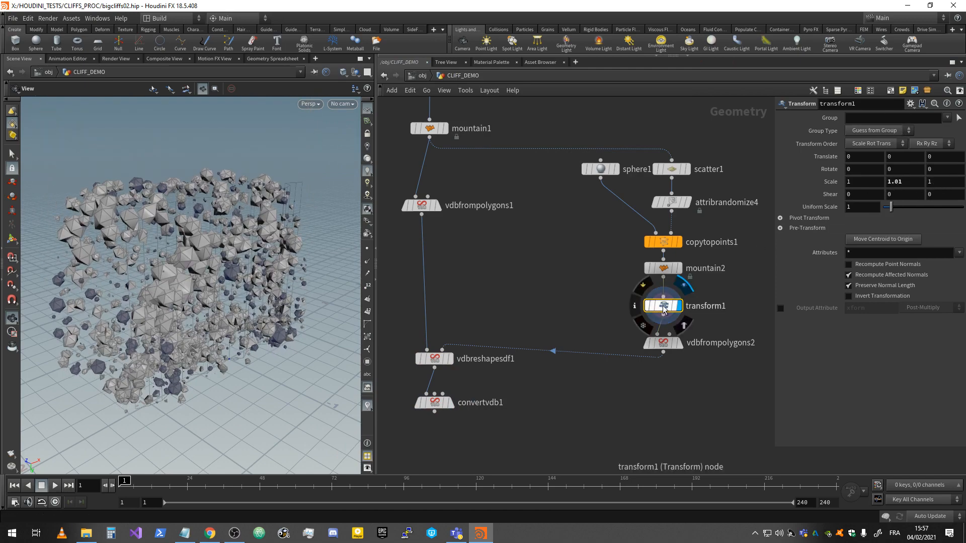
{"action": "left_click_drag", "start_coordinate": [658, 313], "coordinate": [619, 213]}
{"action": "middle_click_drag", "start_coordinate": [919, 191], "coordinate": [958, 194]}
Step: Display vdbfrompolygons2 and then mountain2 to examine the vertically stretched mask shapes
{"action": "left_click", "coordinate": [679, 346]}
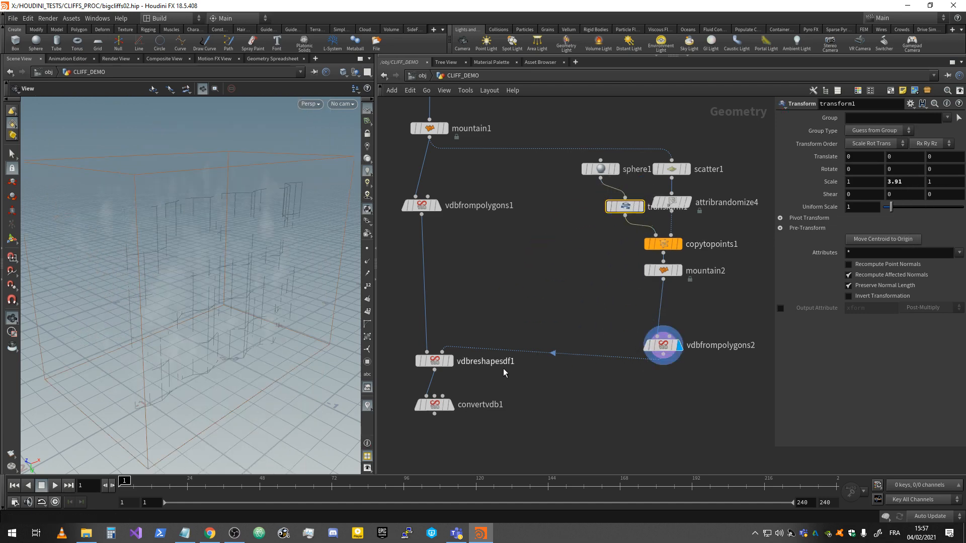
{"action": "left_click", "coordinate": [679, 271]}
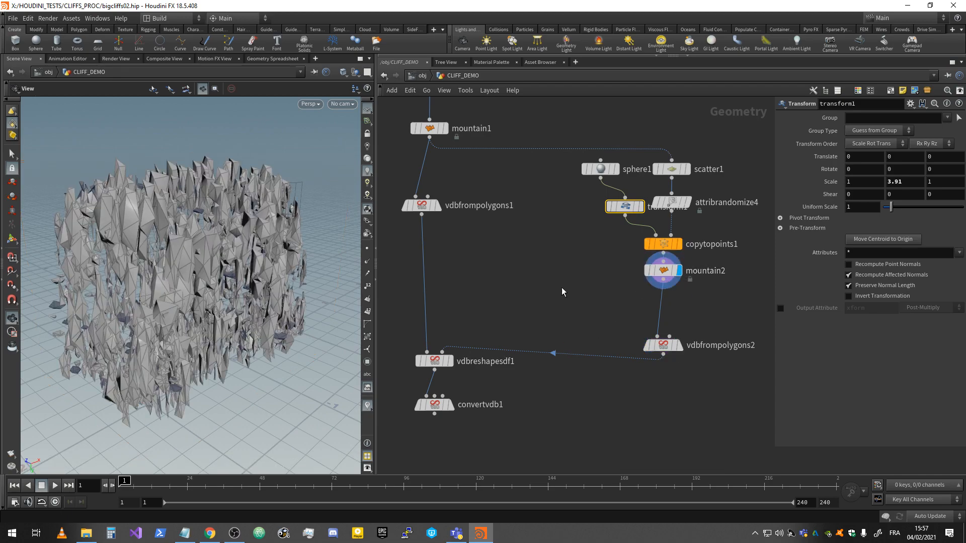
{"action": "left_click_drag", "start_coordinate": [302, 282], "coordinate": [256, 280]}
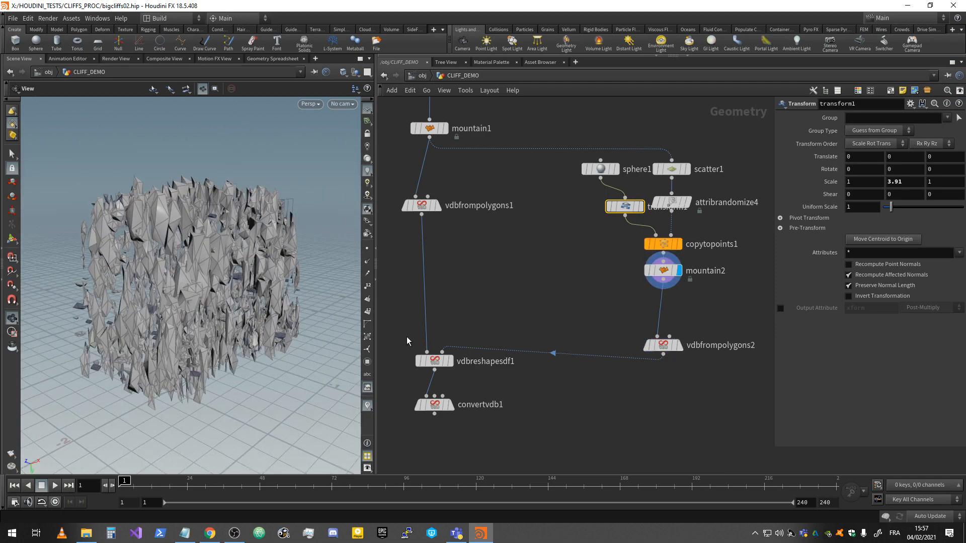
Step: Display vdbreshapesdf1 and then convertvdb1, and examine the stretched erosion on the cliff from several angles
{"action": "mouse_move", "coordinate": [456, 362]}
{"action": "left_click", "coordinate": [455, 340]}
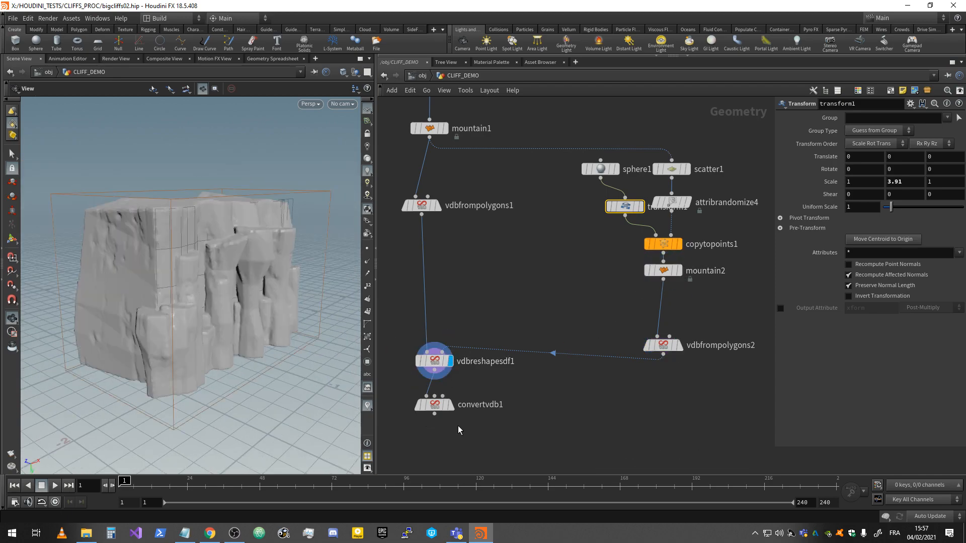
{"action": "left_click_drag", "start_coordinate": [248, 339], "coordinate": [262, 332]}
{"action": "left_click_drag", "start_coordinate": [161, 243], "coordinate": [132, 248]}
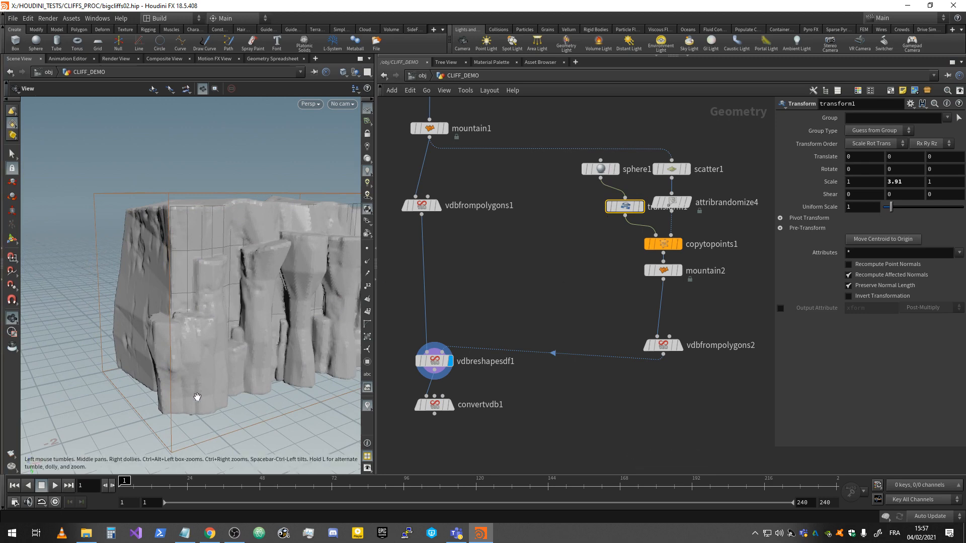
{"action": "left_click_drag", "start_coordinate": [197, 397], "coordinate": [161, 309]}
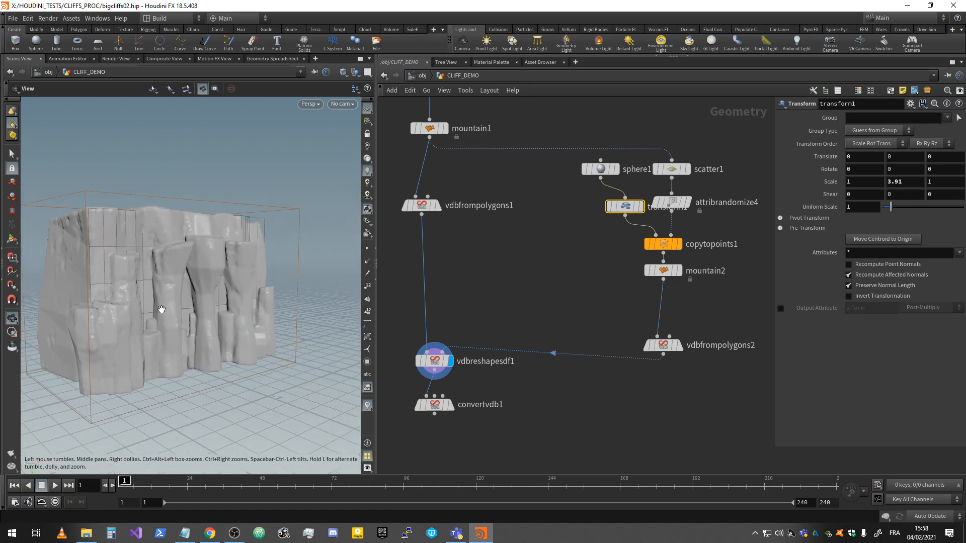
{"action": "middle_click_drag", "start_coordinate": [203, 303], "coordinate": [236, 297]}
{"action": "right_click_drag", "start_coordinate": [235, 297], "coordinate": [233, 312]}
{"action": "mouse_move", "coordinate": [233, 312]}
{"action": "left_mouse_down"}
{"action": "mouse_move", "coordinate": [254, 319]}
{"action": "mouse_move", "coordinate": [185, 329]}
{"action": "mouse_move", "coordinate": [235, 304]}
{"action": "left_mouse_up"}
{"action": "left_click", "coordinate": [449, 405]}
{"action": "right_click_drag", "start_coordinate": [235, 304], "coordinate": [233, 328]}
{"action": "left_click_drag", "start_coordinate": [233, 328], "coordinate": [152, 364]}
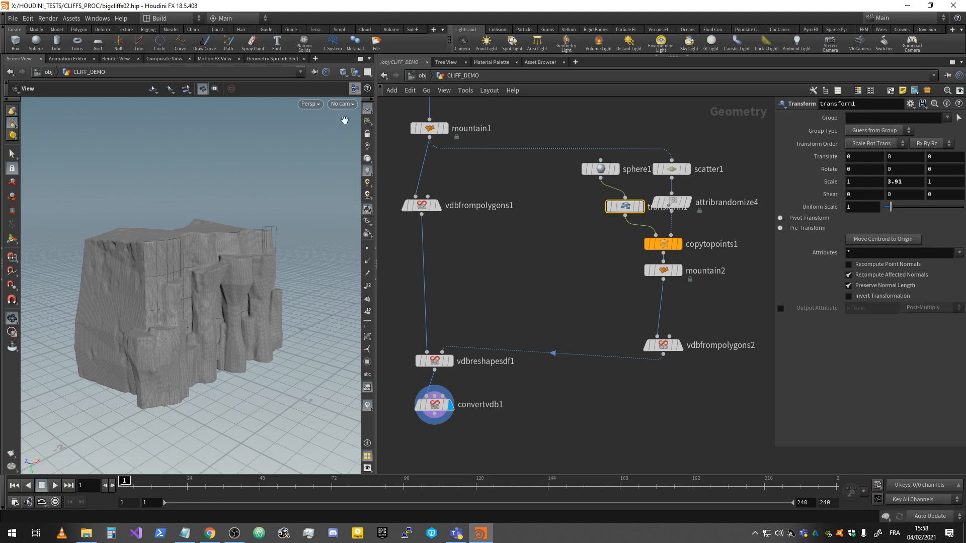
Step: Move convertvdb1 lower and insert a VDB Fracture node between vdbreshapesdf1 and convertvdb1
{"action": "middle_click_drag", "start_coordinate": [437, 408], "coordinate": [443, 165]}
{"action": "left_click_drag", "start_coordinate": [442, 165], "coordinate": [449, 334]}
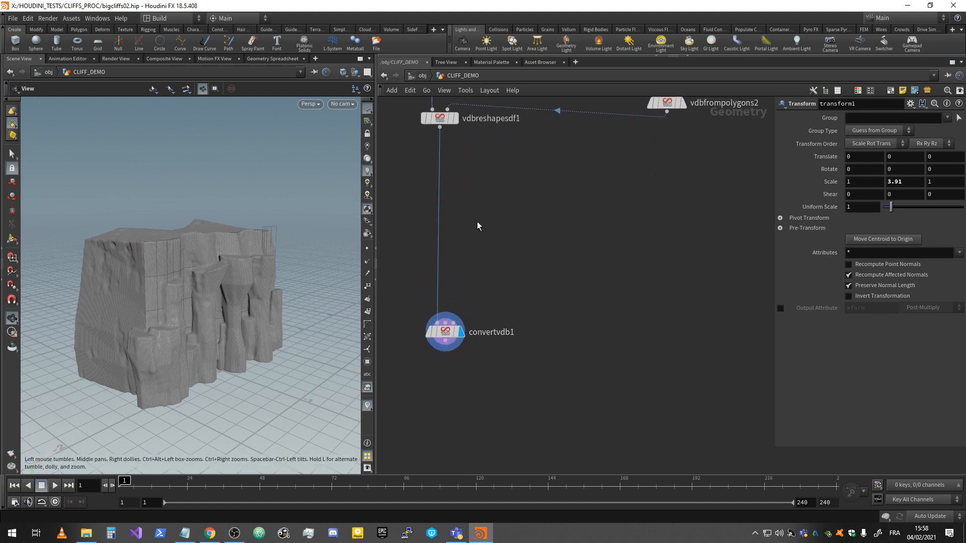
{"action": "key", "text": "Tab"}
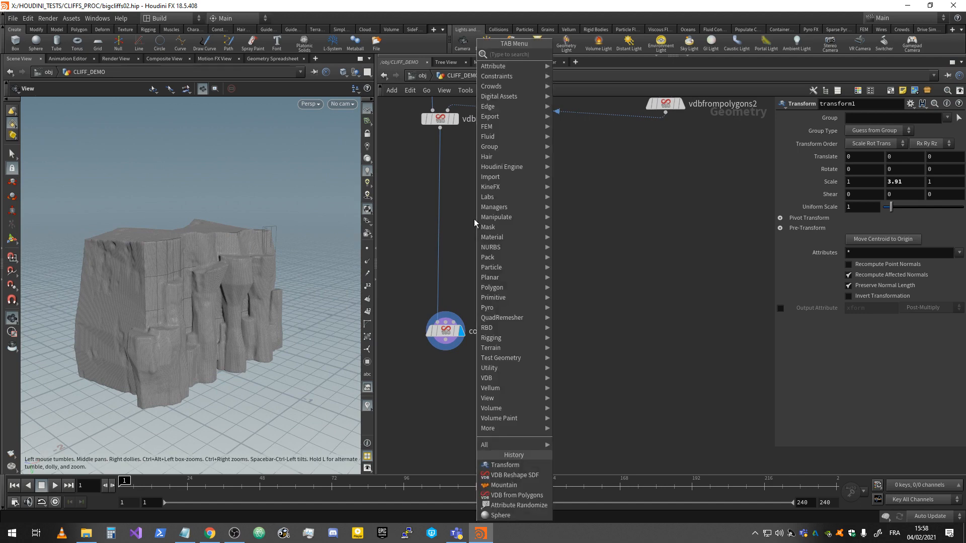
{"action": "type", "text": "vdb"}
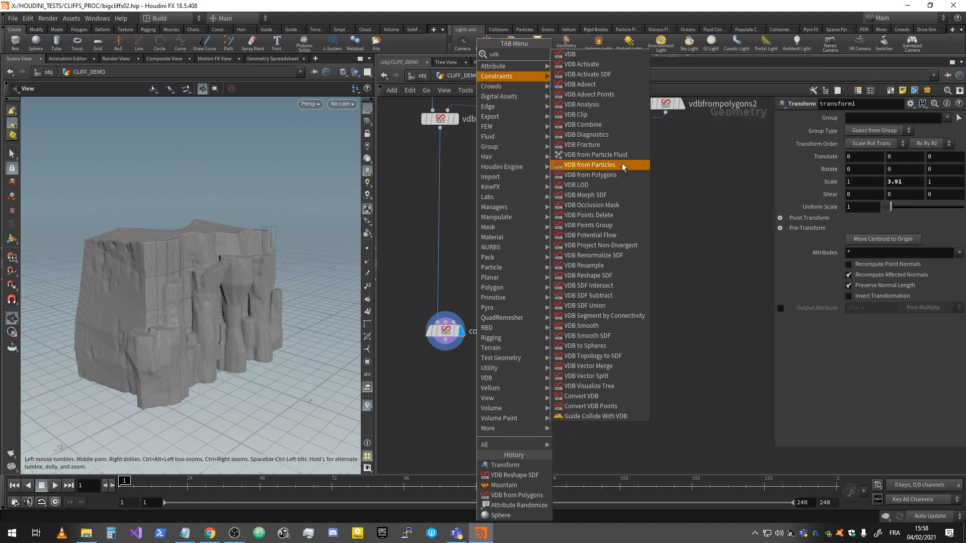
{"action": "left_click", "coordinate": [618, 145]}
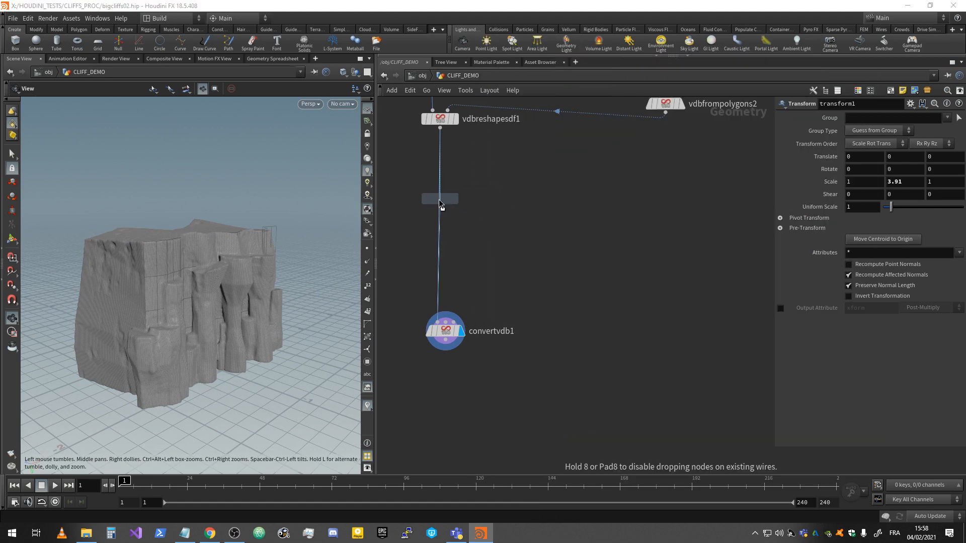
{"action": "left_click", "coordinate": [445, 198]}
{"action": "left_click_drag", "start_coordinate": [445, 197], "coordinate": [450, 233]}
Step: Move the whole mask branch, from sphere1 and scatter1 down to vdbfrompolygons2, to the left side of the main node chain
{"action": "middle_click_drag", "start_coordinate": [501, 196], "coordinate": [498, 291]}
{"action": "scroll", "coordinate": [500, 292], "scroll_direction": "down", "scroll_amount": 3}
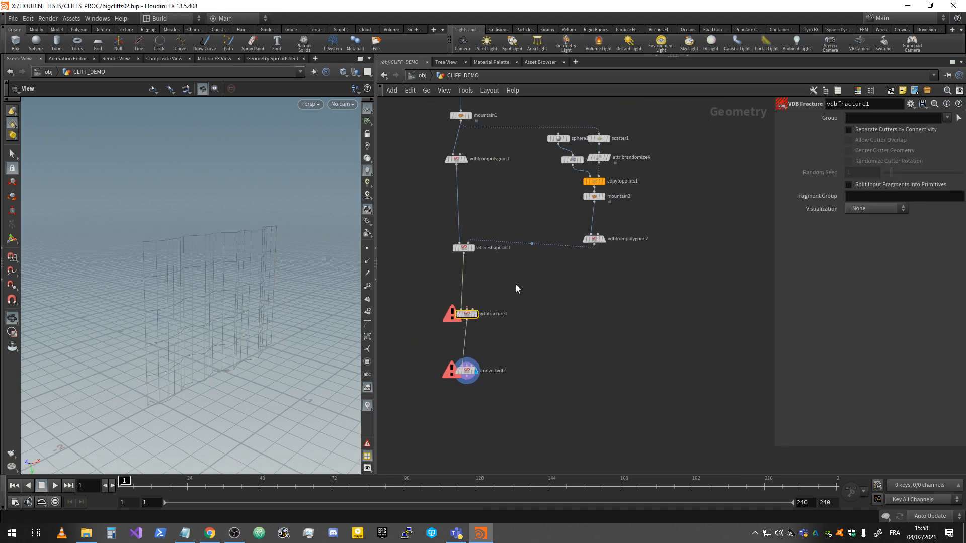
{"action": "scroll", "coordinate": [576, 231], "scroll_direction": "up", "scroll_amount": 2}
{"action": "middle_click_drag", "start_coordinate": [669, 200], "coordinate": [645, 243]}
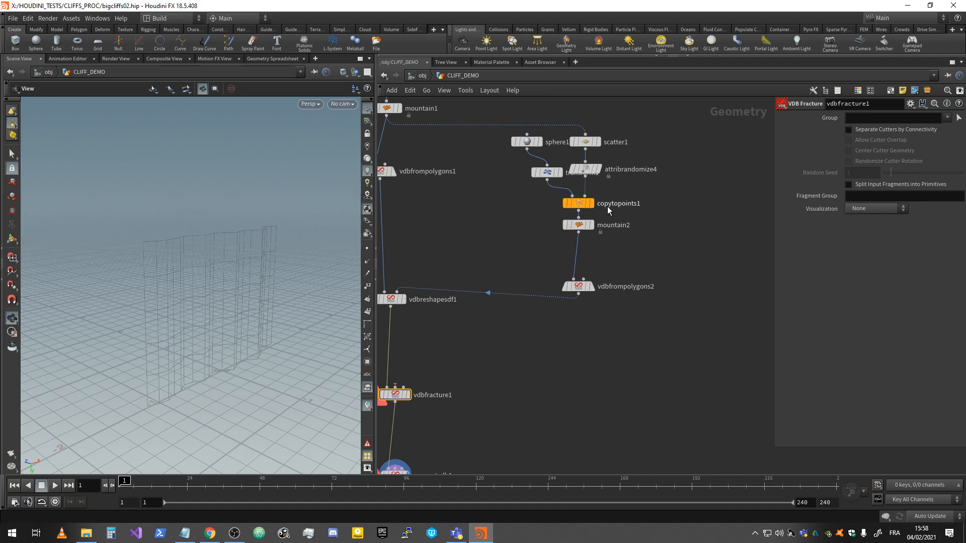
{"action": "scroll", "coordinate": [654, 184], "scroll_direction": "down", "scroll_amount": 3}
{"action": "left_click_drag", "start_coordinate": [657, 121], "coordinate": [550, 292]}
{"action": "left_click_drag", "start_coordinate": [598, 253], "coordinate": [431, 251]}
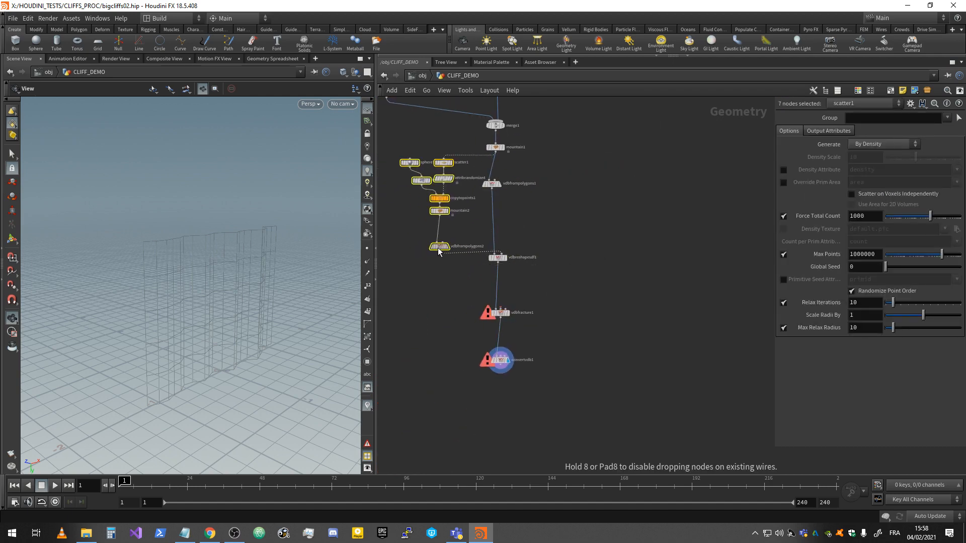
{"action": "scroll", "coordinate": [540, 271], "scroll_direction": "up", "scroll_amount": 2}
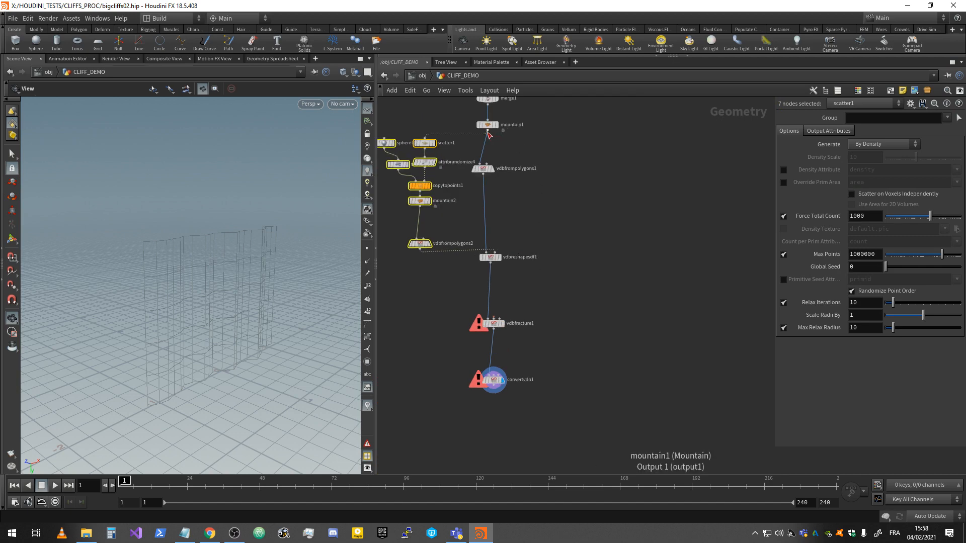
Step: Add a Subdivide node beside the main chain, feed it from mountain1 and display it
{"action": "left_click", "coordinate": [495, 141]}
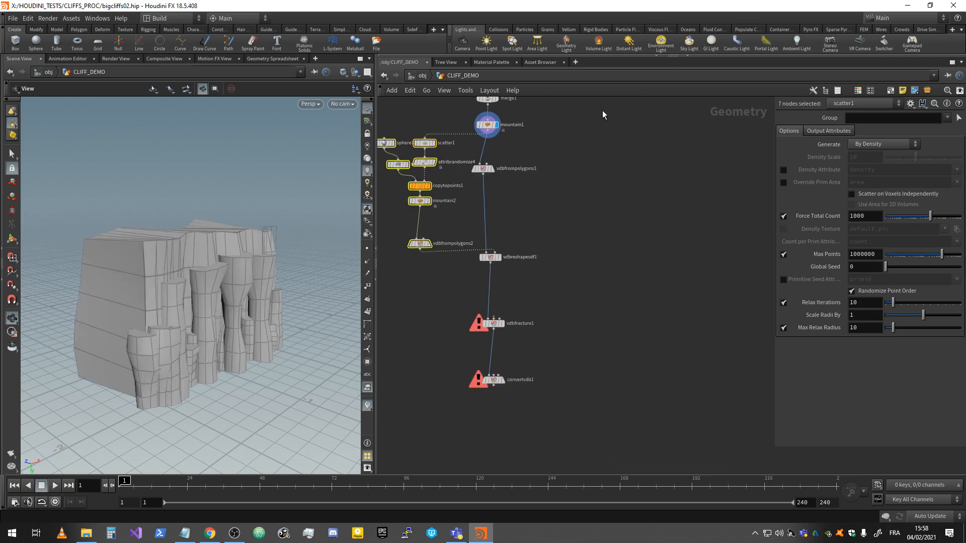
{"action": "key", "text": "Tab"}
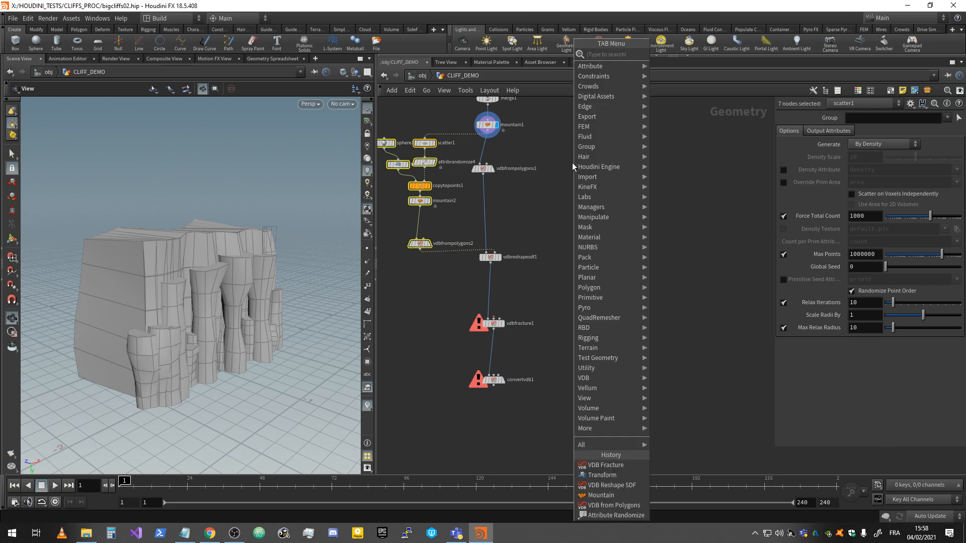
{"action": "type", "text": "sub"}
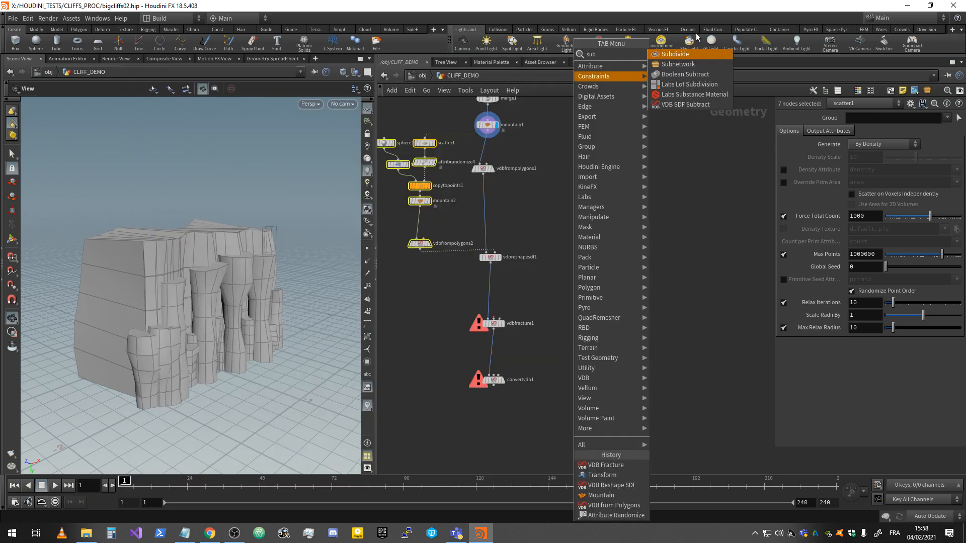
{"action": "left_click", "coordinate": [674, 54]}
{"action": "left_click", "coordinate": [611, 208]}
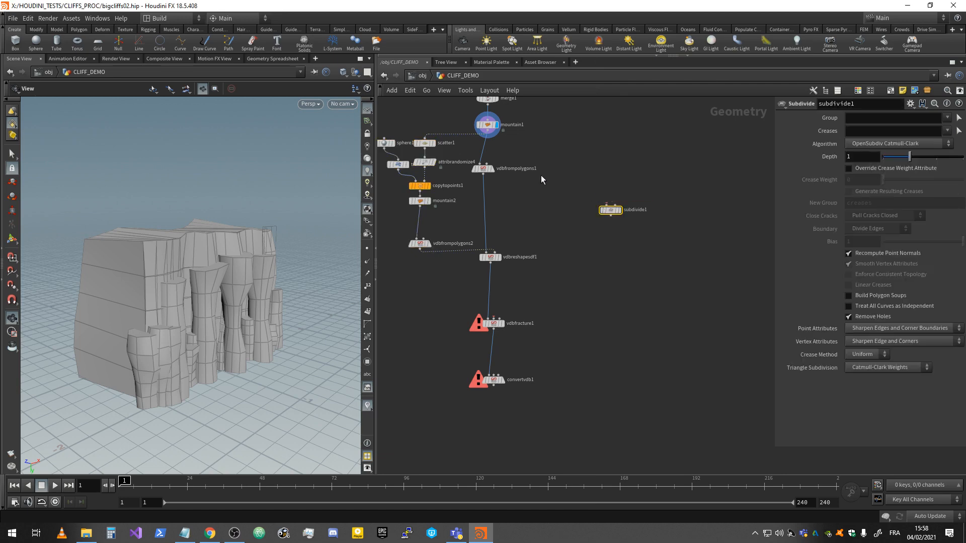
{"action": "left_click_drag", "start_coordinate": [491, 141], "coordinate": [576, 174]}
{"action": "left_click", "coordinate": [586, 169]}
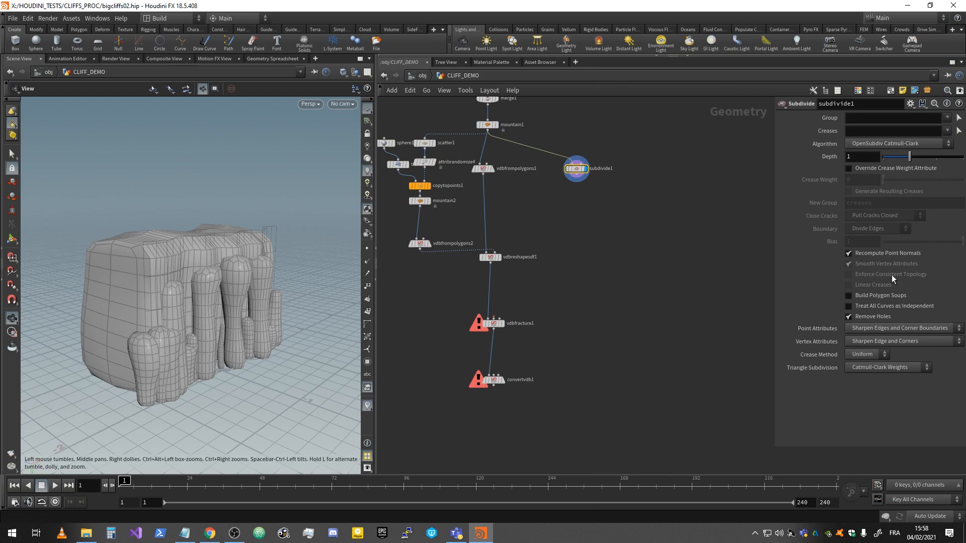
Step: Set subdivide1's Algorithm to OpenSubdiv Bilinear and its Depth to 2
{"action": "left_click", "coordinate": [881, 145]}
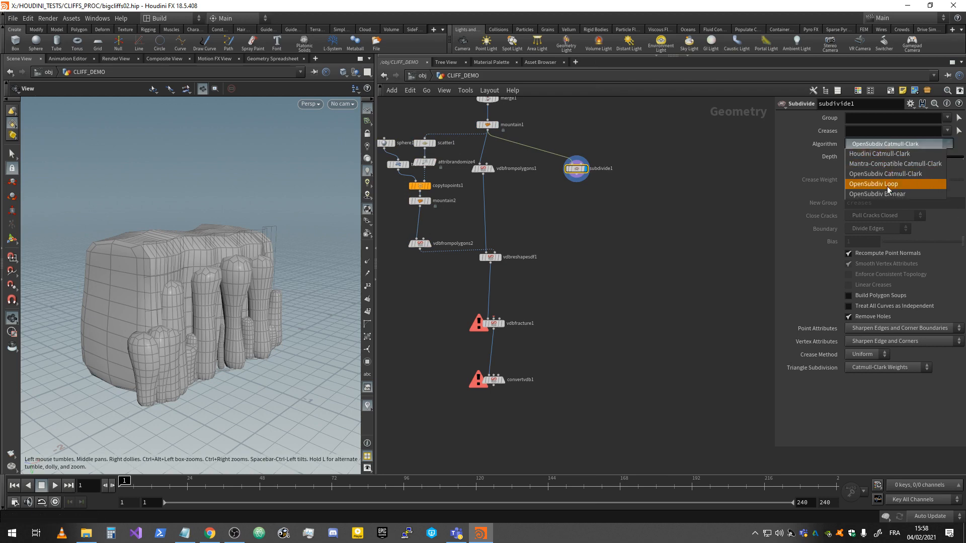
{"action": "left_click", "coordinate": [886, 195]}
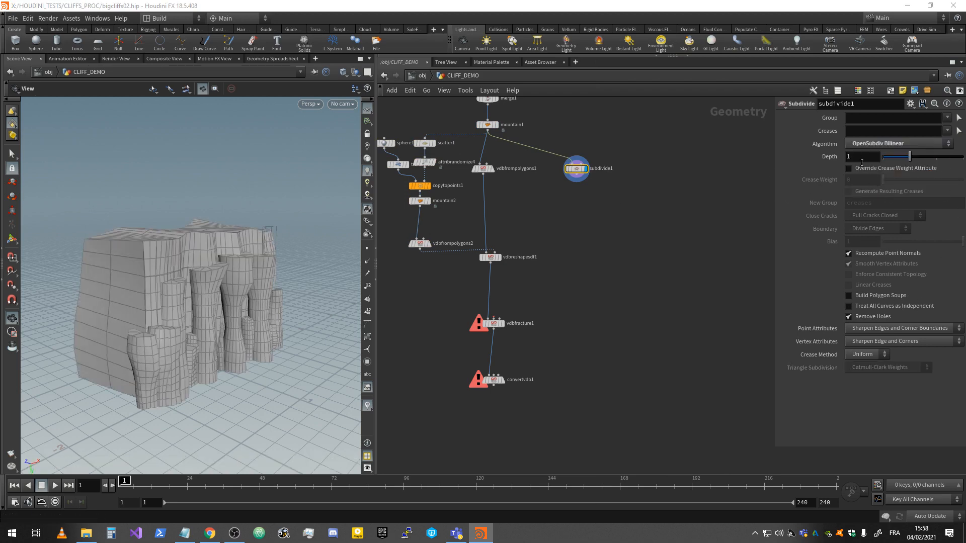
{"action": "left_click_drag", "start_coordinate": [861, 158], "coordinate": [807, 179]}
{"action": "type", "text": "2"}
{"action": "key", "text": "Return"}
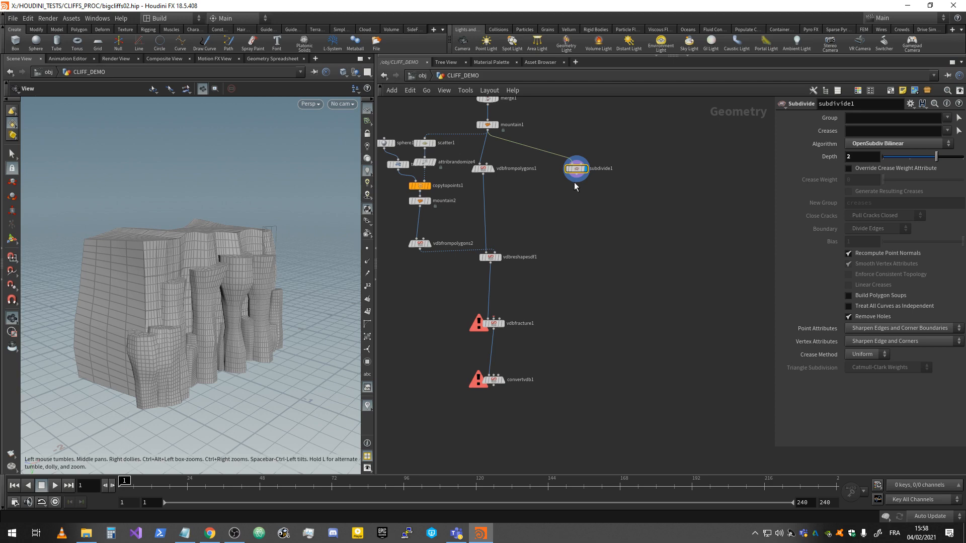
{"action": "key", "text": "Tab"}
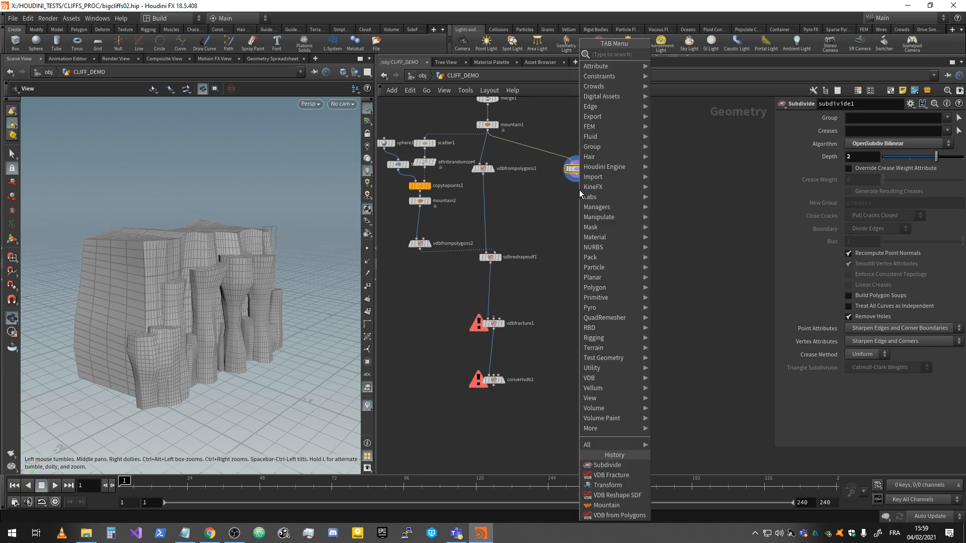
{"action": "key", "text": "Escape"}
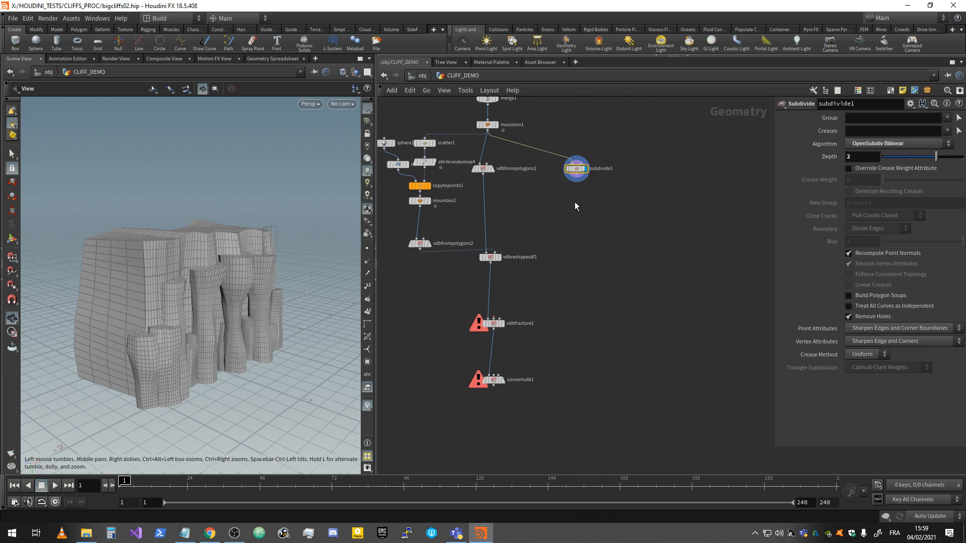
{"action": "key", "text": "Tab"}
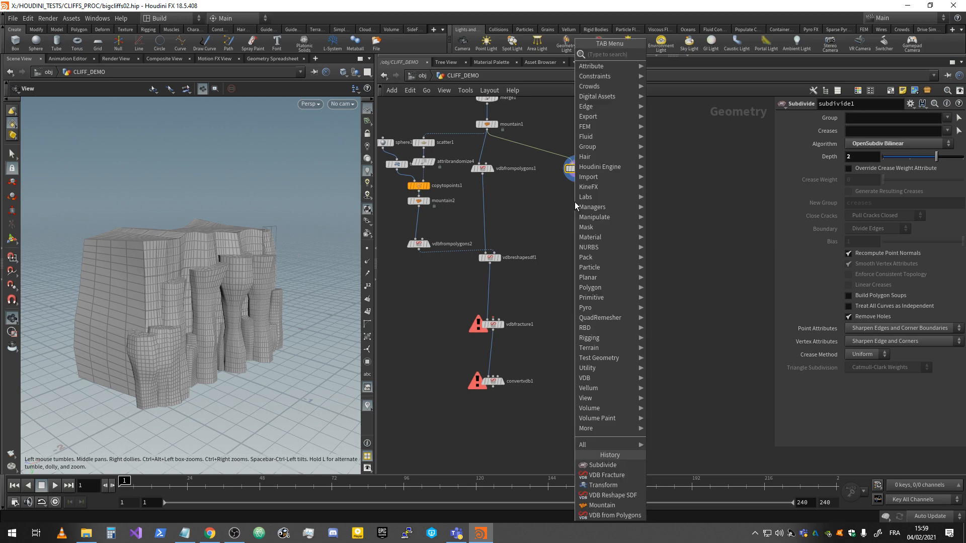
{"action": "type", "text": "vdb"}
{"action": "left_click", "coordinate": [543, 191]}
{"action": "scroll", "coordinate": [587, 203], "scroll_direction": "down", "scroll_amount": 1}
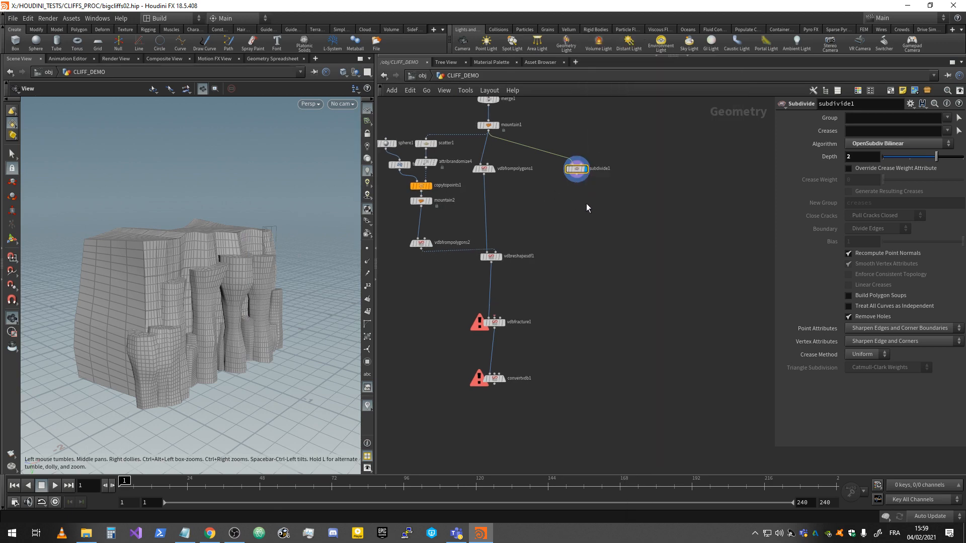
Step: Add a Group Create node below subdivide1, wire it to subdivide1's output and display it
{"action": "key", "text": "Tab"}
{"action": "type", "text": "gr"}
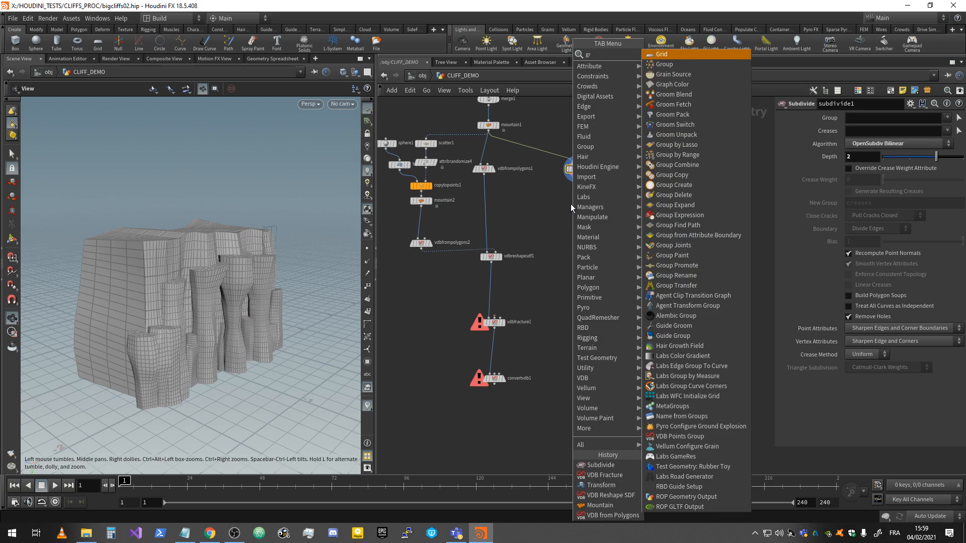
{"action": "type", "text": "oup"}
{"action": "key", "text": "Return"}
{"action": "left_click", "coordinate": [576, 194]}
{"action": "scroll", "coordinate": [576, 193], "scroll_direction": "up", "scroll_amount": 4}
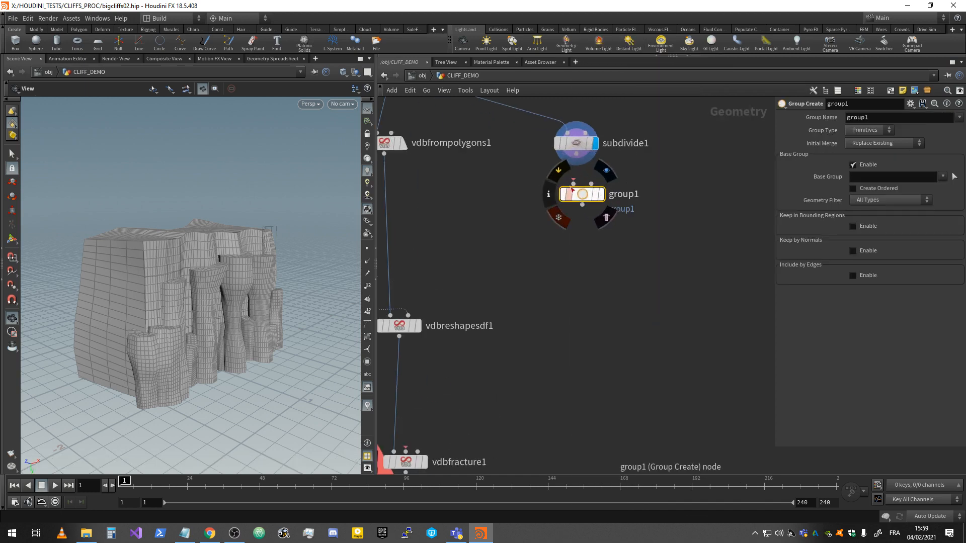
{"action": "left_click_drag", "start_coordinate": [577, 154], "coordinate": [574, 184]}
{"action": "left_click_drag", "start_coordinate": [581, 196], "coordinate": [576, 195]}
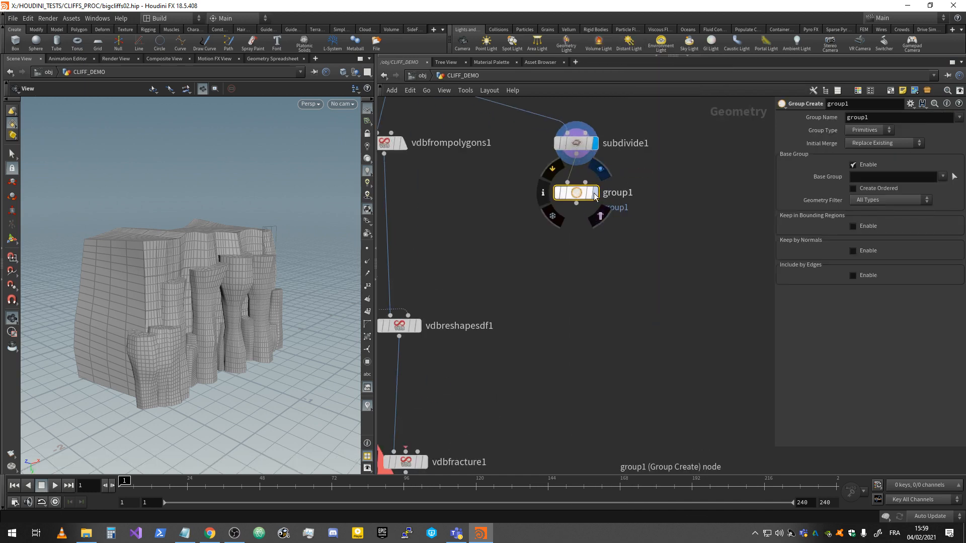
{"action": "left_click", "coordinate": [595, 194]}
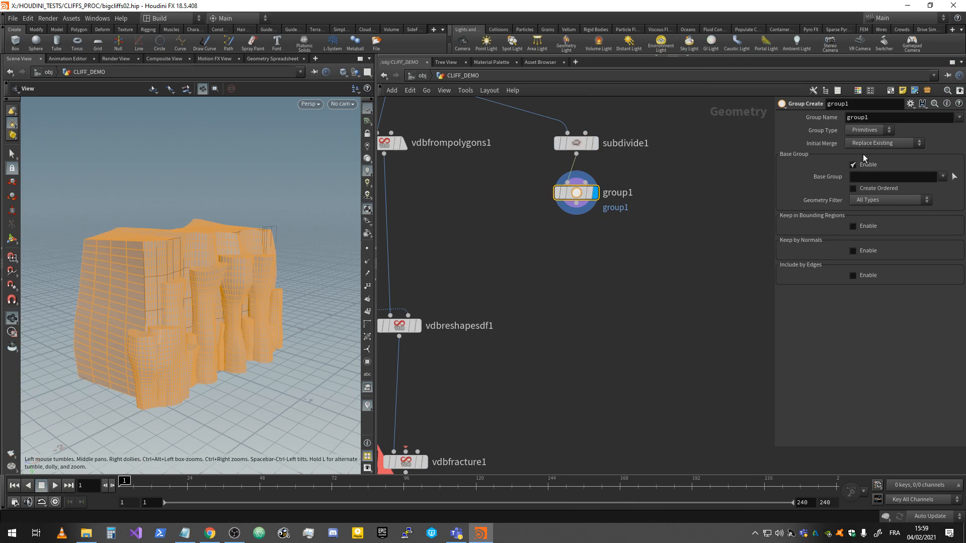
Step: Set group1's Group Type to Edges and disable its Base Group
{"action": "left_click", "coordinate": [864, 131]}
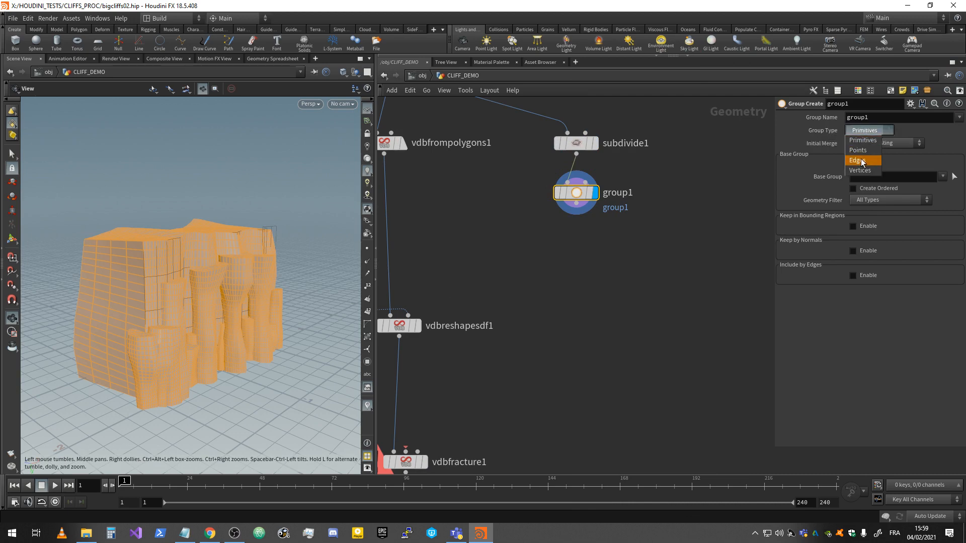
{"action": "left_click", "coordinate": [859, 160]}
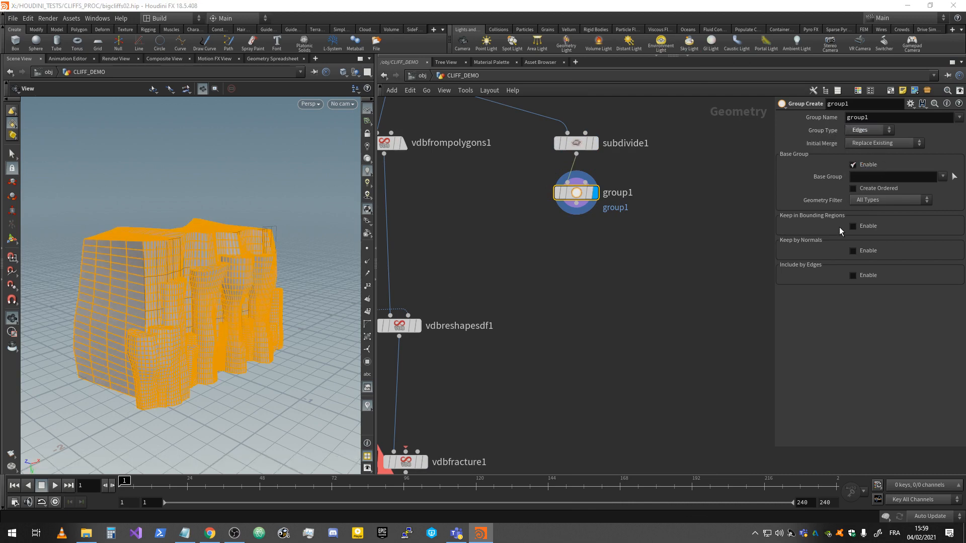
{"action": "left_click", "coordinate": [873, 166]}
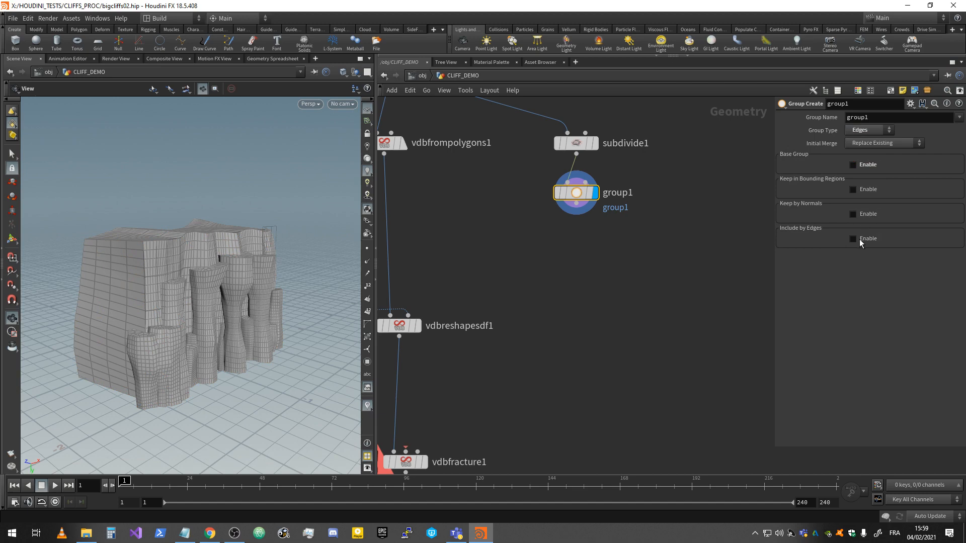
Step: Enable Include by Edges on group1 with a Min Edge Angle of 25
{"action": "left_click", "coordinate": [859, 240]}
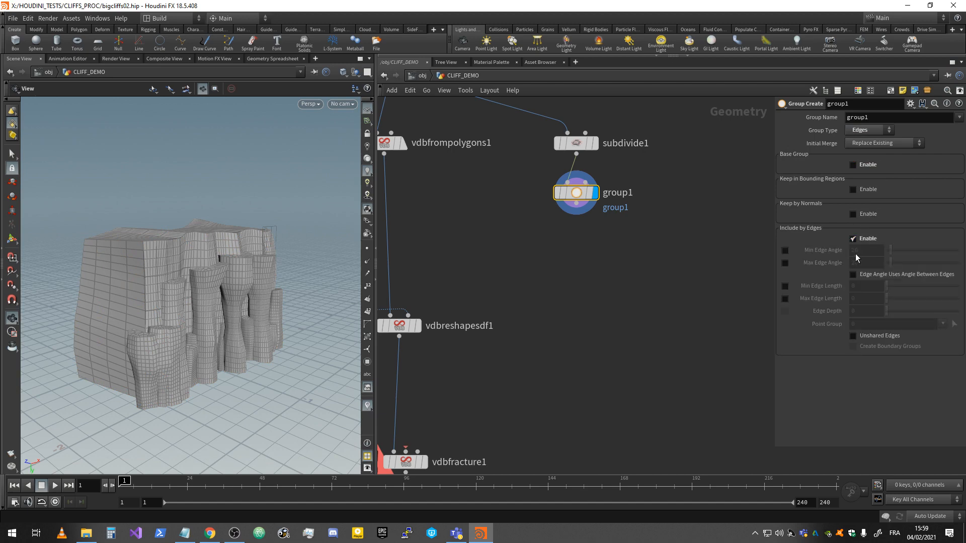
{"action": "left_click", "coordinate": [785, 251]}
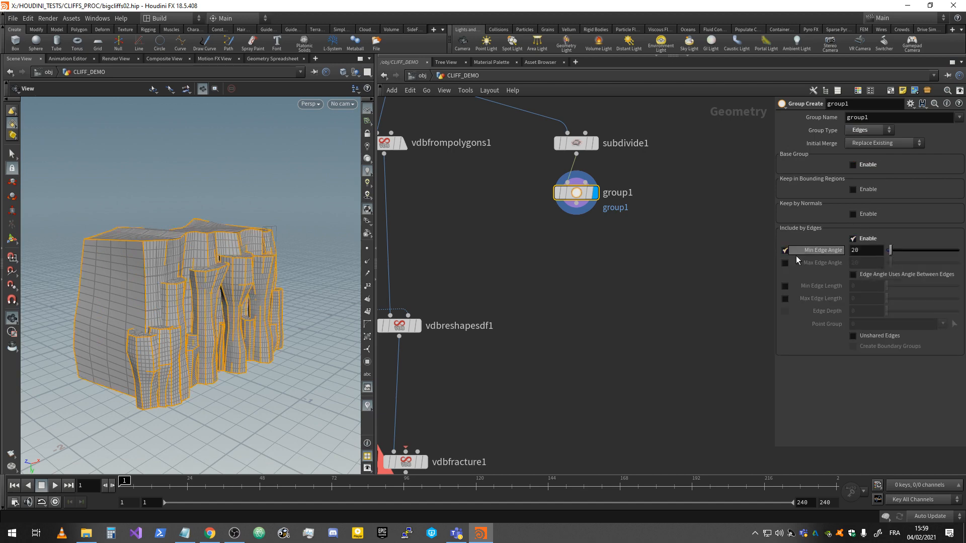
{"action": "mouse_move", "coordinate": [890, 250]}
{"action": "left_mouse_down"}
{"action": "mouse_move", "coordinate": [905, 254]}
{"action": "mouse_move", "coordinate": [893, 256]}
{"action": "left_mouse_up"}
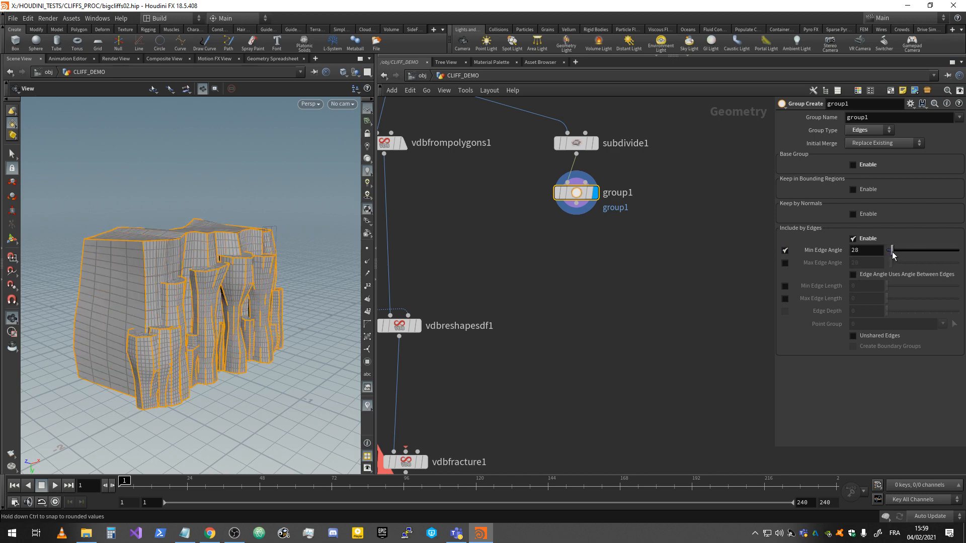
{"action": "mouse_move", "coordinate": [200, 307]}
{"action": "left_mouse_down"}
{"action": "mouse_move", "coordinate": [126, 304]}
{"action": "mouse_move", "coordinate": [162, 274]}
{"action": "mouse_move", "coordinate": [177, 319]}
{"action": "mouse_move", "coordinate": [184, 311]}
{"action": "left_mouse_up"}
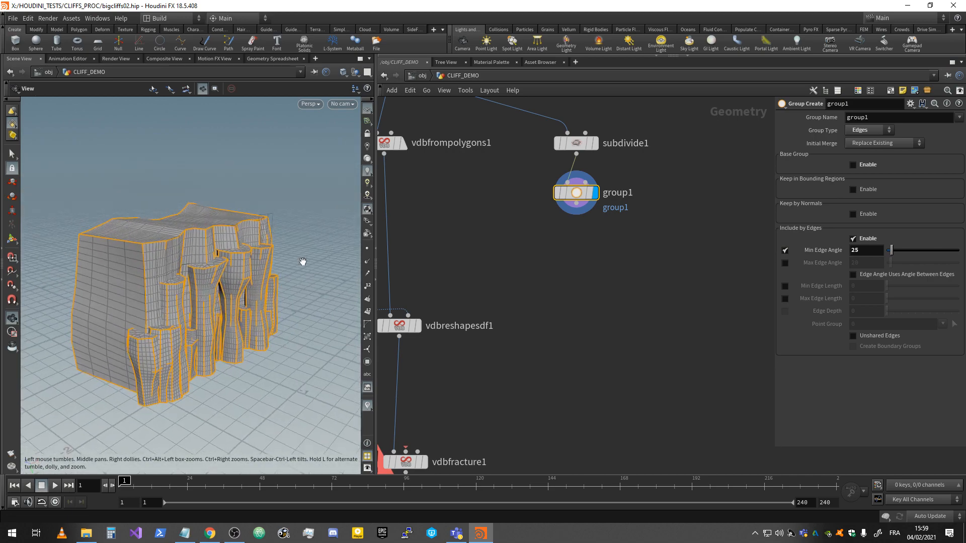
Step: Add a Group Promote node directly below group1, connected to it and displayed
{"action": "middle_click_drag", "start_coordinate": [604, 243], "coordinate": [590, 230]}
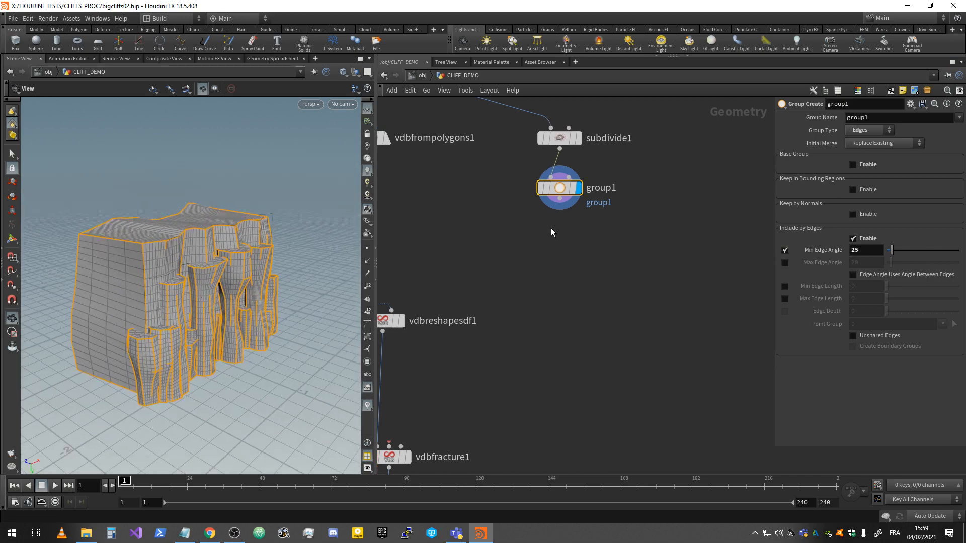
{"action": "key", "text": "Tab"}
{"action": "type", "text": "group"}
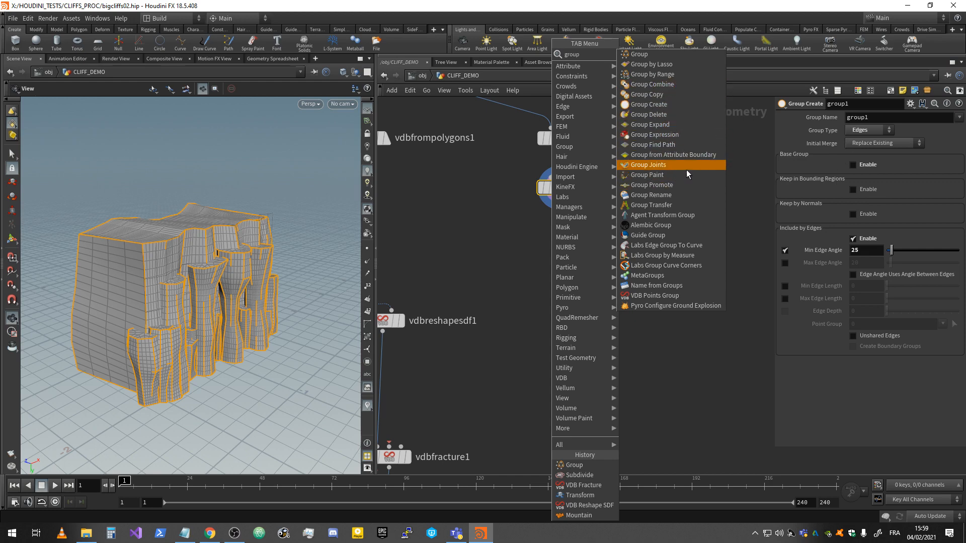
{"action": "left_click", "coordinate": [677, 185]}
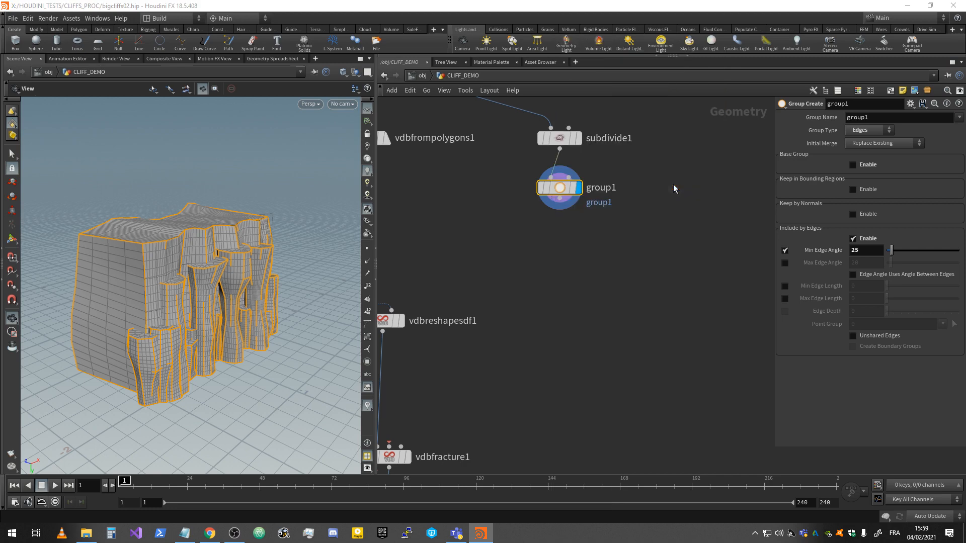
{"action": "left_click", "coordinate": [559, 228]}
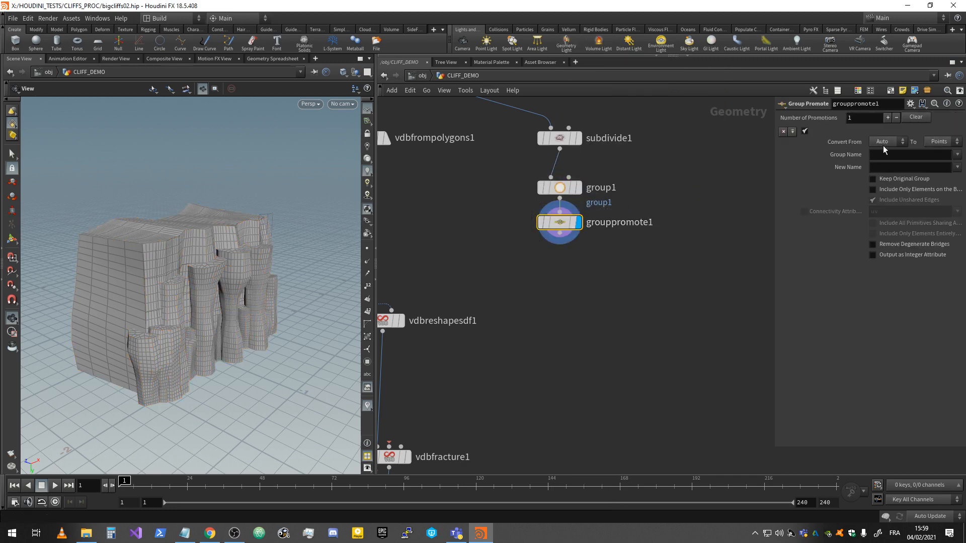
Step: Change group1's Group Name to hardedges
{"action": "left_click", "coordinate": [559, 187]}
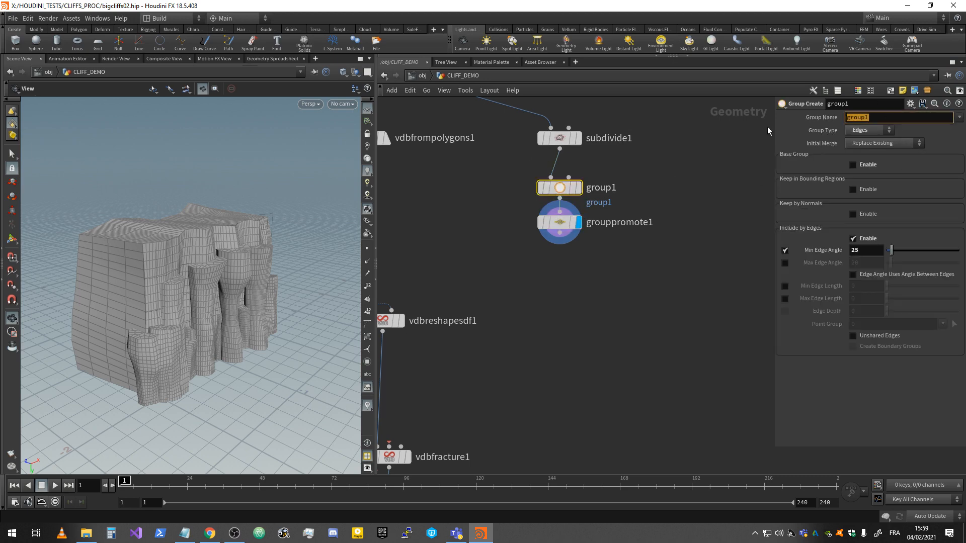
{"action": "type", "text": "hardedges"}
{"action": "key", "text": "Return"}
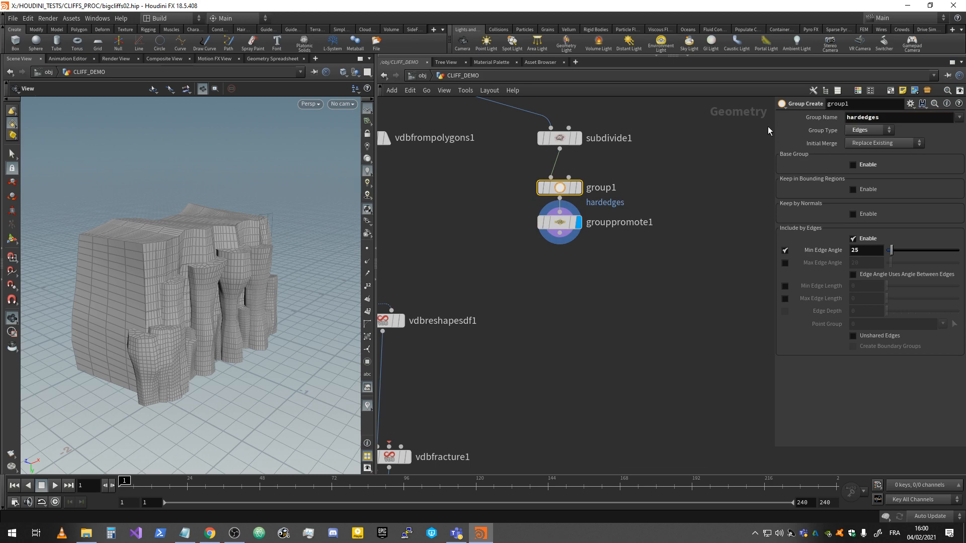
Step: Make grouppromote1 convert the hardedges group from Edges to Points
{"action": "left_click", "coordinate": [559, 222]}
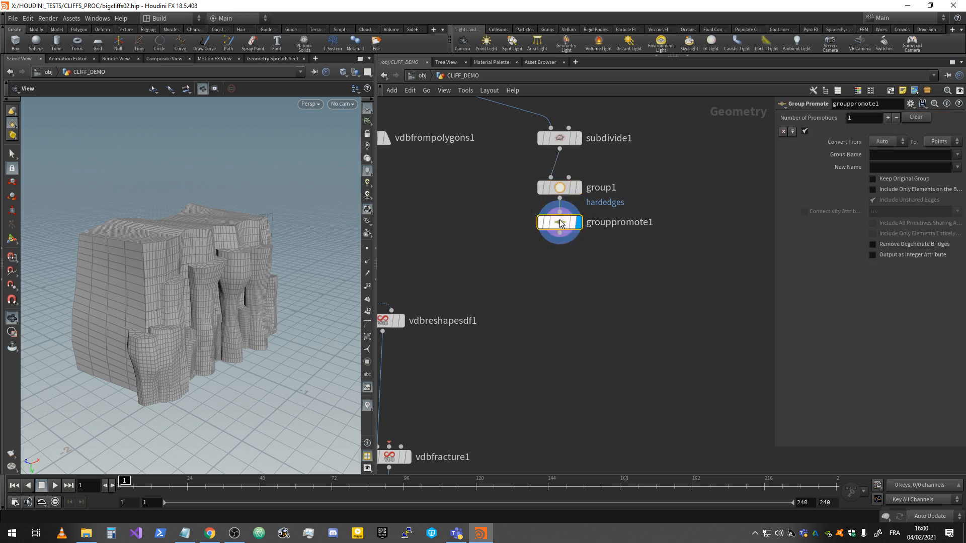
{"action": "left_click", "coordinate": [956, 154]}
{"action": "left_click", "coordinate": [944, 167]}
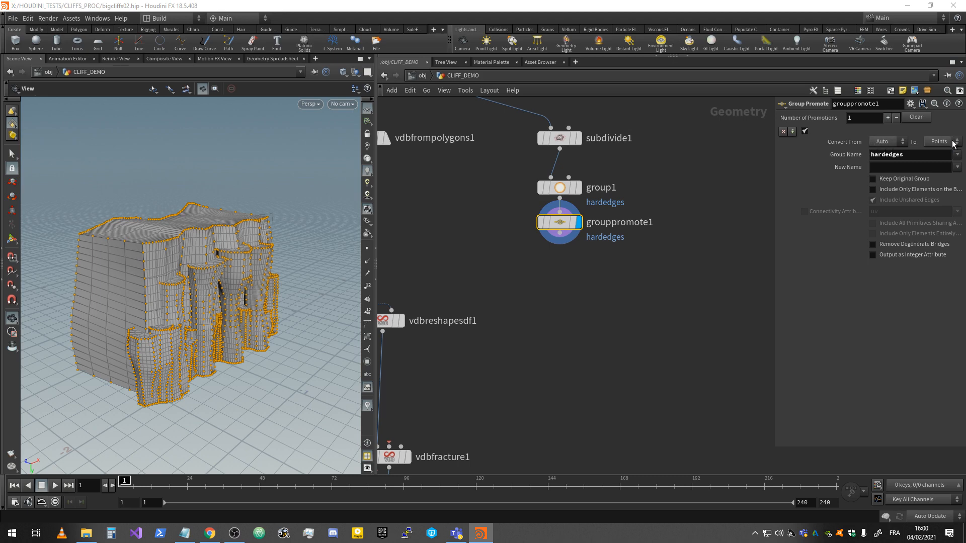
{"action": "left_click", "coordinate": [901, 142]}
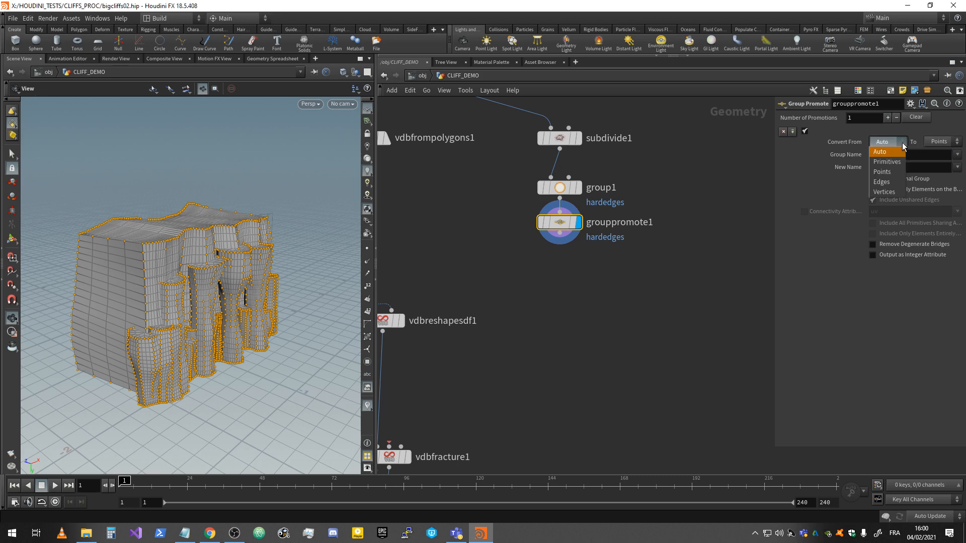
{"action": "left_click", "coordinate": [885, 182]}
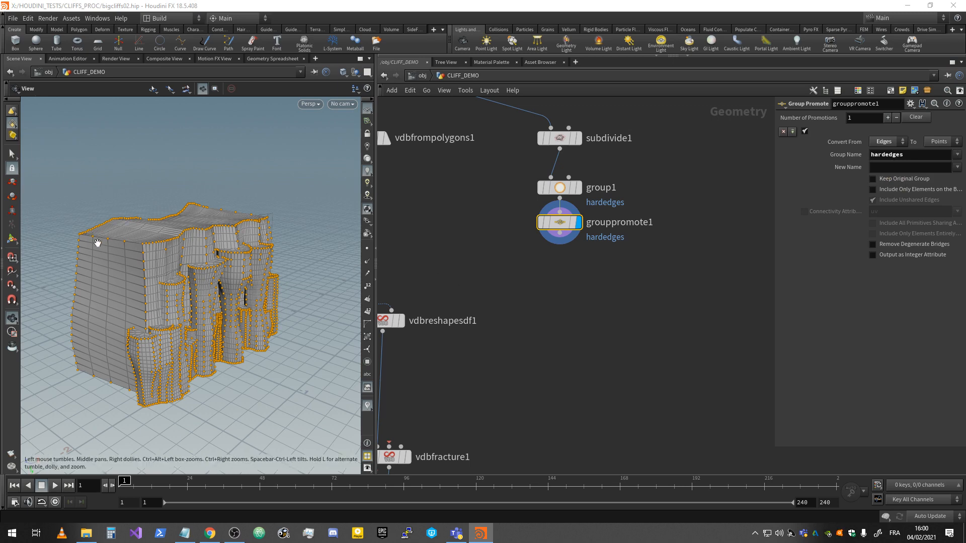
Step: Add a Group Expand node below grouppromote1, wire it to grouppromote1's output and display it
{"action": "middle_click_drag", "start_coordinate": [564, 273], "coordinate": [557, 257]}
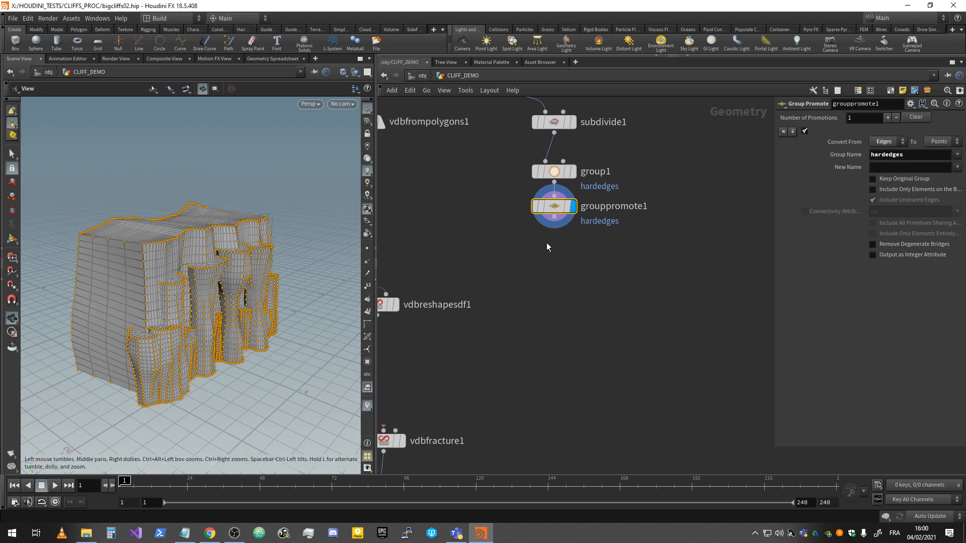
{"action": "right_click_drag", "start_coordinate": [547, 243], "coordinate": [546, 239]}
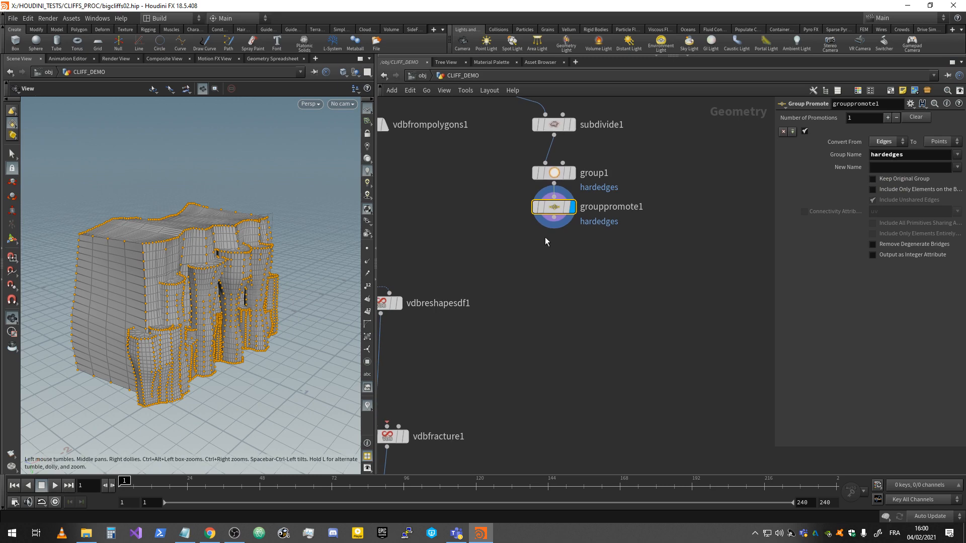
{"action": "key", "text": "Tab"}
{"action": "type", "text": "group"}
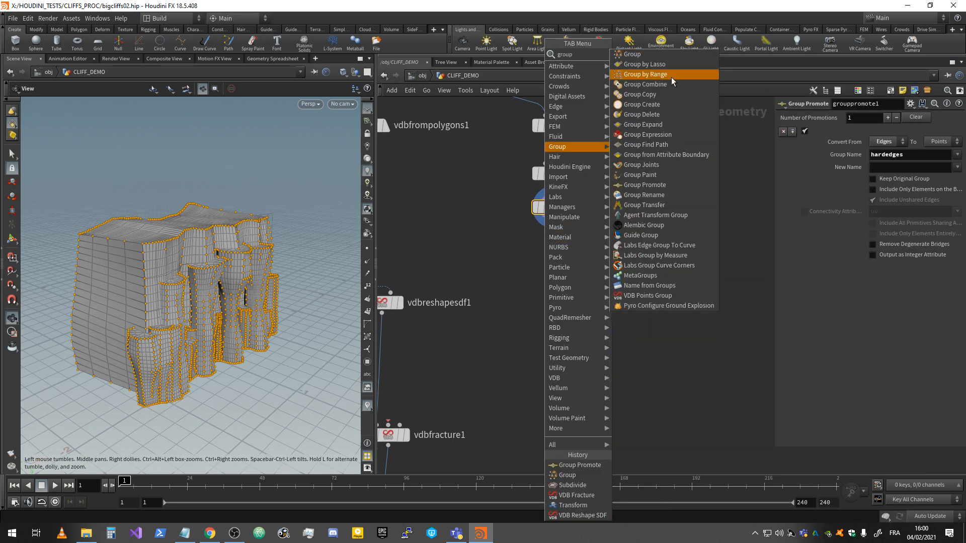
{"action": "left_click", "coordinate": [683, 125]}
{"action": "left_click", "coordinate": [550, 245]}
{"action": "left_click_drag", "start_coordinate": [556, 230], "coordinate": [554, 235]}
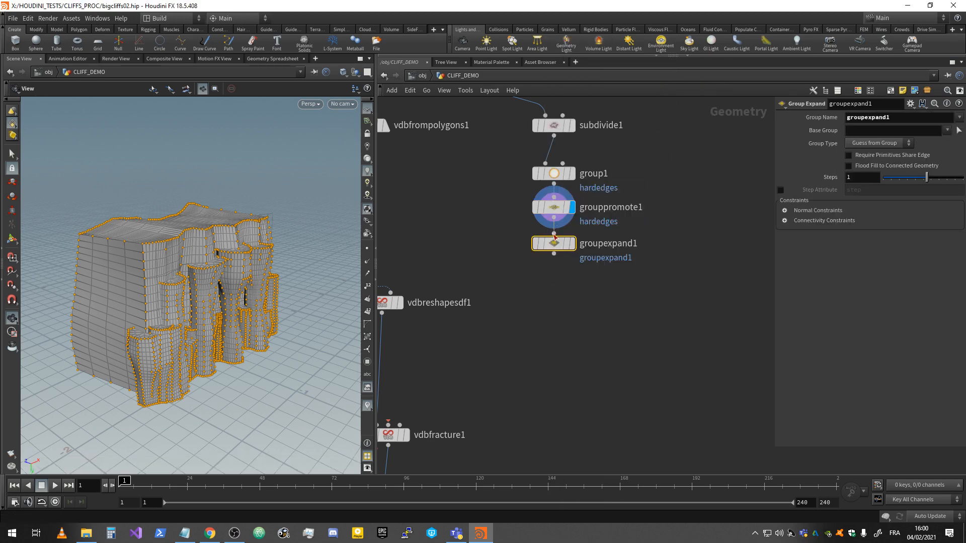
{"action": "left_click", "coordinate": [573, 244]}
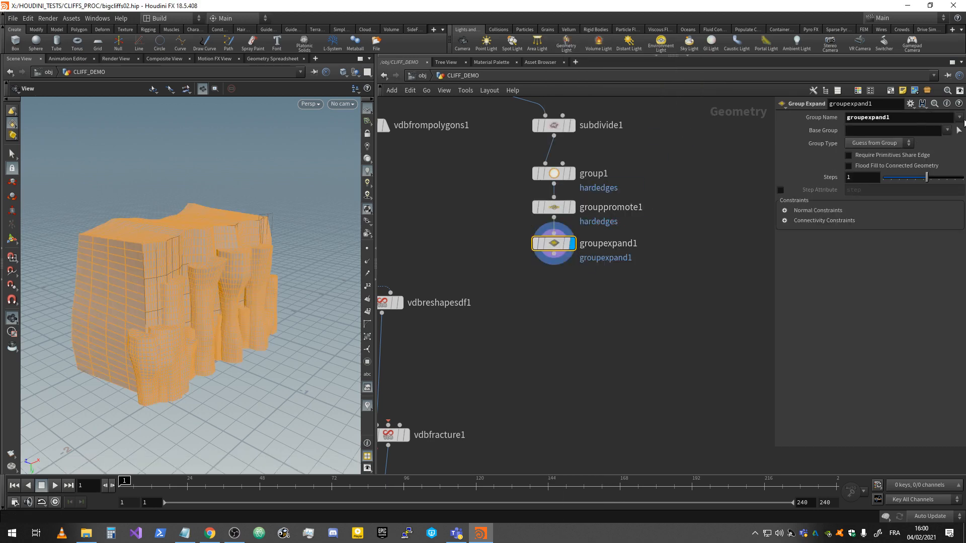
Step: Set groupexpand1's Base Group to hardedges and compare 0 with 1 expansion Steps on the cliff, keeping Steps at 1
{"action": "left_click", "coordinate": [948, 130]}
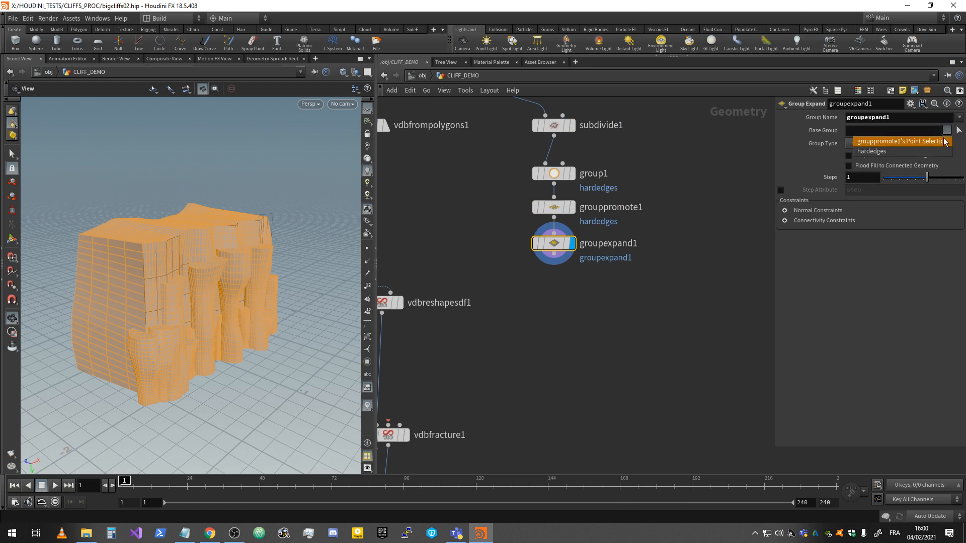
{"action": "left_click", "coordinate": [885, 150]}
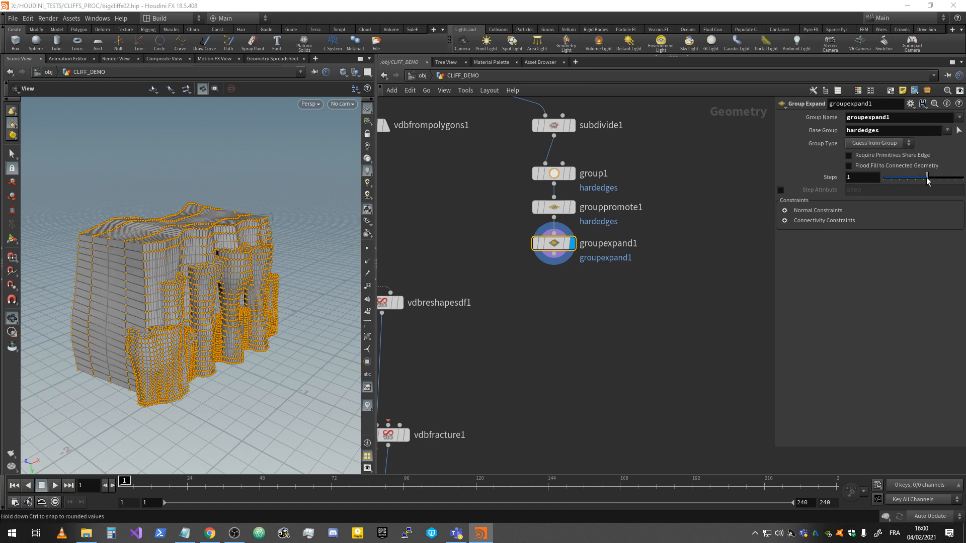
{"action": "left_click_drag", "start_coordinate": [923, 180], "coordinate": [919, 180]}
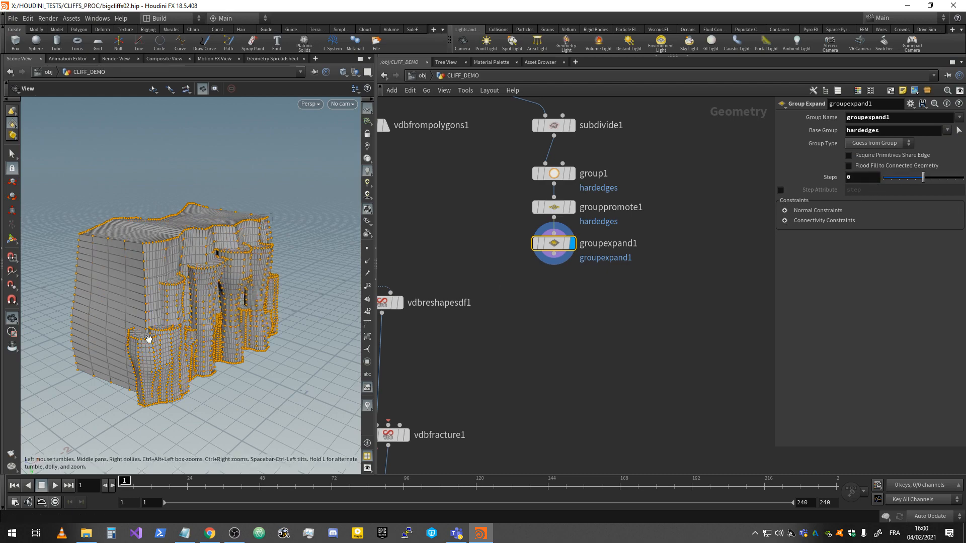
{"action": "scroll", "coordinate": [151, 348], "scroll_direction": "up", "scroll_amount": 10}
{"action": "left_click_drag", "start_coordinate": [115, 334], "coordinate": [215, 247]}
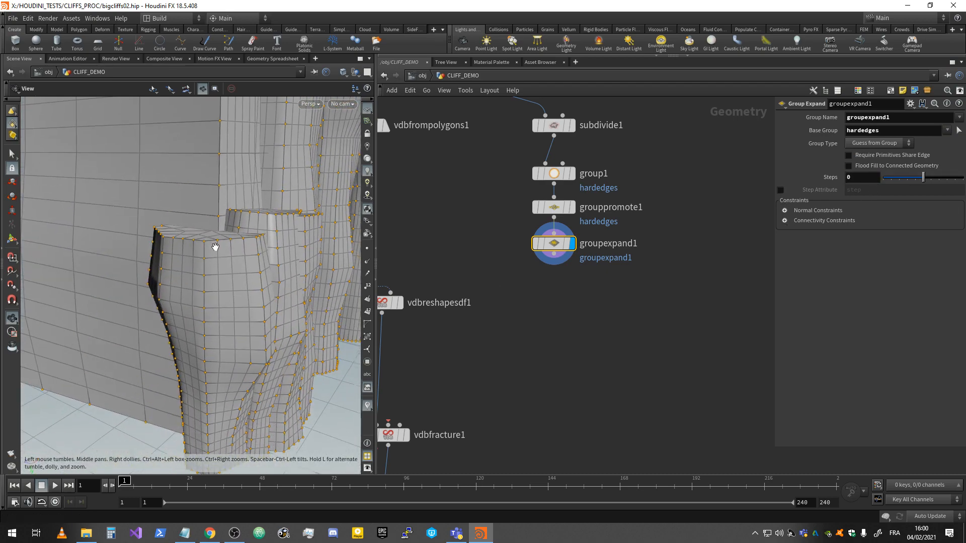
{"action": "left_click_drag", "start_coordinate": [870, 182], "coordinate": [799, 187]}
{"action": "type", "text": "1"}
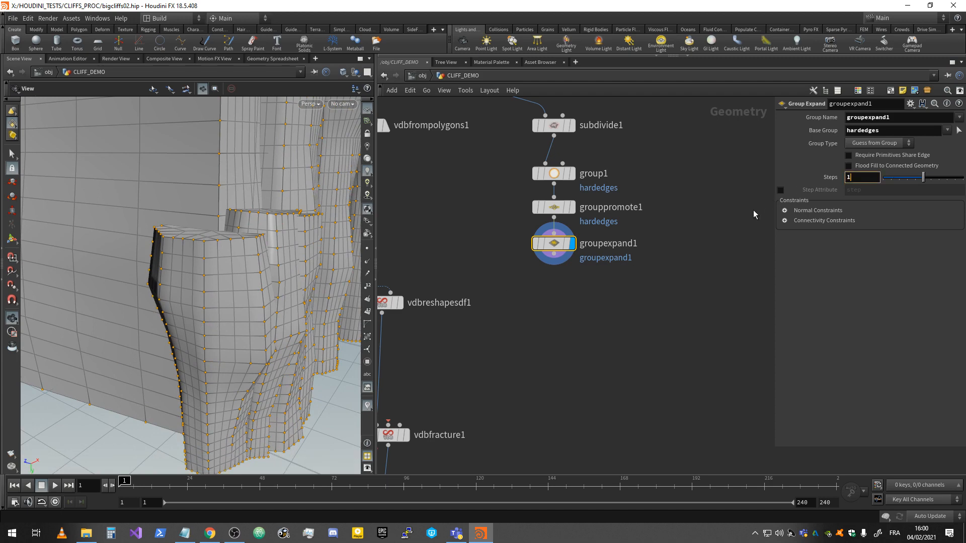
{"action": "key", "text": "Return"}
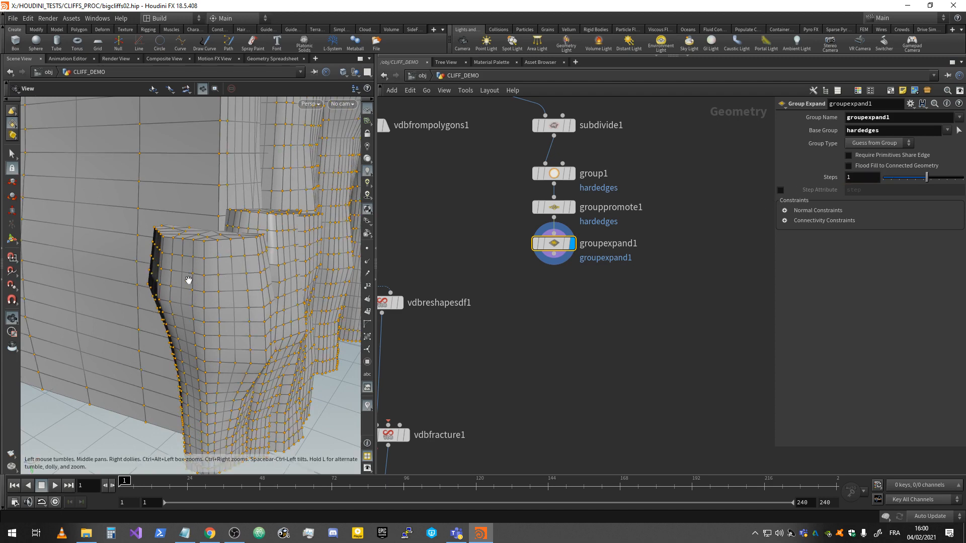
{"action": "scroll", "coordinate": [229, 319], "scroll_direction": "down", "scroll_amount": 10}
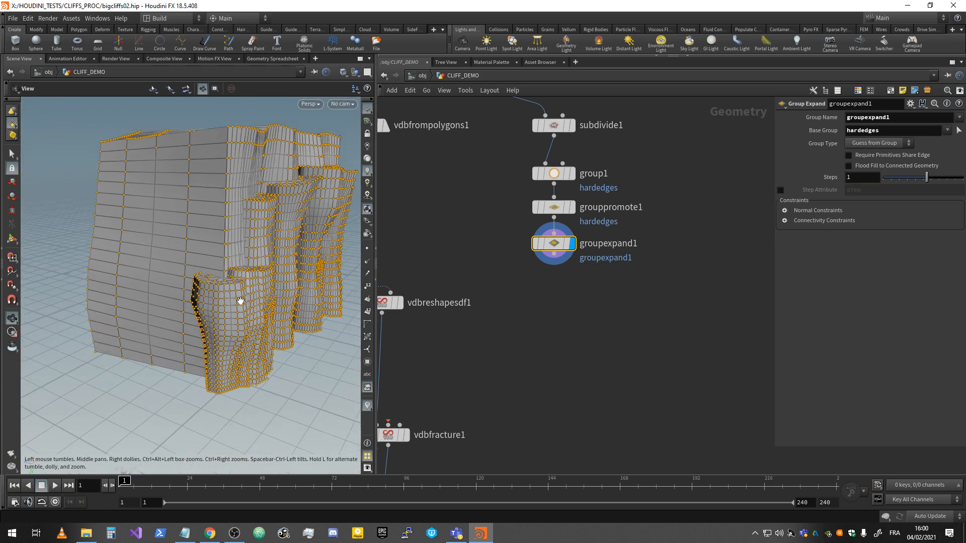
{"action": "left_click_drag", "start_coordinate": [277, 254], "coordinate": [216, 278]}
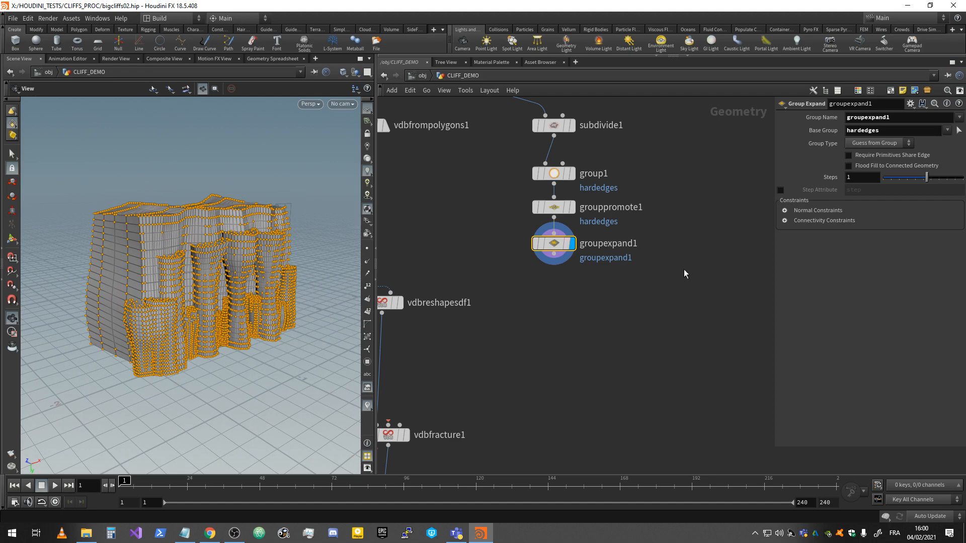
Step: Add a Mountain node directly below groupexpand1, connected to its output and displayed
{"action": "middle_click_drag", "start_coordinate": [573, 303], "coordinate": [621, 268]}
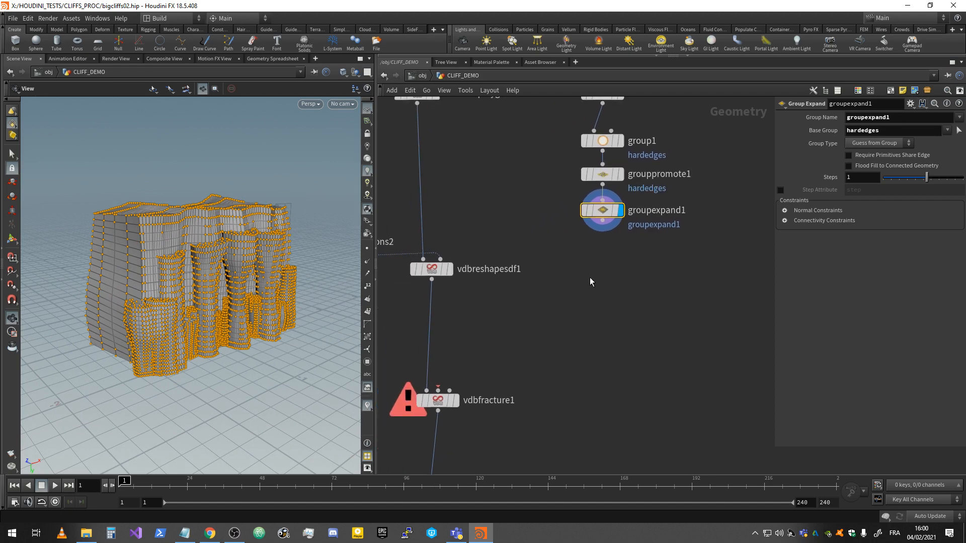
{"action": "key", "text": "Tab"}
{"action": "type", "text": "mo"}
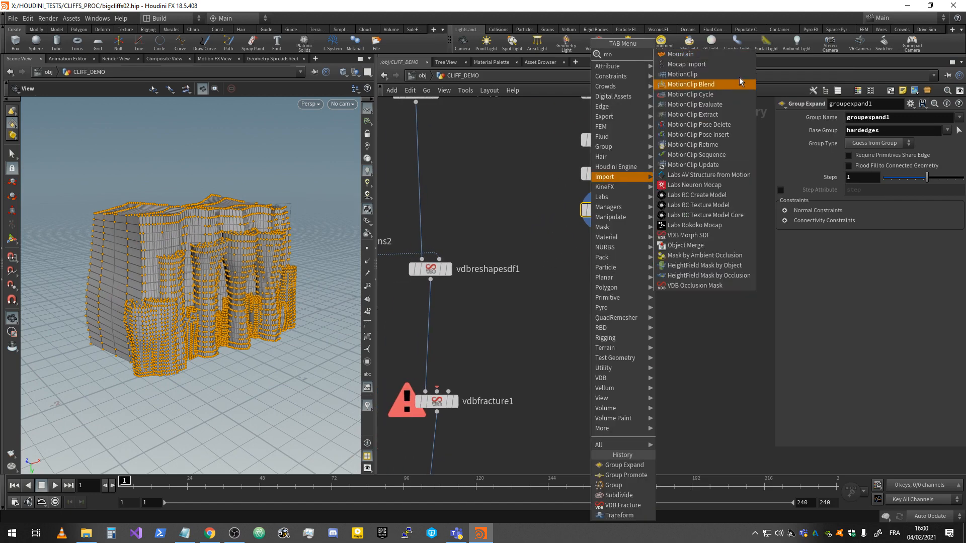
{"action": "left_click", "coordinate": [681, 54]}
{"action": "left_click", "coordinate": [602, 276]}
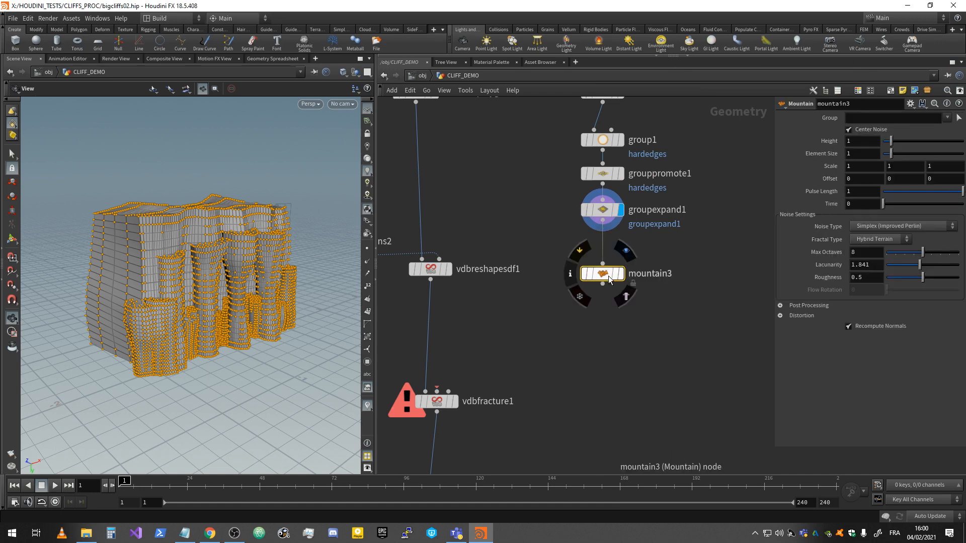
{"action": "left_click_drag", "start_coordinate": [608, 279], "coordinate": [609, 263]}
{"action": "left_click", "coordinate": [621, 257]}
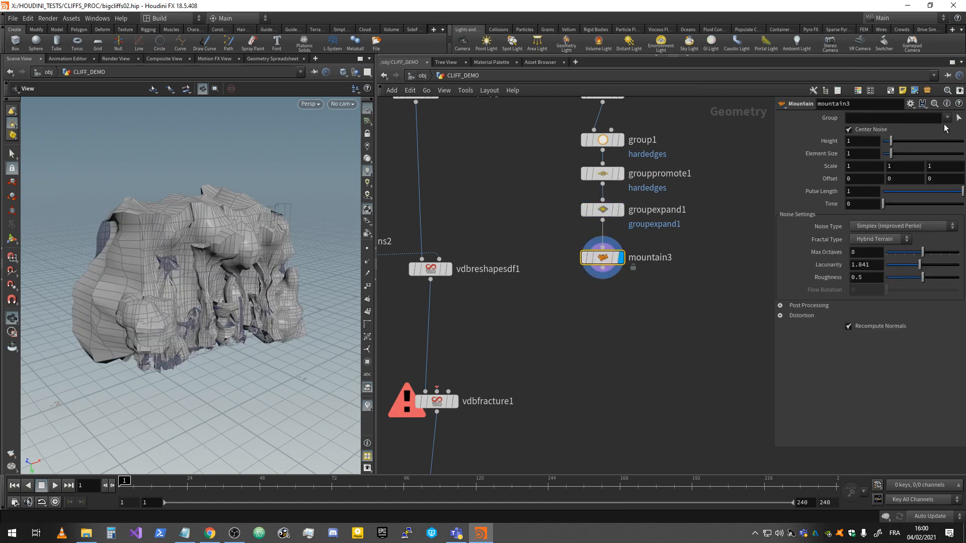
Step: Limit mountain3 to the hardedges group and set both its Height and Element Size to 0.19
{"action": "left_click", "coordinate": [949, 118]}
{"action": "left_click", "coordinate": [870, 151]}
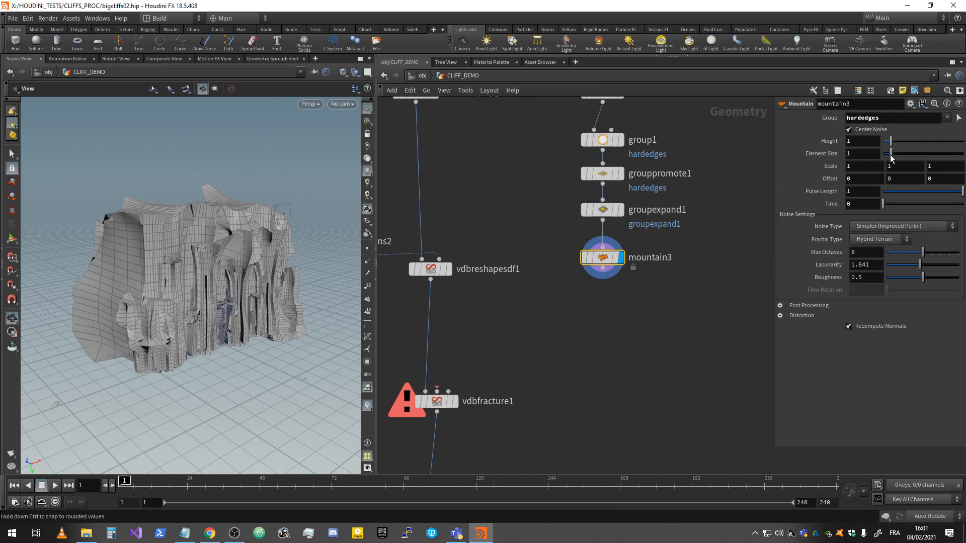
{"action": "left_click_drag", "start_coordinate": [890, 155], "coordinate": [886, 145]}
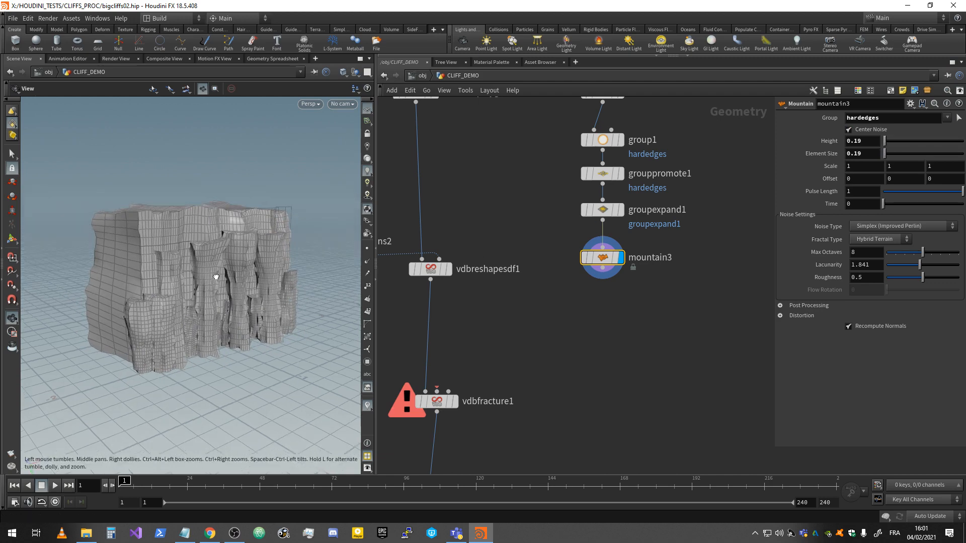
{"action": "mouse_move", "coordinate": [216, 273]}
{"action": "left_mouse_down"}
{"action": "mouse_move", "coordinate": [173, 263]}
{"action": "mouse_move", "coordinate": [210, 269]}
{"action": "left_mouse_up"}
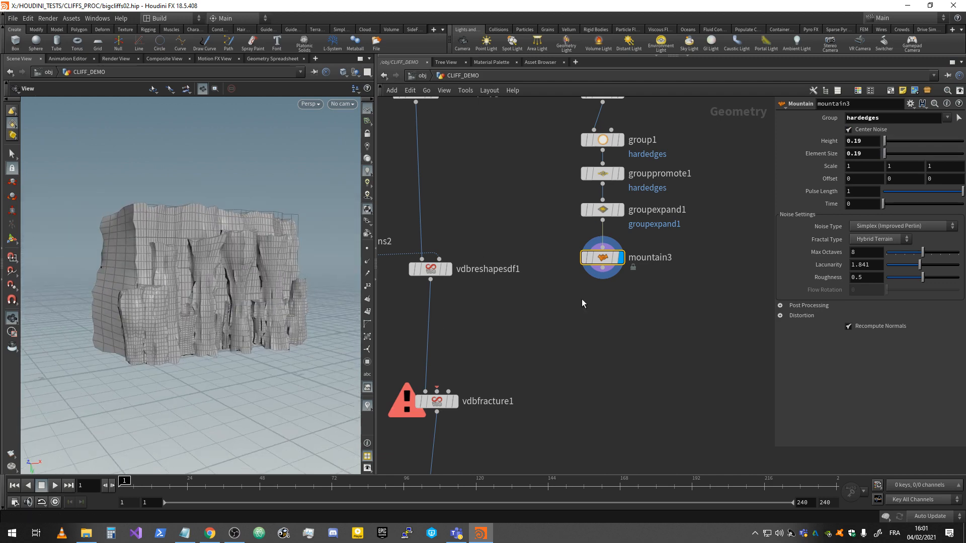
Step: Wire mountain3's output into the second input of vdbfracture1 and display vdbfracture1
{"action": "middle_click_drag", "start_coordinate": [582, 299], "coordinate": [658, 262]}
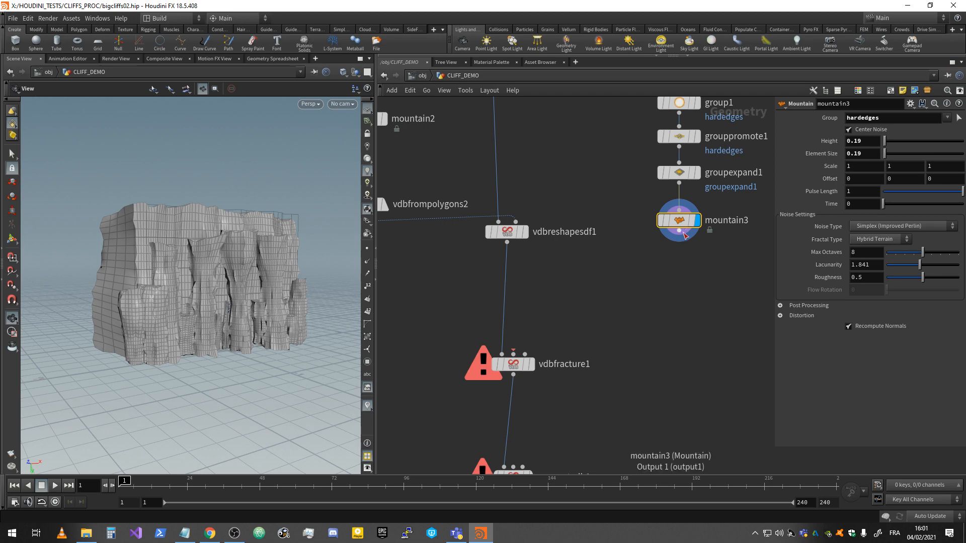
{"action": "mouse_move", "coordinate": [677, 225]}
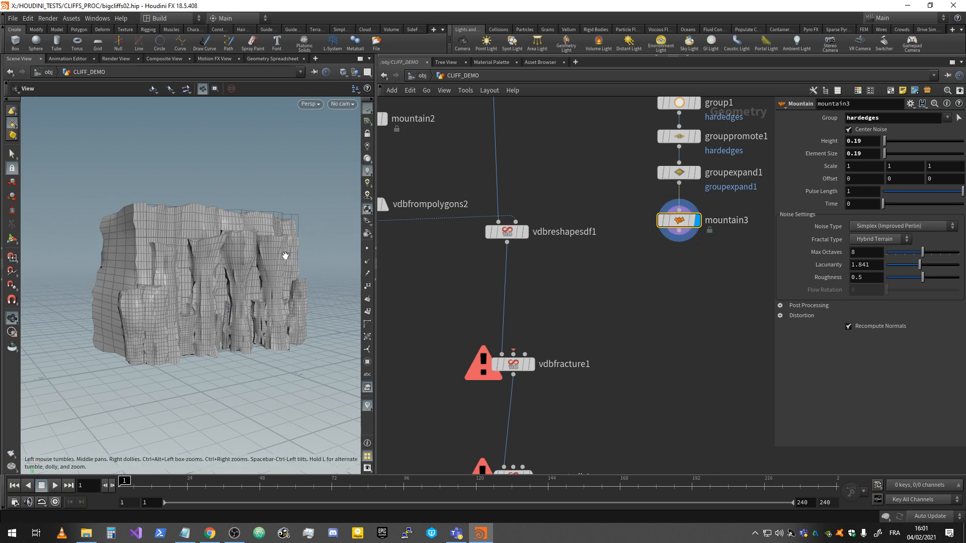
{"action": "left_click_drag", "start_coordinate": [680, 233], "coordinate": [513, 354]}
{"action": "left_click", "coordinate": [532, 365]}
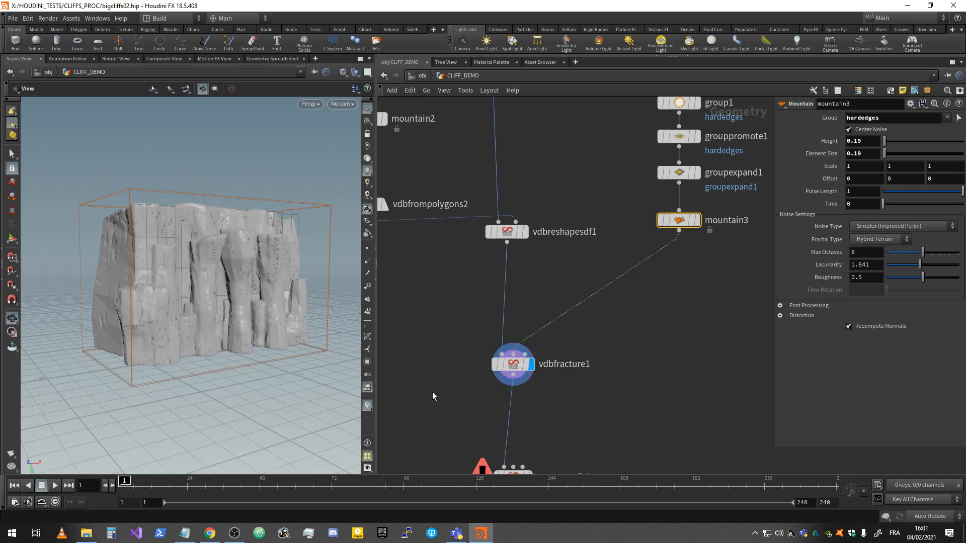
Step: Set vdbfracture1's Visualization to Pieces and inspect the coloured fragments on the cliff
{"action": "left_click", "coordinate": [501, 368]}
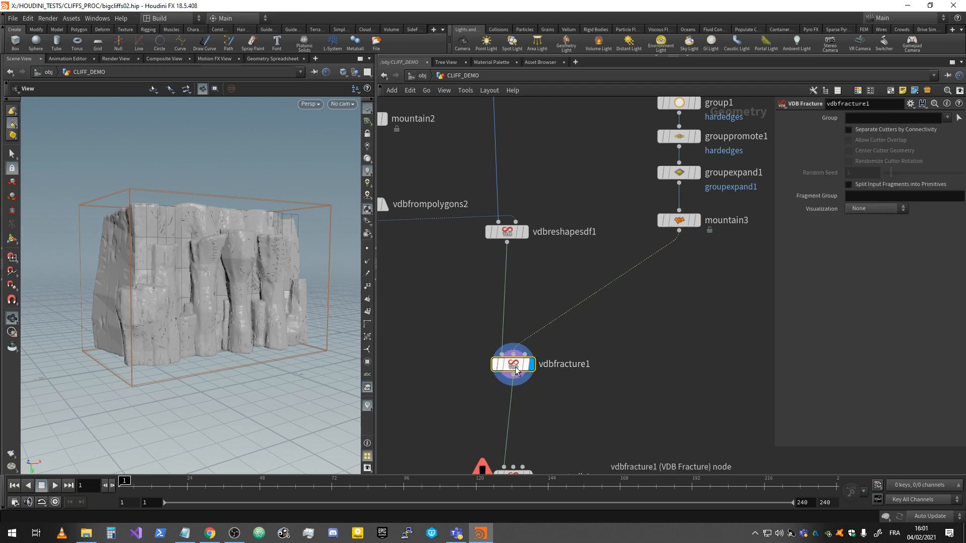
{"action": "left_click", "coordinate": [866, 209]}
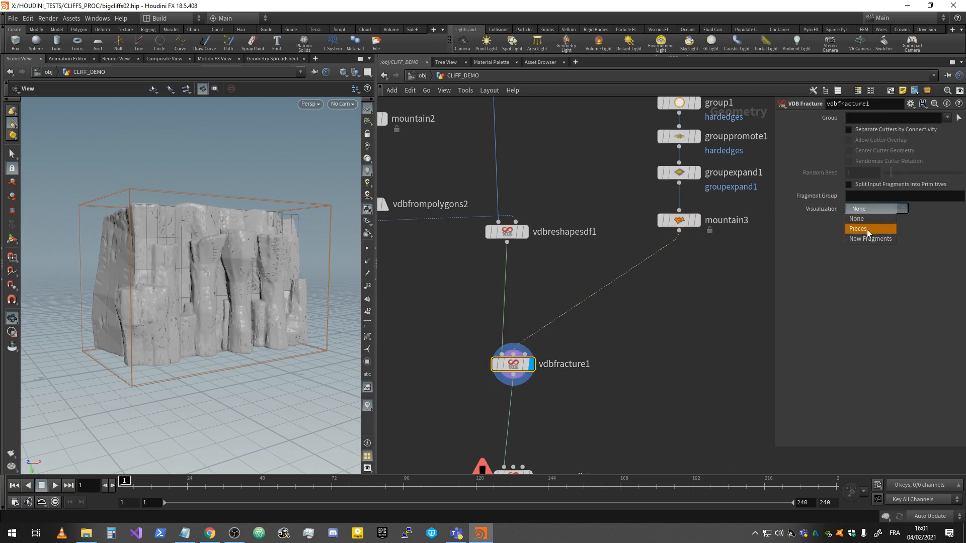
{"action": "left_click", "coordinate": [868, 229]}
{"action": "left_click_drag", "start_coordinate": [179, 255], "coordinate": [196, 266]}
Step: Move convertvdb1 slightly further down, set vdbfracture1's Fragment Group to fragz and save the scene
{"action": "middle_click_drag", "start_coordinate": [659, 163], "coordinate": [657, 171]}
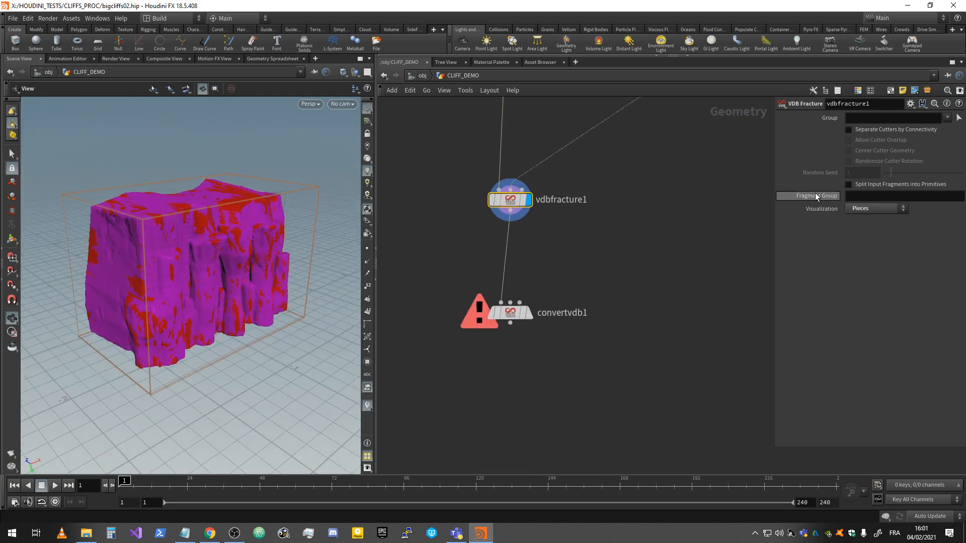
{"action": "left_click_drag", "start_coordinate": [521, 323], "coordinate": [521, 342]}
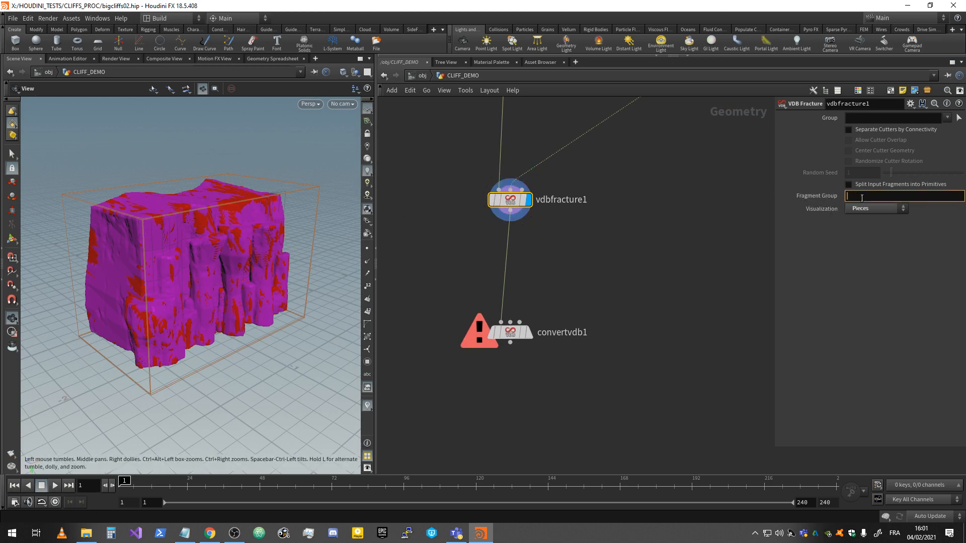
{"action": "type", "text": "z"}
{"action": "key", "text": "Return"}
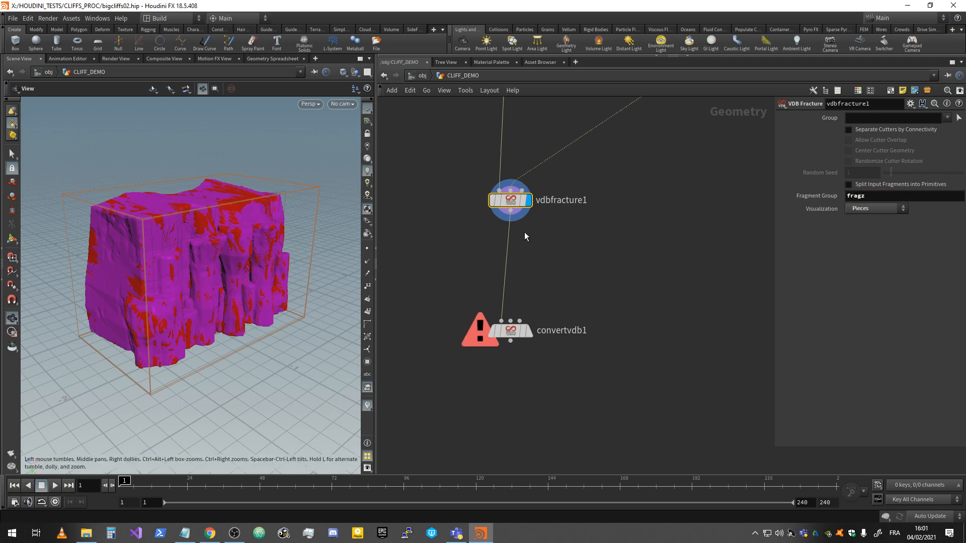
{"action": "key", "text": "ctrl+s"}
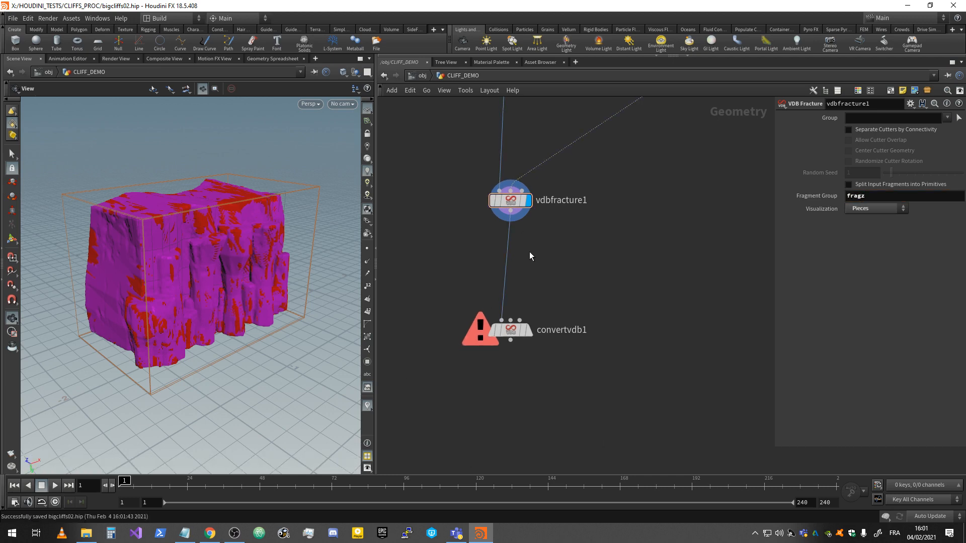
Step: Insert a Blast node on the wire between vdbfracture1 and convertvdb1
{"action": "key", "text": "Tab"}
{"action": "type", "text": "bl"}
{"action": "key", "text": "Return"}
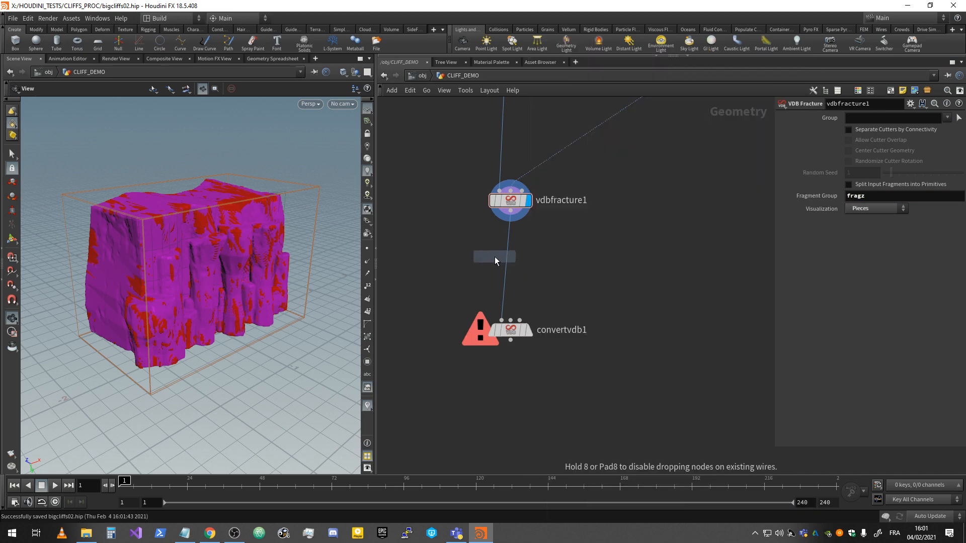
{"action": "left_click", "coordinate": [505, 244]}
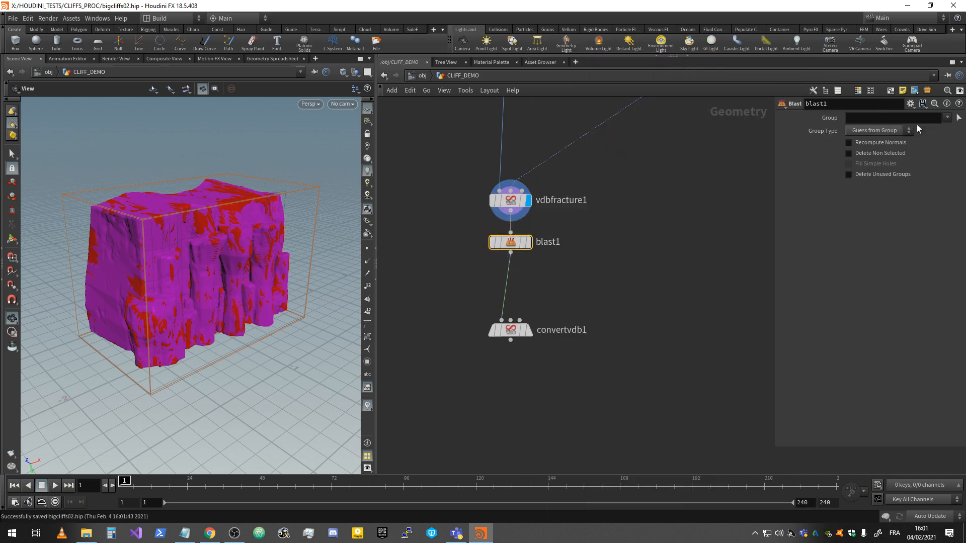
Step: Set blast1's Group to fragz and enable Delete Non Selected
{"action": "left_click", "coordinate": [948, 118]}
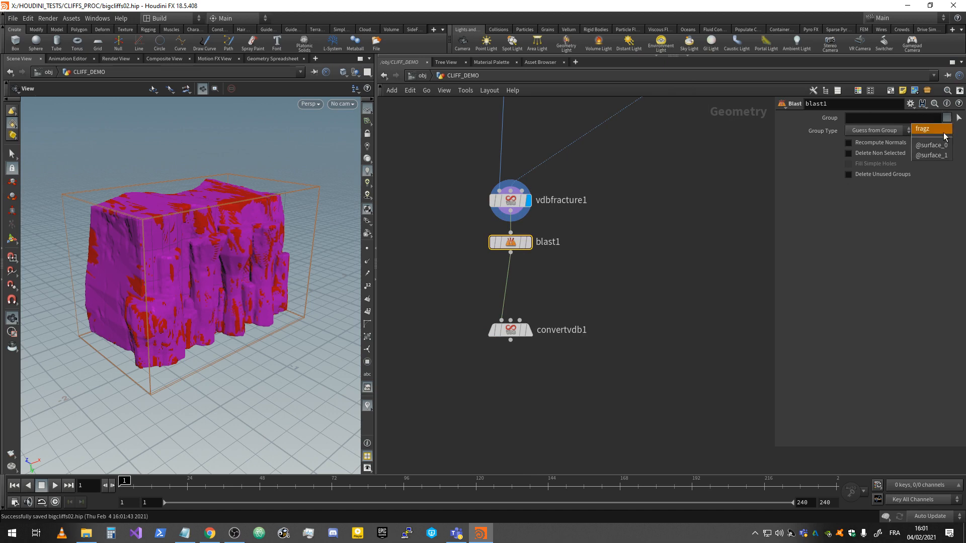
{"action": "left_click", "coordinate": [944, 132]}
{"action": "left_click", "coordinate": [879, 154]}
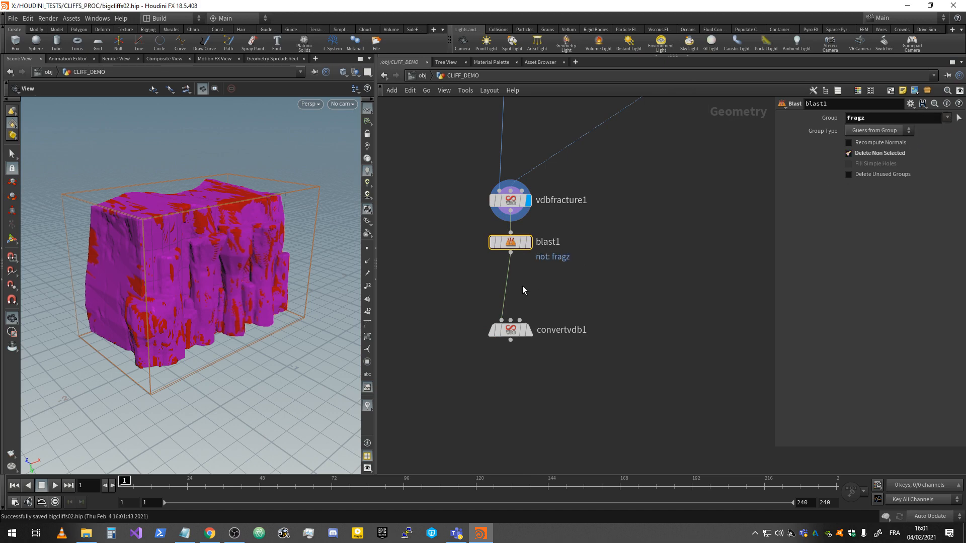
Step: Display blast1 and examine the isolated fragz fragment from several angles
{"action": "left_click", "coordinate": [528, 242]}
{"action": "left_click_drag", "start_coordinate": [141, 242], "coordinate": [142, 217]}
{"action": "scroll", "coordinate": [142, 216], "scroll_direction": "up", "scroll_amount": 3}
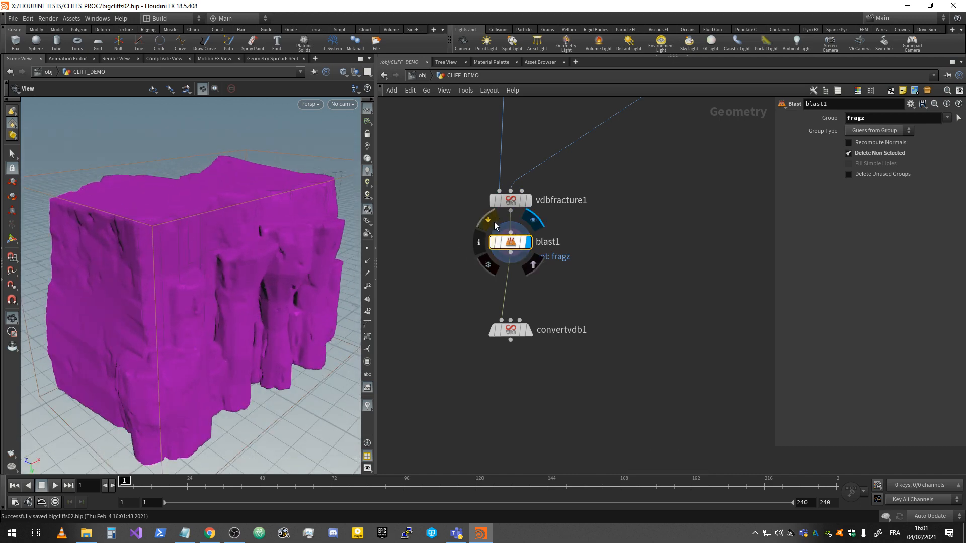
{"action": "left_click", "coordinate": [491, 223]}
{"action": "left_click", "coordinate": [491, 222]}
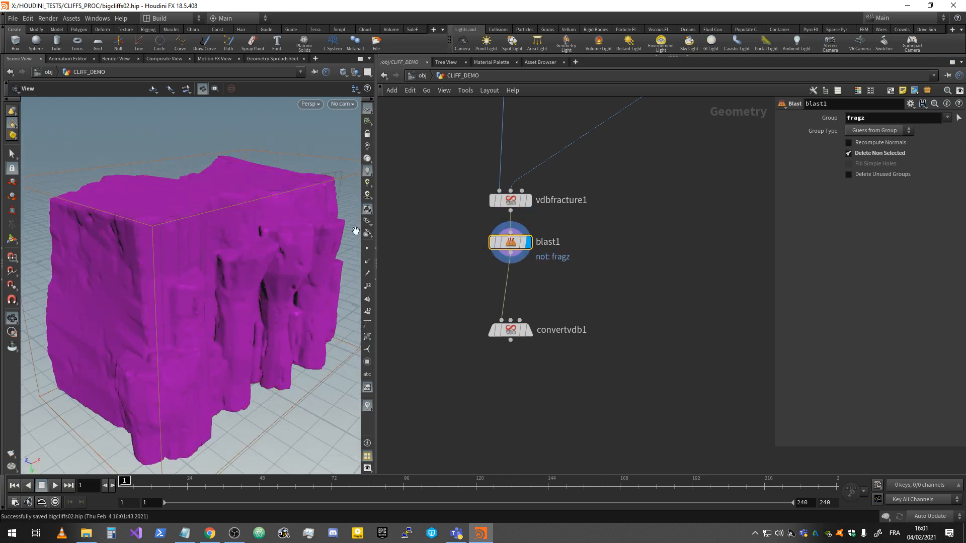
{"action": "left_click_drag", "start_coordinate": [266, 266], "coordinate": [340, 270]}
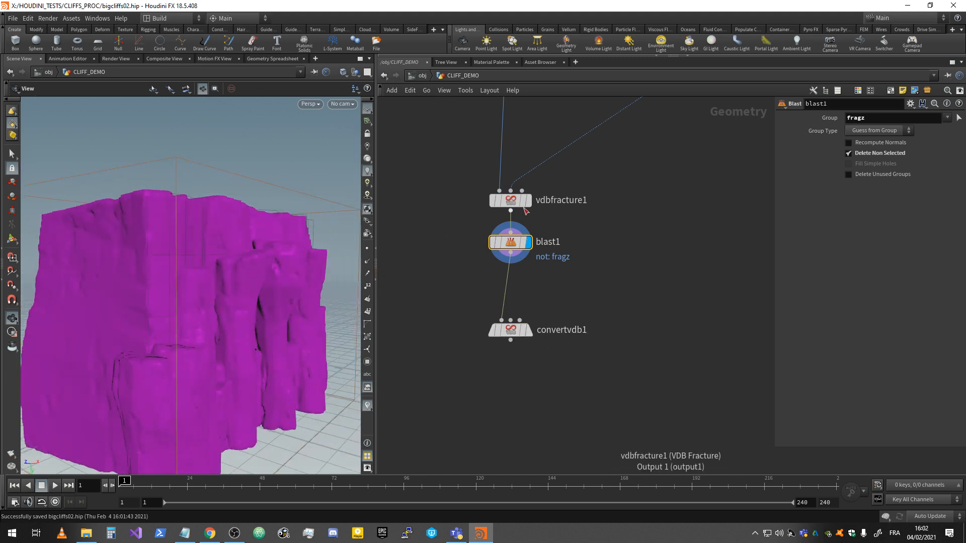
Step: Set vdbfracture1's Visualization to None and inspect the rock columns of the uncoloured cliff up close
{"action": "left_click", "coordinate": [509, 200]}
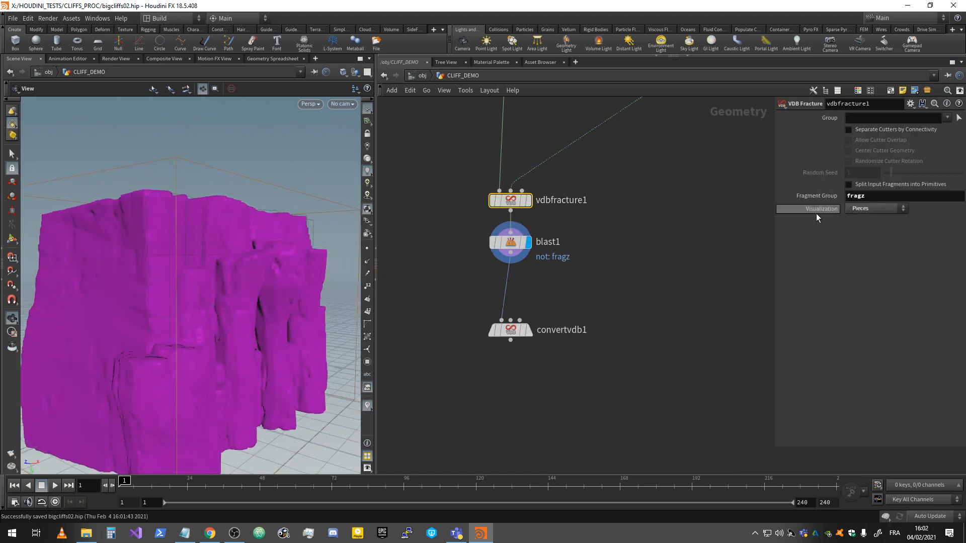
{"action": "scroll", "coordinate": [226, 291], "scroll_direction": "down", "scroll_amount": 3}
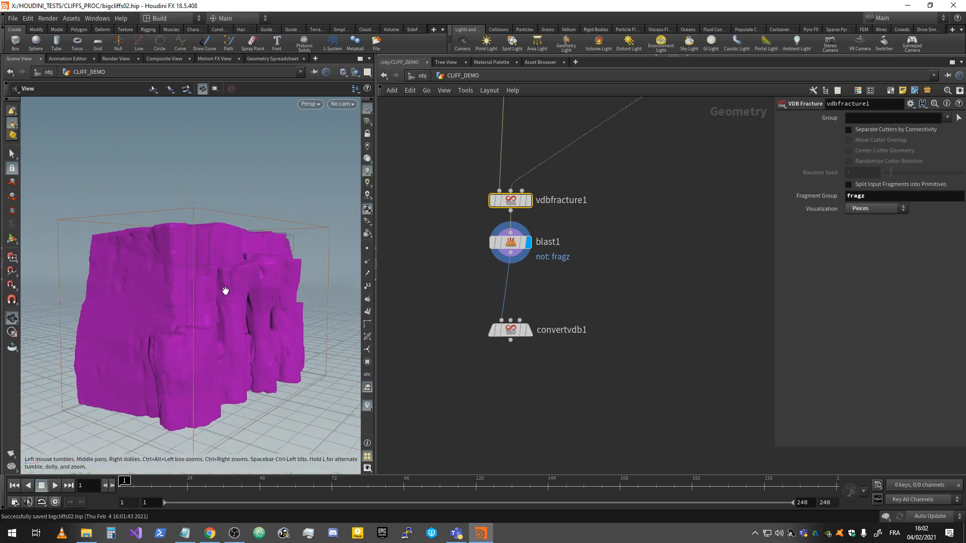
{"action": "mouse_move", "coordinate": [243, 301]}
{"action": "left_mouse_down"}
{"action": "mouse_move", "coordinate": [228, 315]}
{"action": "mouse_move", "coordinate": [230, 307]}
{"action": "left_mouse_up"}
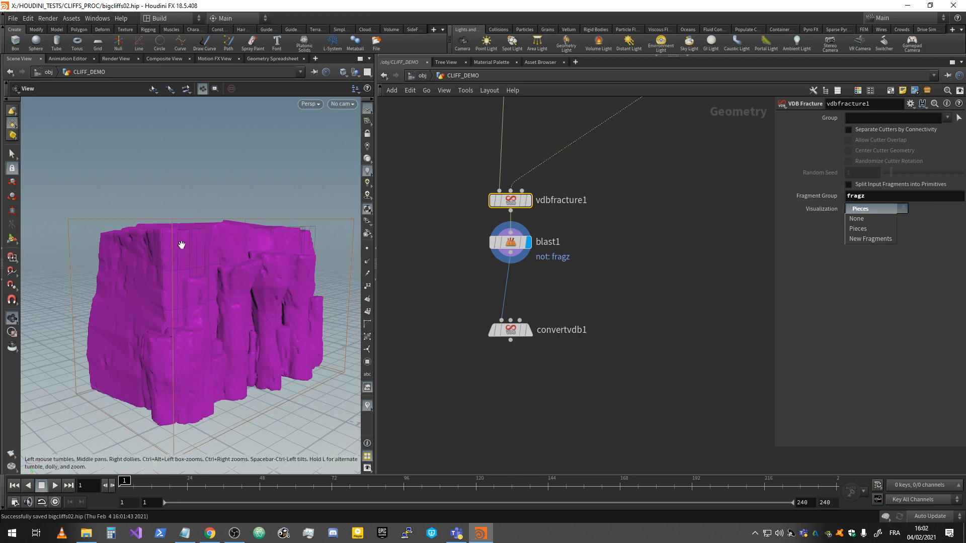
{"action": "left_click", "coordinate": [862, 221]}
{"action": "left_click_drag", "start_coordinate": [196, 272], "coordinate": [156, 229]}
{"action": "right_click_drag", "start_coordinate": [156, 229], "coordinate": [265, 244]}
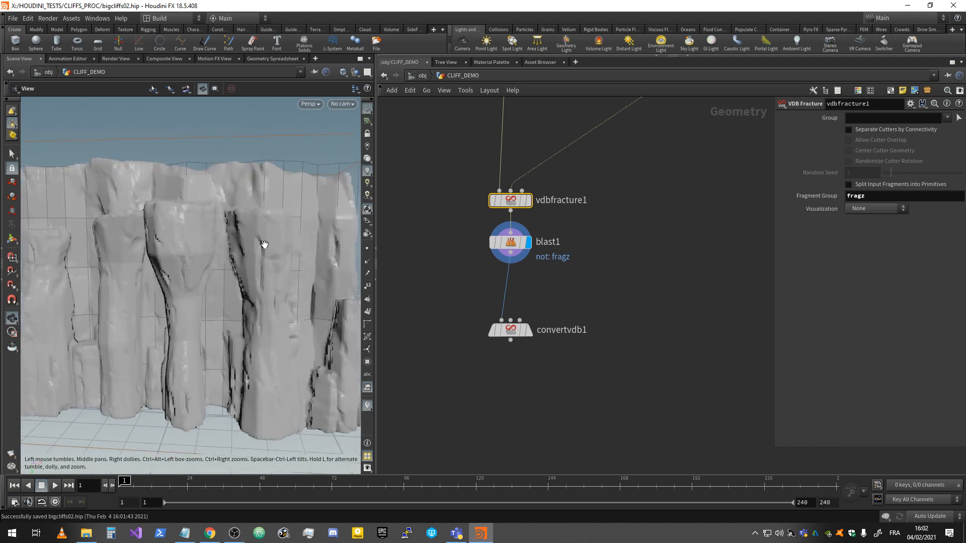
Step: Display convertvdb1, hide the viewport's reference grid, and inspect the converted cliff from the side
{"action": "left_click_drag", "start_coordinate": [261, 256], "coordinate": [266, 281]}
{"action": "left_click", "coordinate": [526, 330]}
{"action": "left_click_drag", "start_coordinate": [229, 342], "coordinate": [282, 231]}
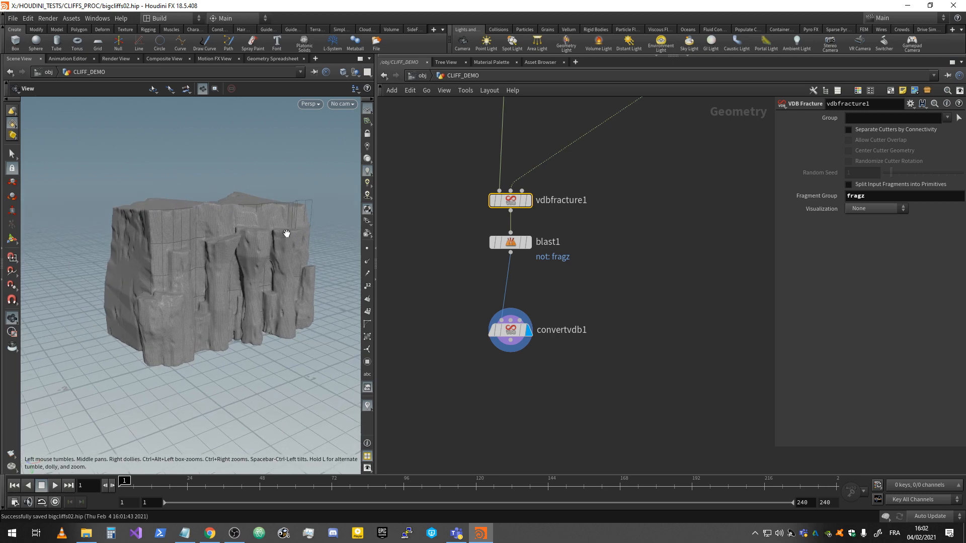
{"action": "left_click", "coordinate": [368, 113]}
{"action": "mouse_move", "coordinate": [294, 176]}
{"action": "left_mouse_down"}
{"action": "mouse_move", "coordinate": [266, 171]}
{"action": "mouse_move", "coordinate": [301, 170]}
{"action": "left_mouse_up"}
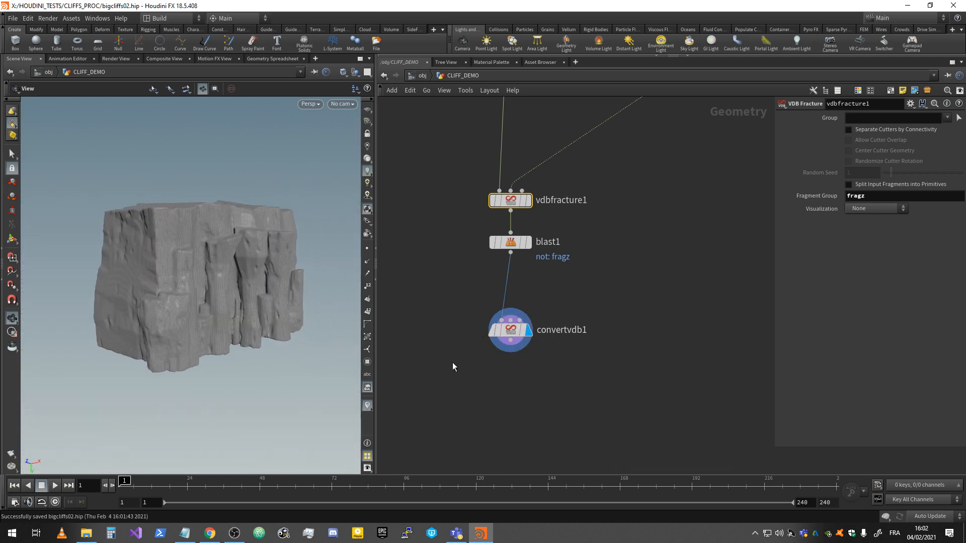
{"action": "left_click_drag", "start_coordinate": [282, 297], "coordinate": [255, 270]}
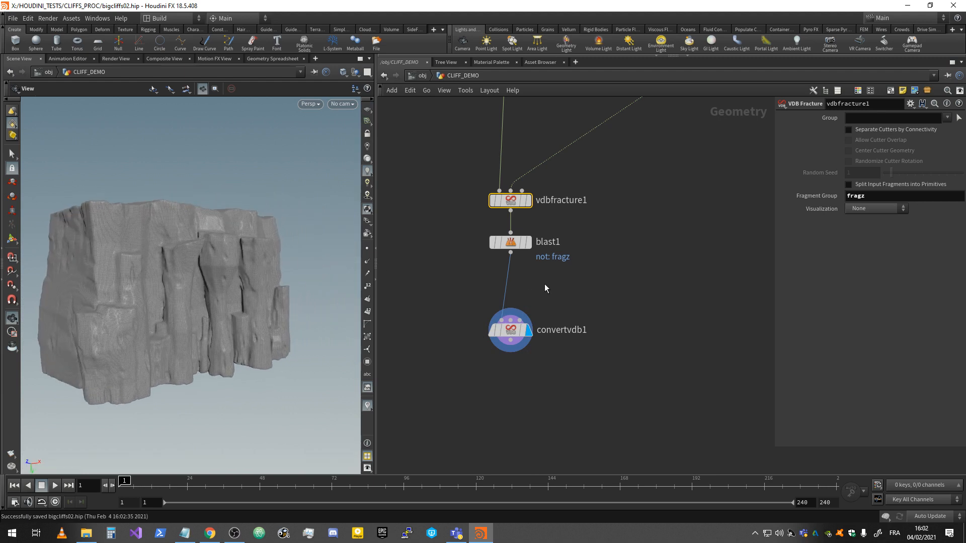
{"action": "middle_click_drag", "start_coordinate": [599, 266], "coordinate": [614, 155]}
{"action": "scroll", "coordinate": [570, 138], "scroll_direction": "down", "scroll_amount": 4}
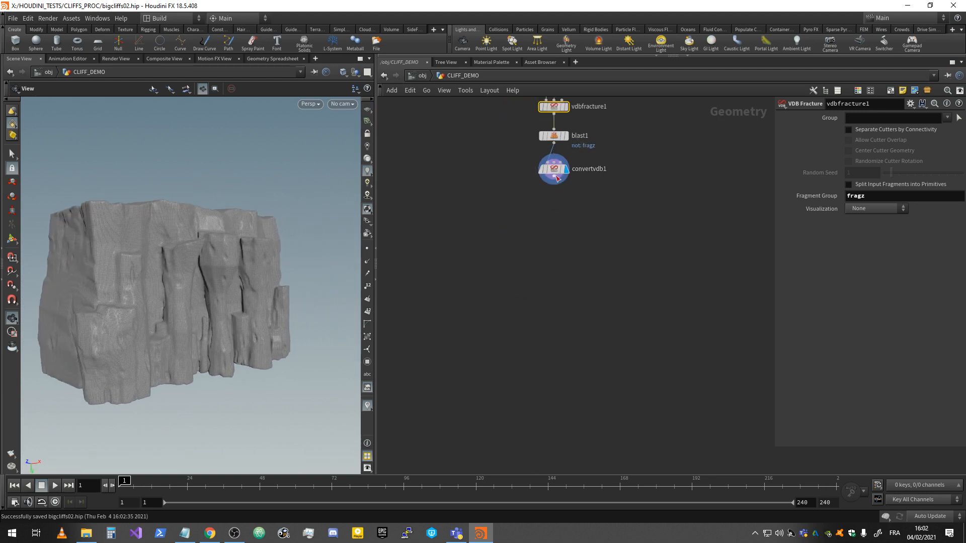
{"action": "key", "text": "Tab"}
{"action": "type", "text": "h"}
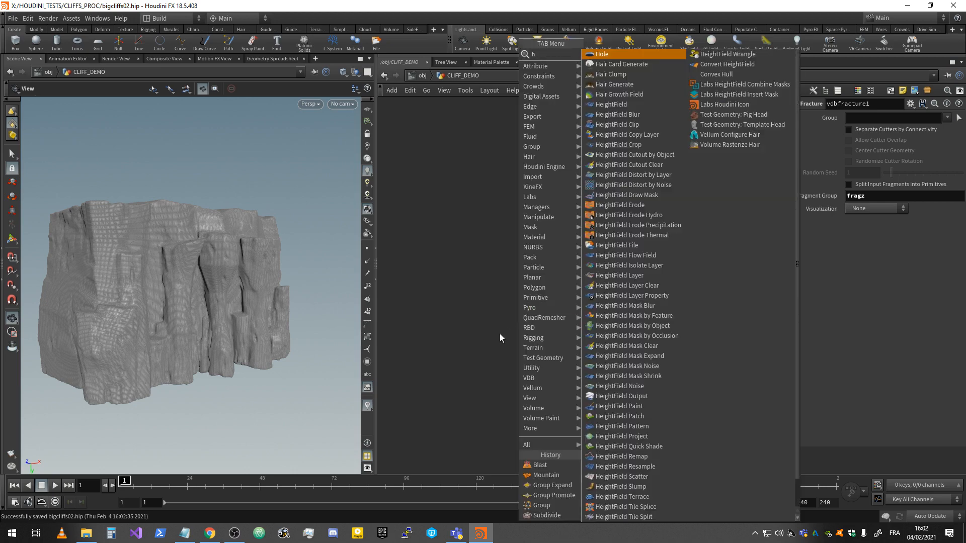
{"action": "type", "text": "igh"}
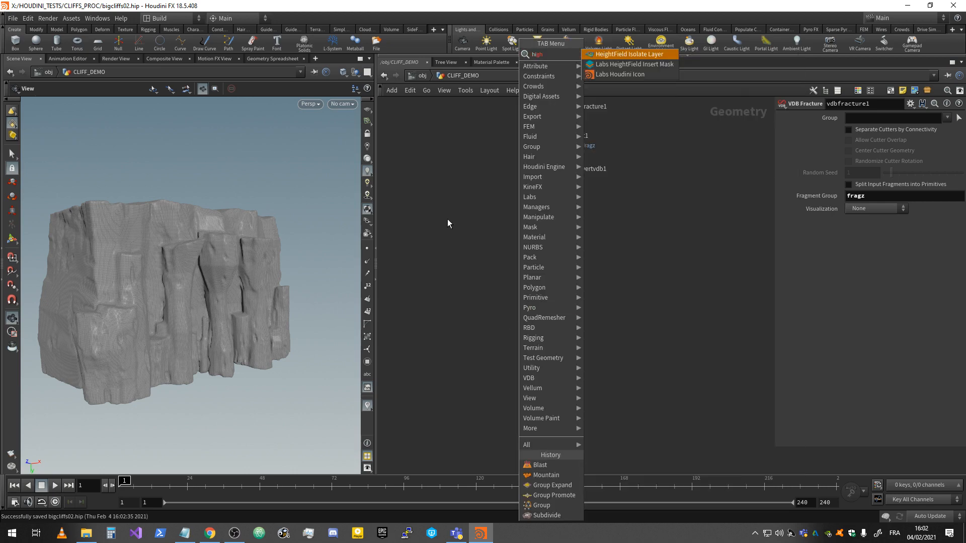
{"action": "key", "text": "Escape"}
{"action": "key", "text": "Tab"}
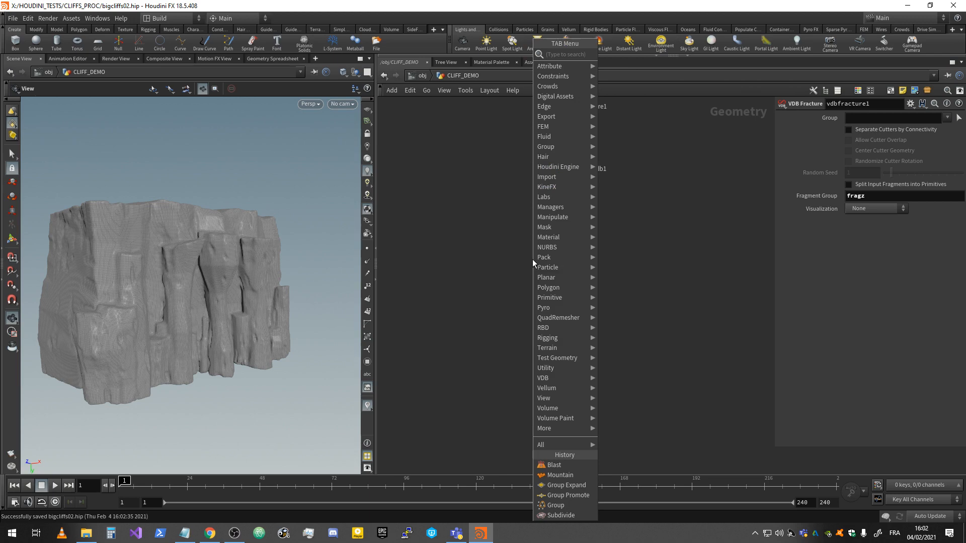
{"action": "type", "text": "high"}
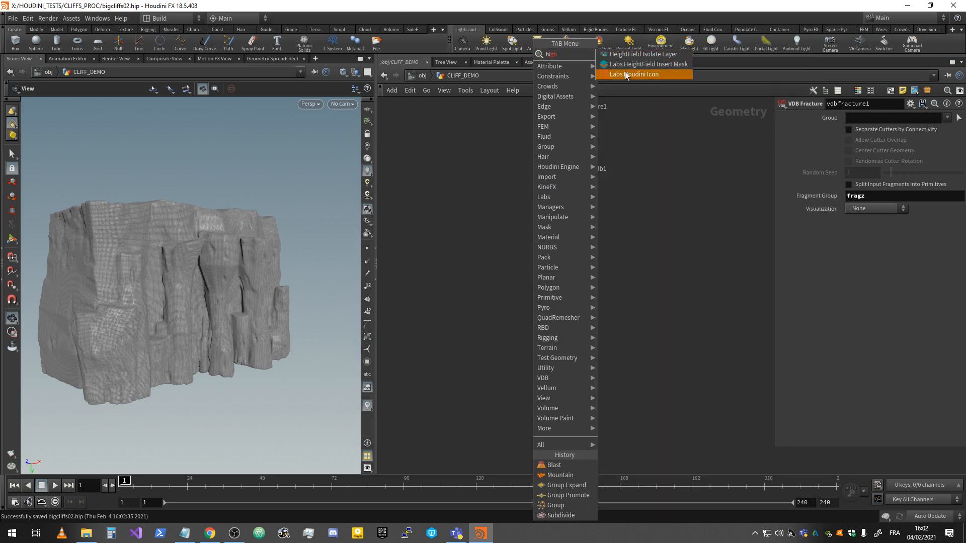
{"action": "key", "text": "Escape"}
Step: Add a Null node below convertvdb1 and wire convertvdb1's output into it
{"action": "key", "text": "Tab"}
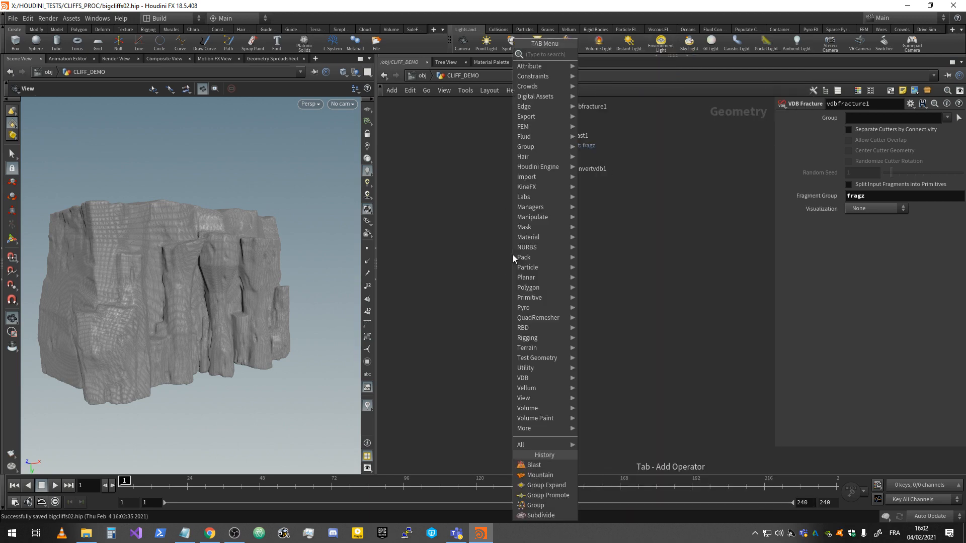
{"action": "type", "text": "null"}
{"action": "key", "text": "Return"}
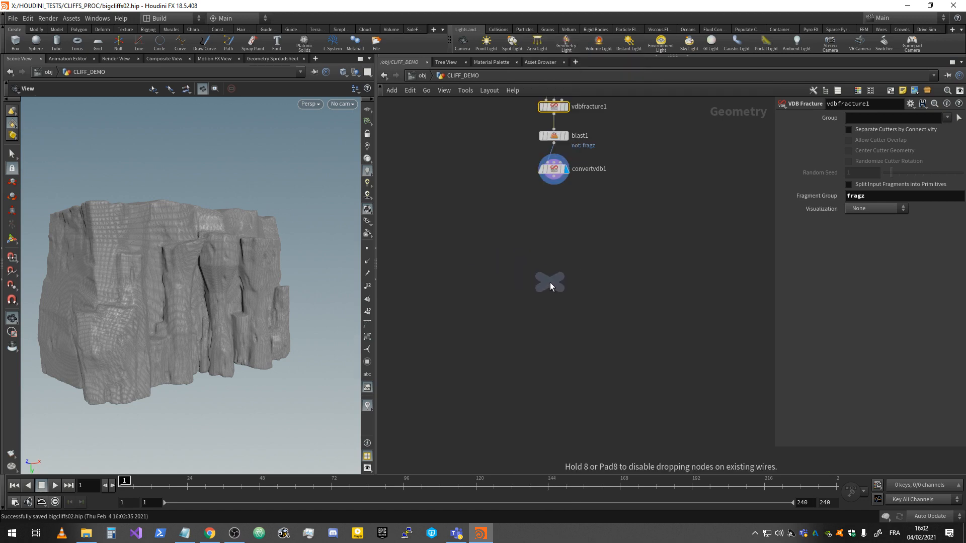
{"action": "left_click", "coordinate": [551, 282]}
{"action": "left_click_drag", "start_coordinate": [554, 184], "coordinate": [552, 286]}
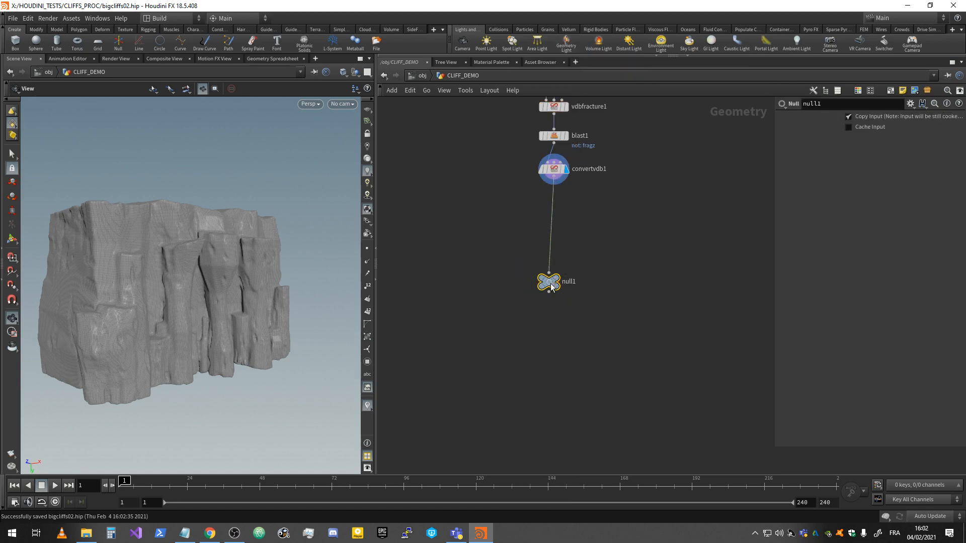
Step: Select BOTTOM_RANDOM, try 10 and 1 as its third parm value, and examine how the cliff changes
{"action": "scroll", "coordinate": [614, 222], "scroll_direction": "down", "scroll_amount": 5}
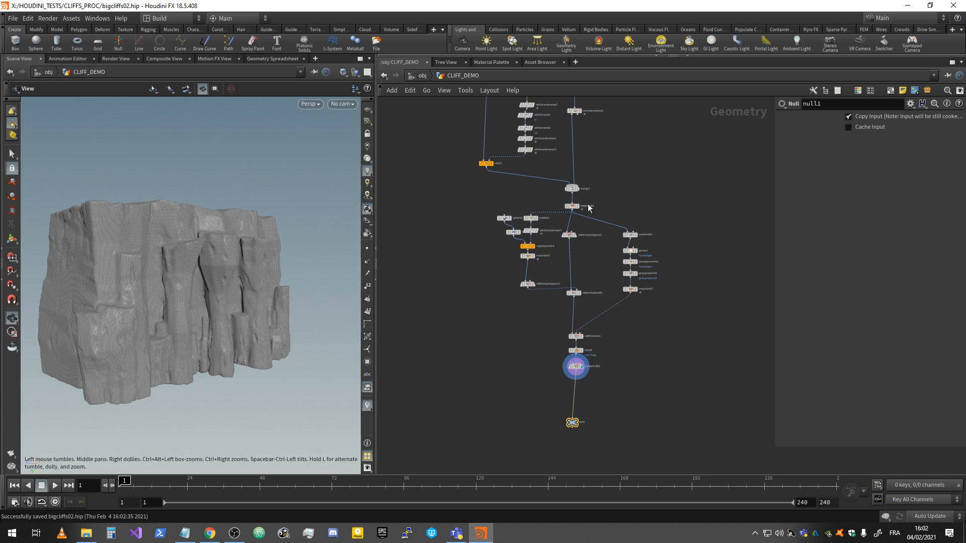
{"action": "middle_click_drag", "start_coordinate": [622, 172], "coordinate": [622, 339]}
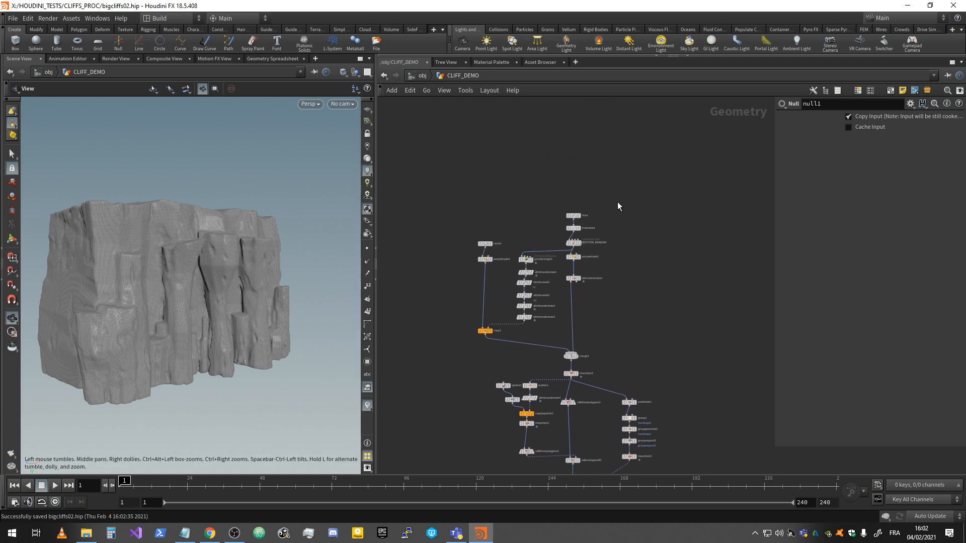
{"action": "scroll", "coordinate": [606, 231], "scroll_direction": "up", "scroll_amount": 5}
{"action": "middle_click_drag", "start_coordinate": [629, 230], "coordinate": [701, 176]}
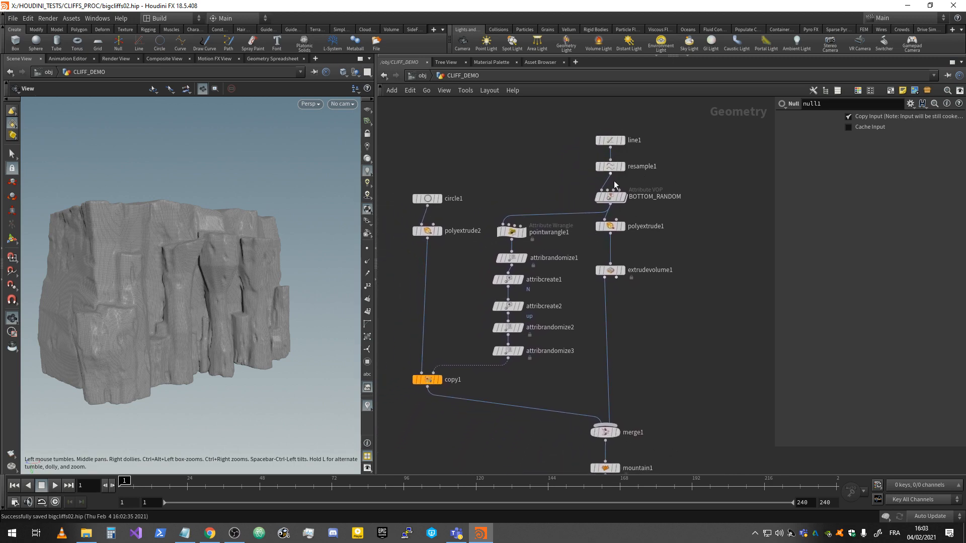
{"action": "left_click", "coordinate": [615, 200]}
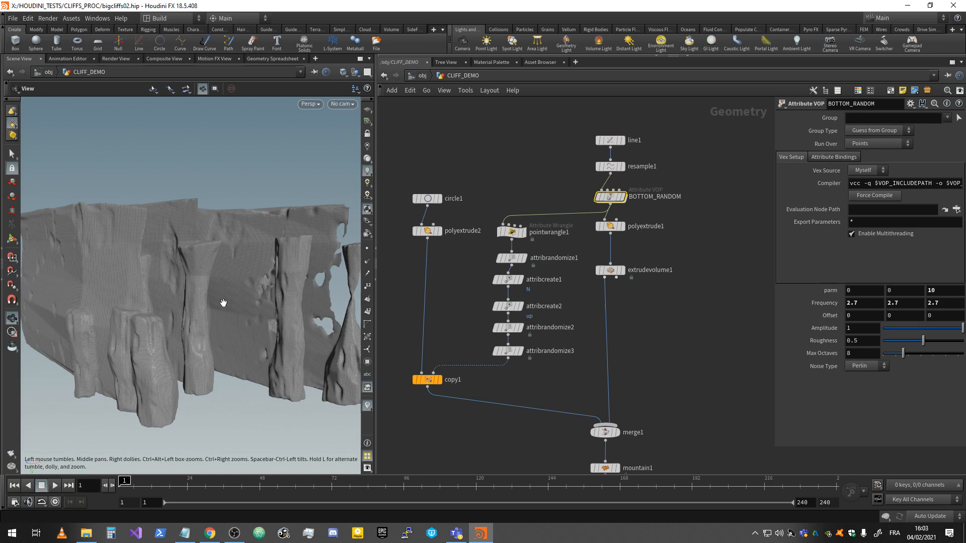
{"action": "scroll", "coordinate": [224, 304], "scroll_direction": "down", "scroll_amount": 3}
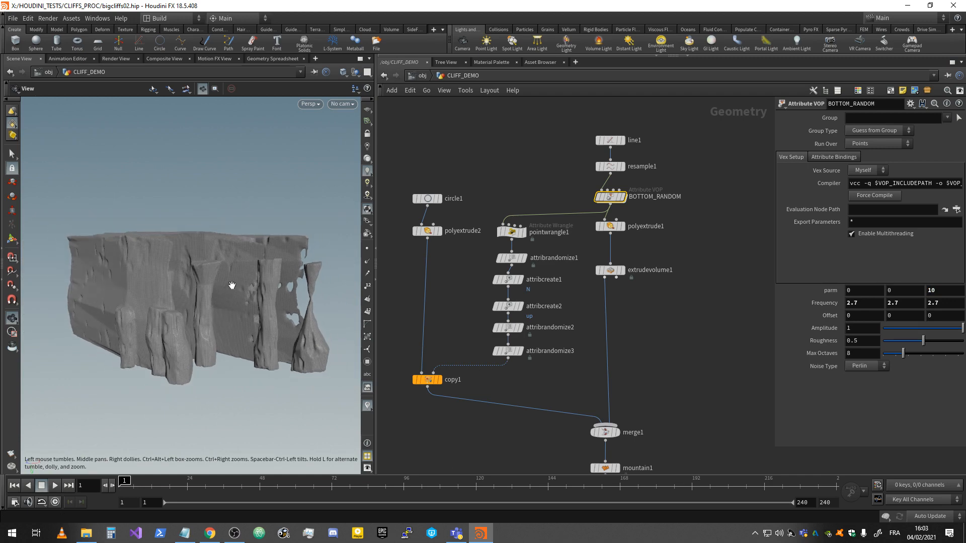
{"action": "left_click_drag", "start_coordinate": [232, 285], "coordinate": [173, 313]}
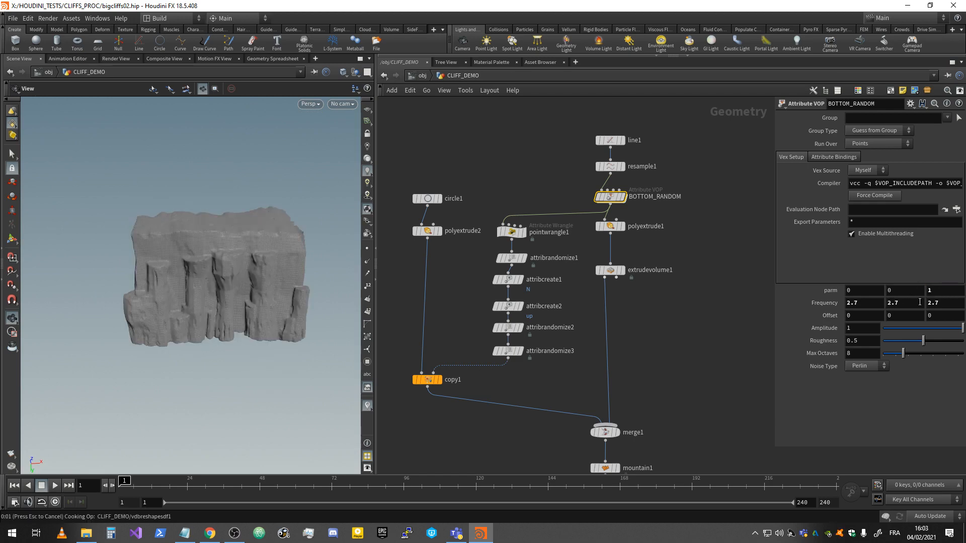
Step: Display mountain1 for a quick preview and set BOTTOM_RANDOM's third parm value to -1.1
{"action": "middle_click_drag", "start_coordinate": [670, 387], "coordinate": [668, 299]}
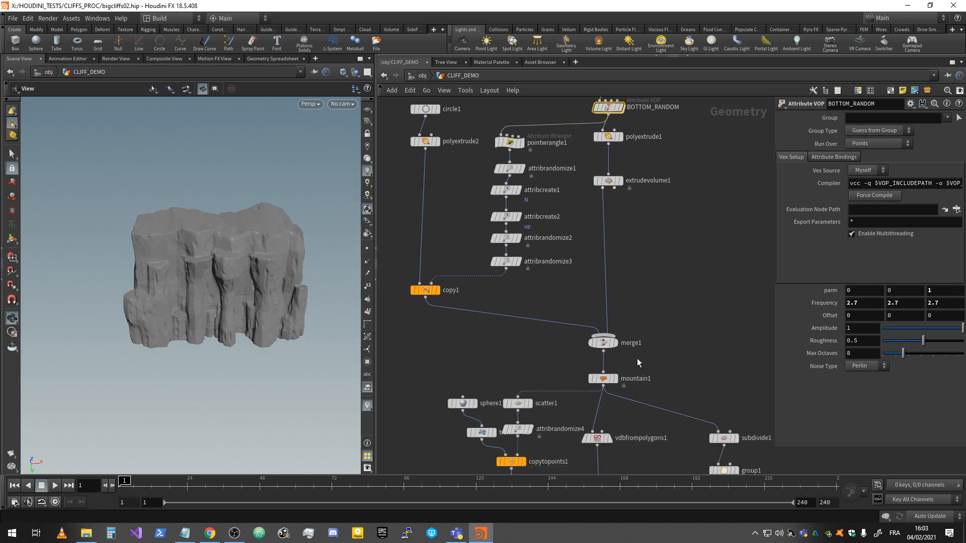
{"action": "middle_click_drag", "start_coordinate": [638, 362], "coordinate": [612, 244]}
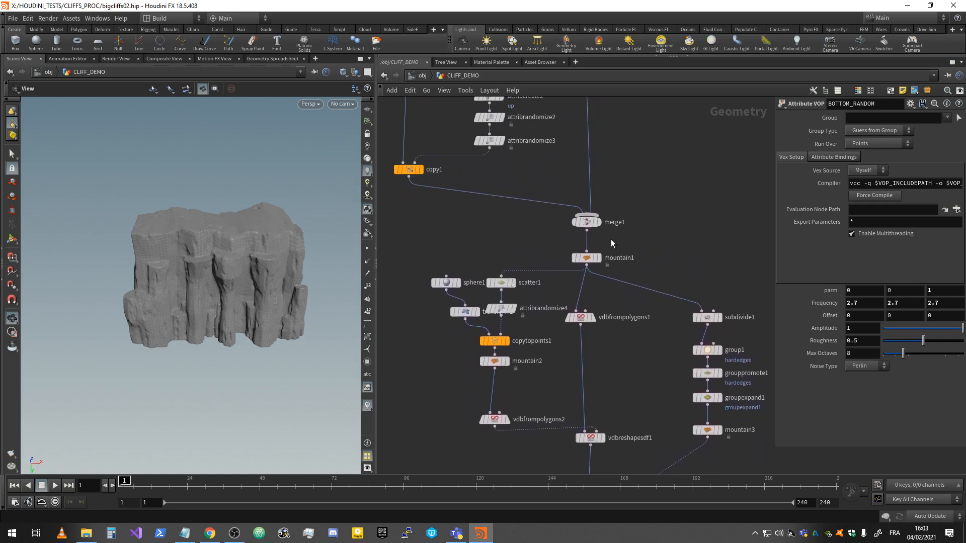
{"action": "left_click", "coordinate": [599, 257]}
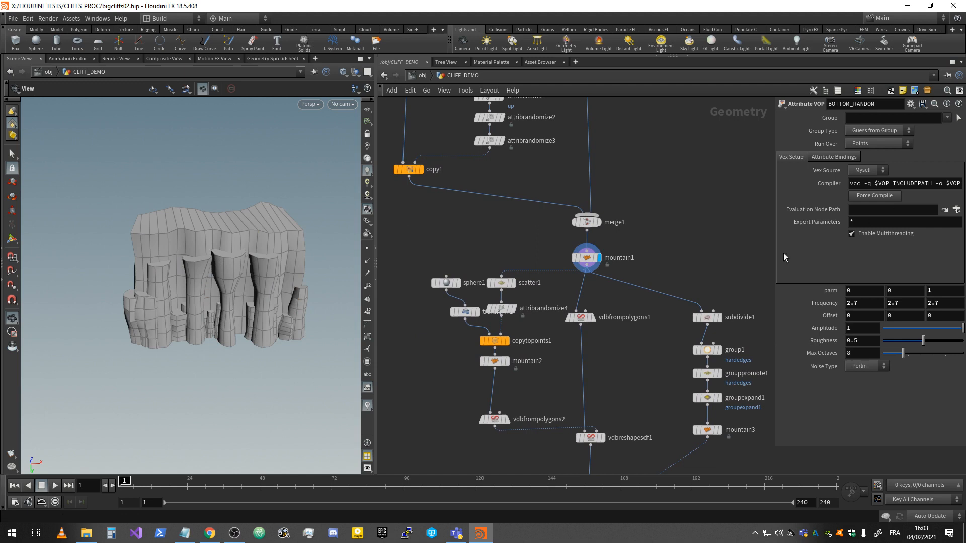
{"action": "middle_click_drag", "start_coordinate": [631, 114], "coordinate": [652, 313]}
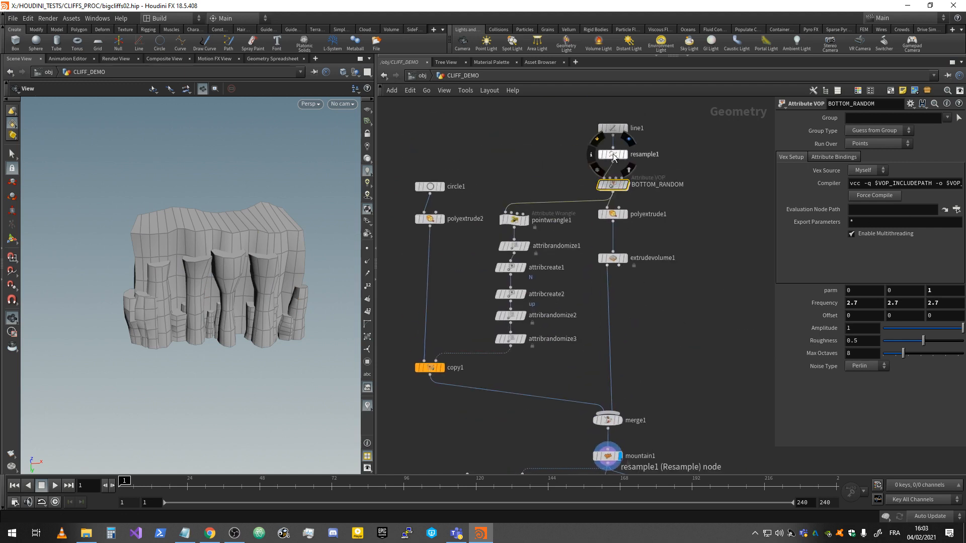
{"action": "middle_click_drag", "start_coordinate": [931, 288], "coordinate": [836, 306]}
Step: Display null1 to inspect the regenerated cliff up close, and save the scene
{"action": "middle_click_drag", "start_coordinate": [716, 365], "coordinate": [663, 168]}
{"action": "middle_click_drag", "start_coordinate": [599, 428], "coordinate": [601, 148]}
{"action": "mouse_move", "coordinate": [564, 428]}
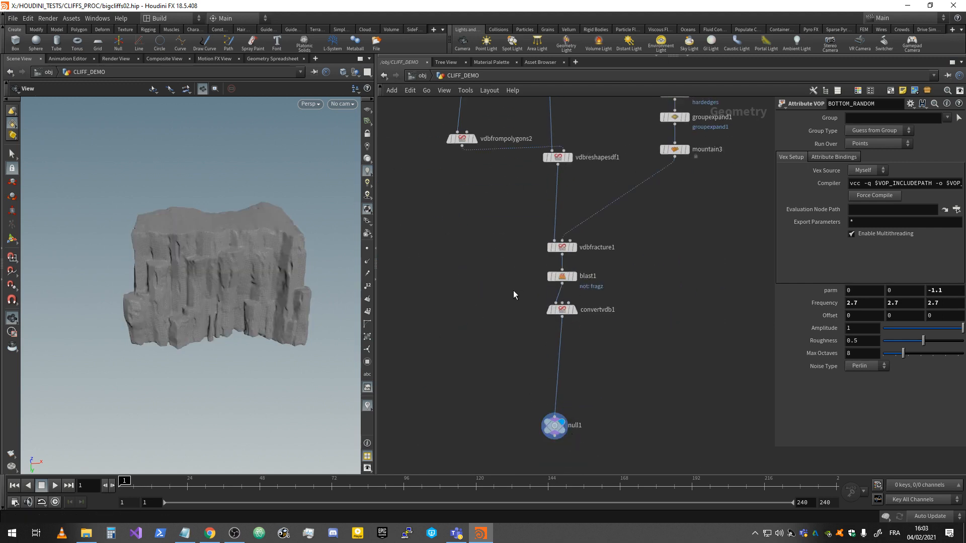
{"action": "left_click_drag", "start_coordinate": [216, 286], "coordinate": [255, 267]}
{"action": "scroll", "coordinate": [196, 290], "scroll_direction": "up", "scroll_amount": 5}
{"action": "scroll", "coordinate": [237, 293], "scroll_direction": "down", "scroll_amount": 4}
{"action": "scroll", "coordinate": [690, 237], "scroll_direction": "down", "scroll_amount": 3}
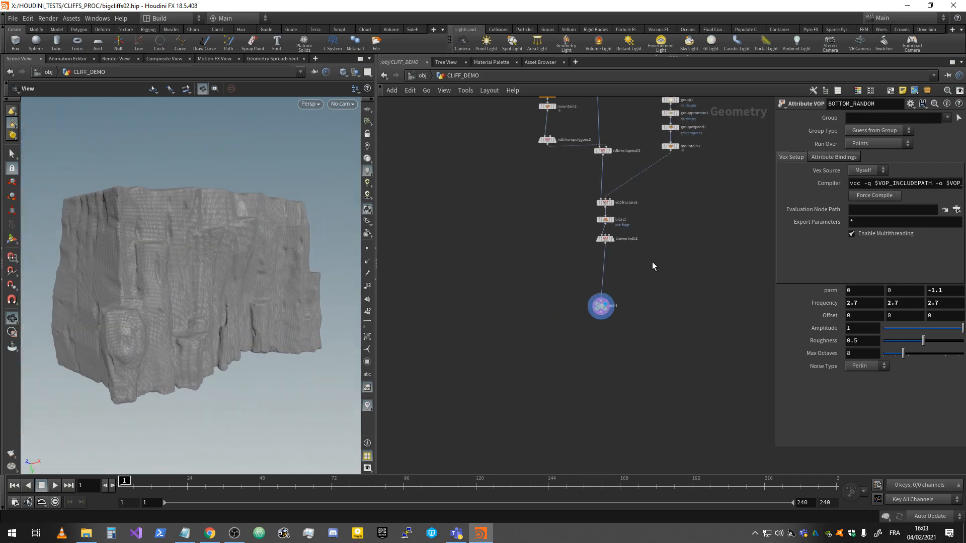
{"action": "key", "text": "ctrl+s"}
Step: Move null1 further below convertvdb1 and rename it HIGH
{"action": "scroll", "coordinate": [629, 269], "scroll_direction": "up", "scroll_amount": 2}
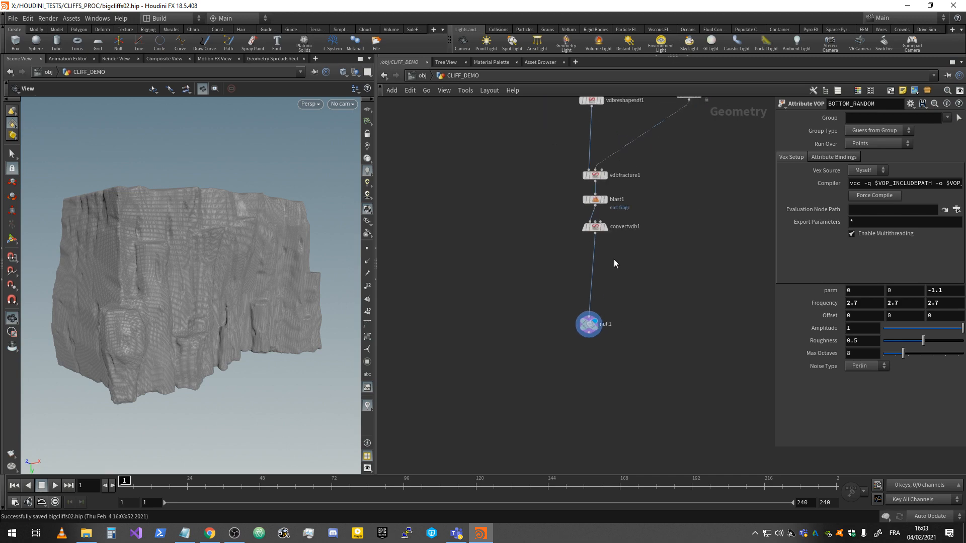
{"action": "scroll", "coordinate": [614, 262], "scroll_direction": "up", "scroll_amount": 2}
{"action": "middle_click_drag", "start_coordinate": [610, 272], "coordinate": [525, 248]}
{"action": "left_click", "coordinate": [501, 181]}
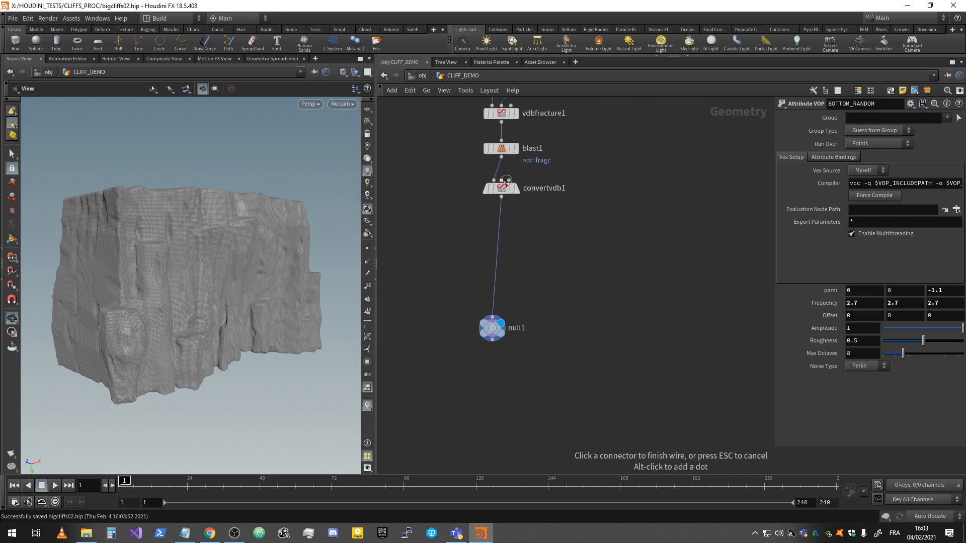
{"action": "key", "text": "Escape"}
{"action": "left_click_drag", "start_coordinate": [518, 333], "coordinate": [524, 400]}
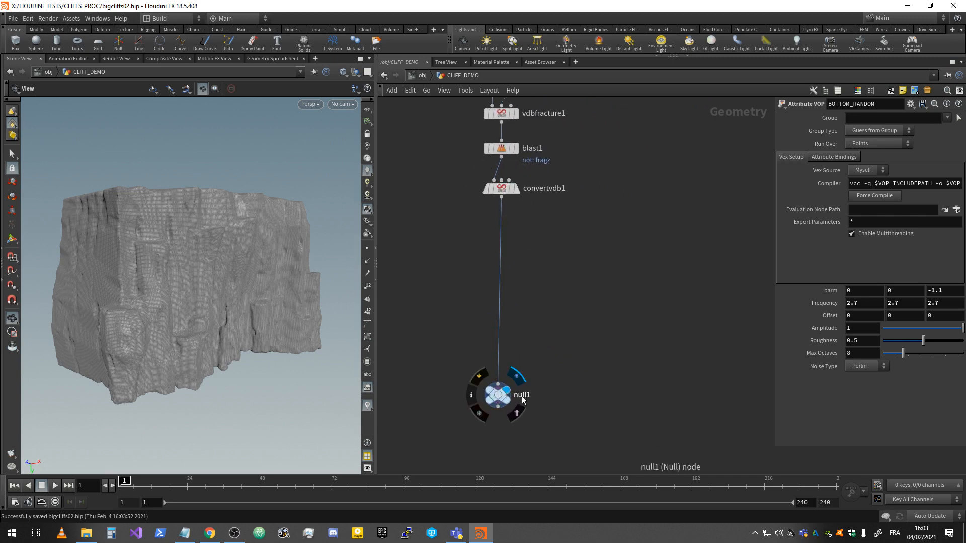
{"action": "double_click", "coordinate": [523, 397]}
{"action": "type", "text": "HIGH"}
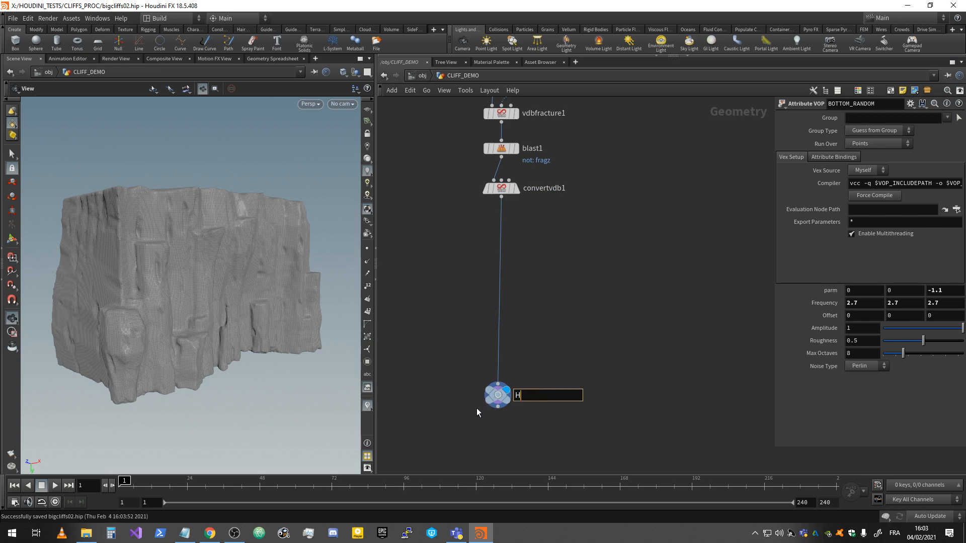
{"action": "key", "text": "Return"}
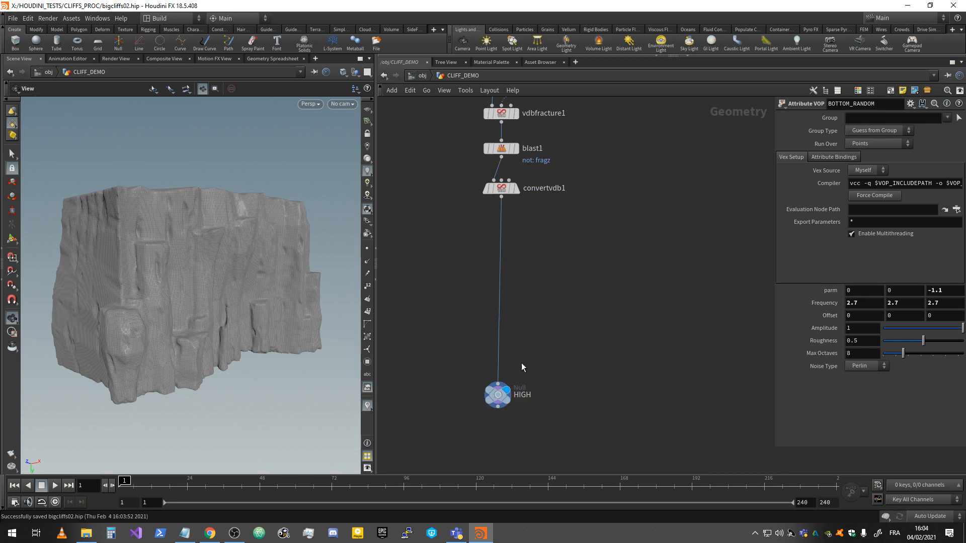
{"action": "middle_click_drag", "start_coordinate": [535, 318], "coordinate": [472, 324]}
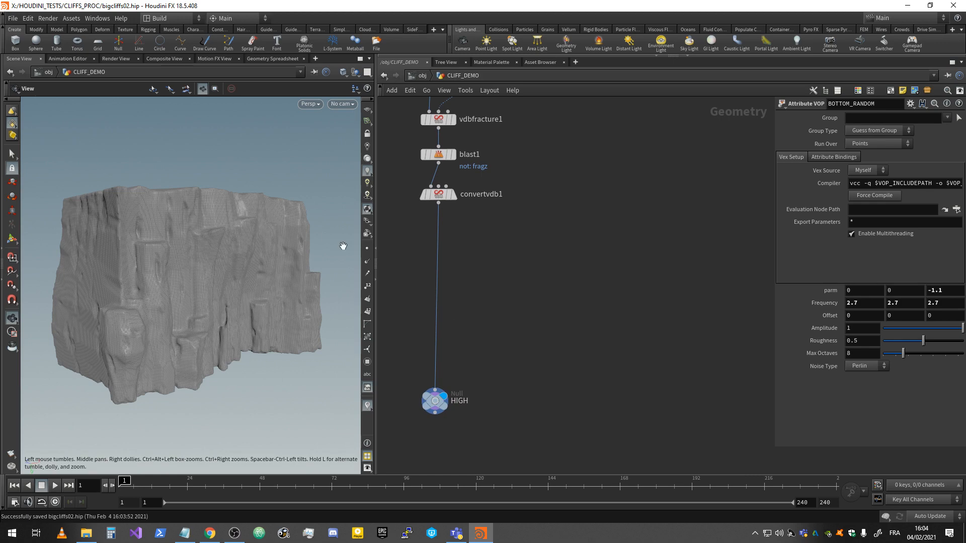
{"action": "key", "text": "Tab"}
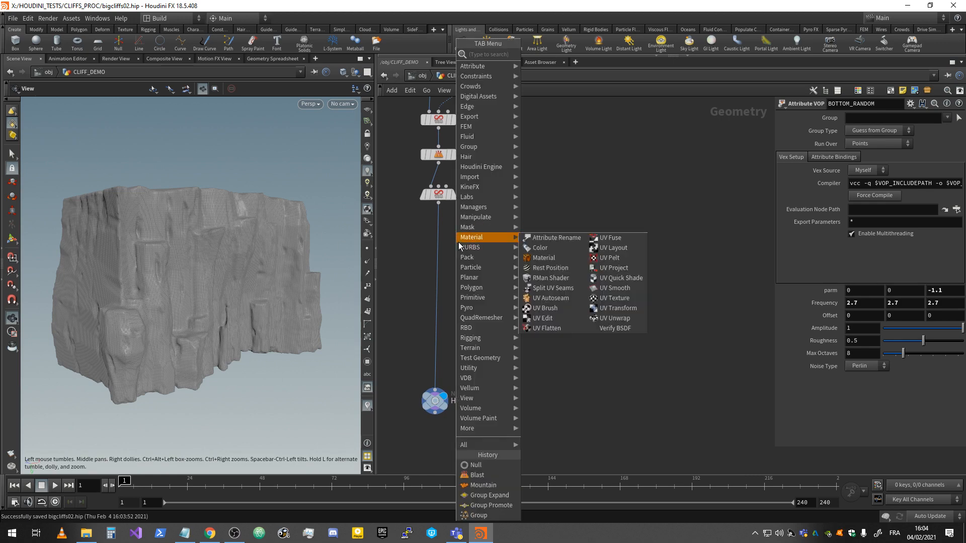
{"action": "mouse_move", "coordinate": [463, 249]}
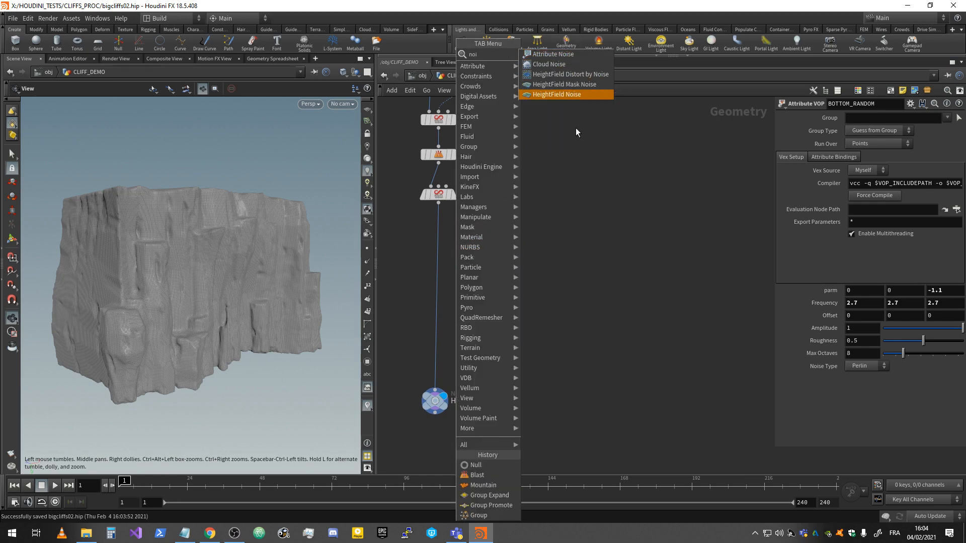
{"action": "left_click", "coordinate": [560, 225]}
{"action": "key", "text": "Tab"}
{"action": "type", "text": "mon"}
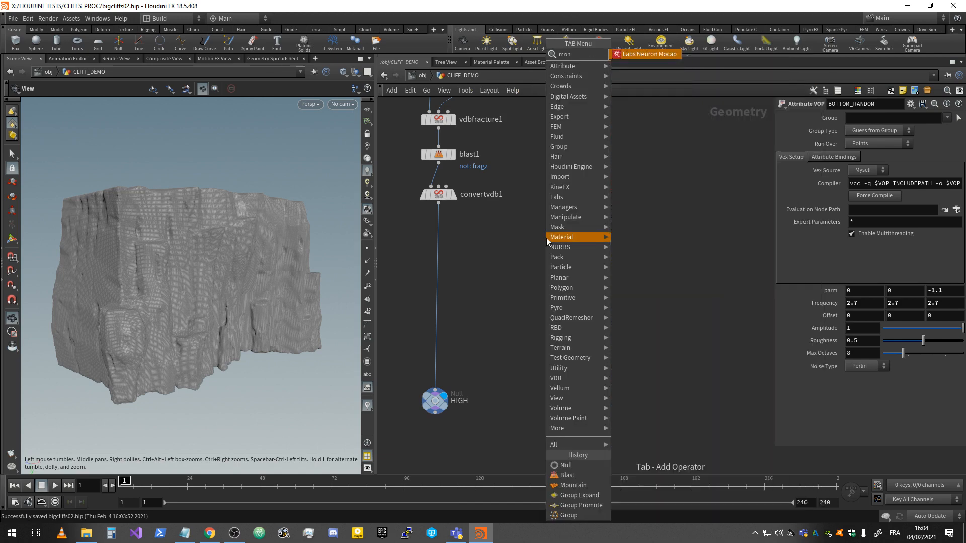
{"action": "left_click", "coordinate": [458, 264]}
Step: Insert a Mountain node on the wire between convertvdb1 and HIGH
{"action": "key", "text": "Tab"}
{"action": "type", "text": "mou"}
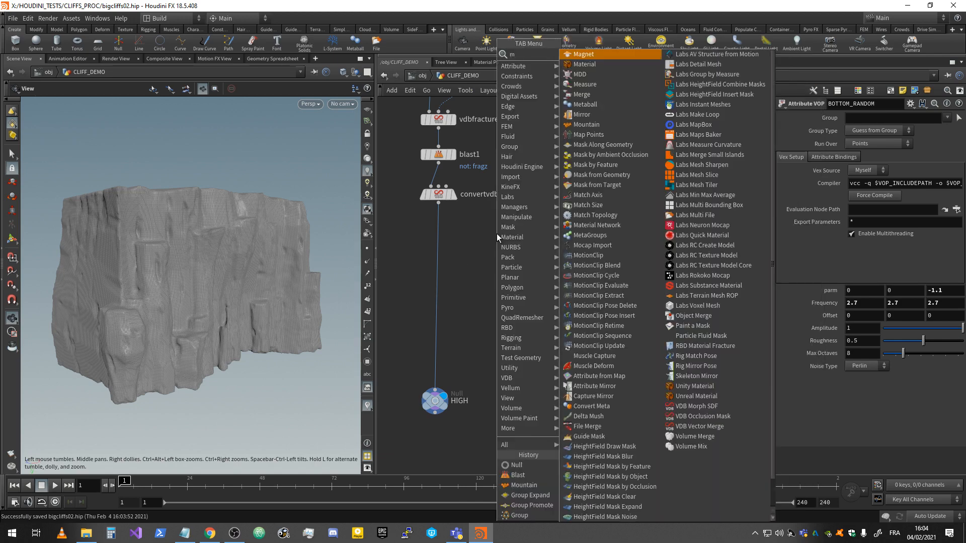
{"action": "key", "text": "Return"}
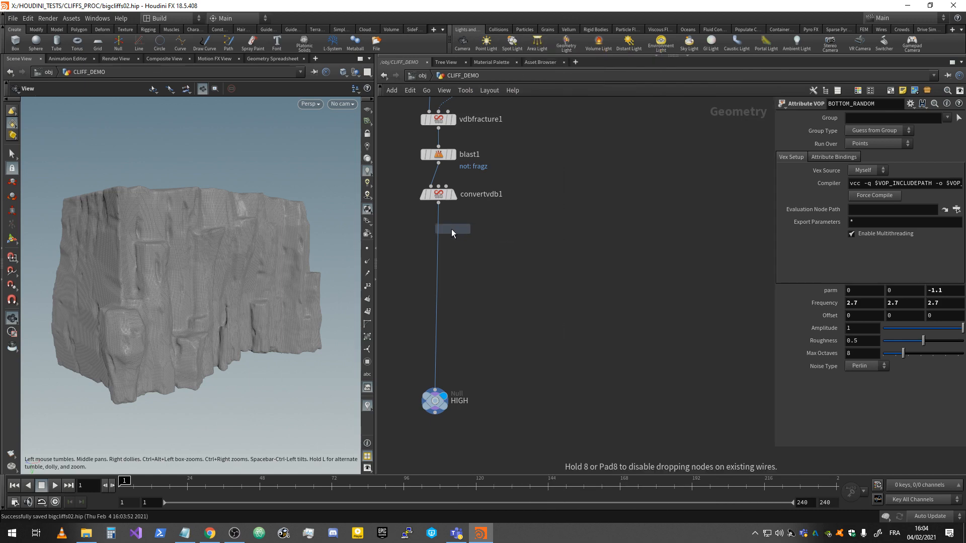
{"action": "left_click", "coordinate": [442, 232]}
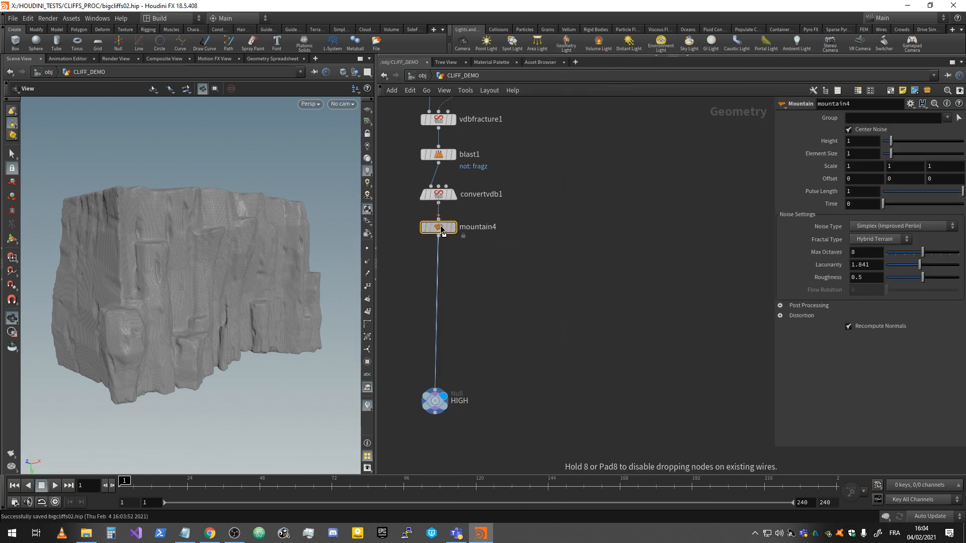
Step: Set mountain4's height to .1, its element size to 0.25 and its noise type to Worley (cellular) F1
{"action": "left_click_drag", "start_coordinate": [441, 224], "coordinate": [441, 226]}
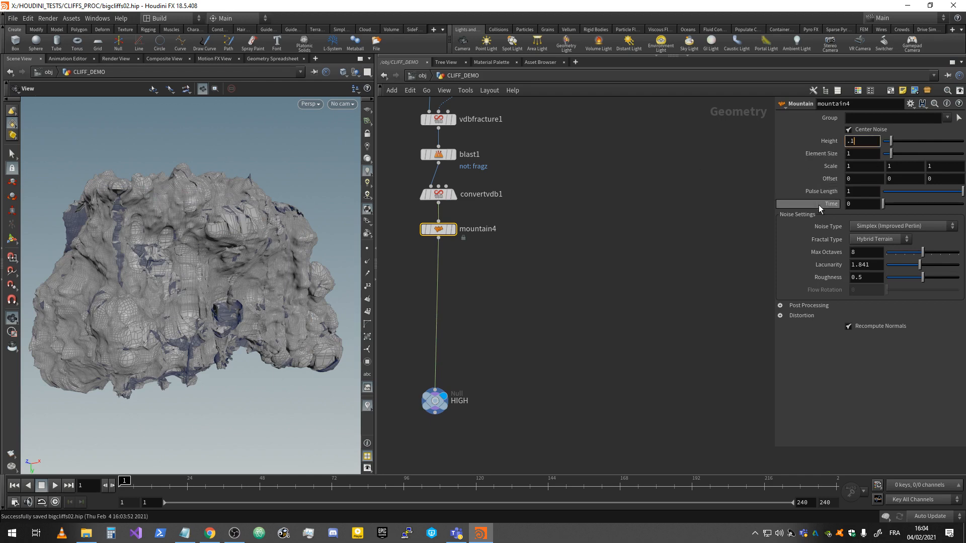
{"action": "type", "text": ".1"}
{"action": "key", "text": "Return"}
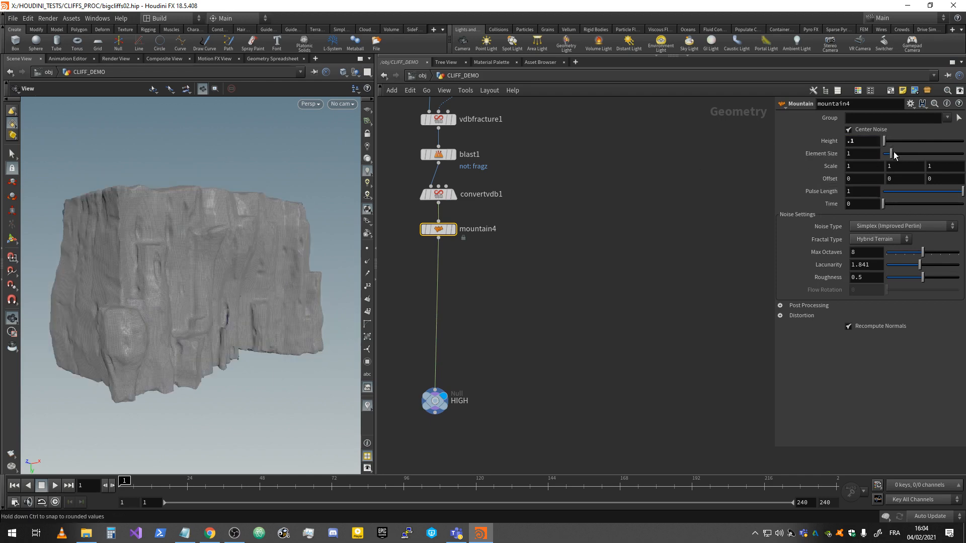
{"action": "left_click_drag", "start_coordinate": [891, 153], "coordinate": [885, 150]}
{"action": "left_click", "coordinate": [886, 227]}
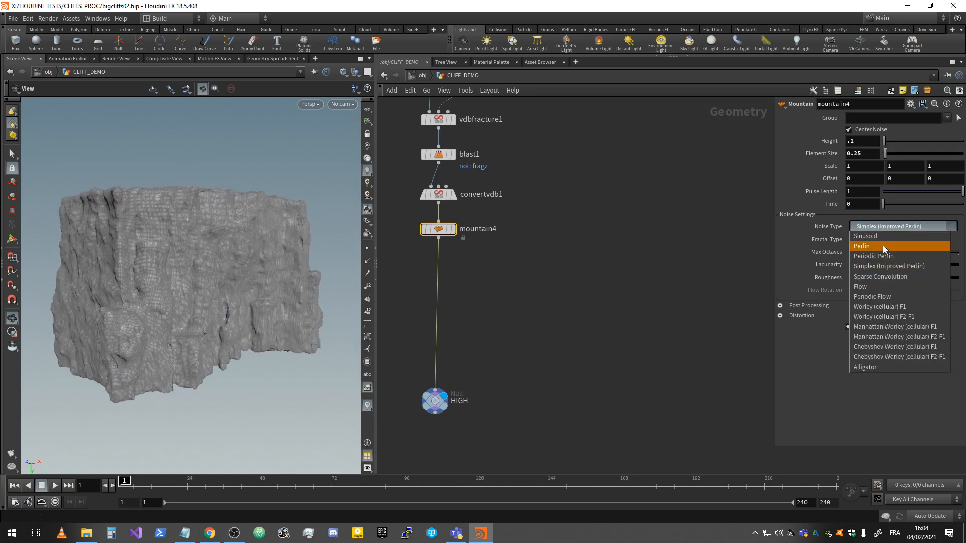
{"action": "left_click", "coordinate": [885, 308]}
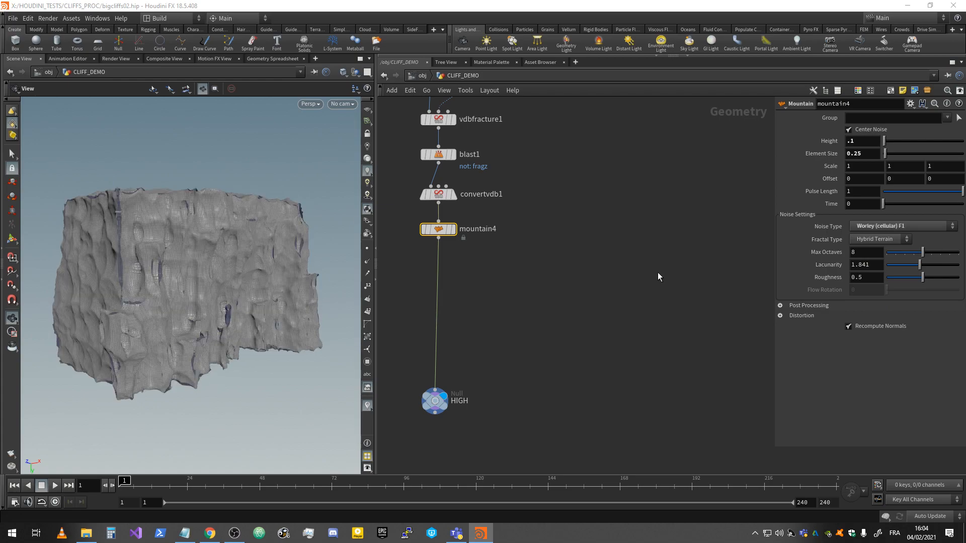
Step: Inspect the displaced cliff surface and reduce mountain4's height to .02
{"action": "right_click_drag", "start_coordinate": [151, 235], "coordinate": [246, 262]}
{"action": "left_click_drag", "start_coordinate": [258, 265], "coordinate": [243, 304]}
{"action": "right_click_drag", "start_coordinate": [243, 305], "coordinate": [258, 311]}
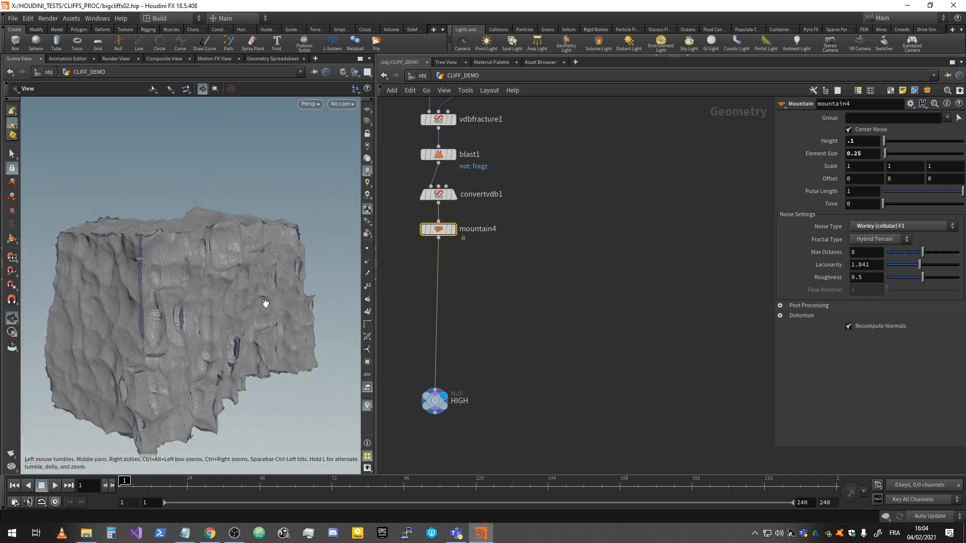
{"action": "middle_click_drag", "start_coordinate": [266, 304], "coordinate": [277, 286]}
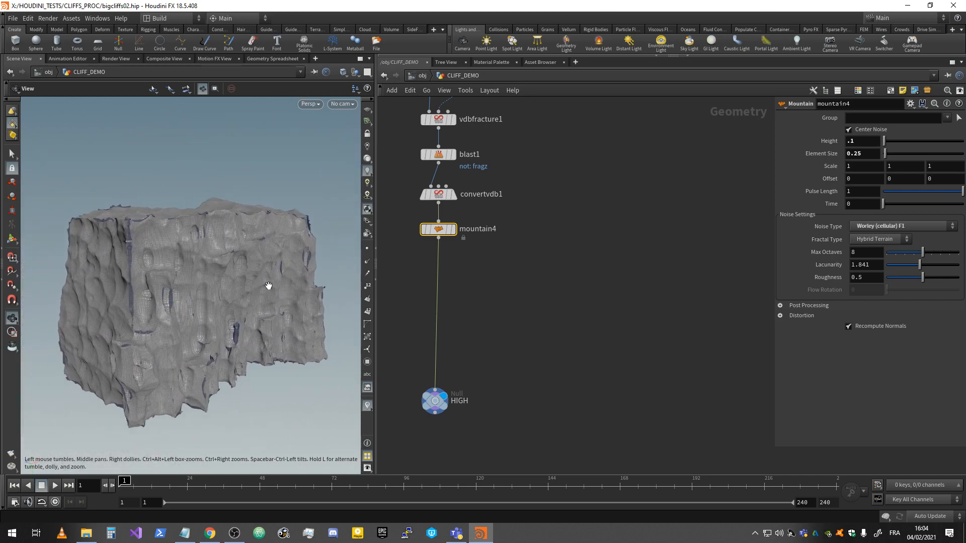
{"action": "left_click_drag", "start_coordinate": [267, 282], "coordinate": [352, 273]}
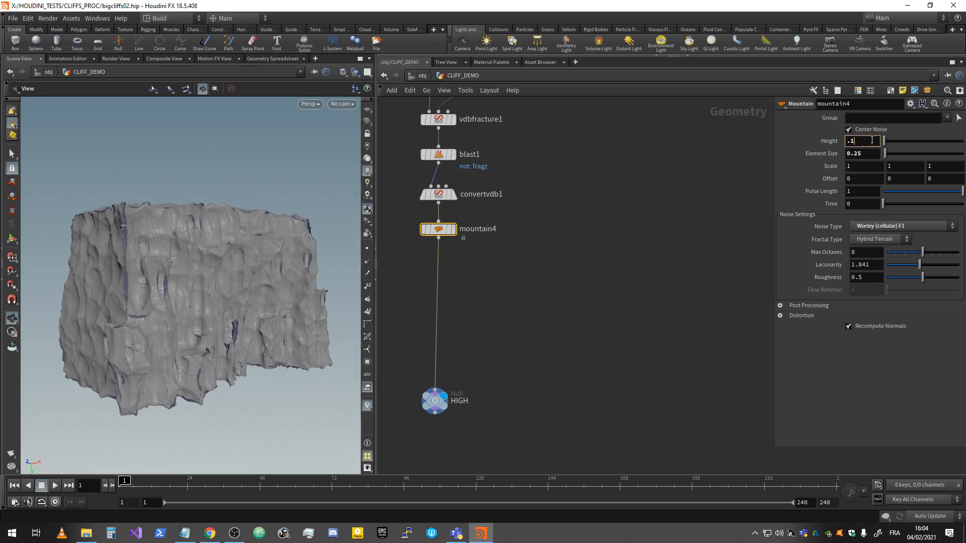
{"action": "key", "text": "Return"}
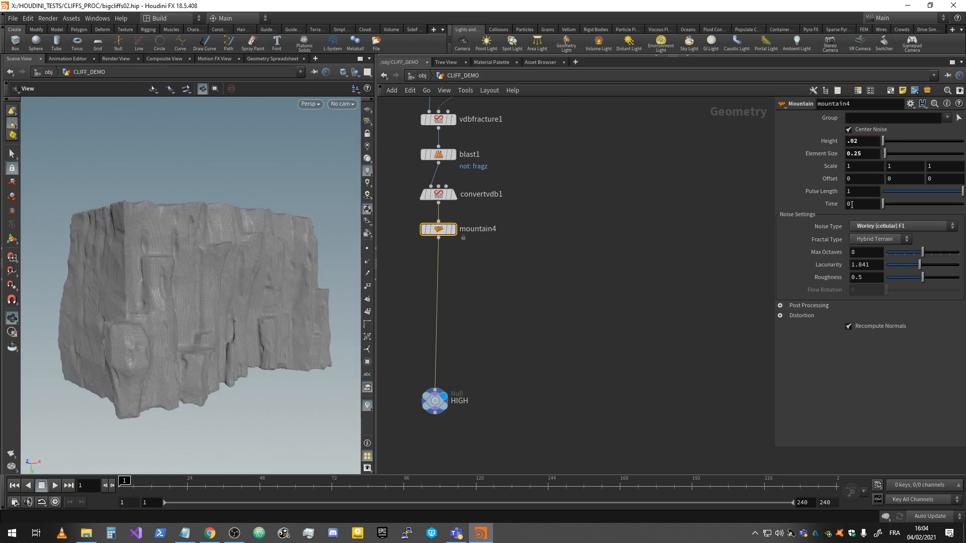
Step: Bypass mountain4 and re-enable it to compare the cliff with and without its noise
{"action": "left_click", "coordinate": [424, 210]}
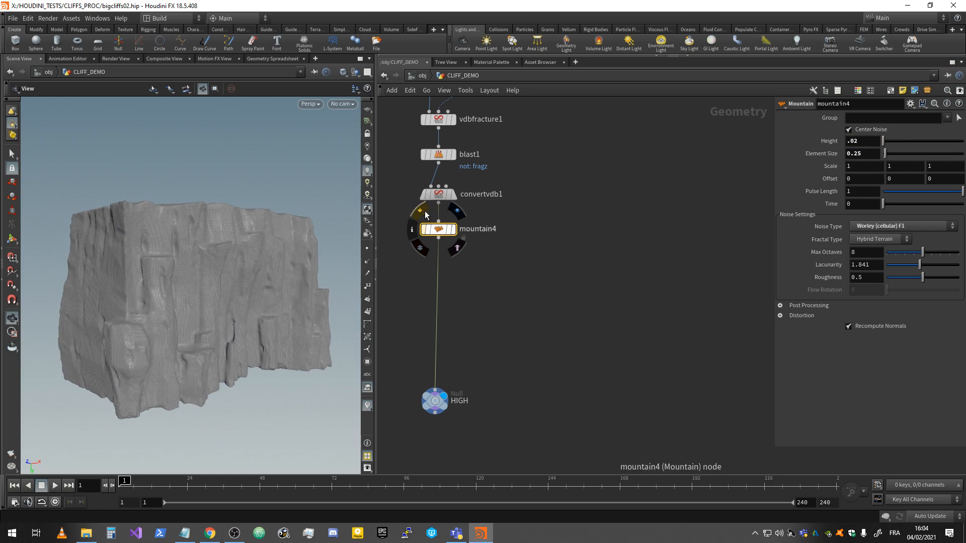
{"action": "left_click", "coordinate": [424, 210]}
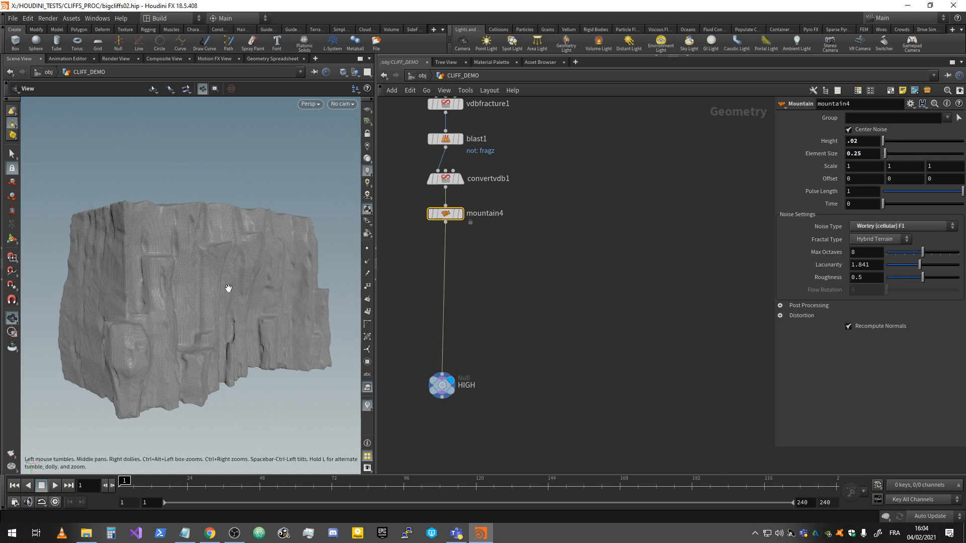
{"action": "left_click_drag", "start_coordinate": [242, 273], "coordinate": [259, 282]}
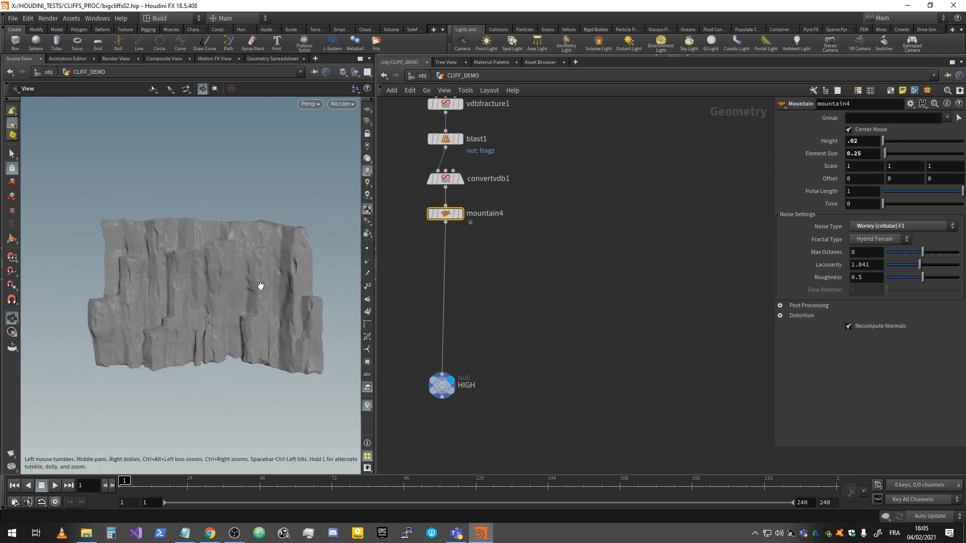
Step: Insert a Bend node on the wire between mountain4 and HIGH
{"action": "key", "text": "Tab"}
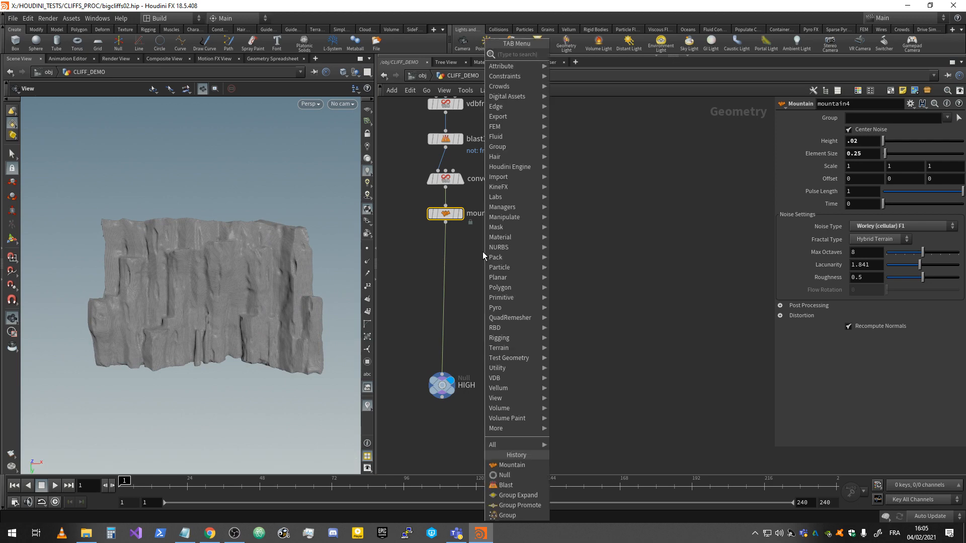
{"action": "type", "text": "ben"}
{"action": "left_click", "coordinate": [583, 54]}
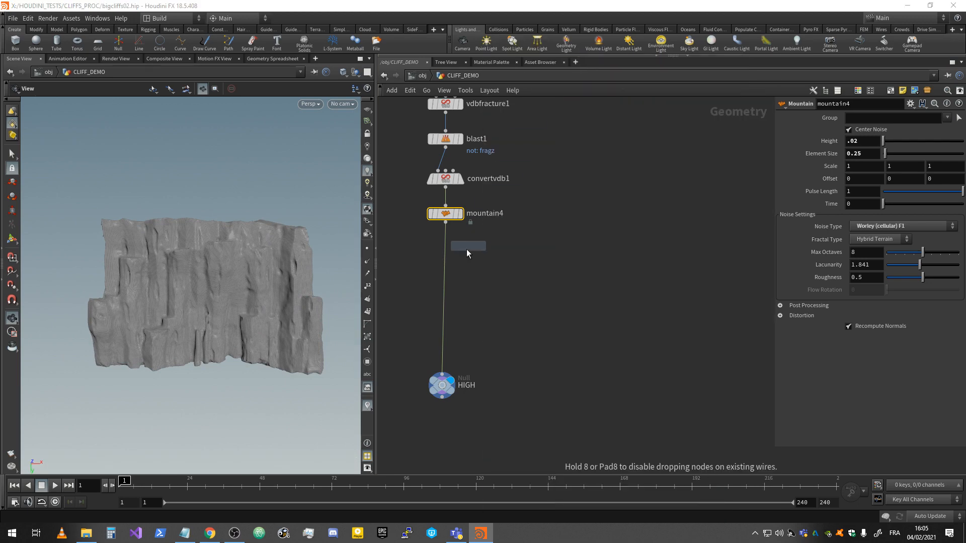
{"action": "left_click", "coordinate": [446, 257]}
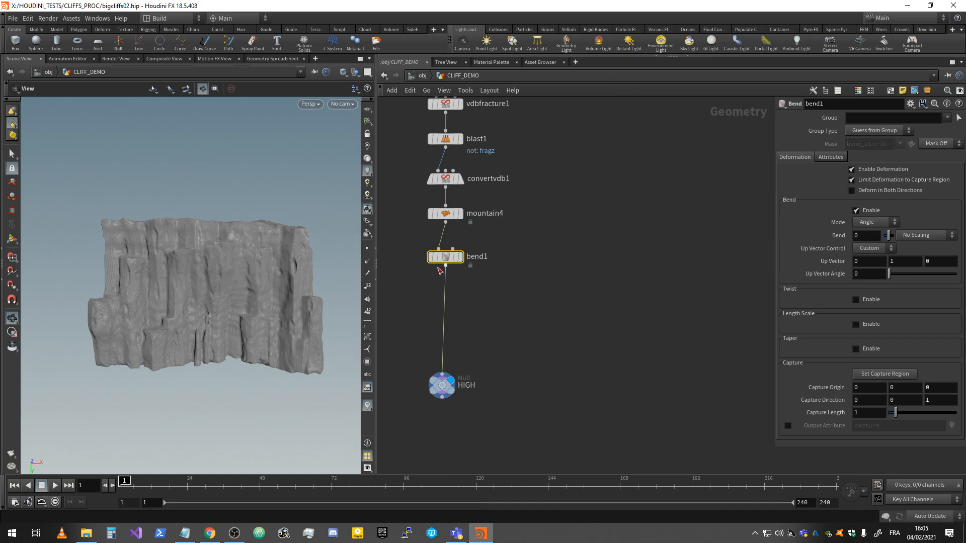
{"action": "left_click_drag", "start_coordinate": [447, 258], "coordinate": [446, 261]}
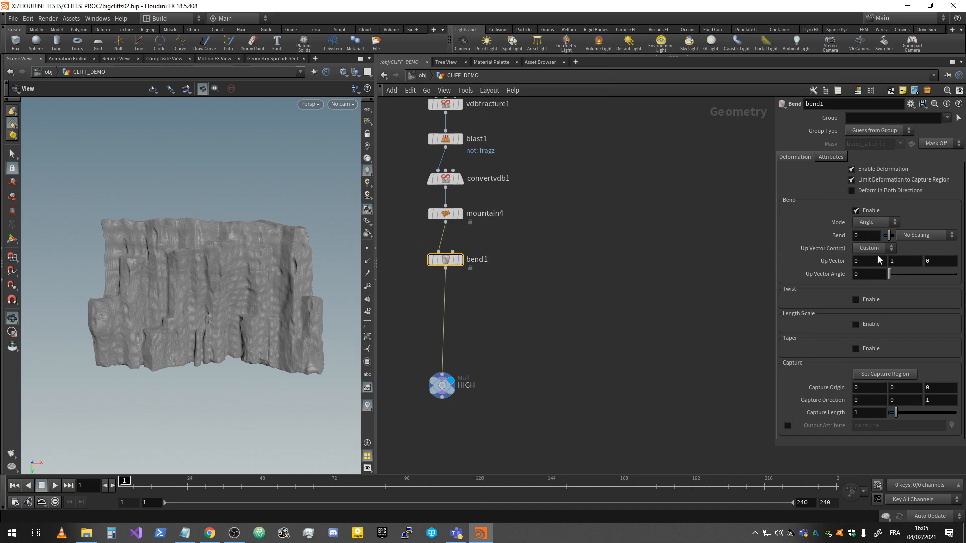
Step: Set bend1's capture direction to 0, 1, 0 and show its handles in the viewport
{"action": "type", "text": "1"}
{"action": "key", "text": "Tab"}
{"action": "type", "text": "0"}
{"action": "key", "text": "Return"}
{"action": "left_click", "coordinate": [12, 240]}
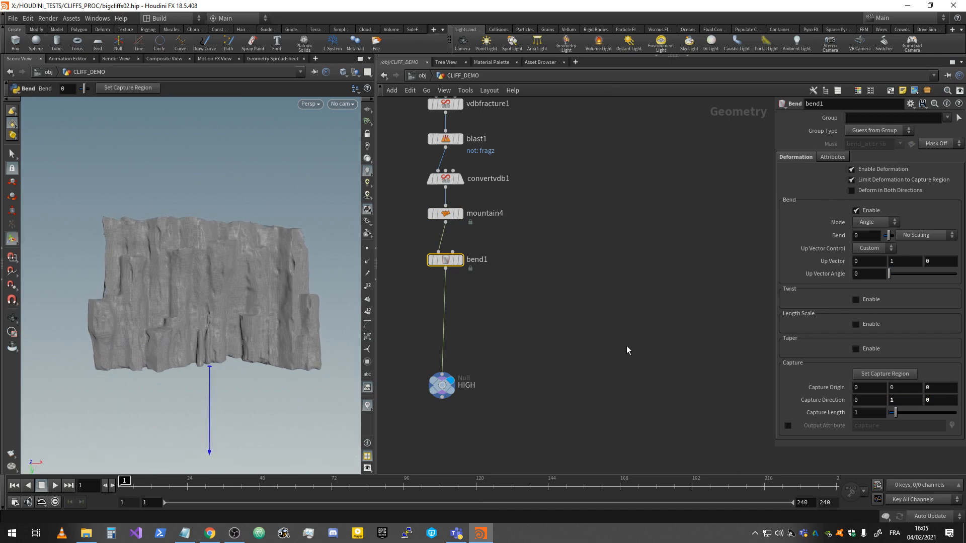
Step: Turn on the reference grid and view bend1's capture region from above the cliff
{"action": "key", "text": "Escape"}
{"action": "left_click_drag", "start_coordinate": [141, 360], "coordinate": [175, 390]}
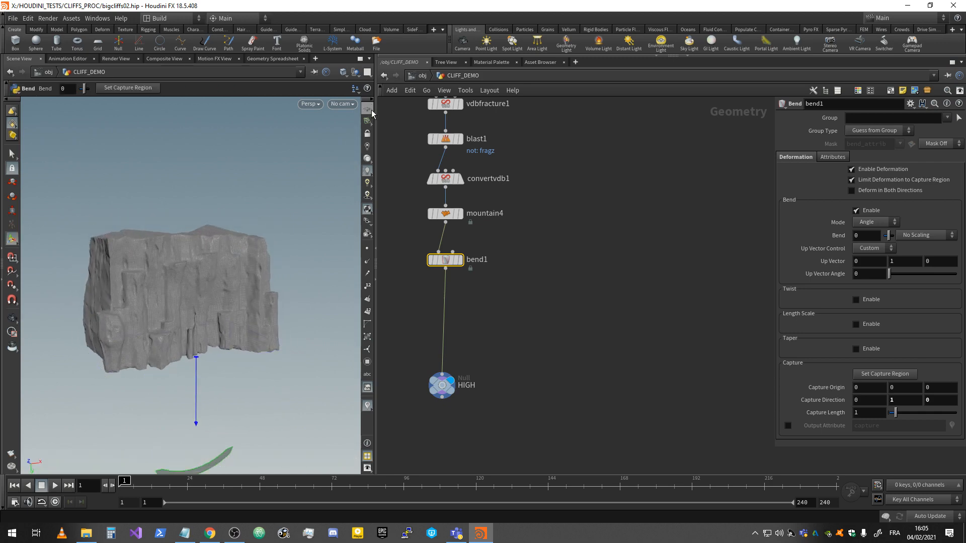
{"action": "left_click", "coordinate": [368, 110]}
{"action": "key", "text": "Escape"}
{"action": "left_click_drag", "start_coordinate": [273, 217], "coordinate": [205, 379]}
{"action": "key", "text": "Return"}
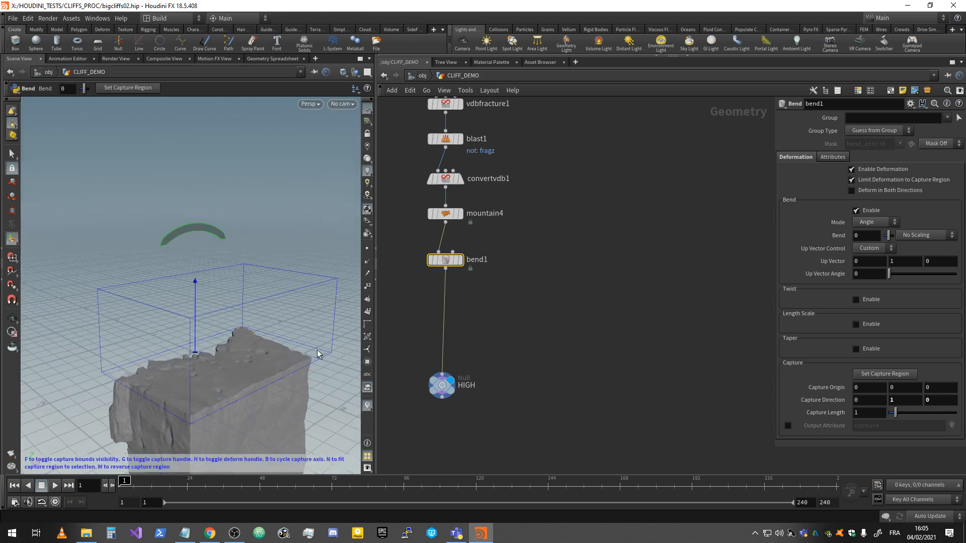
Step: Save the scene
{"action": "scroll", "coordinate": [548, 196], "scroll_direction": "down", "scroll_amount": 3}
{"action": "middle_click_drag", "start_coordinate": [558, 171], "coordinate": [587, 376]}
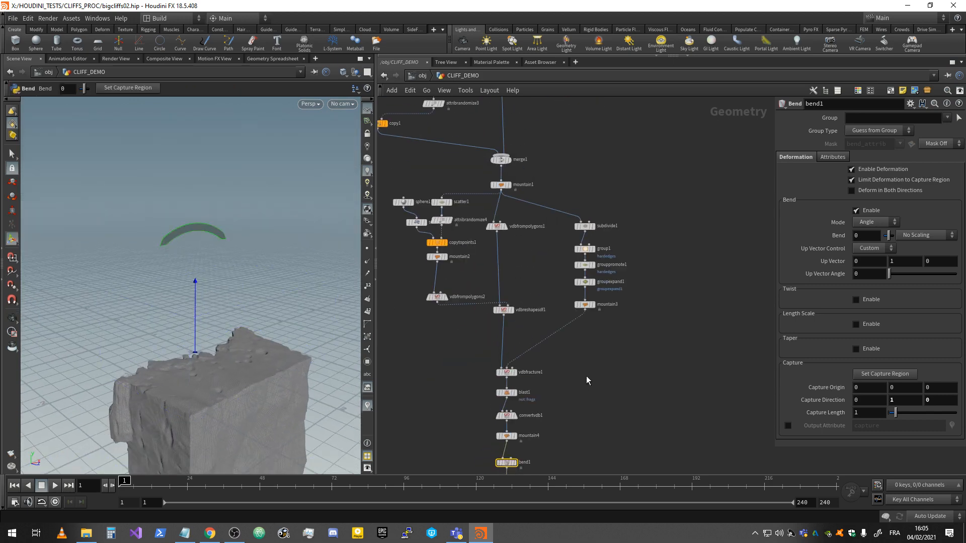
{"action": "key", "text": "ctrl+s"}
Step: Set the Y translate of polyextrude1's extruded front to 1.6 so the main wall extrudes upward
{"action": "middle_click_drag", "start_coordinate": [553, 221], "coordinate": [590, 264]}
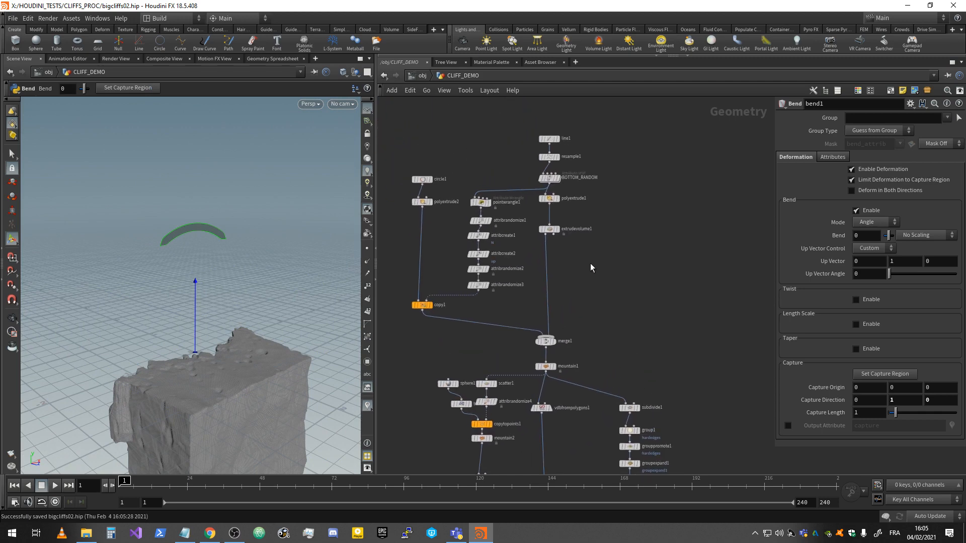
{"action": "scroll", "coordinate": [575, 193], "scroll_direction": "up", "scroll_amount": 3}
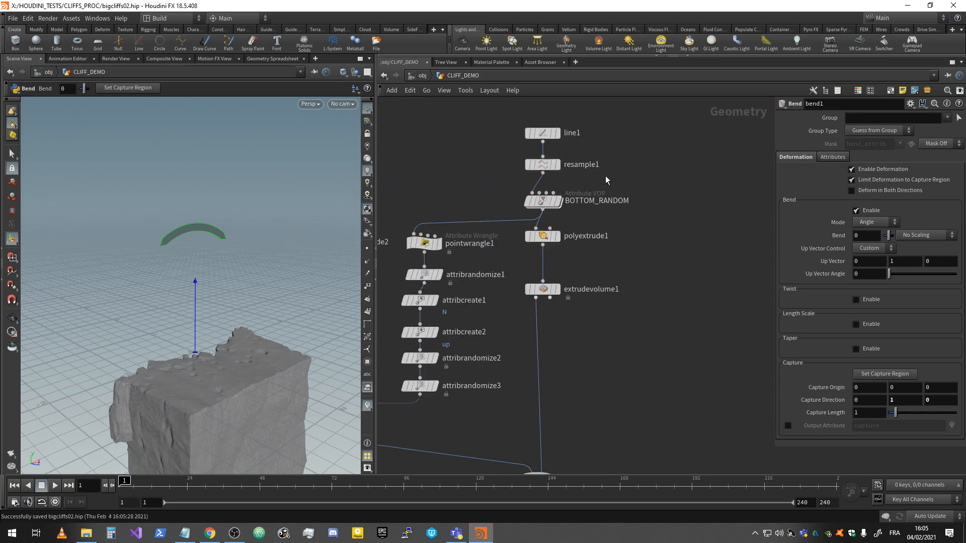
{"action": "key", "text": "h"}
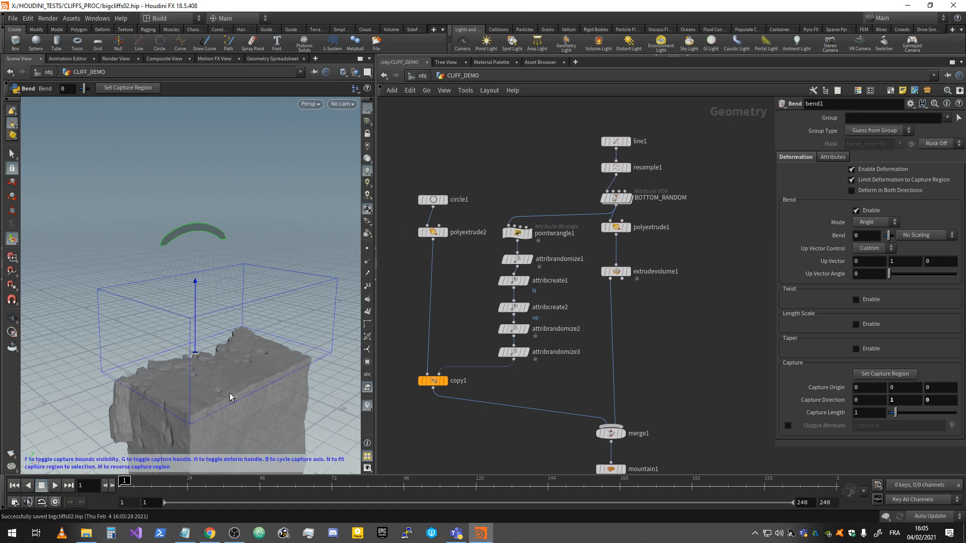
{"action": "left_click", "coordinate": [616, 228]}
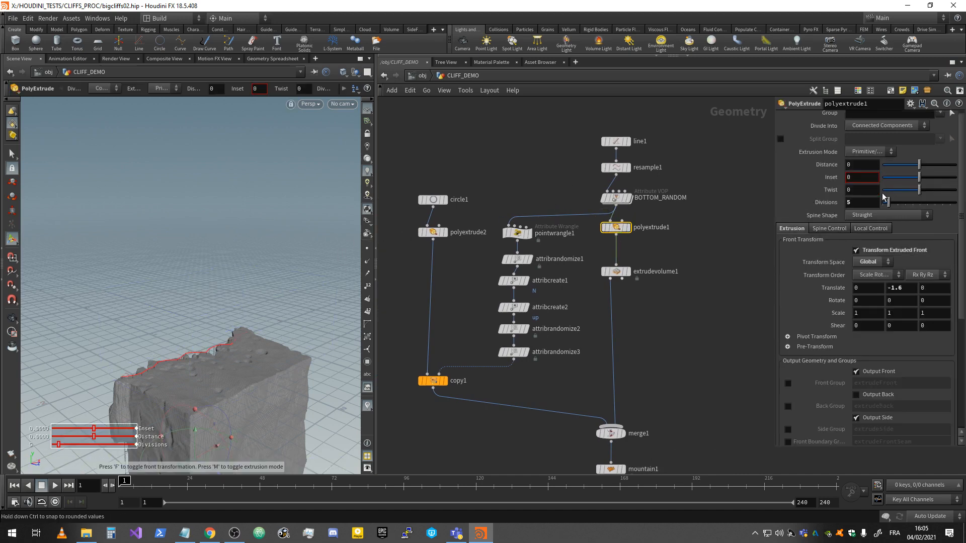
{"action": "left_click", "coordinate": [887, 288]}
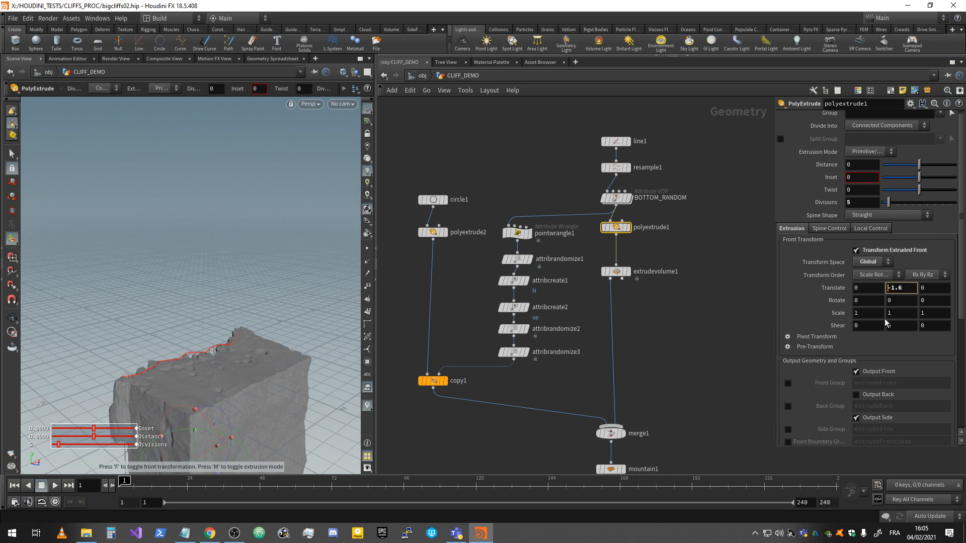
{"action": "key", "text": "Delete"}
{"action": "key", "text": "Return"}
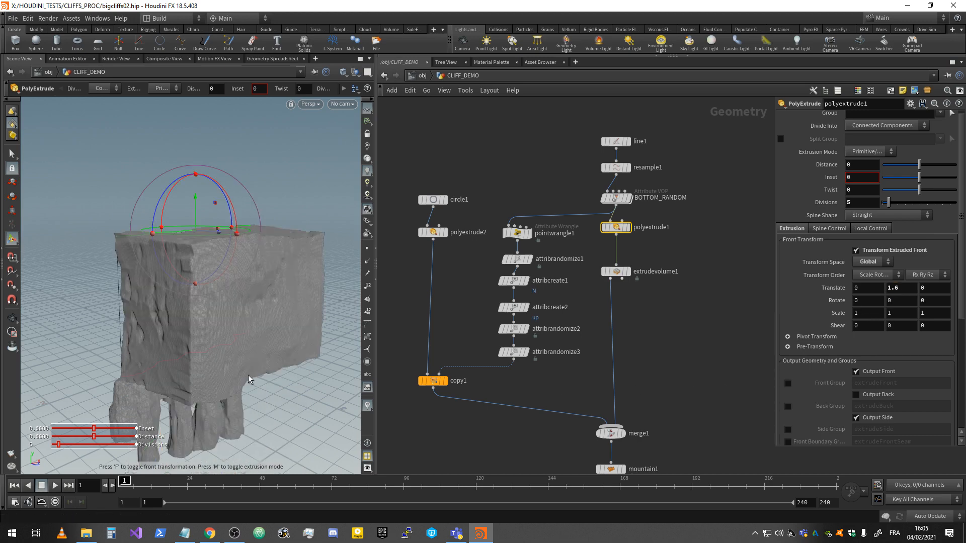
Step: Disable the Distance Scale local attribute on polyextrude2 and return to its extrusion settings
{"action": "left_click", "coordinate": [434, 232]}
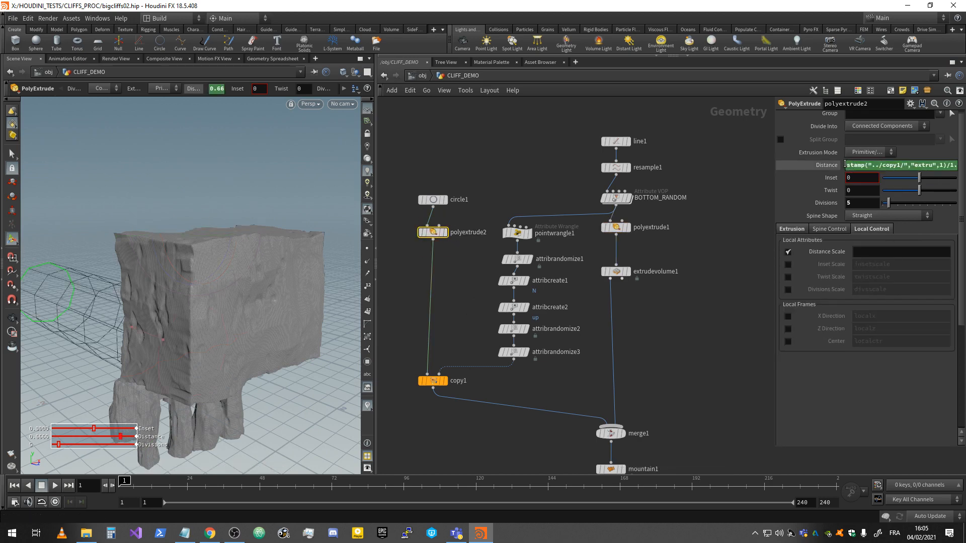
{"action": "left_click", "coordinate": [793, 229]}
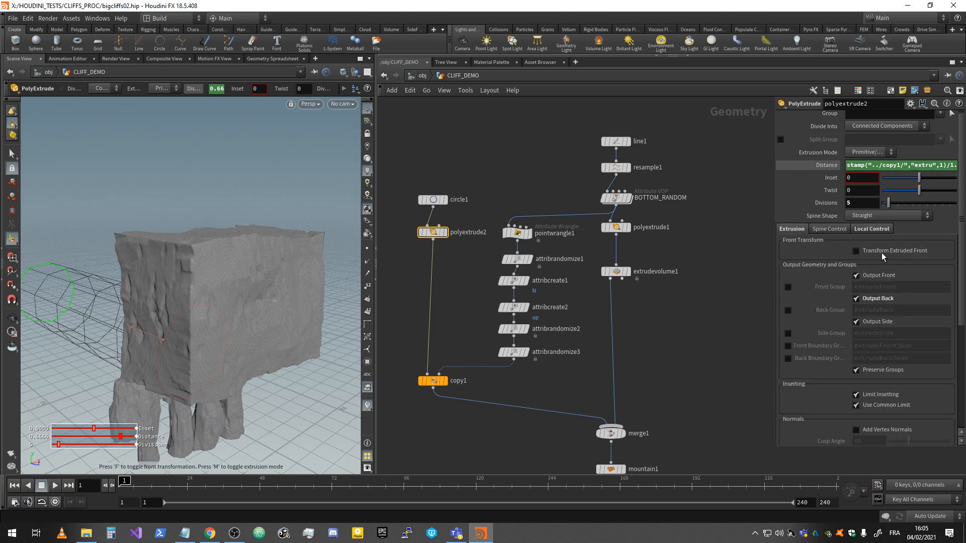
{"action": "left_click", "coordinate": [866, 229]}
{"action": "left_click", "coordinate": [788, 253]}
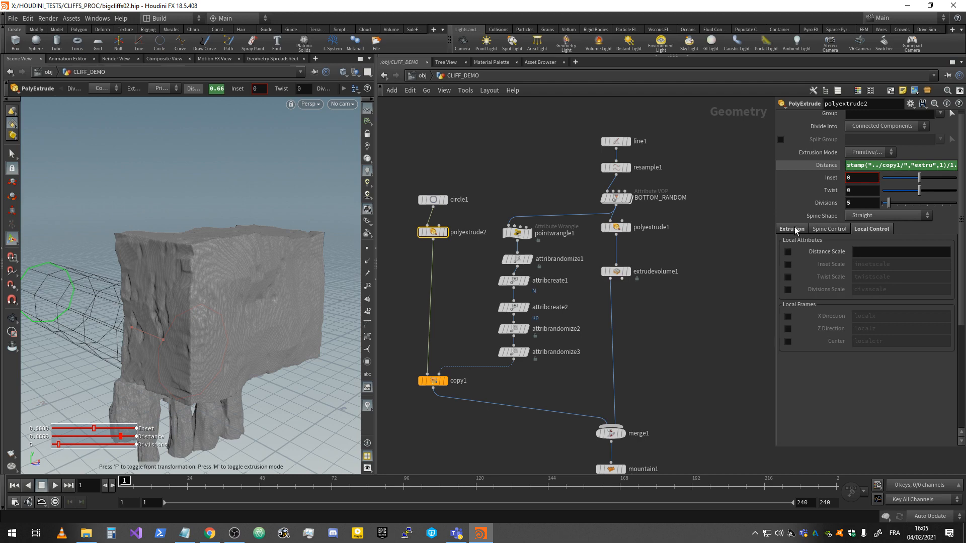
{"action": "left_click", "coordinate": [791, 230]}
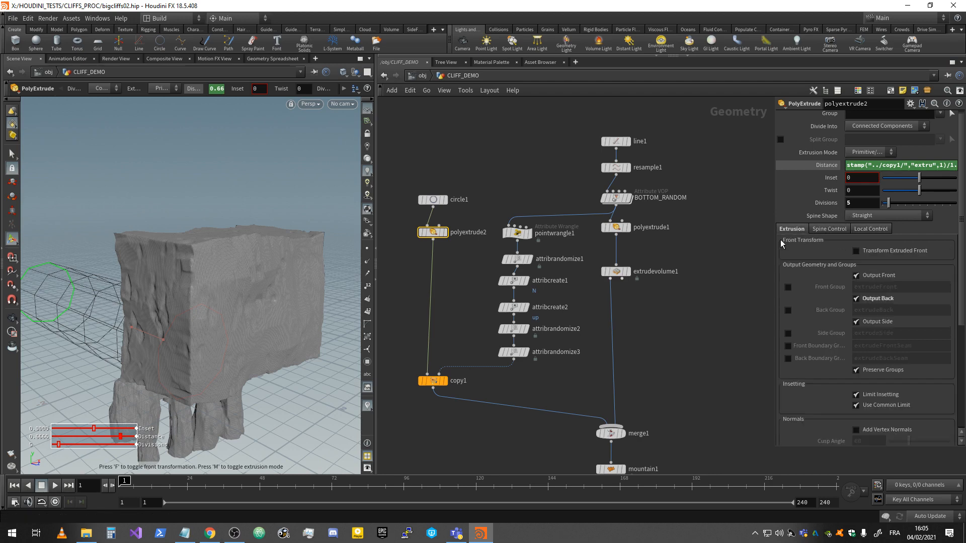
Step: Negate the stamp expression in polyextrude2's Distance and inspect the regenerated cliff from the front
{"action": "left_click", "coordinate": [856, 166]}
{"action": "type", "text": "-"}
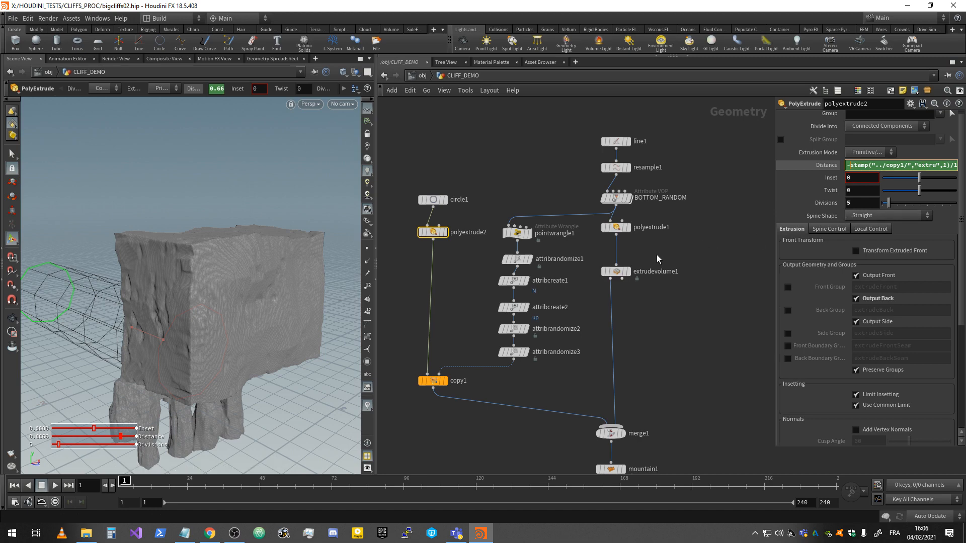
{"action": "key", "text": "Return"}
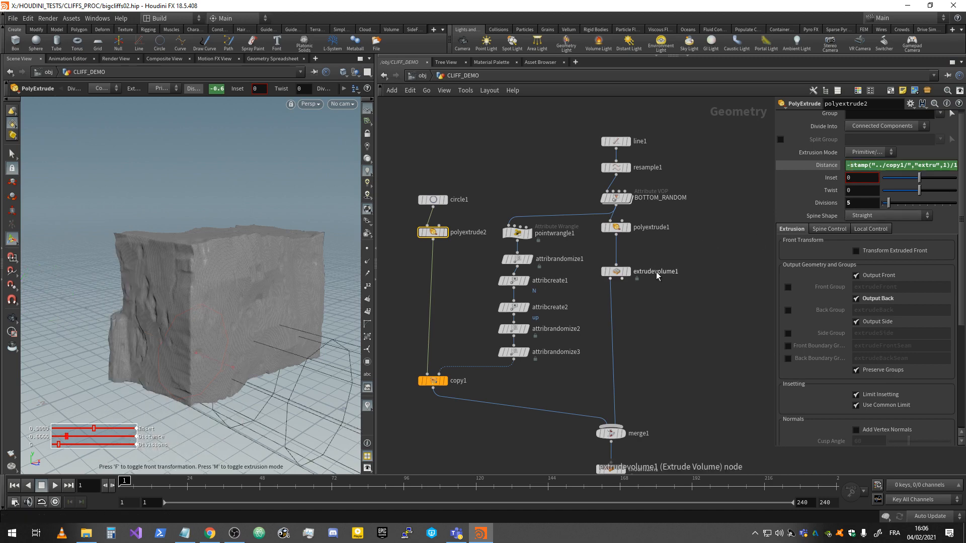
{"action": "left_click_drag", "start_coordinate": [124, 329], "coordinate": [302, 328], "text": "alt"}
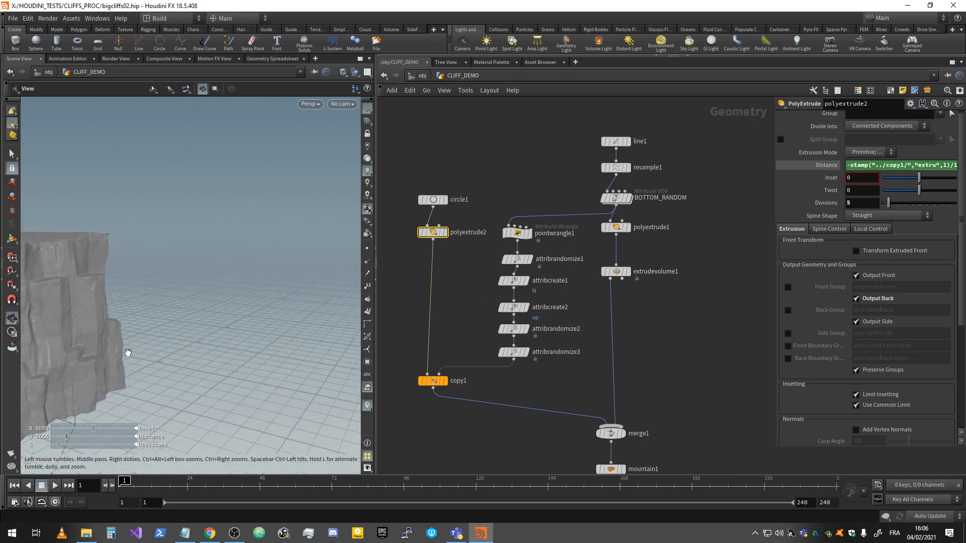
{"action": "middle_click_drag", "start_coordinate": [128, 353], "coordinate": [324, 285], "text": "alt"}
{"action": "right_click_drag", "start_coordinate": [323, 285], "coordinate": [230, 310], "text": "alt"}
{"action": "mouse_move", "coordinate": [230, 309]}
{"action": "left_mouse_down", "text": "alt"}
{"action": "mouse_move", "coordinate": [201, 313]}
{"action": "mouse_move", "coordinate": [261, 295]}
{"action": "mouse_move", "coordinate": [237, 320]}
{"action": "mouse_move", "coordinate": [172, 313]}
{"action": "mouse_move", "coordinate": [231, 308]}
{"action": "mouse_move", "coordinate": [212, 319]}
{"action": "mouse_move", "coordinate": [241, 317]}
{"action": "left_mouse_up", "text": "alt"}
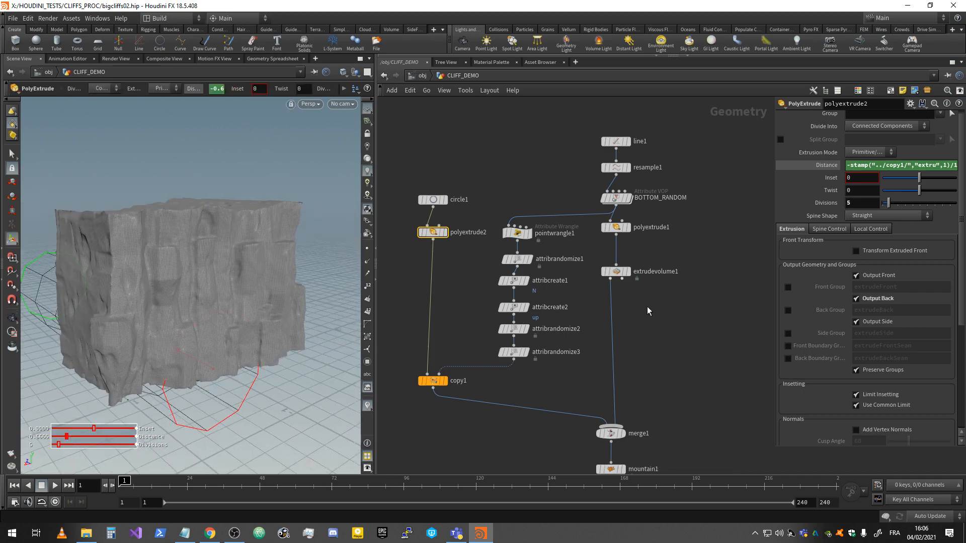
Step: Select the bend1 node, face the cliff's front, and try bending it with the viewport handle before undoing the bend
{"action": "scroll", "coordinate": [647, 308], "scroll_direction": "down", "scroll_amount": 5}
{"action": "middle_click_drag", "start_coordinate": [672, 336], "coordinate": [661, 107]}
{"action": "scroll", "coordinate": [640, 336], "scroll_direction": "up", "scroll_amount": 5}
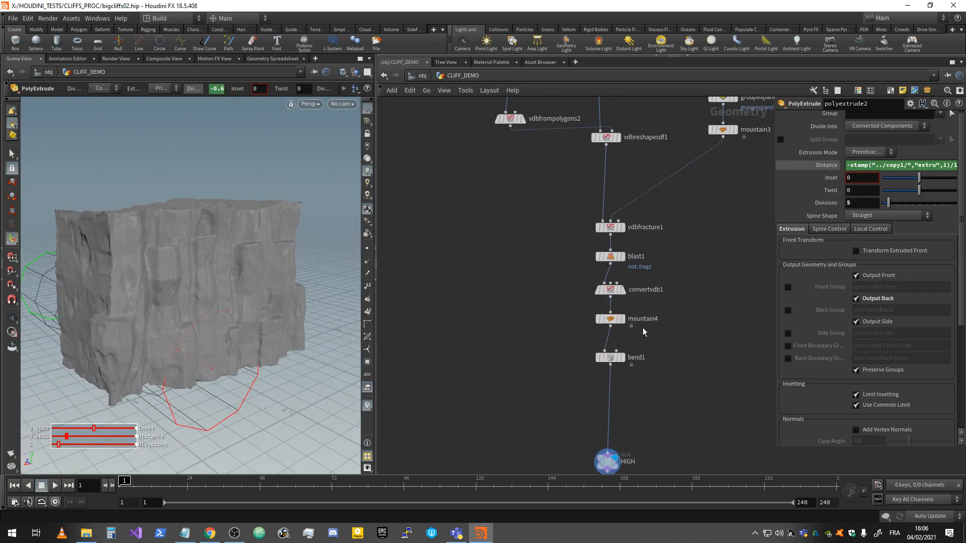
{"action": "left_click", "coordinate": [610, 358]}
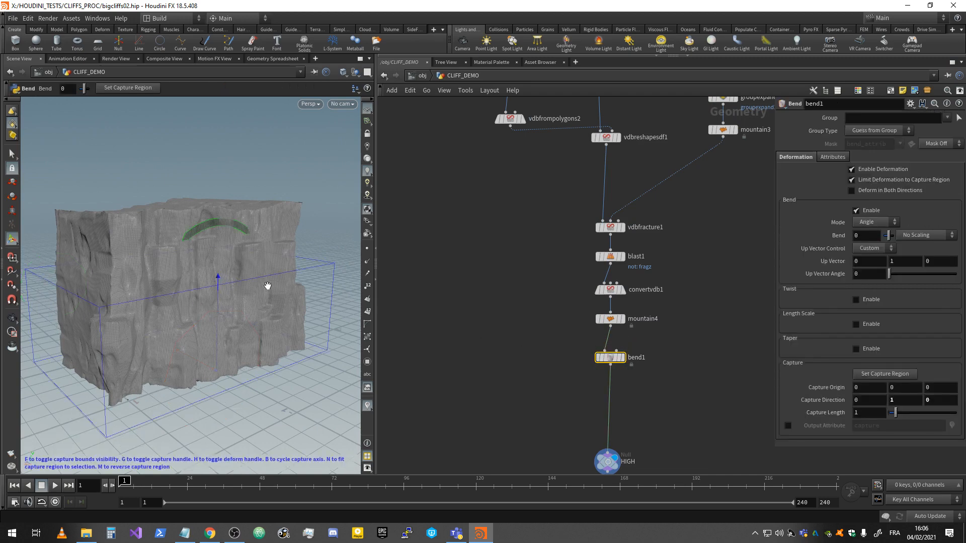
{"action": "key", "text": "Escape"}
{"action": "left_click_drag", "start_coordinate": [267, 283], "coordinate": [190, 309]}
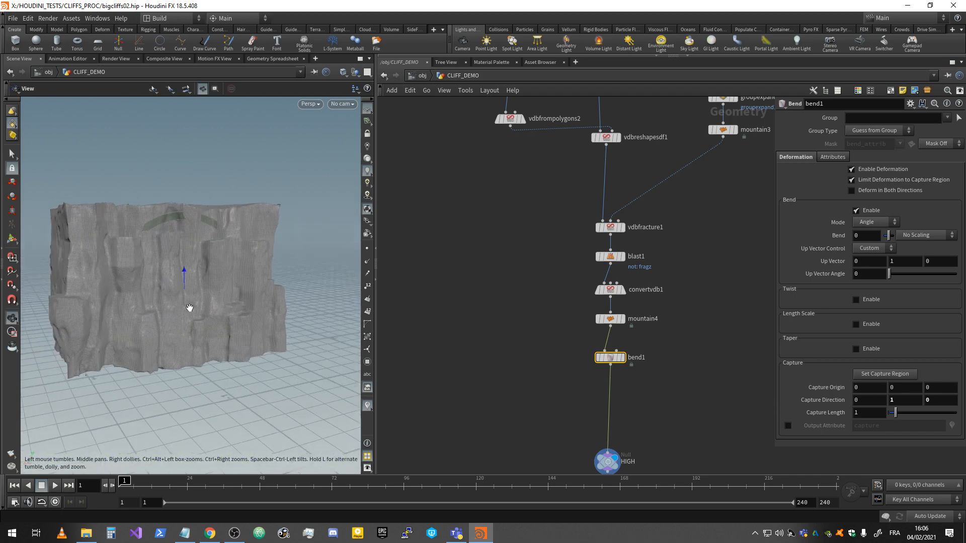
{"action": "middle_click_drag", "start_coordinate": [190, 308], "coordinate": [234, 310]}
{"action": "key", "text": "Return"}
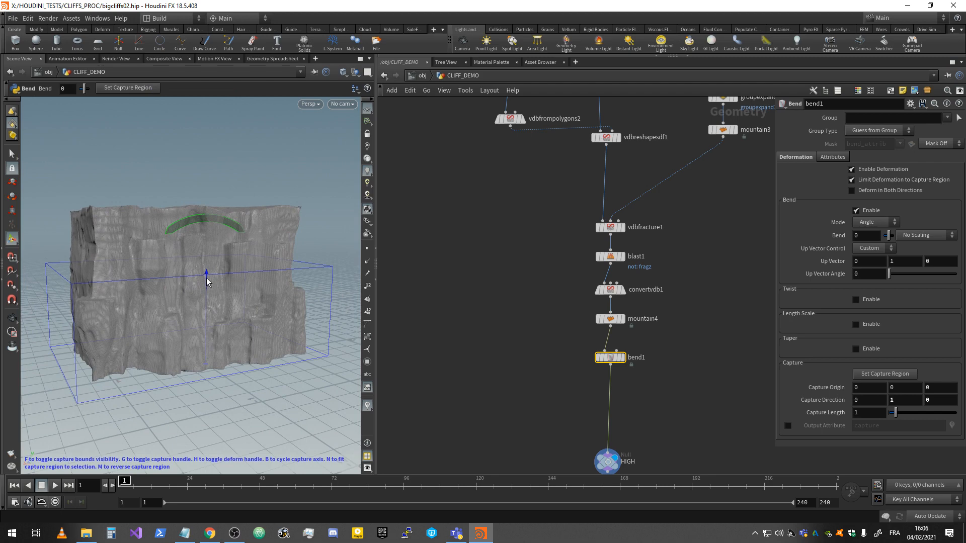
{"action": "left_click_drag", "start_coordinate": [205, 218], "coordinate": [228, 344]}
{"action": "key", "text": "ctrl+z"}
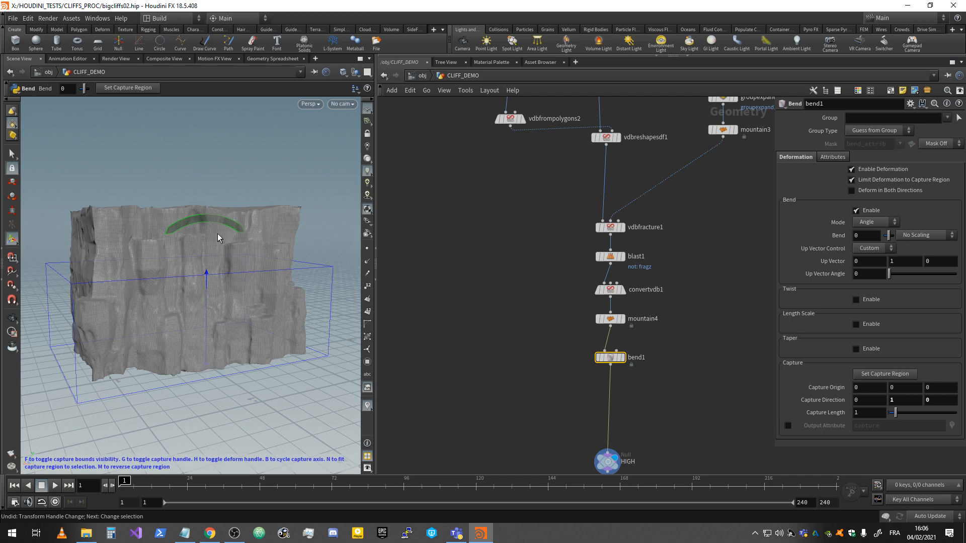
Step: Set bend1's Capture Length to the expression bbox(0,D_YMAX) so the capture region follows the cliff's height
{"action": "left_click", "coordinate": [865, 411]}
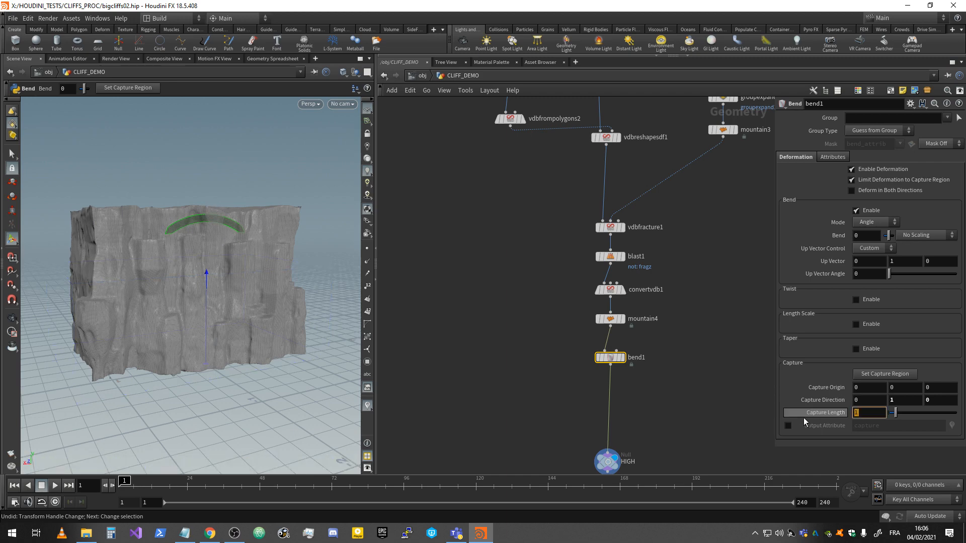
{"action": "type", "text": "bbox((0"}
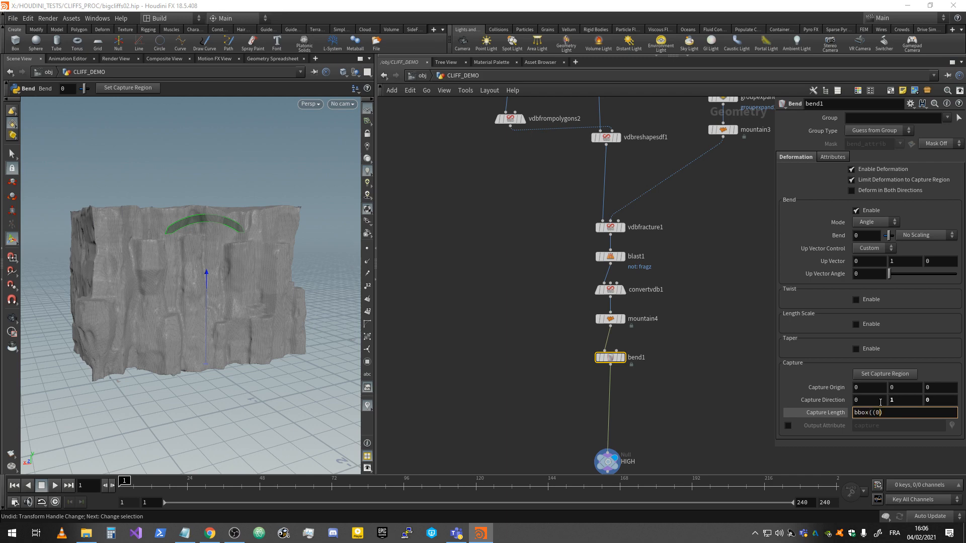
{"action": "key", "text": "BackSpace"}
{"action": "key", "text": "Return"}
{"action": "key", "text": "BackSpace"}
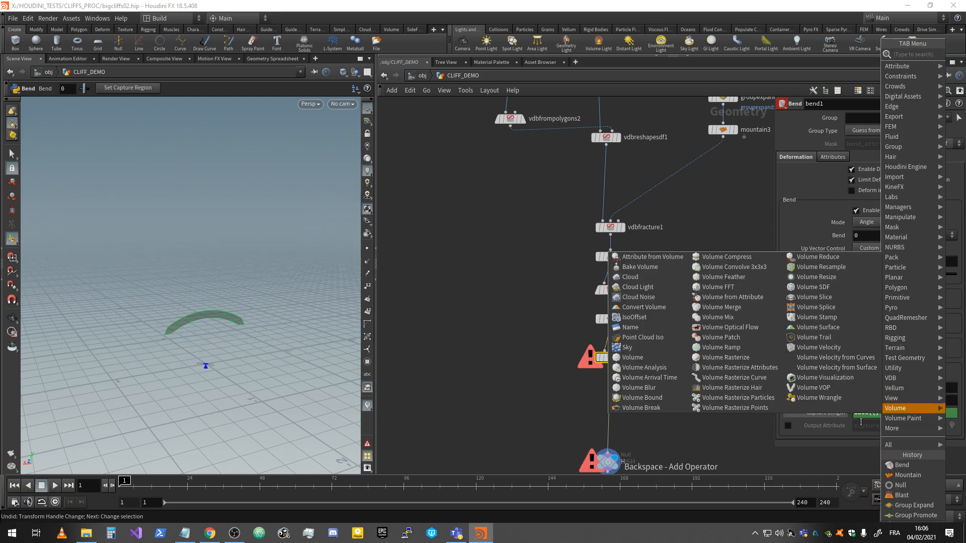
{"action": "left_click", "coordinate": [875, 419]}
{"action": "left_click", "coordinate": [876, 415]}
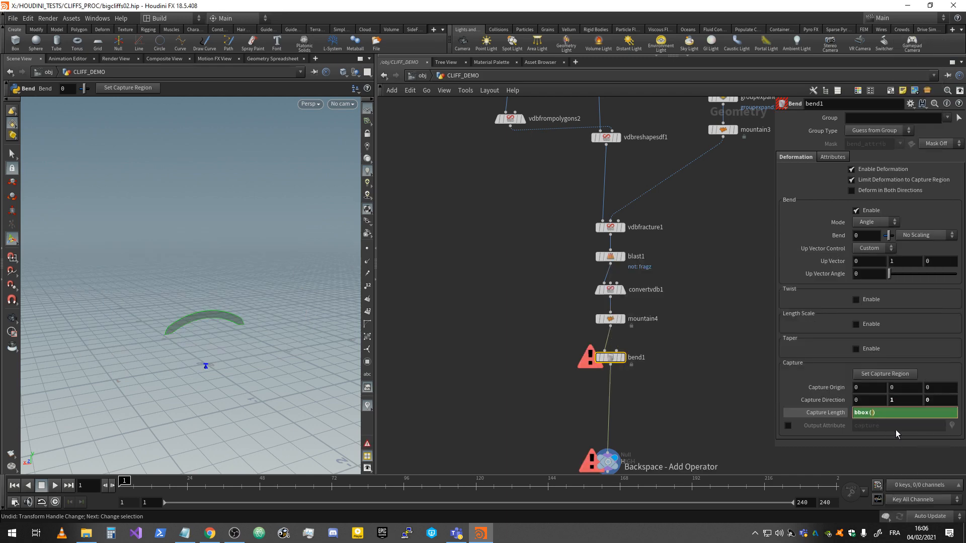
{"action": "type", "text": "0,"}
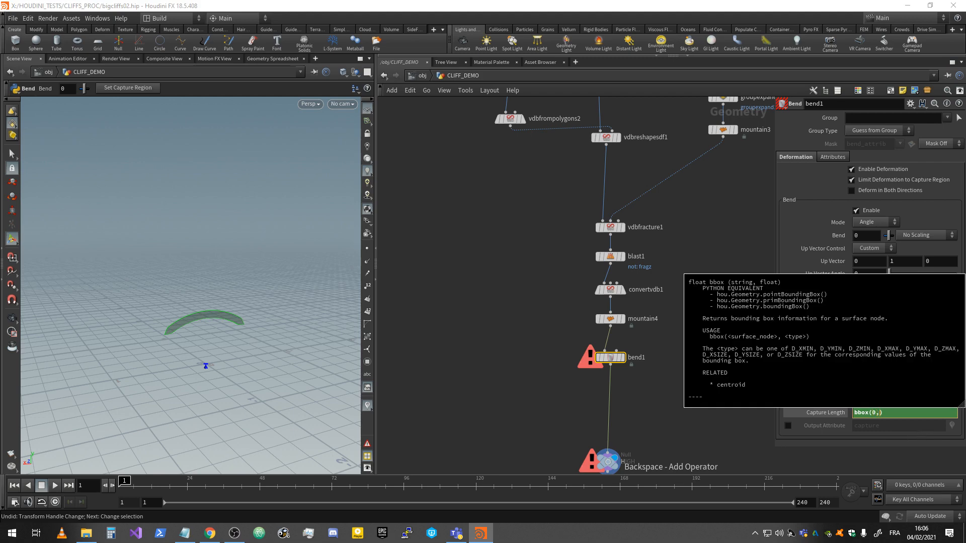
{"action": "type", "text": "D_YMAX"}
{"action": "key", "text": "Return"}
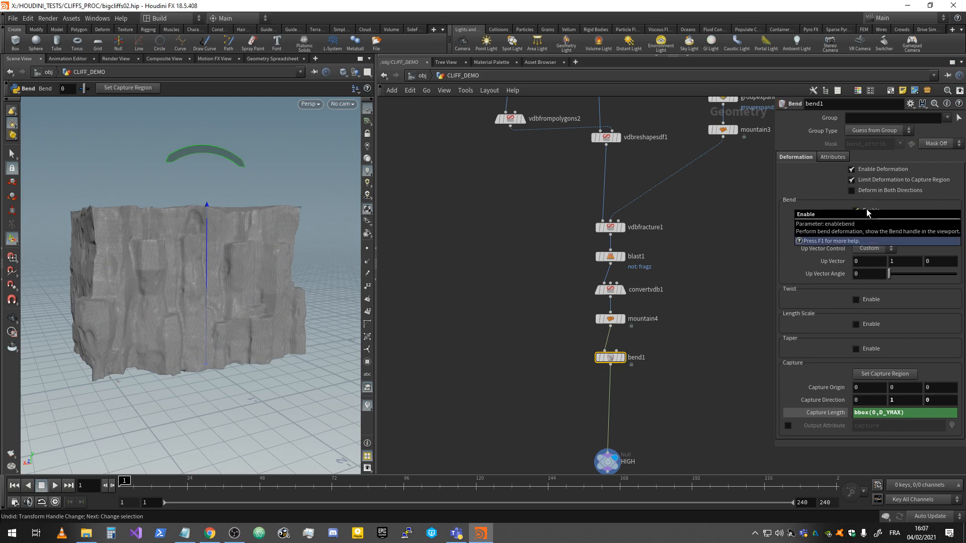
Step: Try a bend of about 57 degrees on the cliff, undo it, and disable bend1's Bend deformation
{"action": "left_click_drag", "start_coordinate": [201, 154], "coordinate": [375, 212]}
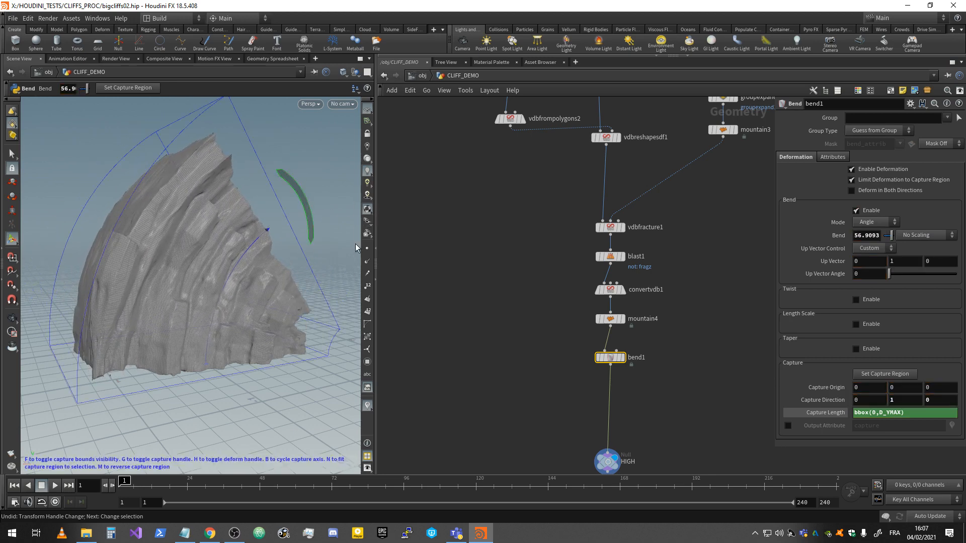
{"action": "key", "text": "ctrl+z"}
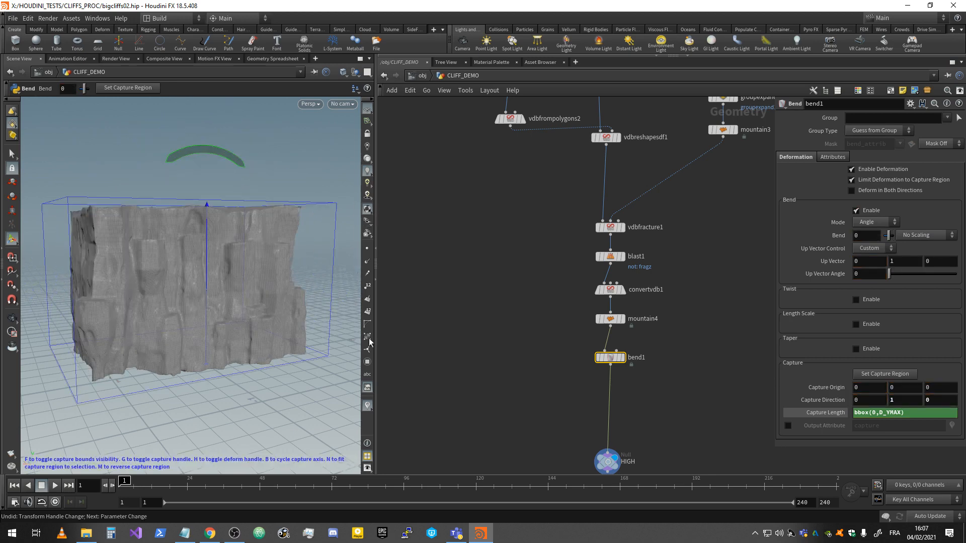
{"action": "left_click", "coordinate": [874, 211]}
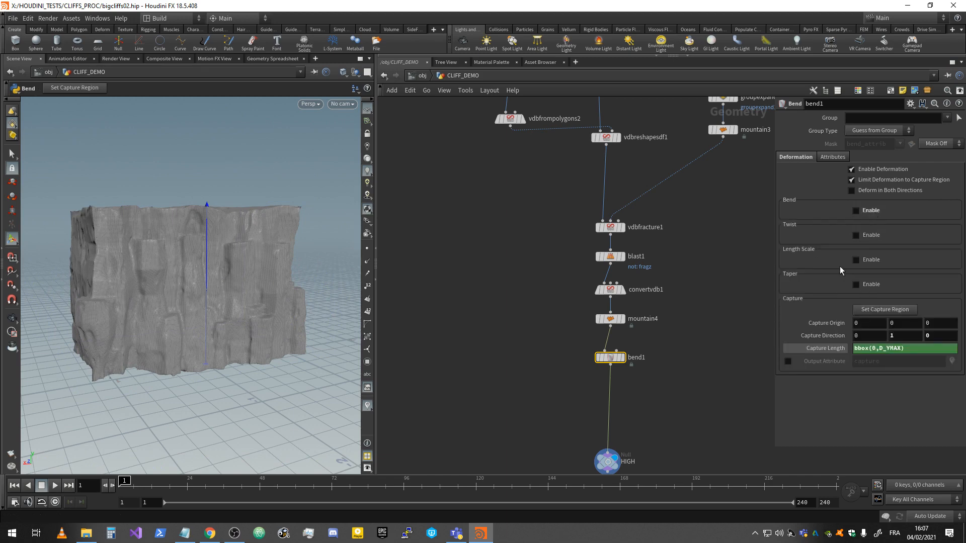
Step: Try a Twist of -28 on the cliff, and switch the Twist deformation off again
{"action": "left_click", "coordinate": [857, 236]}
{"action": "left_click_drag", "start_coordinate": [899, 249], "coordinate": [846, 247]}
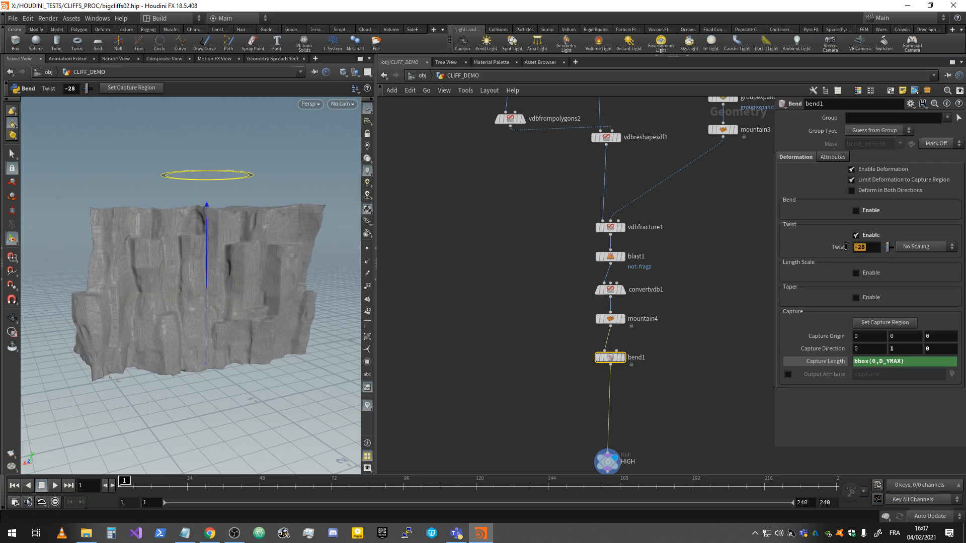
{"action": "left_click", "coordinate": [857, 235]}
Step: Enable bend1's Taper deformation and set the Taper value to 1.2 to widen the cliff's top
{"action": "left_click", "coordinate": [857, 285]}
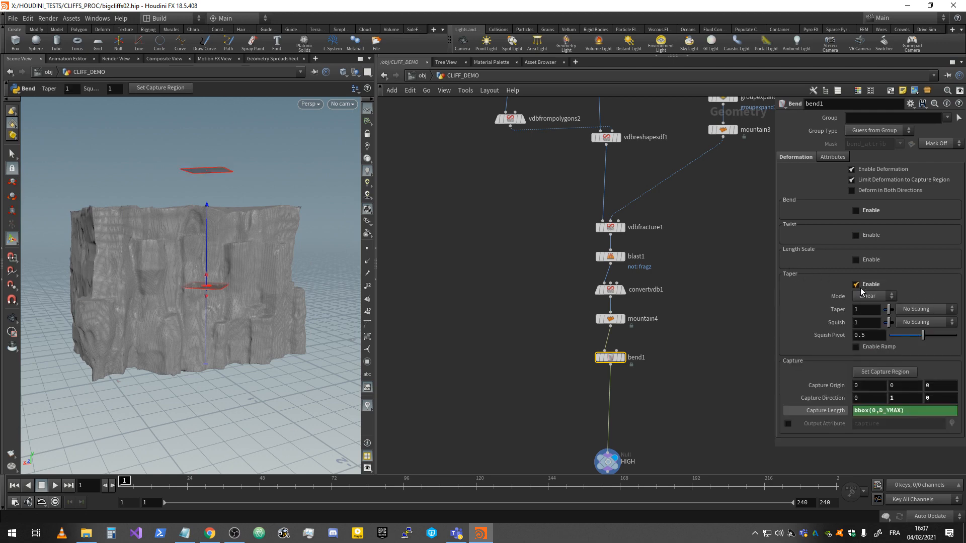
{"action": "left_click_drag", "start_coordinate": [889, 312], "coordinate": [891, 310]}
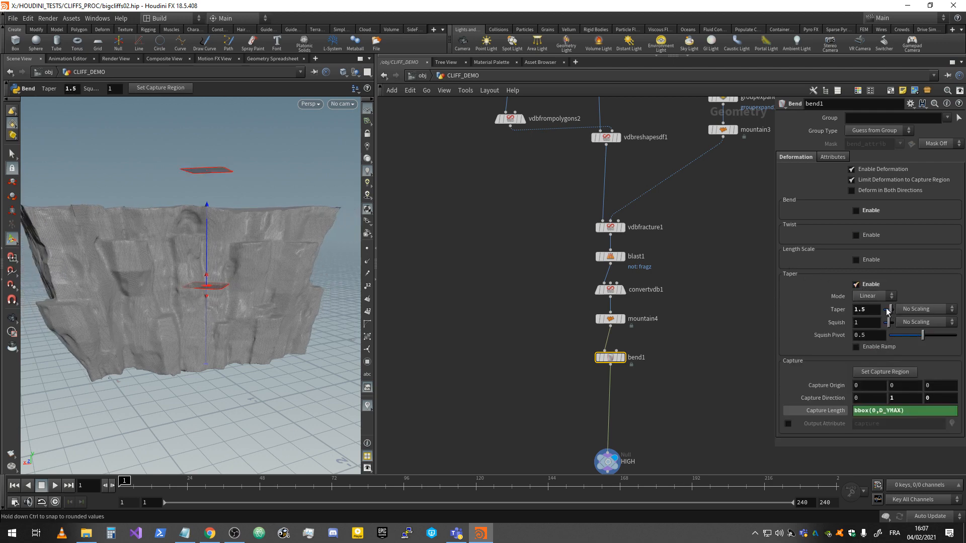
{"action": "key", "text": "Escape"}
{"action": "left_click_drag", "start_coordinate": [209, 306], "coordinate": [317, 302]}
{"action": "left_click", "coordinate": [869, 309]}
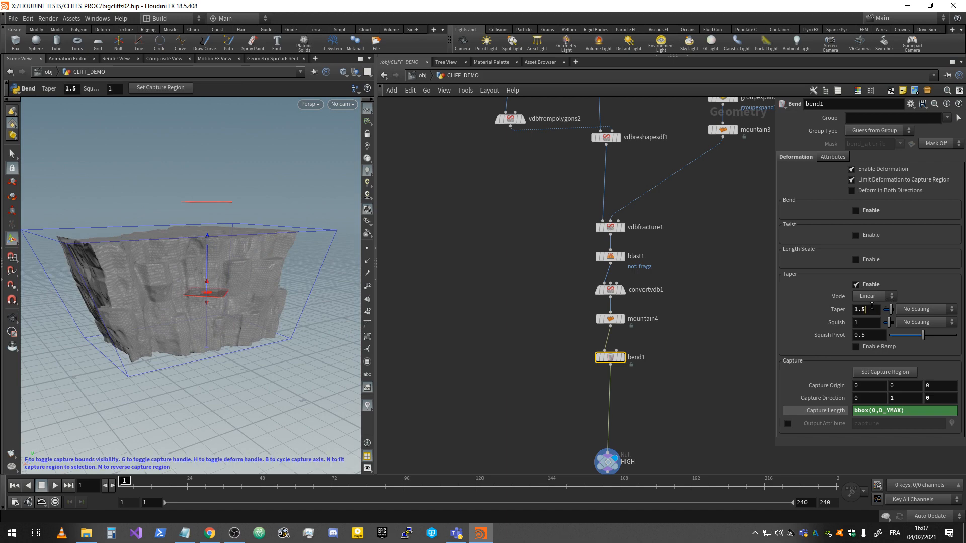
{"action": "key", "text": "BackSpace"}
{"action": "key", "text": "BackSpace"}
{"action": "key", "text": "Return"}
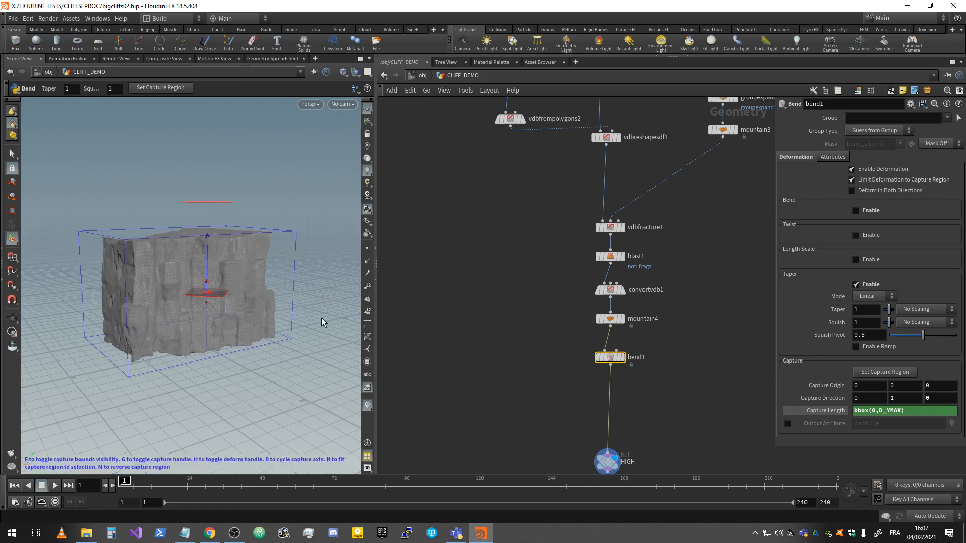
{"action": "type", "text": ".2"}
{"action": "key", "text": "Return"}
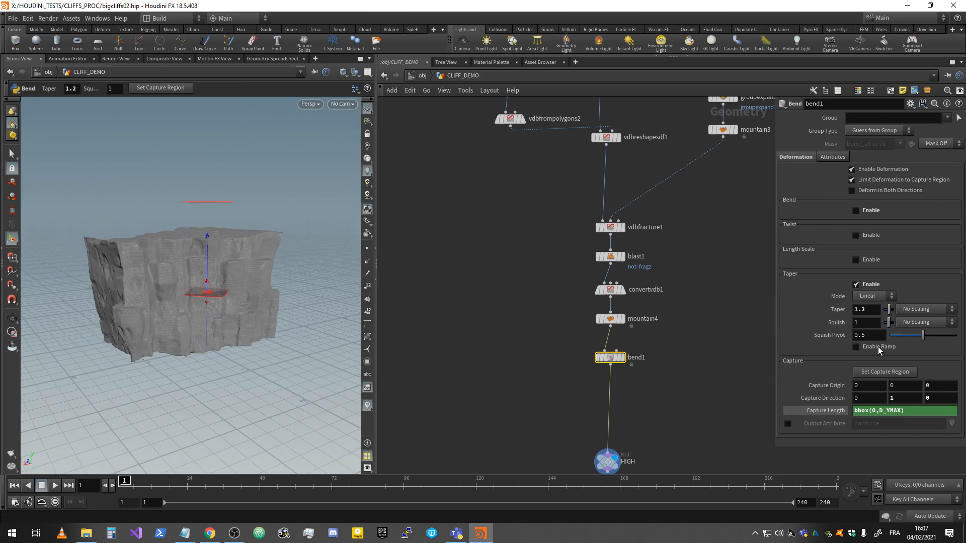
Step: Set bend1's Squish to 1.3 and its Squish Pivot to 0.01 to flare the cliff's base
{"action": "left_click_drag", "start_coordinate": [890, 323], "coordinate": [850, 343]}
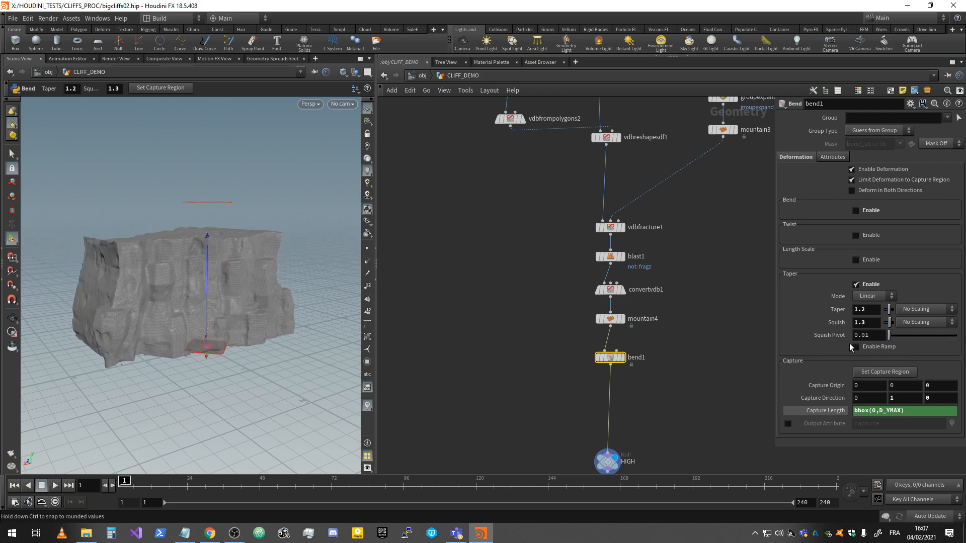
{"action": "key", "text": "Escape"}
{"action": "left_click_drag", "start_coordinate": [274, 336], "coordinate": [224, 323]}
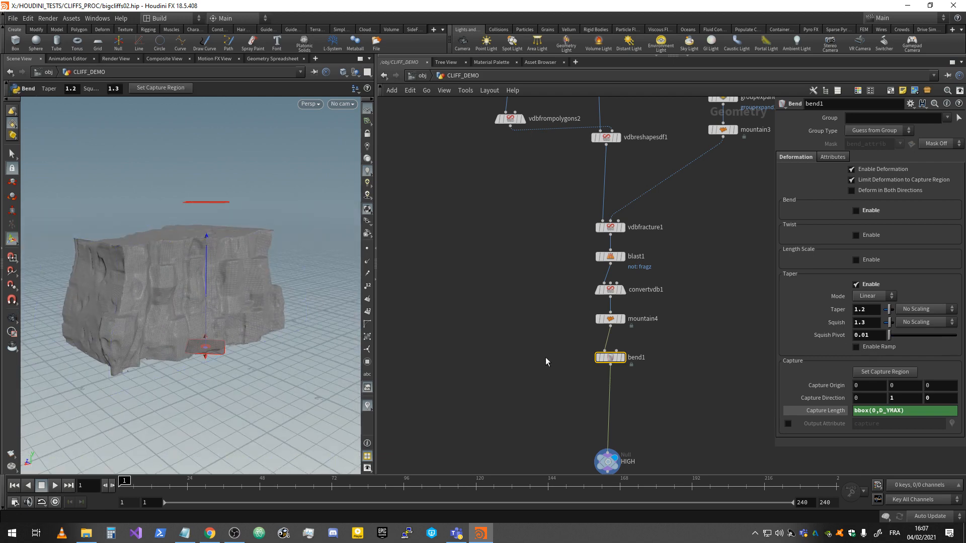
Step: Move the node chain from vdbfracture1 down to HIGH closer beneath vdbreshapesdf1, and save the scene
{"action": "middle_click_drag", "start_coordinate": [682, 364], "coordinate": [642, 269]}
{"action": "left_click_drag", "start_coordinate": [570, 262], "coordinate": [570, 251]}
{"action": "scroll", "coordinate": [647, 268], "scroll_direction": "down", "scroll_amount": 5}
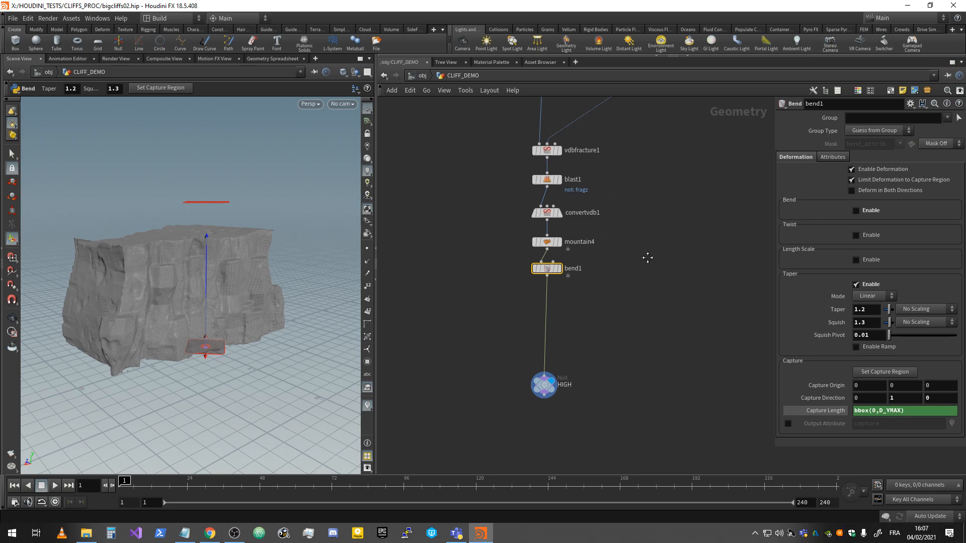
{"action": "left_click_drag", "start_coordinate": [590, 436], "coordinate": [447, 274]}
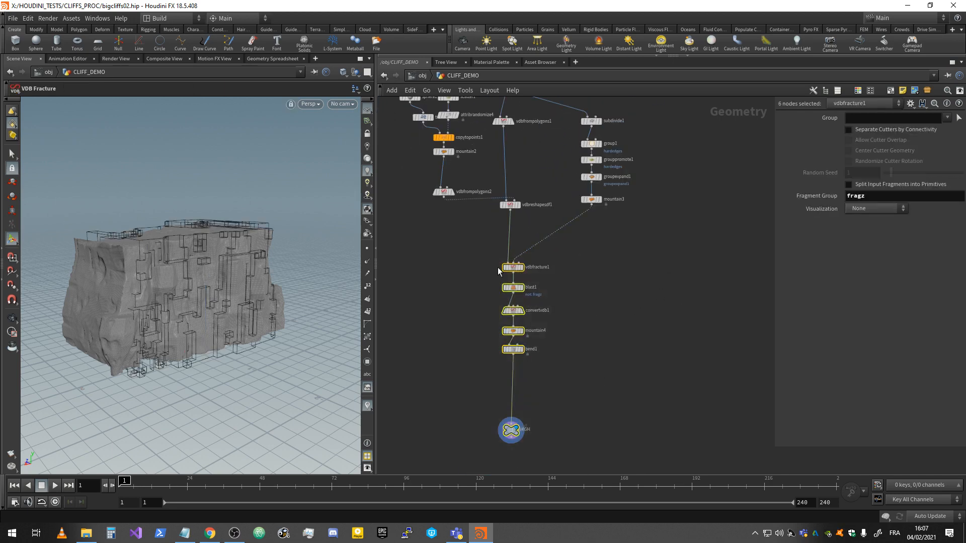
{"action": "left_click_drag", "start_coordinate": [513, 267], "coordinate": [509, 235]}
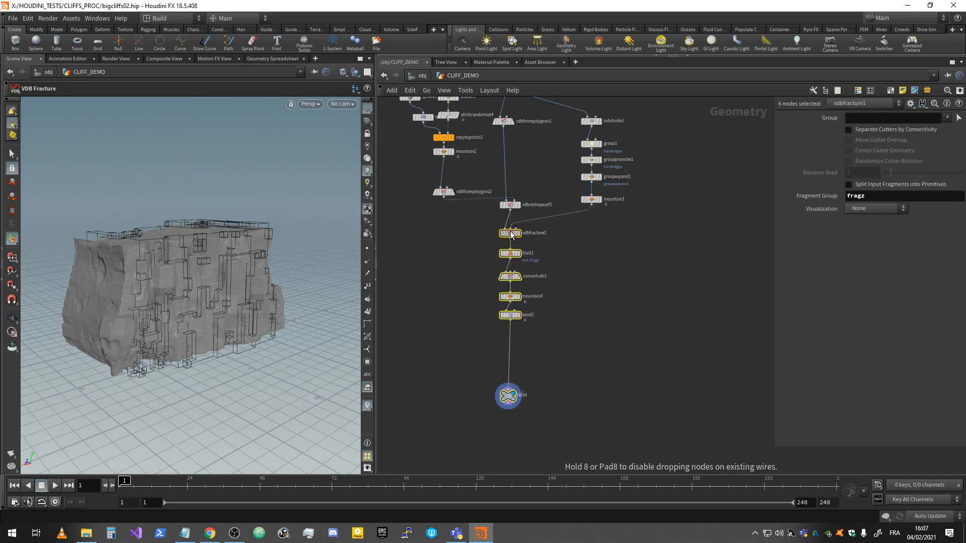
{"action": "left_click", "coordinate": [594, 264]}
{"action": "key", "text": "ctrl+s"}
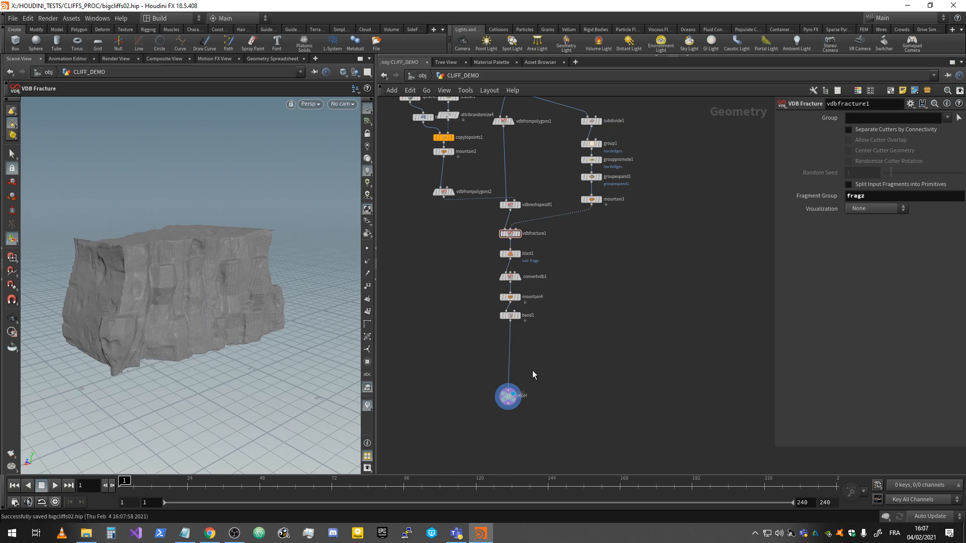
Step: Check the HIGH node's geometry information for its point and polygon counts, and inspect the cliff in the viewport
{"action": "scroll", "coordinate": [508, 357], "scroll_direction": "up", "scroll_amount": 4}
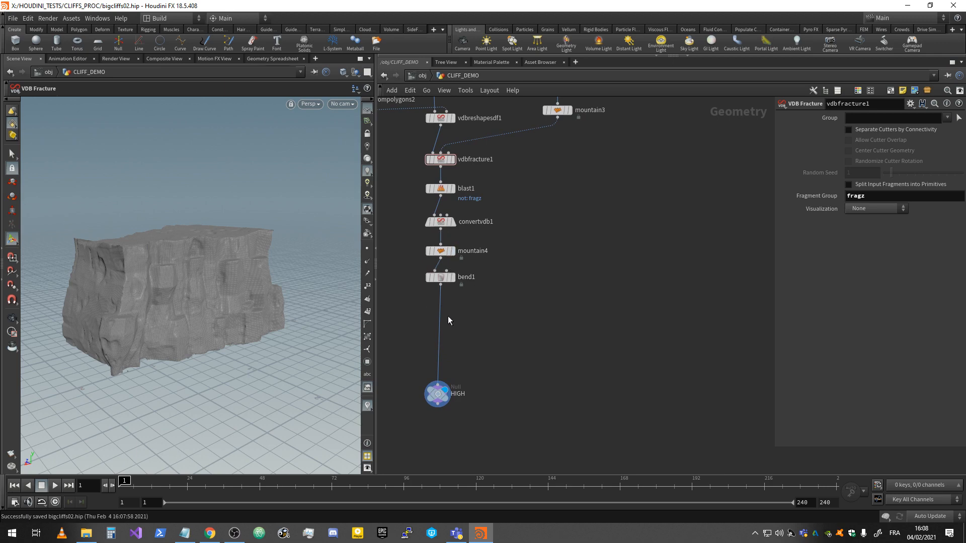
{"action": "scroll", "coordinate": [440, 396], "scroll_direction": "up", "scroll_amount": 3}
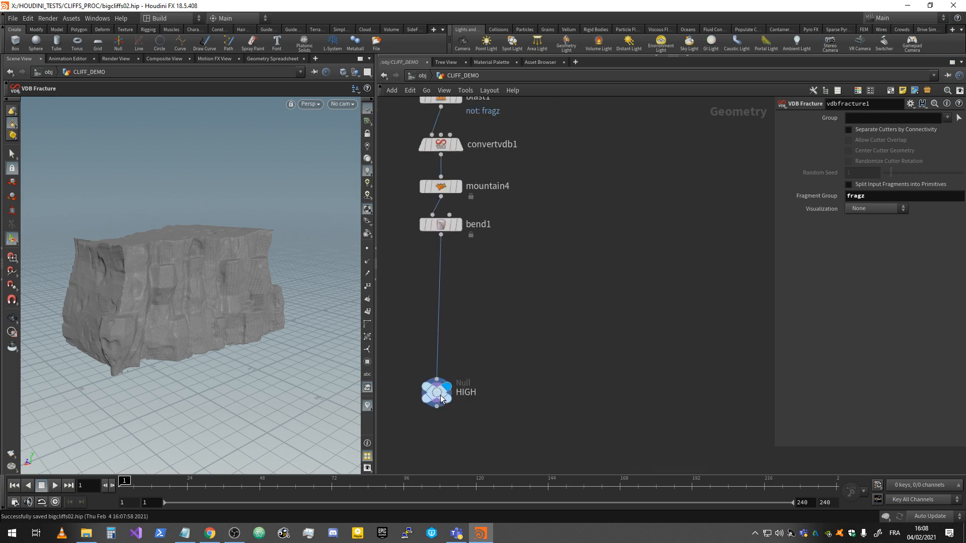
{"action": "left_click", "coordinate": [436, 393]}
{"action": "left_click", "coordinate": [403, 391]}
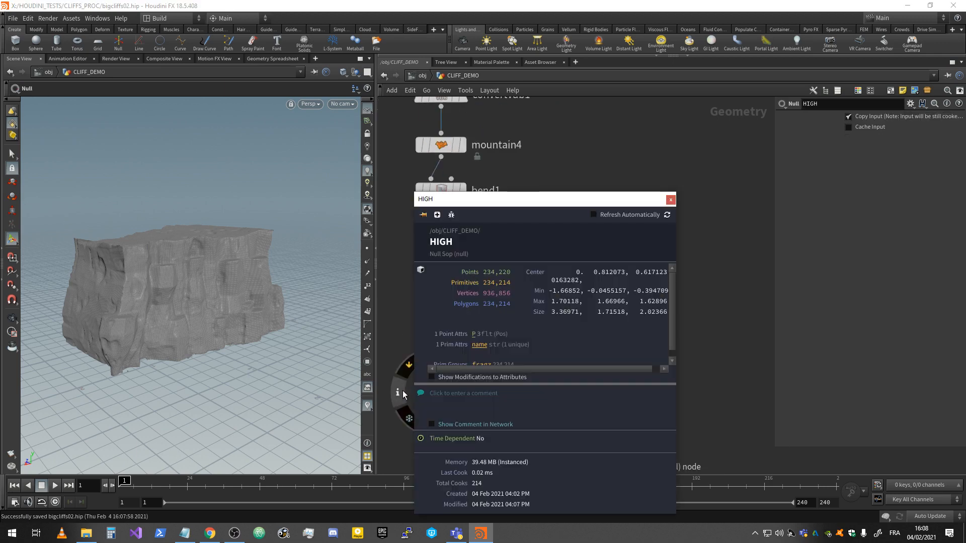
{"action": "left_click", "coordinate": [672, 200]}
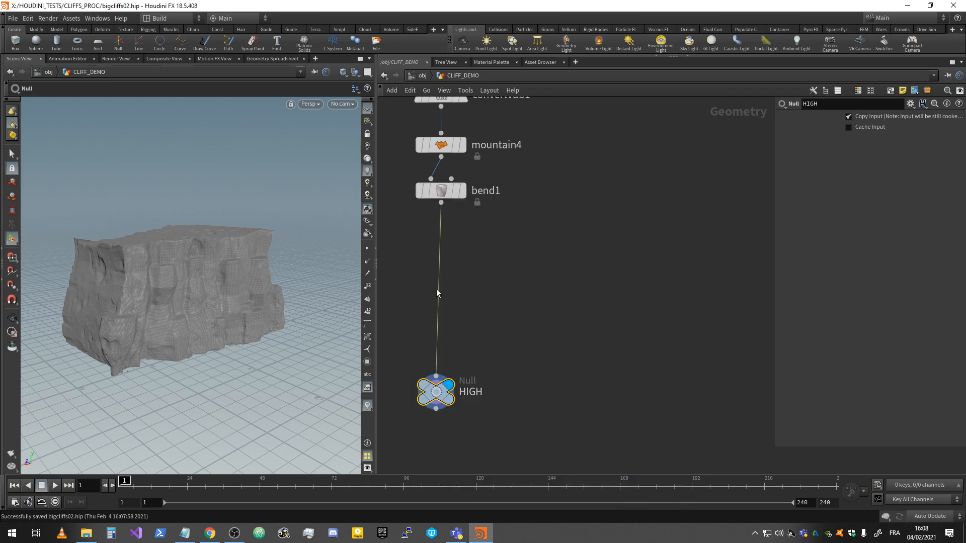
{"action": "key", "text": "Escape"}
{"action": "left_click_drag", "start_coordinate": [201, 285], "coordinate": [270, 296]}
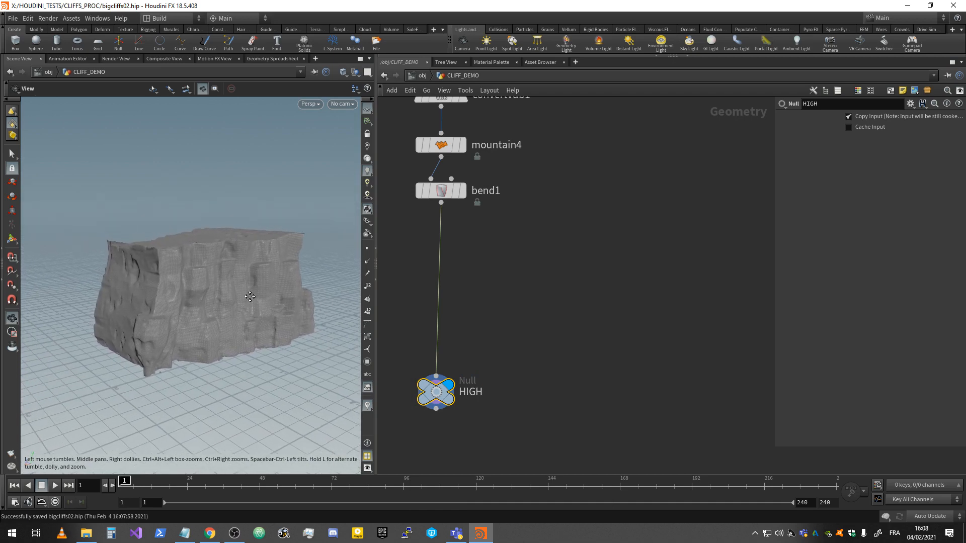
{"action": "key", "text": "Return"}
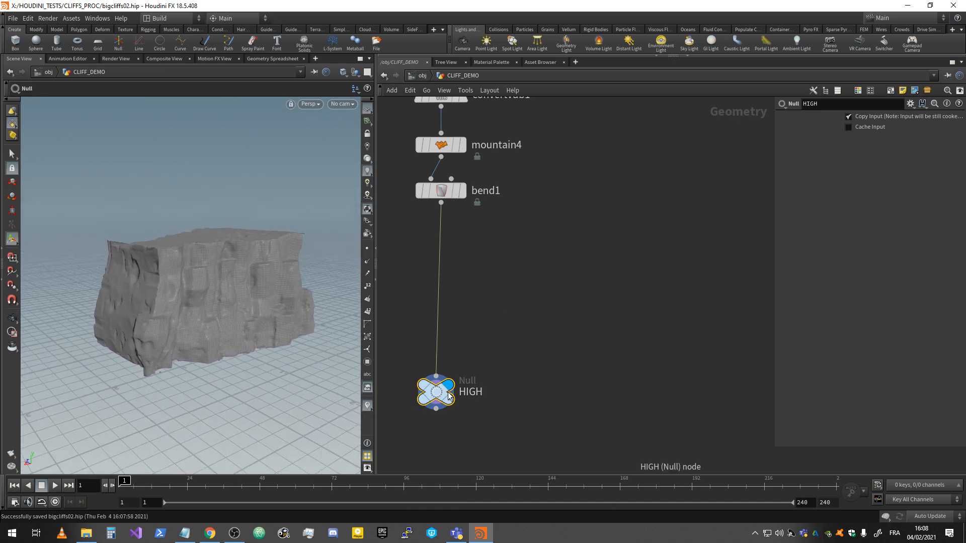
Step: Align the HIGH null directly beneath bend1 and inspect the cliff from its side
{"action": "left_click_drag", "start_coordinate": [437, 395], "coordinate": [442, 396]}
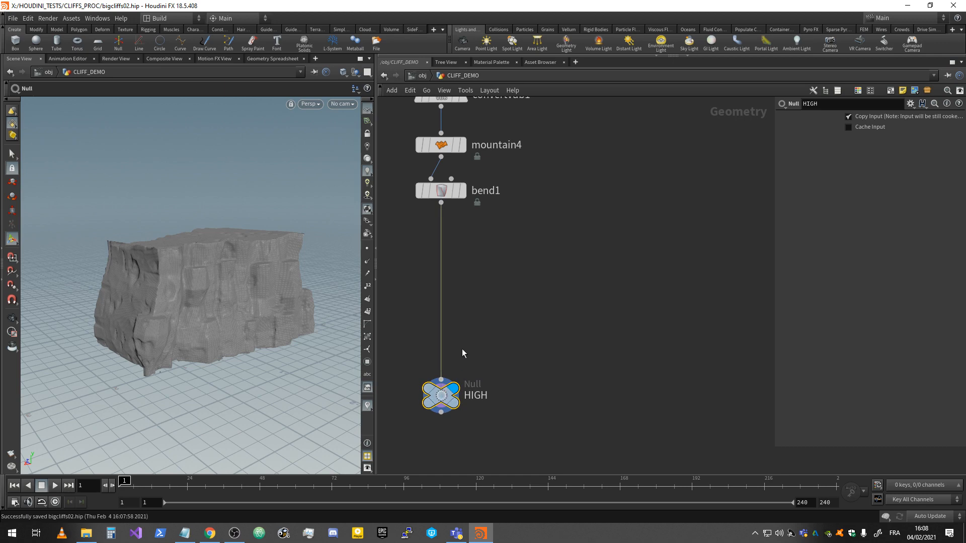
{"action": "scroll", "coordinate": [460, 326], "scroll_direction": "down", "scroll_amount": 1}
{"action": "middle_click_drag", "start_coordinate": [496, 264], "coordinate": [476, 300]}
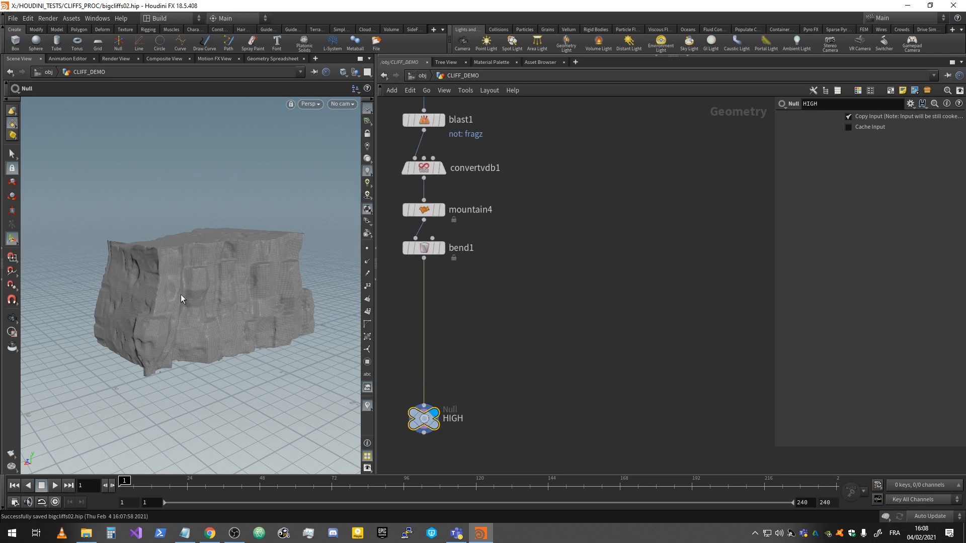
{"action": "left_click_drag", "start_coordinate": [168, 283], "coordinate": [215, 287], "text": "alt"}
{"action": "left_click_drag", "start_coordinate": [123, 296], "coordinate": [208, 289], "text": "alt"}
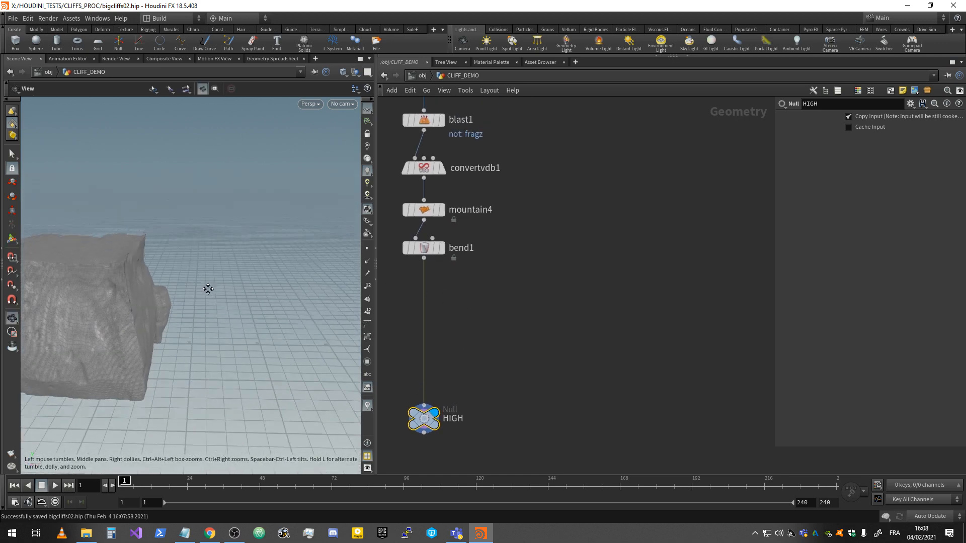
Step: Examine the HIGH cliff's silhouette and rock faces from several sides in the viewport
{"action": "key", "text": "space+g"}
{"action": "middle_click_drag", "start_coordinate": [208, 289], "coordinate": [204, 238]}
{"action": "left_click_drag", "start_coordinate": [151, 291], "coordinate": [271, 229]}
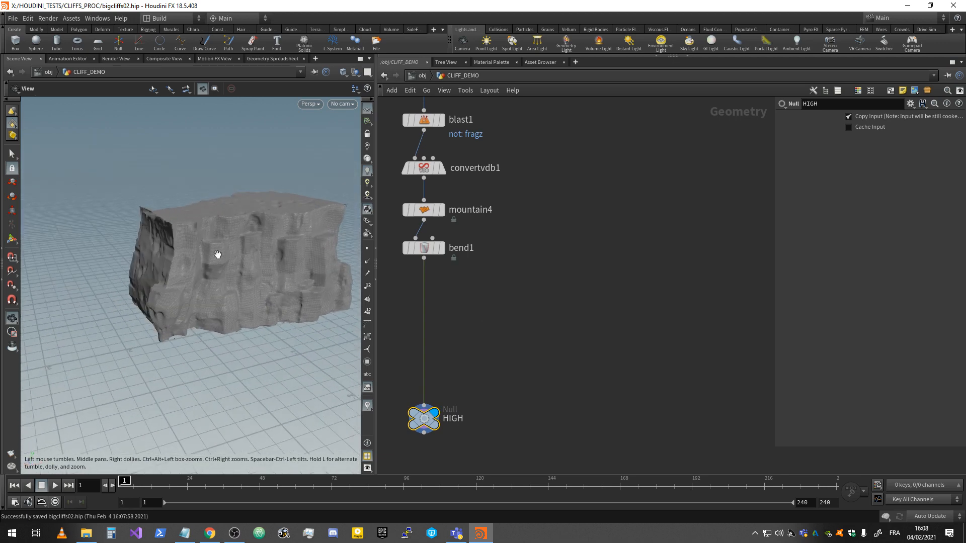
{"action": "left_click_drag", "start_coordinate": [218, 254], "coordinate": [114, 212]}
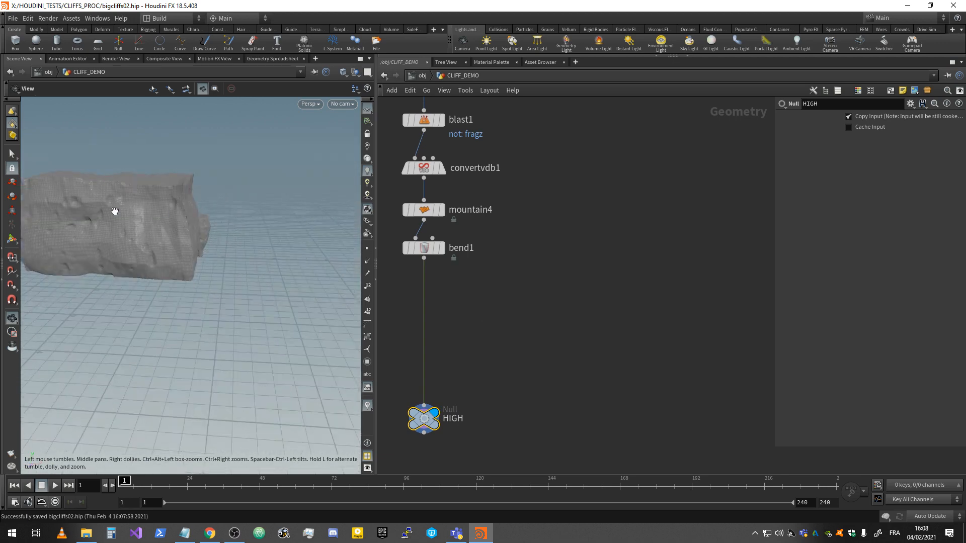
{"action": "left_click_drag", "start_coordinate": [249, 235], "coordinate": [265, 261]}
{"action": "scroll", "coordinate": [456, 306], "scroll_direction": "down", "scroll_amount": 3}
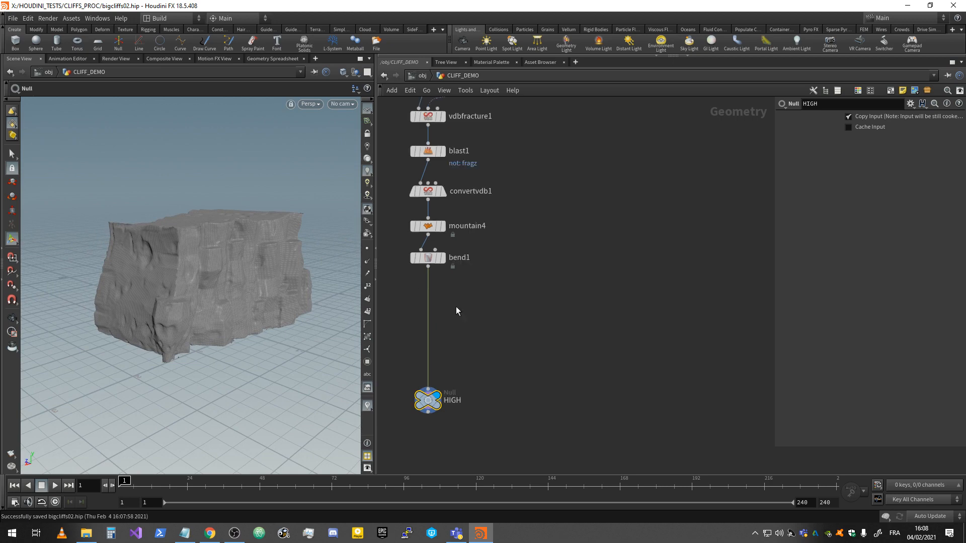
{"action": "scroll", "coordinate": [464, 286], "scroll_direction": "up", "scroll_amount": 2}
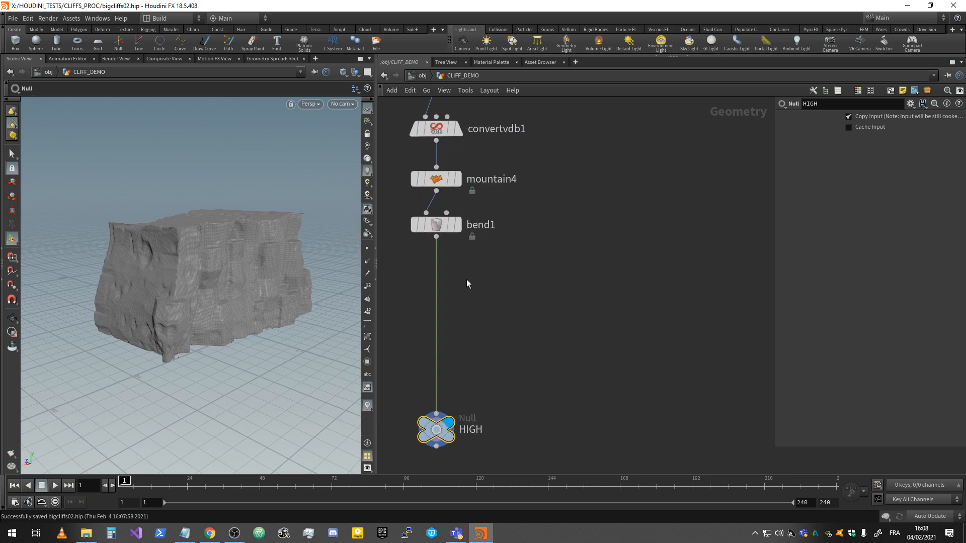
{"action": "scroll", "coordinate": [468, 280], "scroll_direction": "down", "scroll_amount": 1}
{"action": "middle_click_drag", "start_coordinate": [504, 285], "coordinate": [473, 254]}
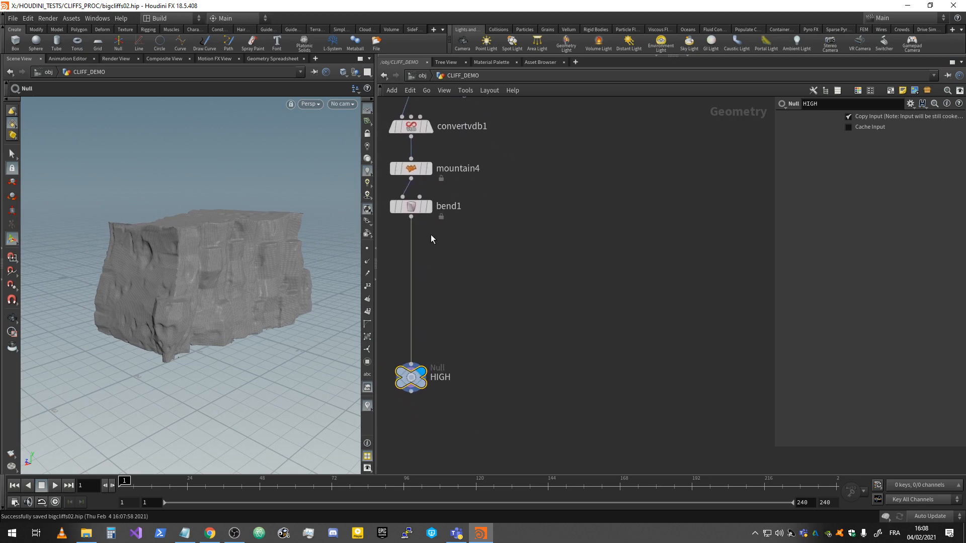
{"action": "key", "text": "Escape"}
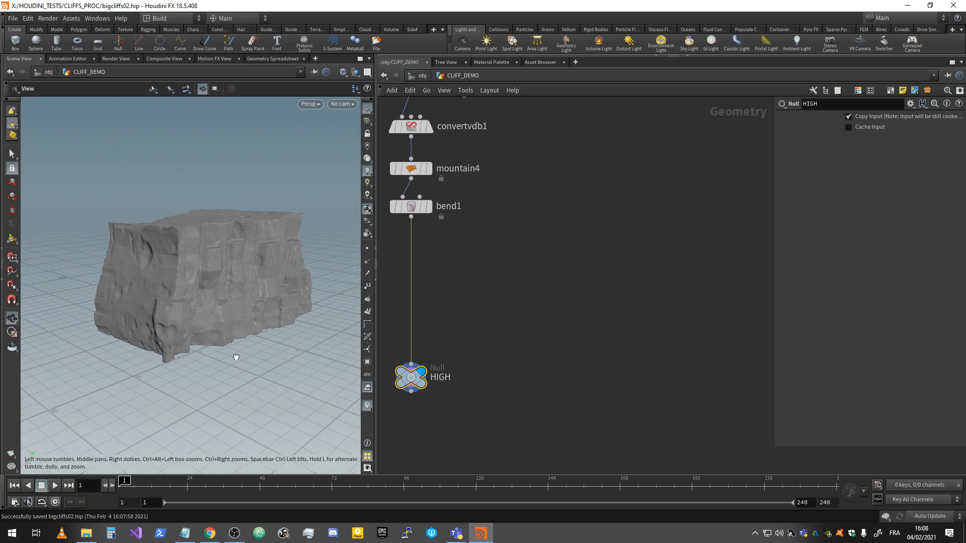
{"action": "left_click_drag", "start_coordinate": [309, 303], "coordinate": [168, 297]}
{"action": "left_click_drag", "start_coordinate": [282, 330], "coordinate": [171, 254]}
{"action": "left_click_drag", "start_coordinate": [291, 331], "coordinate": [263, 326]}
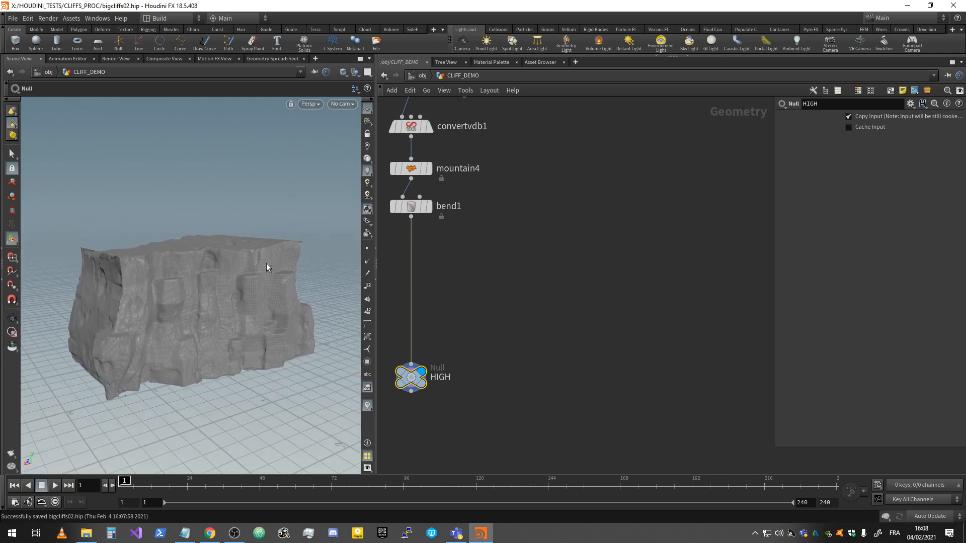
Step: Add a PolyReduce node beside the chain, feed it from bend1 and display its result
{"action": "scroll", "coordinate": [479, 239], "scroll_direction": "down", "scroll_amount": 1}
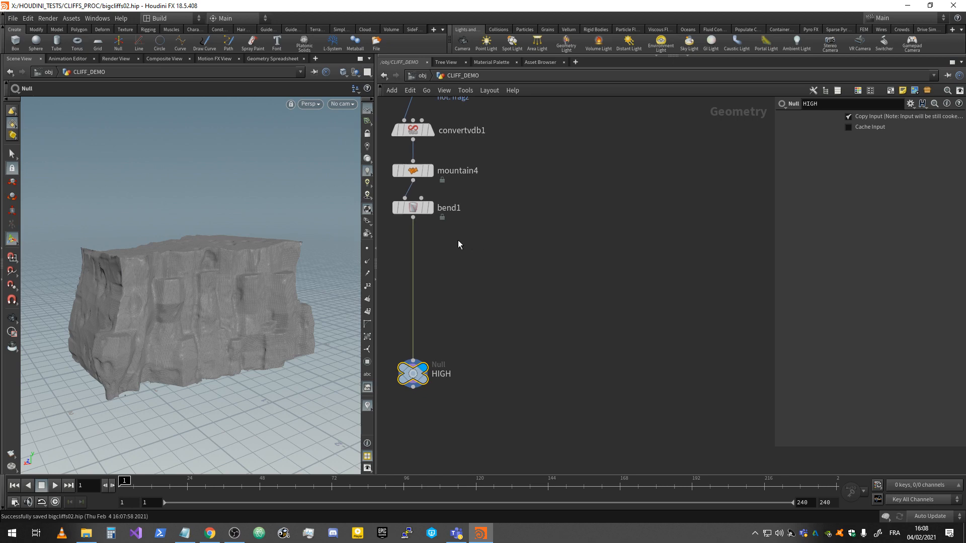
{"action": "key", "text": "Tab"}
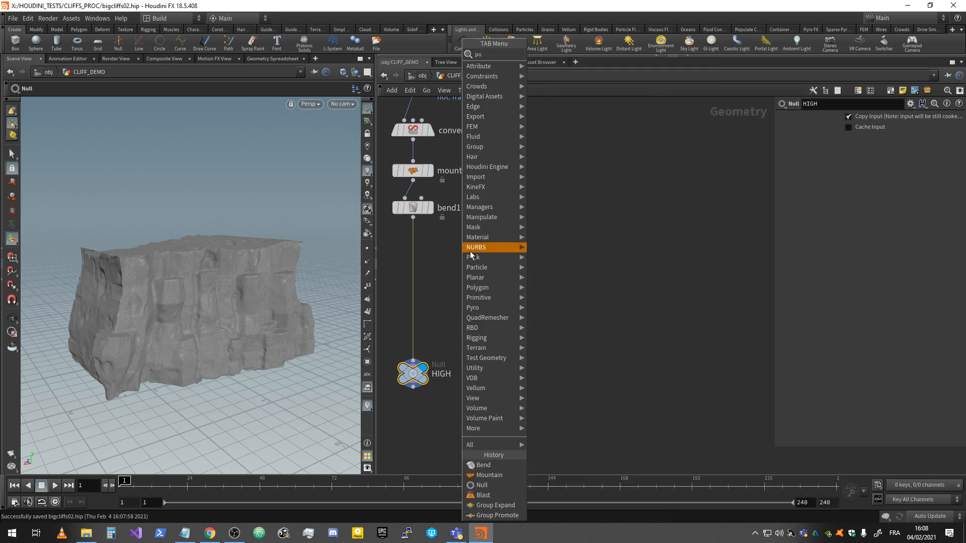
{"action": "type", "text": "pol"}
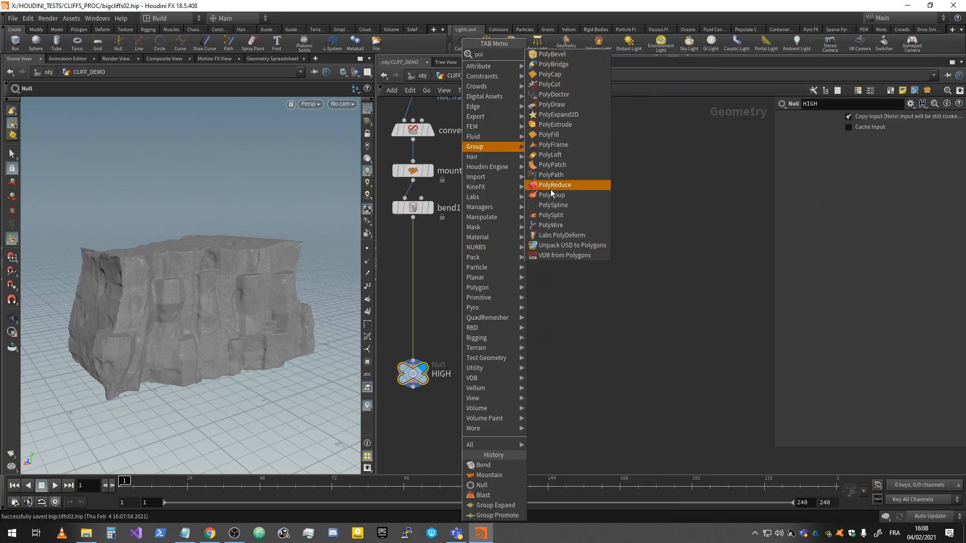
{"action": "left_click", "coordinate": [565, 186]}
{"action": "left_click", "coordinate": [542, 248]}
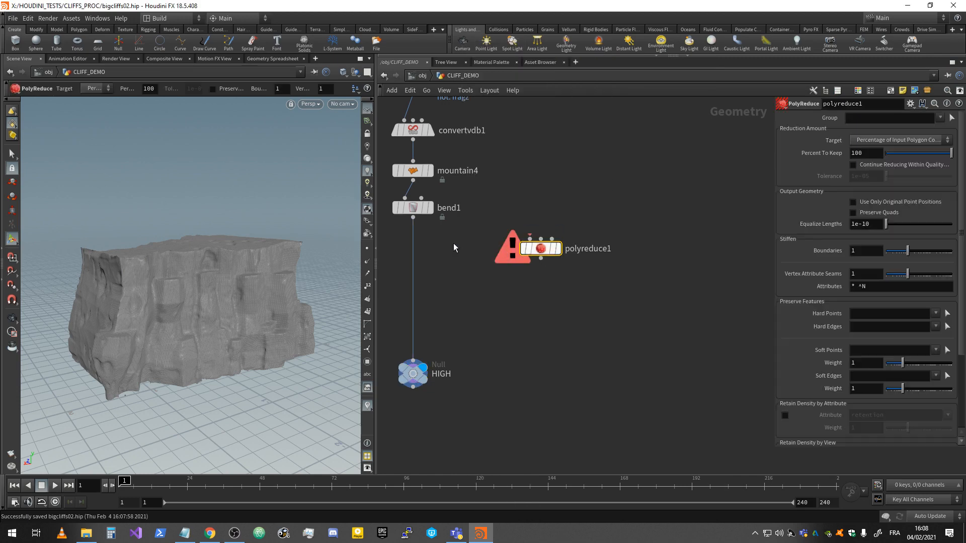
{"action": "left_click_drag", "start_coordinate": [416, 221], "coordinate": [510, 251]}
{"action": "left_click", "coordinate": [568, 255]}
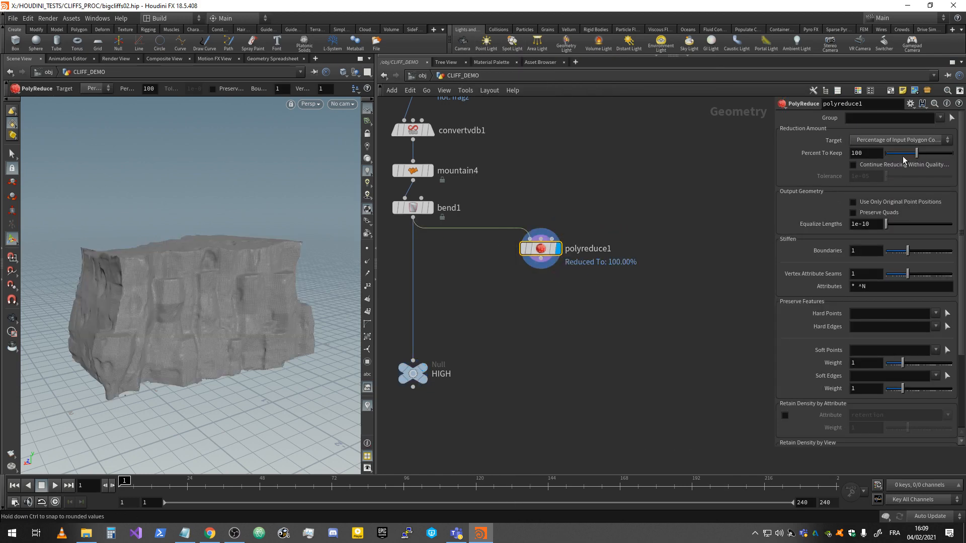
Step: Try polyreduce1 with Percent To Keep at 10 and at 2, inspect the reduced mesh, and delete the node
{"action": "left_click_drag", "start_coordinate": [903, 157], "coordinate": [901, 158]}
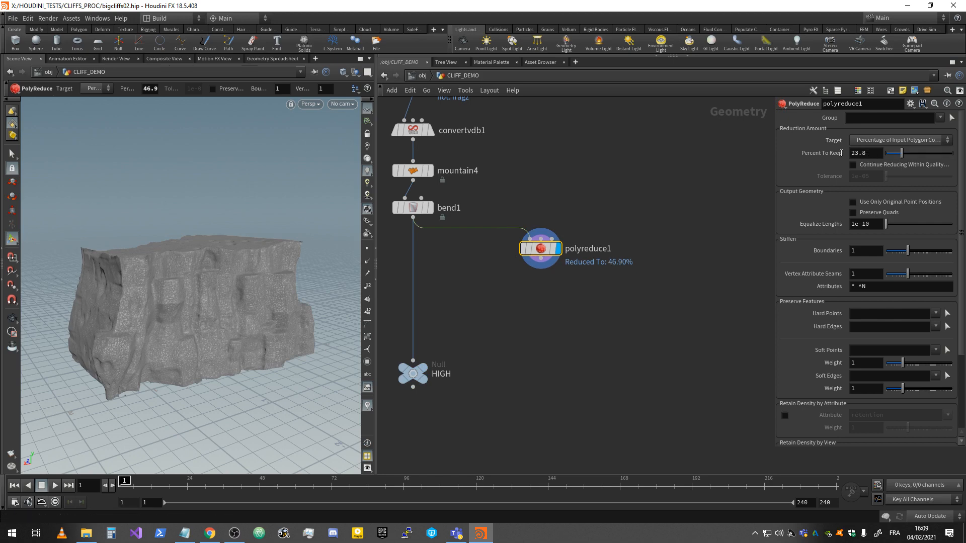
{"action": "key", "text": "Return"}
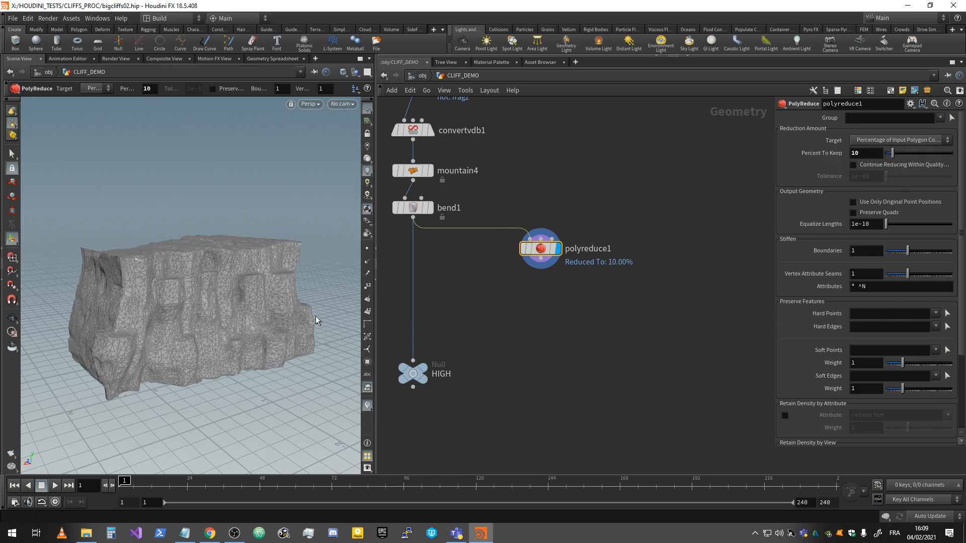
{"action": "key", "text": "Return"}
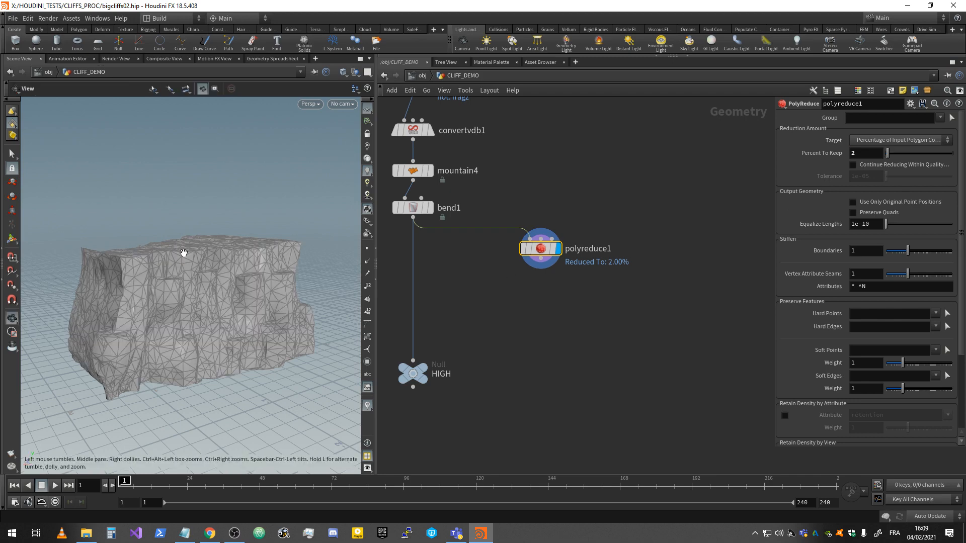
{"action": "left_click_drag", "start_coordinate": [183, 253], "coordinate": [183, 283], "text": "alt"}
{"action": "scroll", "coordinate": [168, 283], "scroll_direction": "up", "scroll_amount": 5}
{"action": "scroll", "coordinate": [176, 288], "scroll_direction": "down", "scroll_amount": 5}
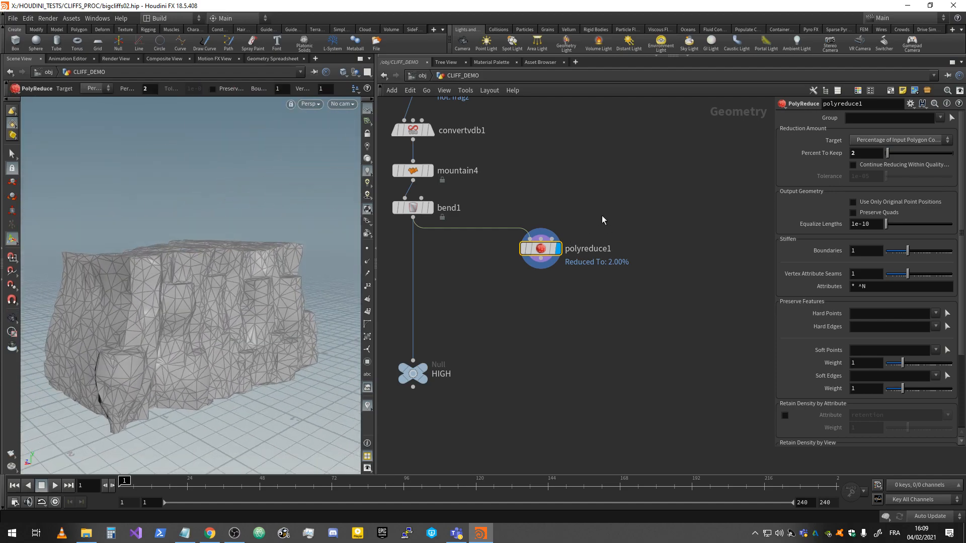
{"action": "key", "text": "Delete"}
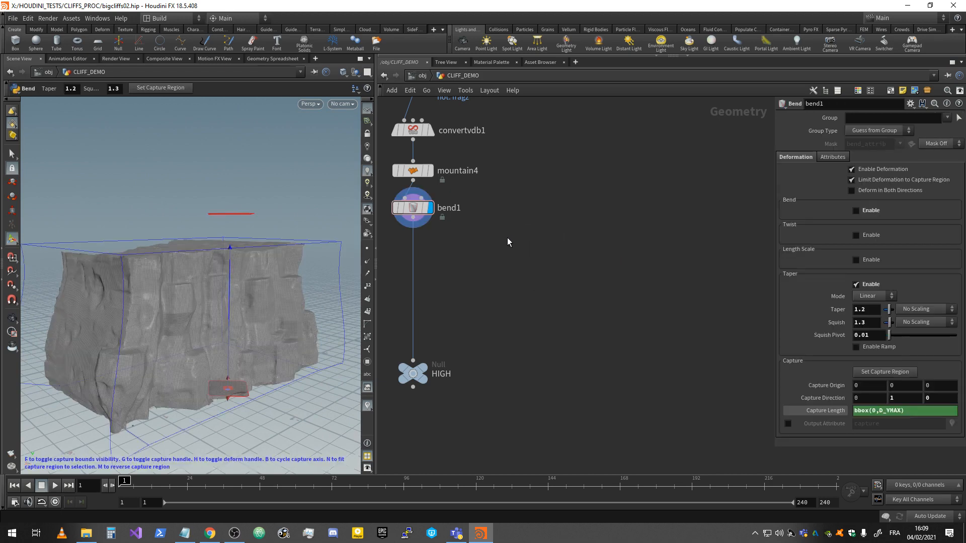
Step: Add a VDB from Polygons node beside bend1, connect bend1's output to it and display it
{"action": "key", "text": "Tab"}
{"action": "type", "text": "vd"}
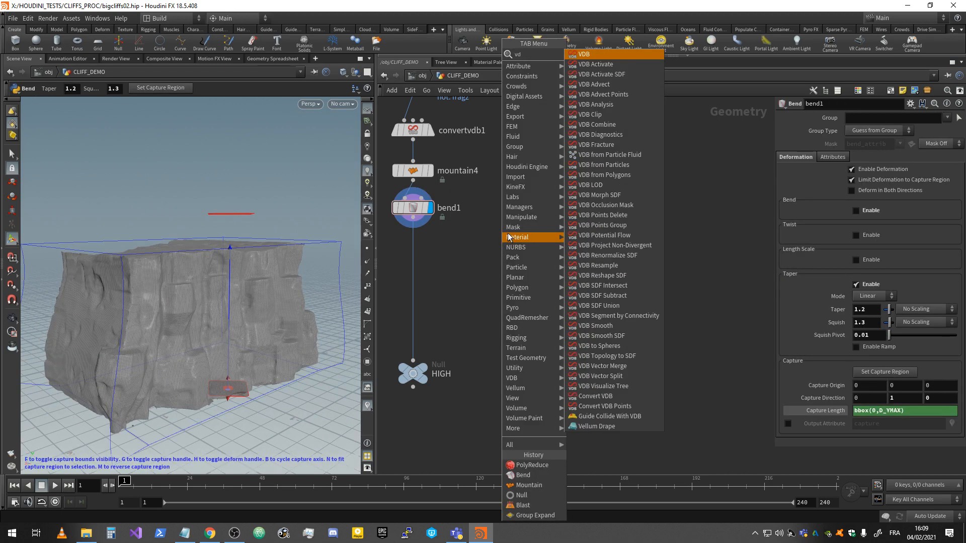
{"action": "type", "text": "b"}
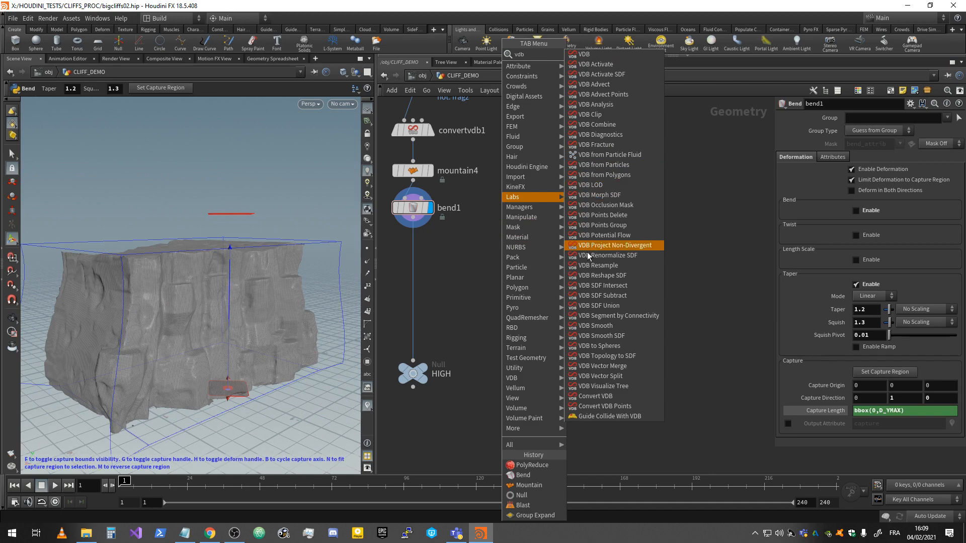
{"action": "left_click", "coordinate": [626, 175]}
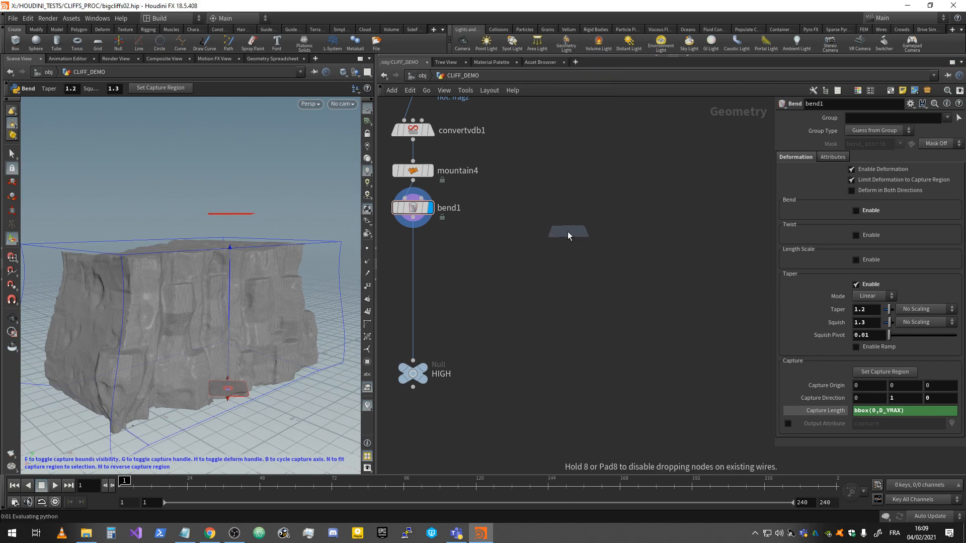
{"action": "left_click", "coordinate": [567, 232]}
{"action": "left_click_drag", "start_coordinate": [413, 220], "coordinate": [479, 221]}
{"action": "left_click_drag", "start_coordinate": [575, 243], "coordinate": [568, 232]}
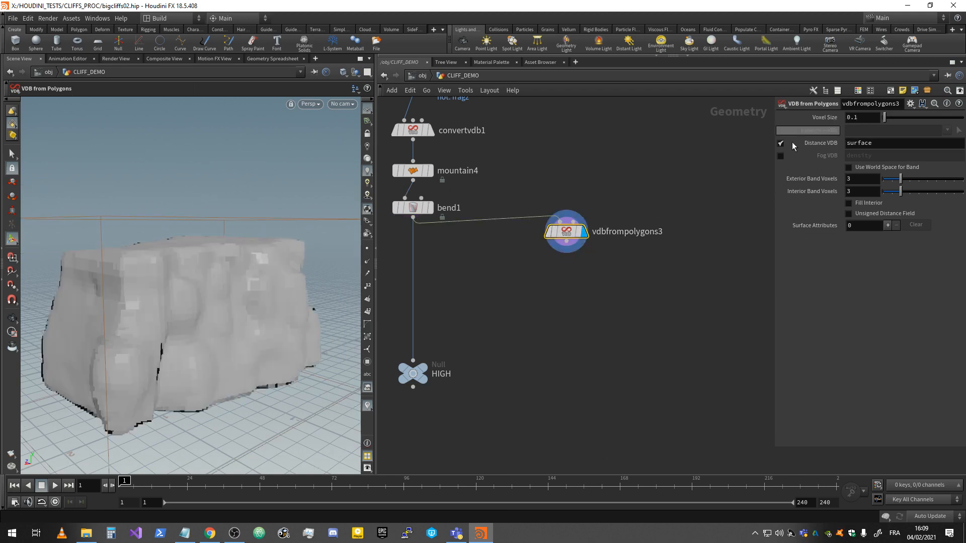
Step: Add a Convert VDB node beneath vdbfrompolygons3, set it to convert to Polygons, connect it and display the result
{"action": "middle_click_drag", "start_coordinate": [527, 272], "coordinate": [526, 265]}
{"action": "scroll", "coordinate": [562, 255], "scroll_direction": "up", "scroll_amount": 1}
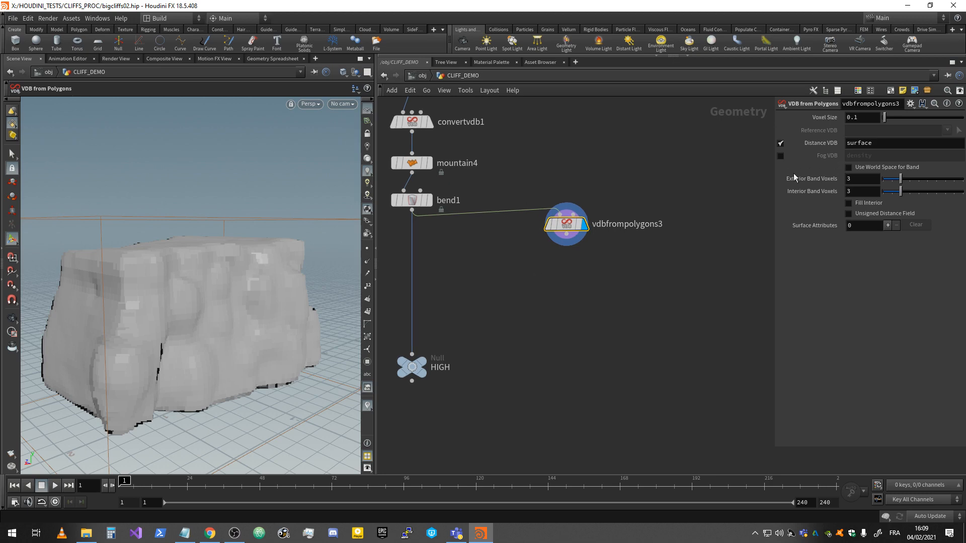
{"action": "scroll", "coordinate": [569, 262], "scroll_direction": "down", "scroll_amount": 1}
{"action": "key", "text": "Tab"}
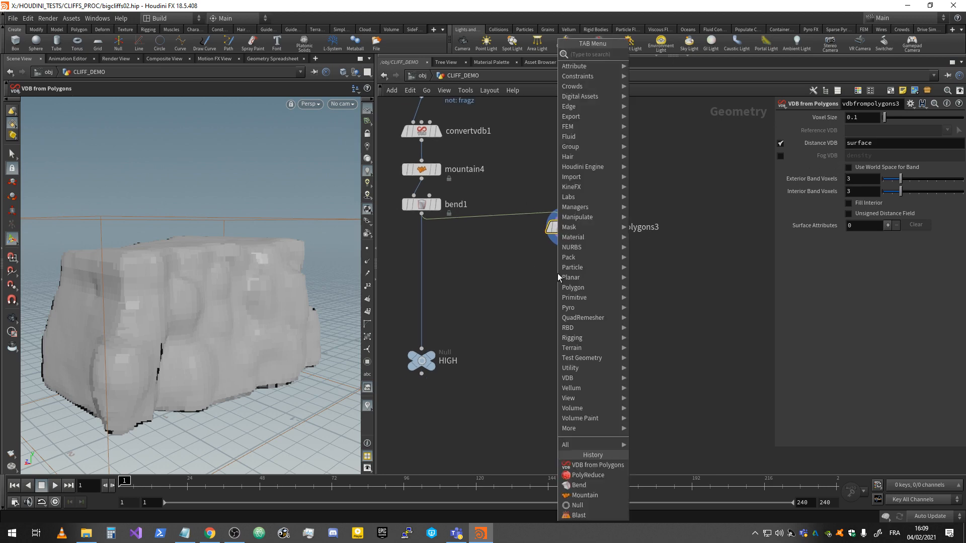
{"action": "type", "text": "vdb"}
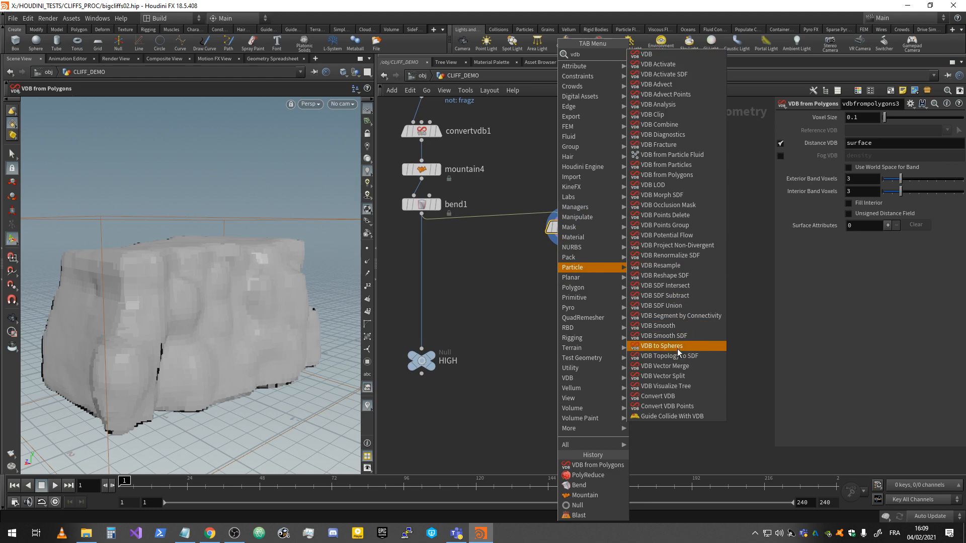
{"action": "left_click", "coordinate": [677, 396]}
{"action": "left_click", "coordinate": [570, 299]}
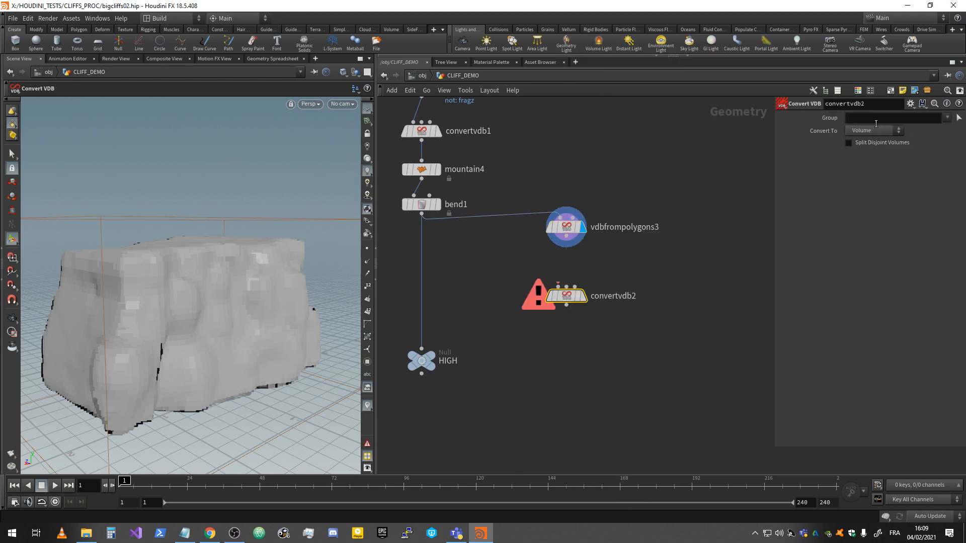
{"action": "left_click", "coordinate": [898, 130]}
{"action": "left_click", "coordinate": [870, 146]}
{"action": "left_click_drag", "start_coordinate": [567, 246], "coordinate": [558, 287]}
{"action": "left_click", "coordinate": [583, 296]}
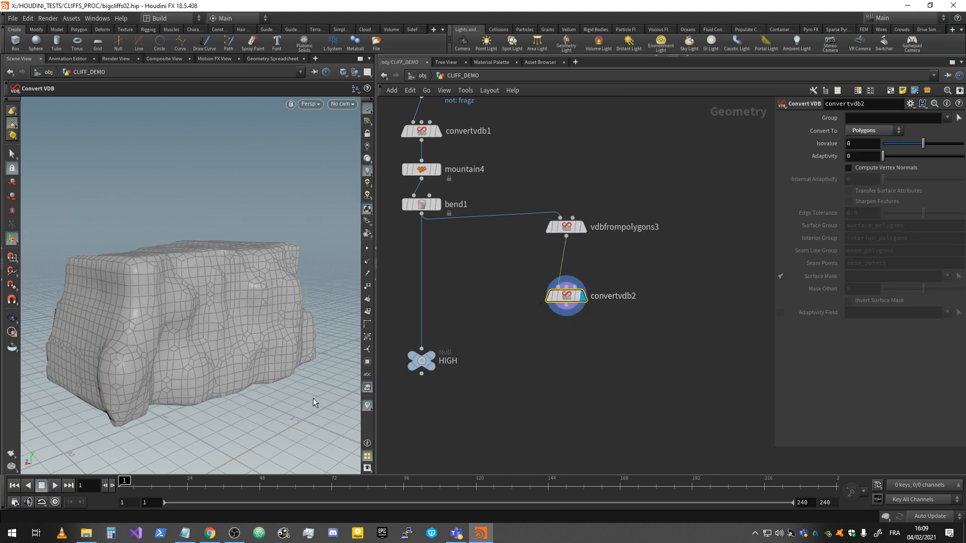
Step: Add a PolyReduce node directly beneath convertvdb2, fed by its output
{"action": "key", "text": "Tab"}
{"action": "type", "text": "red"}
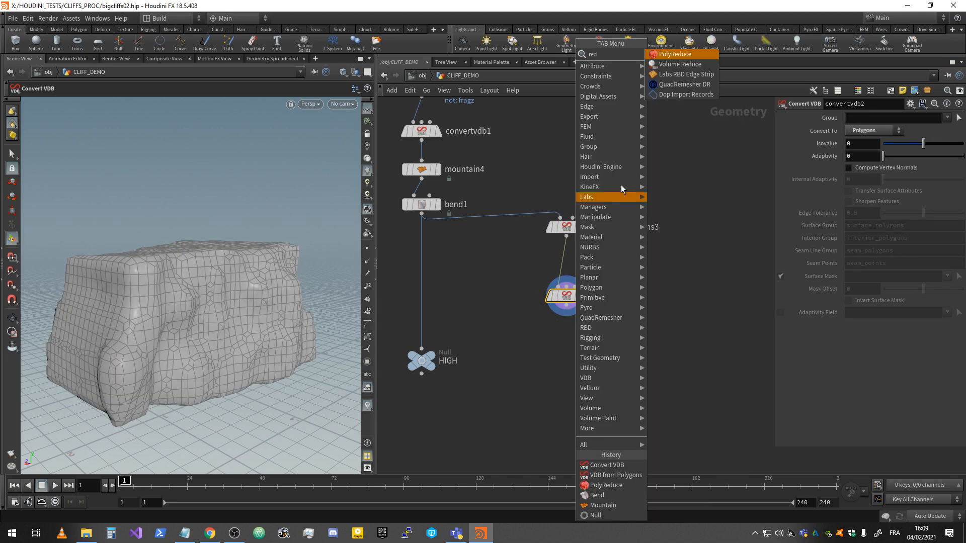
{"action": "left_click", "coordinate": [675, 54]}
{"action": "left_click", "coordinate": [569, 329]}
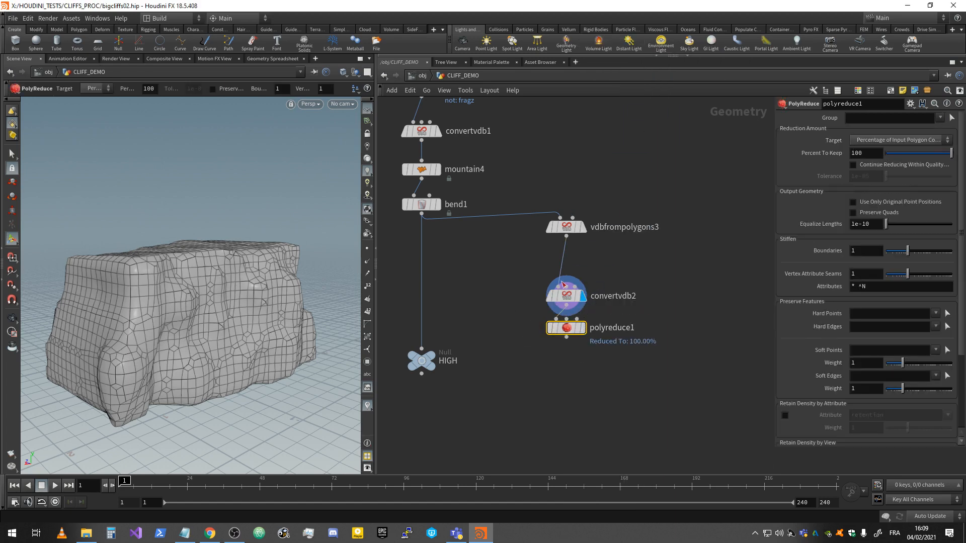
Step: Set vdbfrompolygons3's Voxel Size to 0.05, overlay bend1 as a template to compare the detail, and refine the size to 0.04
{"action": "left_click", "coordinate": [566, 227]}
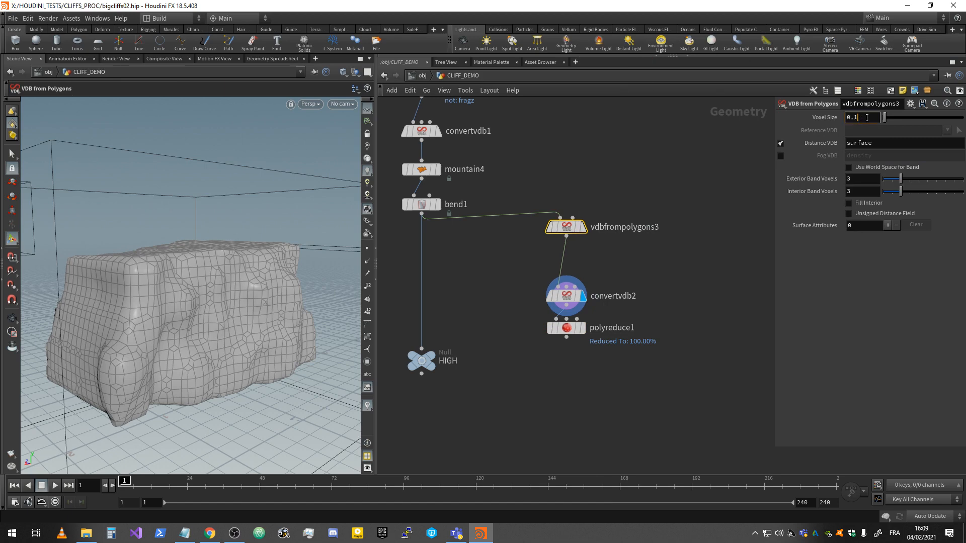
{"action": "type", "text": "0.05"}
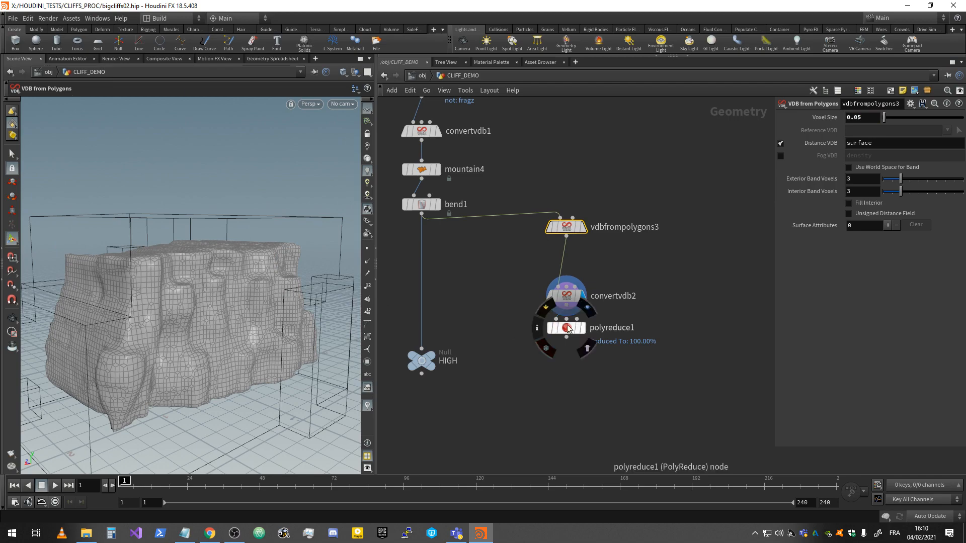
{"action": "left_click", "coordinate": [433, 205]}
{"action": "left_click_drag", "start_coordinate": [236, 253], "coordinate": [218, 257], "text": "alt"}
{"action": "right_click_drag", "start_coordinate": [218, 257], "coordinate": [213, 277], "text": "alt"}
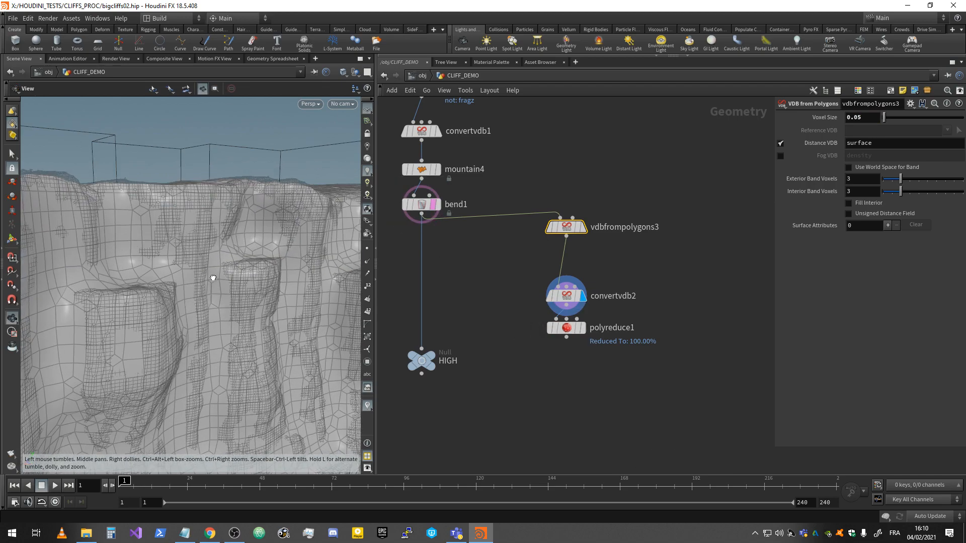
{"action": "mouse_move", "coordinate": [213, 277]}
{"action": "left_mouse_down", "text": "alt"}
{"action": "mouse_move", "coordinate": [231, 282]}
{"action": "mouse_move", "coordinate": [179, 317]}
{"action": "mouse_move", "coordinate": [153, 311]}
{"action": "mouse_move", "coordinate": [211, 280]}
{"action": "left_mouse_up", "text": "alt"}
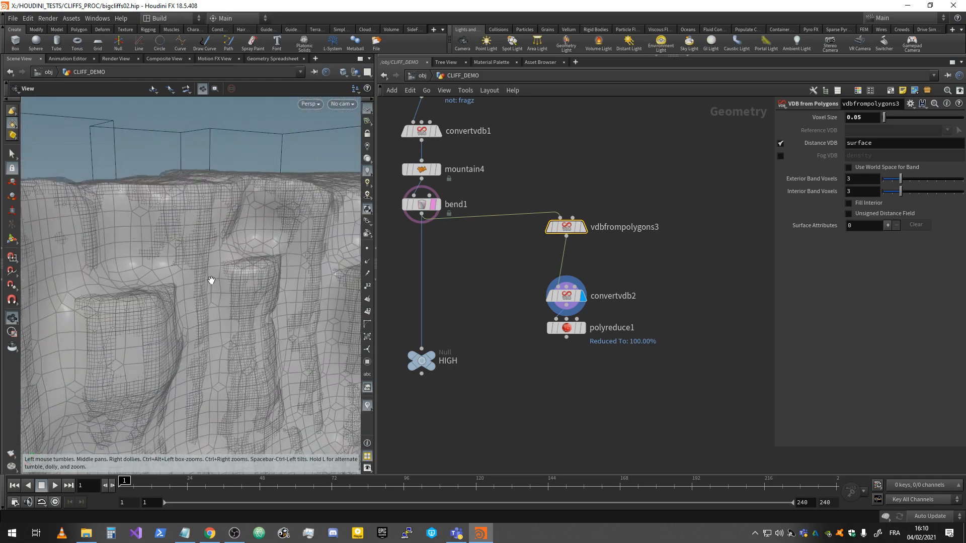
{"action": "right_click_drag", "start_coordinate": [211, 280], "coordinate": [201, 282], "text": "alt"}
{"action": "middle_click_drag", "start_coordinate": [201, 283], "coordinate": [244, 246], "text": "alt"}
{"action": "left_click_drag", "start_coordinate": [244, 246], "coordinate": [218, 246], "text": "alt"}
{"action": "middle_click_drag", "start_coordinate": [218, 246], "coordinate": [224, 257], "text": "alt"}
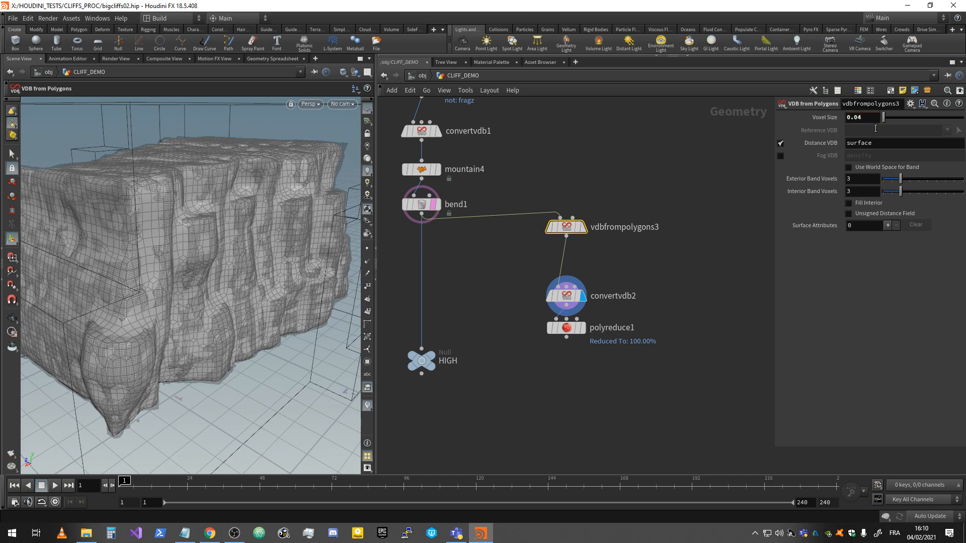
Step: Remove bend1's template overlay, display polyreduce1 and set its Percent To Keep to 20
{"action": "left_click", "coordinate": [563, 298]}
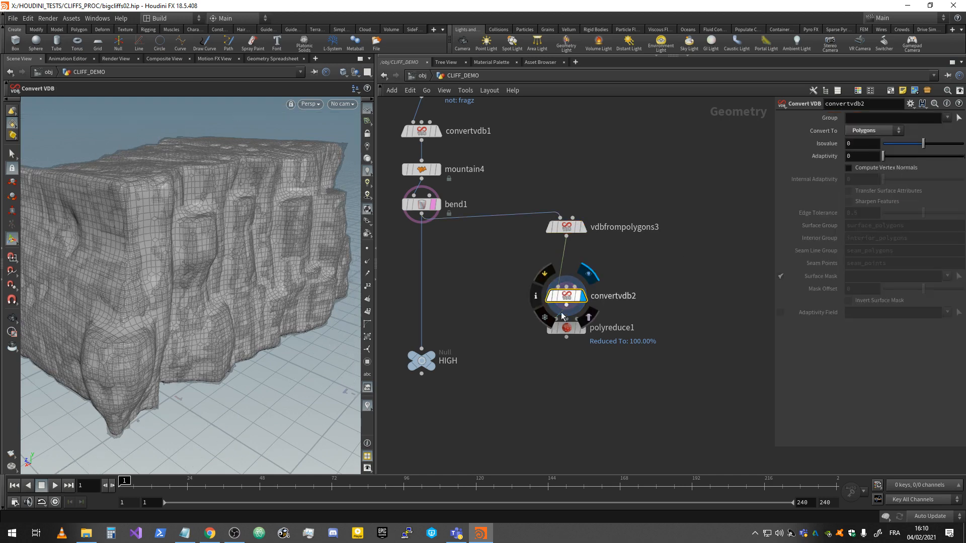
{"action": "left_click", "coordinate": [433, 205]}
{"action": "left_click", "coordinate": [582, 328]}
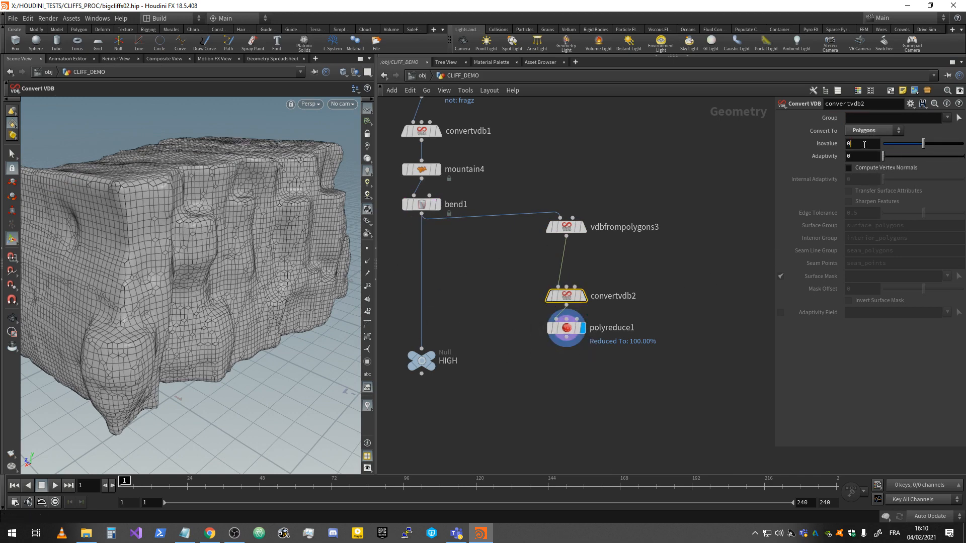
{"action": "left_click", "coordinate": [563, 328]}
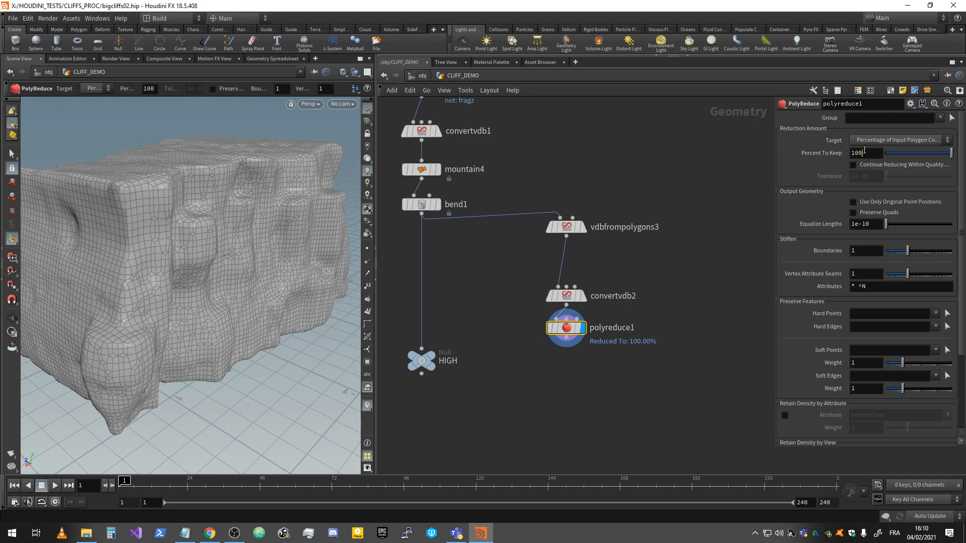
{"action": "type", "text": "20"}
{"action": "key", "text": "Return"}
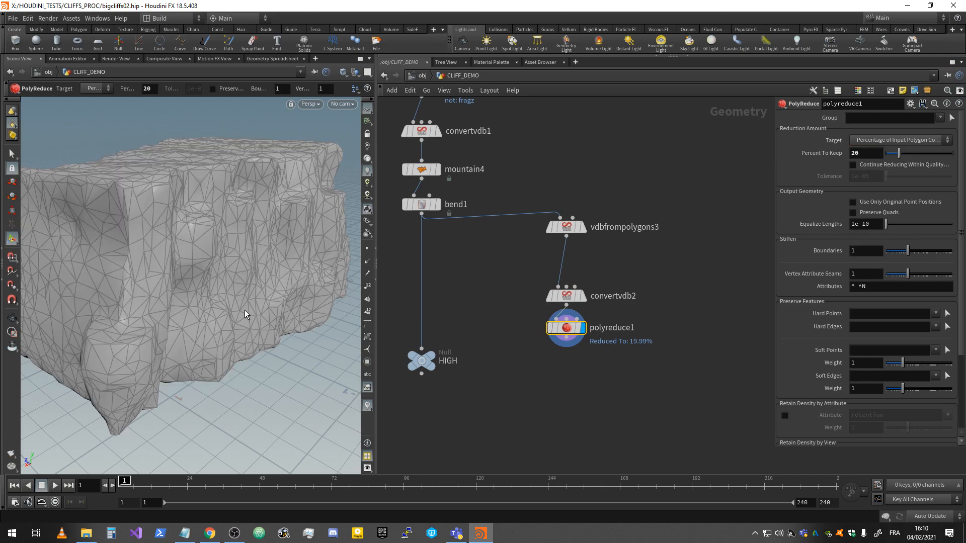
Step: Overlay bend1 as a template and compare the reduced mesh with the high-resolution cliff up close
{"action": "scroll", "coordinate": [255, 289], "scroll_direction": "down", "scroll_amount": 3, "text": "alt"}
{"action": "mouse_move", "coordinate": [255, 289]}
{"action": "left_mouse_down", "text": "alt"}
{"action": "mouse_move", "coordinate": [205, 276]}
{"action": "mouse_move", "coordinate": [253, 285]}
{"action": "left_mouse_up", "text": "alt"}
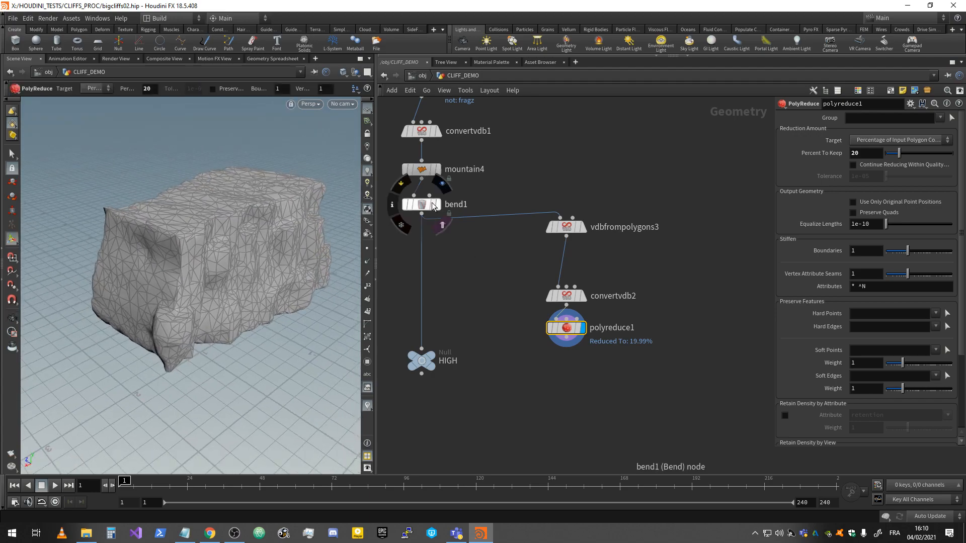
{"action": "left_click", "coordinate": [444, 225]}
{"action": "scroll", "coordinate": [233, 270], "scroll_direction": "up", "scroll_amount": 10, "text": "alt"}
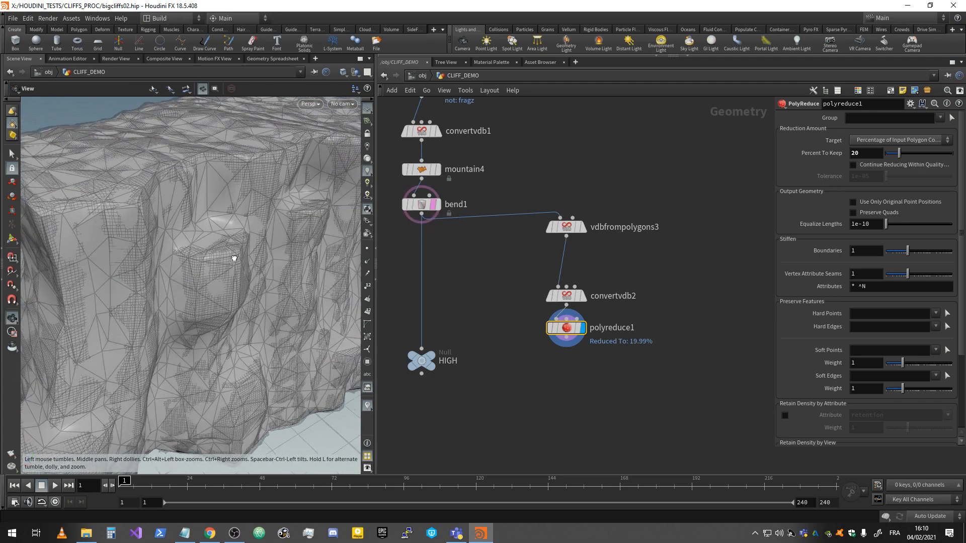
{"action": "mouse_move", "coordinate": [262, 248]}
{"action": "left_mouse_down", "text": "alt"}
{"action": "mouse_move", "coordinate": [259, 268]}
{"action": "mouse_move", "coordinate": [241, 241]}
{"action": "mouse_move", "coordinate": [278, 248]}
{"action": "mouse_move", "coordinate": [265, 239]}
{"action": "mouse_move", "coordinate": [277, 233]}
{"action": "mouse_move", "coordinate": [272, 239]}
{"action": "left_mouse_up", "text": "alt"}
{"action": "scroll", "coordinate": [242, 251], "scroll_direction": "down", "scroll_amount": 4, "text": "alt"}
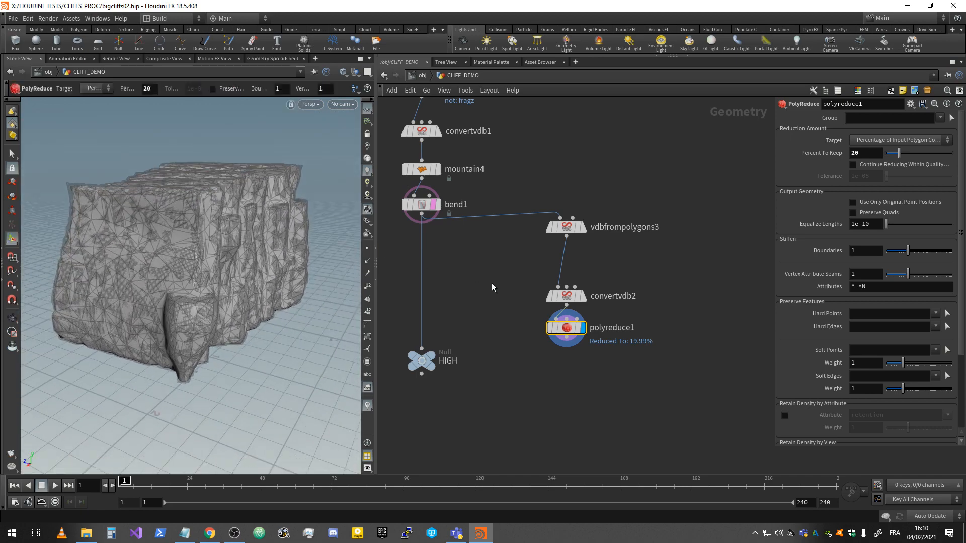
Step: Move the HIGH null further below bend1 and shift the vdbfrompolygons3, convertvdb2 and polyreduce1 nodes slightly down
{"action": "middle_click_drag", "start_coordinate": [491, 351], "coordinate": [514, 183]}
{"action": "left_click_drag", "start_coordinate": [448, 190], "coordinate": [437, 298]}
{"action": "middle_click_drag", "start_coordinate": [569, 242], "coordinate": [574, 307]}
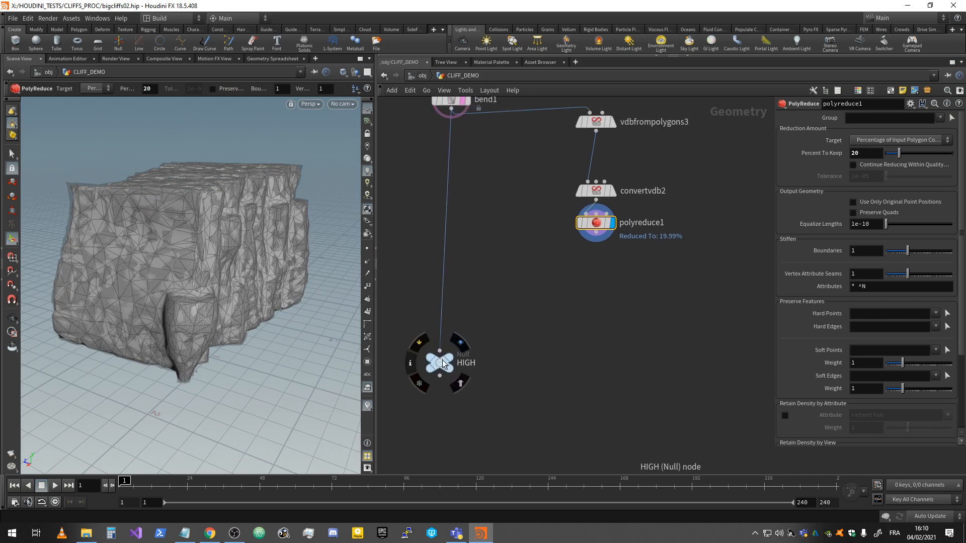
{"action": "left_click_drag", "start_coordinate": [432, 371], "coordinate": [445, 373]}
{"action": "middle_click_drag", "start_coordinate": [533, 266], "coordinate": [536, 316]}
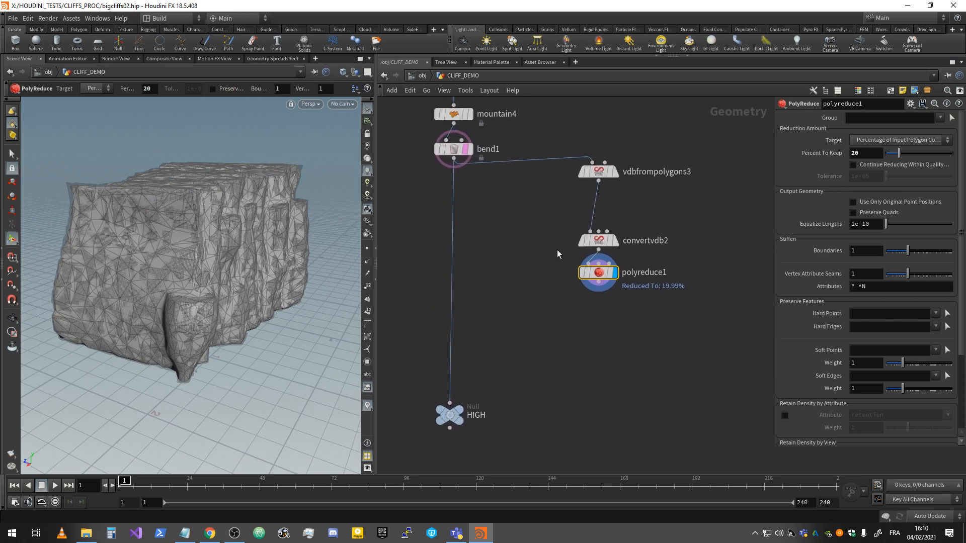
{"action": "left_click_drag", "start_coordinate": [647, 153], "coordinate": [608, 306]}
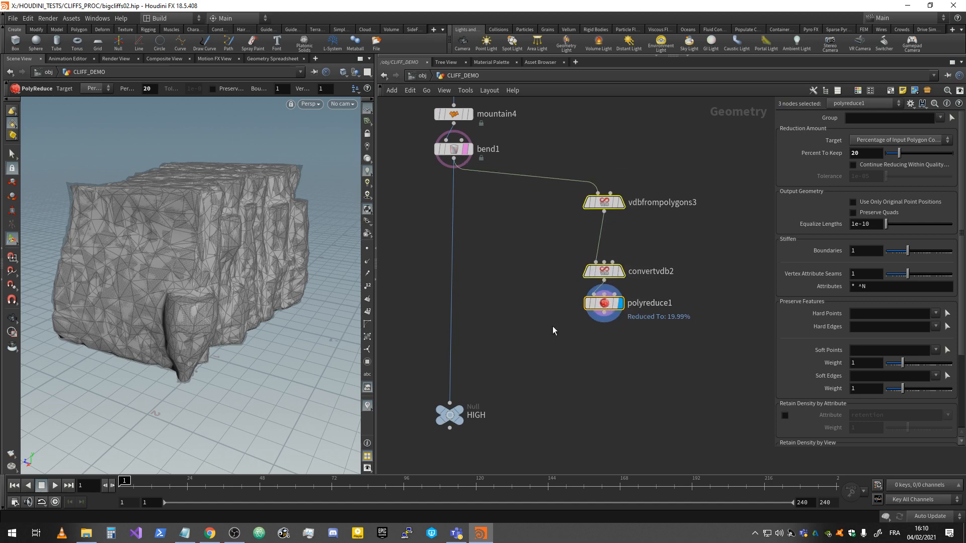
Step: Insert a Clip node on the wire between bend1 and HIGH
{"action": "middle_click_drag", "start_coordinate": [490, 343], "coordinate": [486, 334]}
{"action": "key", "text": "Tab"}
{"action": "type", "text": "clip"}
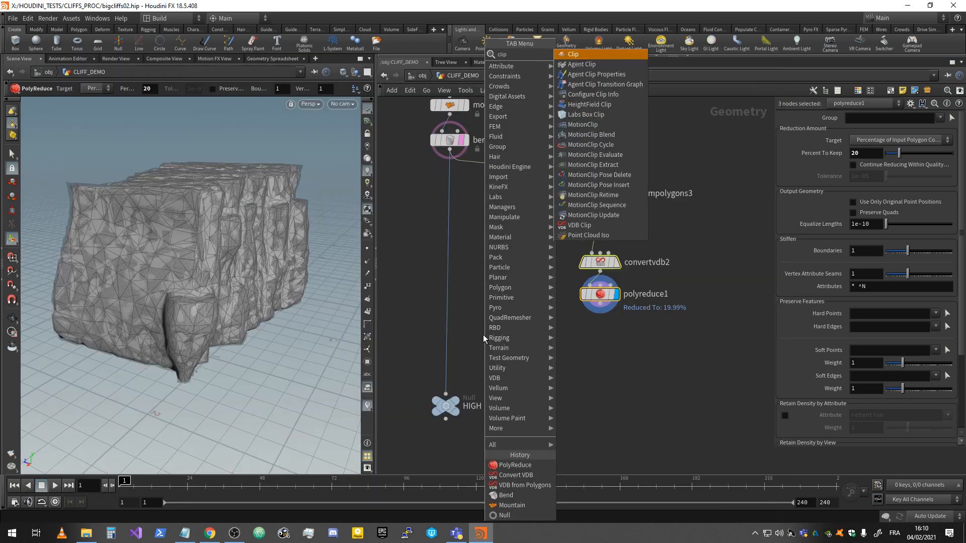
{"action": "key", "text": "Return"}
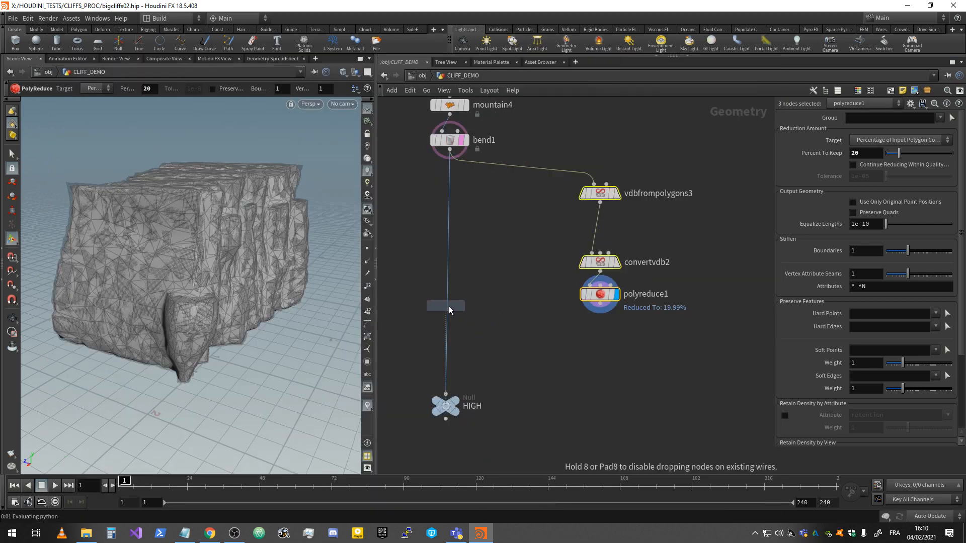
{"action": "left_click", "coordinate": [447, 307]}
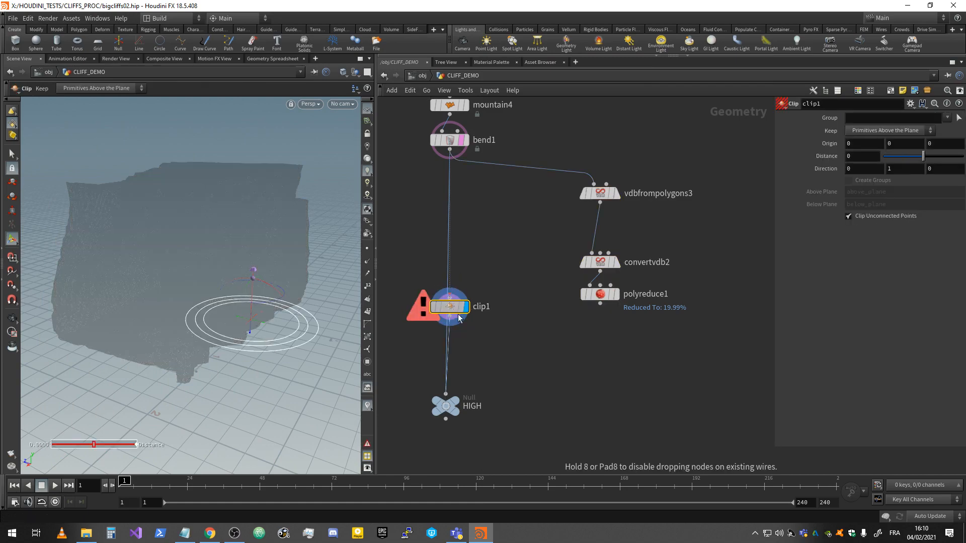
{"action": "key", "text": "Escape"}
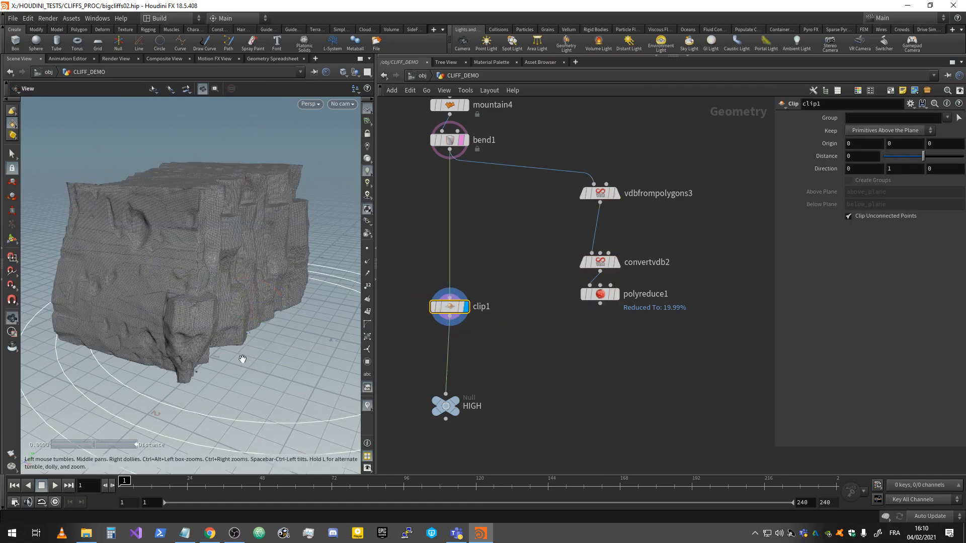
{"action": "mouse_move", "coordinate": [242, 359]}
{"action": "left_mouse_down"}
{"action": "mouse_move", "coordinate": [239, 259]}
{"action": "mouse_move", "coordinate": [243, 300]}
{"action": "mouse_move", "coordinate": [253, 281]}
{"action": "mouse_move", "coordinate": [242, 375]}
{"action": "left_mouse_up"}
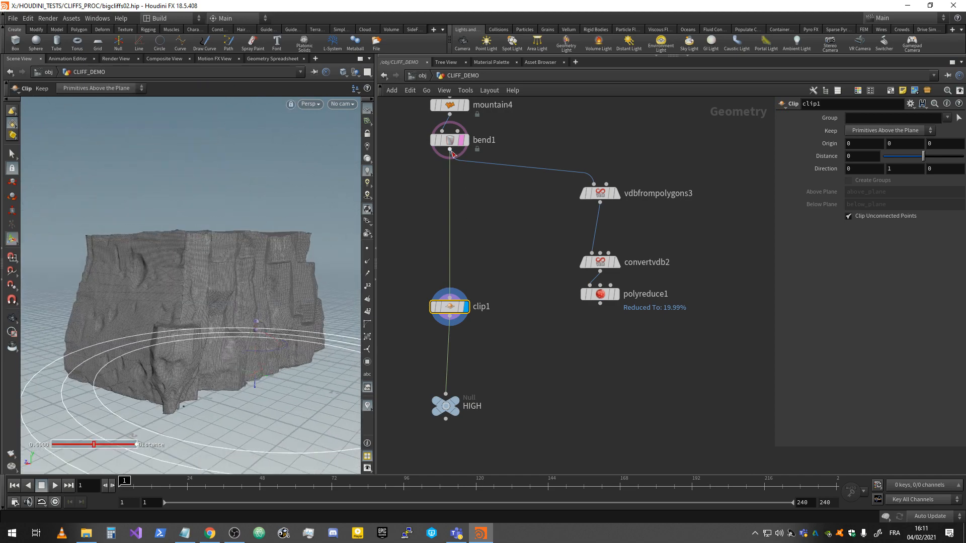
Step: Insert a Transform node right below bend1 so it feeds both branches, and turn off bend1's template display
{"action": "key", "text": "Tab"}
{"action": "type", "text": "tr"}
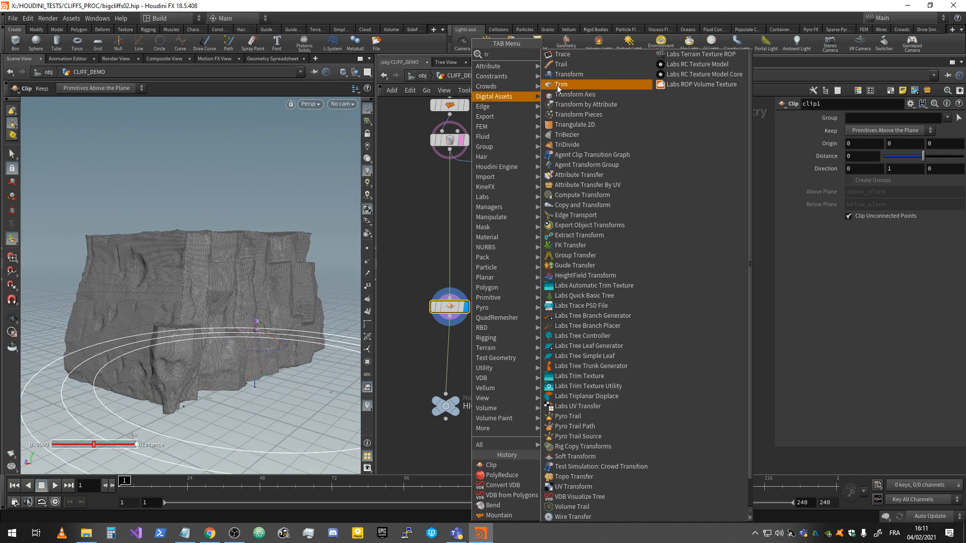
{"action": "left_click", "coordinate": [568, 77]}
{"action": "left_click", "coordinate": [454, 176]}
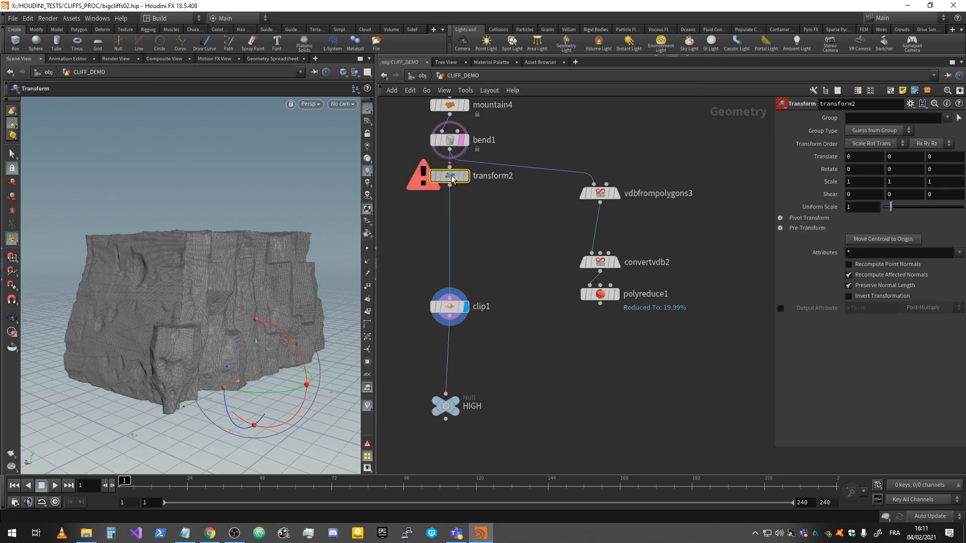
{"action": "left_click_drag", "start_coordinate": [489, 165], "coordinate": [448, 178]}
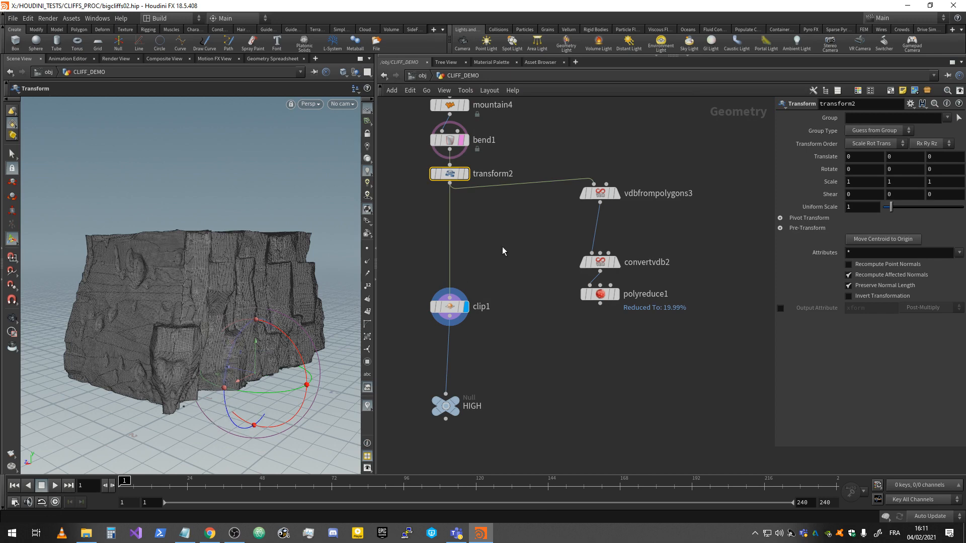
{"action": "left_click", "coordinate": [464, 140]}
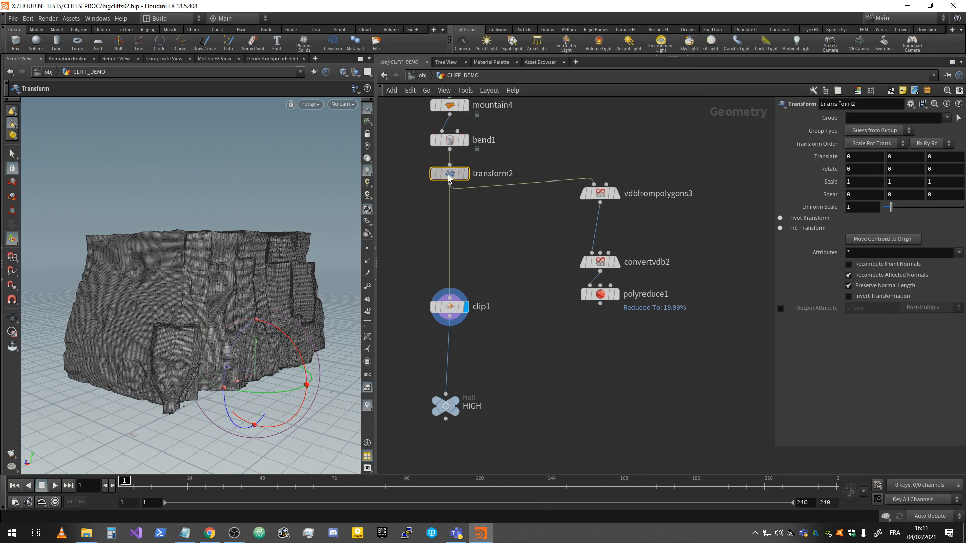
Step: Set the Transform node's Y translation to -.05 and check the clipped underside of the cliff
{"action": "left_click", "coordinate": [895, 157]}
{"action": "type", "text": "-.1"}
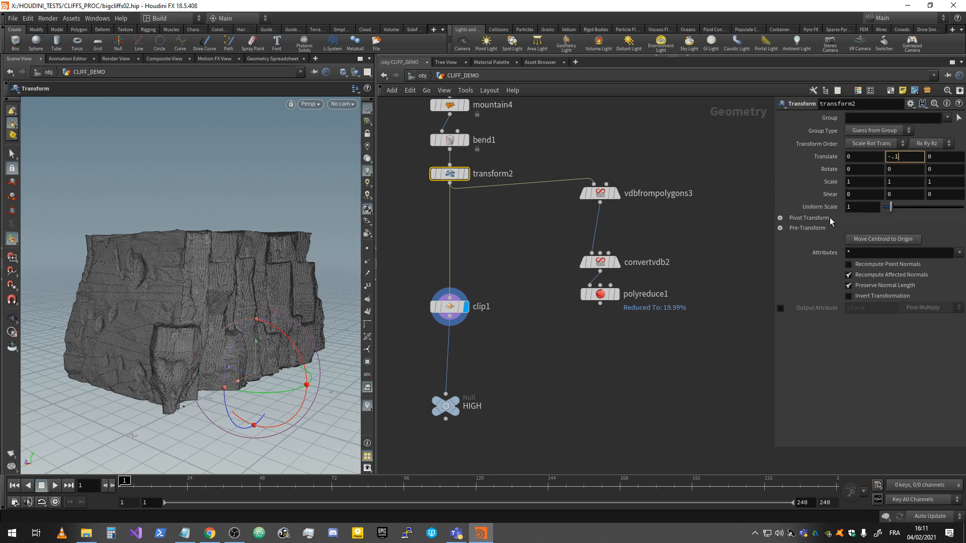
{"action": "key", "text": "Return"}
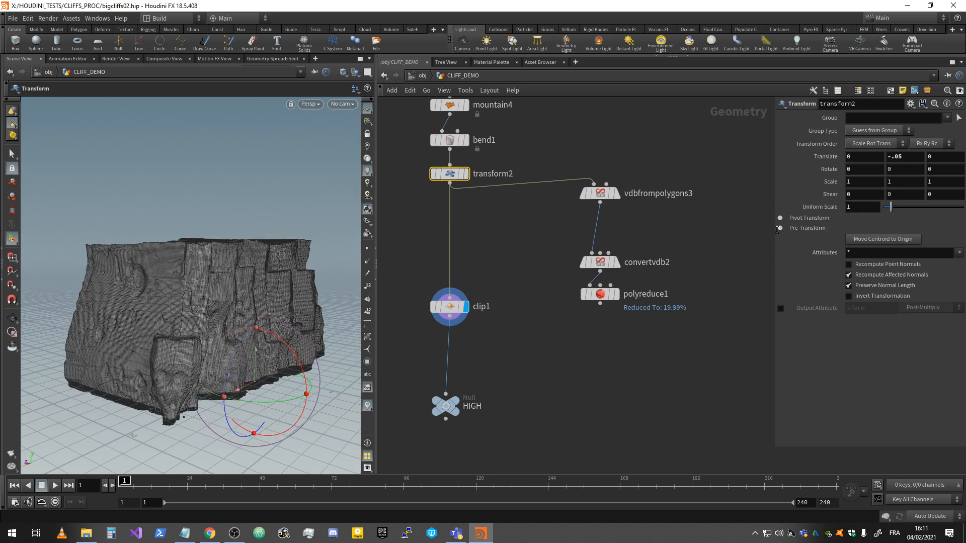
{"action": "left_click", "coordinate": [459, 307]}
{"action": "left_click_drag", "start_coordinate": [229, 388], "coordinate": [234, 250], "text": "alt"}
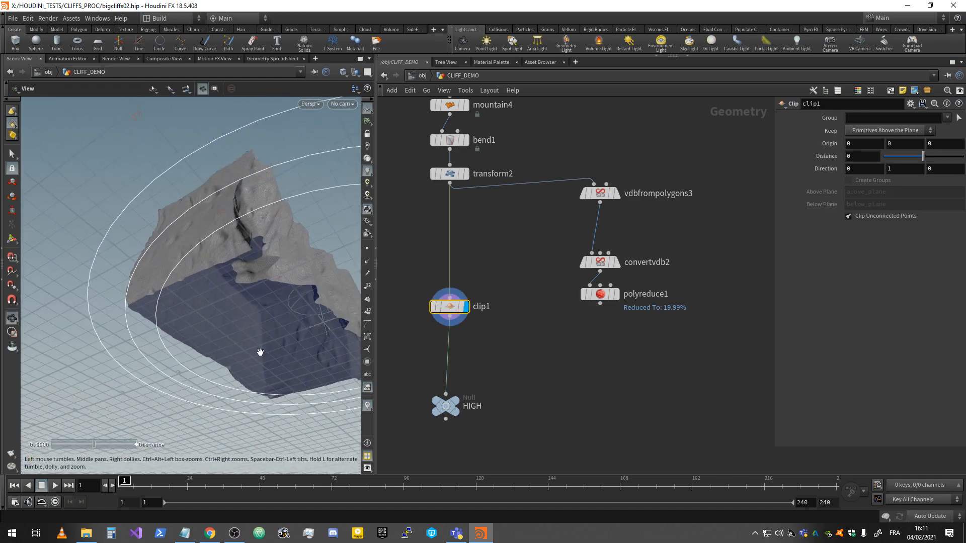
{"action": "left_click_drag", "start_coordinate": [260, 352], "coordinate": [266, 303]}
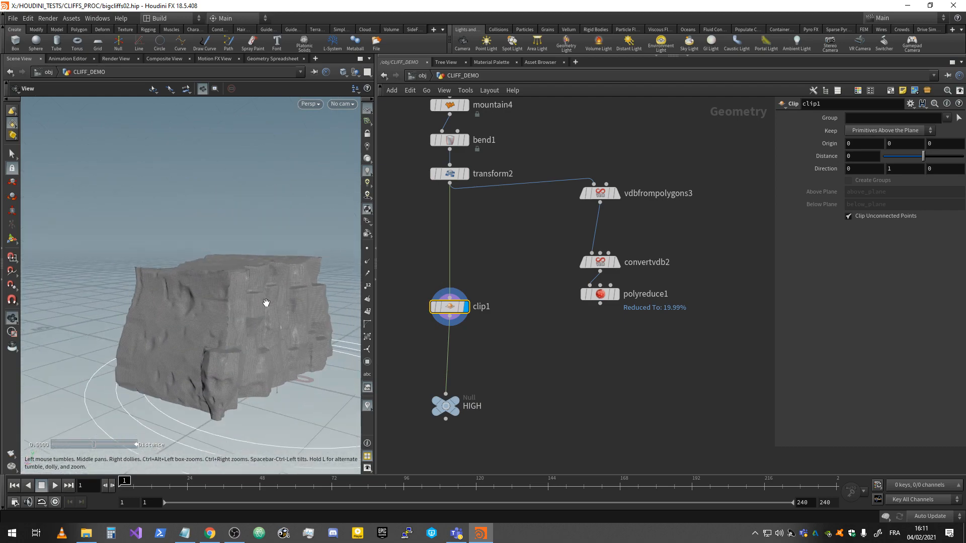
Step: Duplicate clip1 directly below it, above HIGH, and set the copy's clipping direction to 0, 0, 1
{"action": "left_click_drag", "start_coordinate": [450, 307], "coordinate": [455, 351], "text": "alt"}
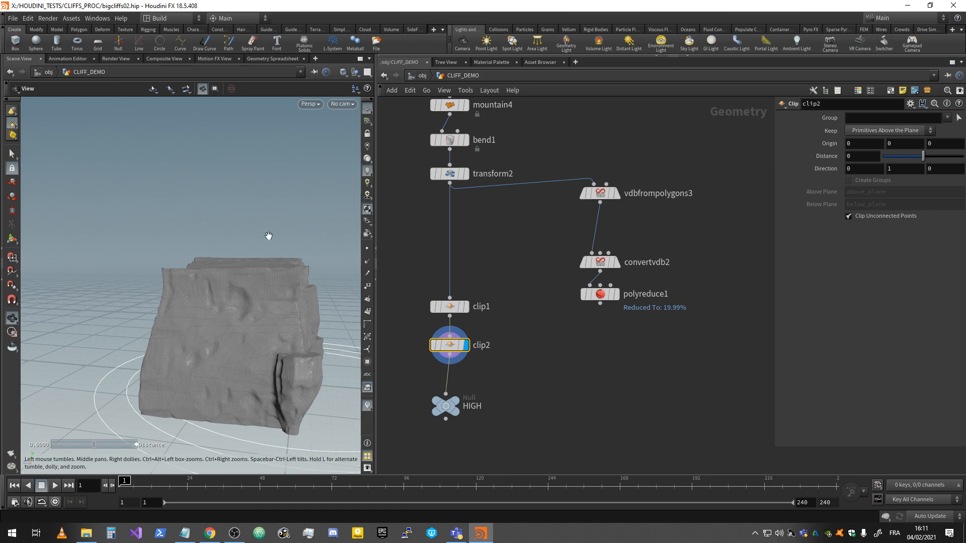
{"action": "key", "text": "Return"}
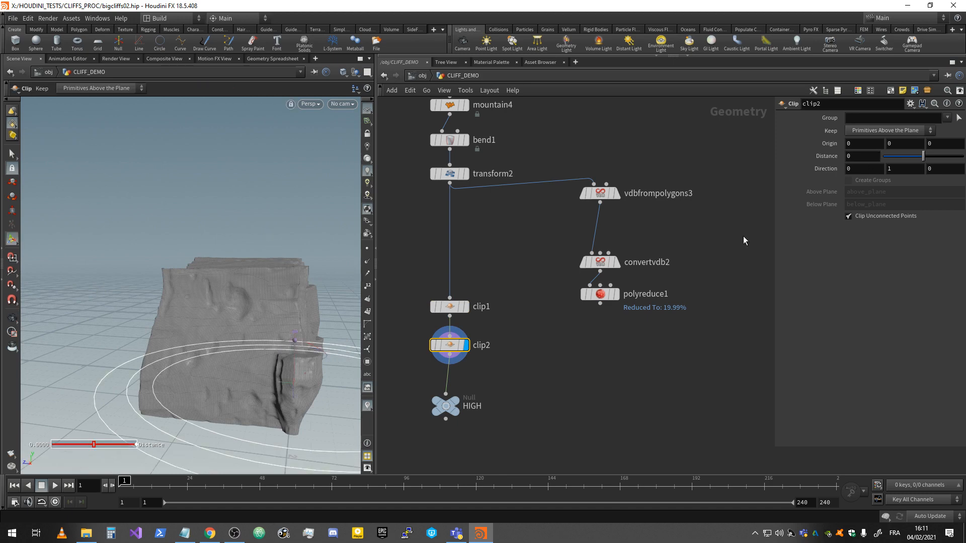
{"action": "left_click", "coordinate": [905, 169]}
{"action": "left_click", "coordinate": [943, 170]}
{"action": "type", "text": "1"}
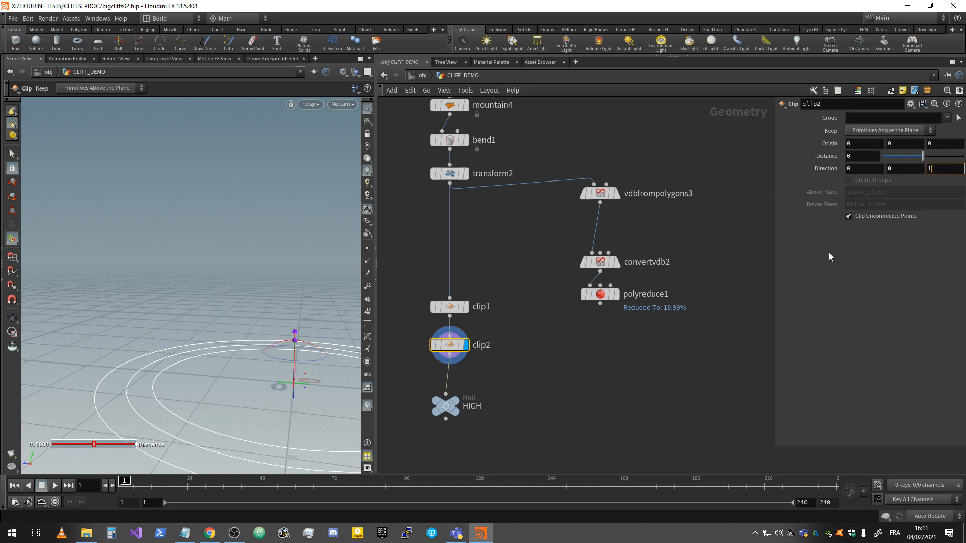
{"action": "key", "text": "Return"}
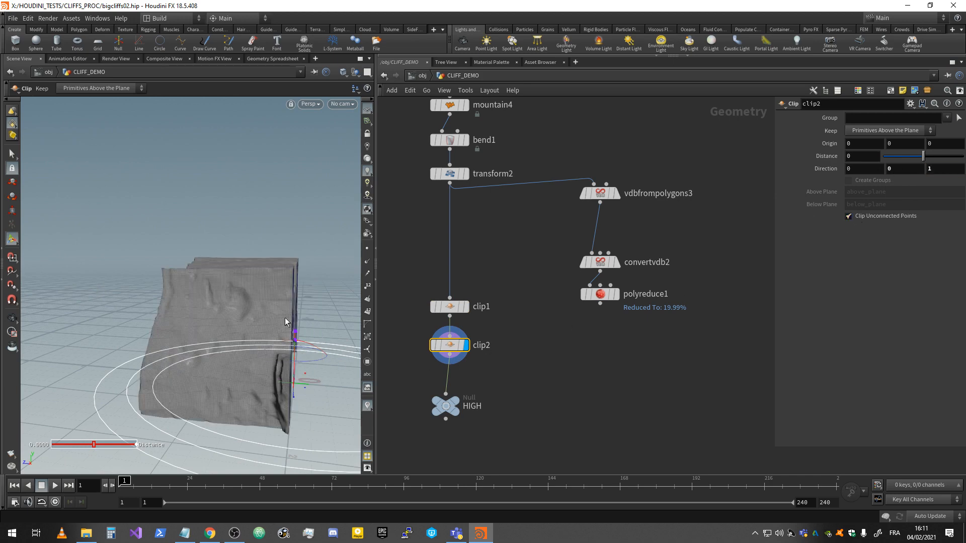
{"action": "scroll", "coordinate": [288, 327], "scroll_direction": "down", "scroll_amount": 2}
{"action": "left_click_drag", "start_coordinate": [289, 329], "coordinate": [202, 297], "text": "alt"}
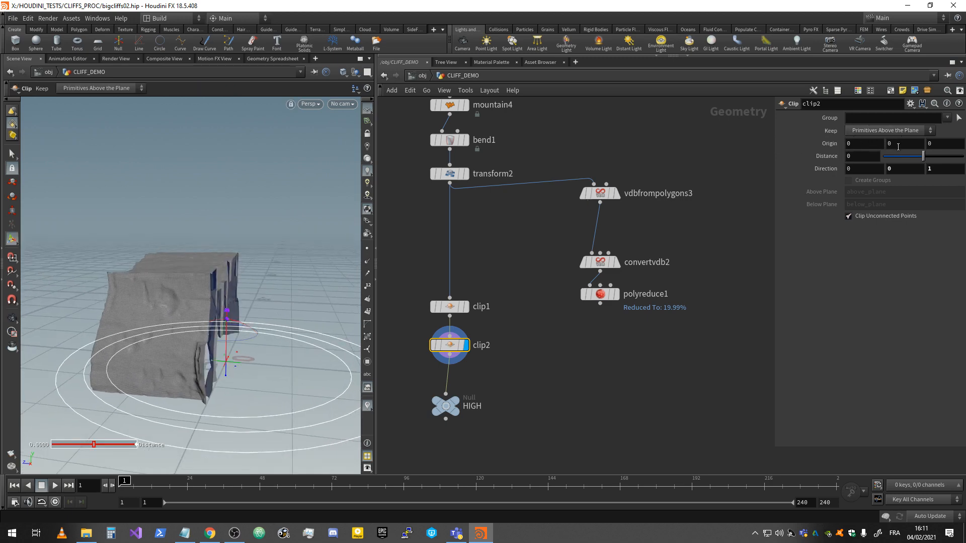
Step: Set clip2 to keep Primitives Below the Plane and inspect the remaining cliff face
{"action": "left_click", "coordinate": [888, 131]}
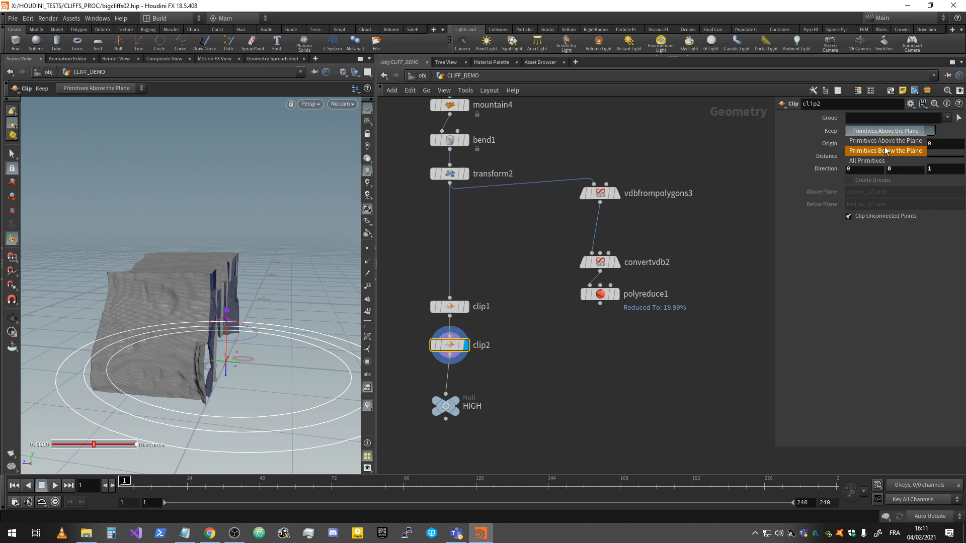
{"action": "left_click", "coordinate": [885, 151]}
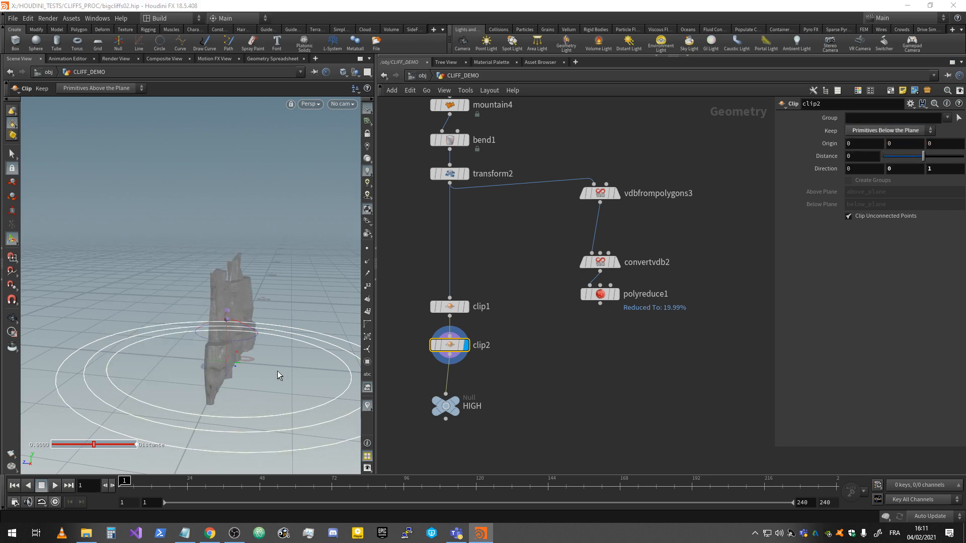
{"action": "key", "text": "Escape"}
{"action": "left_click_drag", "start_coordinate": [276, 371], "coordinate": [276, 304]}
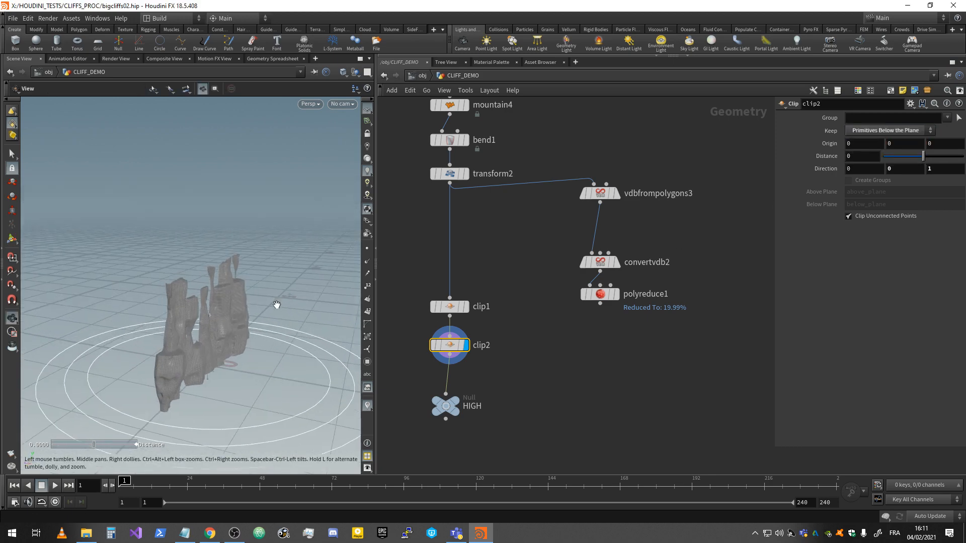
{"action": "right_click_drag", "start_coordinate": [194, 308], "coordinate": [234, 347]}
{"action": "middle_click_drag", "start_coordinate": [234, 348], "coordinate": [245, 301]}
{"action": "left_click_drag", "start_coordinate": [245, 301], "coordinate": [261, 297]}
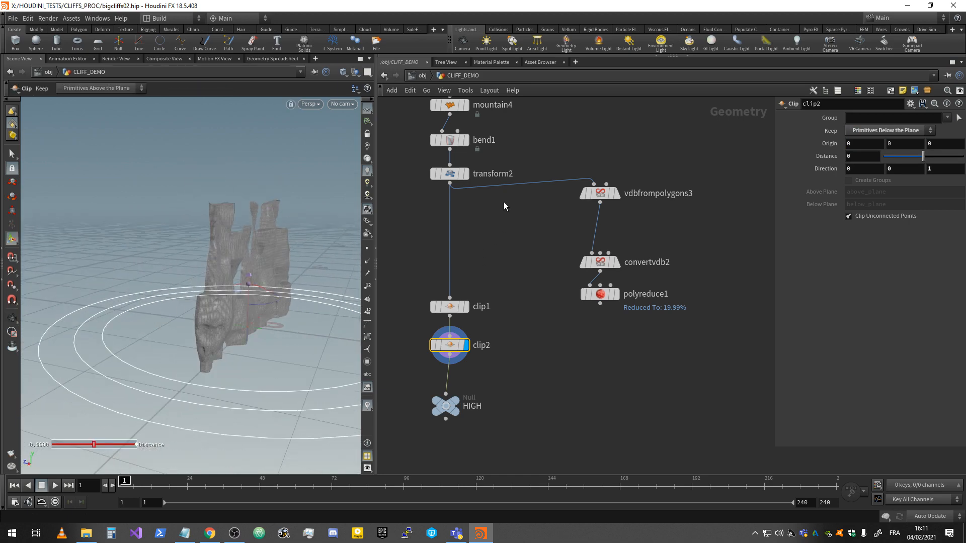
Step: Set clip2's distance to 0.28 to keep more of the cliff's depth
{"action": "left_click", "coordinate": [450, 173]}
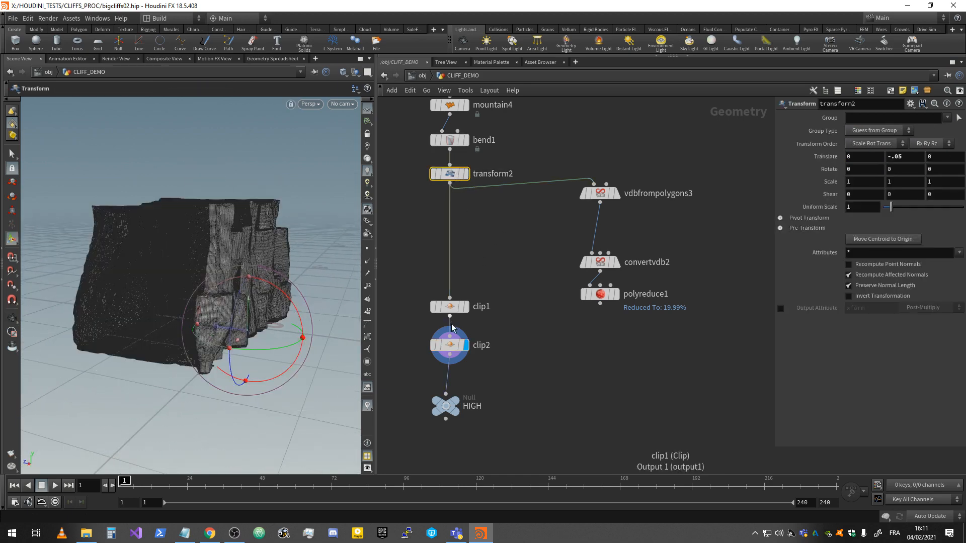
{"action": "left_click", "coordinate": [449, 345]}
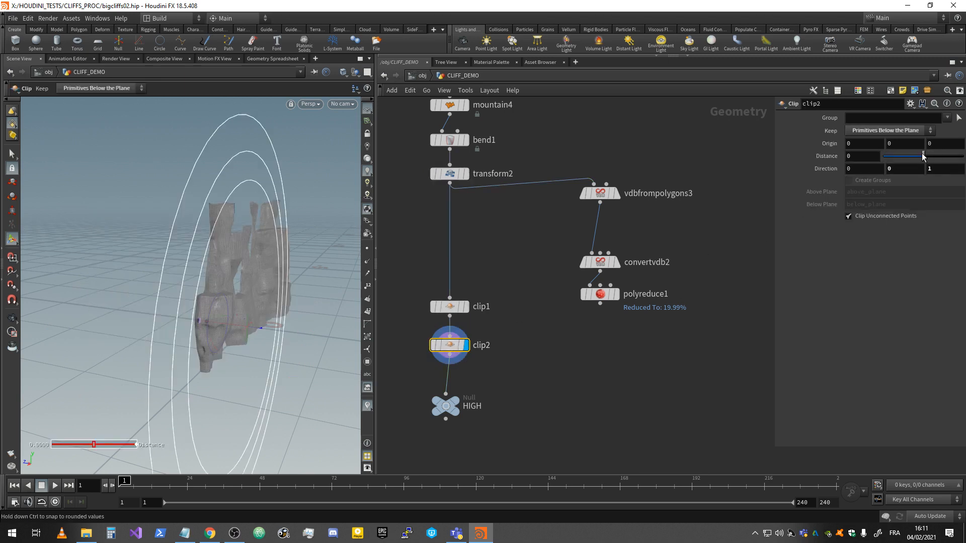
{"action": "left_click_drag", "start_coordinate": [923, 156], "coordinate": [926, 157]}
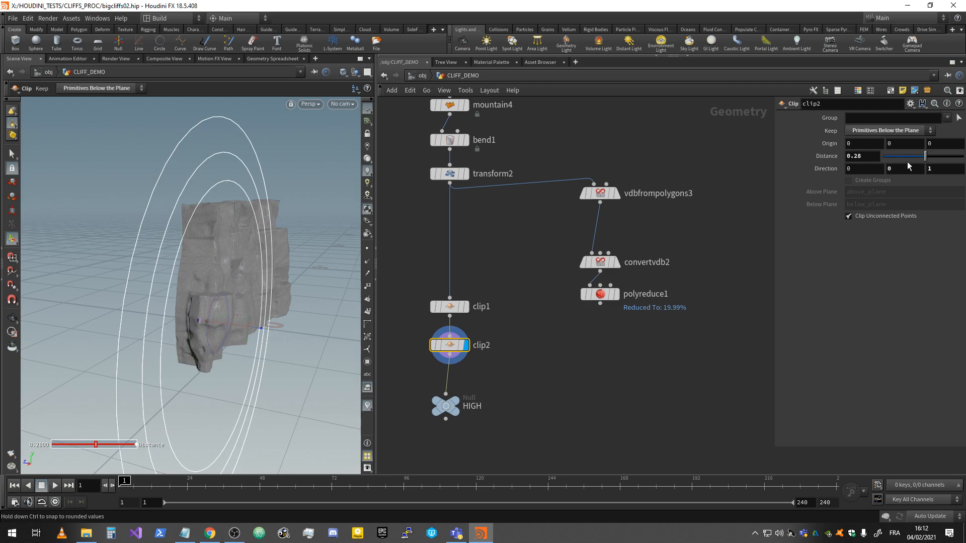
{"action": "left_click_drag", "start_coordinate": [280, 215], "coordinate": [267, 189]}
Step: Duplicate clip1 and clip2 together and connect the copies below polyreduce1
{"action": "scroll", "coordinate": [567, 323], "scroll_direction": "down", "scroll_amount": 1}
{"action": "middle_click_drag", "start_coordinate": [559, 318], "coordinate": [552, 289]}
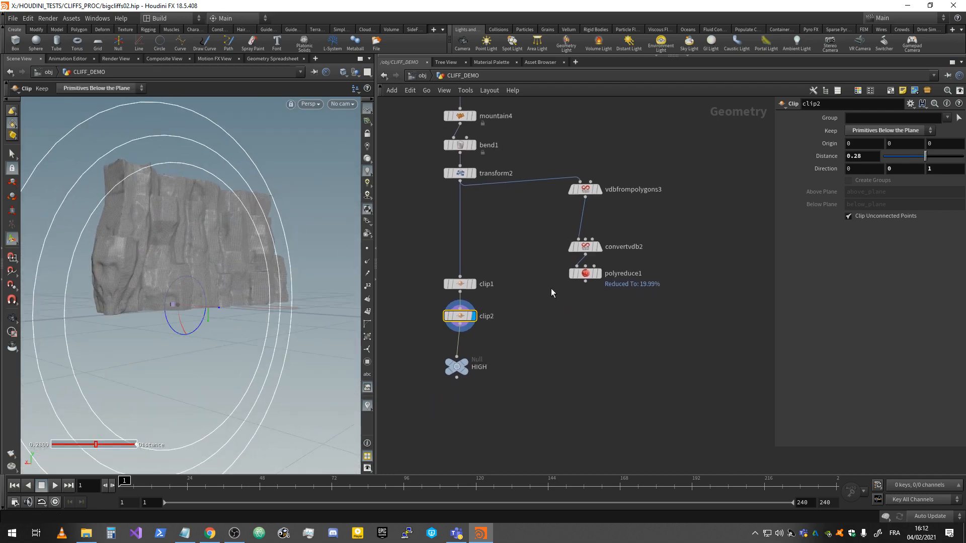
{"action": "left_click_drag", "start_coordinate": [509, 258], "coordinate": [582, 337]}
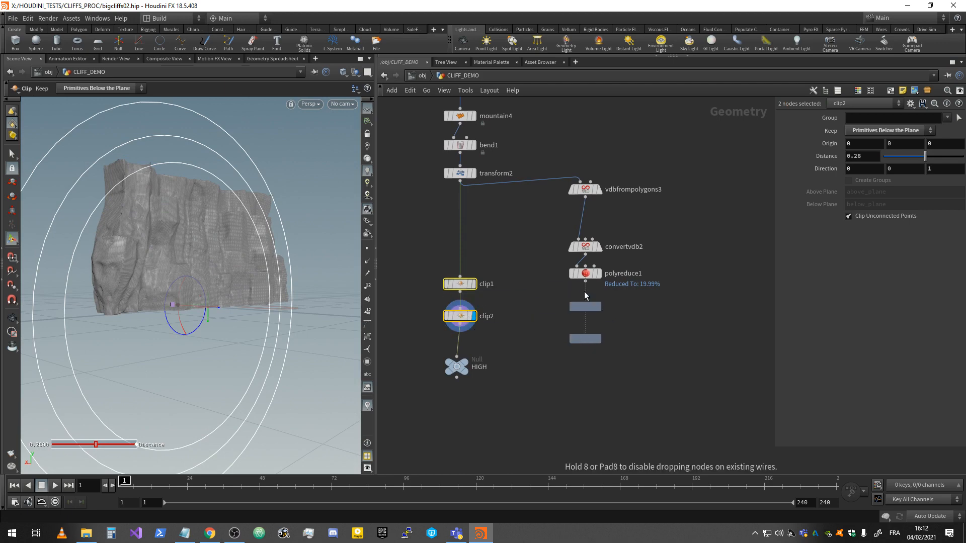
{"action": "left_click_drag", "start_coordinate": [587, 296], "coordinate": [587, 308], "text": "alt"}
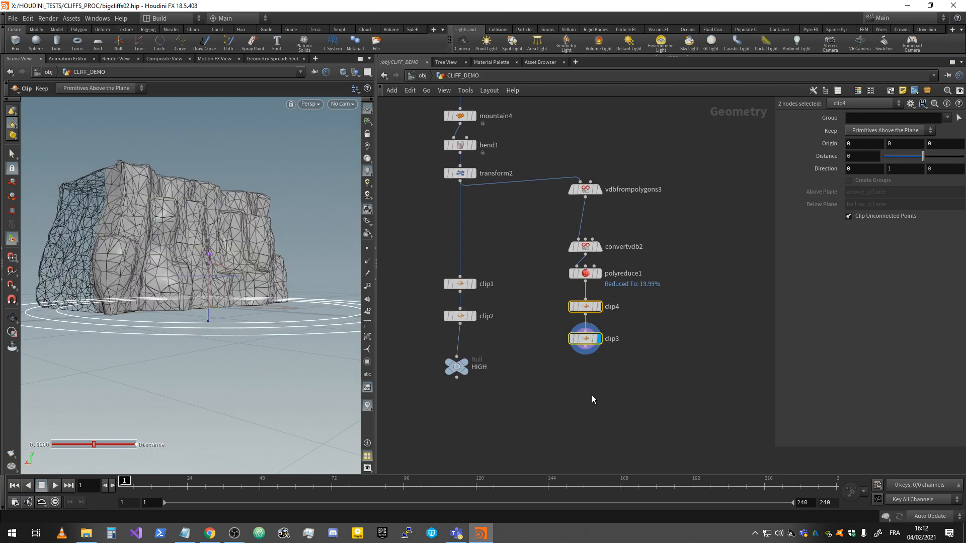
{"action": "left_click", "coordinate": [556, 387]}
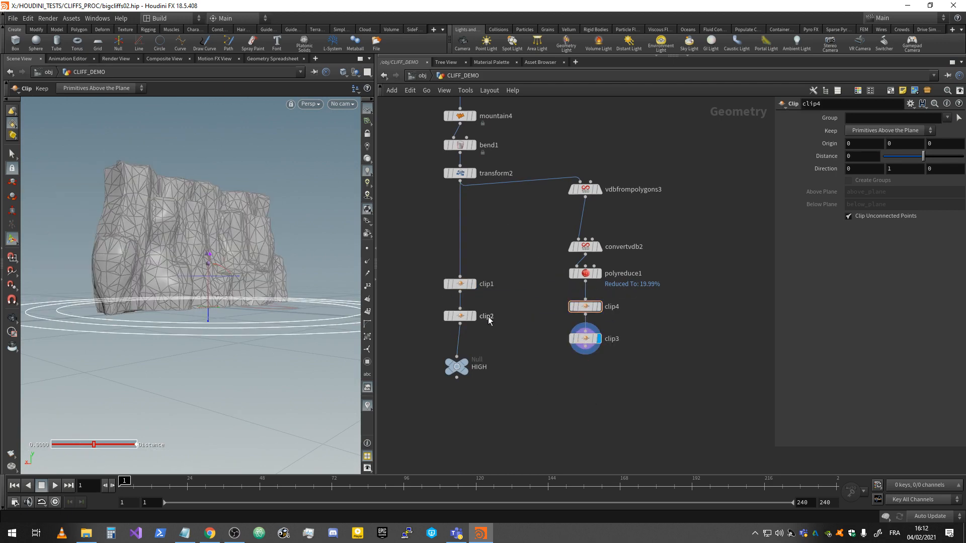
Step: Link clip3's Distance to clip2's Distance with a relative reference so both branches share the same clipping depth
{"action": "left_click", "coordinate": [460, 284]}
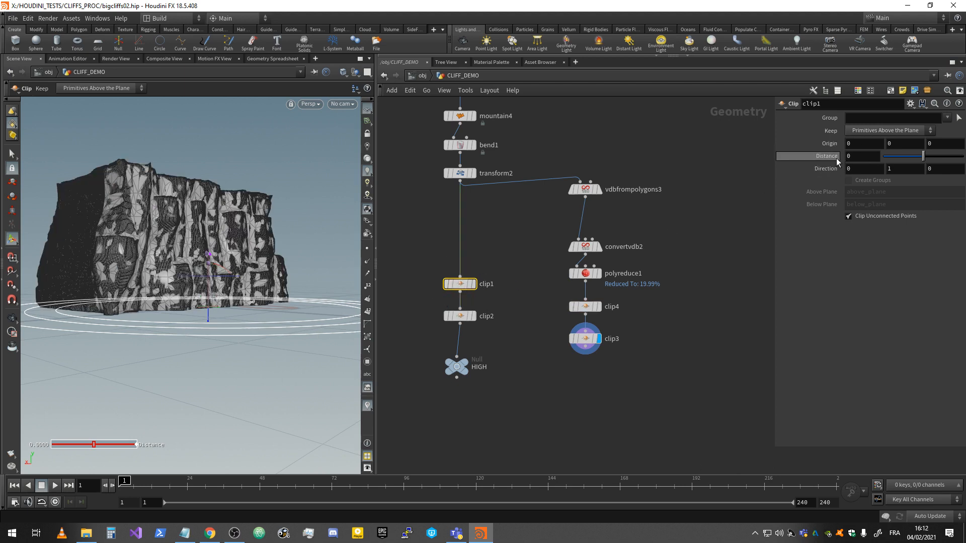
{"action": "left_click", "coordinate": [473, 318]}
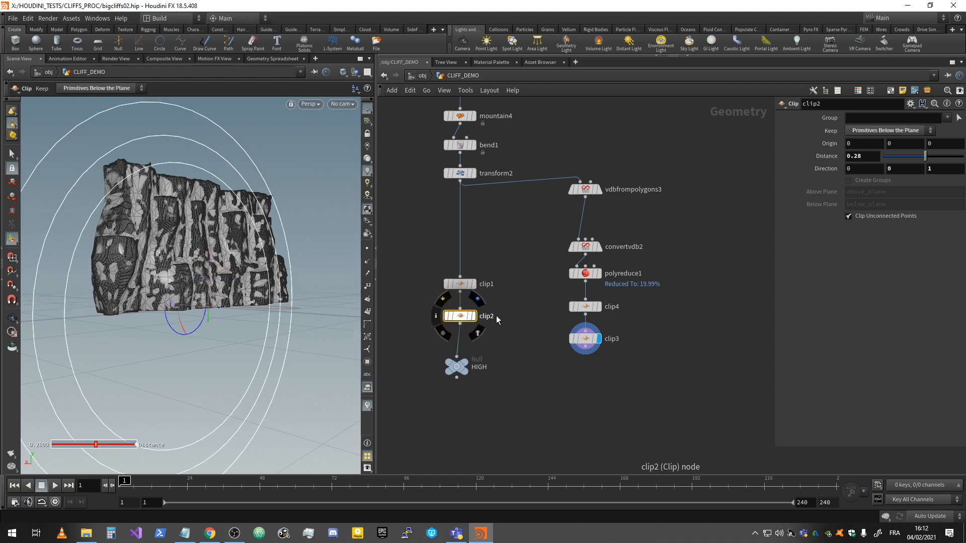
{"action": "right_click", "coordinate": [827, 159]}
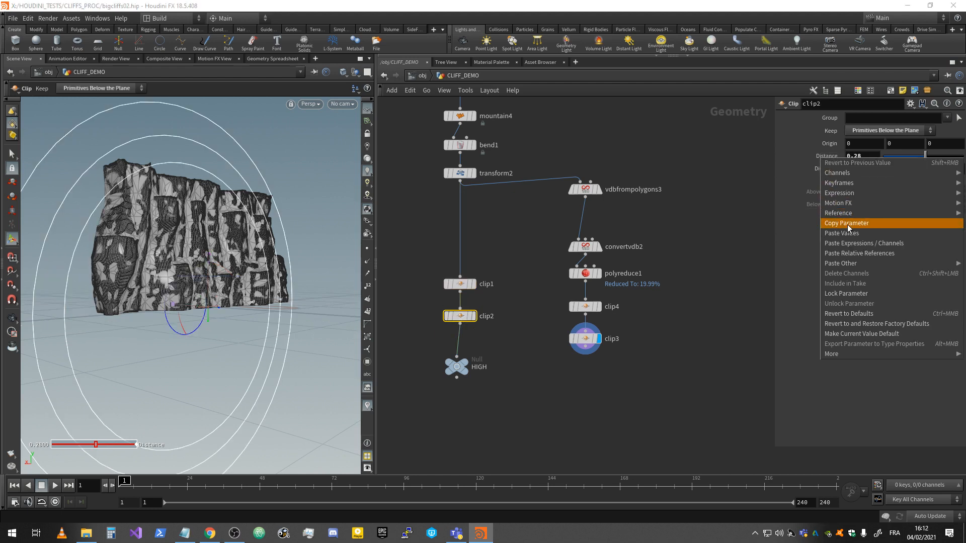
{"action": "left_click", "coordinate": [847, 223]}
{"action": "left_click", "coordinate": [586, 340]}
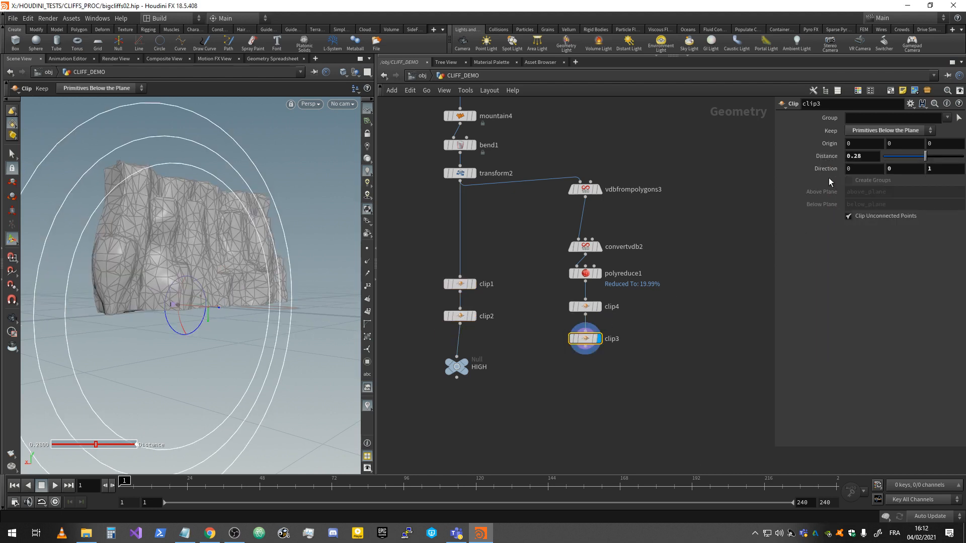
{"action": "right_click", "coordinate": [827, 157]}
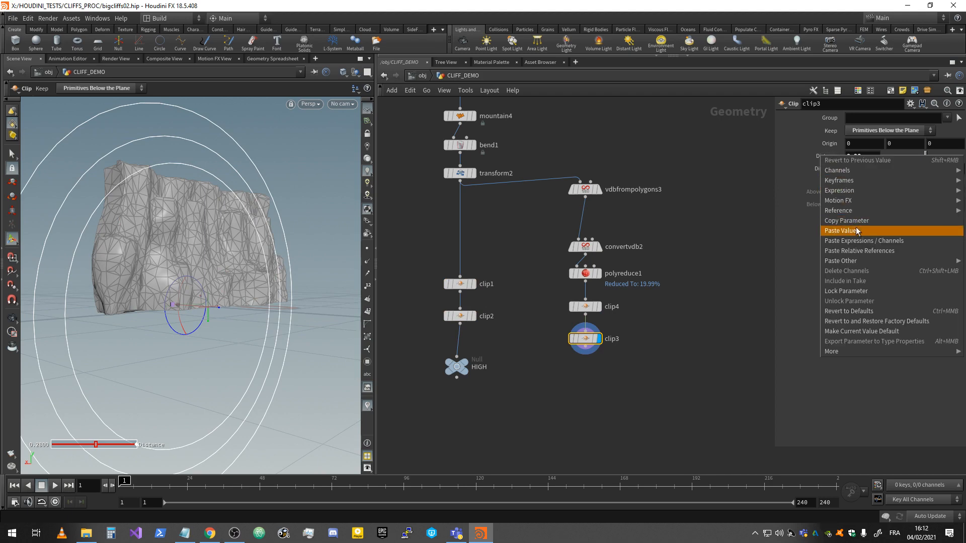
{"action": "left_click", "coordinate": [855, 248]}
{"action": "left_click", "coordinate": [687, 312]}
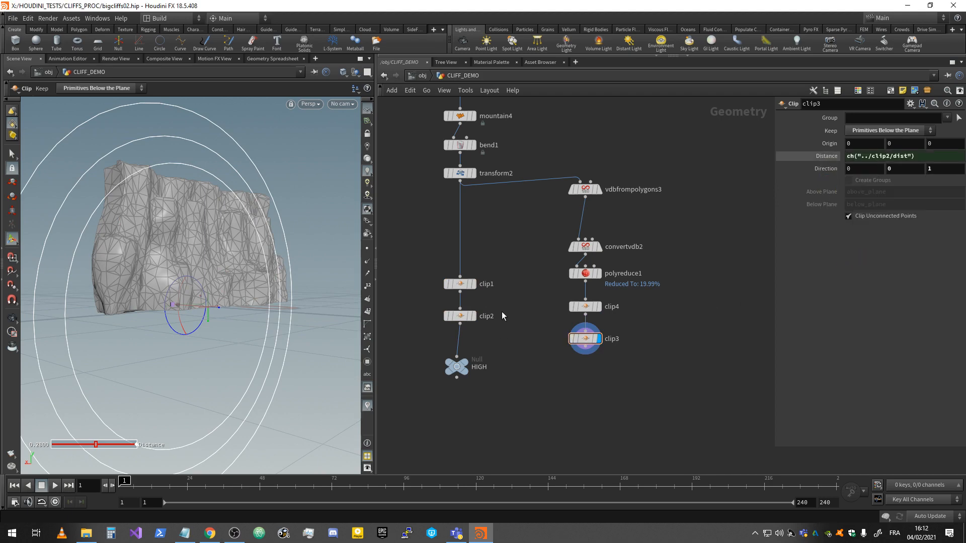
Step: Space convertvdb2, polyreduce1, clip4 and clip3 more tightly in the low-poly branch
{"action": "left_click", "coordinate": [581, 307]}
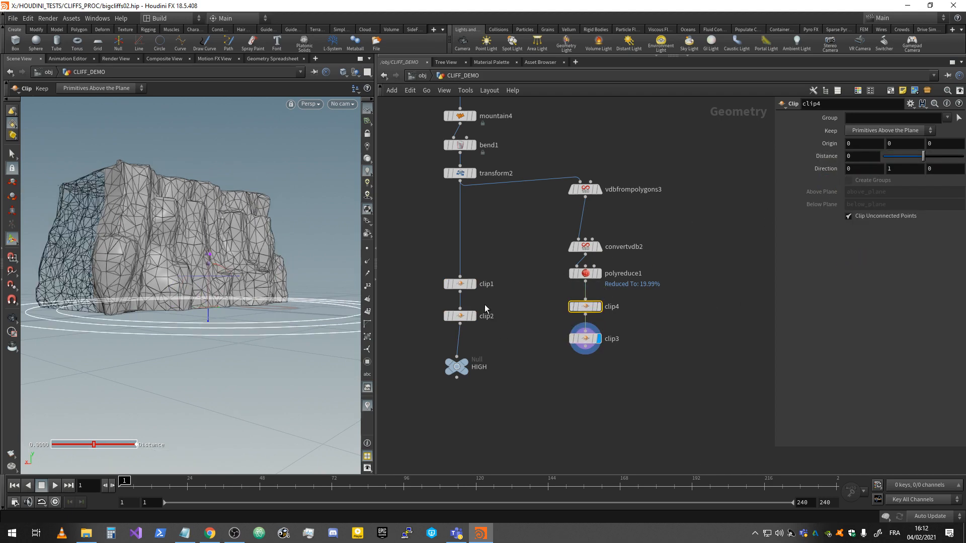
{"action": "left_click_drag", "start_coordinate": [585, 247], "coordinate": [585, 224]}
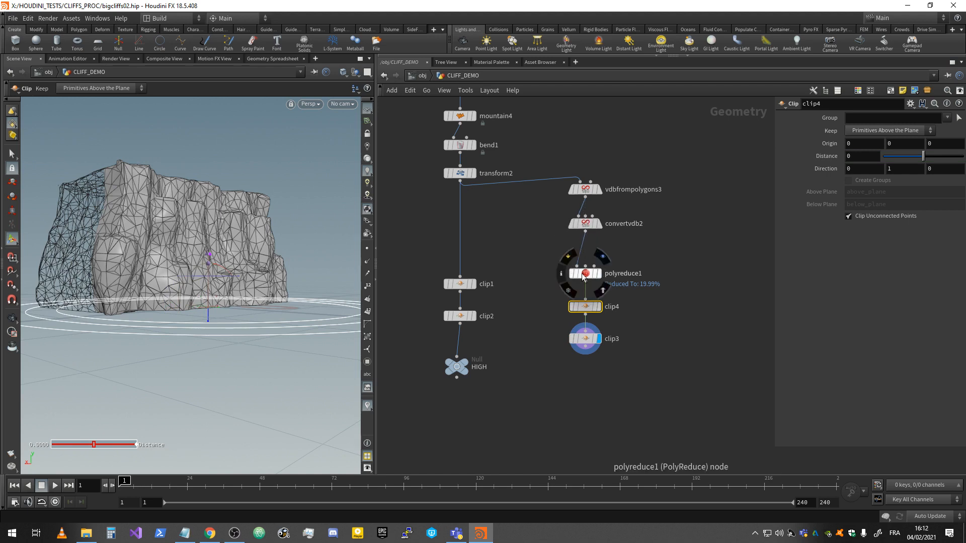
{"action": "left_click_drag", "start_coordinate": [585, 275], "coordinate": [584, 257]}
{"action": "left_click_drag", "start_coordinate": [586, 307], "coordinate": [585, 288]}
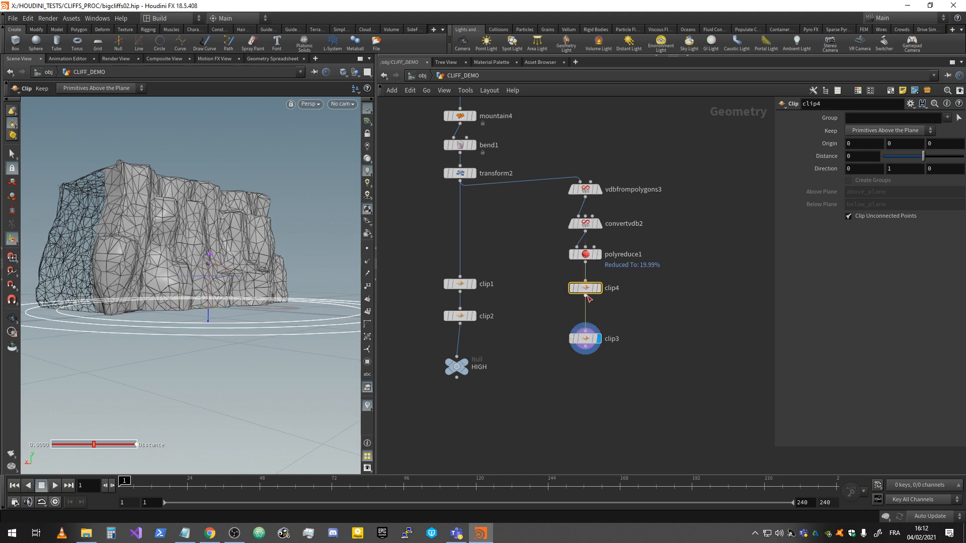
{"action": "left_click_drag", "start_coordinate": [586, 347], "coordinate": [586, 331]}
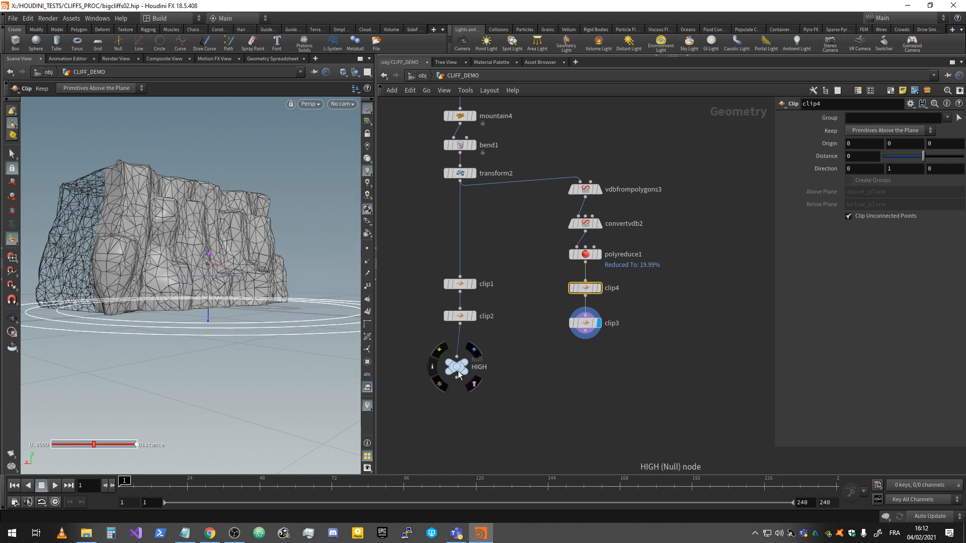
Step: Duplicate the HIGH null, connect the copy below clip3 and rename it LOW
{"action": "left_click_drag", "start_coordinate": [469, 375], "coordinate": [568, 372], "text": "alt"}
{"action": "left_click_drag", "start_coordinate": [585, 340], "coordinate": [582, 371]}
{"action": "key", "text": "F2"}
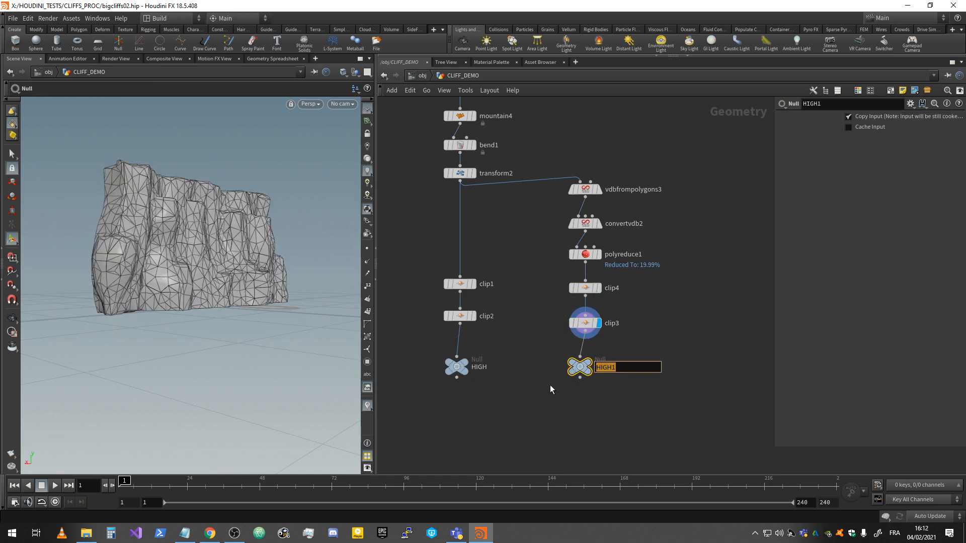
{"action": "type", "text": "LOW"}
{"action": "key", "text": "Return"}
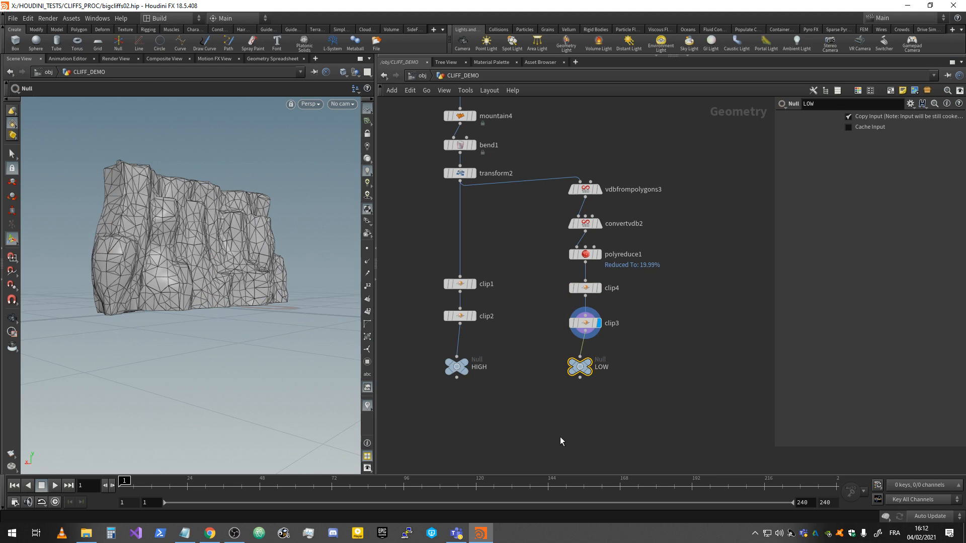
Step: Save the scene and shift the HIGH and LOW nulls down, with LOW aligned under clip3
{"action": "key", "text": "ctrl+s"}
{"action": "left_click_drag", "start_coordinate": [585, 375], "coordinate": [590, 375]}
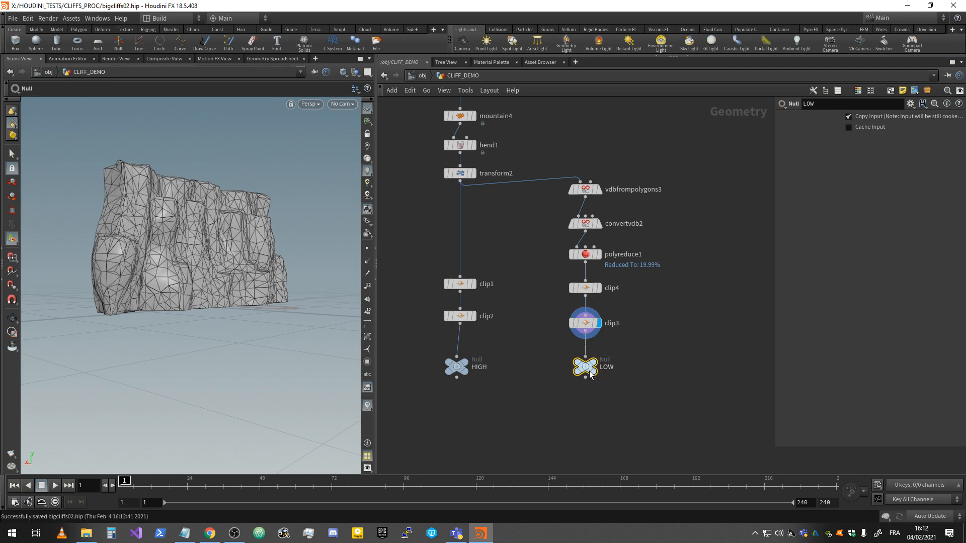
{"action": "left_click_drag", "start_coordinate": [643, 414], "coordinate": [447, 358]}
{"action": "left_click_drag", "start_coordinate": [585, 375], "coordinate": [586, 424]}
{"action": "left_click", "coordinate": [615, 356]}
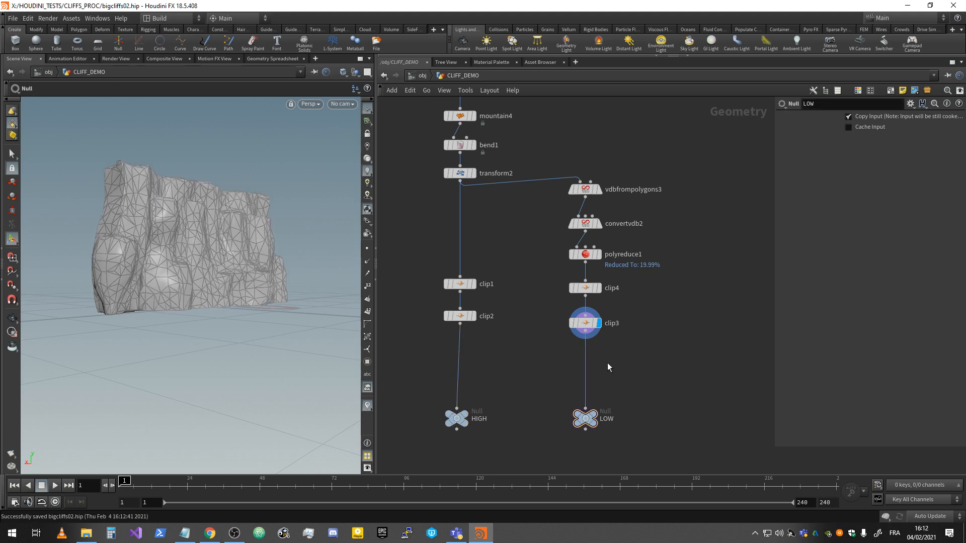
Step: Insert a Labs Auto UV node between clip3 and the LOW null
{"action": "middle_click_drag", "start_coordinate": [608, 363], "coordinate": [604, 328]}
{"action": "scroll", "coordinate": [601, 328], "scroll_direction": "up", "scroll_amount": 2}
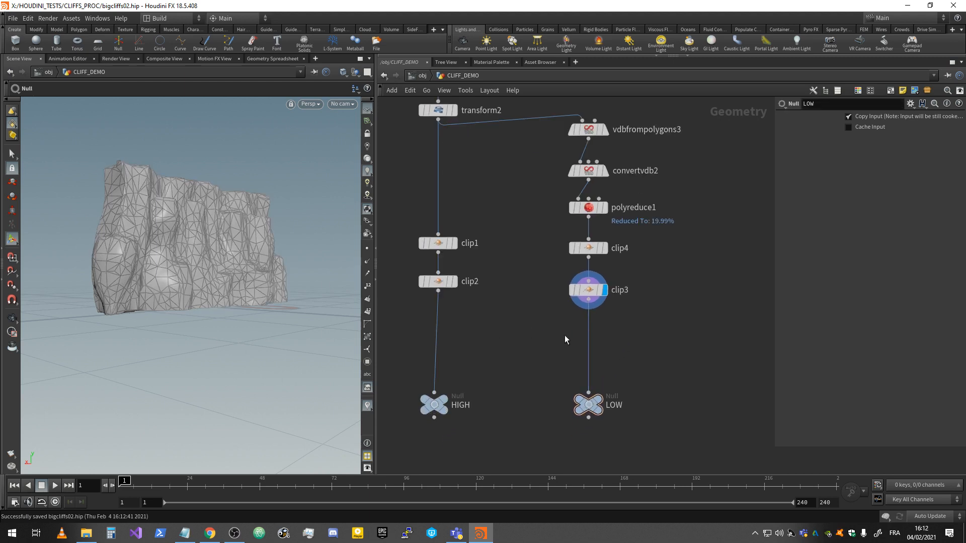
{"action": "key", "text": "Tab"}
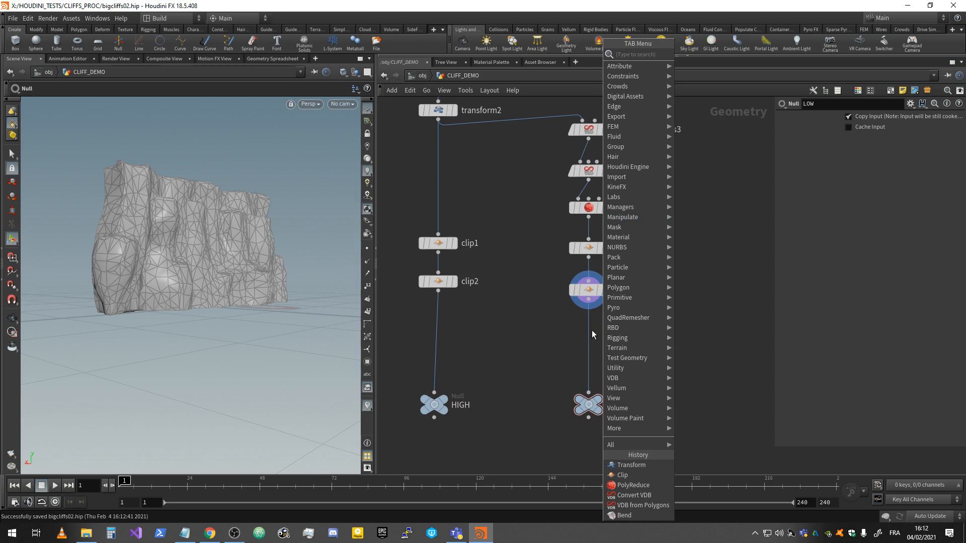
{"action": "type", "text": "uv"}
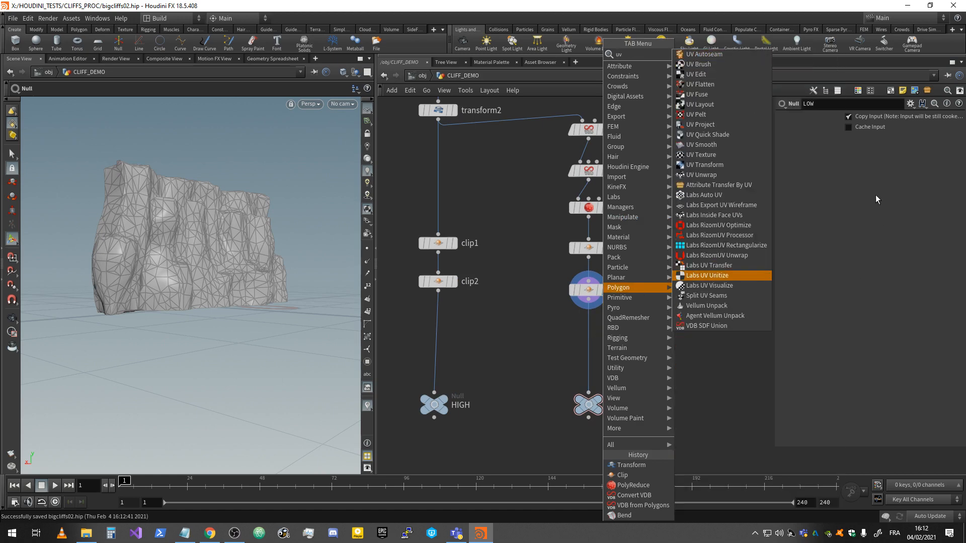
{"action": "left_click", "coordinate": [714, 196]}
{"action": "left_click", "coordinate": [593, 334]}
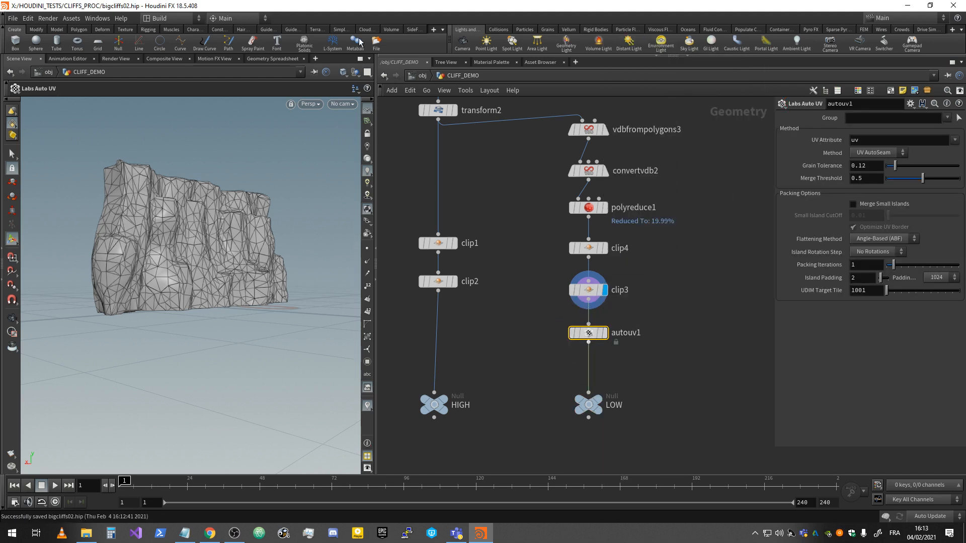
Step: Show the SideFX Labs shelf and check its toolset update dialog without updating
{"action": "left_click", "coordinate": [434, 31]}
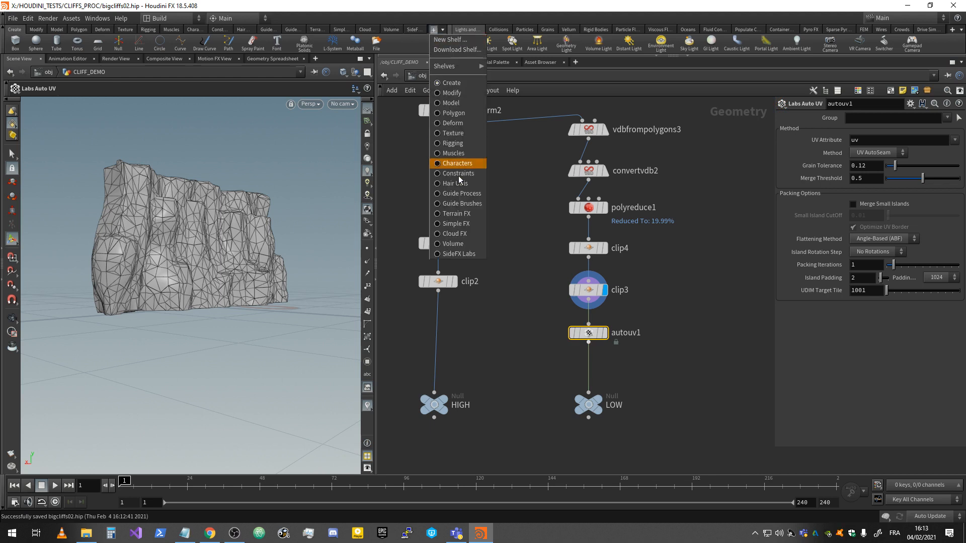
{"action": "mouse_move", "coordinate": [456, 66]}
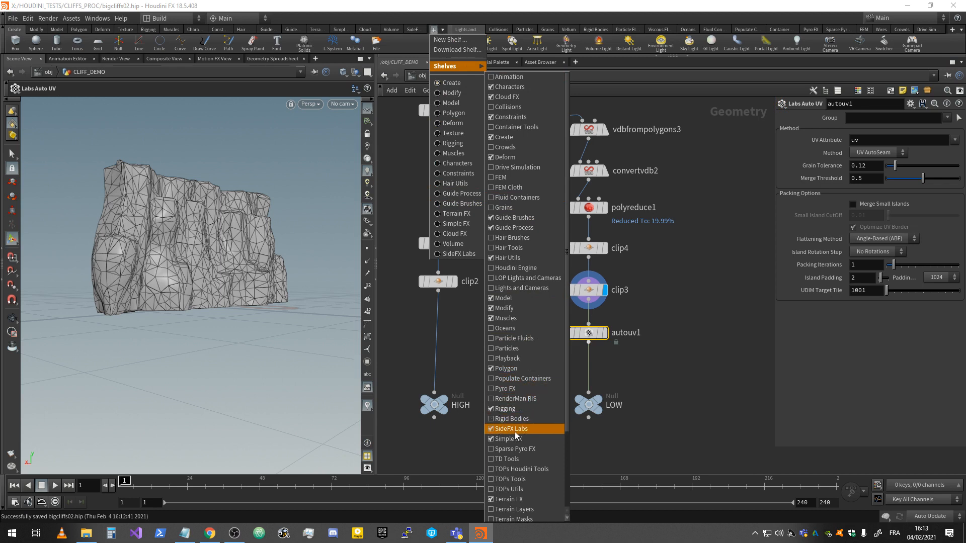
{"action": "left_click", "coordinate": [499, 9]}
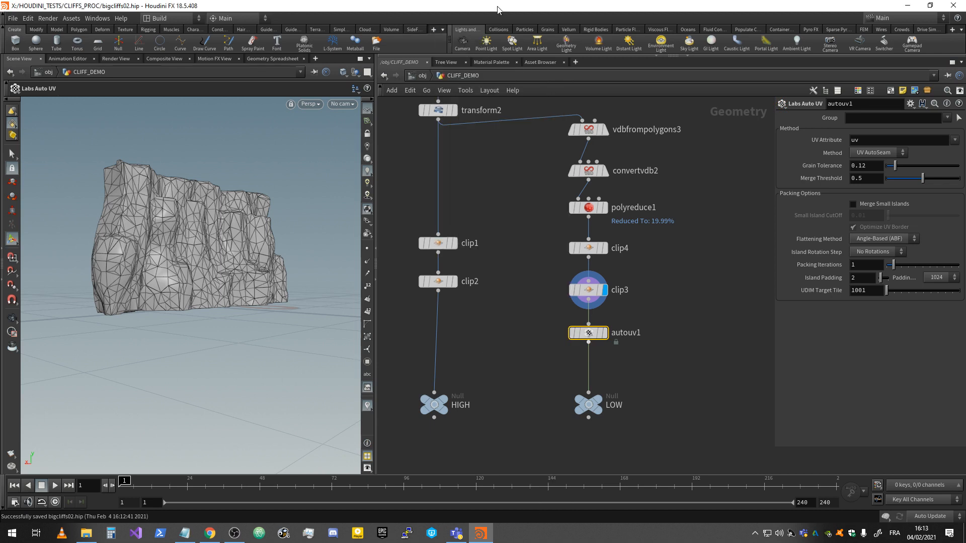
{"action": "left_click", "coordinate": [412, 30]}
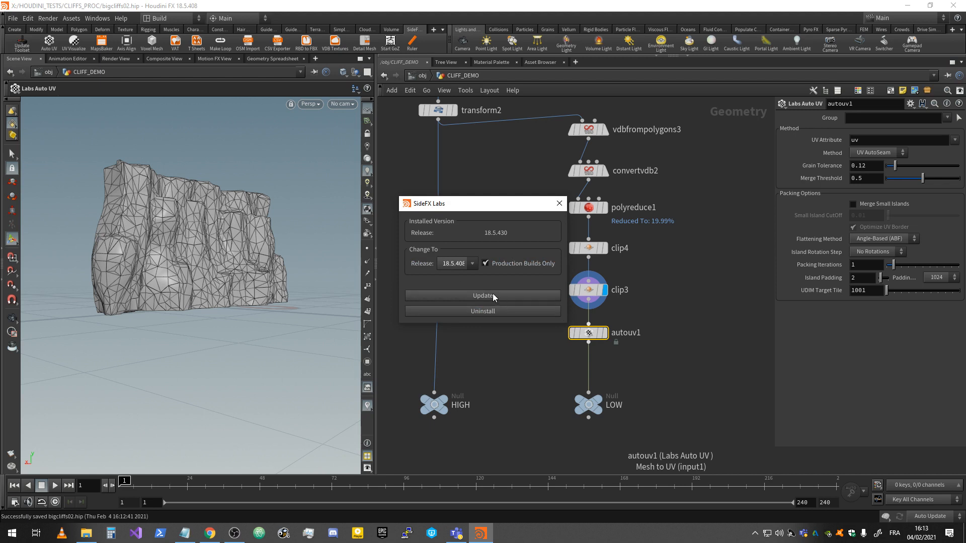
{"action": "left_click", "coordinate": [559, 204]}
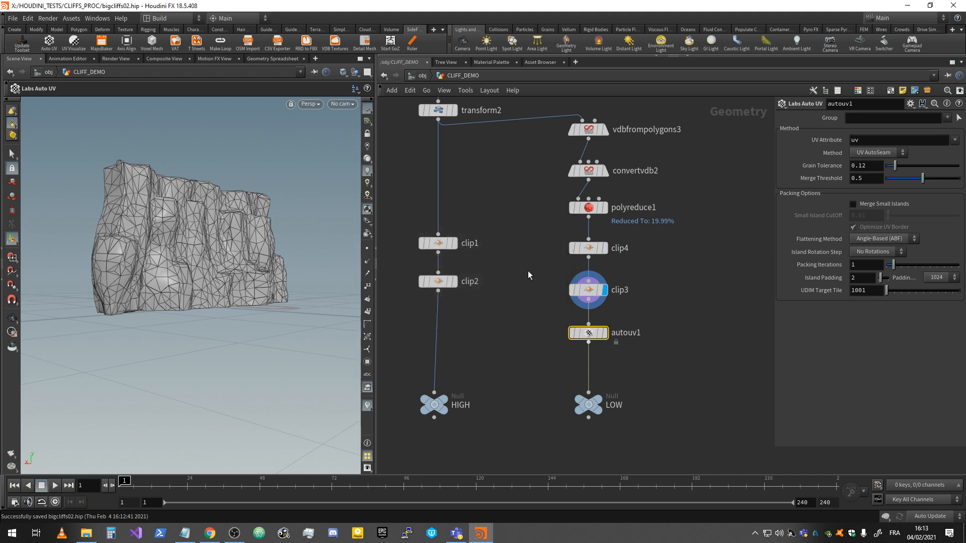
Step: Search the node list for "lab" and look through the available Labs nodes
{"action": "scroll", "coordinate": [669, 276], "scroll_direction": "down", "scroll_amount": 1}
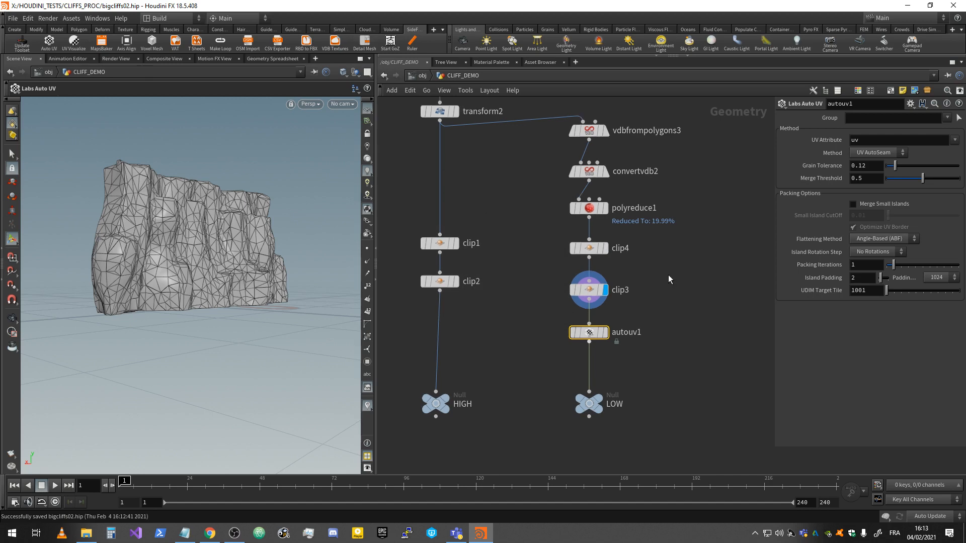
{"action": "key", "text": "Tab"}
{"action": "type", "text": "lab"}
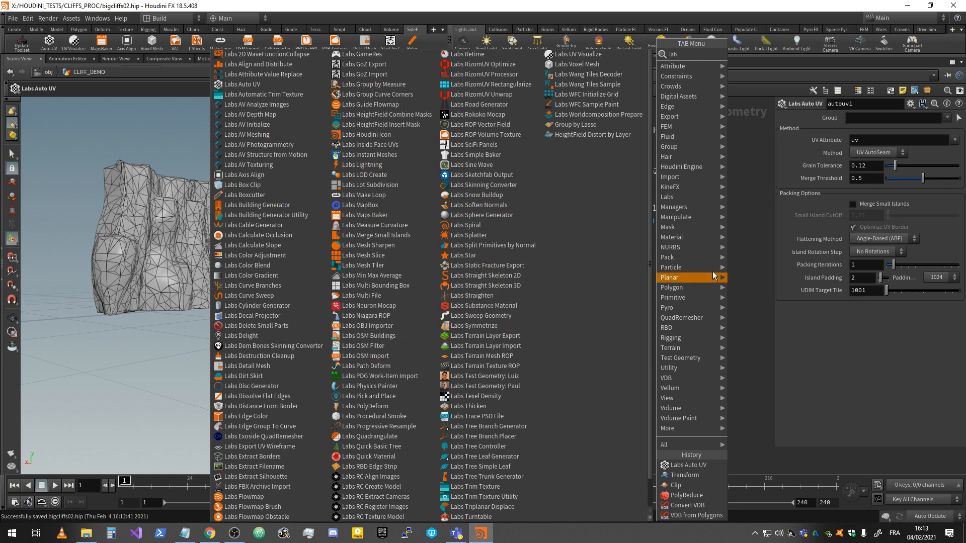
{"action": "key", "text": "Escape"}
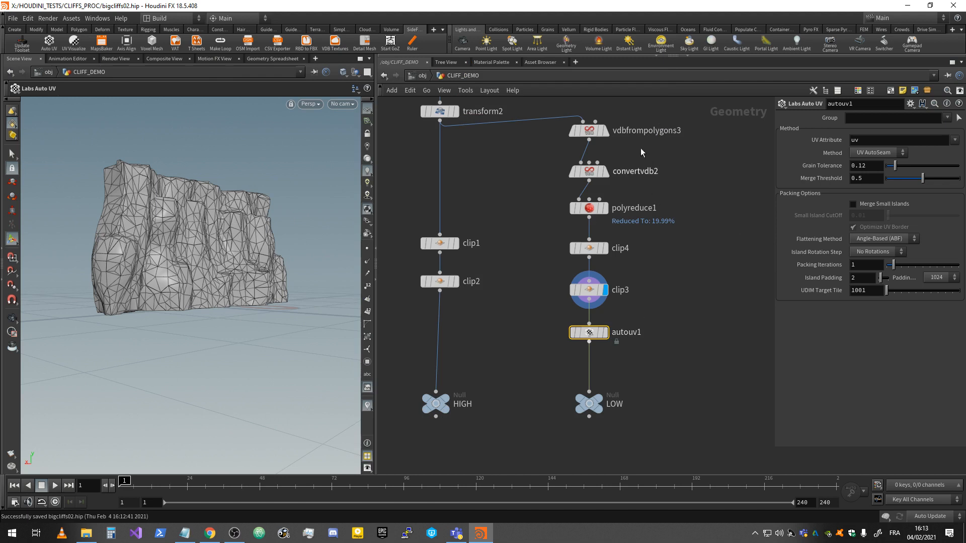
Step: Tidy the network by moving vdbfrompolygons3 closer to convertvdb2 and aligning the HIGH null under clip2
{"action": "mouse_move", "coordinate": [596, 133]}
{"action": "left_click_drag", "start_coordinate": [597, 134], "coordinate": [596, 140]}
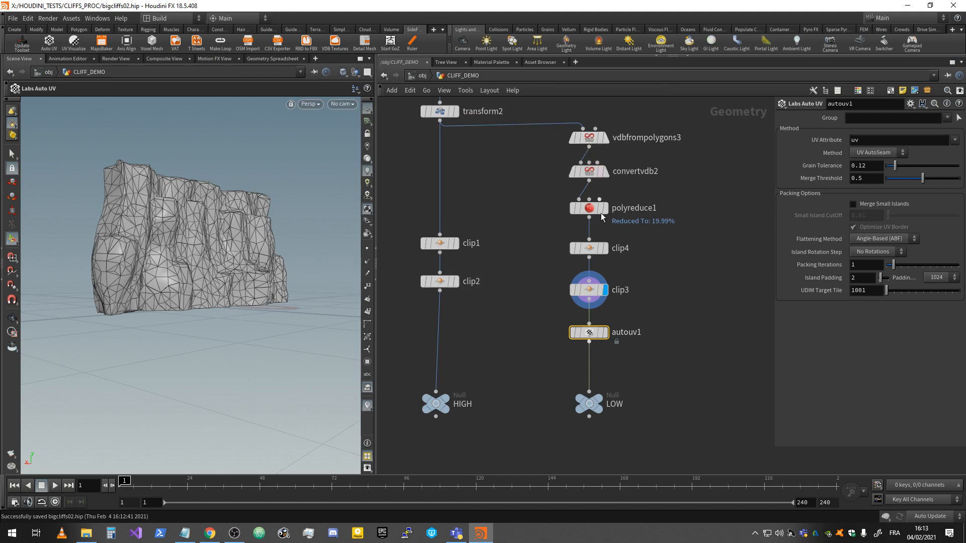
{"action": "left_click_drag", "start_coordinate": [438, 400], "coordinate": [442, 399]}
{"action": "middle_click_drag", "start_coordinate": [606, 371], "coordinate": [633, 346]}
Step: Display autouv1 in two side-by-side views and switch the Top view to the UV viewport
{"action": "mouse_move", "coordinate": [632, 305]}
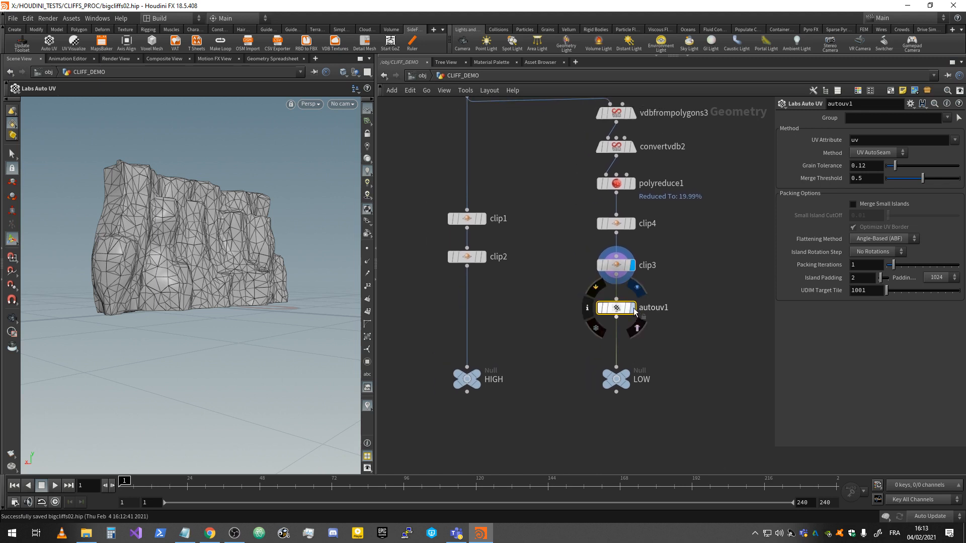
{"action": "left_click", "coordinate": [633, 308]}
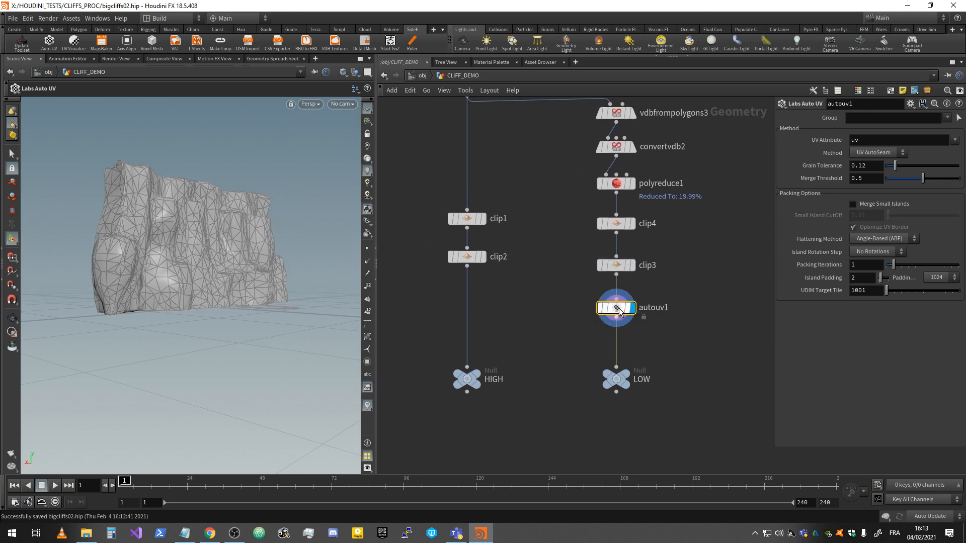
{"action": "left_click", "coordinate": [368, 72]}
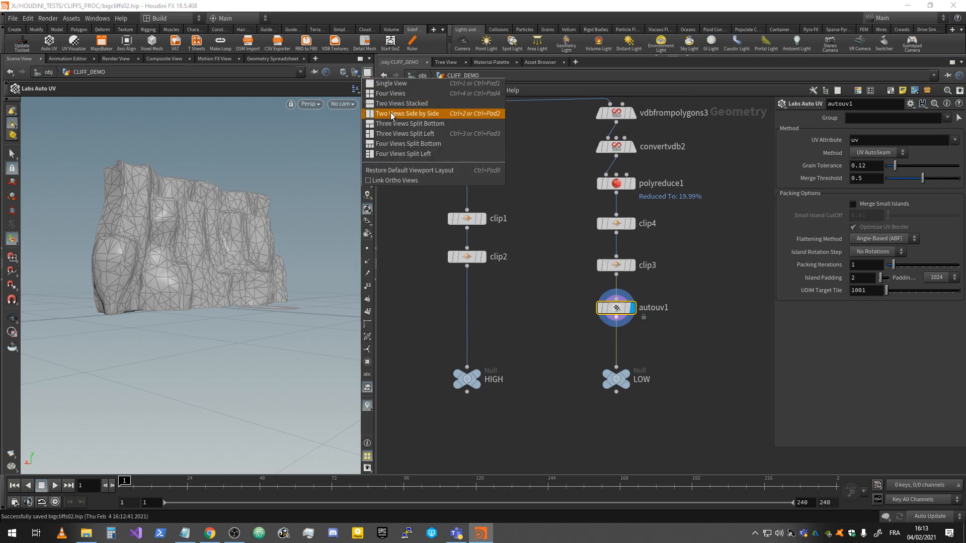
{"action": "left_click", "coordinate": [407, 114]}
{"action": "left_click", "coordinate": [150, 105]}
{"action": "mouse_move", "coordinate": [166, 125]}
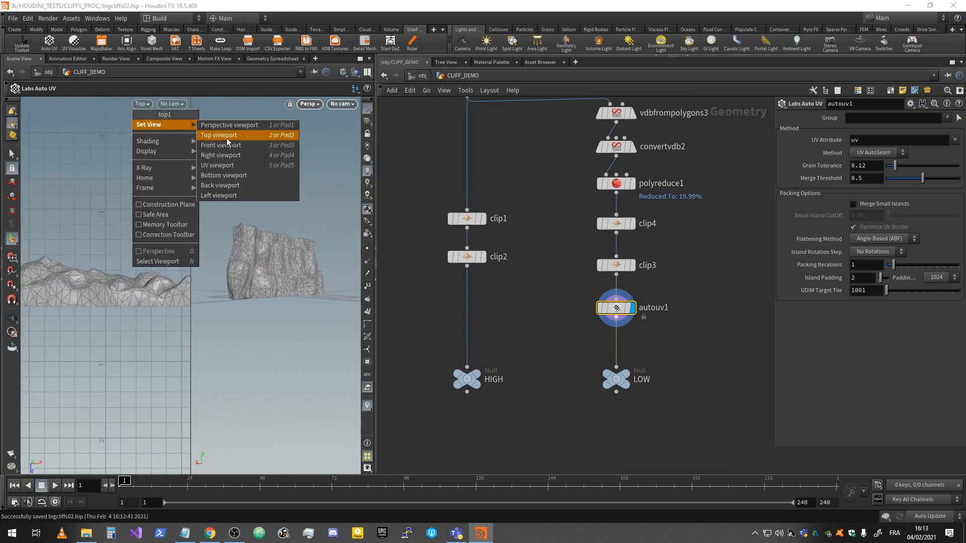
{"action": "left_click", "coordinate": [241, 167]}
Step: Widen the viewport pane and examine the UV islands generated for the low-poly cliff
{"action": "scroll", "coordinate": [141, 253], "scroll_direction": "up", "scroll_amount": 5, "text": "alt"}
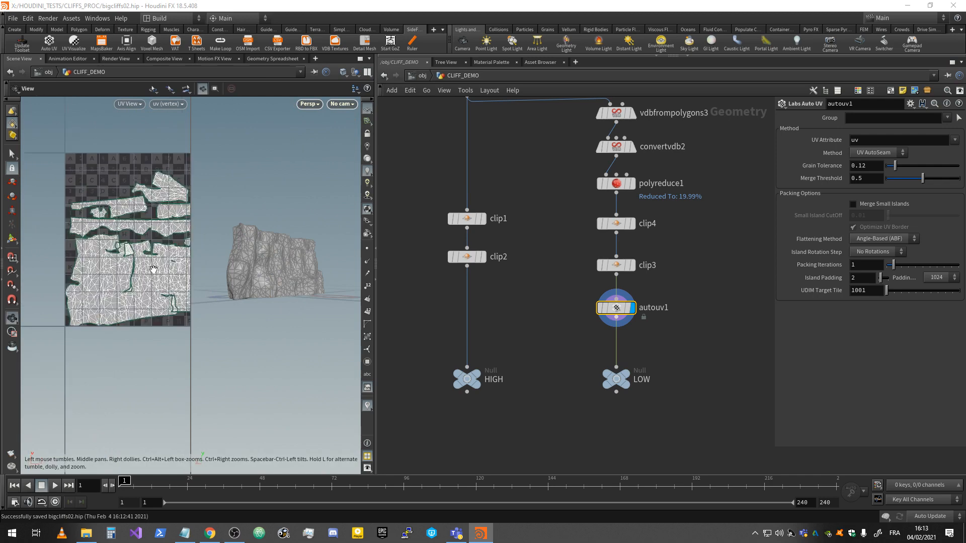
{"action": "middle_click_drag", "start_coordinate": [149, 265], "coordinate": [110, 269], "text": "alt"}
{"action": "scroll", "coordinate": [110, 268], "scroll_direction": "down", "scroll_amount": 1, "text": "alt"}
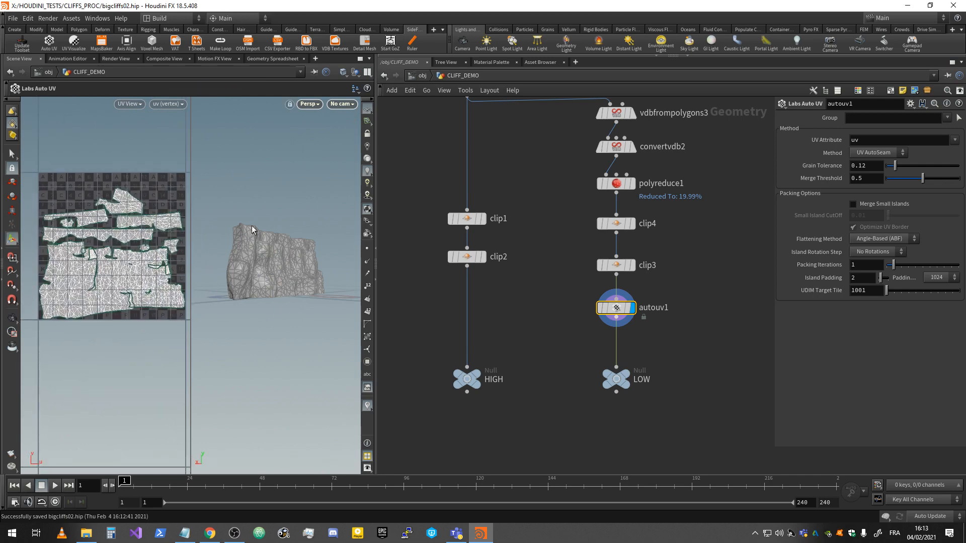
{"action": "left_click_drag", "start_coordinate": [375, 217], "coordinate": [398, 218]}
{"action": "scroll", "coordinate": [123, 261], "scroll_direction": "up", "scroll_amount": 4}
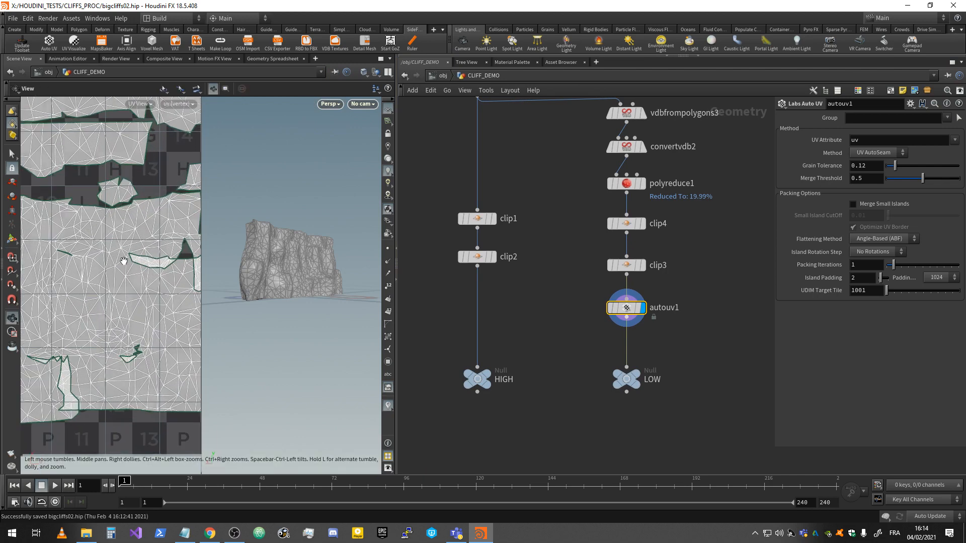
{"action": "scroll", "coordinate": [133, 272], "scroll_direction": "down", "scroll_amount": 6}
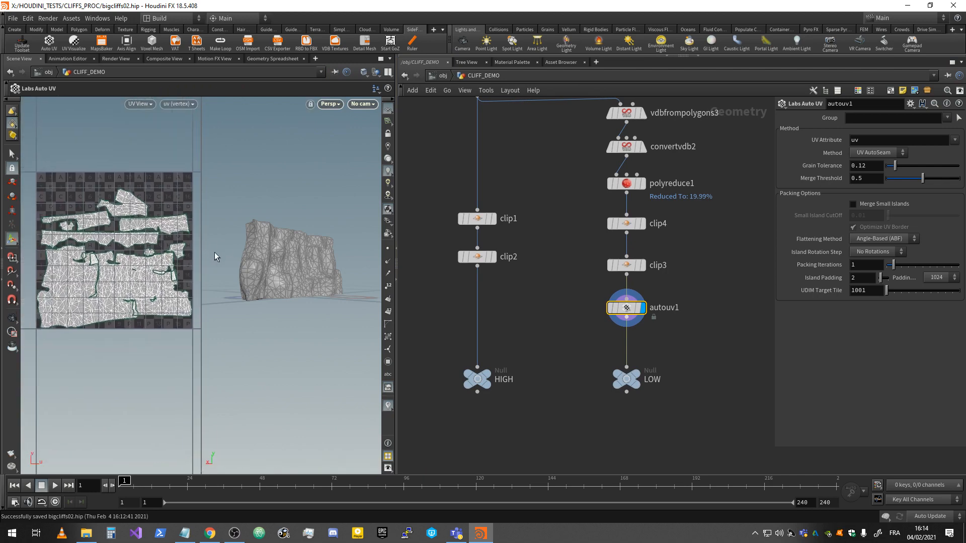
Step: Turn on UV Overlap display in the UV view and widen the viewport pane around the UV and perspective views
{"action": "left_click_drag", "start_coordinate": [202, 260], "coordinate": [211, 250]}
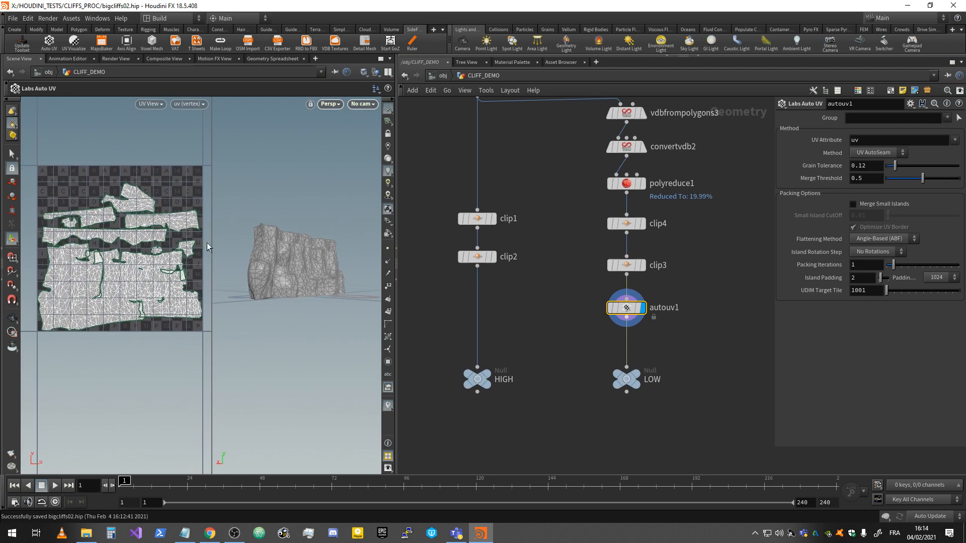
{"action": "left_click", "coordinate": [197, 105]}
{"action": "mouse_move", "coordinate": [191, 171]}
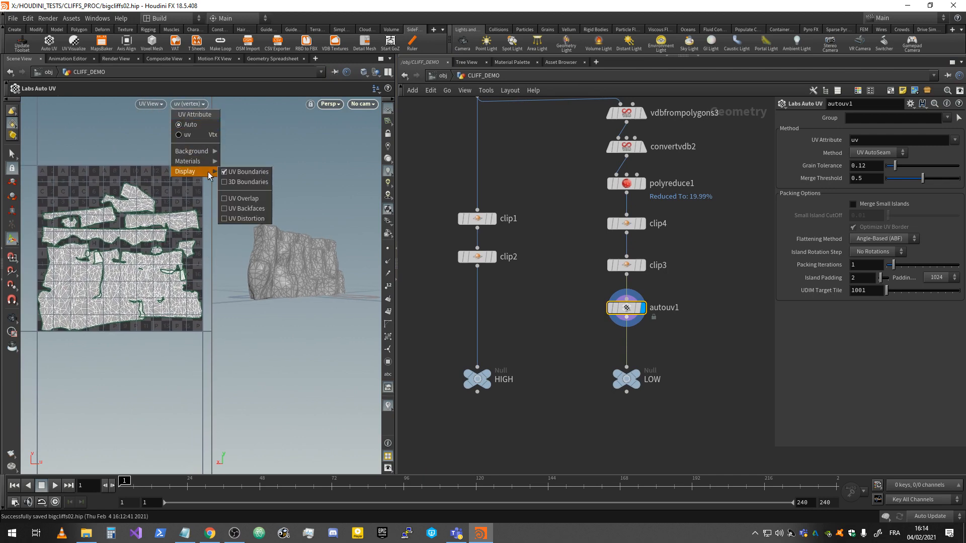
{"action": "left_click", "coordinate": [254, 199]}
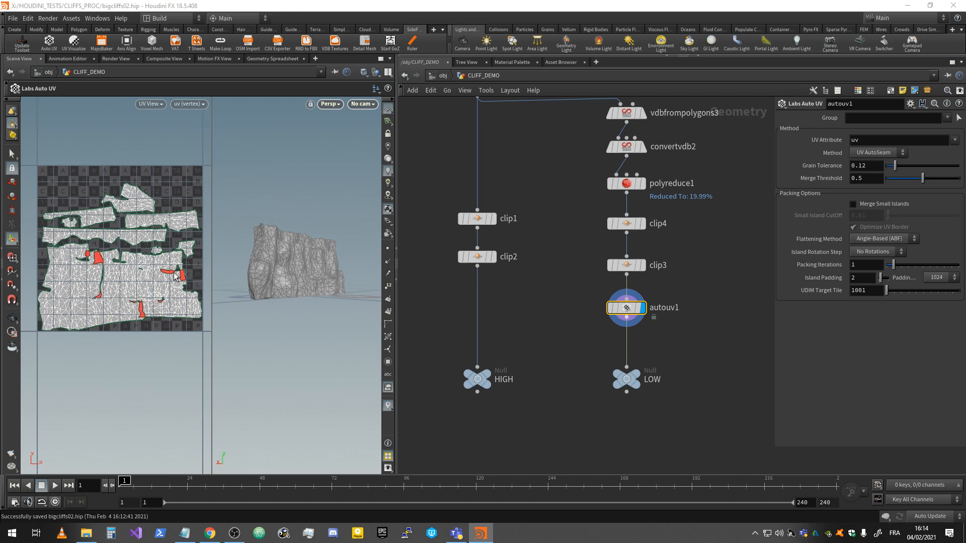
{"action": "key", "text": "Escape"}
{"action": "left_click_drag", "start_coordinate": [281, 301], "coordinate": [323, 280]}
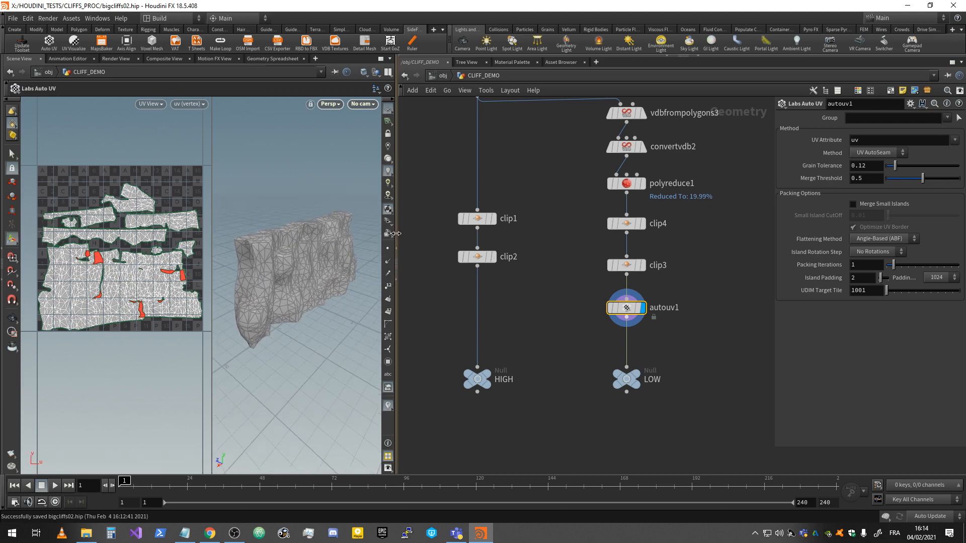
{"action": "left_click_drag", "start_coordinate": [397, 234], "coordinate": [470, 234]}
{"action": "left_click_drag", "start_coordinate": [387, 246], "coordinate": [424, 258]}
{"action": "key", "text": "Return"}
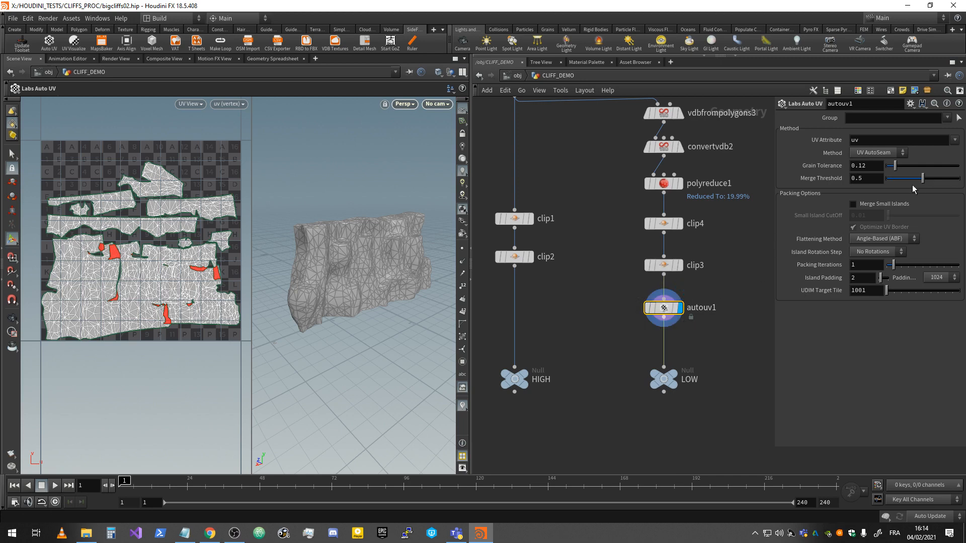
Step: Lower autouv1's Merge Threshold to 0.2, trying 0.4 and 0.3 on the way, and enable Merge Small Islands
{"action": "left_click", "coordinate": [872, 178]}
{"action": "key", "text": "Return"}
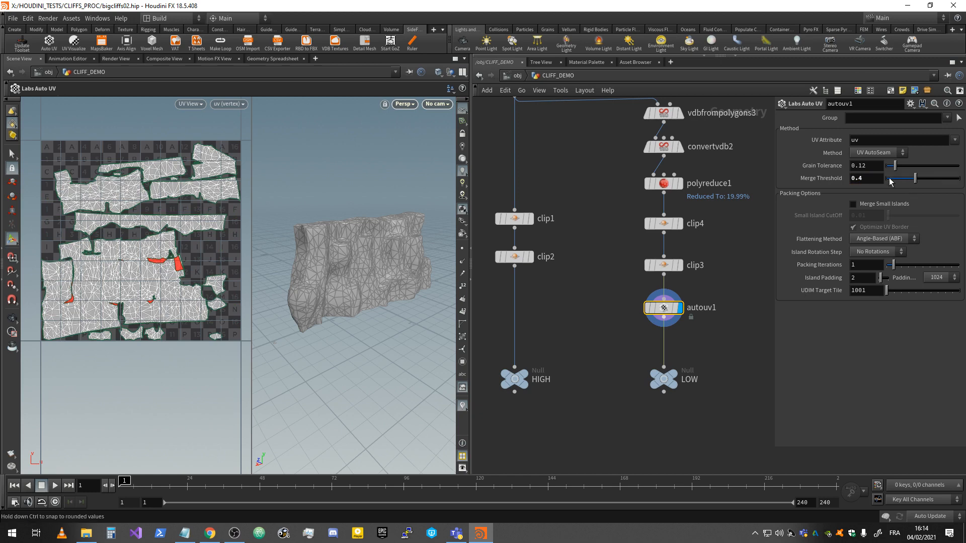
{"action": "left_click", "coordinate": [871, 179]}
{"action": "key", "text": "BackSpace"}
{"action": "type", "text": "3"}
{"action": "key", "text": "Return"}
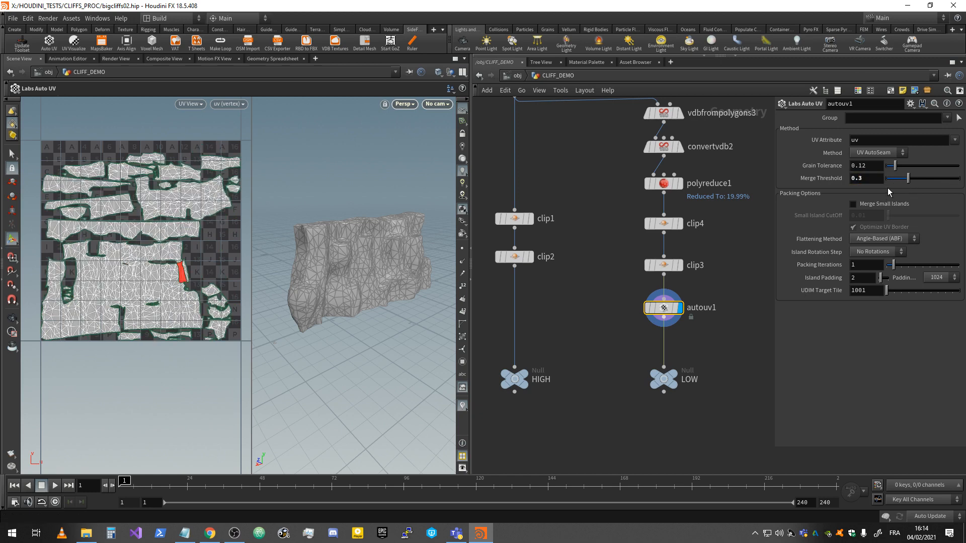
{"action": "type", "text": "2"}
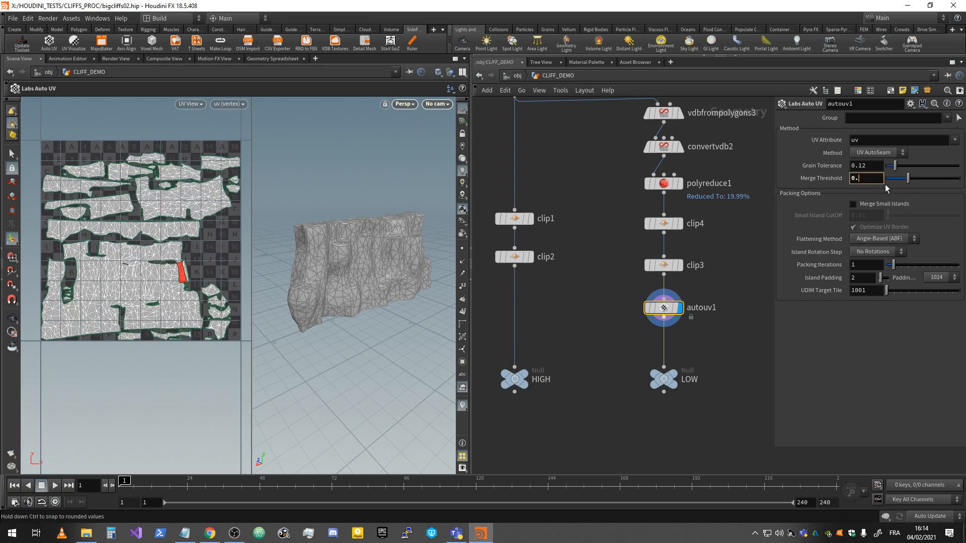
{"action": "key", "text": "Return"}
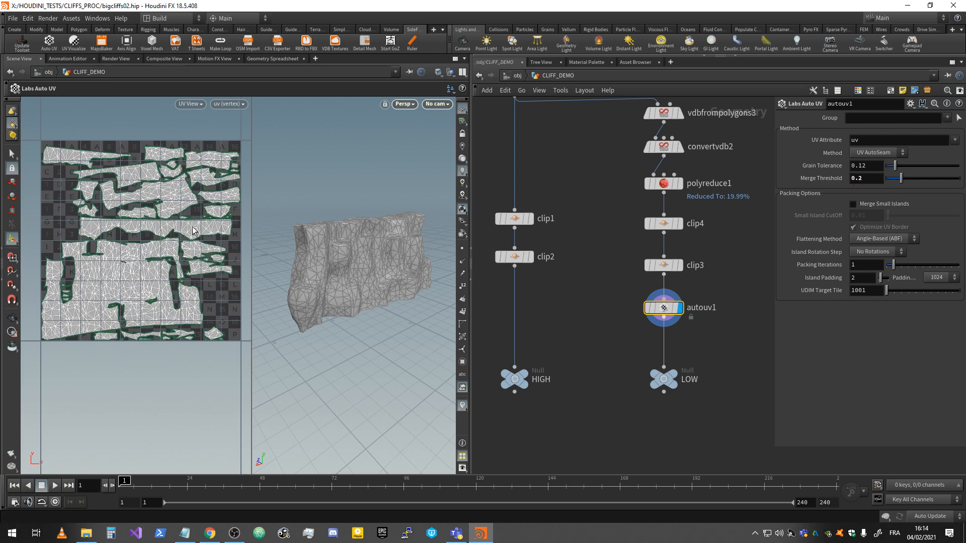
{"action": "left_click", "coordinate": [879, 206]}
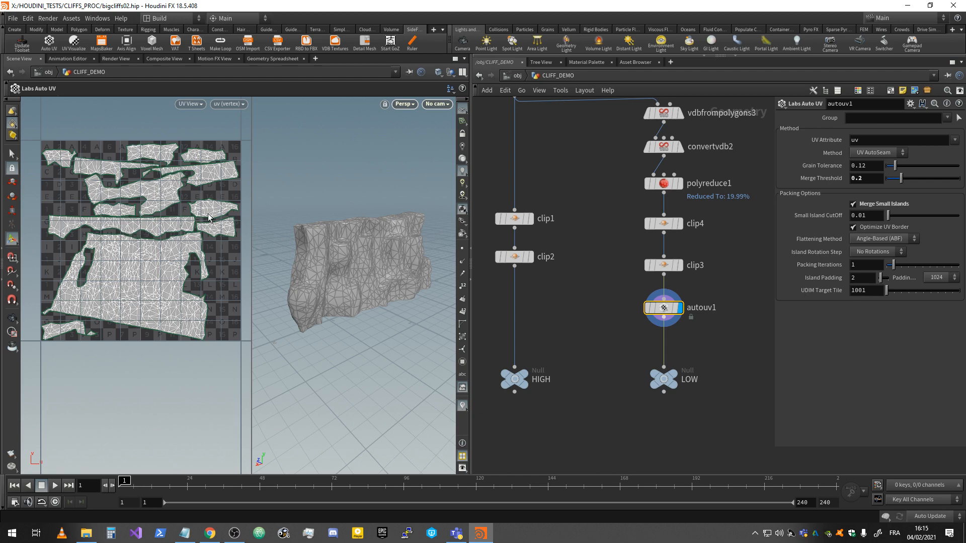
Step: Turn on UV Distortion display in the UV view
{"action": "left_click", "coordinate": [615, 276]}
{"action": "left_click", "coordinate": [230, 103]}
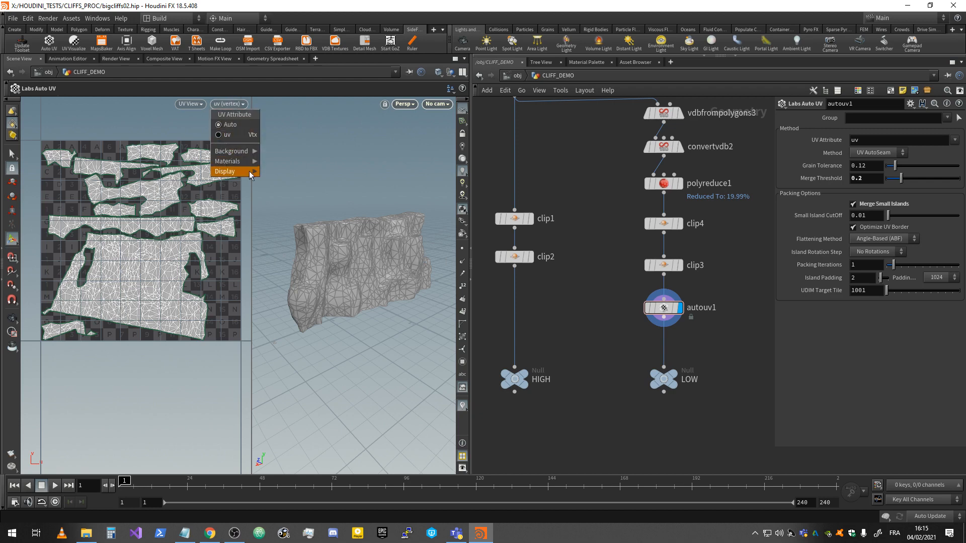
{"action": "mouse_move", "coordinate": [251, 173]}
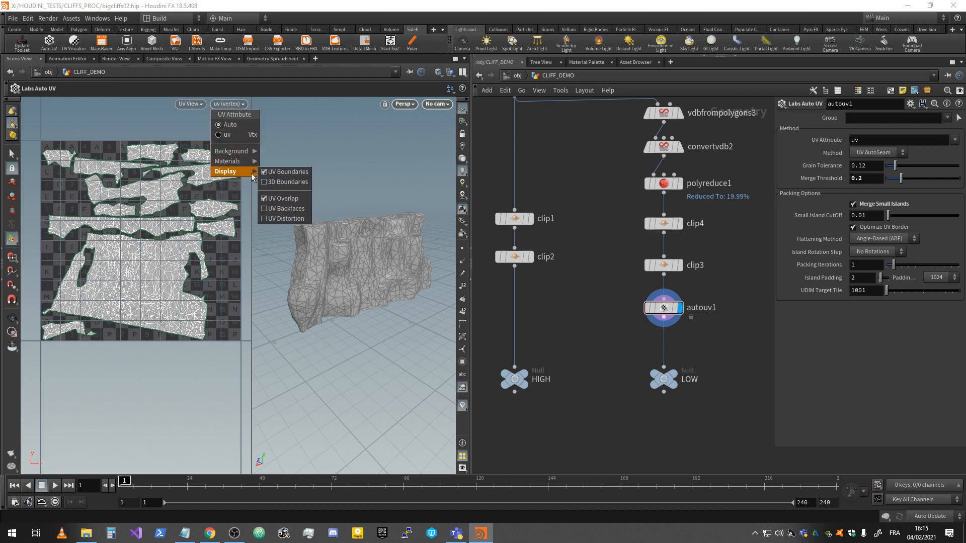
{"action": "left_click", "coordinate": [293, 218]}
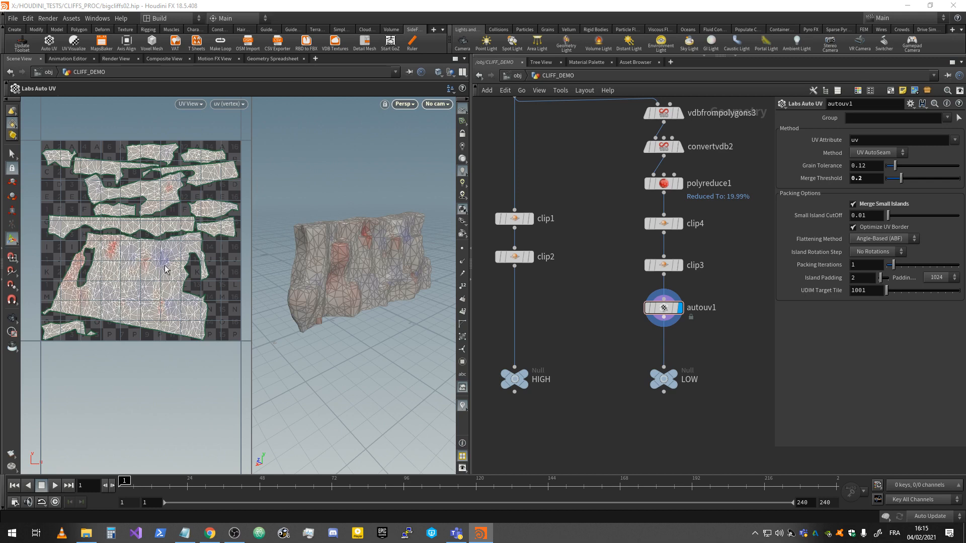
Step: Try inserting a UV Smooth node between autouv1 and the LOW null, and display its result
{"action": "middle_click_drag", "start_coordinate": [725, 320], "coordinate": [668, 289]}
{"action": "key", "text": "Tab"}
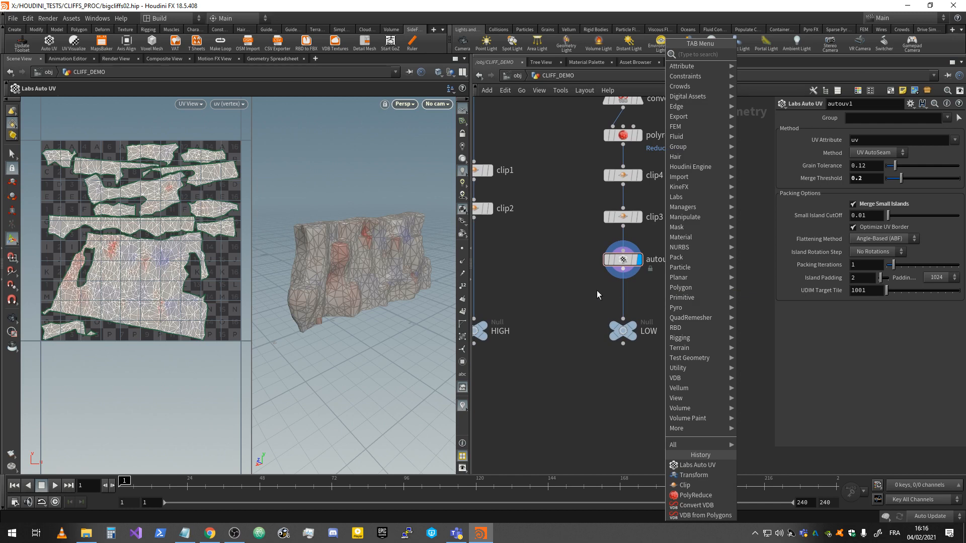
{"action": "key", "text": "Escape"}
{"action": "key", "text": "Tab"}
{"action": "type", "text": "uv"}
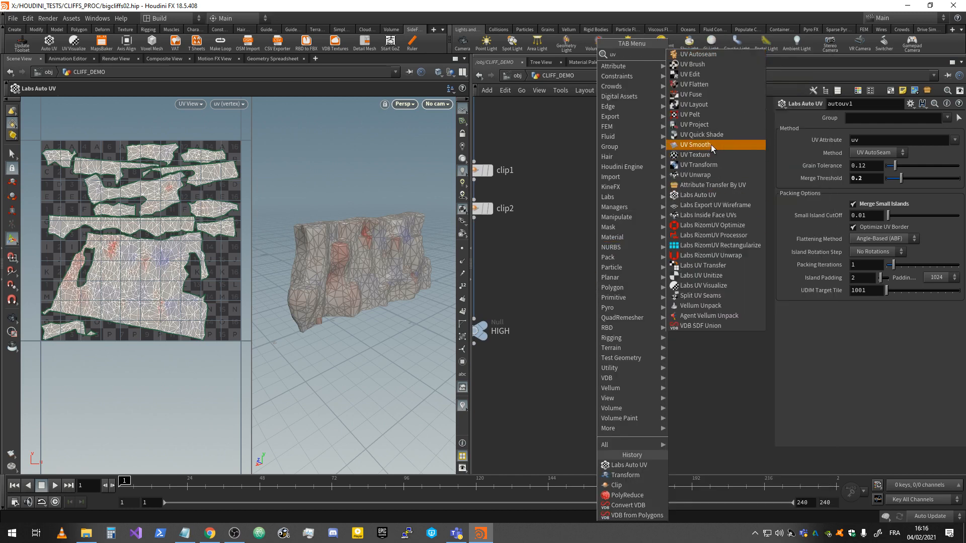
{"action": "left_click", "coordinate": [711, 144]}
{"action": "left_click", "coordinate": [662, 296]}
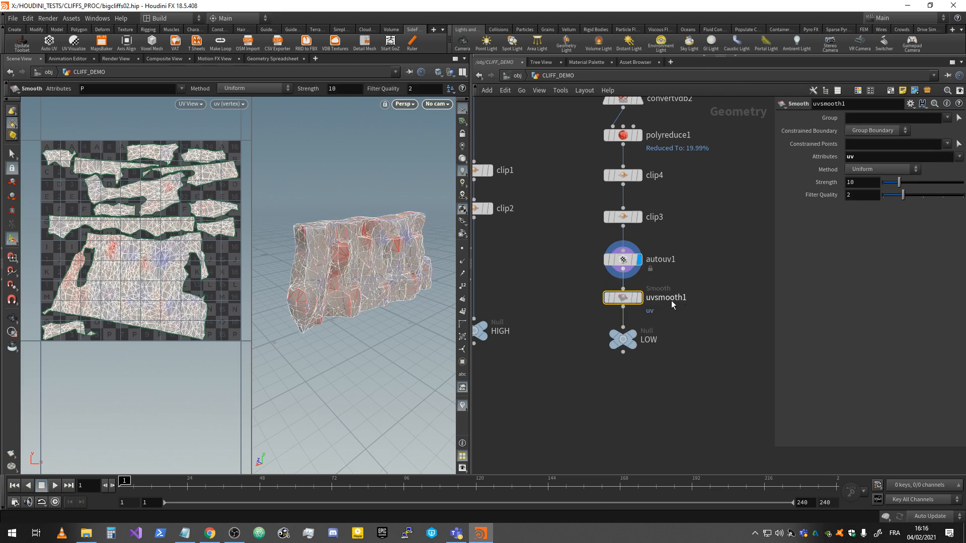
{"action": "left_click", "coordinate": [639, 297]}
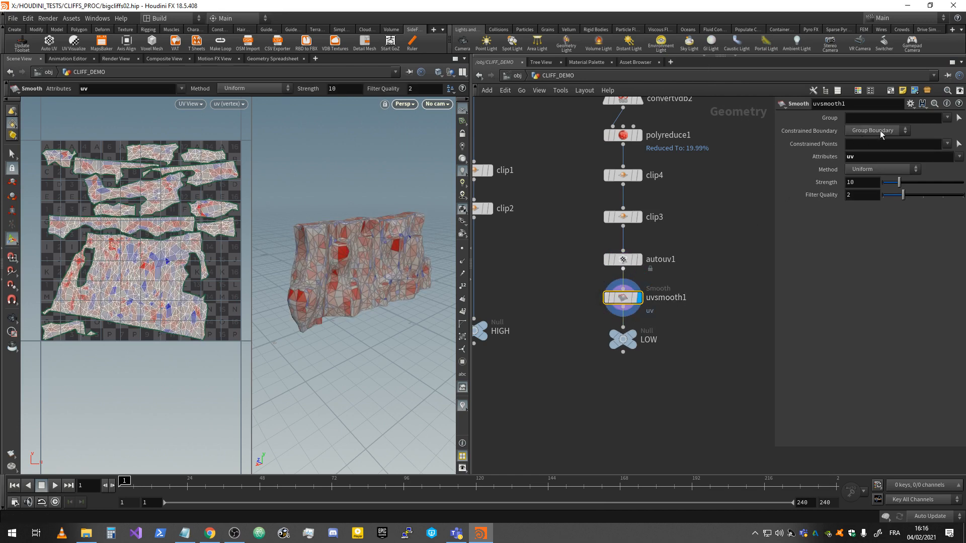
Step: Try the Scale-Dominant and Curvature-Dominant methods on uvsmooth1 and raise its Strength to 12.6
{"action": "left_click", "coordinate": [857, 171]}
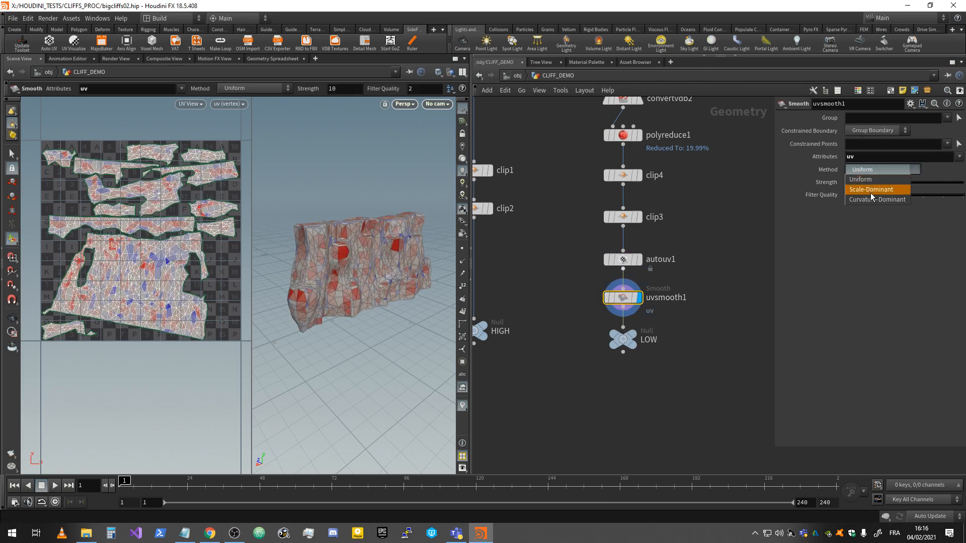
{"action": "left_click", "coordinate": [876, 190]}
{"action": "left_click", "coordinate": [876, 172]}
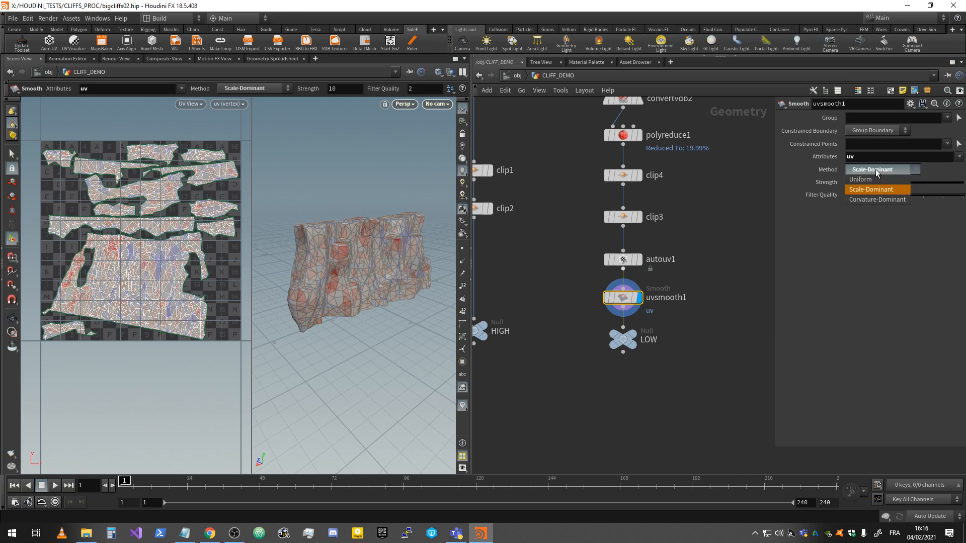
{"action": "left_click", "coordinate": [871, 198]}
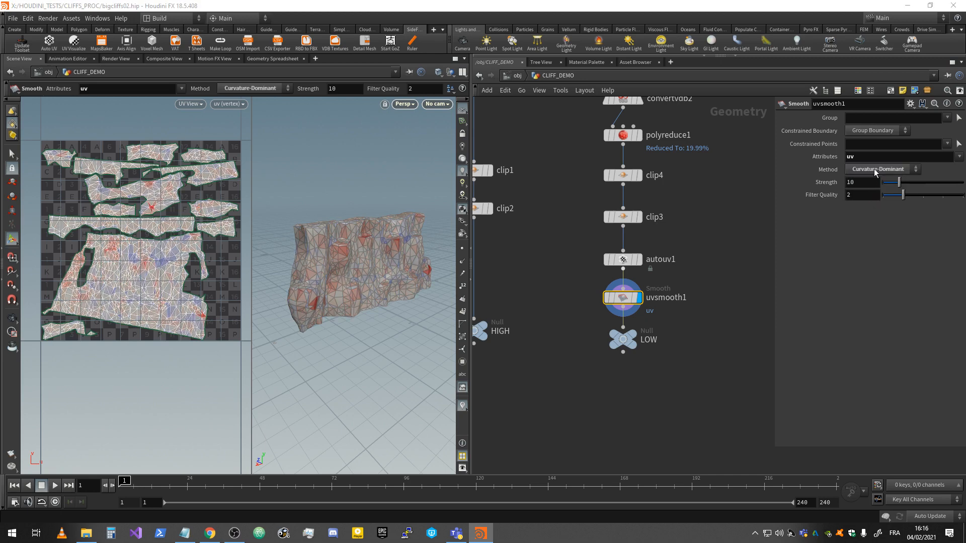
{"action": "mouse_move", "coordinate": [899, 182]}
{"action": "left_mouse_down"}
{"action": "mouse_move", "coordinate": [959, 183]}
{"action": "mouse_move", "coordinate": [834, 203]}
{"action": "mouse_move", "coordinate": [906, 184]}
{"action": "mouse_move", "coordinate": [911, 198]}
{"action": "mouse_move", "coordinate": [878, 201]}
{"action": "mouse_move", "coordinate": [904, 201]}
{"action": "left_mouse_up"}
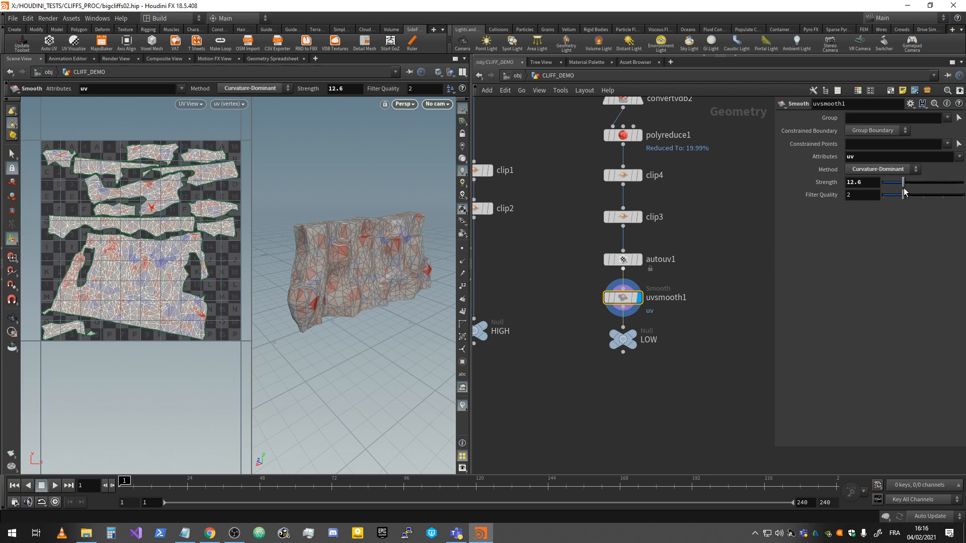
Step: Compare the None, Unshared Edges and Group Boundary constraints on uvsmooth1, ending with Constrained Boundary set to None
{"action": "left_click", "coordinate": [897, 130]}
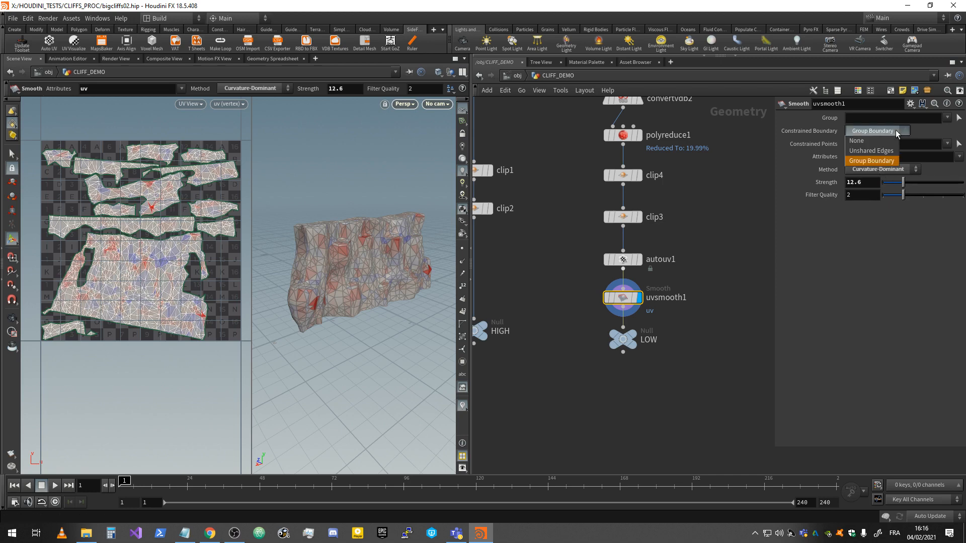
{"action": "left_click", "coordinate": [888, 142]}
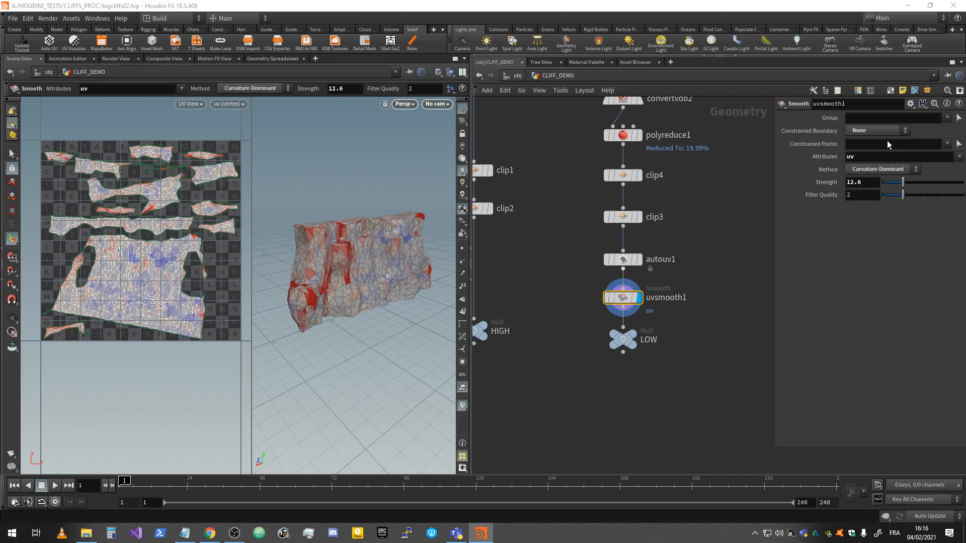
{"action": "left_click", "coordinate": [890, 130]}
{"action": "left_click", "coordinate": [879, 150]}
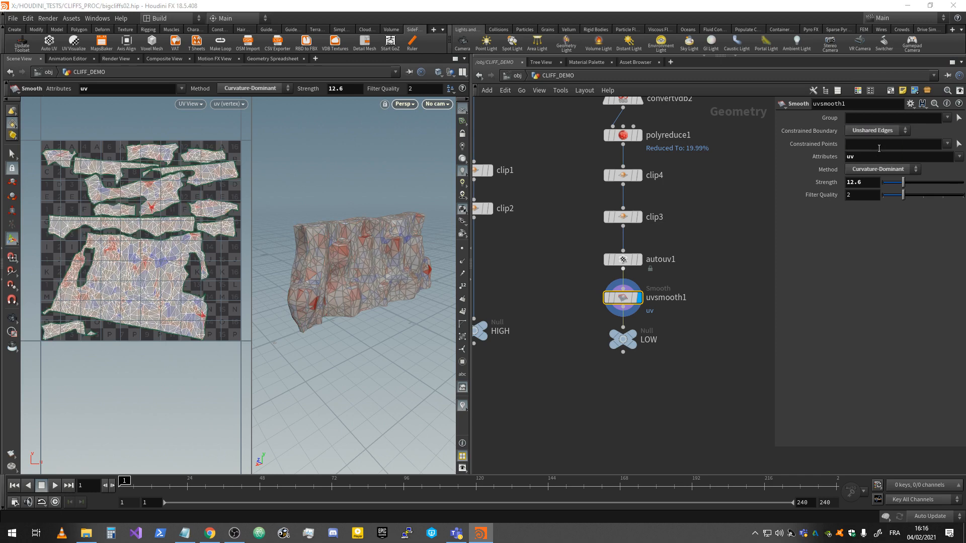
{"action": "left_click", "coordinate": [875, 130]}
{"action": "left_click", "coordinate": [871, 153]}
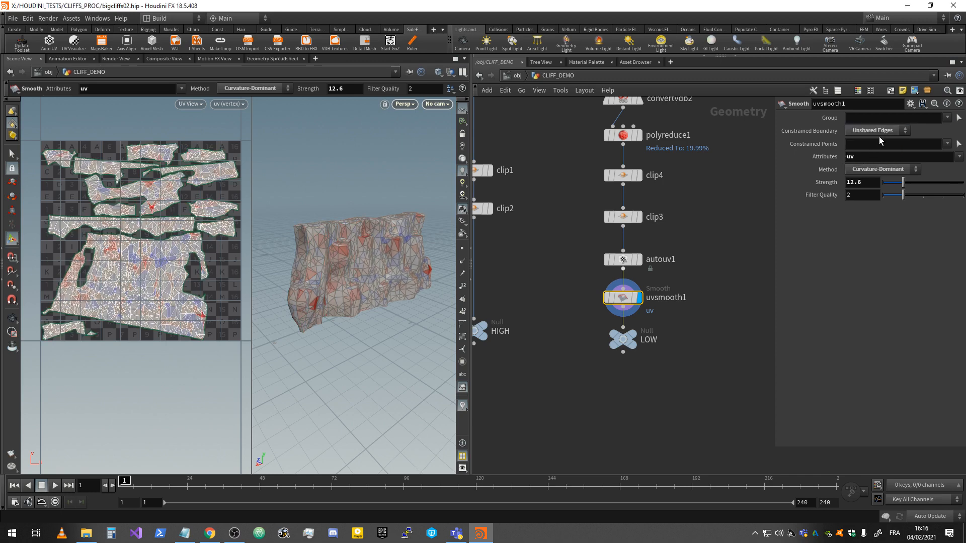
{"action": "left_click", "coordinate": [878, 132]}
{"action": "left_click", "coordinate": [876, 159]}
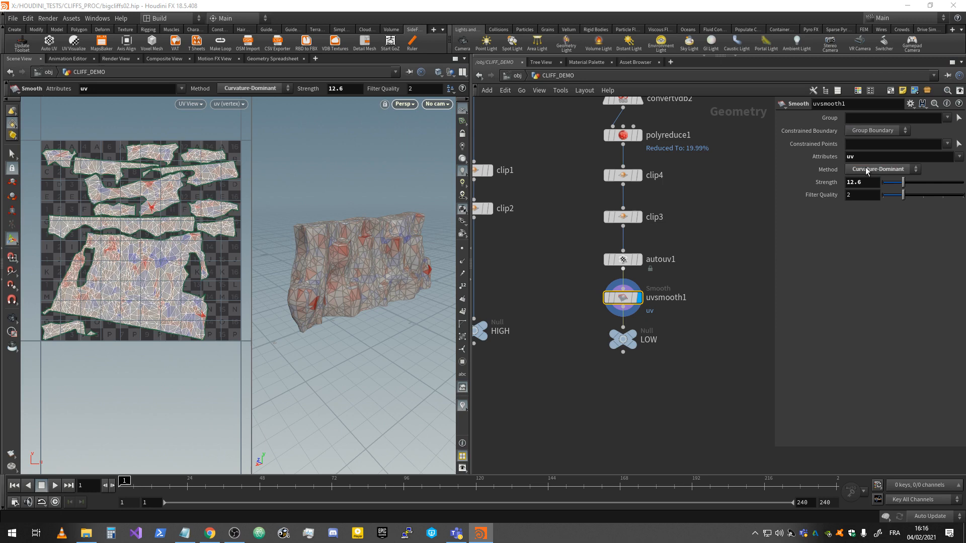
{"action": "left_click", "coordinate": [873, 131]}
{"action": "left_click", "coordinate": [870, 140]}
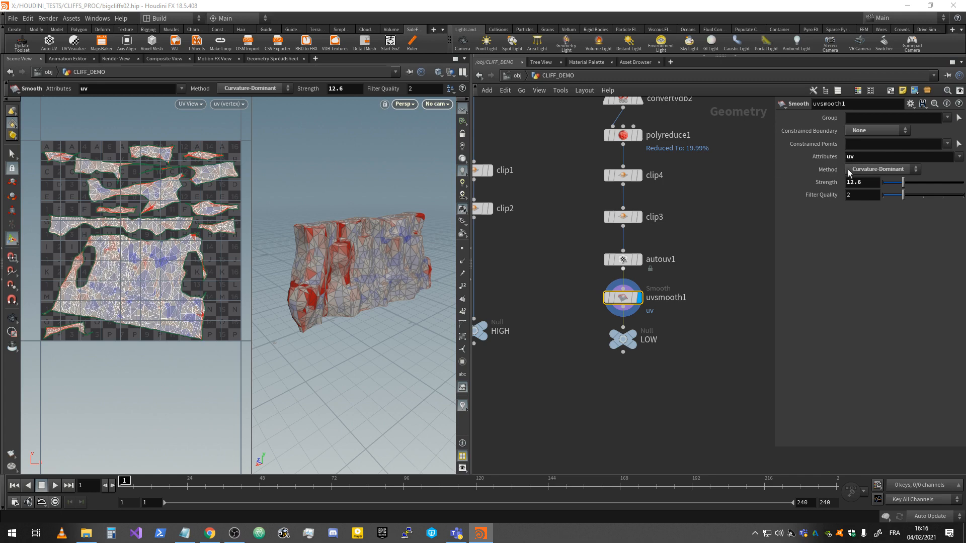
Step: Try uvsmooth1 with the Scale-Dominant method, Strength 0 and Filter Quality 3
{"action": "left_click", "coordinate": [886, 170]}
{"action": "left_click", "coordinate": [880, 190]}
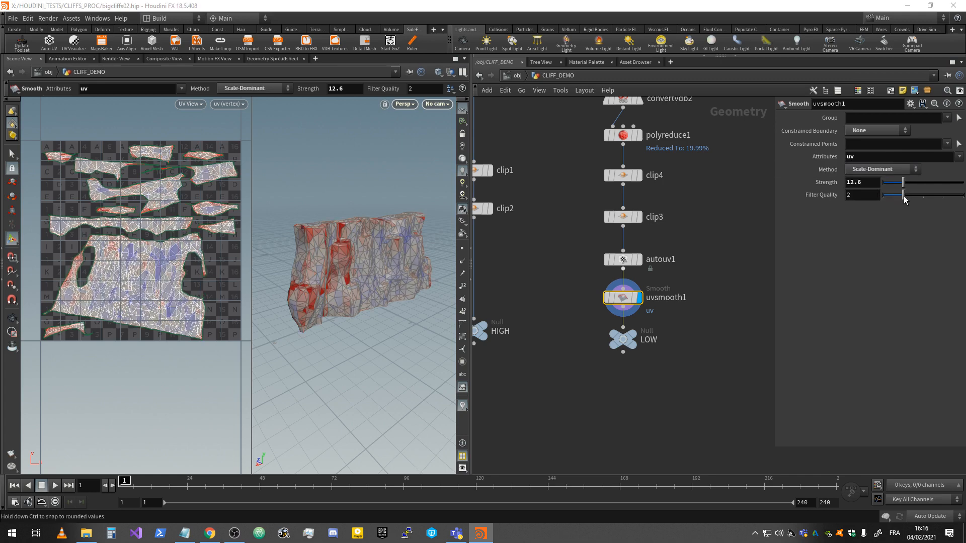
{"action": "left_click_drag", "start_coordinate": [904, 183], "coordinate": [861, 194]}
{"action": "middle_click_drag", "start_coordinate": [862, 181], "coordinate": [799, 185]}
{"action": "left_click_drag", "start_coordinate": [905, 197], "coordinate": [929, 199]}
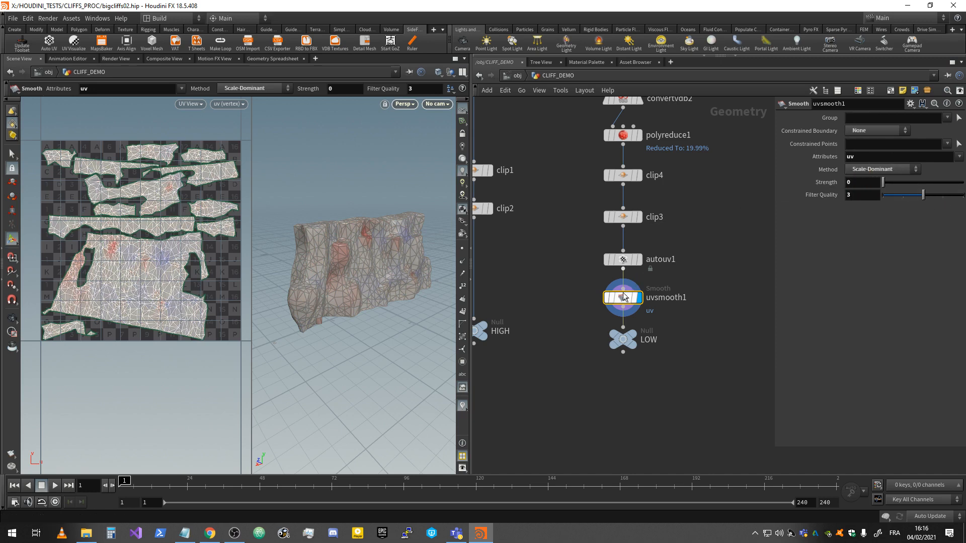
Step: Delete the uvsmooth1 node and look through the available UV nodes without adding one
{"action": "key", "text": "Delete"}
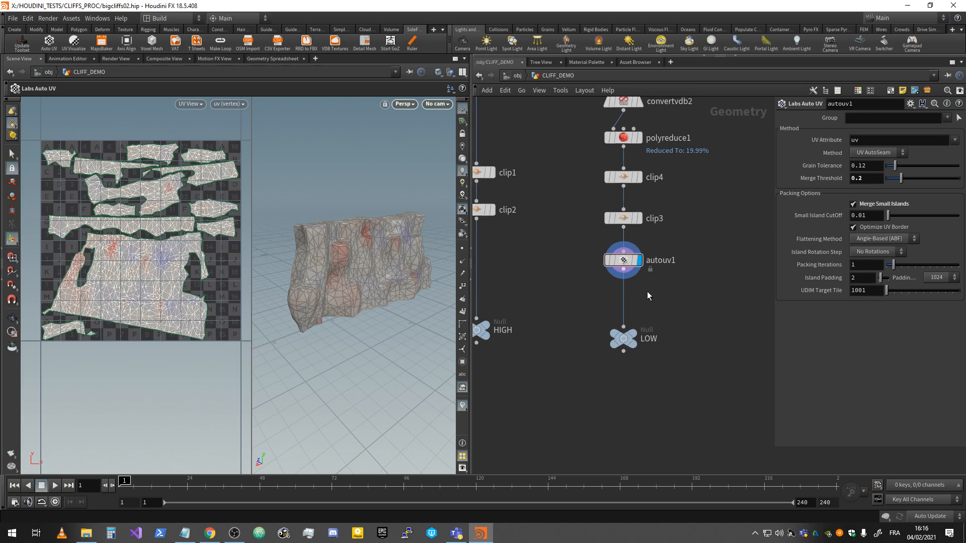
{"action": "key", "text": "Tab"}
{"action": "type", "text": "uv"}
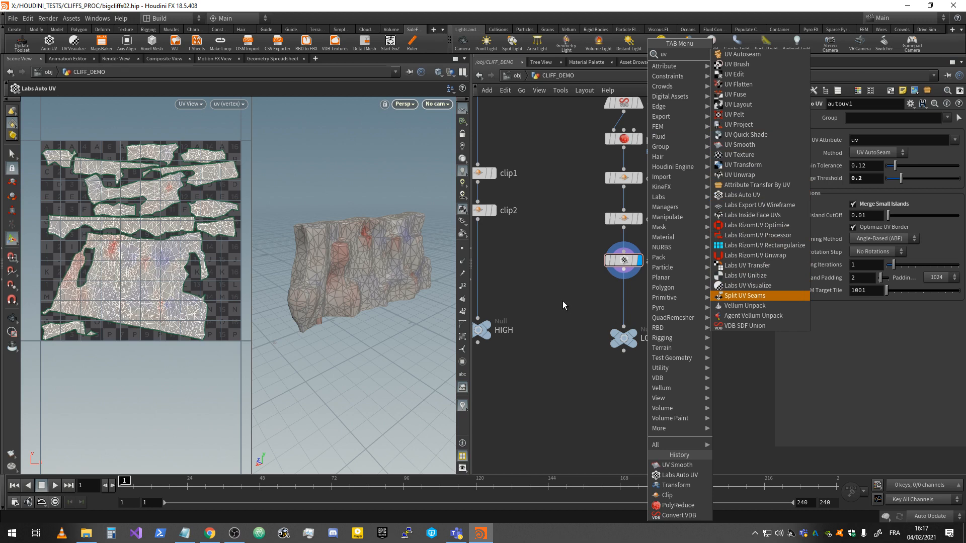
{"action": "key", "text": "Escape"}
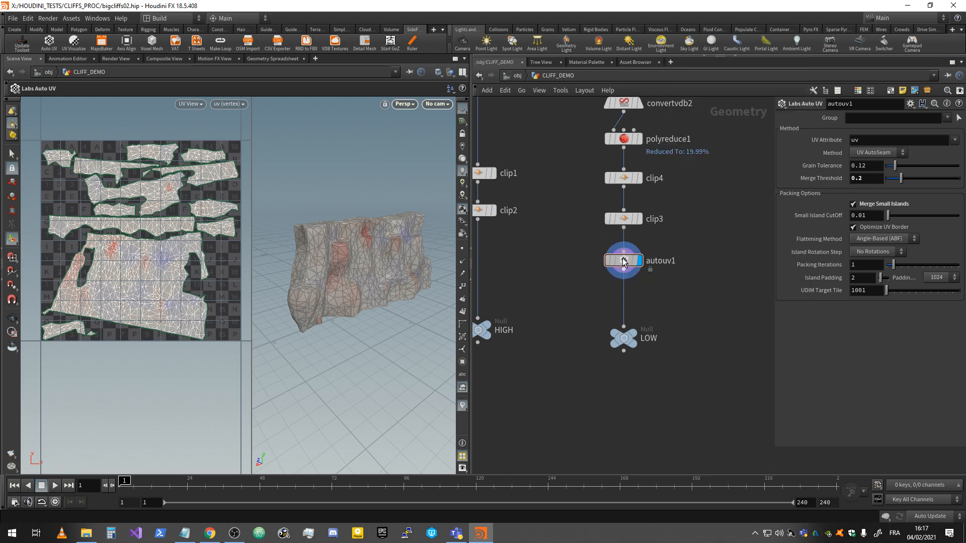
Step: Set autouv1's Grain Tolerance to 0.231, trying 0.294 first
{"action": "left_click", "coordinate": [880, 177]}
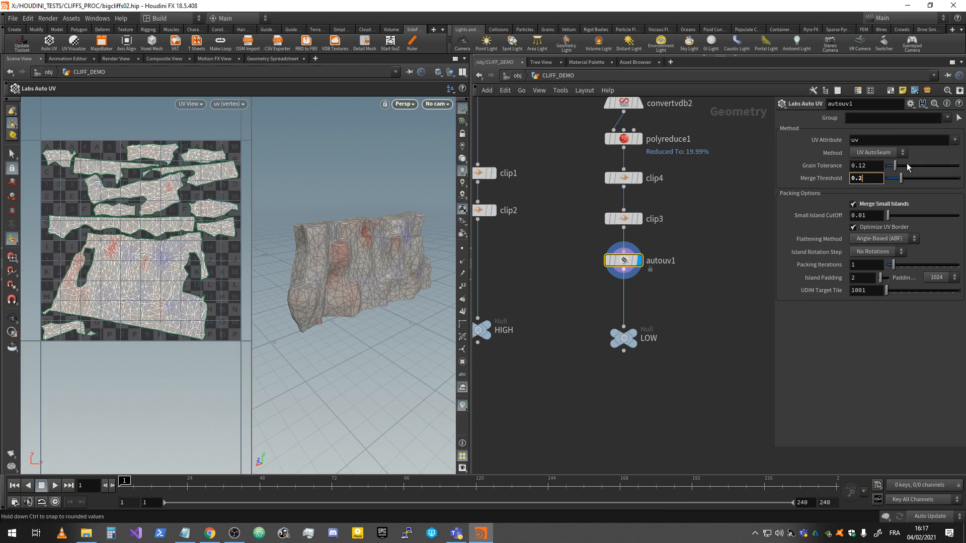
{"action": "left_click", "coordinate": [909, 167]}
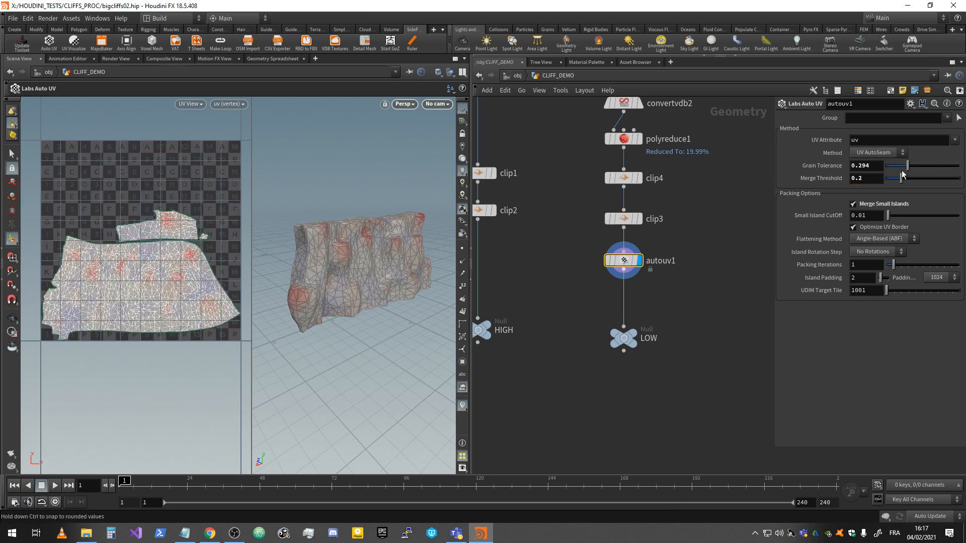
{"action": "left_click", "coordinate": [899, 166]}
{"action": "left_click_drag", "start_coordinate": [899, 167], "coordinate": [904, 168]}
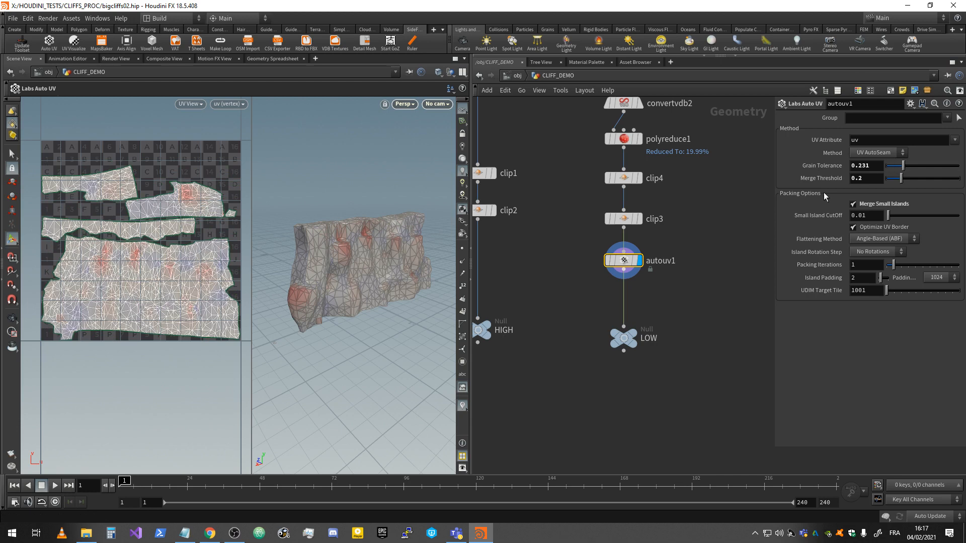
Step: Move the autouv1 node slightly closer to clip3 in the low-poly branch of the network
{"action": "left_click", "coordinate": [540, 272]}
{"action": "scroll", "coordinate": [632, 199], "scroll_direction": "down", "scroll_amount": 5}
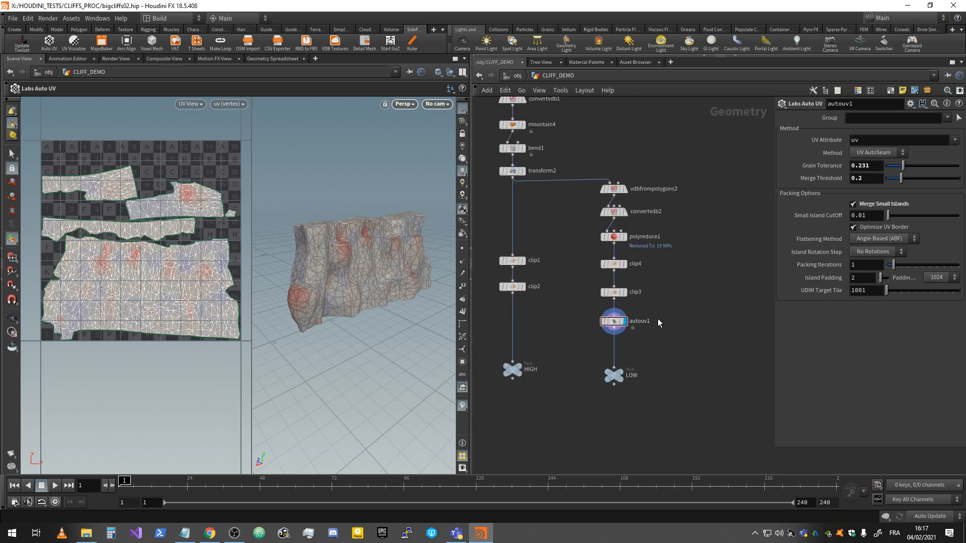
{"action": "scroll", "coordinate": [661, 330], "scroll_direction": "up", "scroll_amount": 2}
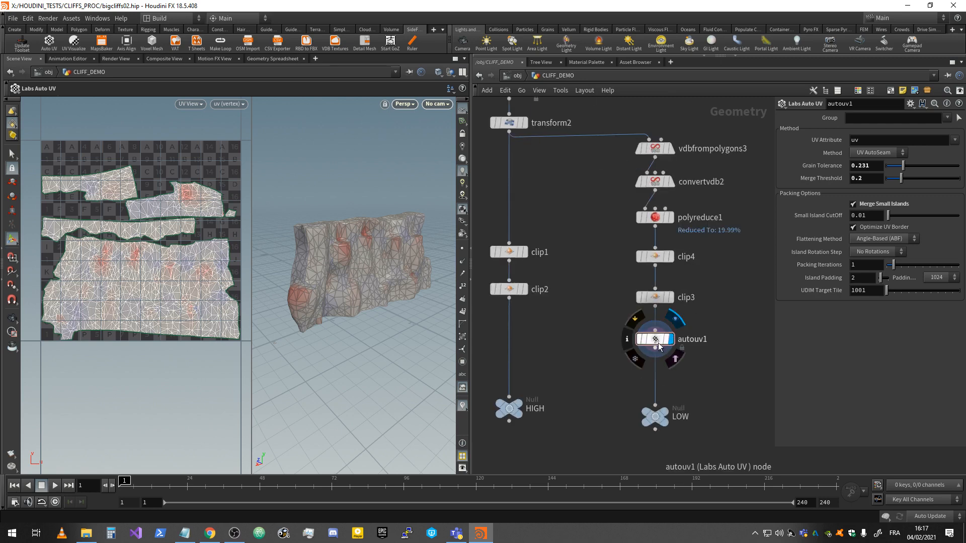
{"action": "left_click_drag", "start_coordinate": [660, 346], "coordinate": [659, 338]}
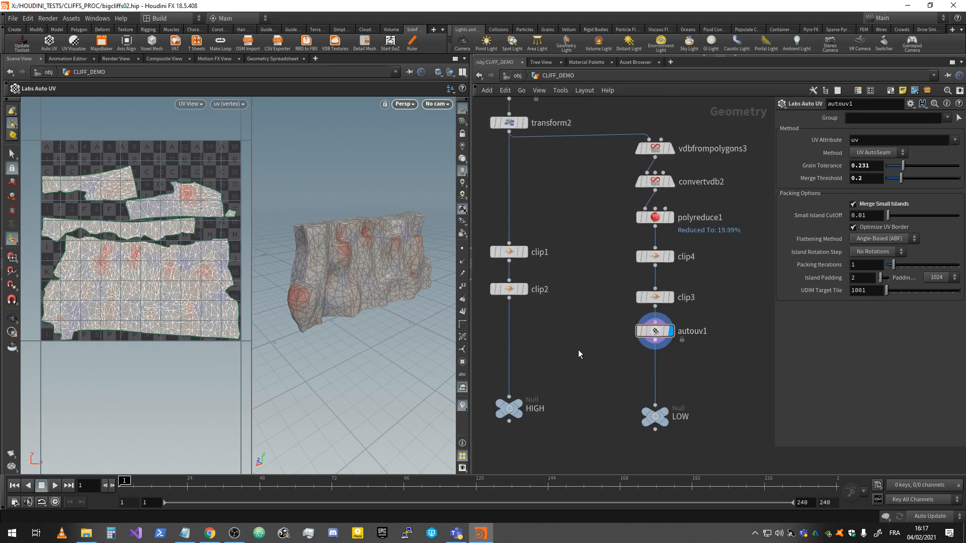
{"action": "key", "text": "Escape"}
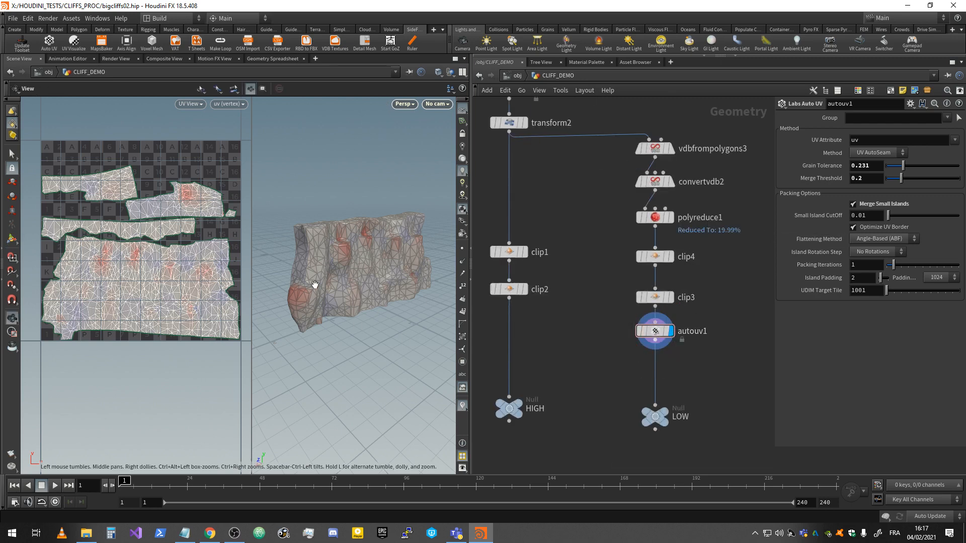
Step: Switch the viewport layout to a single perspective view and examine the low-poly cliff from several angles
{"action": "left_click_drag", "start_coordinate": [315, 285], "coordinate": [290, 262], "text": "alt"}
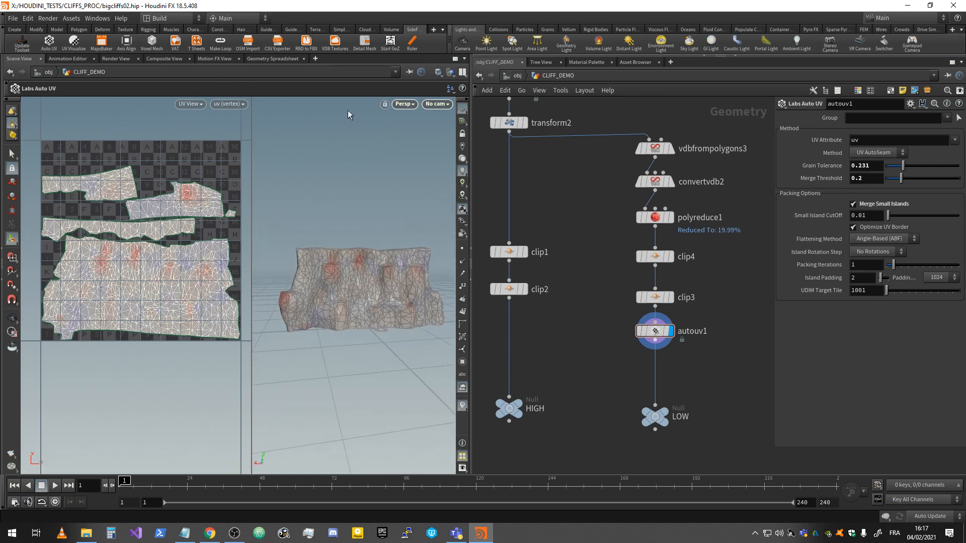
{"action": "left_click", "coordinate": [462, 73]}
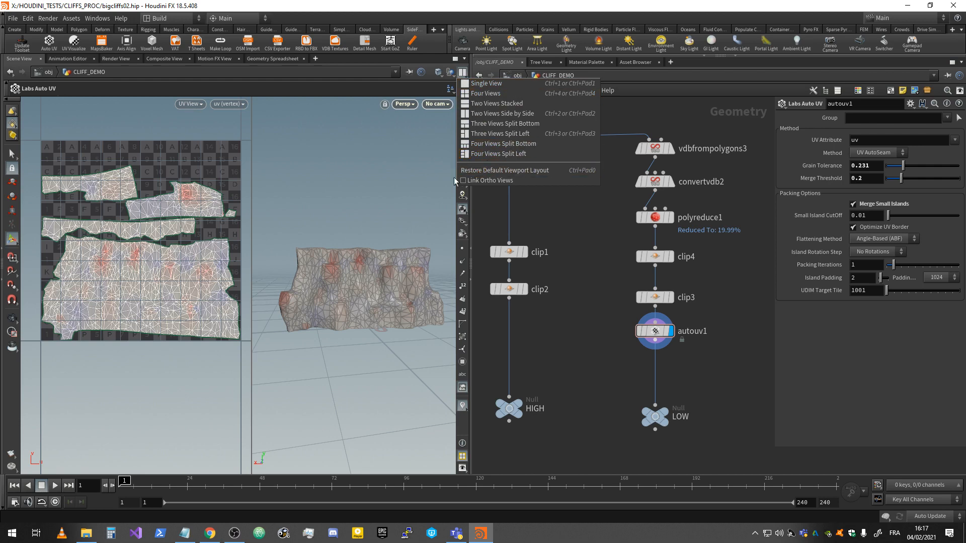
{"action": "left_click", "coordinate": [384, 127]}
{"action": "left_click", "coordinate": [463, 73]}
{"action": "left_click", "coordinate": [486, 83]}
{"action": "key", "text": "Escape"}
{"action": "left_click_drag", "start_coordinate": [259, 244], "coordinate": [285, 269]}
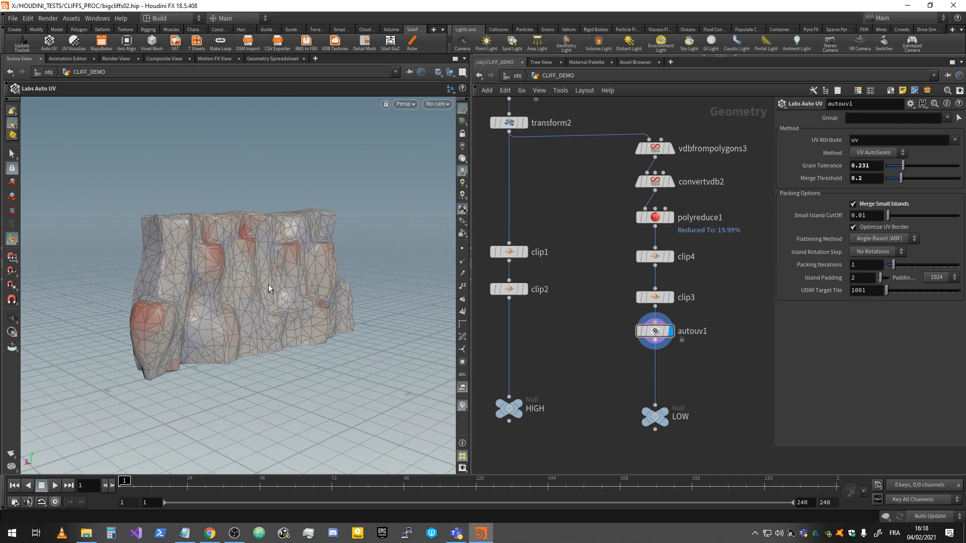
Step: Display the LOW null's output and line the node up with the HIGH null
{"action": "left_click", "coordinate": [656, 333]}
{"action": "left_click", "coordinate": [674, 400]}
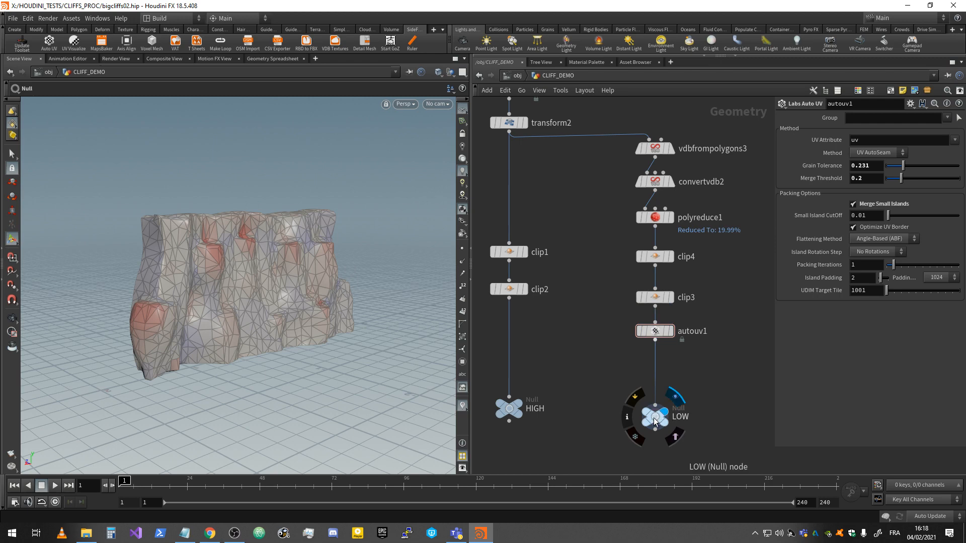
{"action": "mouse_move", "coordinate": [237, 302]}
{"action": "left_mouse_down"}
{"action": "mouse_move", "coordinate": [206, 305]}
{"action": "mouse_move", "coordinate": [234, 289]}
{"action": "left_mouse_up"}
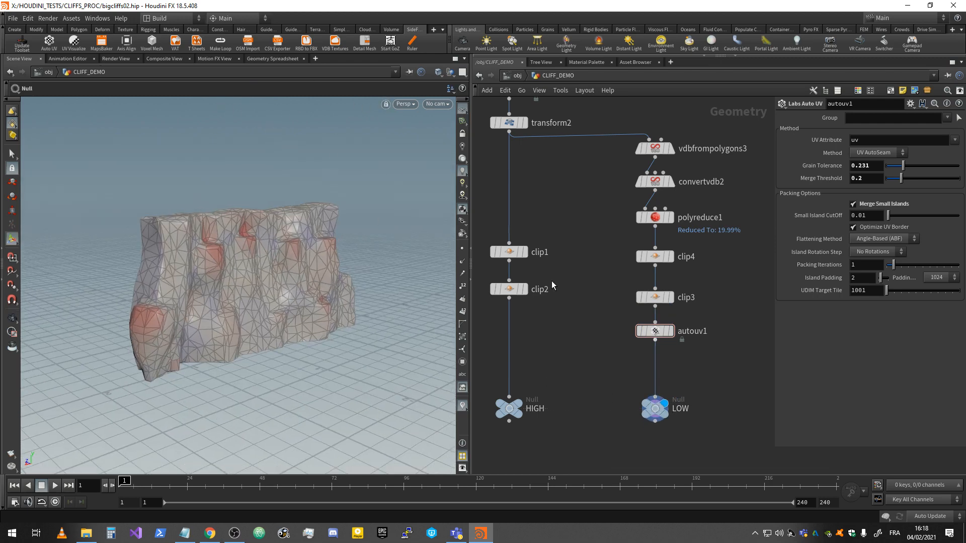
{"action": "left_click", "coordinate": [663, 414]}
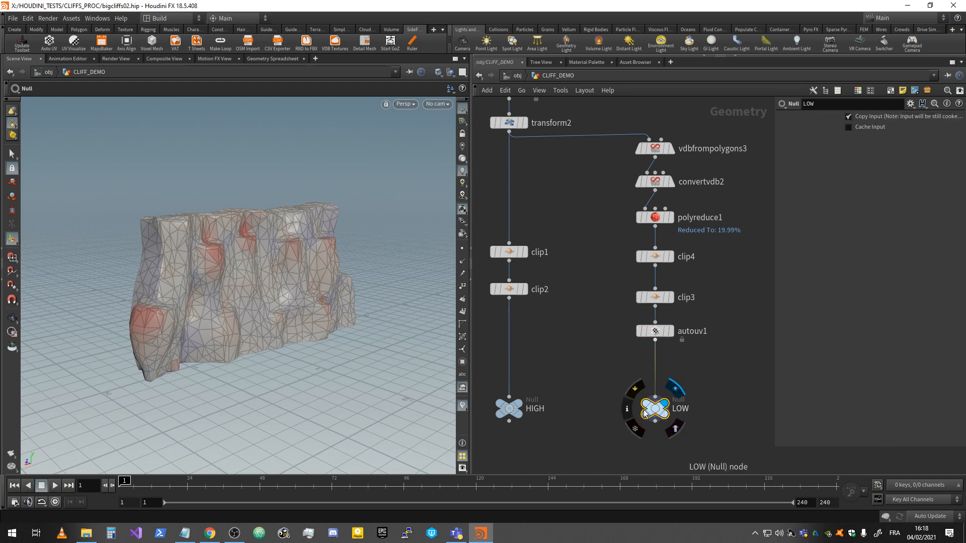
Step: Add a ROP FBX Output node below the HIGH null and connect HIGH to it
{"action": "middle_click_drag", "start_coordinate": [587, 379], "coordinate": [604, 275]}
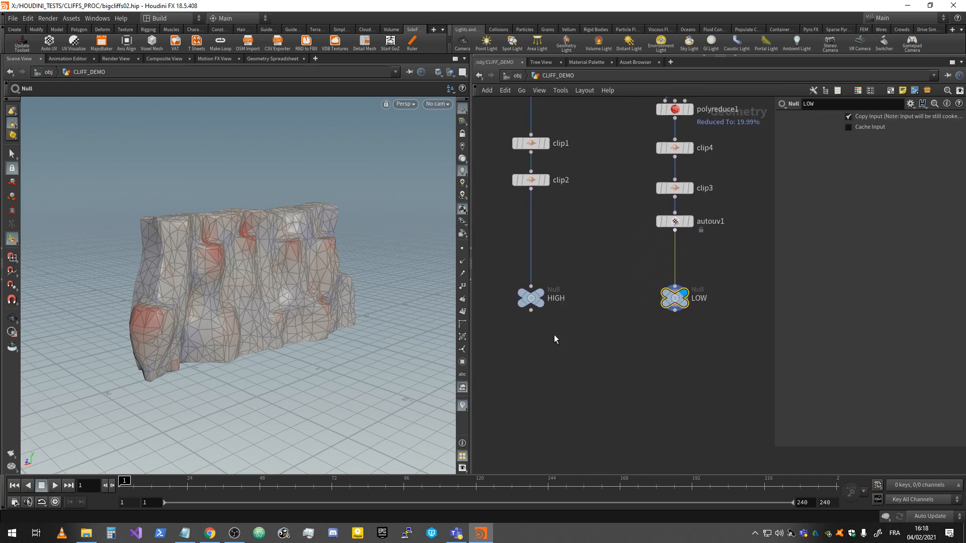
{"action": "key", "text": "Tab"}
{"action": "type", "text": "fbx"}
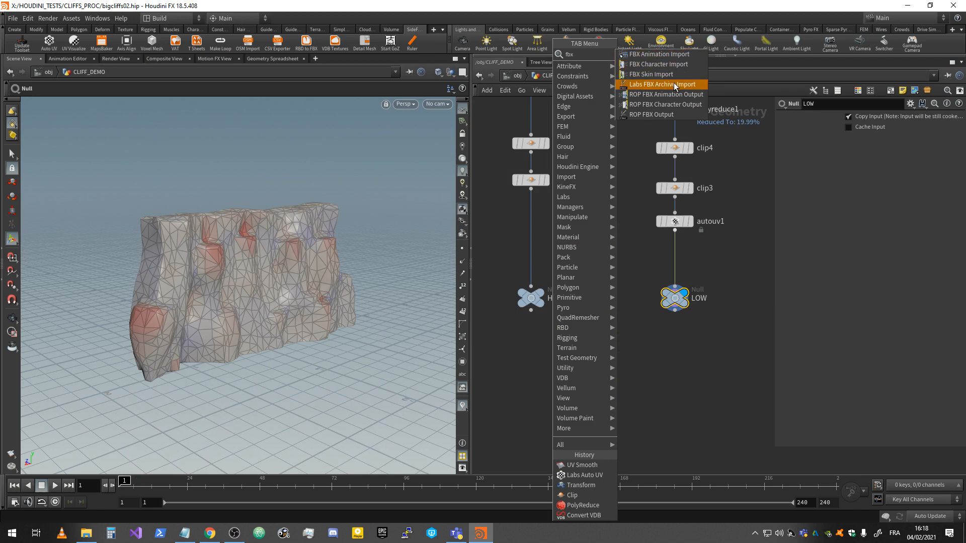
{"action": "left_click", "coordinate": [664, 114]}
{"action": "left_click", "coordinate": [535, 346]}
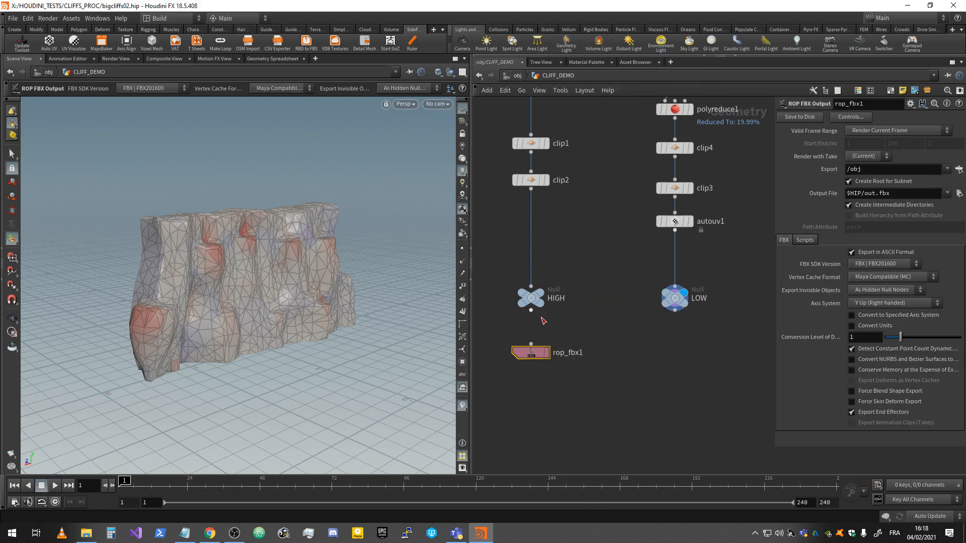
{"action": "left_click_drag", "start_coordinate": [531, 311], "coordinate": [531, 348]}
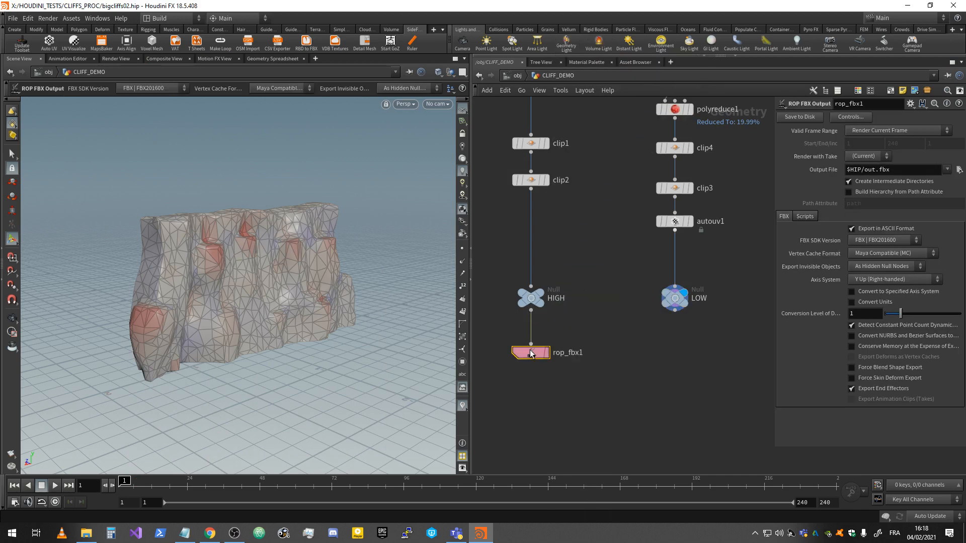
Step: Set the HIGH branch's FBX output file to $HIP/cliff_demo_high.fbx
{"action": "double_click", "coordinate": [868, 169]}
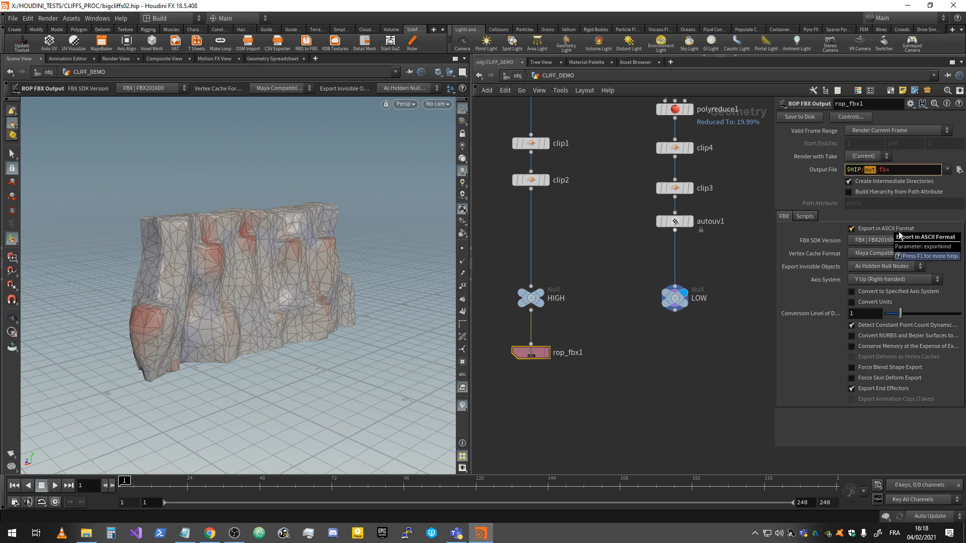
{"action": "type", "text": "cliff_demo_high"}
{"action": "key", "text": "Return"}
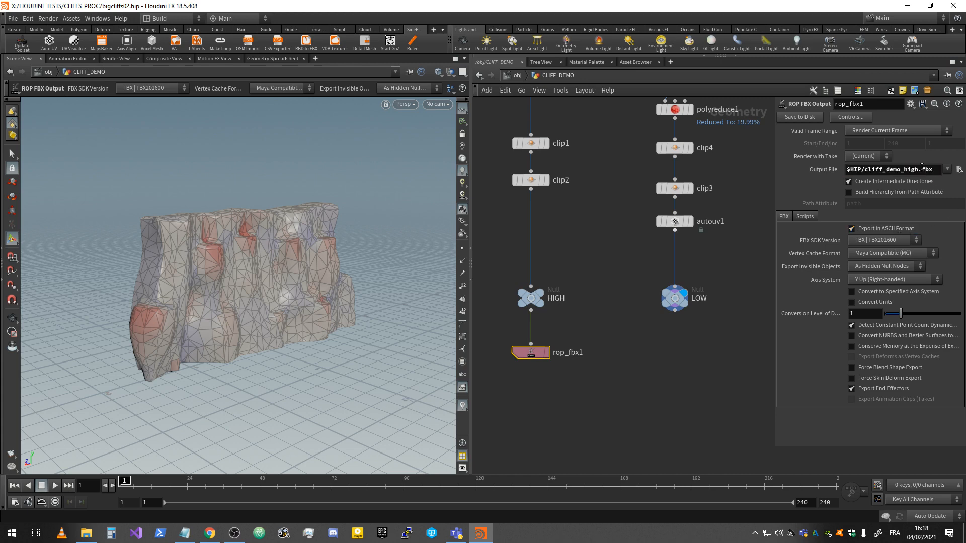
Step: Duplicate the FBX output node under the LOW null, connect it, and set its output file to $HIP/cliff_demo_low.fbx
{"action": "left_click_drag", "start_coordinate": [528, 356], "coordinate": [672, 349], "text": "alt"}
{"action": "left_click", "coordinate": [675, 311]}
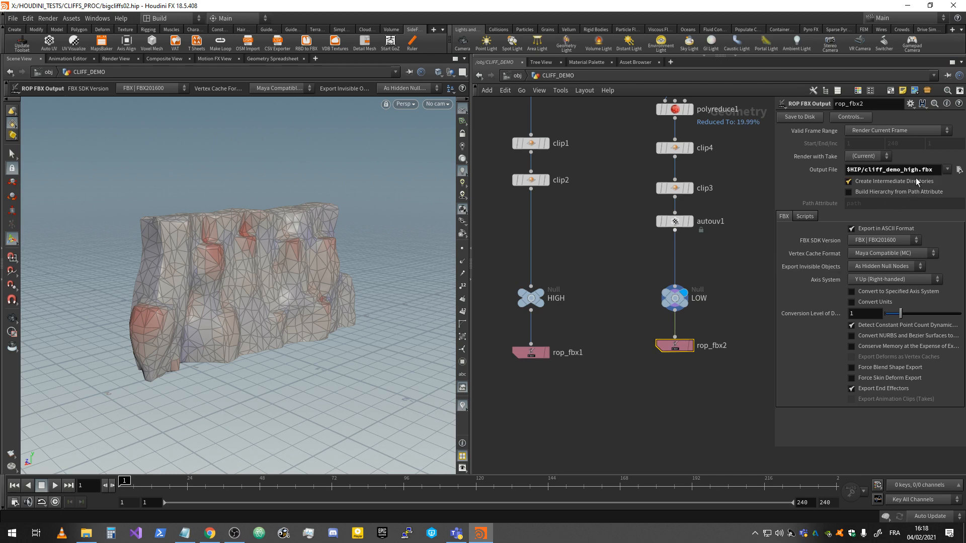
{"action": "left_click_drag", "start_coordinate": [919, 169], "coordinate": [901, 175]}
{"action": "type", "text": "low"}
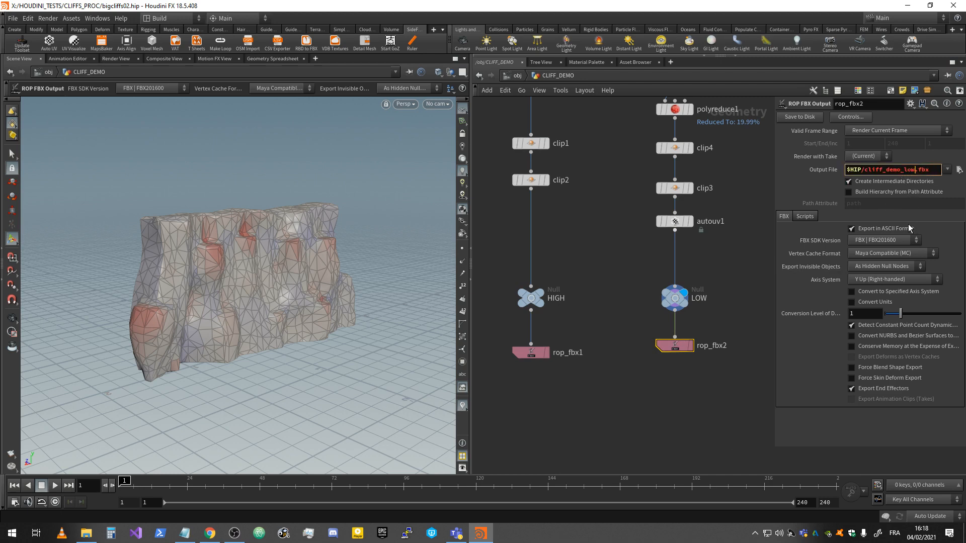
{"action": "left_click", "coordinate": [639, 361]}
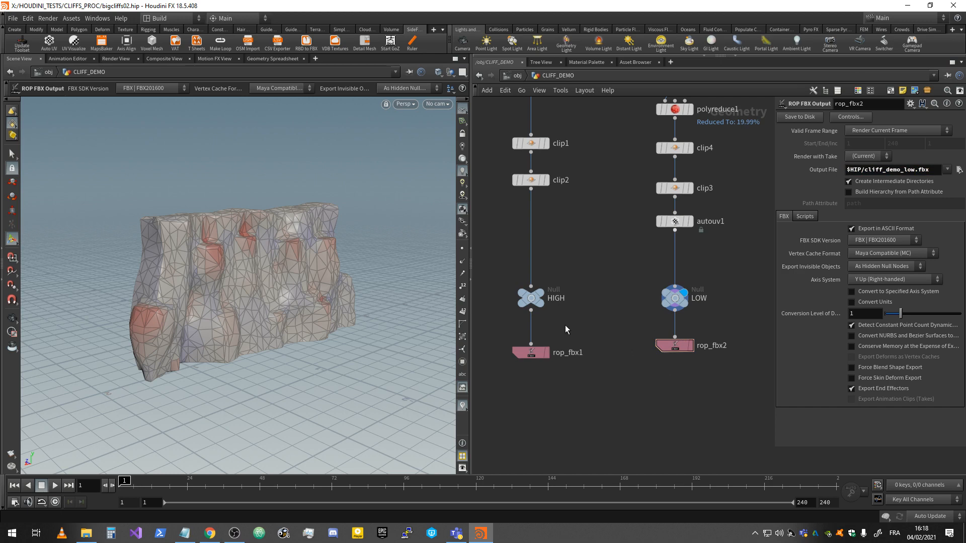
Step: Compare the displayed HIGH and LOW outputs and inspect the LOW node's geometry information
{"action": "left_click", "coordinate": [540, 294]}
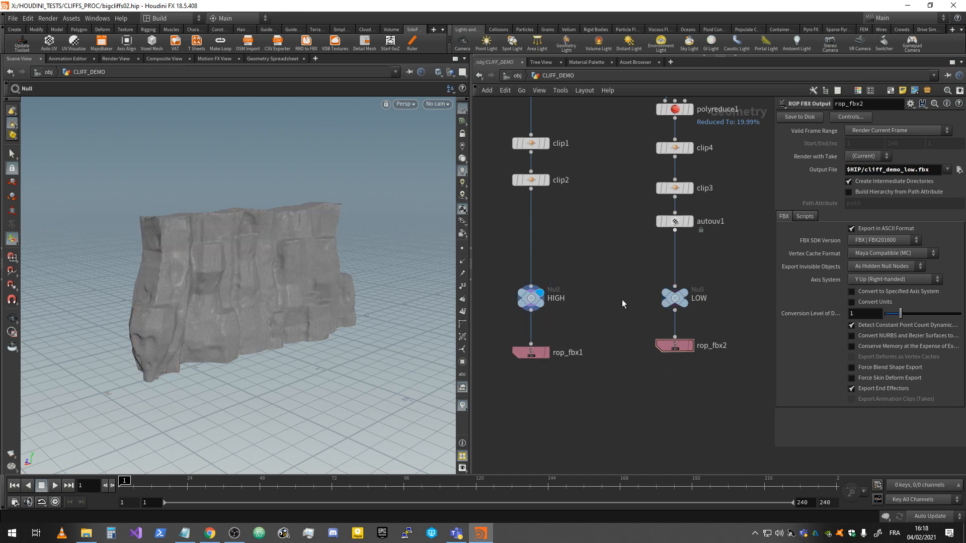
{"action": "left_click", "coordinate": [695, 279]}
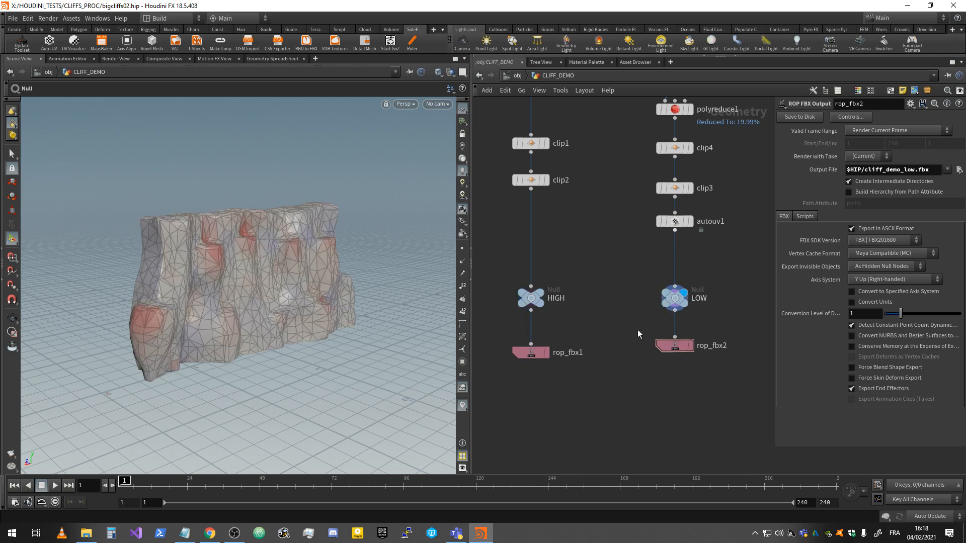
{"action": "left_click", "coordinate": [677, 298]}
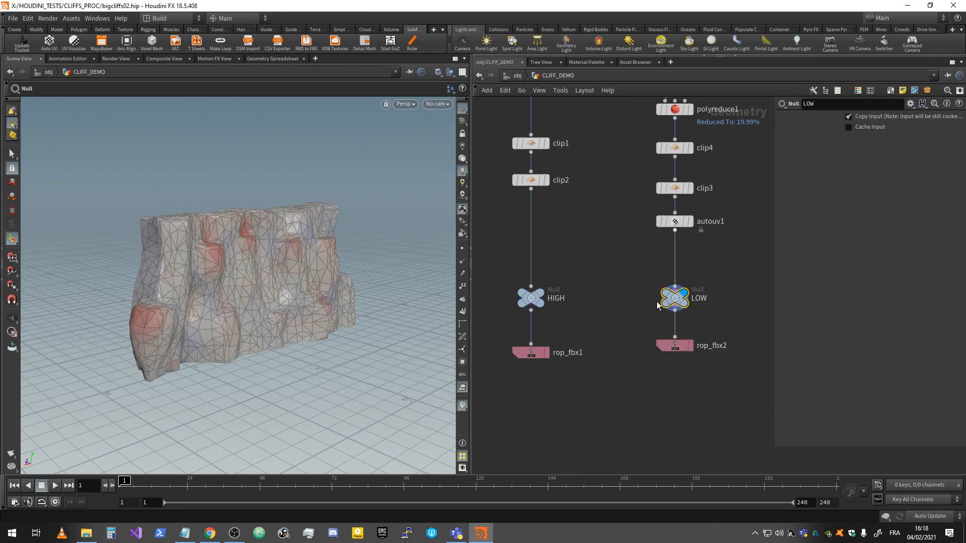
{"action": "left_click", "coordinate": [647, 298]}
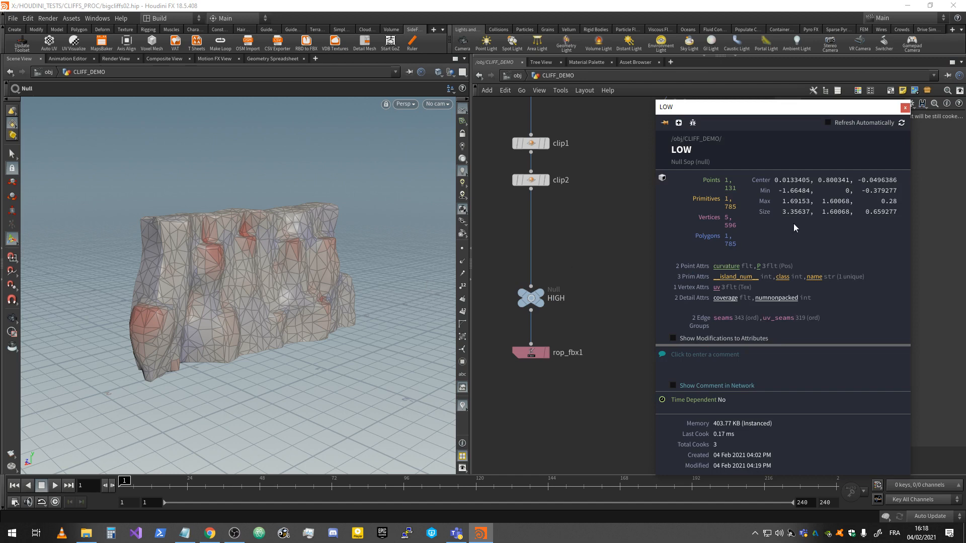
{"action": "left_click", "coordinate": [905, 107]}
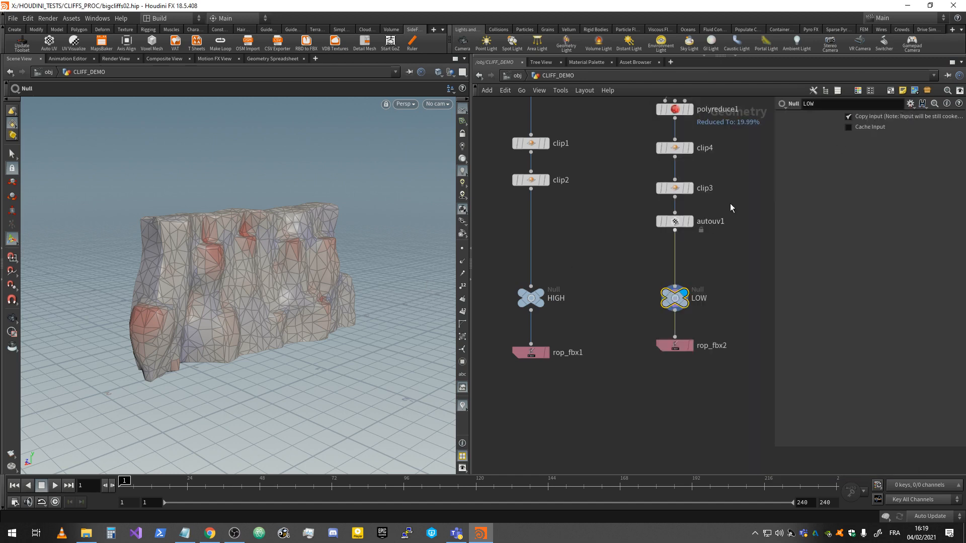
Step: Set polyreduce1's Percent To Keep to 40
{"action": "middle_click_drag", "start_coordinate": [730, 181], "coordinate": [678, 277]}
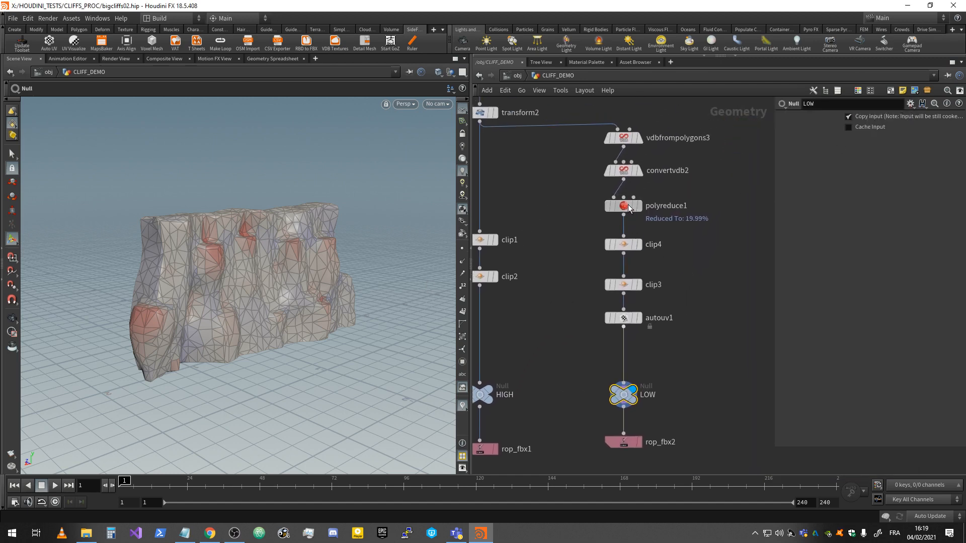
{"action": "left_click", "coordinate": [628, 207]}
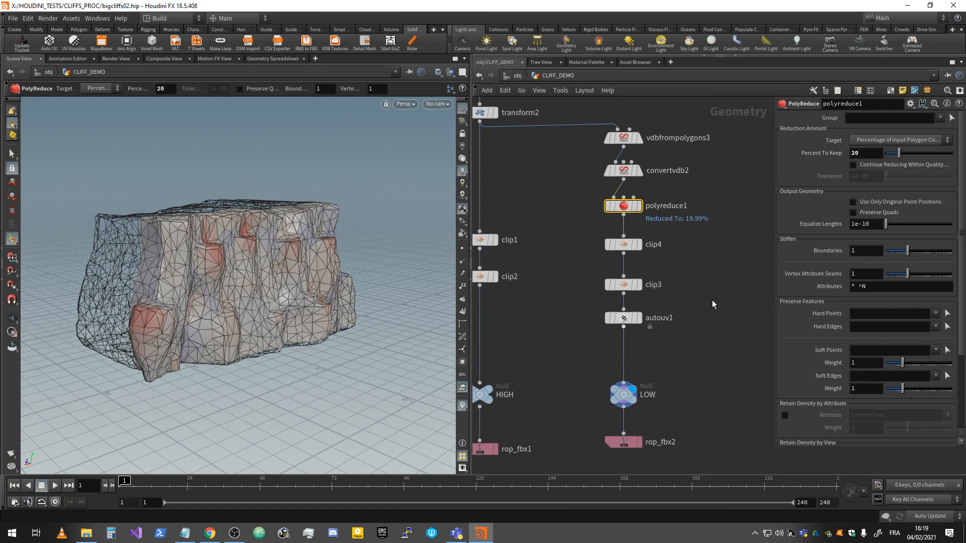
{"action": "left_click", "coordinate": [697, 259]}
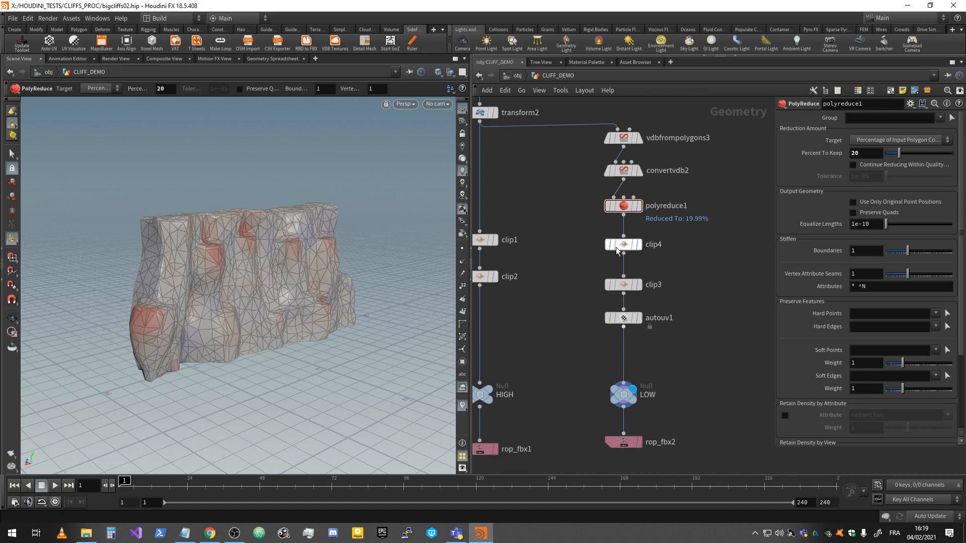
{"action": "mouse_move", "coordinate": [629, 171]}
{"action": "left_click", "coordinate": [627, 207]}
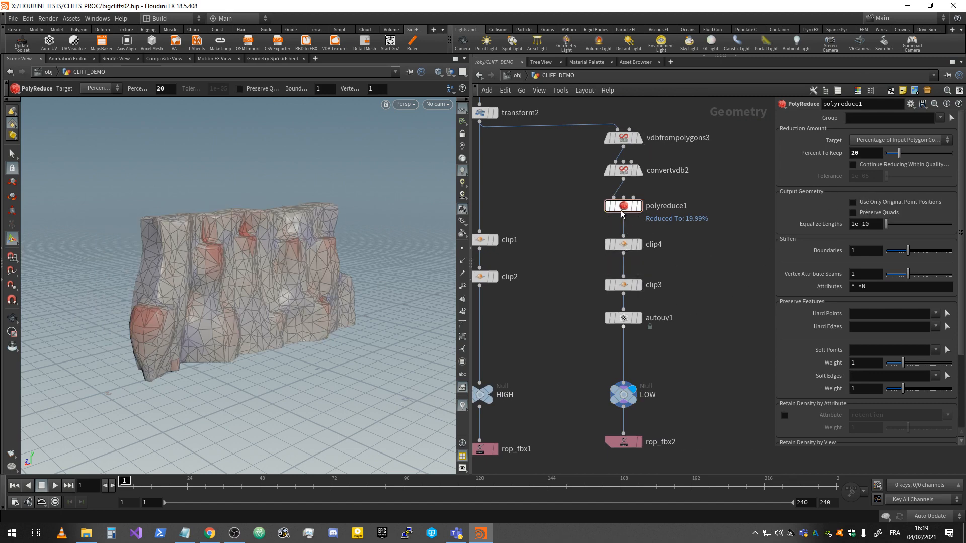
{"action": "double_click", "coordinate": [875, 150]}
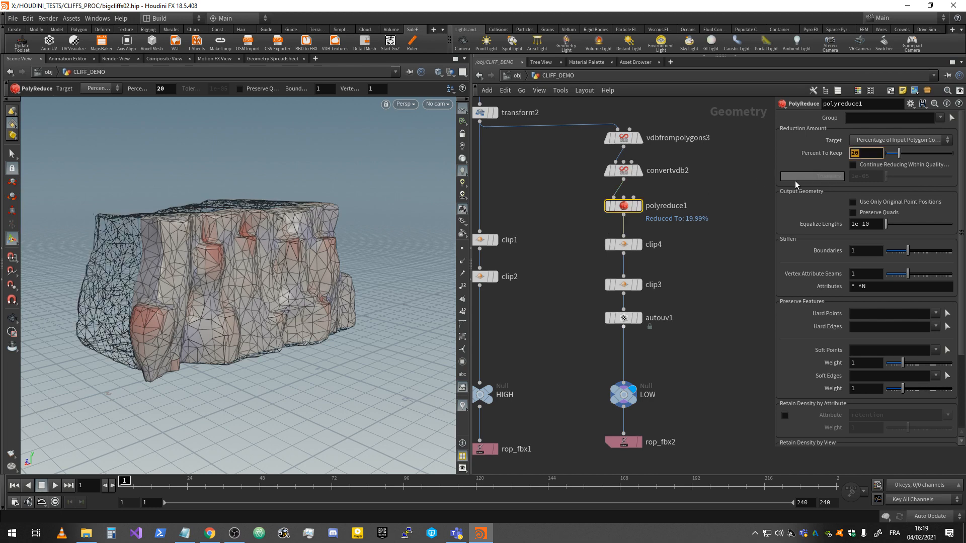
{"action": "type", "text": "40"}
{"action": "key", "text": "Return"}
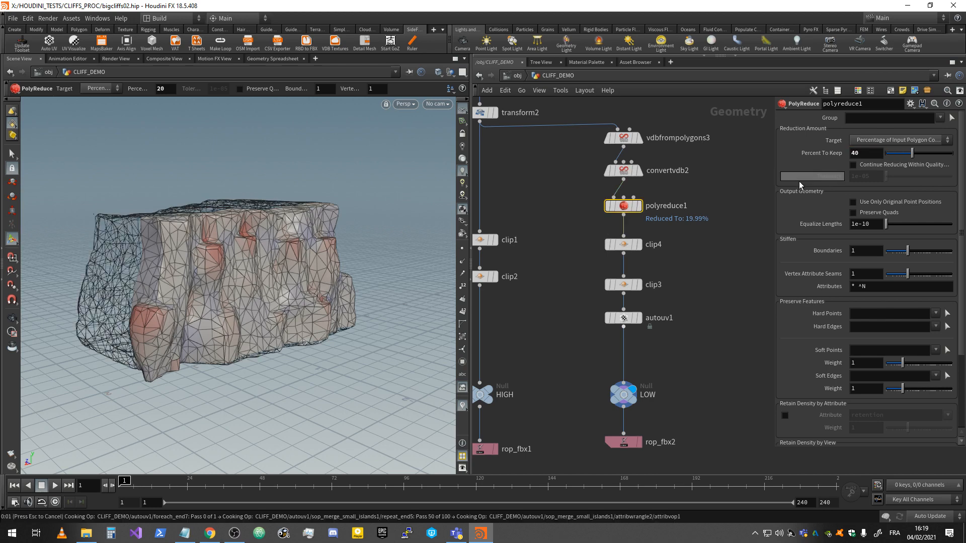
{"action": "left_click", "coordinate": [695, 282]}
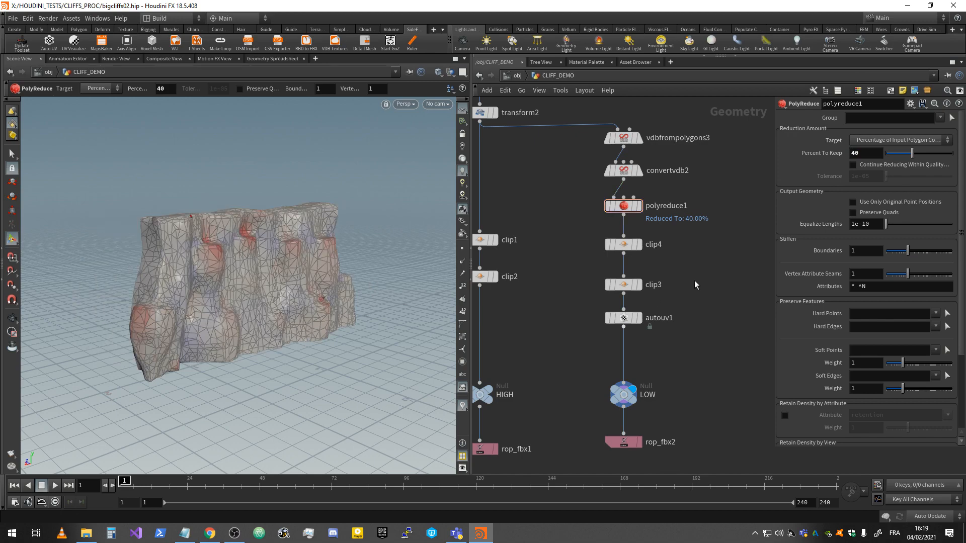
Step: Switch the viewport layout to two views side by side to check the denser low-poly mesh with its UVs
{"action": "mouse_move", "coordinate": [289, 290]}
{"action": "left_mouse_down", "text": "alt"}
{"action": "mouse_move", "coordinate": [212, 295]}
{"action": "mouse_move", "coordinate": [293, 289]}
{"action": "left_mouse_up", "text": "alt"}
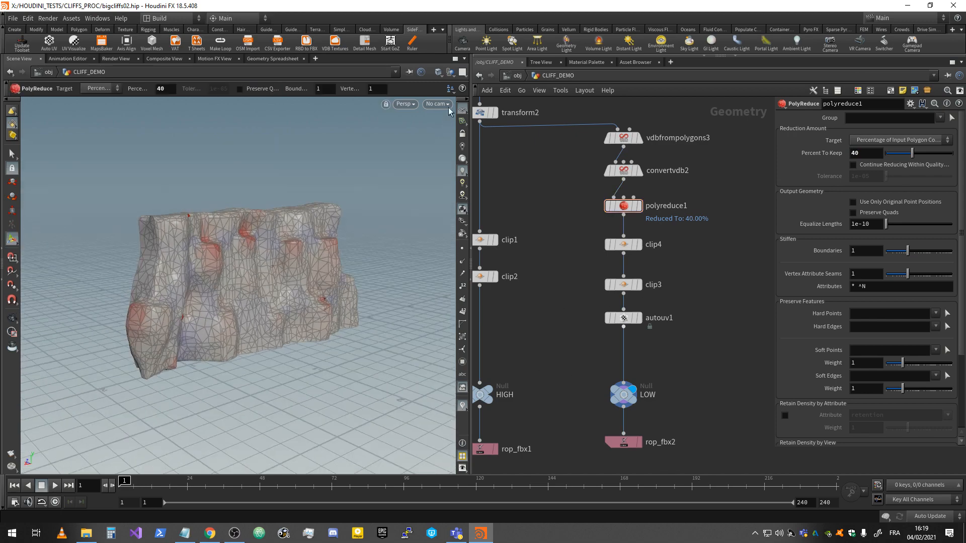
{"action": "left_click", "coordinate": [464, 73]}
{"action": "left_click", "coordinate": [503, 113]}
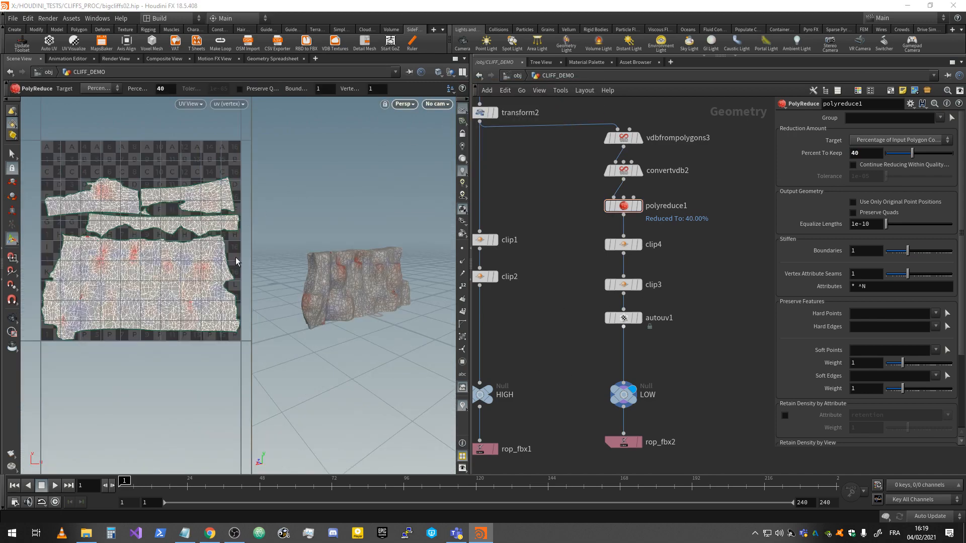
Step: Select both FBX output nodes and launch Substance Painter
{"action": "middle_click_drag", "start_coordinate": [614, 351], "coordinate": [708, 213]}
{"action": "left_click_drag", "start_coordinate": [736, 330], "coordinate": [522, 302]}
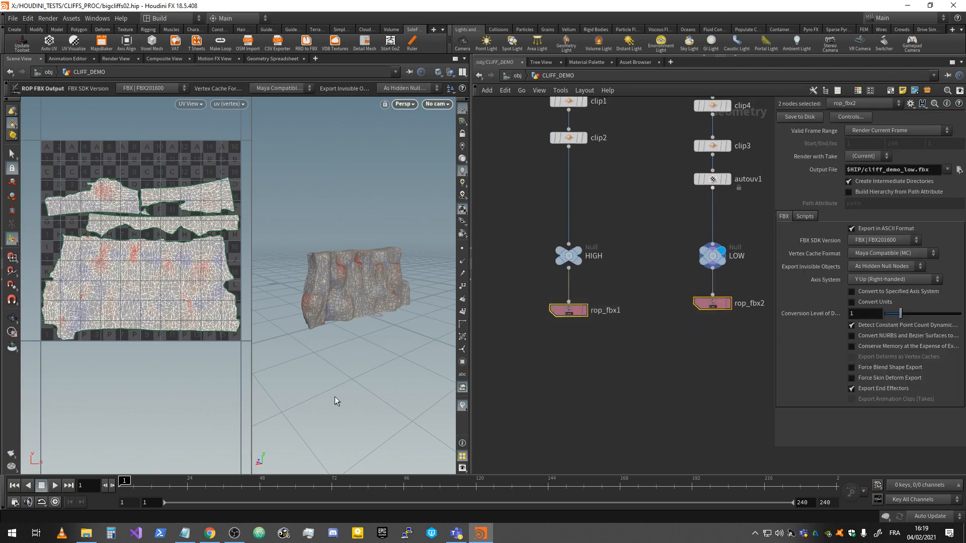
{"action": "left_click", "coordinate": [11, 534]}
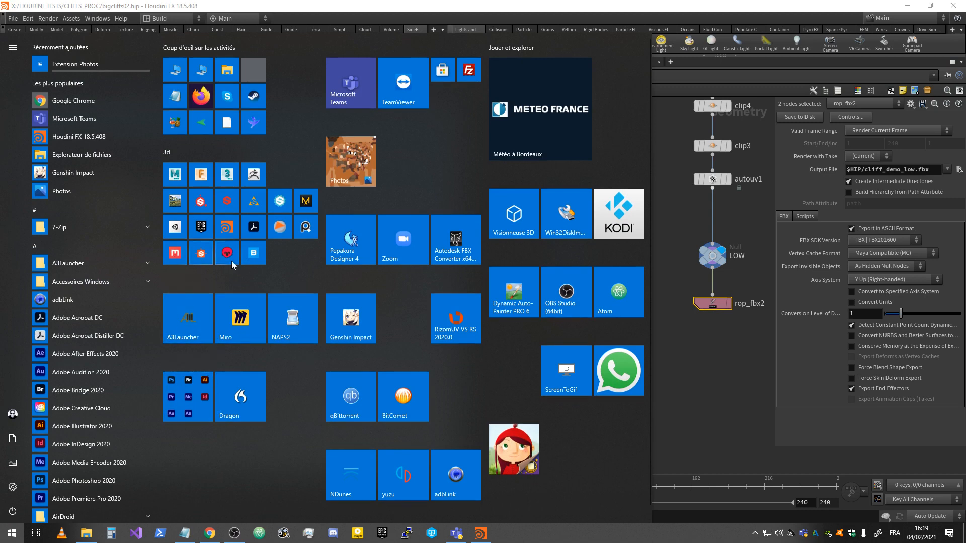
{"action": "left_click", "coordinate": [207, 203]}
{"action": "left_click", "coordinate": [722, 346]}
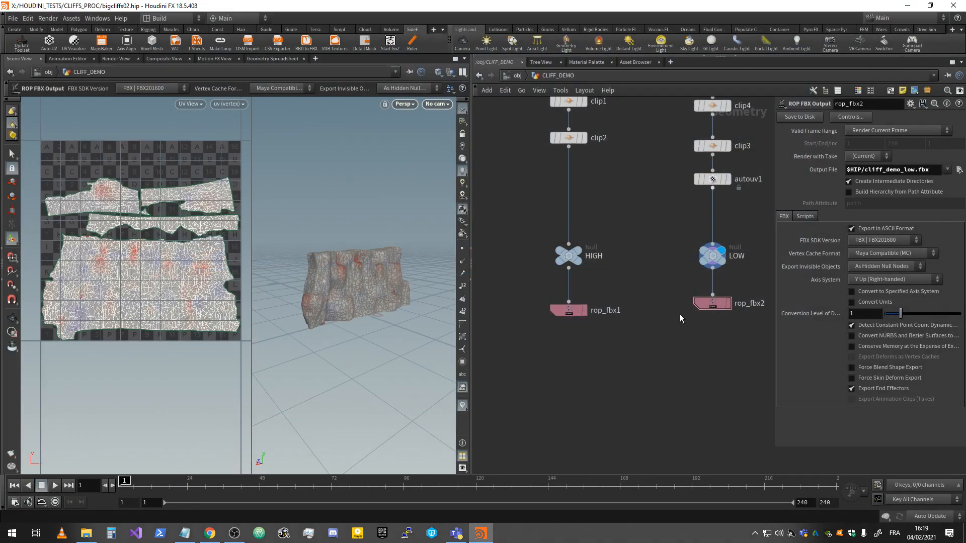
Step: Tidy the network by aligning the HIGH null with LOW and rop_fbx2 with rop_fbx1
{"action": "middle_click_drag", "start_coordinate": [680, 314], "coordinate": [633, 383]}
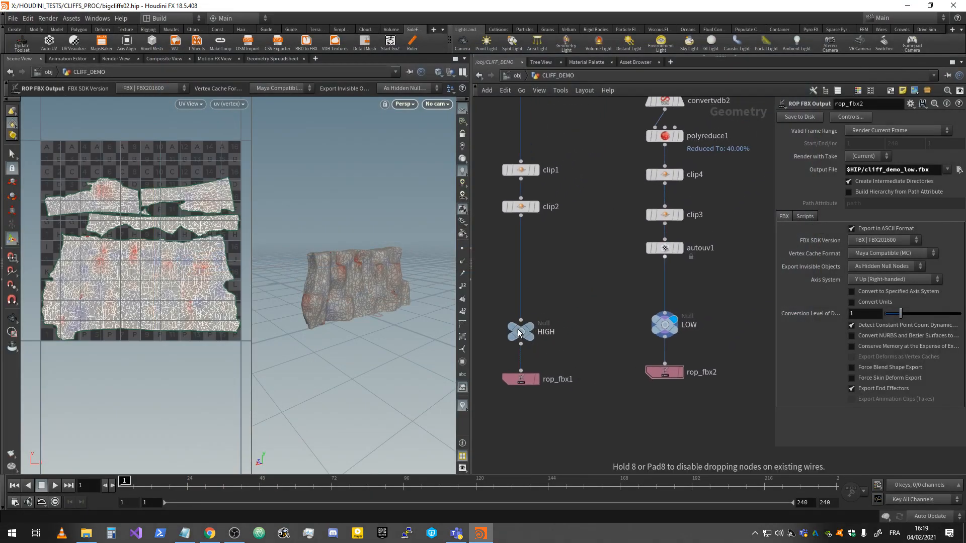
{"action": "double_click", "coordinate": [546, 326]}
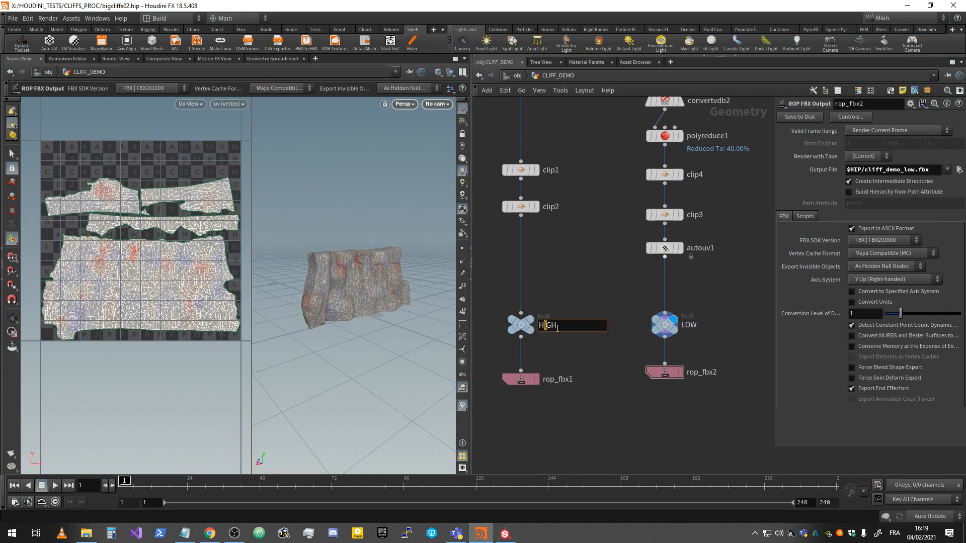
{"action": "key", "text": "Return"}
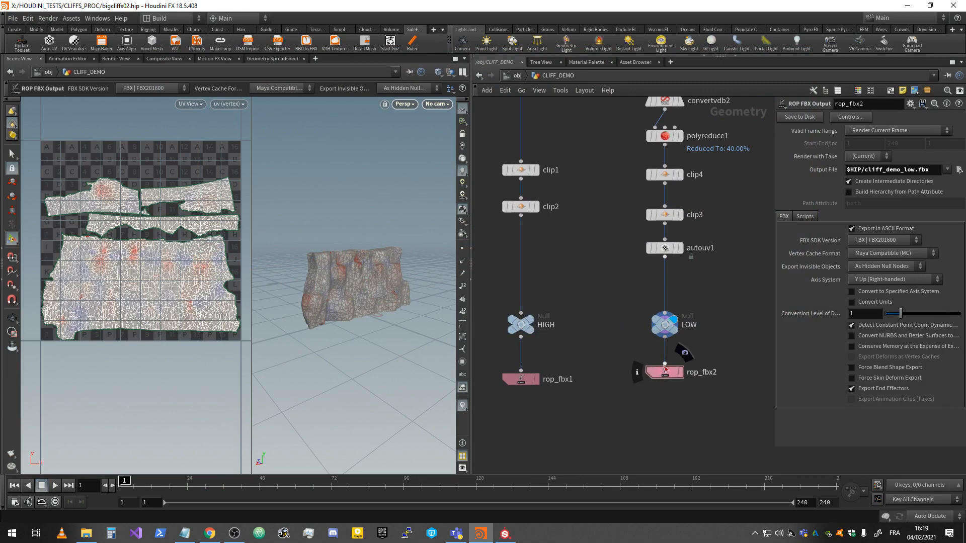
{"action": "left_click_drag", "start_coordinate": [666, 378], "coordinate": [665, 385]}
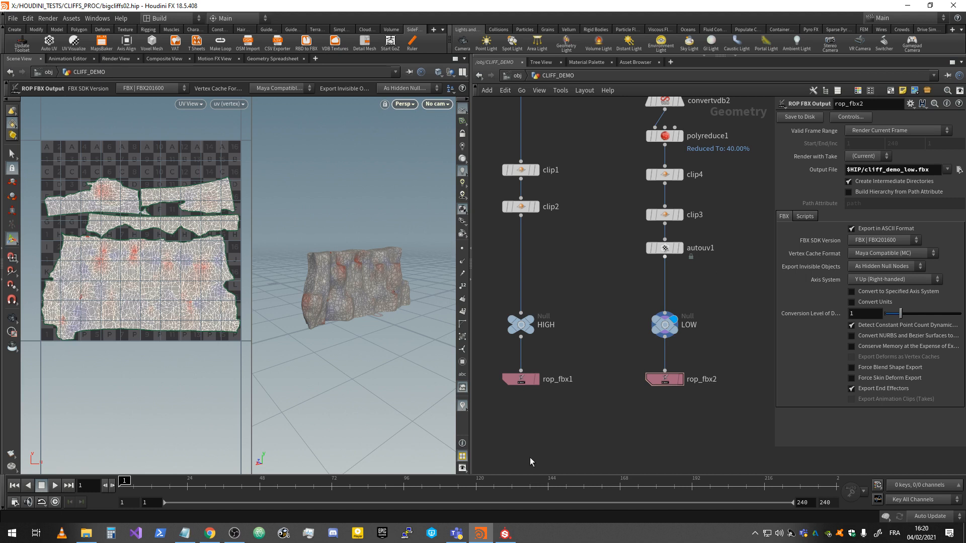
Step: Switch to Substance Painter and create a project from cliff_demo_low.fbx in CLIFFS_PROC, using the Unreal Engine 4 template at 2048 resolution
{"action": "left_click", "coordinate": [505, 534]}
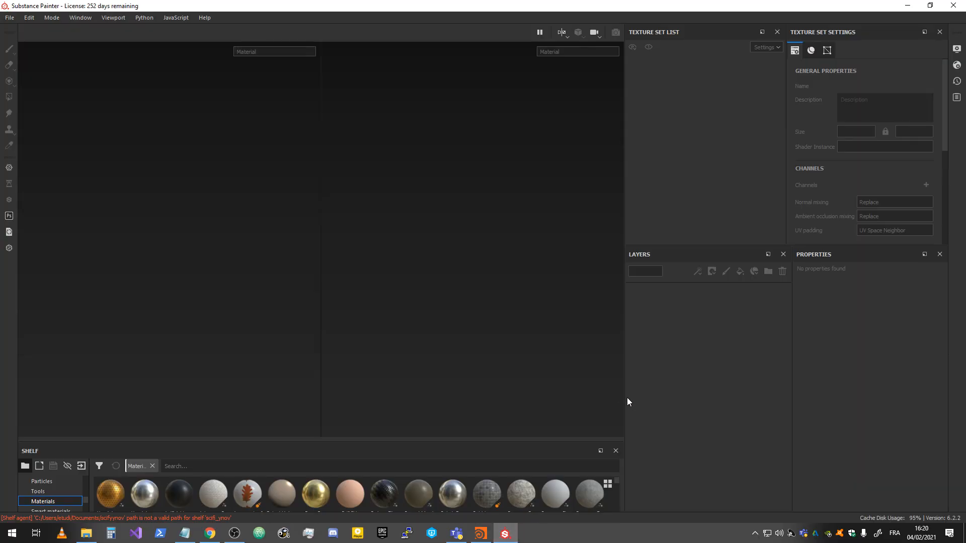
{"action": "key", "text": "super+e"}
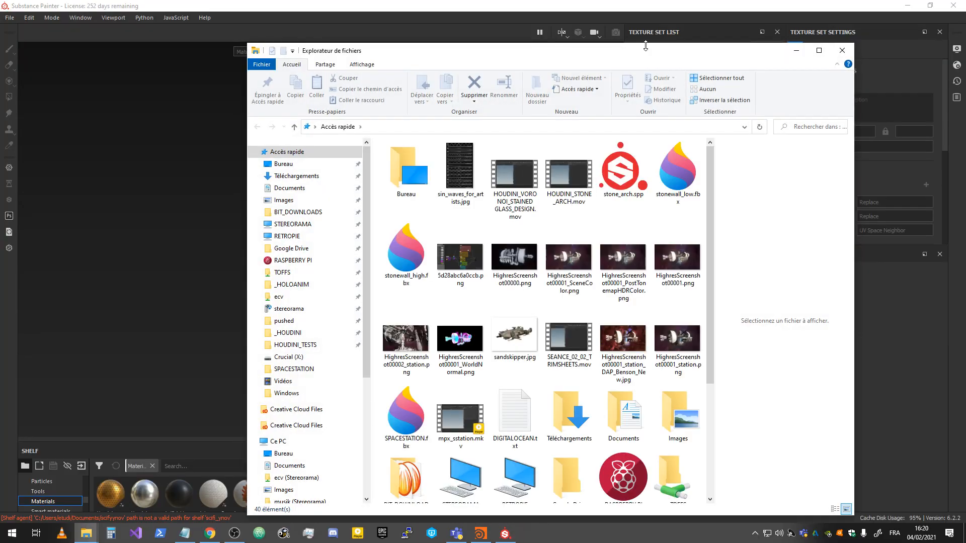
{"action": "left_click_drag", "start_coordinate": [664, 56], "coordinate": [965, 56]}
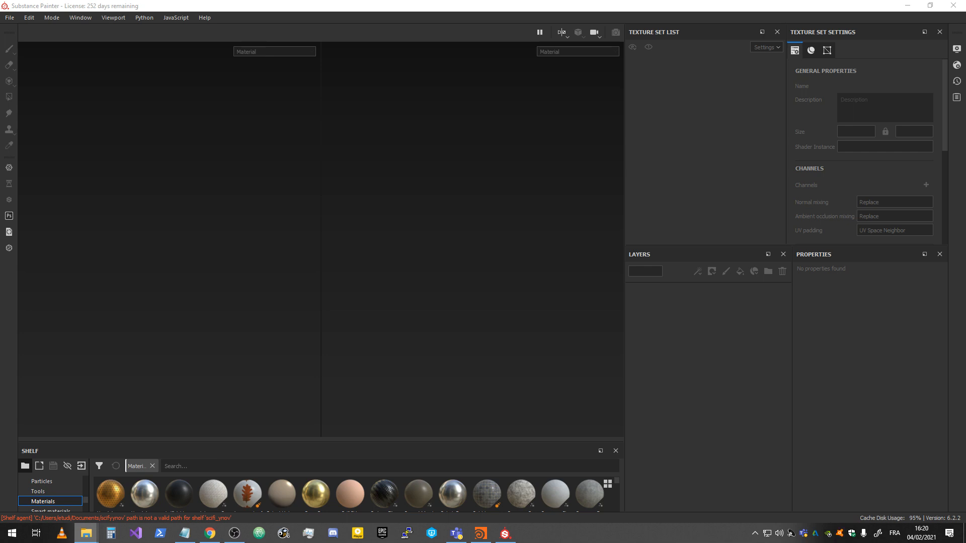
{"action": "left_click_drag", "start_coordinate": [965, 99], "coordinate": [909, 99]}
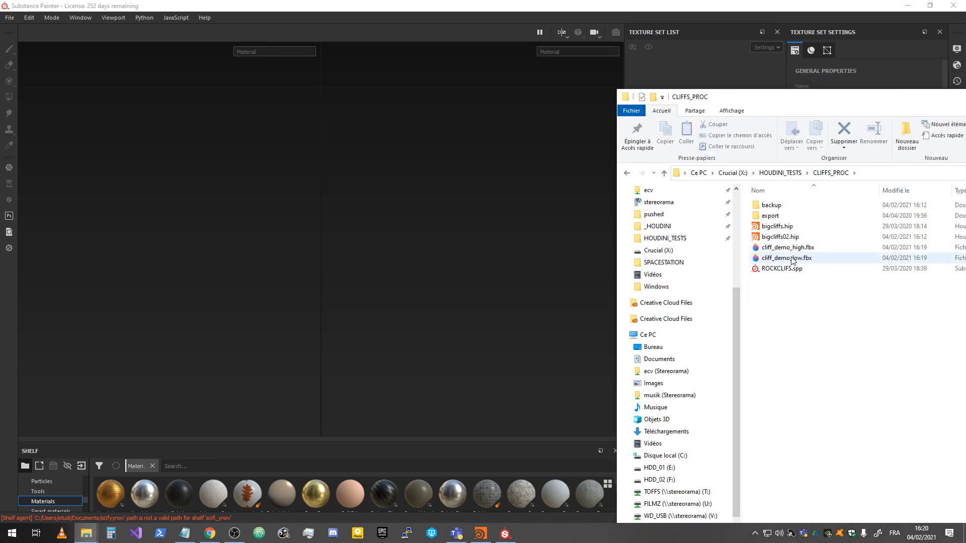
{"action": "mouse_move", "coordinate": [792, 260]}
{"action": "left_mouse_down"}
{"action": "mouse_move", "coordinate": [460, 281]}
{"action": "mouse_move", "coordinate": [255, 267]}
{"action": "left_mouse_up"}
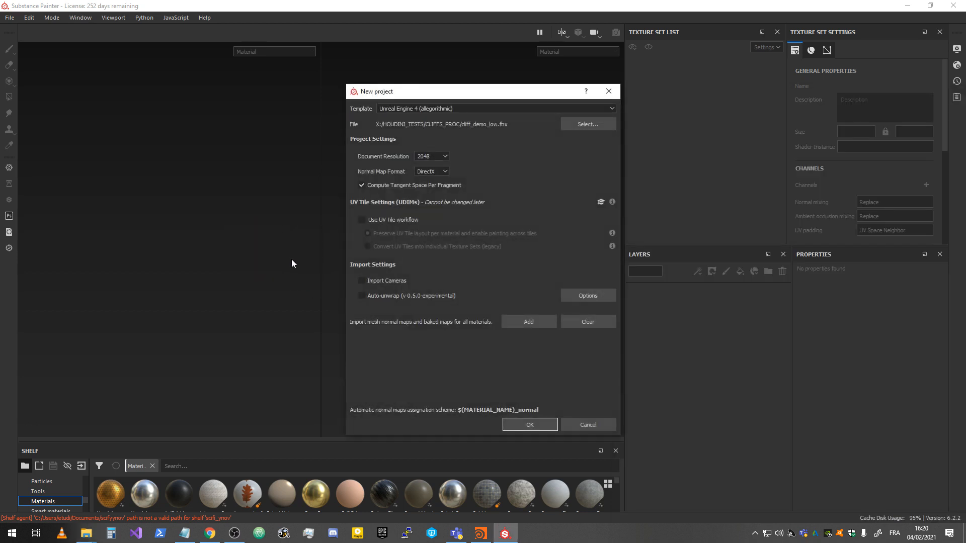
{"action": "left_click", "coordinate": [533, 417]}
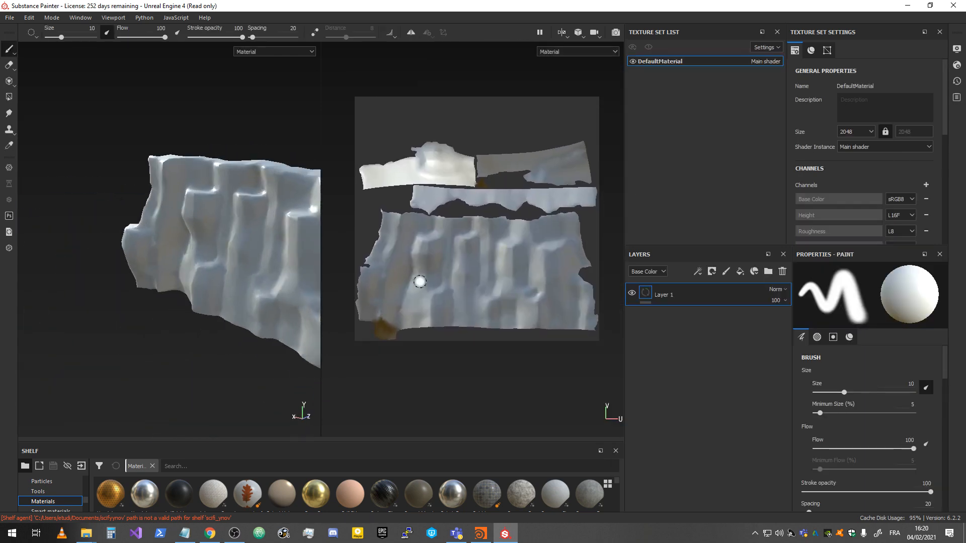
Step: Open the mesh map baking settings and load cliff_demo_high.fbx from the CLIFFS_PROC folder as the high definition mesh
{"action": "left_click_drag", "start_coordinate": [264, 288], "coordinate": [226, 271], "text": "alt"}
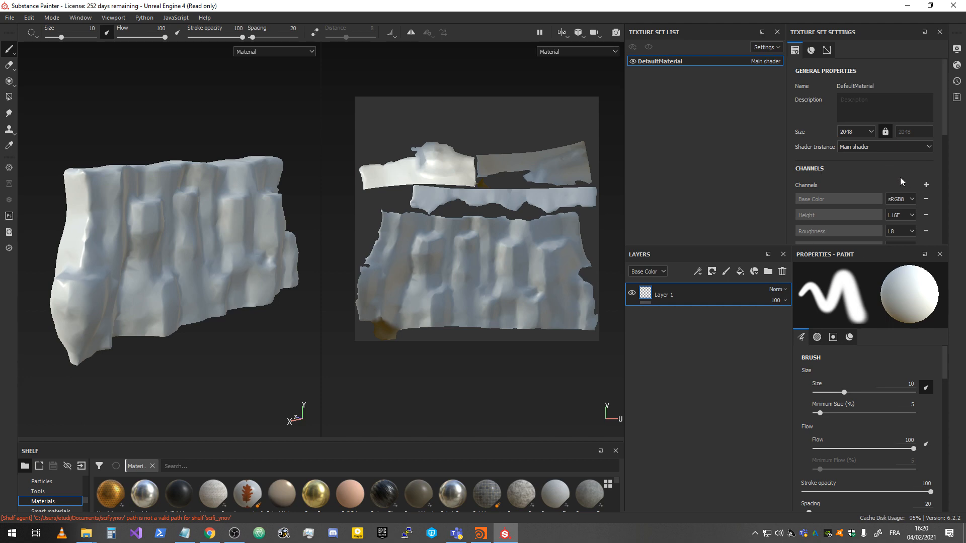
{"action": "scroll", "coordinate": [901, 177], "scroll_direction": "down", "scroll_amount": 5}
{"action": "left_click", "coordinate": [905, 135]}
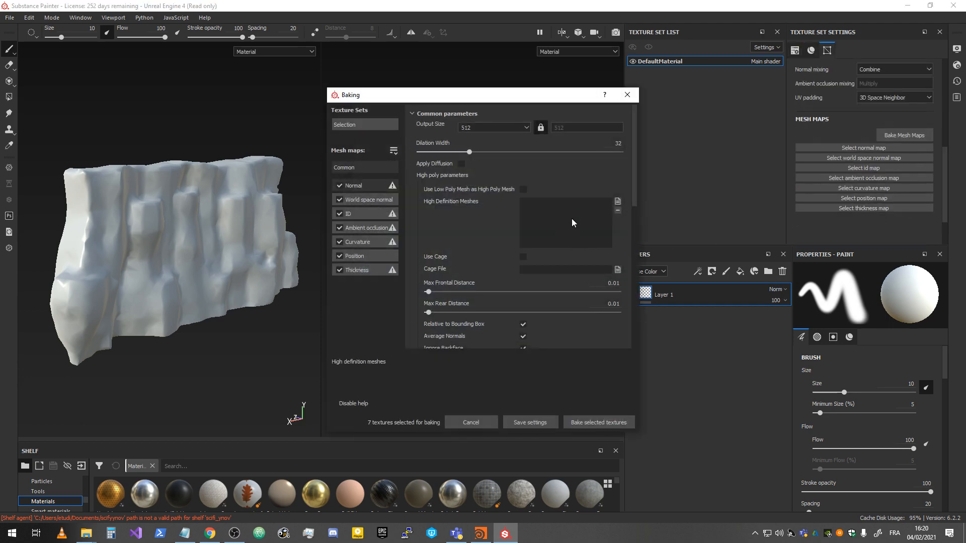
{"action": "left_click", "coordinate": [618, 201]}
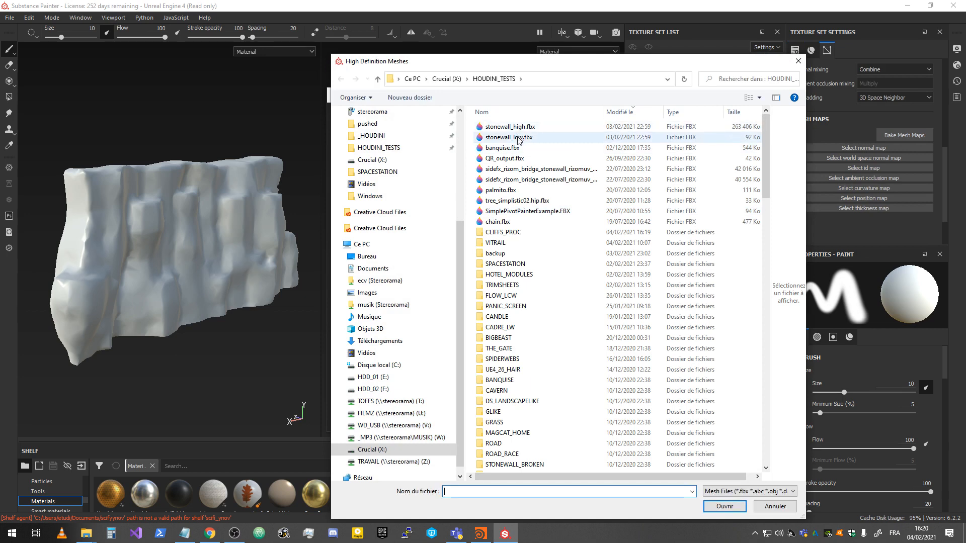
{"action": "left_click", "coordinate": [514, 235]}
{"action": "double_click", "coordinate": [515, 234]}
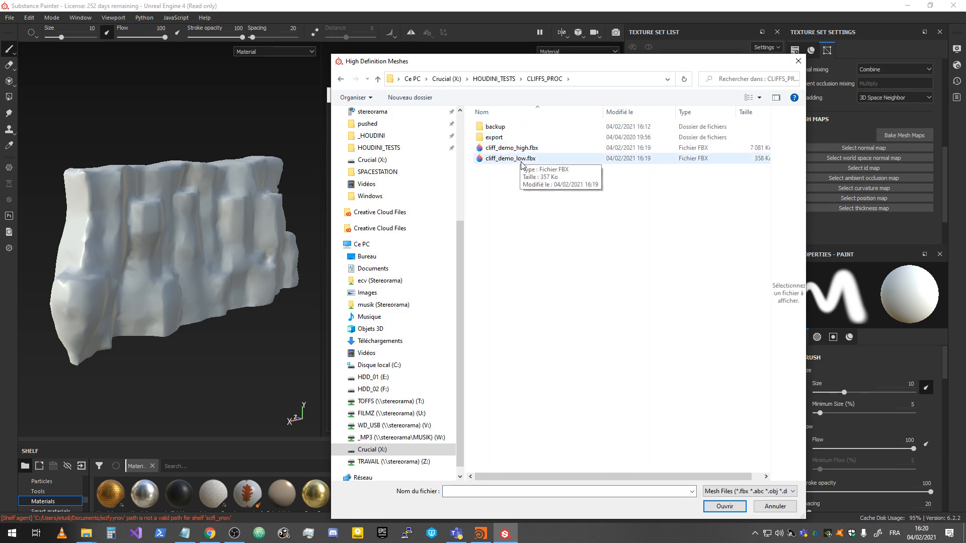
{"action": "left_click", "coordinate": [517, 160]}
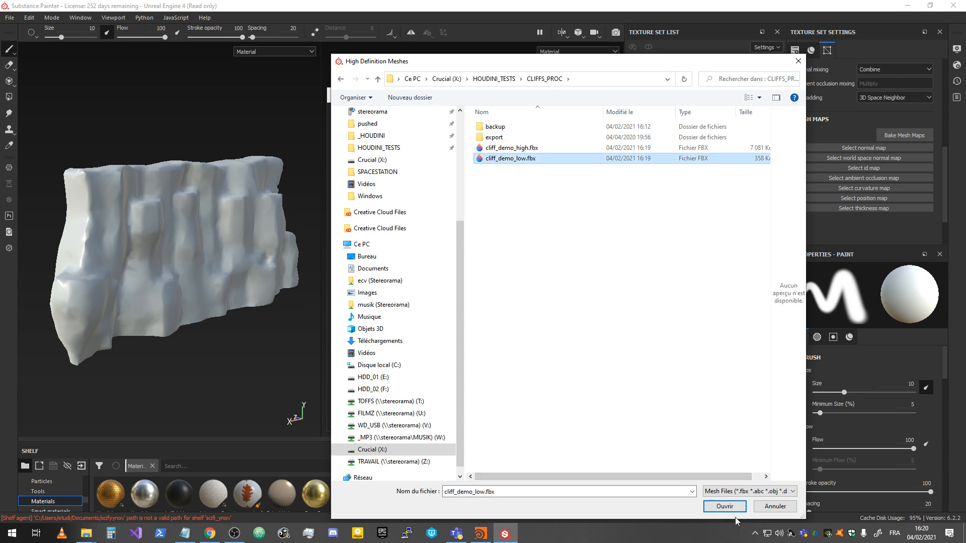
{"action": "left_click", "coordinate": [518, 149]}
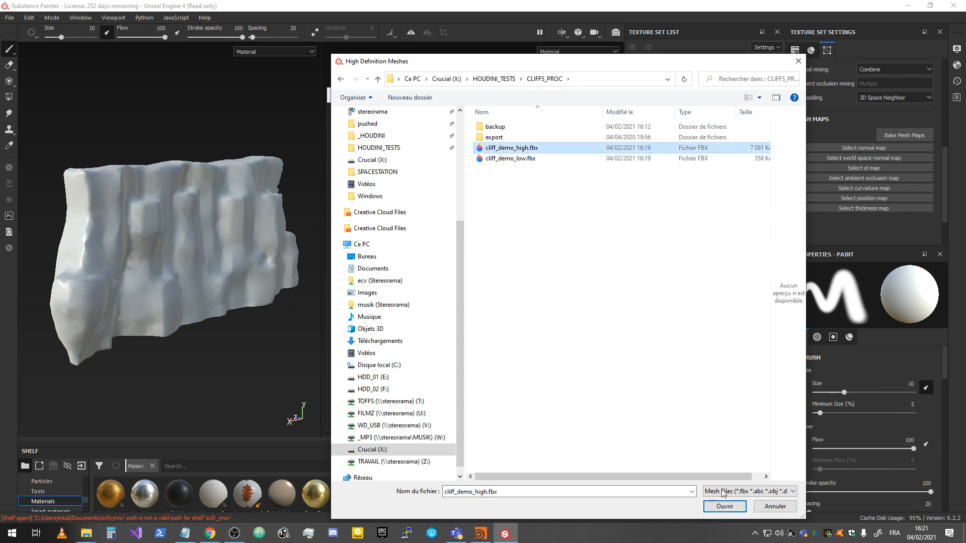
{"action": "left_click", "coordinate": [740, 509]}
Step: Set the baking output size to 2048 and the antialiasing to Subsampling 2x2
{"action": "left_click", "coordinate": [503, 127]}
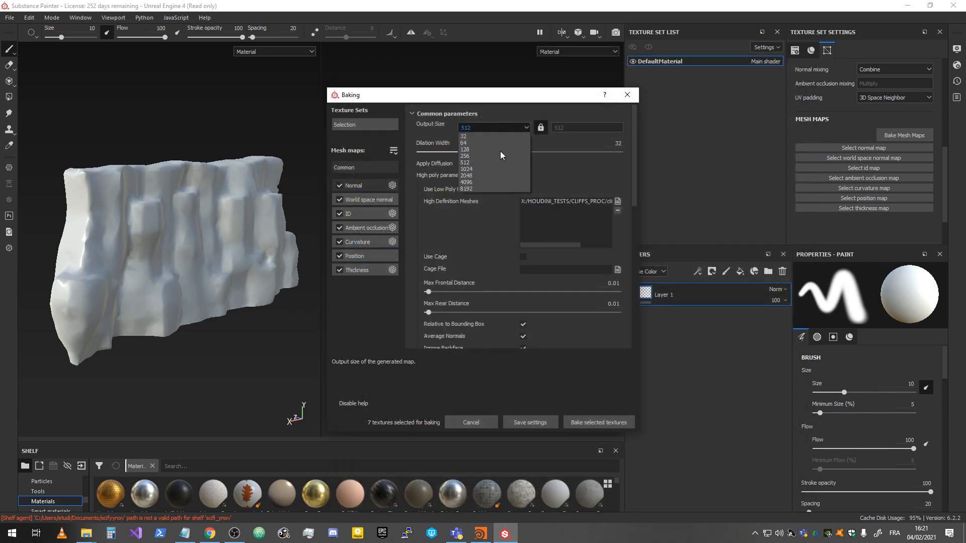
{"action": "left_click", "coordinate": [505, 175]}
{"action": "scroll", "coordinate": [524, 267], "scroll_direction": "down", "scroll_amount": 3}
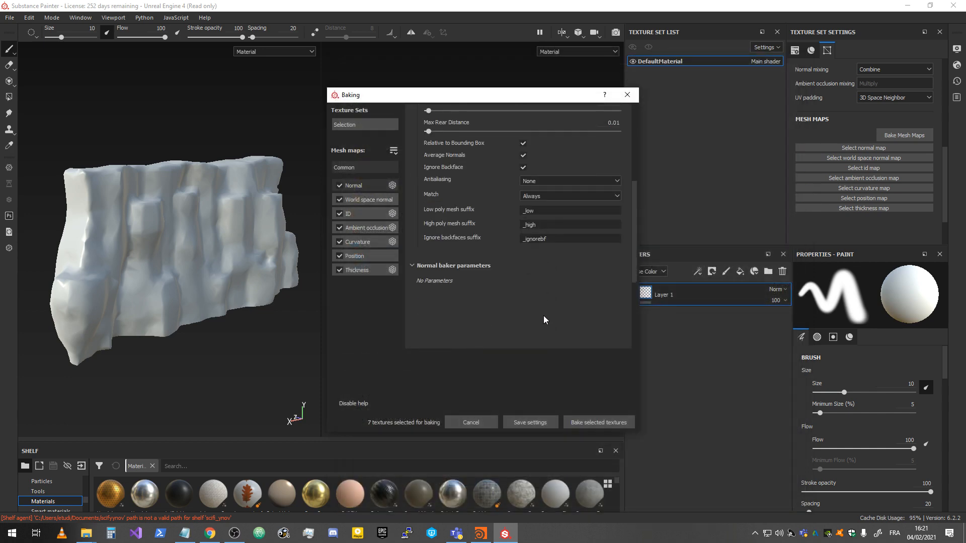
{"action": "left_click", "coordinate": [546, 181]}
{"action": "left_click", "coordinate": [546, 197]}
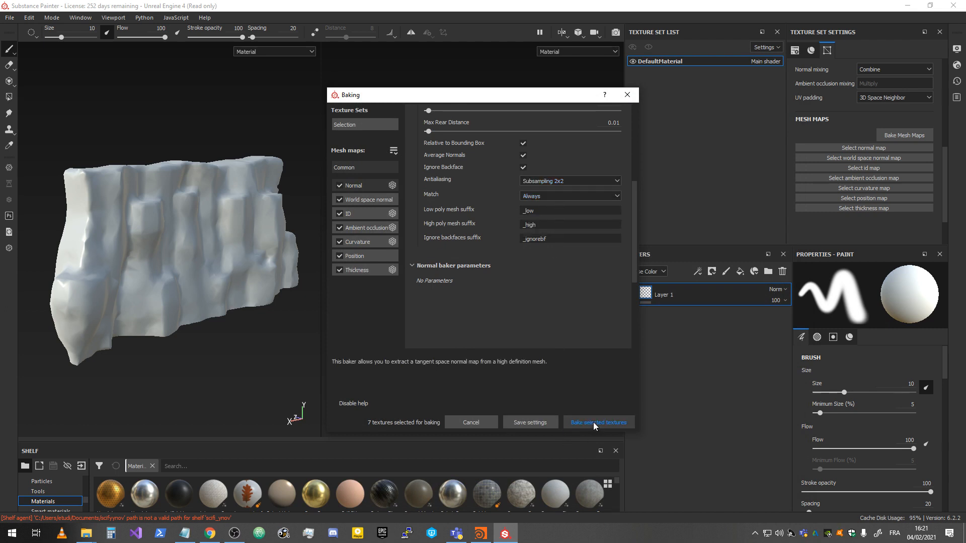
Step: Exclude the Thickness map and bake the remaining six mesh maps
{"action": "left_click", "coordinate": [339, 270]}
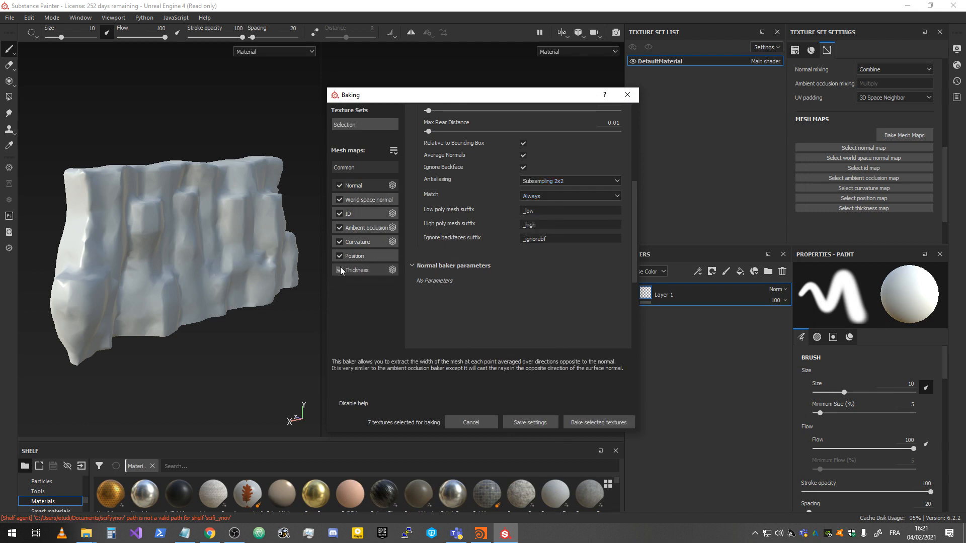
{"action": "left_click", "coordinate": [598, 422]}
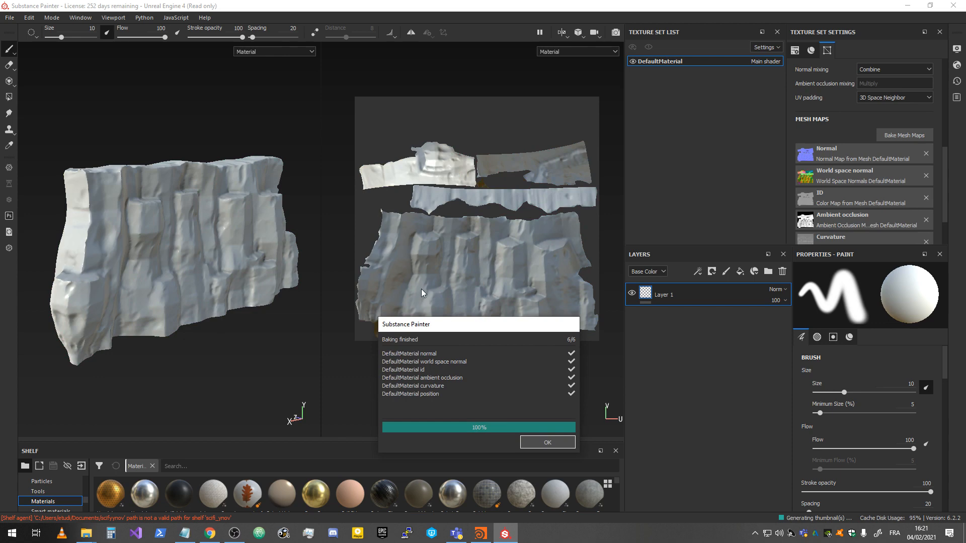
{"action": "left_click", "coordinate": [560, 443]}
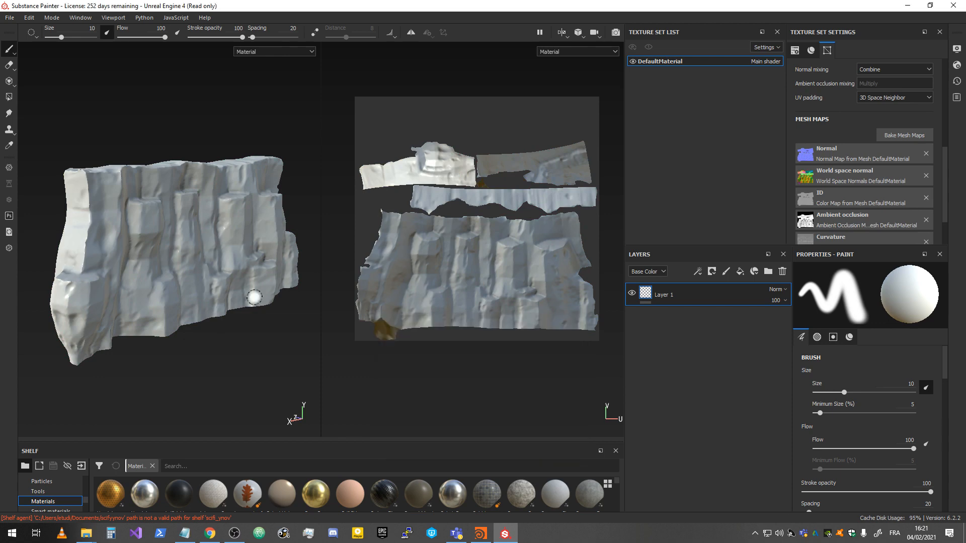
Step: Delete the default paint layer and add a fill layer in its place
{"action": "left_click_drag", "start_coordinate": [254, 293], "coordinate": [185, 216], "text": "alt"}
{"action": "scroll", "coordinate": [204, 241], "scroll_direction": "up", "scroll_amount": 3}
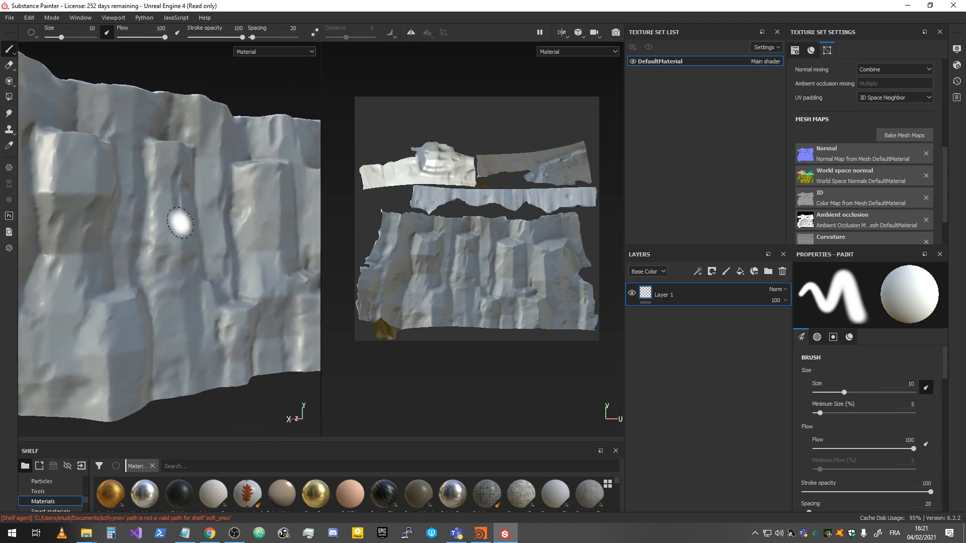
{"action": "scroll", "coordinate": [181, 219], "scroll_direction": "down", "scroll_amount": 3}
{"action": "middle_click_drag", "start_coordinate": [181, 220], "coordinate": [229, 226], "text": "alt"}
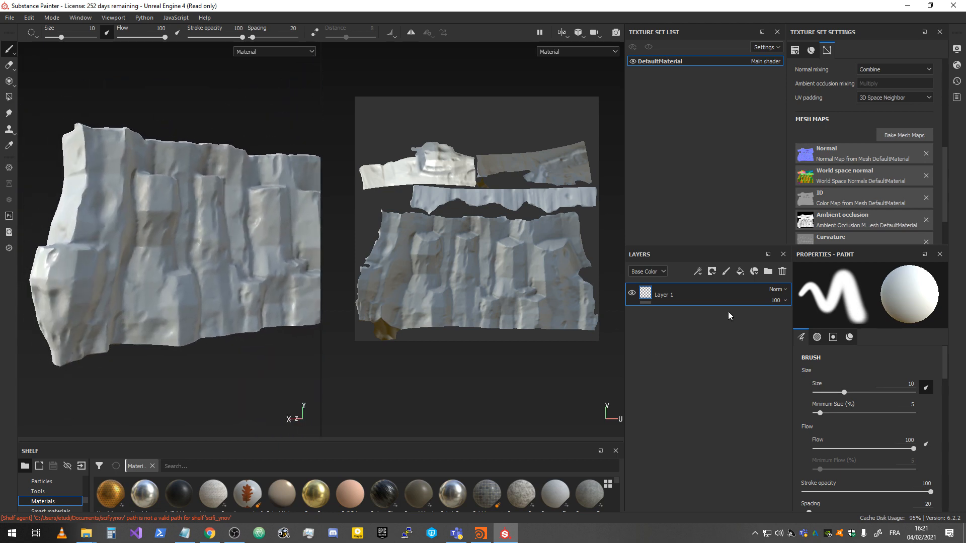
{"action": "left_click", "coordinate": [782, 272]}
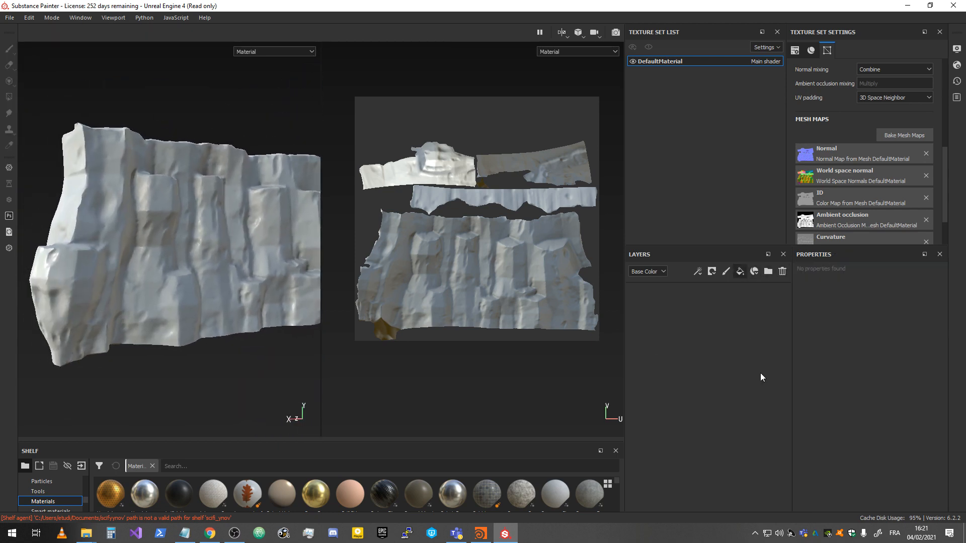
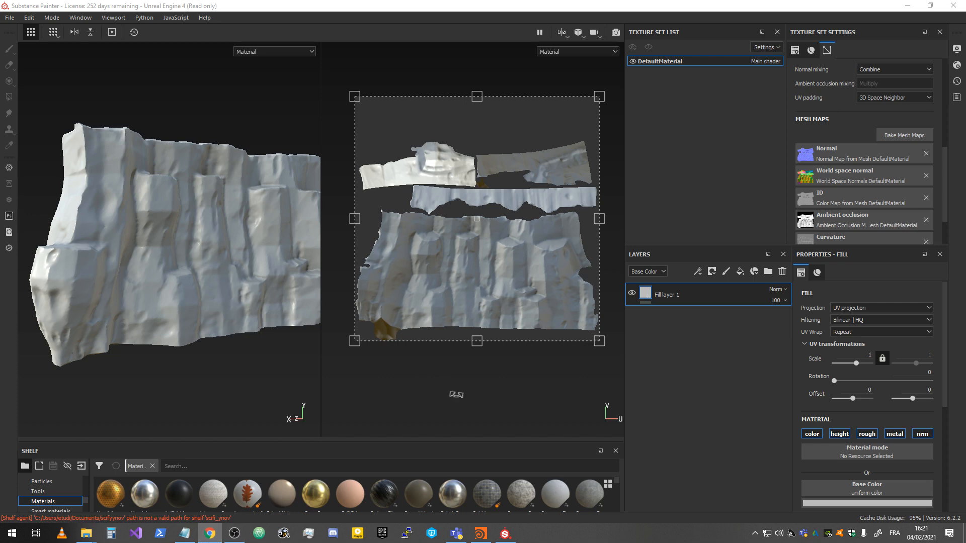
Step: Set the fill layer's base color to a dark grey with RGB values of 0.073
{"action": "left_click", "coordinate": [868, 504]}
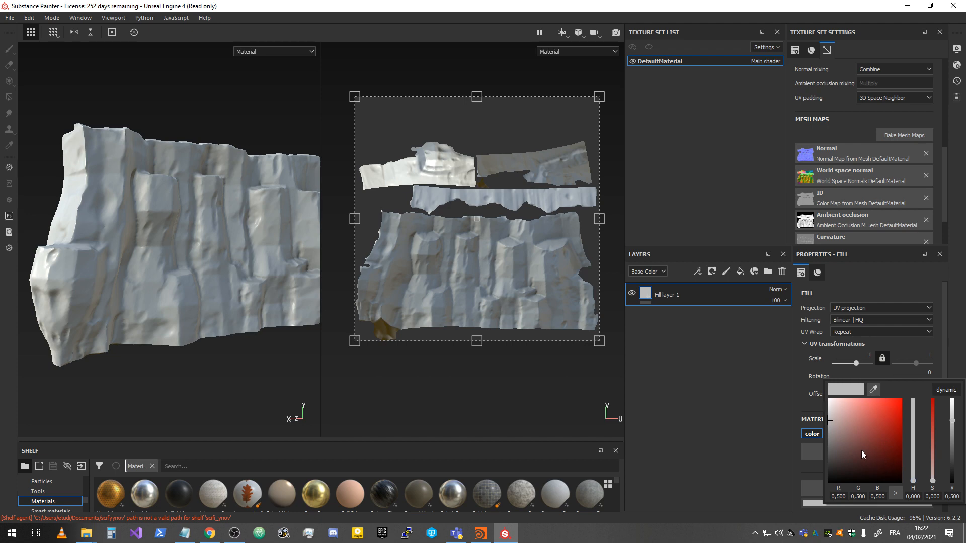
{"action": "left_click_drag", "start_coordinate": [832, 462], "coordinate": [822, 458]}
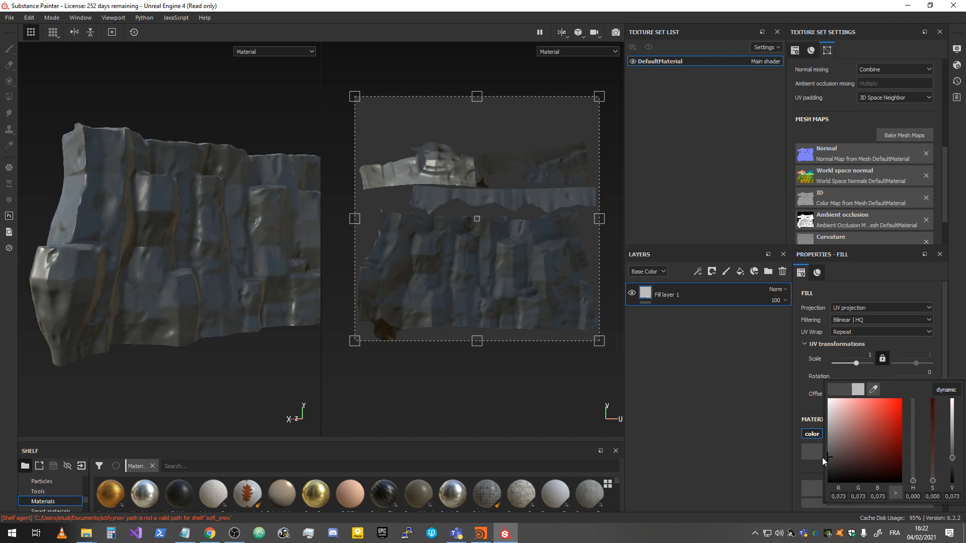
{"action": "left_click", "coordinate": [741, 405]}
Step: Raise the fill layer's roughness to about 0.8 and rotate the environment lighting around the cliff
{"action": "scroll", "coordinate": [867, 475], "scroll_direction": "down", "scroll_amount": 5}
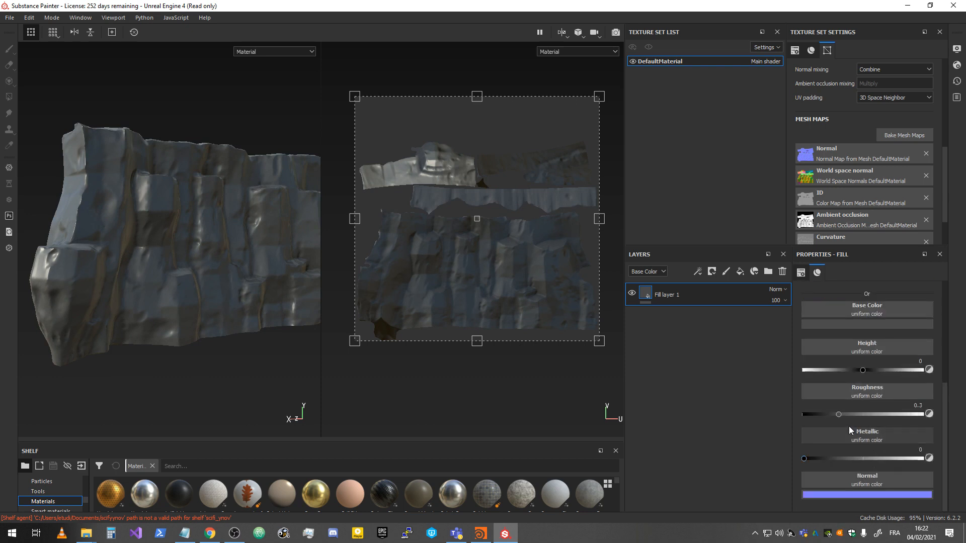
{"action": "left_click_drag", "start_coordinate": [850, 414], "coordinate": [899, 413]}
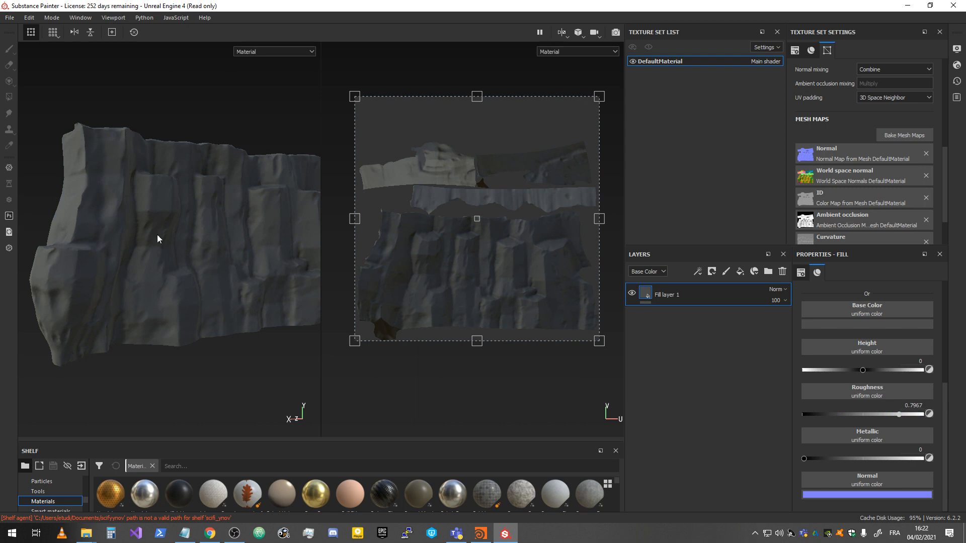
{"action": "right_click_drag", "start_coordinate": [183, 233], "coordinate": [213, 257], "text": "shift"}
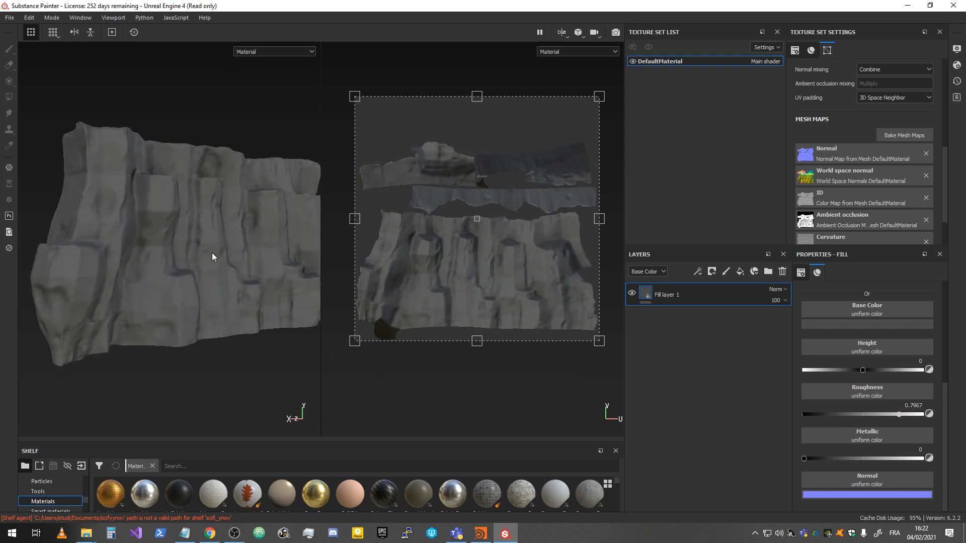
Step: Add a second fill layer with a warm grey base color sampled from the first layer and adjusted, affecting only the color channel
{"action": "left_click", "coordinate": [740, 272]}
{"action": "left_click", "coordinate": [862, 325]}
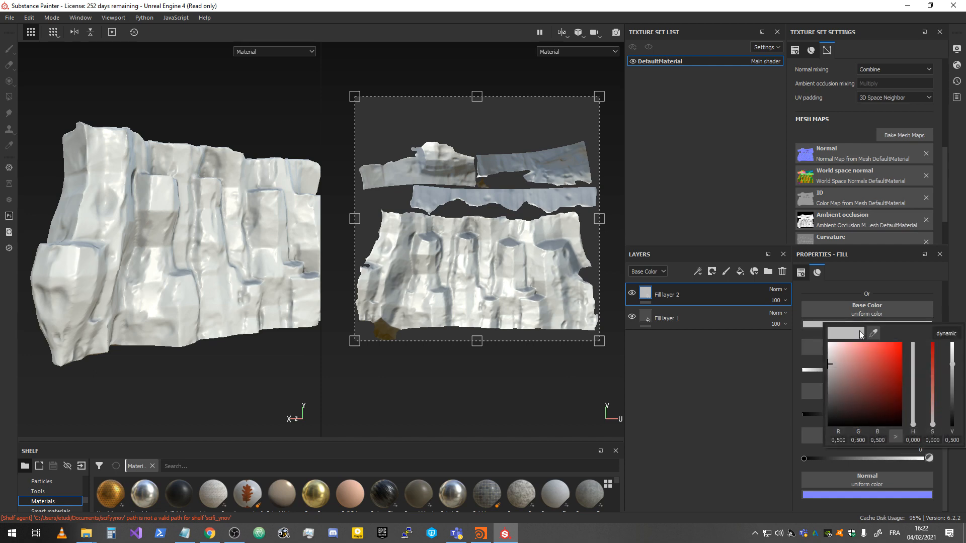
{"action": "left_click_drag", "start_coordinate": [874, 333], "coordinate": [645, 315]}
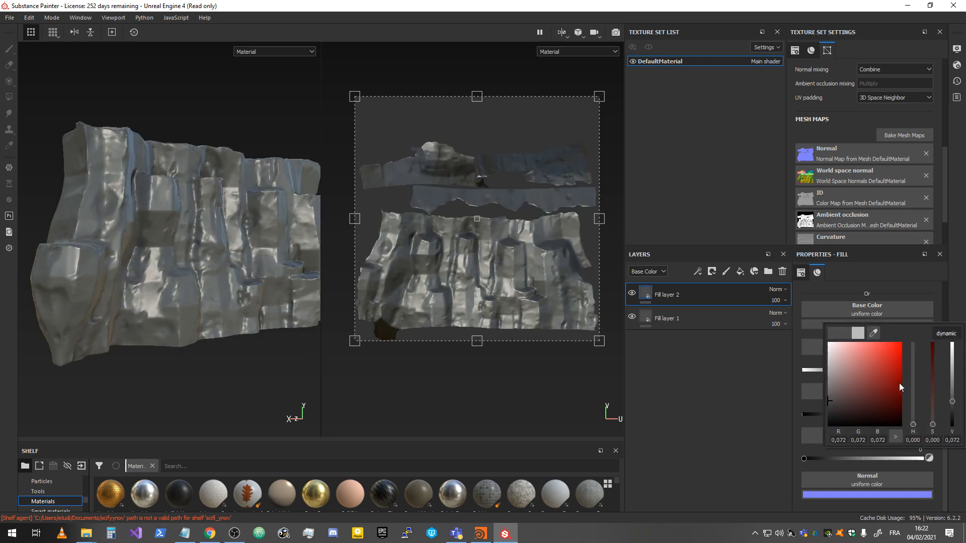
{"action": "left_click_drag", "start_coordinate": [934, 403], "coordinate": [913, 415]}
{"action": "left_click_drag", "start_coordinate": [838, 408], "coordinate": [835, 394]}
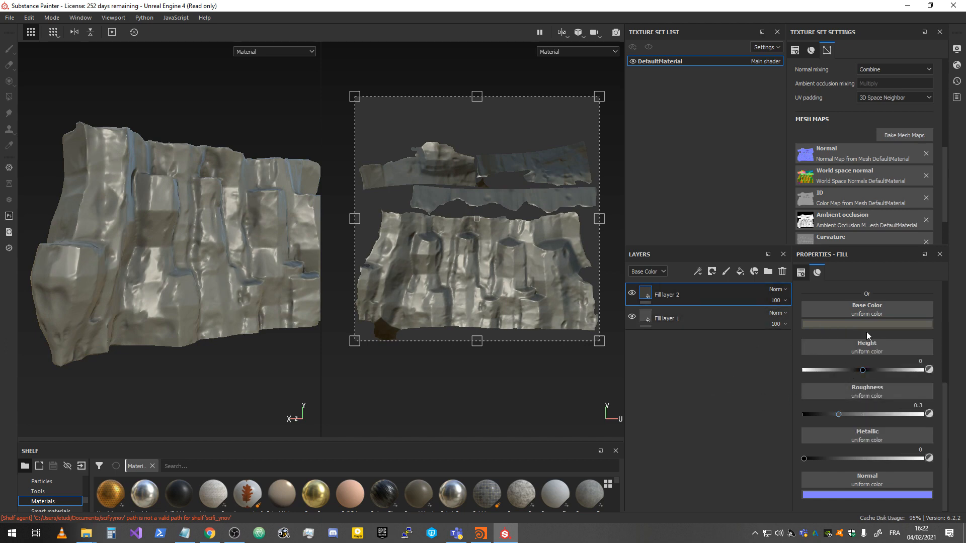
{"action": "scroll", "coordinate": [866, 332], "scroll_direction": "up", "scroll_amount": 3}
{"action": "left_click", "coordinate": [839, 378]}
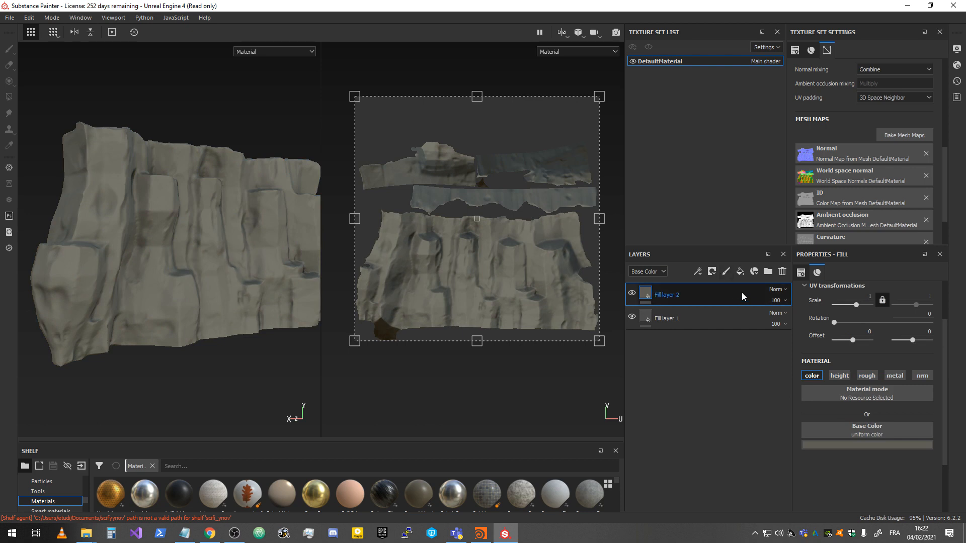
Step: Add a black mask with a Curvature generator to fill layer 2 and lower the generator's global balance
{"action": "left_click", "coordinate": [711, 272]}
{"action": "left_click", "coordinate": [717, 294]}
{"action": "right_click", "coordinate": [662, 294]}
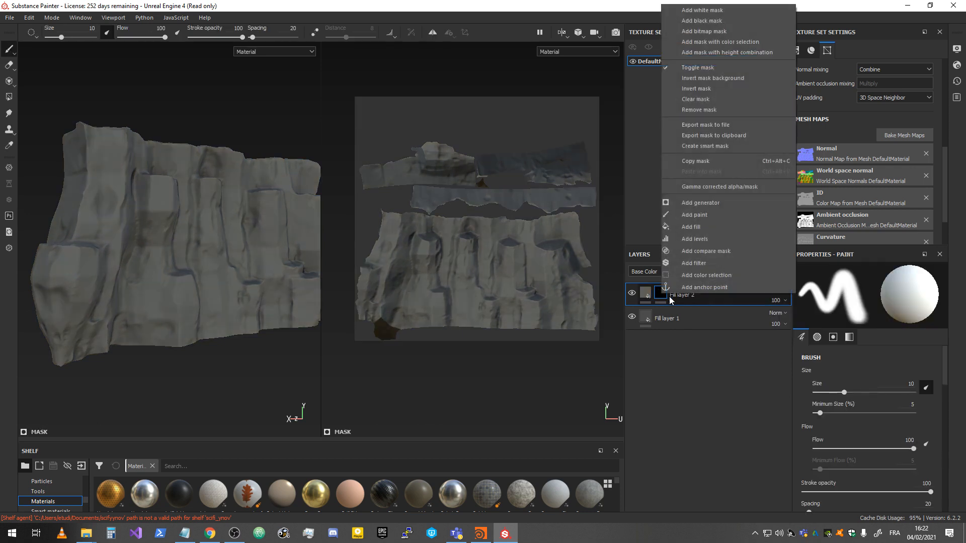
{"action": "left_click", "coordinate": [718, 205]}
{"action": "left_click", "coordinate": [870, 289]}
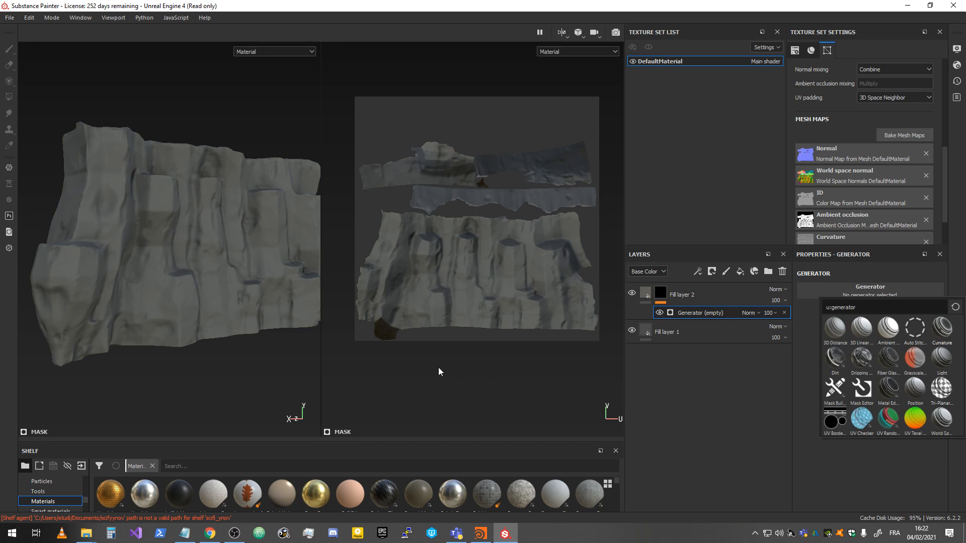
{"action": "left_click_drag", "start_coordinate": [160, 253], "coordinate": [125, 257], "text": "alt"}
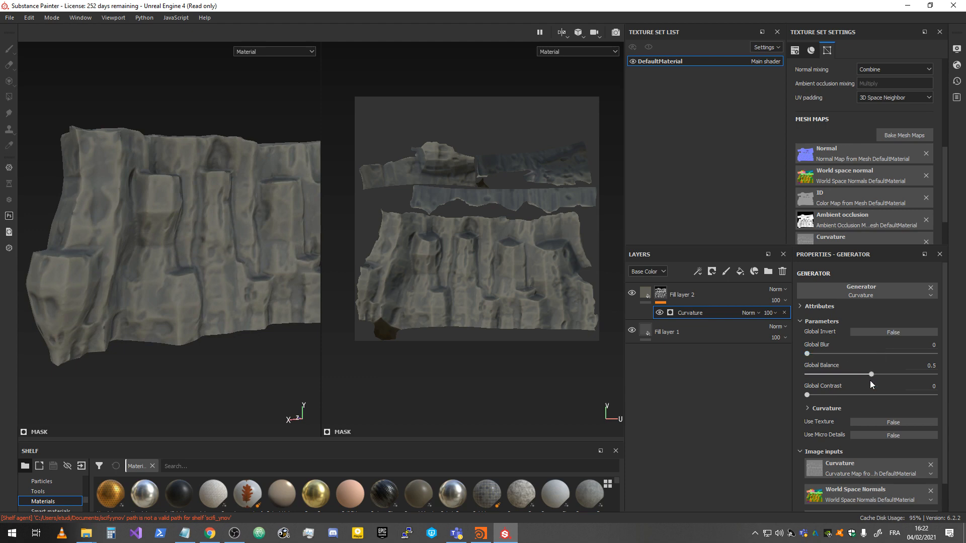
{"action": "left_click_drag", "start_coordinate": [872, 374], "coordinate": [824, 378]}
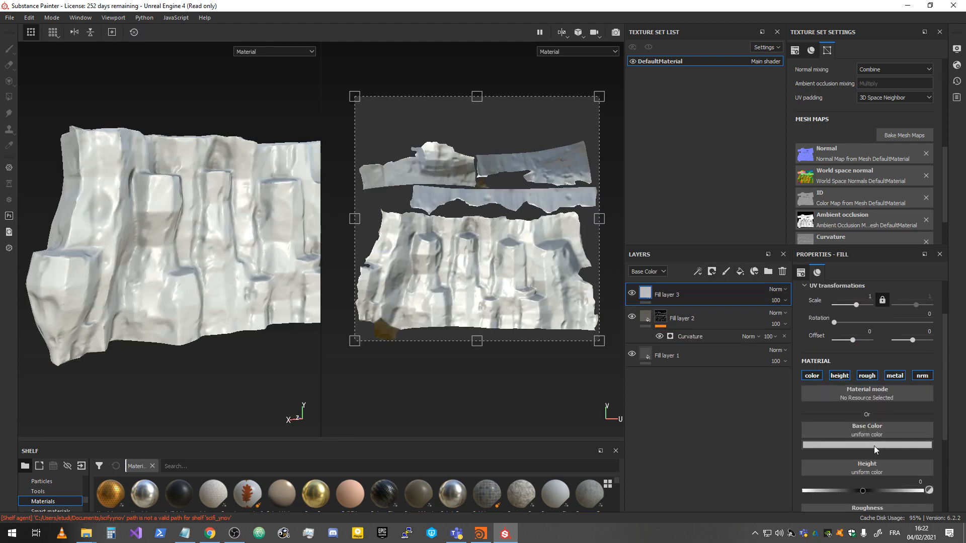
Step: Set fill layer 3's base color to a light beige grey
{"action": "left_click", "coordinate": [874, 445]}
{"action": "left_click", "coordinate": [846, 409]}
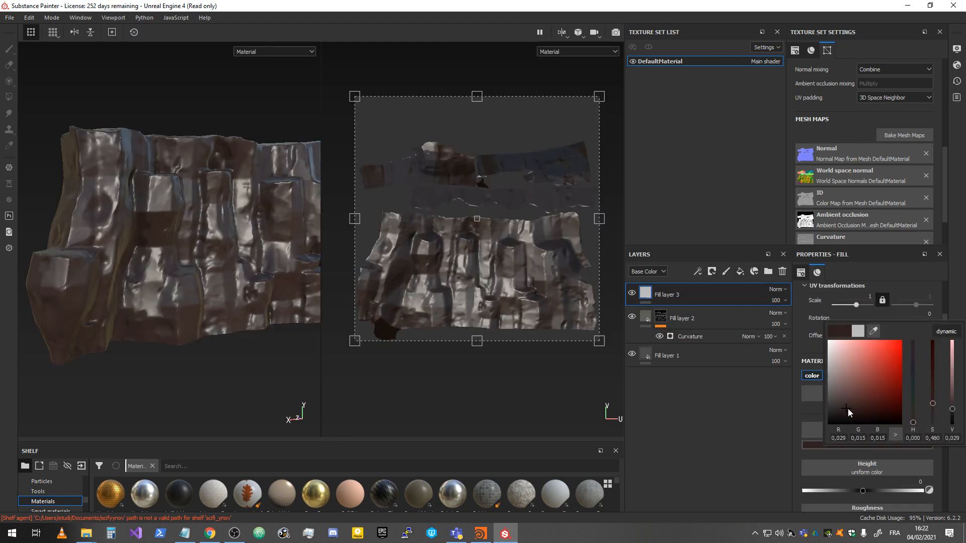
{"action": "left_click", "coordinate": [913, 406]}
{"action": "left_click_drag", "start_coordinate": [915, 410], "coordinate": [915, 417]}
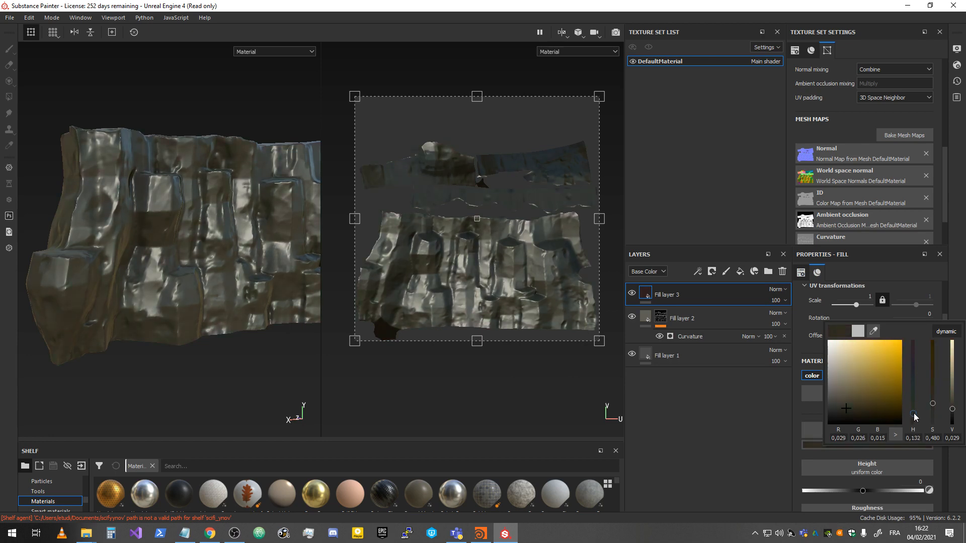
{"action": "left_click_drag", "start_coordinate": [831, 359], "coordinate": [837, 377]}
{"action": "left_click", "coordinate": [733, 412]}
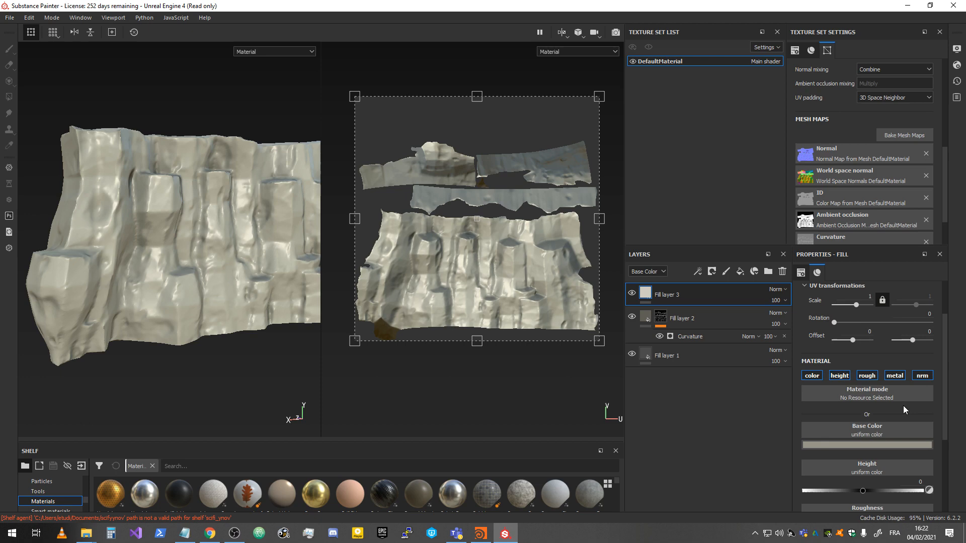
Step: Disable the height, roughness, normal and metallic channels of fill layer 3, keeping only color
{"action": "left_click", "coordinate": [839, 377]}
{"action": "left_click", "coordinate": [867, 376]}
{"action": "left_click", "coordinate": [922, 376]}
{"action": "left_click", "coordinate": [894, 376]}
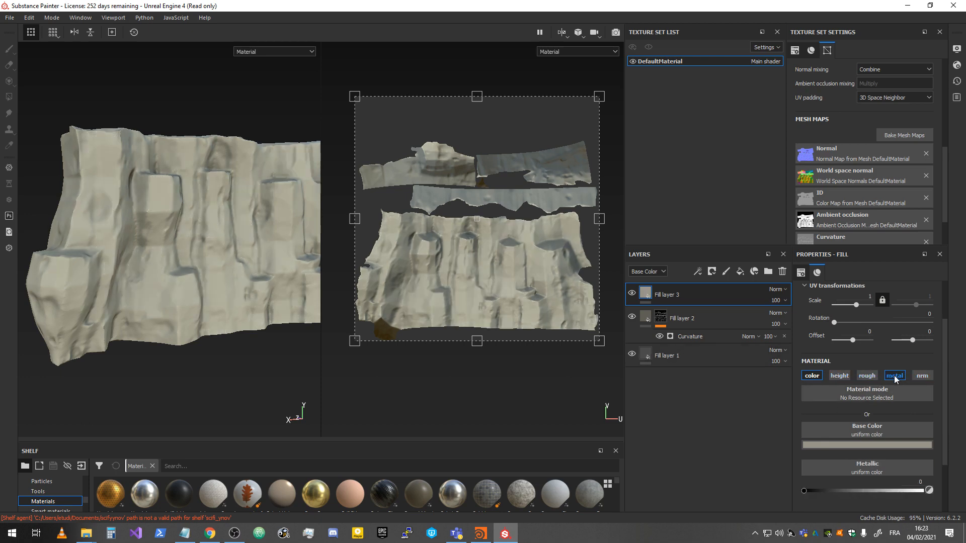
Step: Mask fill layer 3 in black with a Metal Edge Wear generator and reduce the layer's opacity to 9
{"action": "left_click", "coordinate": [721, 296]}
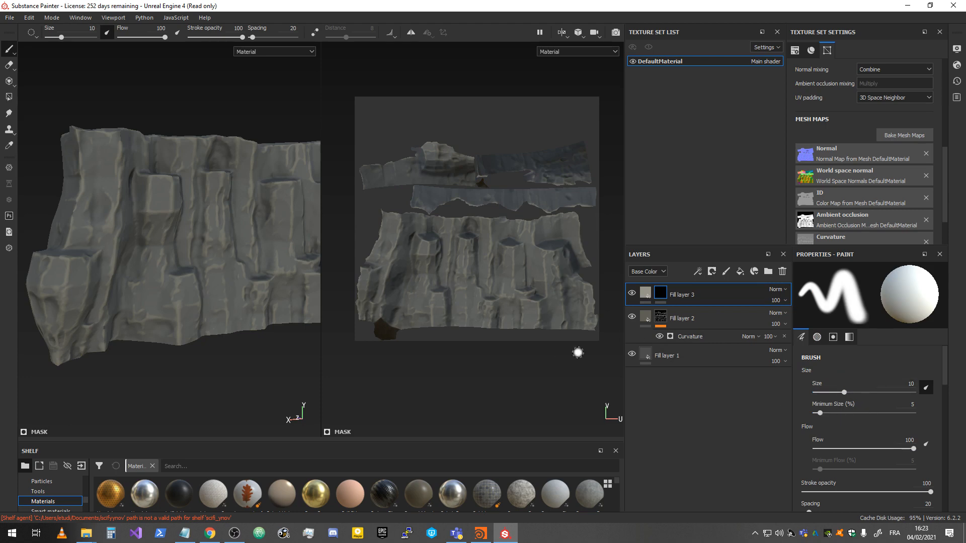
{"action": "scroll", "coordinate": [878, 406], "scroll_direction": "down", "scroll_amount": 5}
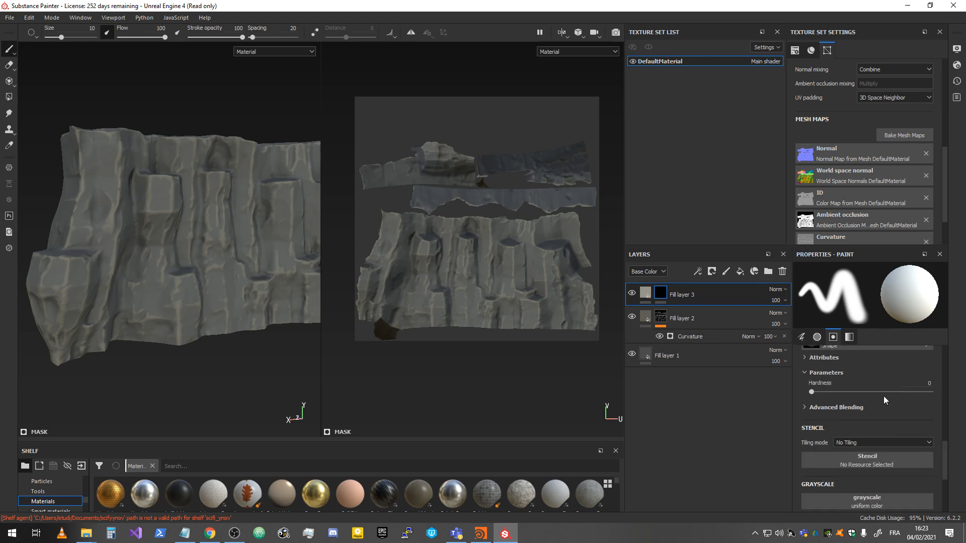
{"action": "scroll", "coordinate": [860, 391], "scroll_direction": "up", "scroll_amount": 5}
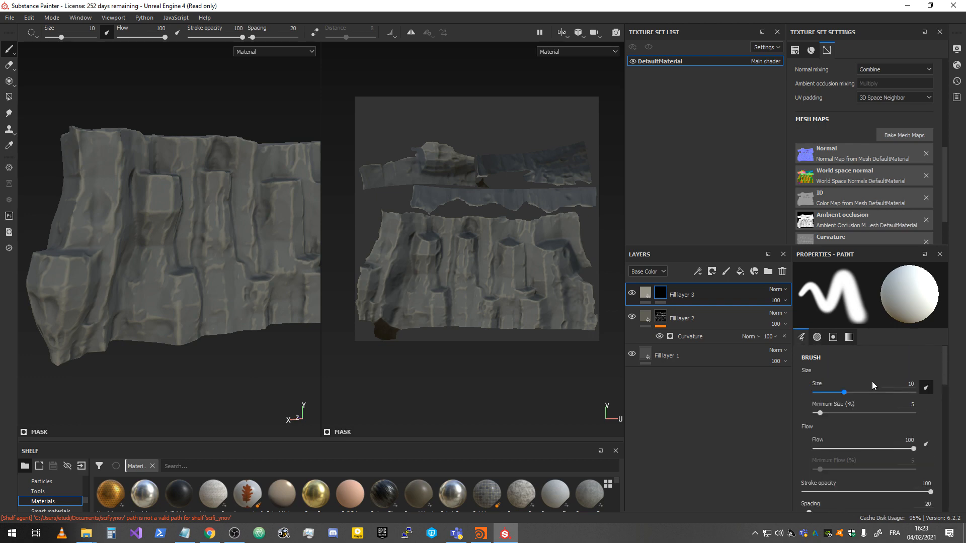
{"action": "right_click", "coordinate": [662, 296]}
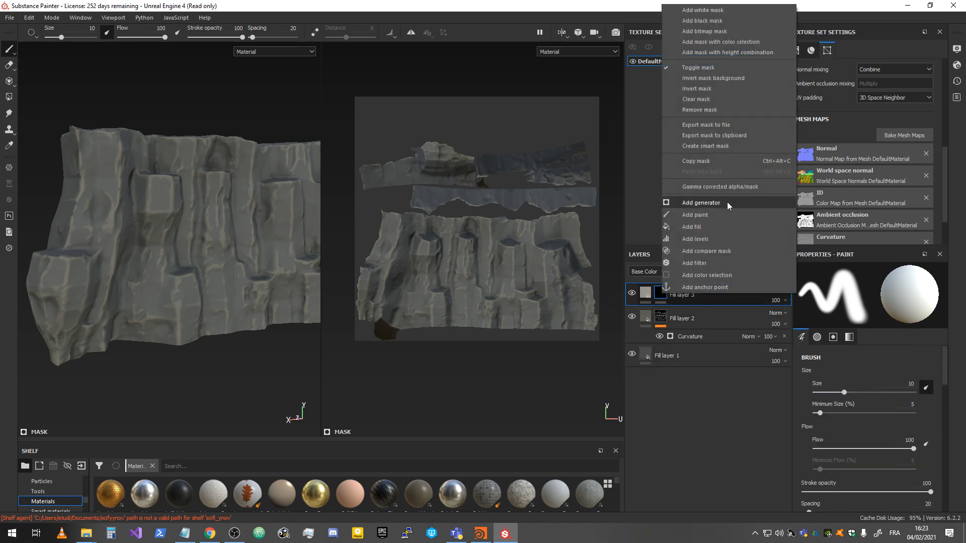
{"action": "left_click", "coordinate": [679, 202]}
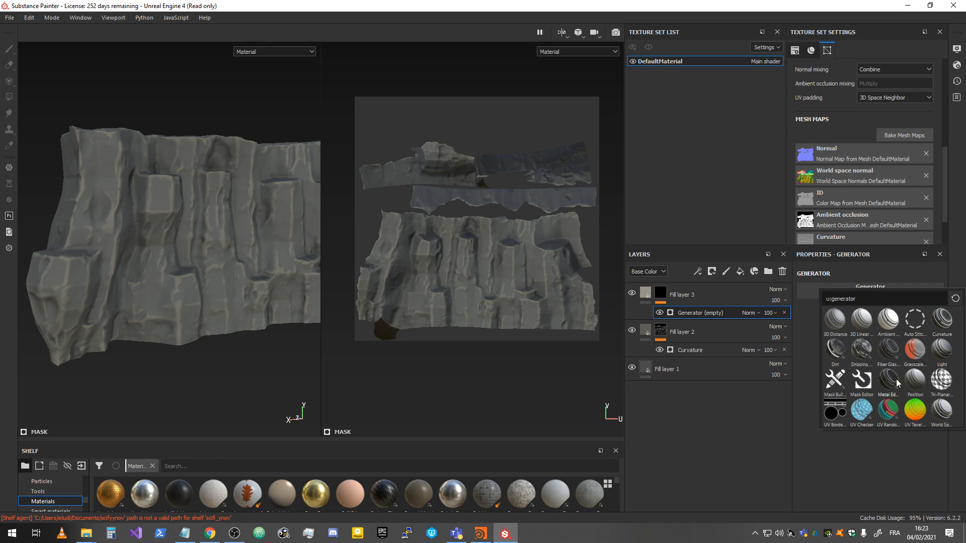
{"action": "mouse_move", "coordinate": [894, 351]}
{"action": "mouse_move", "coordinate": [898, 383]}
{"action": "left_click", "coordinate": [892, 373]}
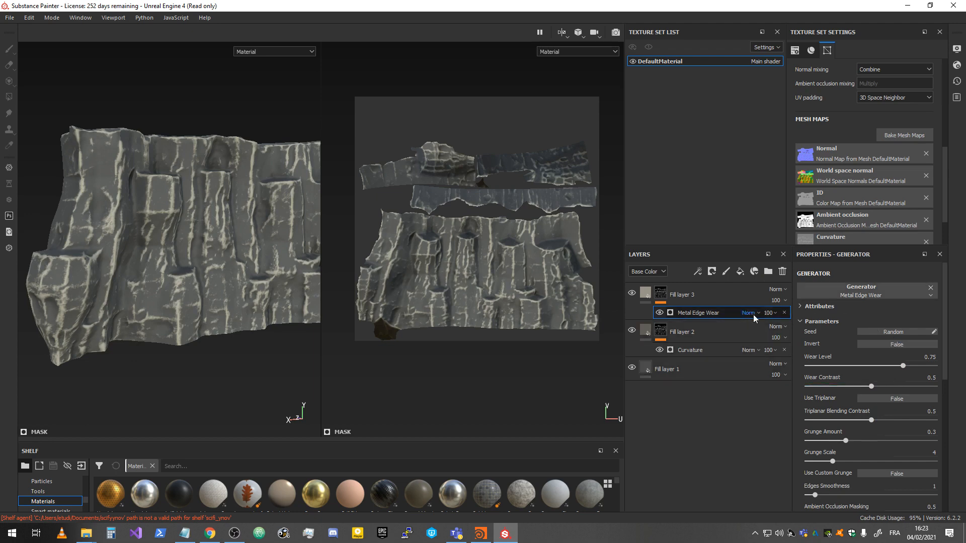
{"action": "mouse_move", "coordinate": [775, 305]}
{"action": "left_mouse_down"}
{"action": "mouse_move", "coordinate": [760, 318]}
{"action": "mouse_move", "coordinate": [774, 321]}
{"action": "left_mouse_up"}
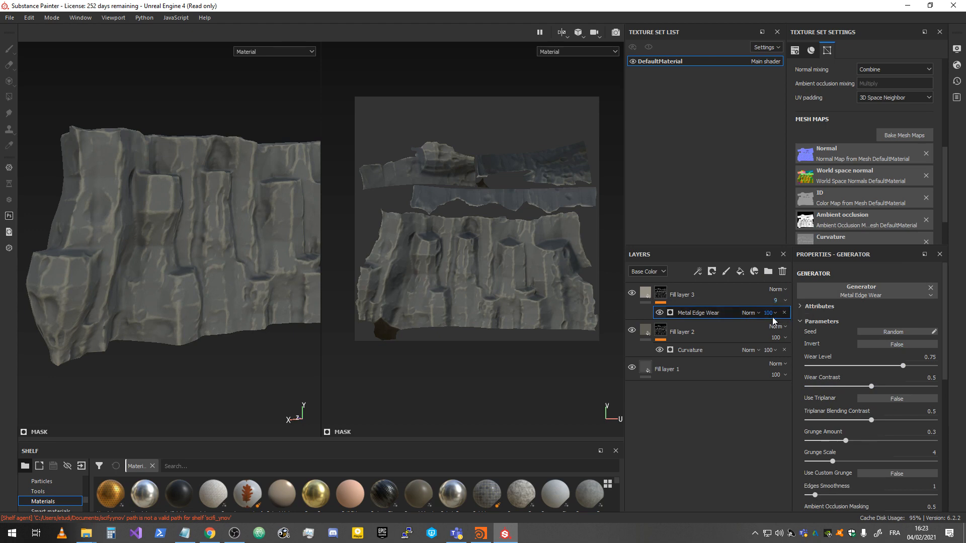
{"action": "left_click_drag", "start_coordinate": [190, 301], "coordinate": [203, 297], "text": "alt"}
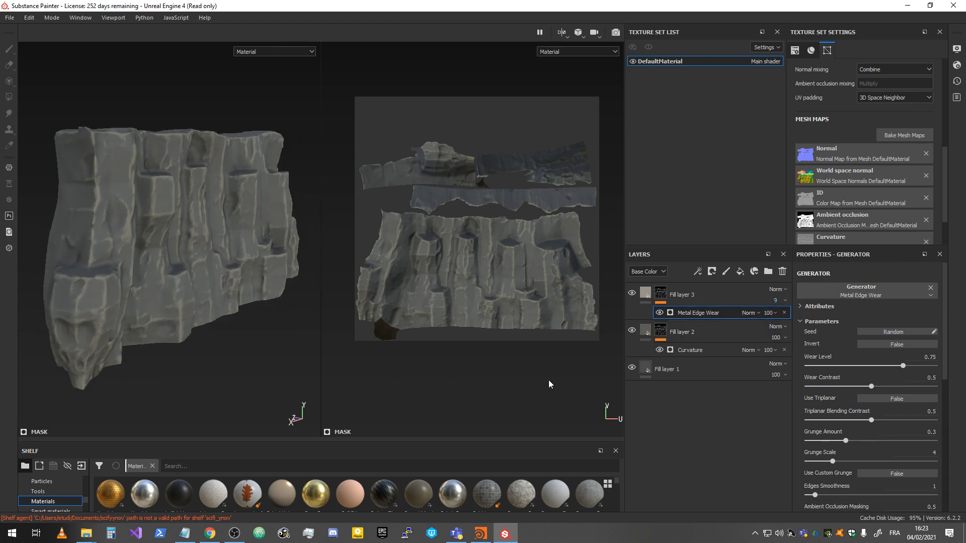
Step: Add a fourth fill layer on top and set its base color to a very dark grey
{"action": "left_click", "coordinate": [740, 271]}
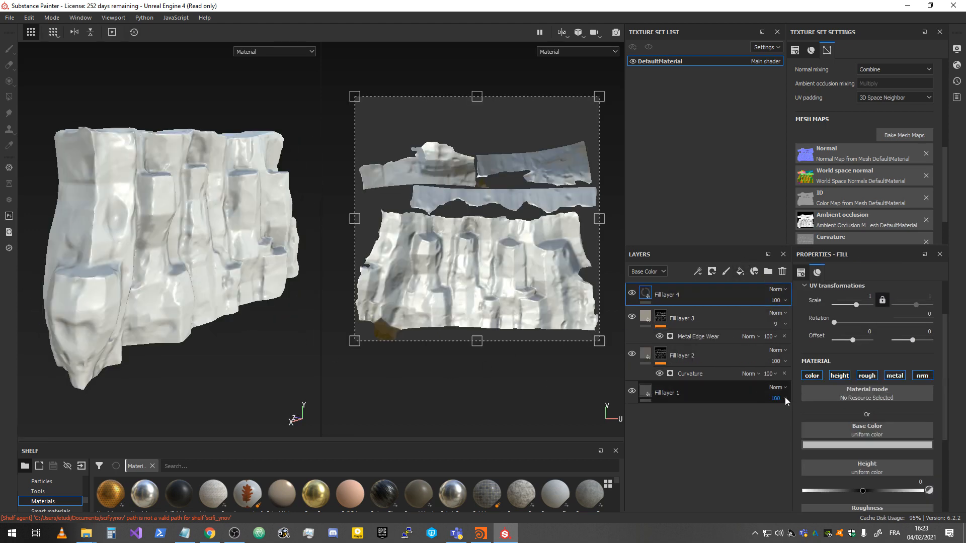
{"action": "left_click", "coordinate": [869, 444]}
{"action": "left_click_drag", "start_coordinate": [873, 330], "coordinate": [243, 308]}
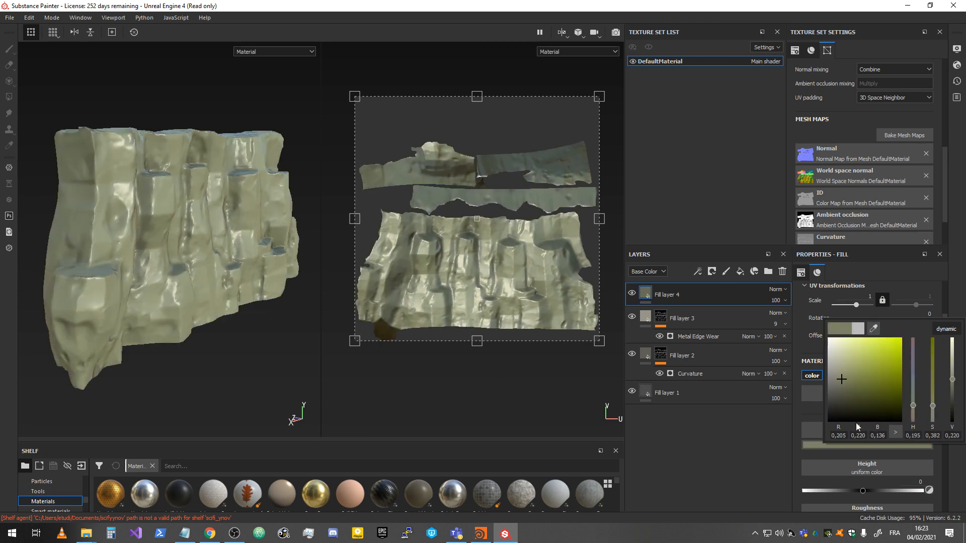
{"action": "left_click_drag", "start_coordinate": [876, 419], "coordinate": [814, 407]}
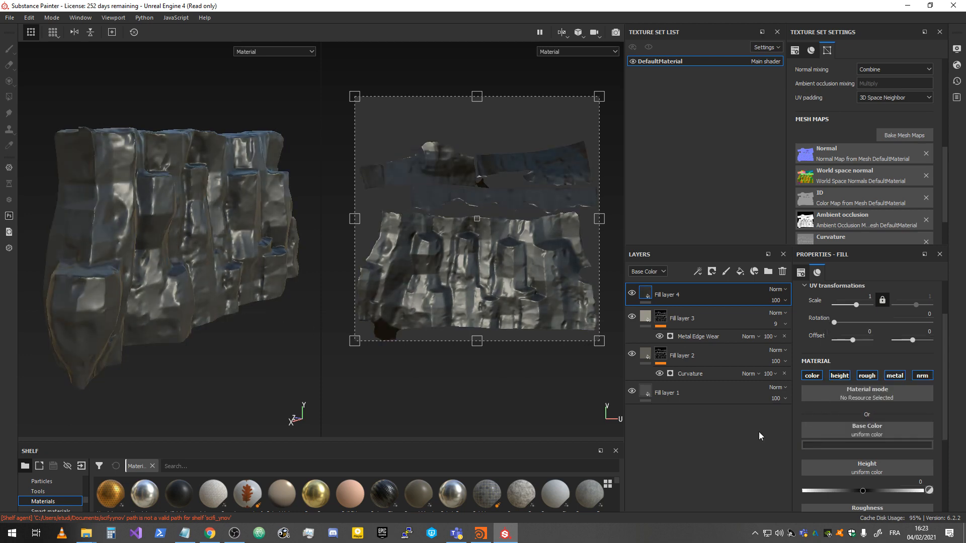
Step: Restrict fill layer 4 to the color channel by disabling height, roughness, normal and metallic
{"action": "left_click", "coordinate": [844, 376]}
{"action": "left_click", "coordinate": [869, 377]}
{"action": "left_click", "coordinate": [922, 377]}
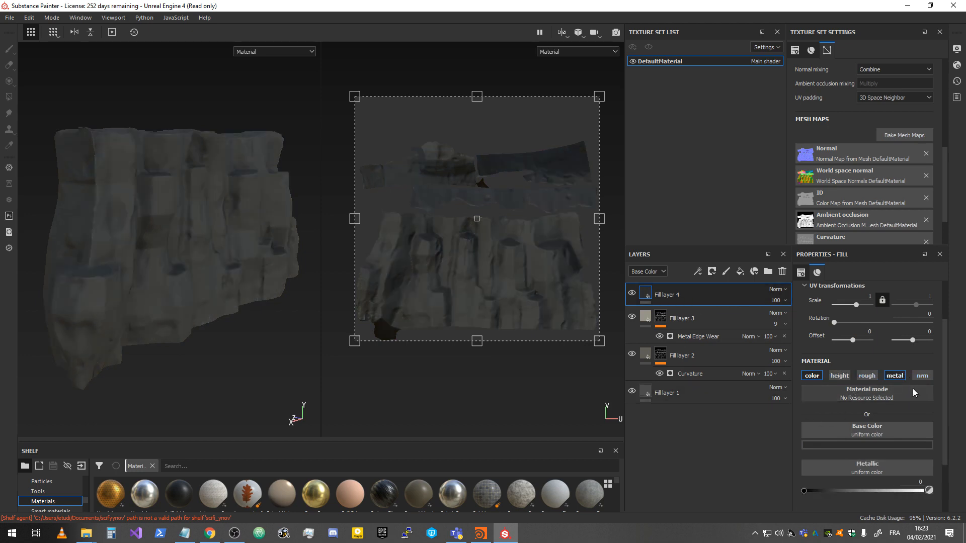
{"action": "left_click", "coordinate": [895, 376]}
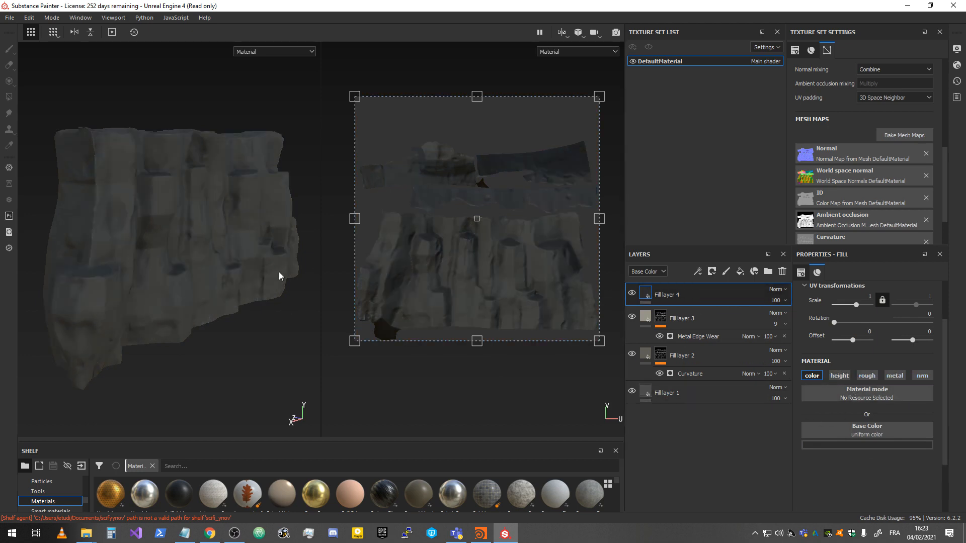
Step: Add a black mask to fill layer 4 and drive it with a Position generator
{"action": "left_click", "coordinate": [711, 274]}
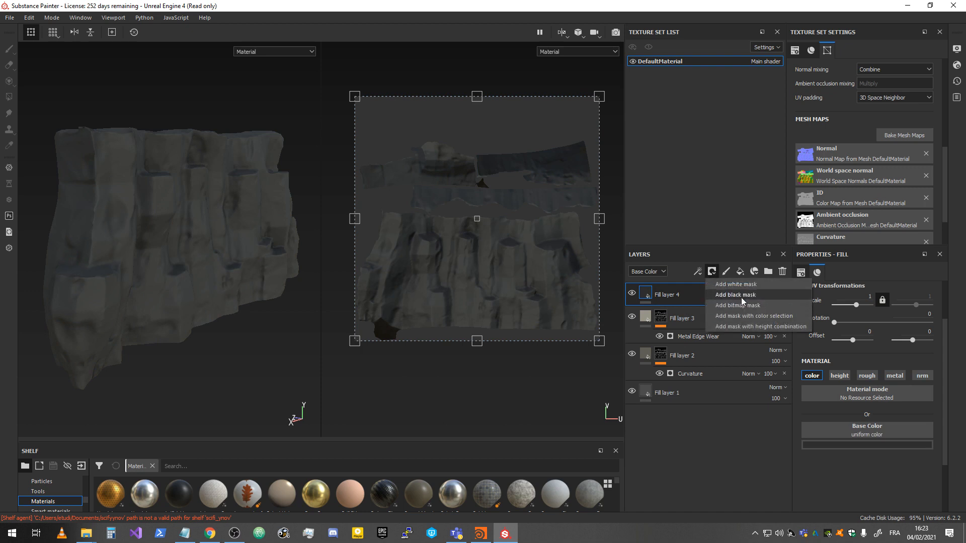
{"action": "left_click", "coordinate": [741, 296]}
{"action": "right_click", "coordinate": [668, 299]}
{"action": "left_click", "coordinate": [732, 206]}
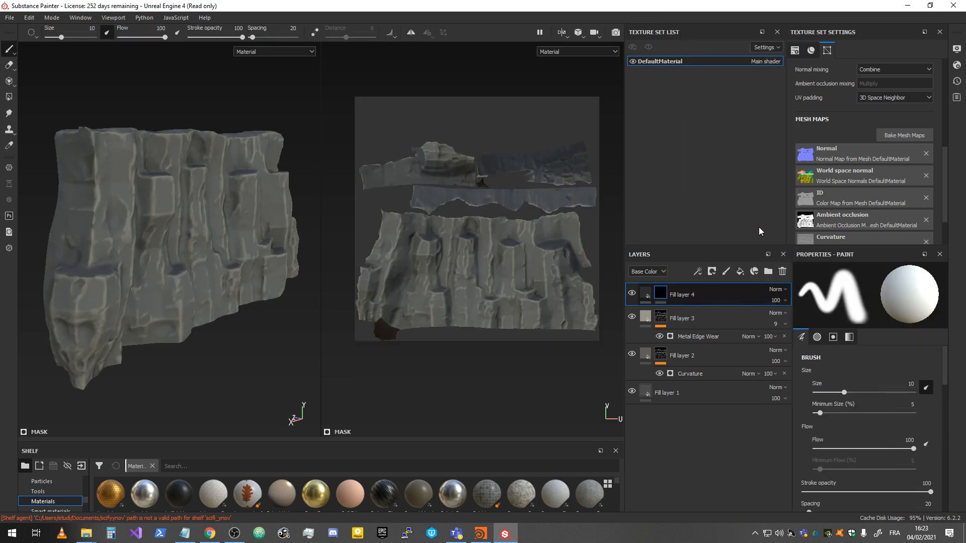
{"action": "left_click", "coordinate": [886, 298]}
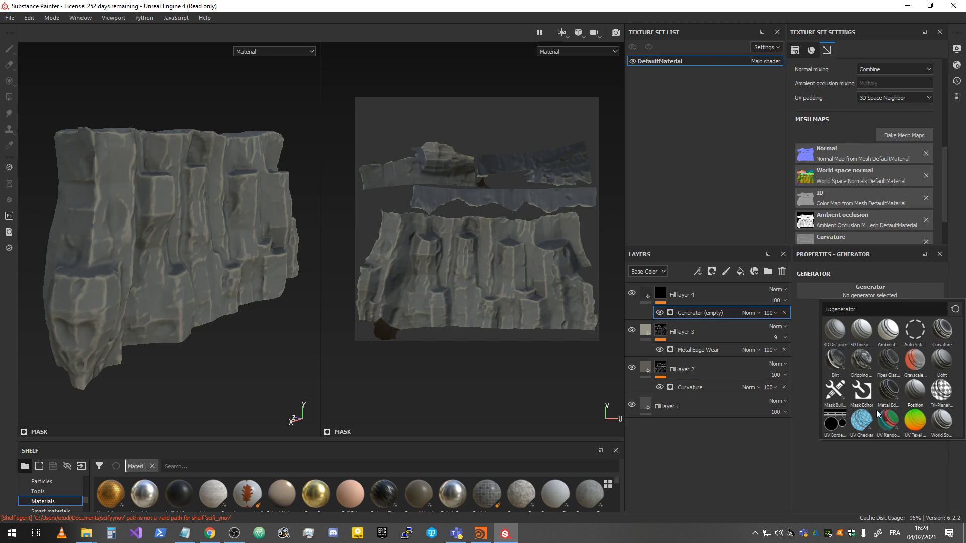
{"action": "left_click", "coordinate": [915, 392]}
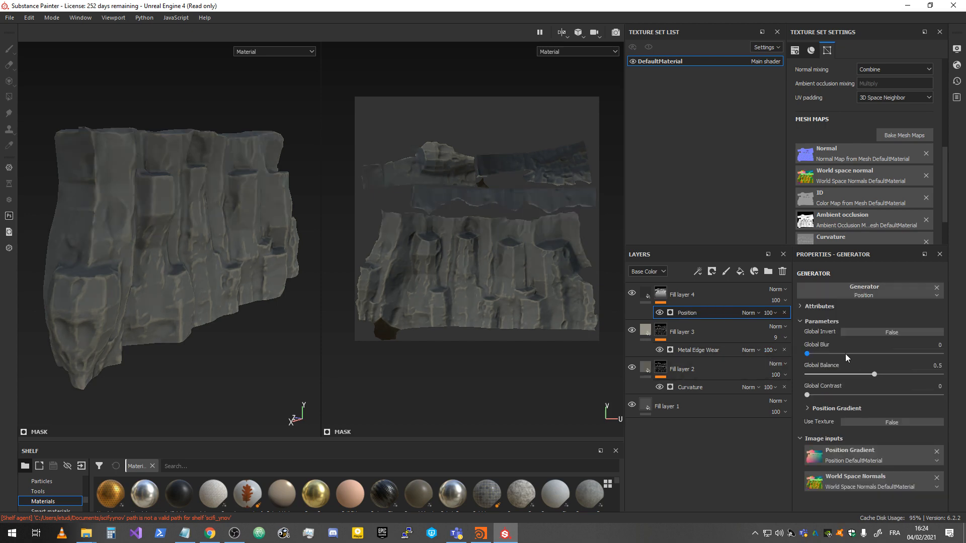
Step: Set the Position generator's global balance to 0.6 and turn on global invert
{"action": "mouse_move", "coordinate": [830, 395]}
{"action": "left_mouse_down"}
{"action": "mouse_move", "coordinate": [963, 395]}
{"action": "mouse_move", "coordinate": [757, 405]}
{"action": "left_mouse_up"}
{"action": "mouse_move", "coordinate": [874, 374]}
{"action": "left_mouse_down"}
{"action": "mouse_move", "coordinate": [945, 376]}
{"action": "mouse_move", "coordinate": [810, 376]}
{"action": "mouse_move", "coordinate": [945, 376]}
{"action": "mouse_move", "coordinate": [888, 375]}
{"action": "left_mouse_up"}
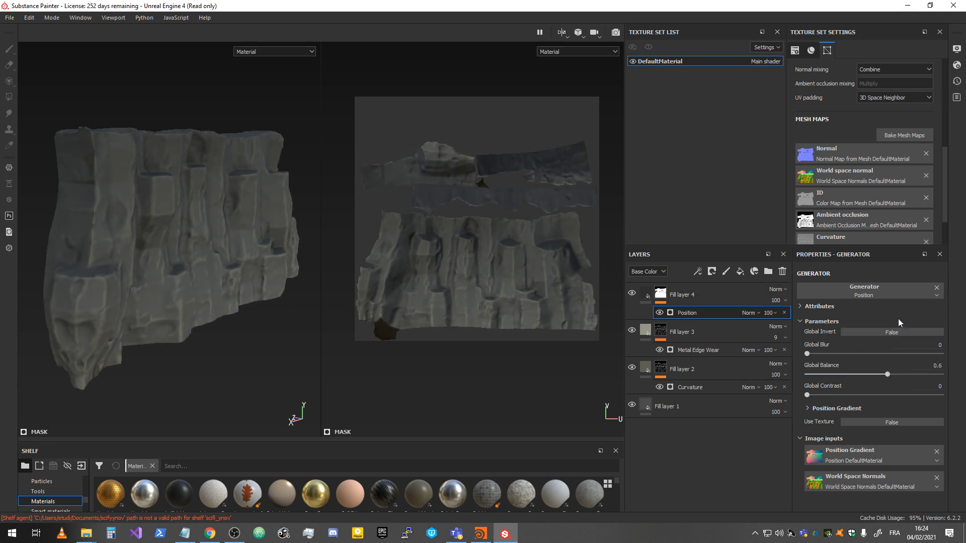
{"action": "left_click", "coordinate": [866, 333]}
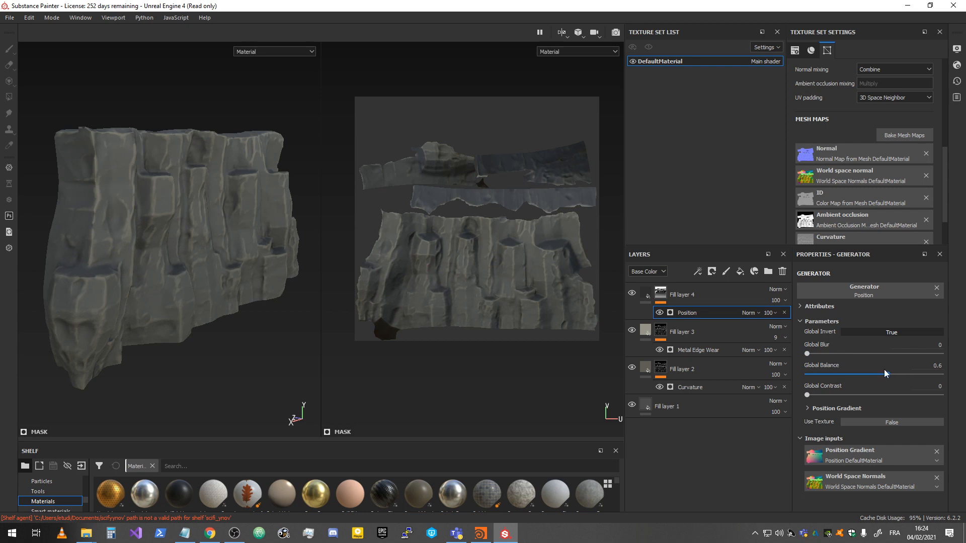
Step: Try the Position generator's global balance at the extreme values 0 and 1
{"action": "mouse_move", "coordinate": [885, 373]}
{"action": "left_mouse_down"}
{"action": "mouse_move", "coordinate": [831, 382]}
{"action": "mouse_move", "coordinate": [937, 381]}
{"action": "mouse_move", "coordinate": [889, 382]}
{"action": "left_mouse_up"}
{"action": "left_click", "coordinate": [926, 365]}
{"action": "type", "text": "0"}
{"action": "key", "text": "Return"}
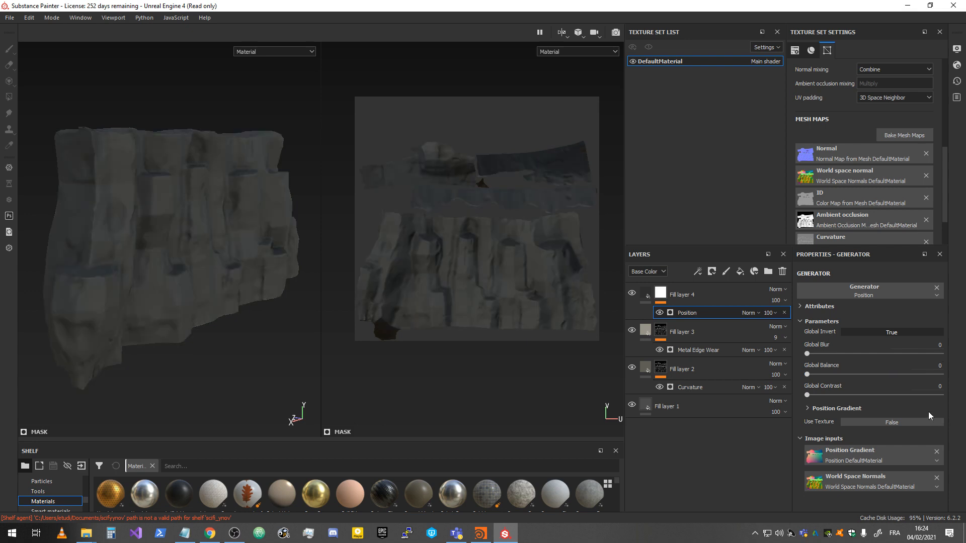
{"action": "left_click", "coordinate": [931, 367]}
{"action": "type", "text": "1"}
{"action": "key", "text": "Return"}
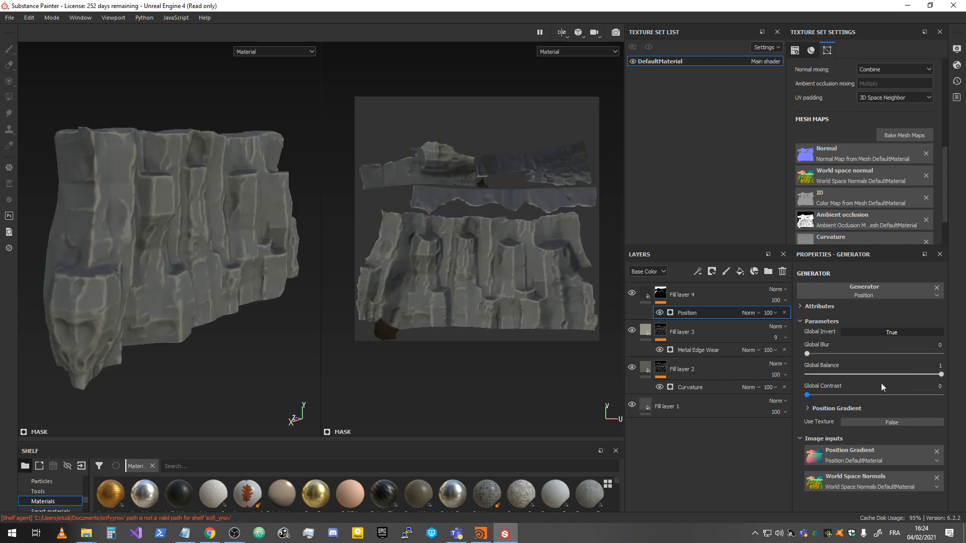
Step: Set the Position generator's global balance to 0.73 and its global contrast to 0.51
{"action": "mouse_move", "coordinate": [940, 375]}
{"action": "left_mouse_down"}
{"action": "mouse_move", "coordinate": [890, 379]}
{"action": "mouse_move", "coordinate": [905, 376]}
{"action": "left_mouse_up"}
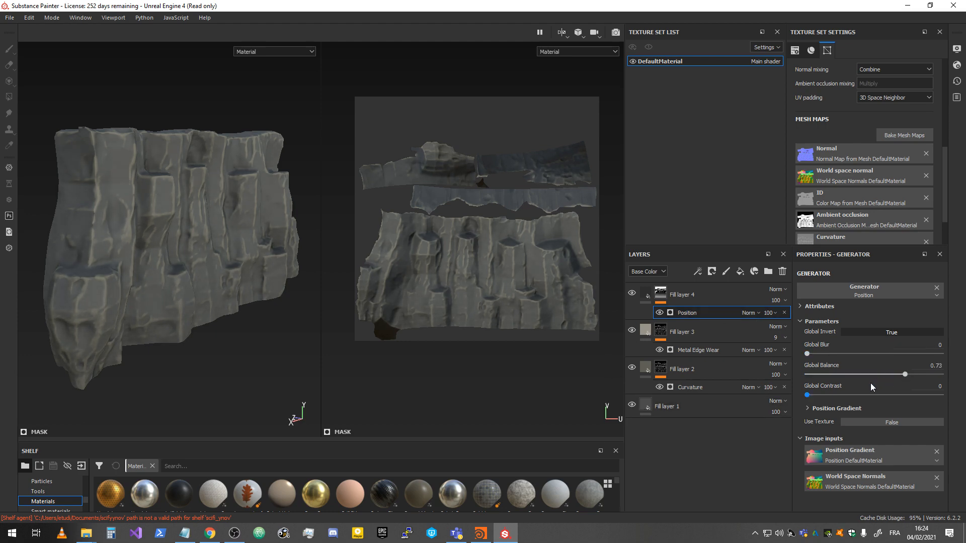
{"action": "mouse_move", "coordinate": [808, 395]}
{"action": "left_mouse_down"}
{"action": "mouse_move", "coordinate": [940, 395]}
{"action": "mouse_move", "coordinate": [876, 395]}
{"action": "left_mouse_up"}
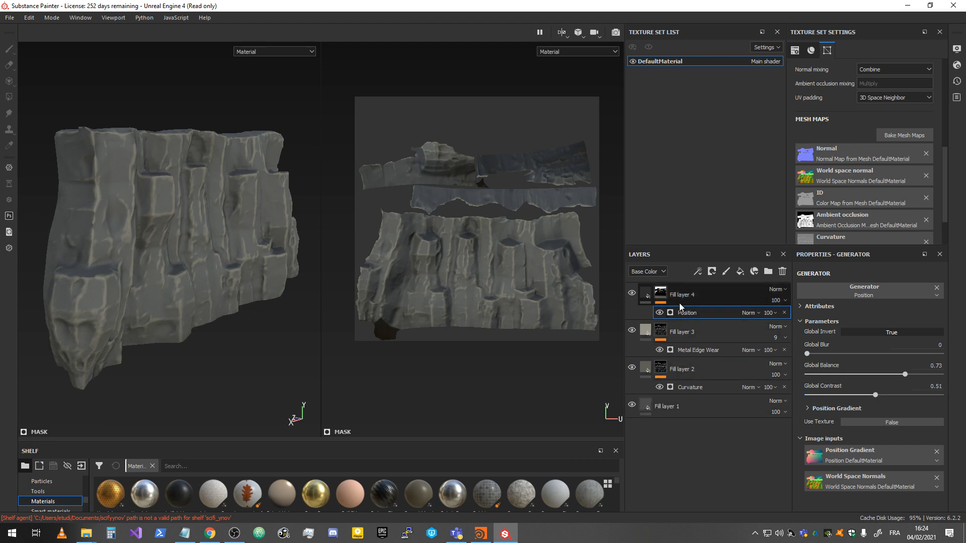
{"action": "right_click", "coordinate": [660, 296]}
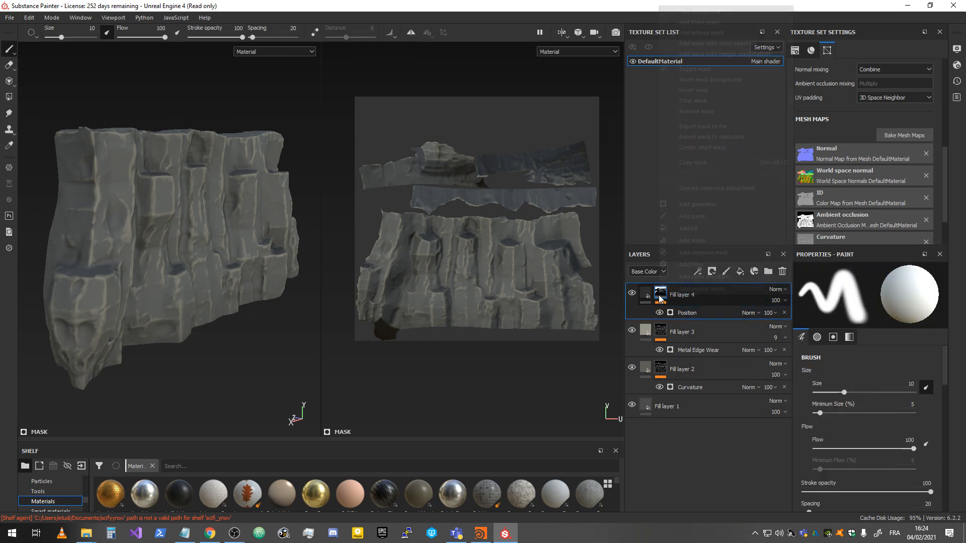
{"action": "left_click", "coordinate": [716, 215]}
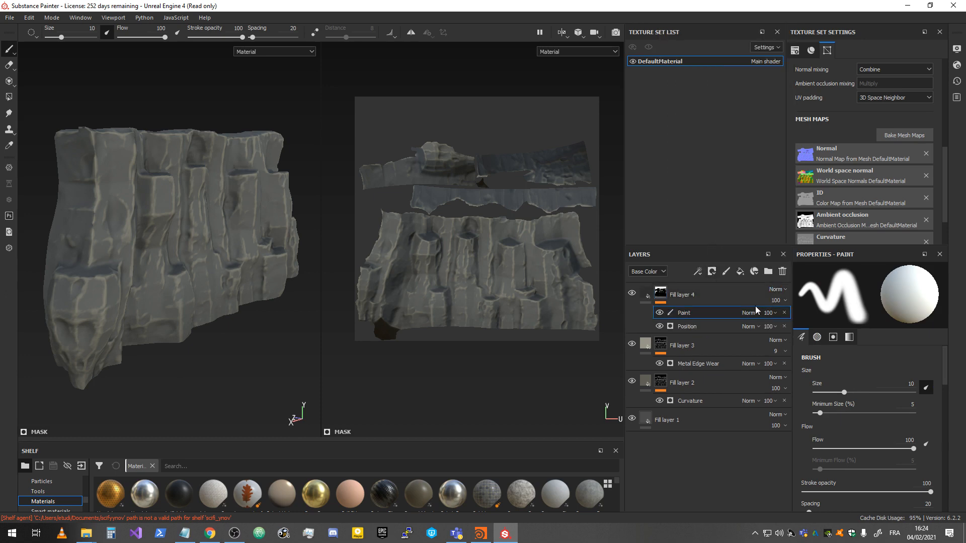
{"action": "right_click", "coordinate": [720, 312]}
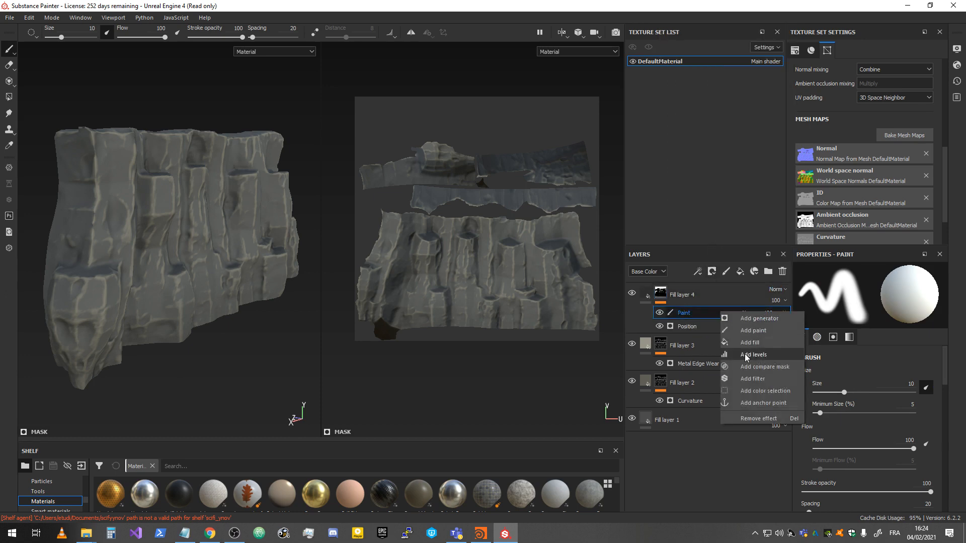
{"action": "left_click", "coordinate": [759, 420]}
Step: Add a fill effect to fill layer 4's mask and use the BnW Spots 3 procedural as its grayscale
{"action": "right_click", "coordinate": [661, 293]}
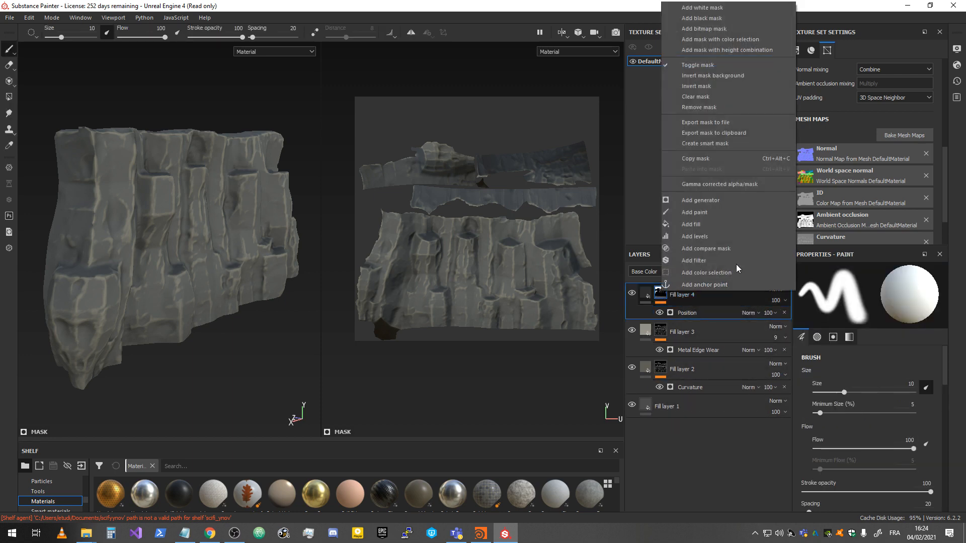
{"action": "left_click", "coordinate": [696, 224]}
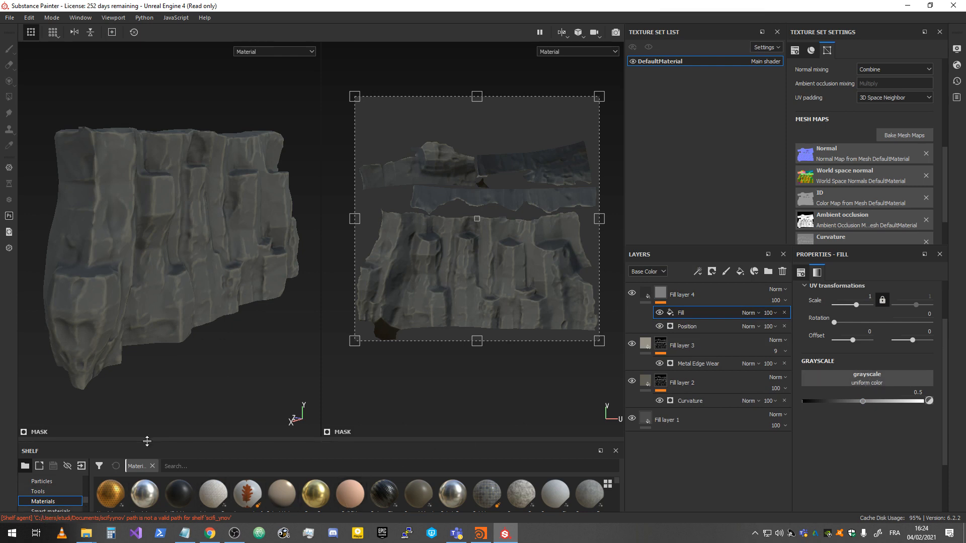
{"action": "left_click_drag", "start_coordinate": [152, 442], "coordinate": [151, 375]}
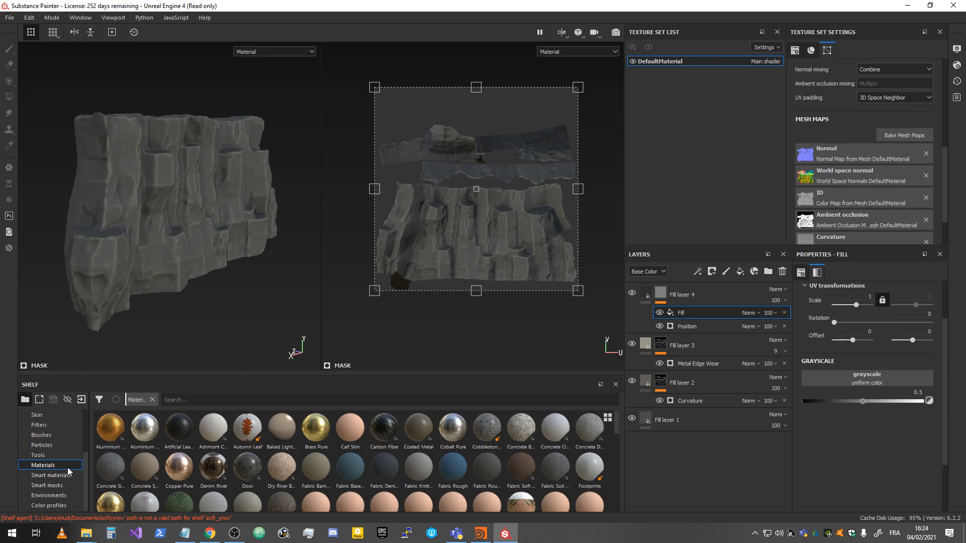
{"action": "scroll", "coordinate": [63, 476], "scroll_direction": "up", "scroll_amount": 3}
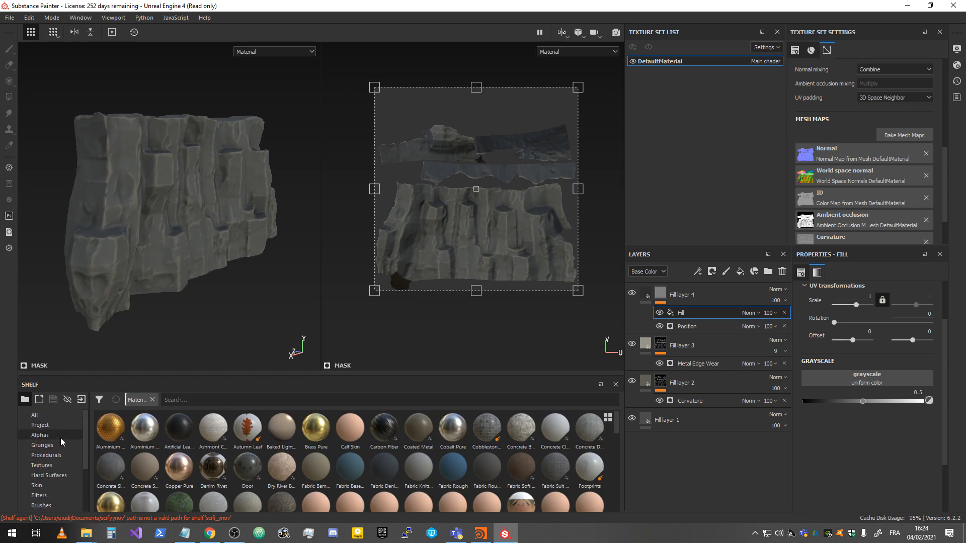
{"action": "left_click", "coordinate": [60, 455]}
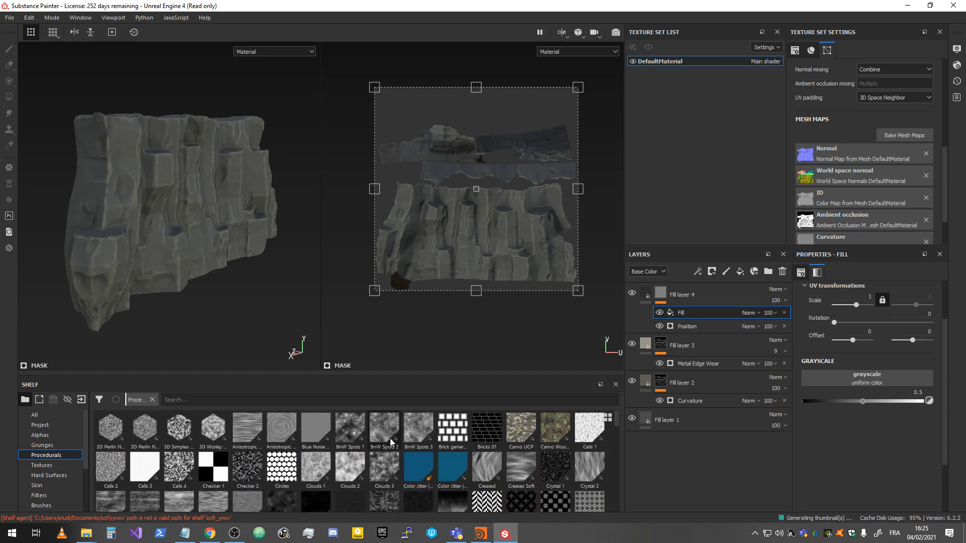
{"action": "left_click_drag", "start_coordinate": [407, 433], "coordinate": [886, 374]}
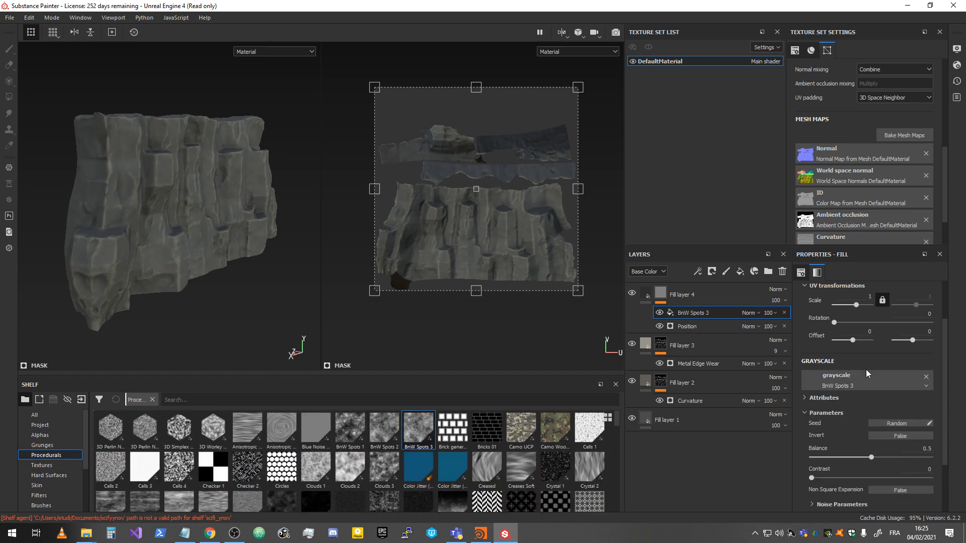
Step: Examine the effect of the spotted mask on the cliff up close, comparing fill layer 4 hidden and shown
{"action": "mouse_move", "coordinate": [198, 174]}
{"action": "right_mouse_down", "text": "alt"}
{"action": "mouse_move", "coordinate": [179, 153]}
{"action": "mouse_move", "coordinate": [204, 171]}
{"action": "right_mouse_up", "text": "alt"}
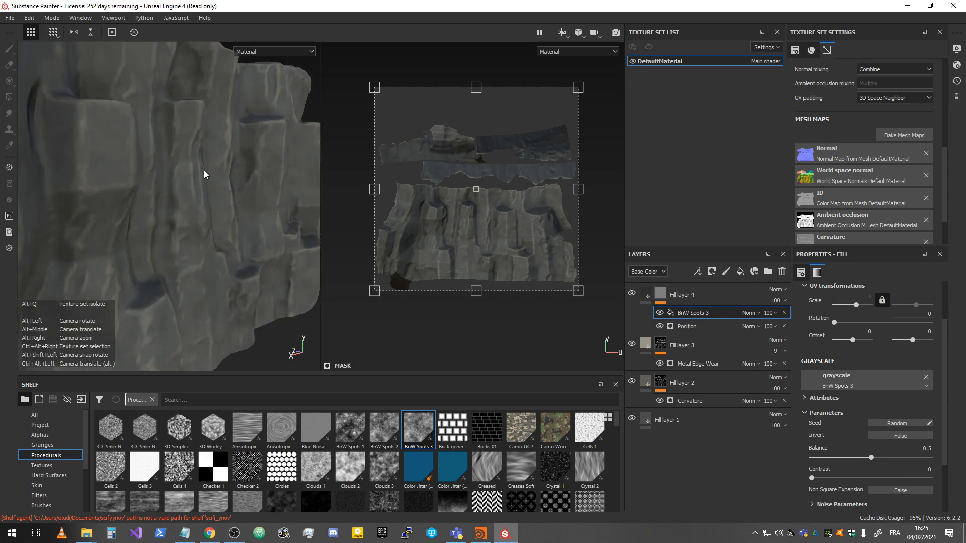
{"action": "left_click_drag", "start_coordinate": [204, 170], "coordinate": [173, 172], "text": "alt"}
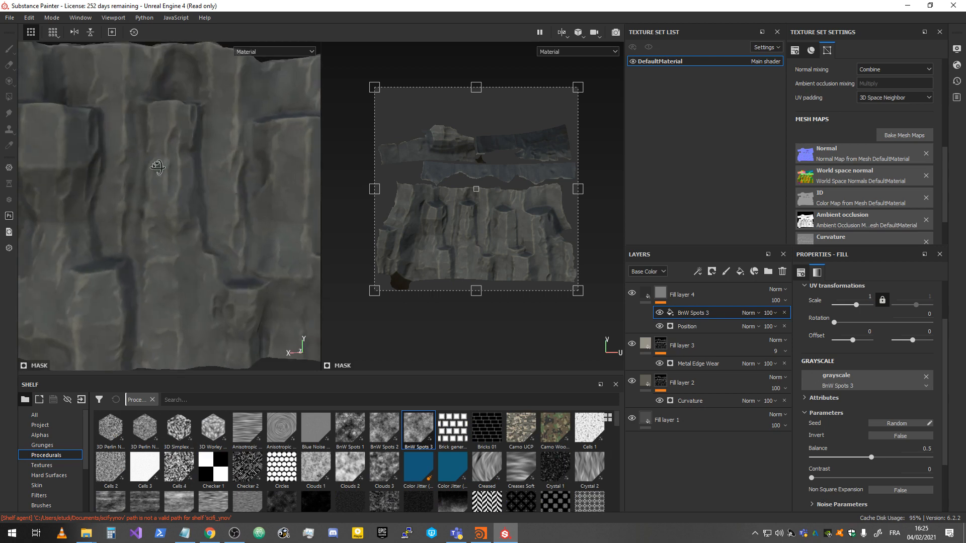
{"action": "left_click", "coordinate": [632, 294]}
{"action": "left_click", "coordinate": [632, 294]}
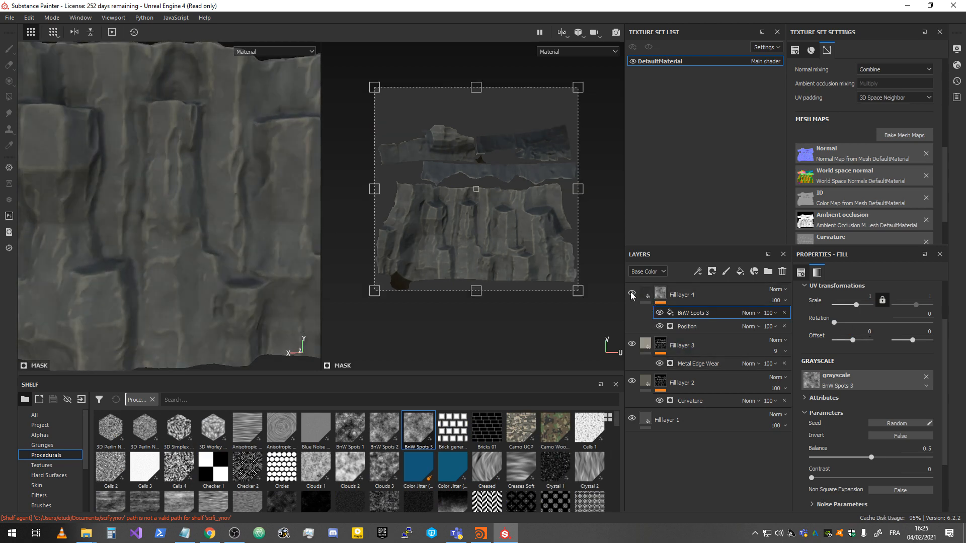
{"action": "scroll", "coordinate": [230, 229], "scroll_direction": "up", "scroll_amount": 3}
{"action": "scroll", "coordinate": [228, 225], "scroll_direction": "down", "scroll_amount": 7}
{"action": "mouse_move", "coordinate": [228, 222]}
{"action": "left_mouse_down", "text": "alt"}
{"action": "mouse_move", "coordinate": [205, 233]}
{"action": "mouse_move", "coordinate": [215, 227]}
{"action": "left_mouse_up", "text": "alt"}
{"action": "scroll", "coordinate": [215, 228], "scroll_direction": "up", "scroll_amount": 3}
{"action": "scroll", "coordinate": [215, 227], "scroll_direction": "up", "scroll_amount": 2}
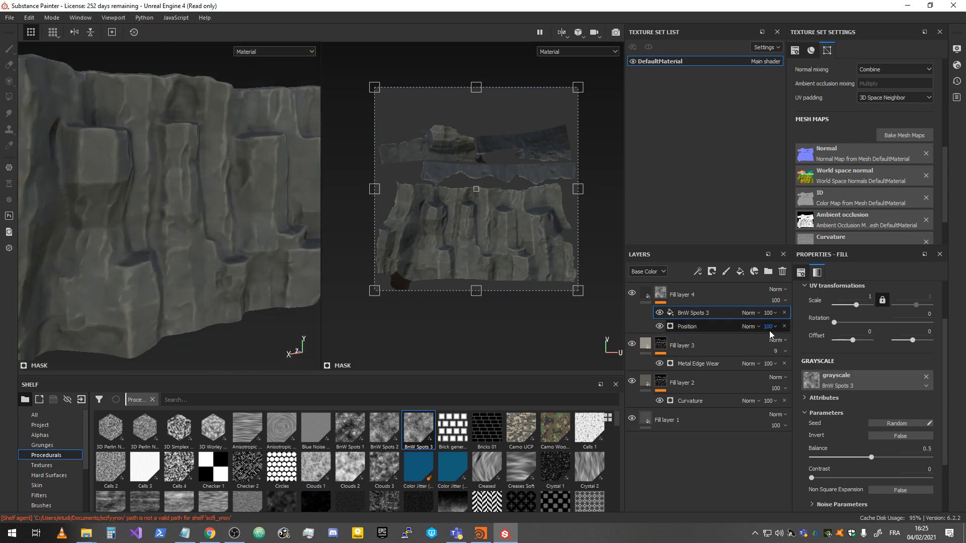
Step: Blend the BnW Spots 3 effect with Multiply and set its contrast to 1 and balance to 0.43
{"action": "left_click", "coordinate": [749, 313]}
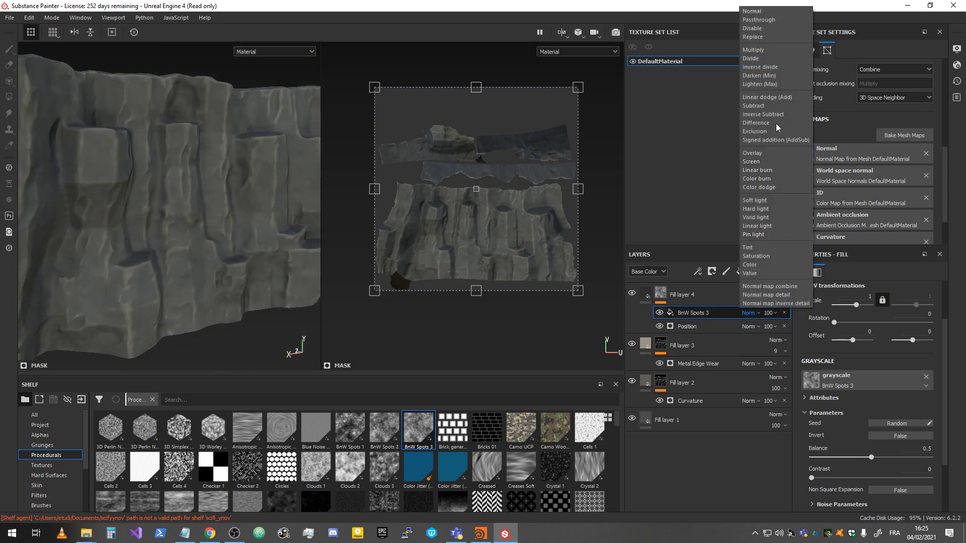
{"action": "left_click", "coordinate": [773, 50]}
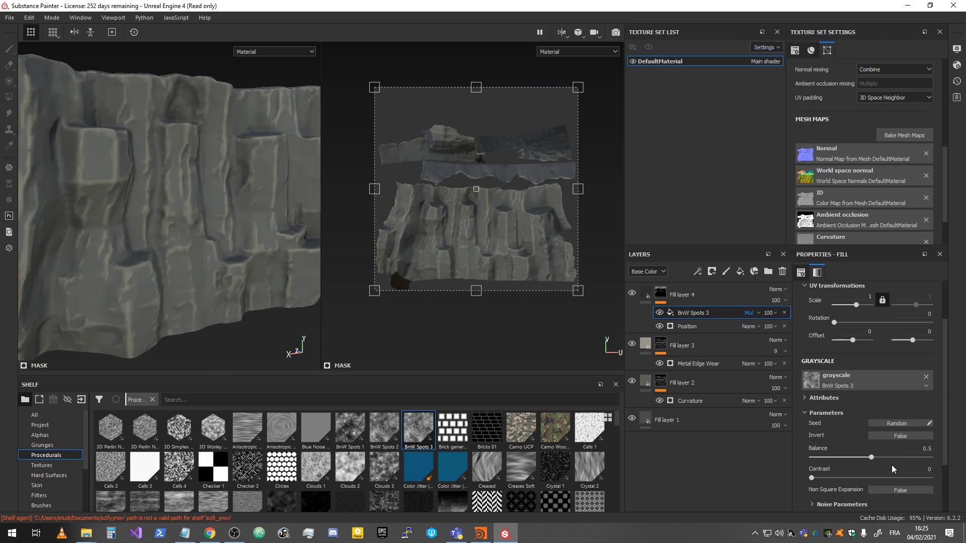
{"action": "left_click_drag", "start_coordinate": [811, 478], "coordinate": [936, 479]}
{"action": "left_click_drag", "start_coordinate": [871, 458], "coordinate": [863, 458]}
{"action": "right_click_drag", "start_coordinate": [79, 338], "coordinate": [123, 330], "text": "alt"}
{"action": "middle_click_drag", "start_coordinate": [123, 330], "coordinate": [149, 228], "text": "alt"}
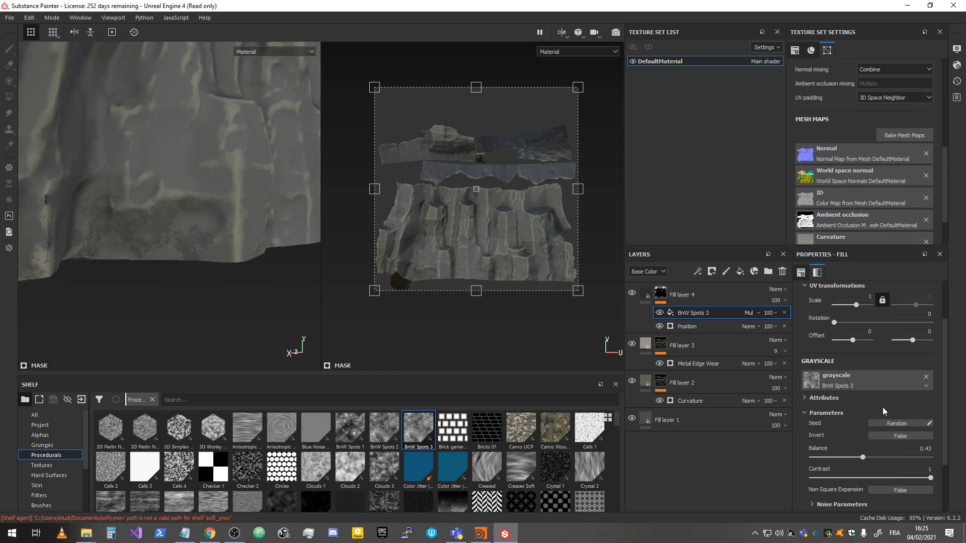
Step: Soften the BnW Spots 3 effect by setting its contrast to 0.6 and its balance to 0.77
{"action": "mouse_move", "coordinate": [863, 457]}
{"action": "left_mouse_down"}
{"action": "mouse_move", "coordinate": [817, 453]}
{"action": "mouse_move", "coordinate": [881, 451]}
{"action": "mouse_move", "coordinate": [855, 455]}
{"action": "mouse_move", "coordinate": [865, 456]}
{"action": "left_mouse_up"}
{"action": "mouse_move", "coordinate": [930, 478]}
{"action": "left_mouse_down"}
{"action": "mouse_move", "coordinate": [846, 478]}
{"action": "mouse_move", "coordinate": [899, 476]}
{"action": "mouse_move", "coordinate": [921, 457]}
{"action": "mouse_move", "coordinate": [868, 459]}
{"action": "mouse_move", "coordinate": [903, 463]}
{"action": "left_mouse_up"}
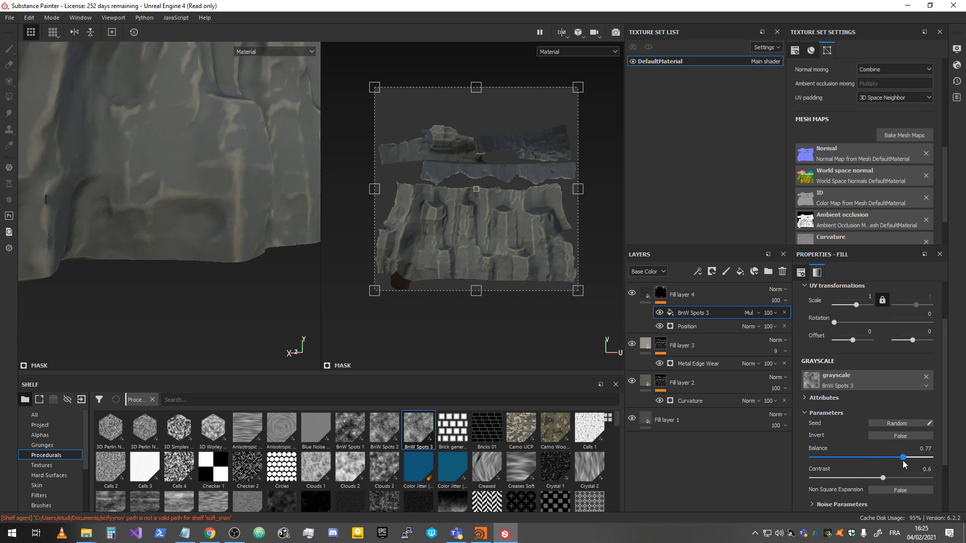
{"action": "scroll", "coordinate": [218, 207], "scroll_direction": "up", "scroll_amount": 4}
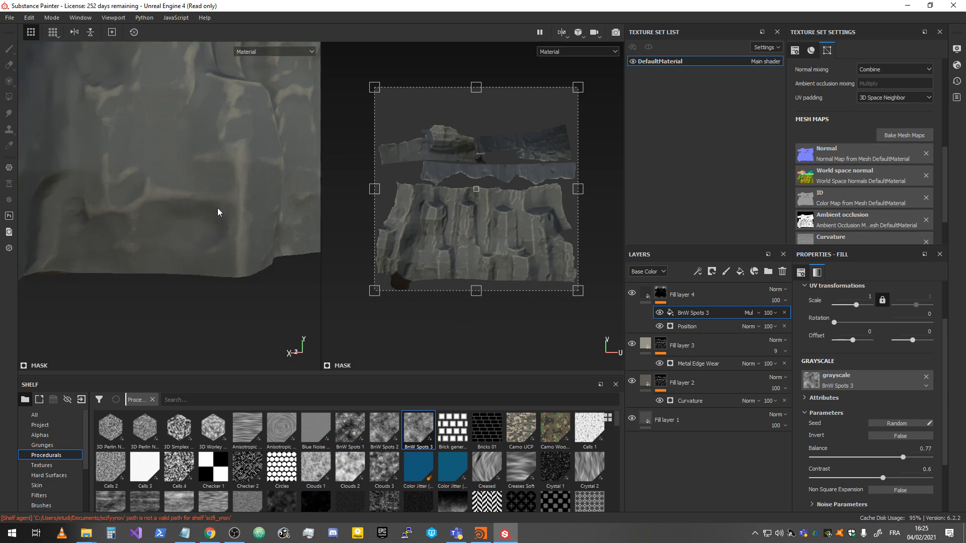
{"action": "scroll", "coordinate": [214, 211], "scroll_direction": "down", "scroll_amount": 9}
{"action": "left_click_drag", "start_coordinate": [253, 201], "coordinate": [182, 248], "text": "alt"}
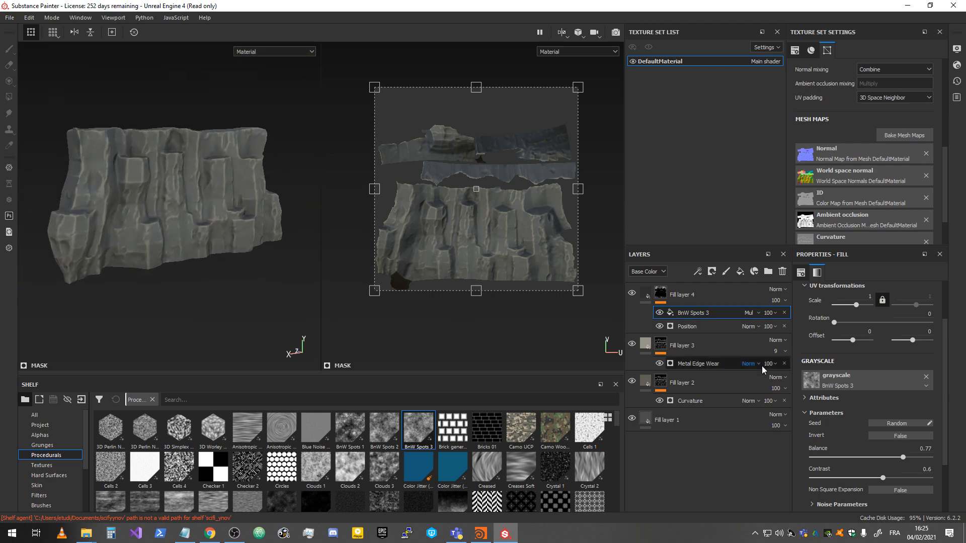
Step: Add a new fill layer above fill layer 4 and give it a dark green base color
{"action": "left_click", "coordinate": [719, 291]}
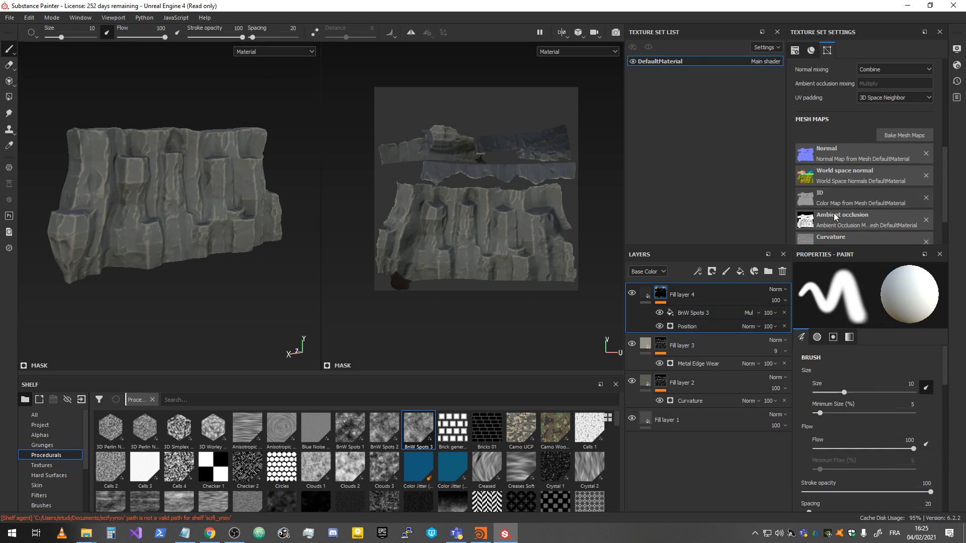
{"action": "left_click", "coordinate": [742, 272]}
{"action": "left_click", "coordinate": [899, 446]}
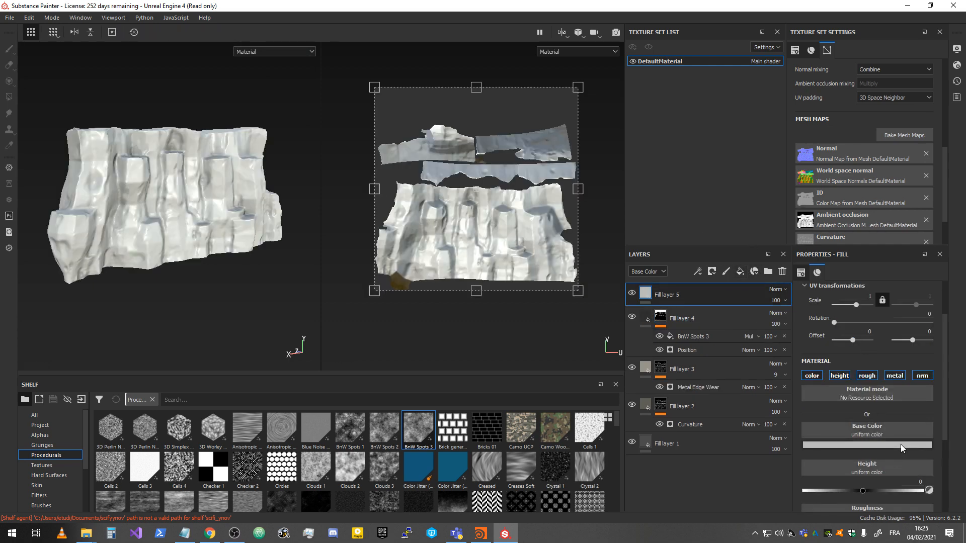
{"action": "left_click_drag", "start_coordinate": [883, 397], "coordinate": [909, 343]}
{"action": "left_click_drag", "start_coordinate": [913, 396], "coordinate": [855, 404]}
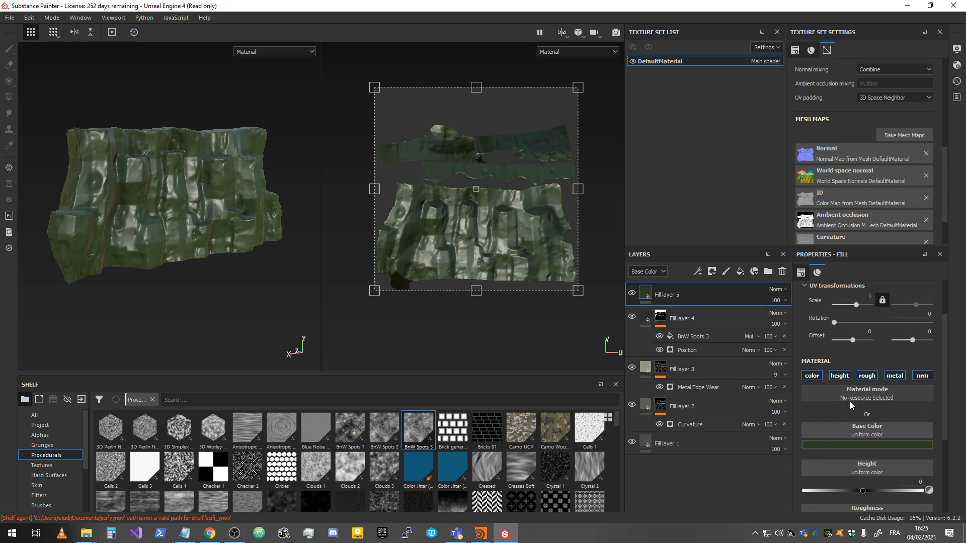
Step: Add a black mask to the green fill layer and drive it with a World Space Normals generator
{"action": "left_click", "coordinate": [712, 275]}
{"action": "left_click", "coordinate": [712, 297]}
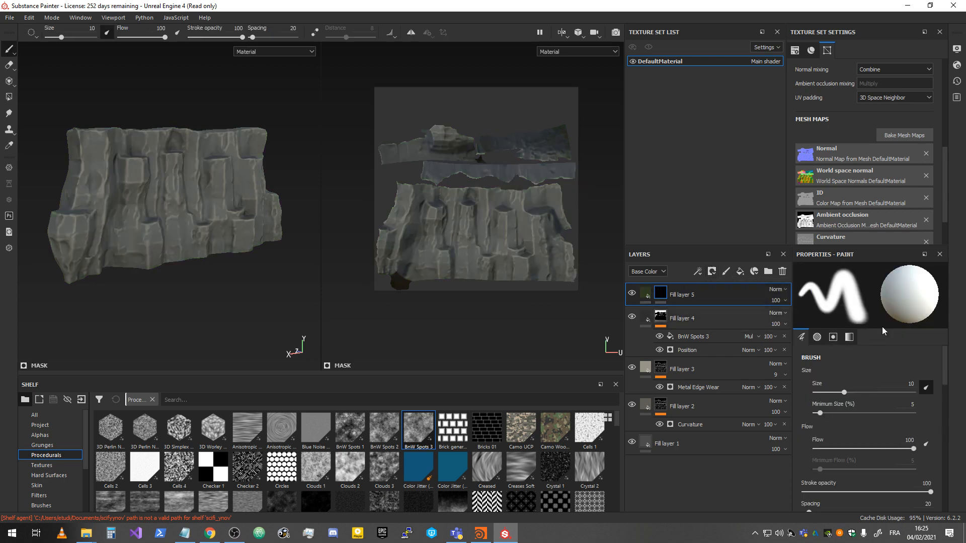
{"action": "right_click", "coordinate": [662, 298]}
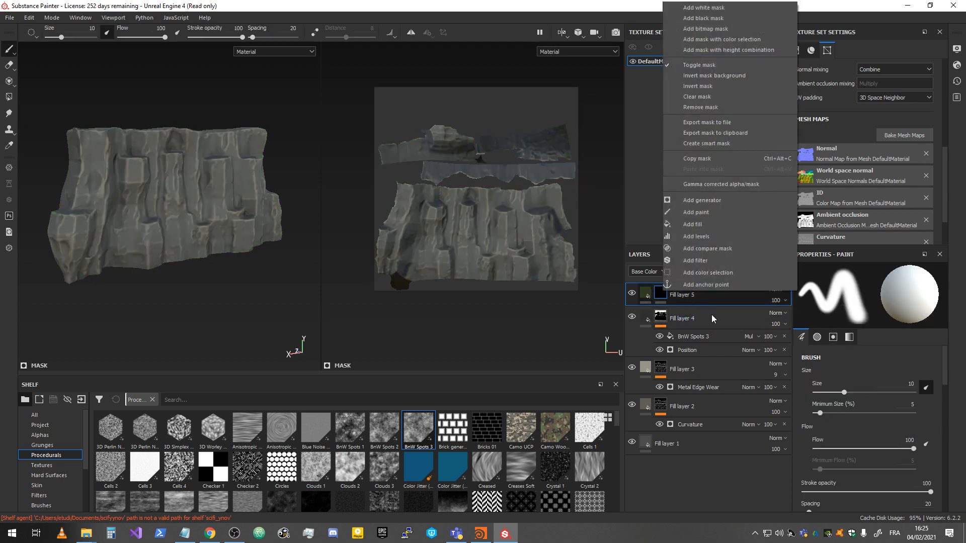
{"action": "left_click", "coordinate": [726, 194]}
{"action": "left_click", "coordinate": [880, 292]}
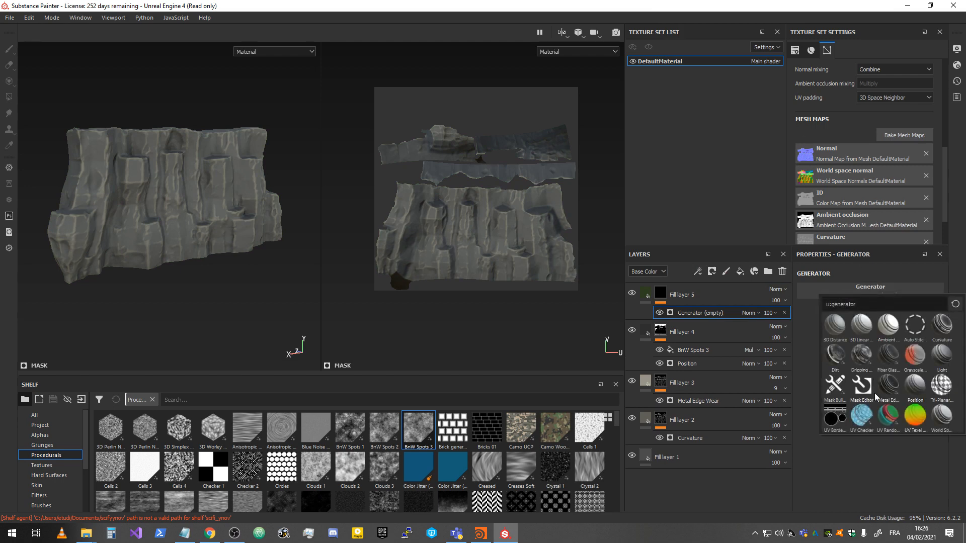
{"action": "left_click", "coordinate": [942, 416]}
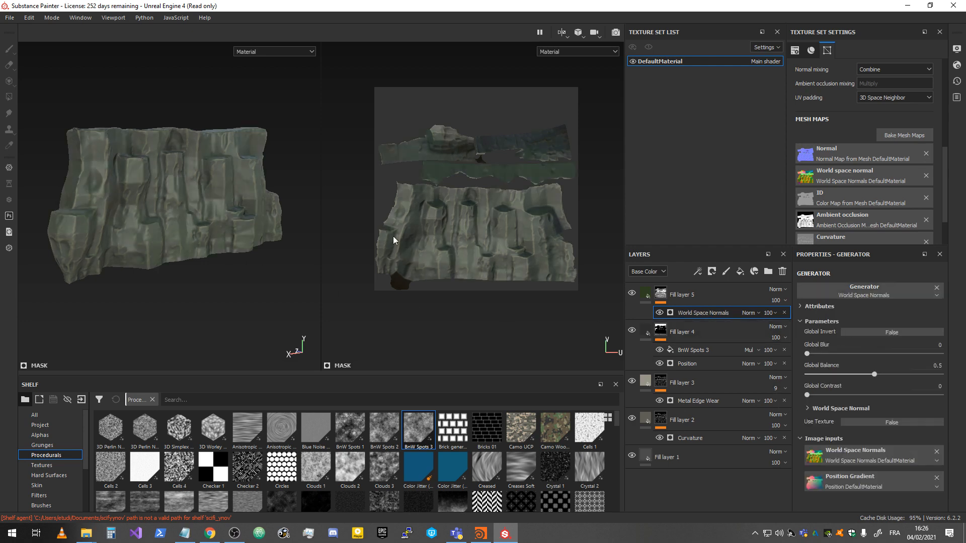
Step: Expand the generator's World Space Normal parameters and set its global balance to 0.3 to limit the green to upward-facing surfaces
{"action": "left_click_drag", "start_coordinate": [119, 193], "coordinate": [173, 236], "text": "alt"}
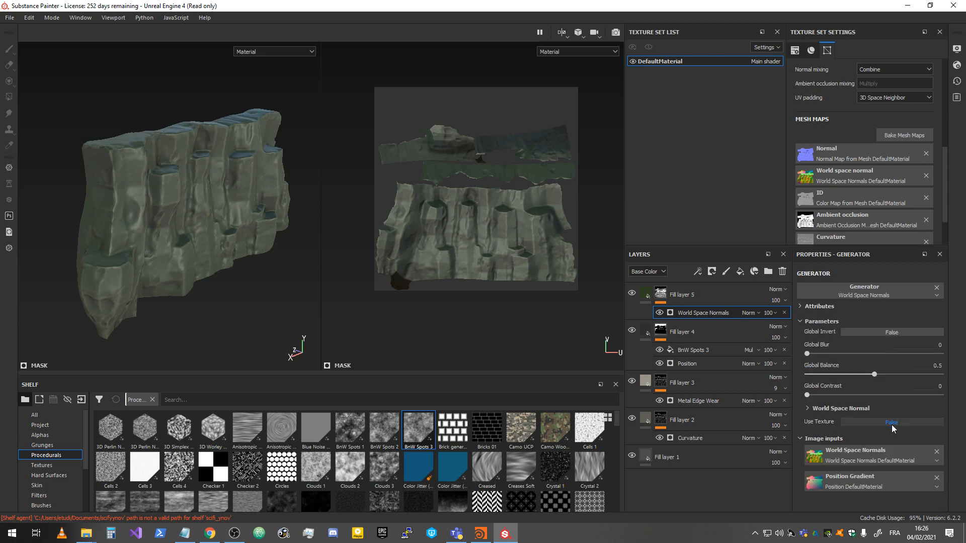
{"action": "left_click", "coordinate": [811, 409]}
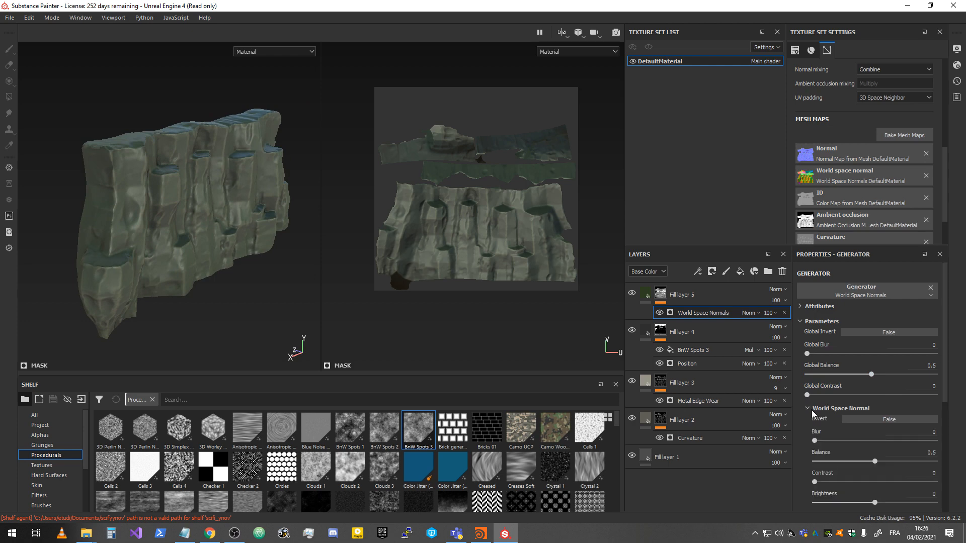
{"action": "scroll", "coordinate": [855, 418], "scroll_direction": "down", "scroll_amount": 5}
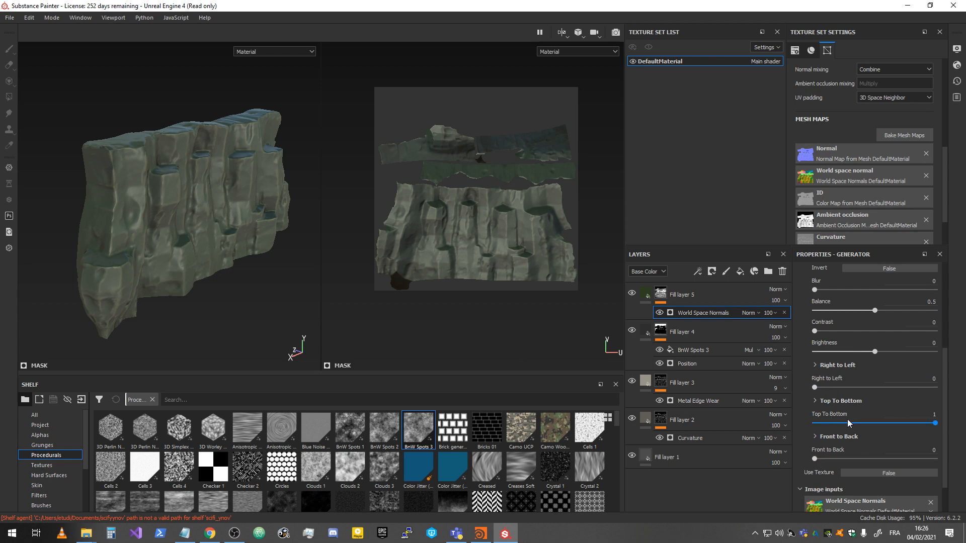
{"action": "scroll", "coordinate": [854, 370], "scroll_direction": "up", "scroll_amount": 3}
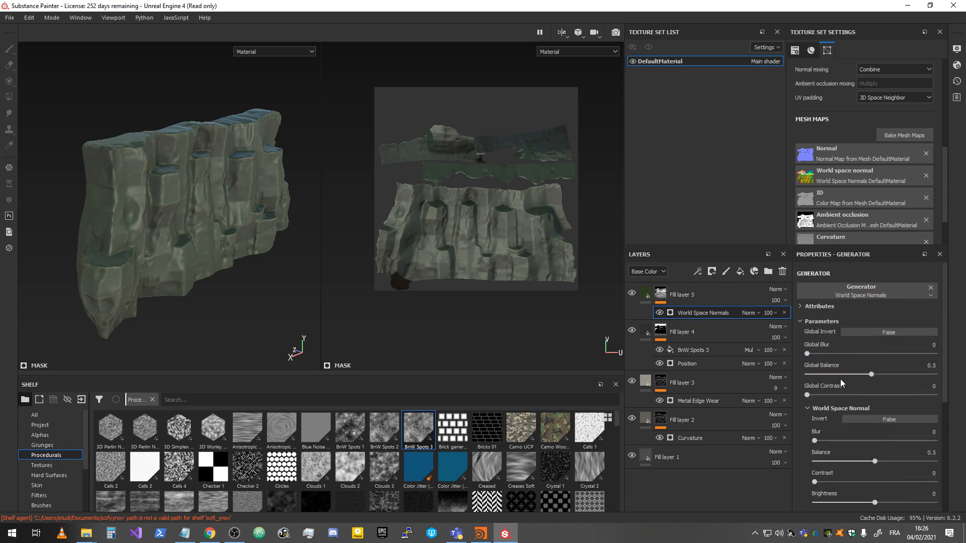
{"action": "mouse_move", "coordinate": [877, 373]}
{"action": "left_mouse_down"}
{"action": "mouse_move", "coordinate": [931, 375]}
{"action": "mouse_move", "coordinate": [799, 382]}
{"action": "mouse_move", "coordinate": [854, 380]}
{"action": "left_mouse_up"}
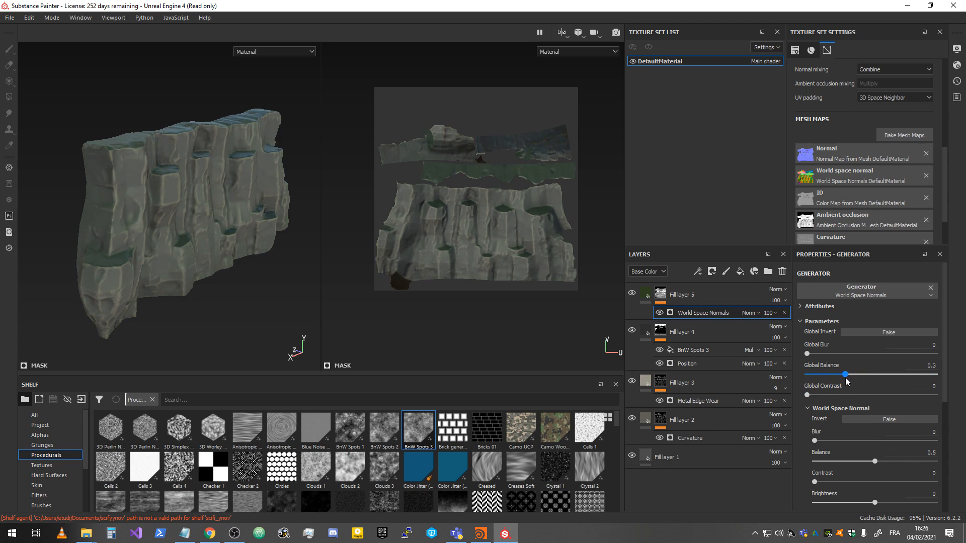
{"action": "scroll", "coordinate": [95, 266], "scroll_direction": "up", "scroll_amount": 5}
{"action": "left_click_drag", "start_coordinate": [101, 277], "coordinate": [201, 266], "text": "alt"}
{"action": "scroll", "coordinate": [192, 277], "scroll_direction": "down", "scroll_amount": 5}
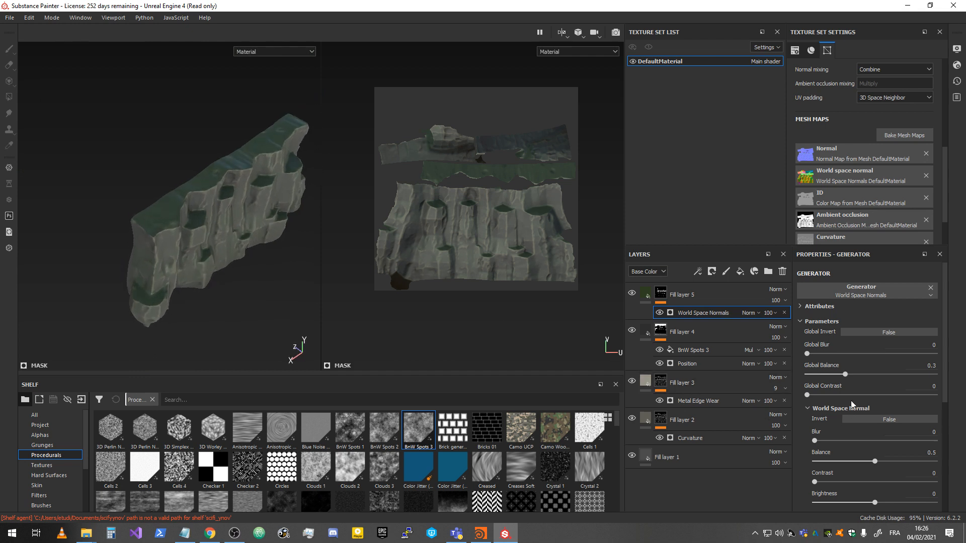
Step: Set the World Space Normals generator's global contrast to 0.44 and check the green coverage on the cliff top
{"action": "left_click_drag", "start_coordinate": [826, 394], "coordinate": [952, 389]}
{"action": "left_click_drag", "start_coordinate": [861, 386], "coordinate": [864, 386]}
{"action": "left_click_drag", "start_coordinate": [233, 296], "coordinate": [222, 249], "text": "alt"}
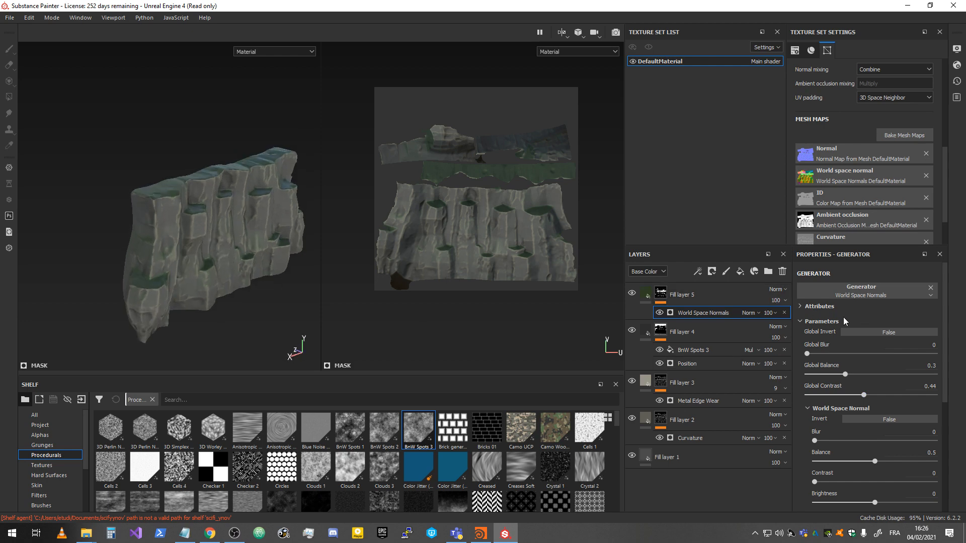
{"action": "right_click_drag", "start_coordinate": [143, 171], "coordinate": [155, 210], "text": "alt"}
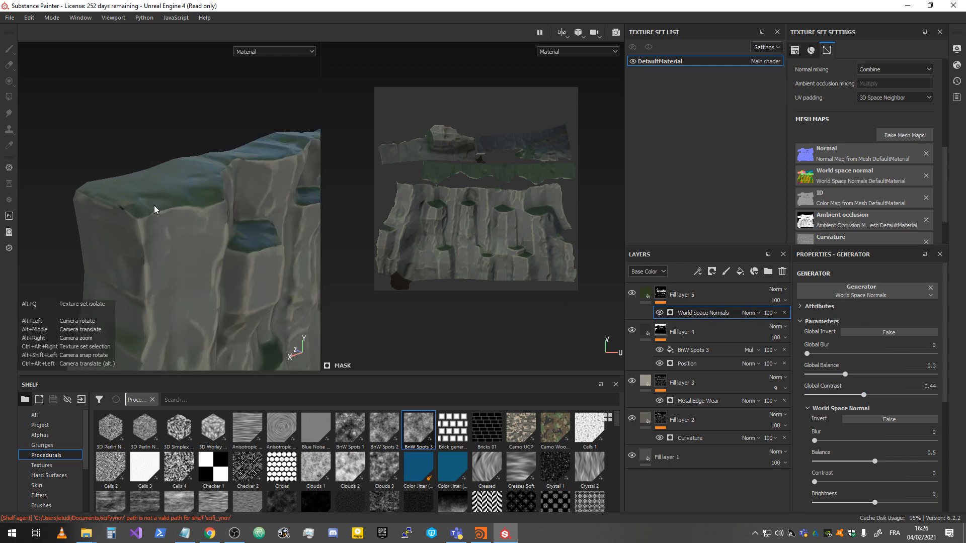
{"action": "left_click_drag", "start_coordinate": [155, 210], "coordinate": [171, 237], "text": "alt"}
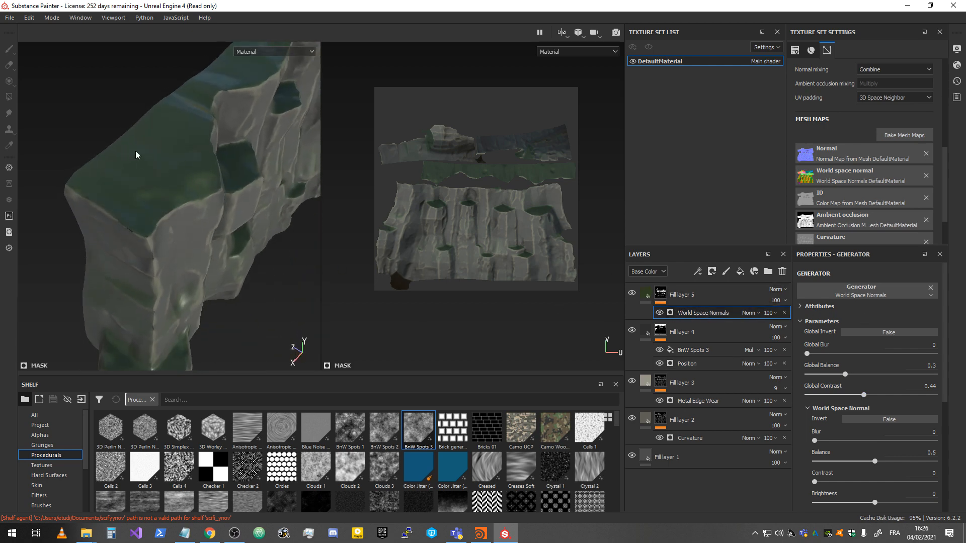
Step: Add a fill effect to fill layer 5's mask and assign the Moisture Noise procedural as its grayscale source
{"action": "right_click", "coordinate": [664, 293]}
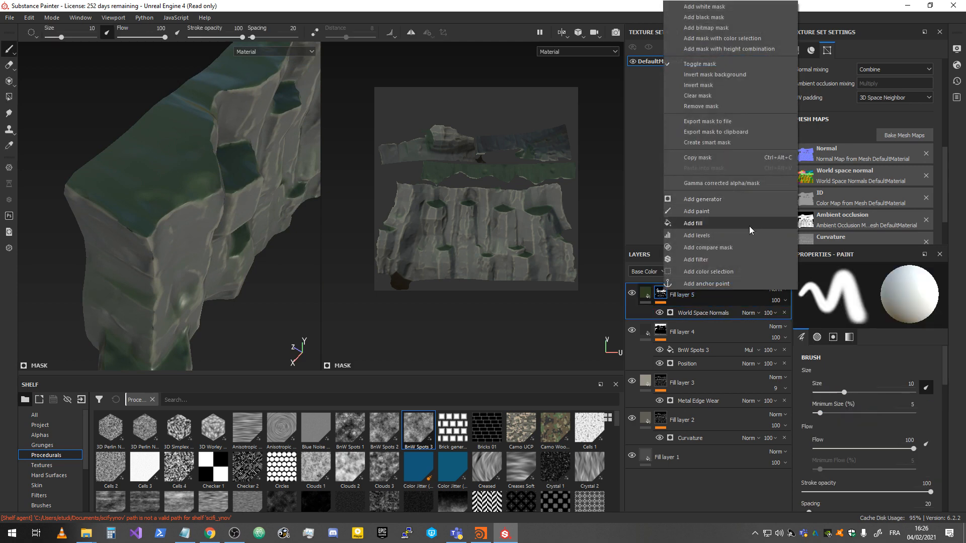
{"action": "left_click", "coordinate": [722, 224]}
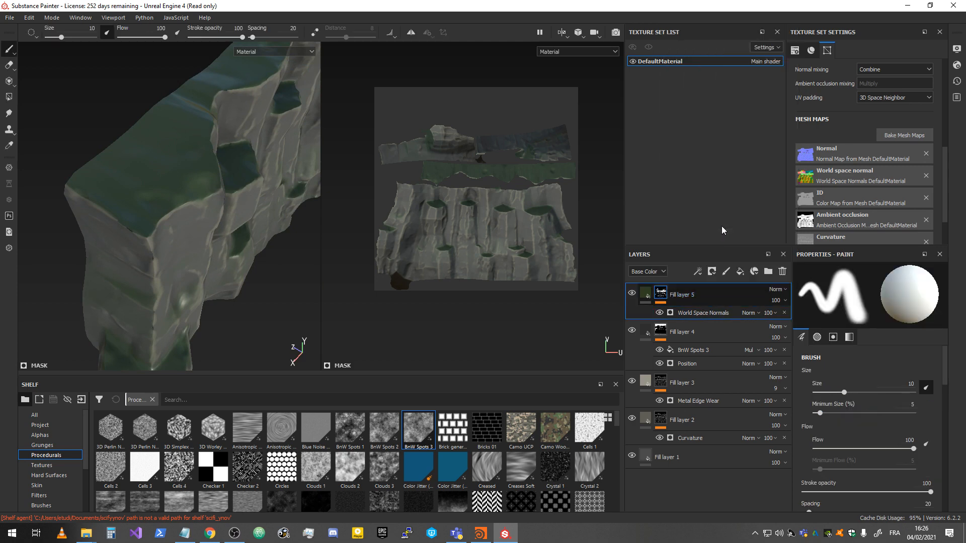
{"action": "left_click", "coordinate": [898, 376]}
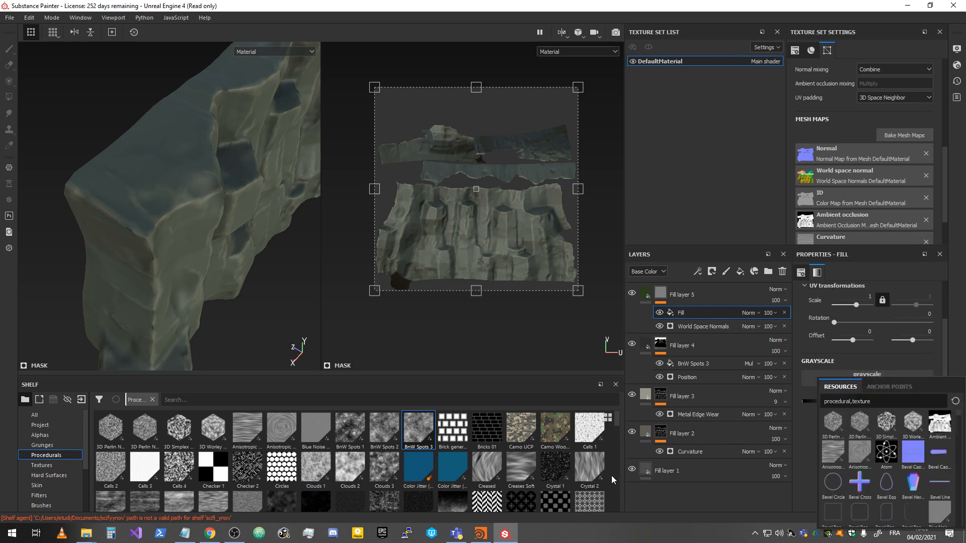
{"action": "left_click_drag", "start_coordinate": [611, 421], "coordinate": [615, 503]}
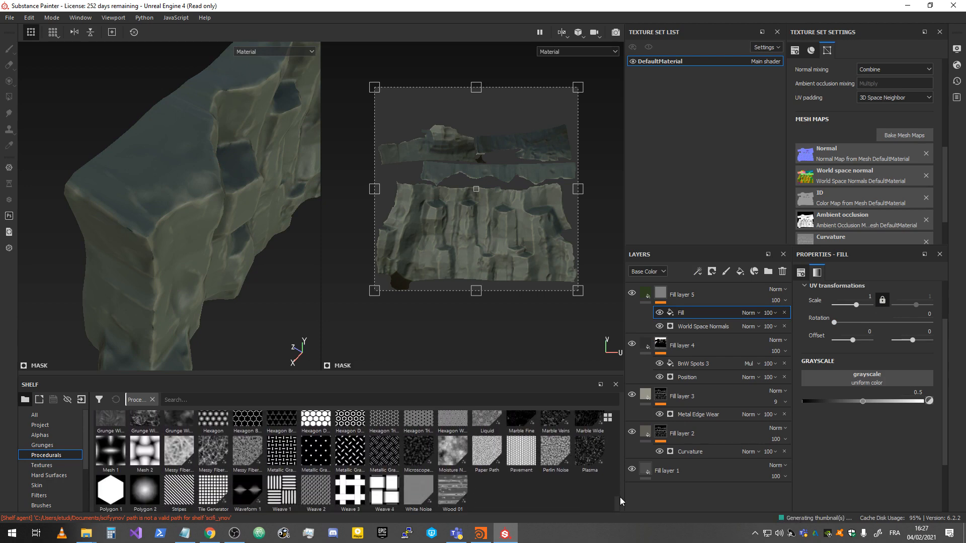
{"action": "scroll", "coordinate": [400, 494], "scroll_direction": "up", "scroll_amount": 3}
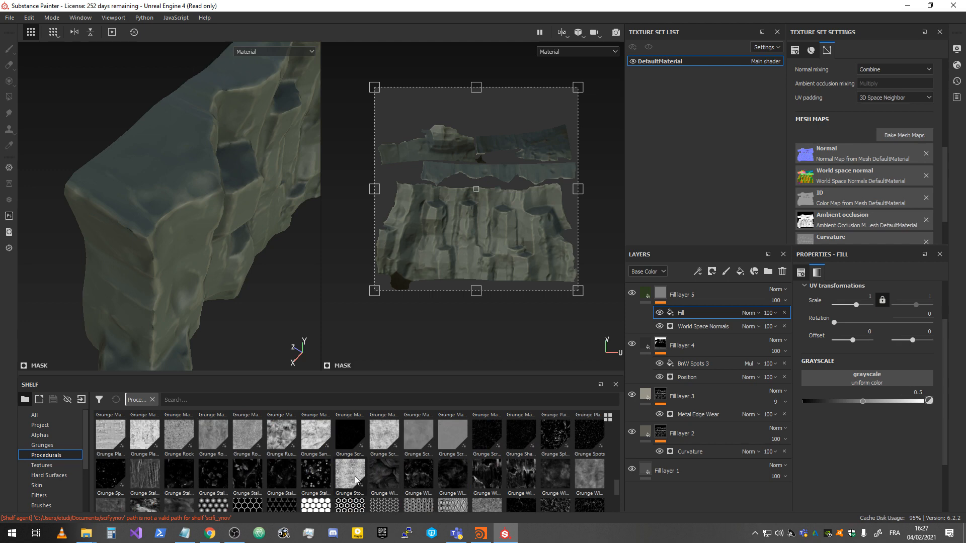
{"action": "scroll", "coordinate": [355, 479], "scroll_direction": "down", "scroll_amount": 3}
{"action": "scroll", "coordinate": [362, 480], "scroll_direction": "up", "scroll_amount": 3}
{"action": "scroll", "coordinate": [528, 470], "scroll_direction": "down", "scroll_amount": 3}
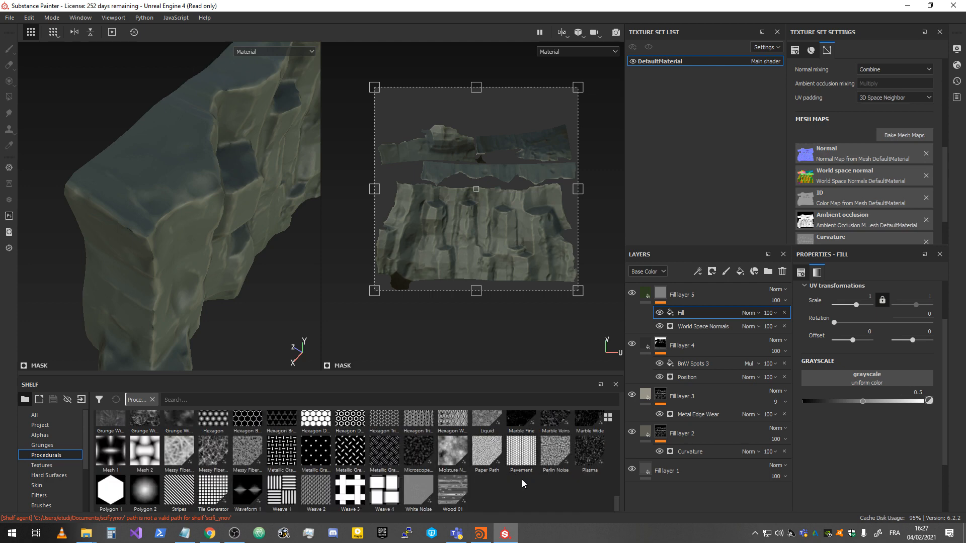
{"action": "left_click_drag", "start_coordinate": [462, 472], "coordinate": [901, 376]}
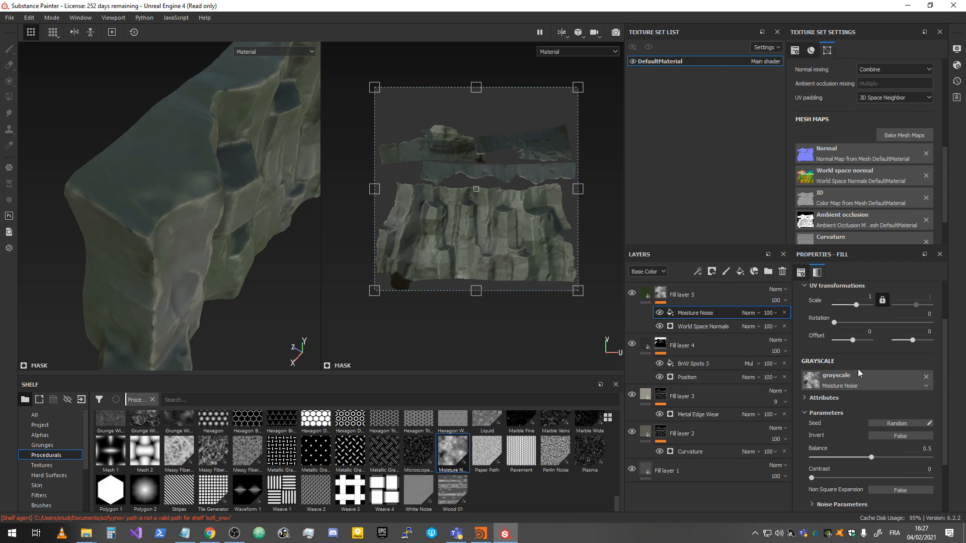
Step: Set the Moisture Noise fill's UV scale to 1.21 and its contrast to 0.69
{"action": "left_click_drag", "start_coordinate": [857, 305], "coordinate": [856, 310]}
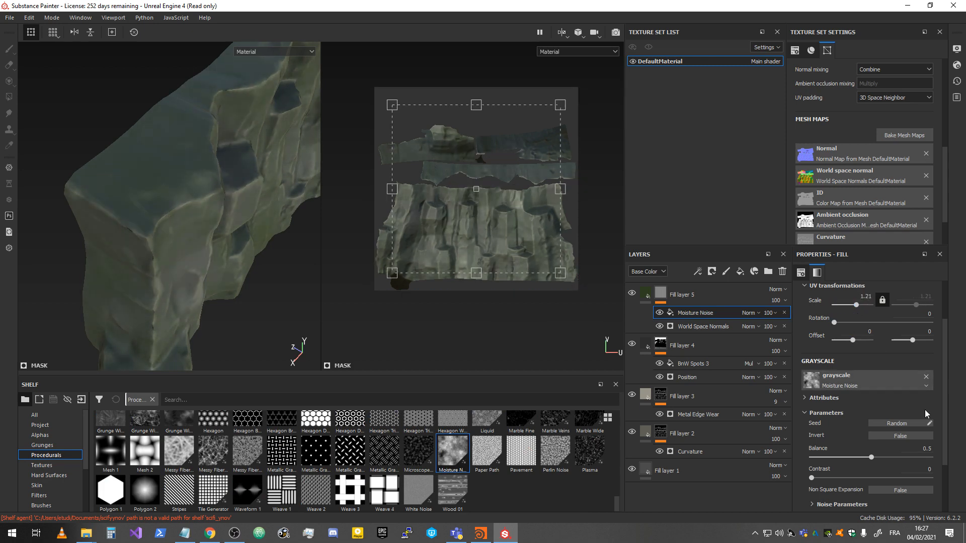
{"action": "left_click_drag", "start_coordinate": [856, 479], "coordinate": [902, 479]}
{"action": "mouse_move", "coordinate": [233, 240]}
{"action": "left_mouse_down", "text": "alt"}
{"action": "mouse_move", "coordinate": [207, 233]}
{"action": "mouse_move", "coordinate": [231, 233]}
{"action": "mouse_move", "coordinate": [220, 219]}
{"action": "mouse_move", "coordinate": [224, 161]}
{"action": "mouse_move", "coordinate": [233, 234]}
{"action": "left_mouse_up", "text": "alt"}
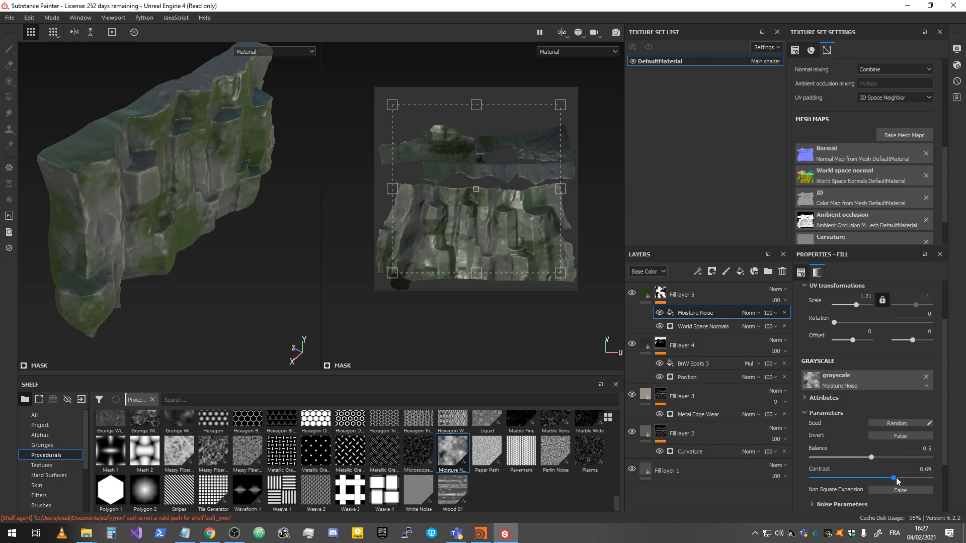
Step: Blend the Moisture Noise with the World Space Normals mask using Multiply and set its balance to 0.4
{"action": "left_click", "coordinate": [750, 313]}
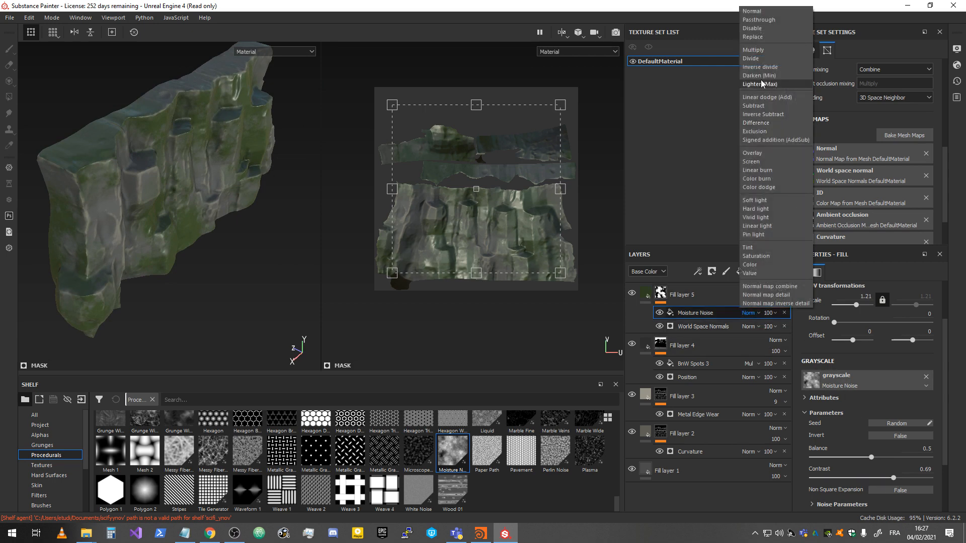
{"action": "left_click", "coordinate": [753, 50]}
{"action": "scroll", "coordinate": [110, 141], "scroll_direction": "up", "scroll_amount": 3}
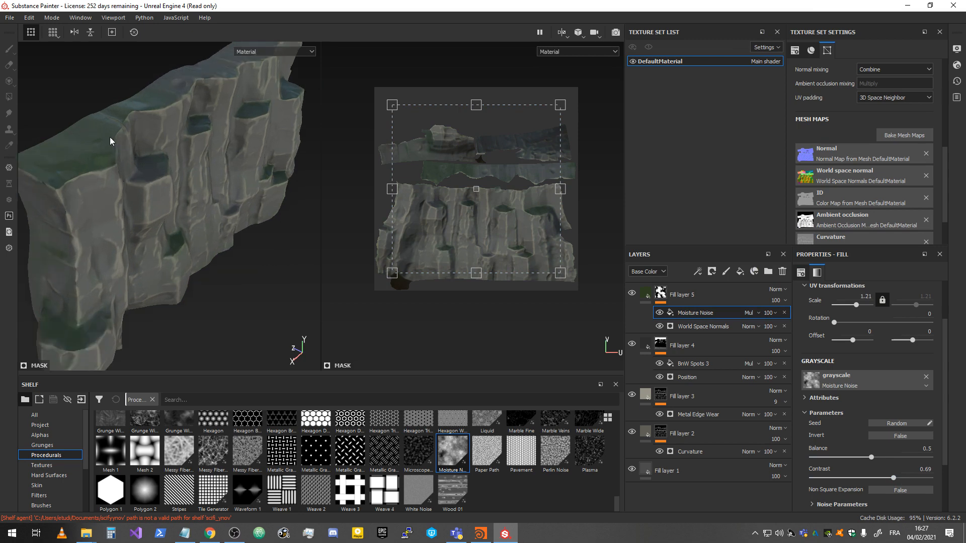
{"action": "left_click_drag", "start_coordinate": [110, 141], "coordinate": [101, 186], "text": "alt"}
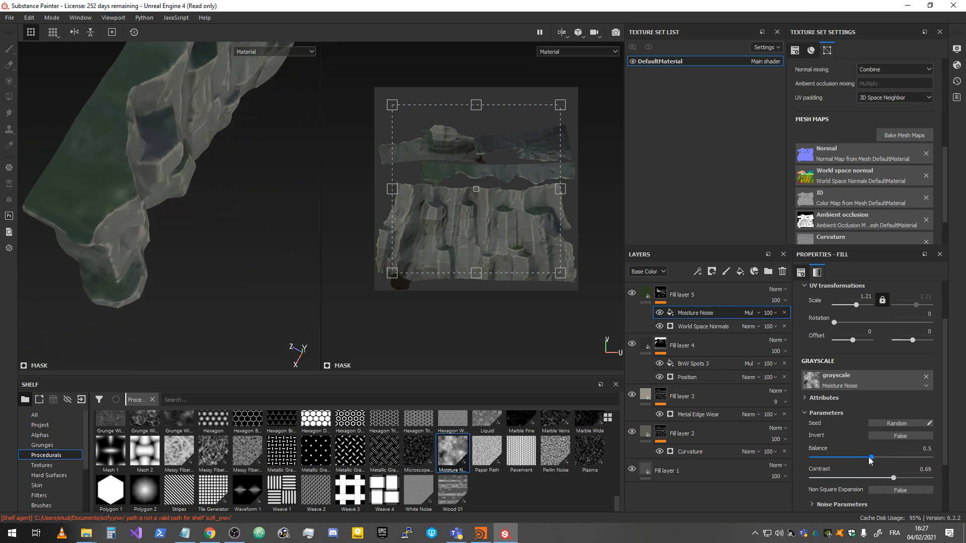
{"action": "mouse_move", "coordinate": [871, 458]}
{"action": "left_mouse_down"}
{"action": "mouse_move", "coordinate": [786, 460]}
{"action": "mouse_move", "coordinate": [859, 457]}
{"action": "left_mouse_up"}
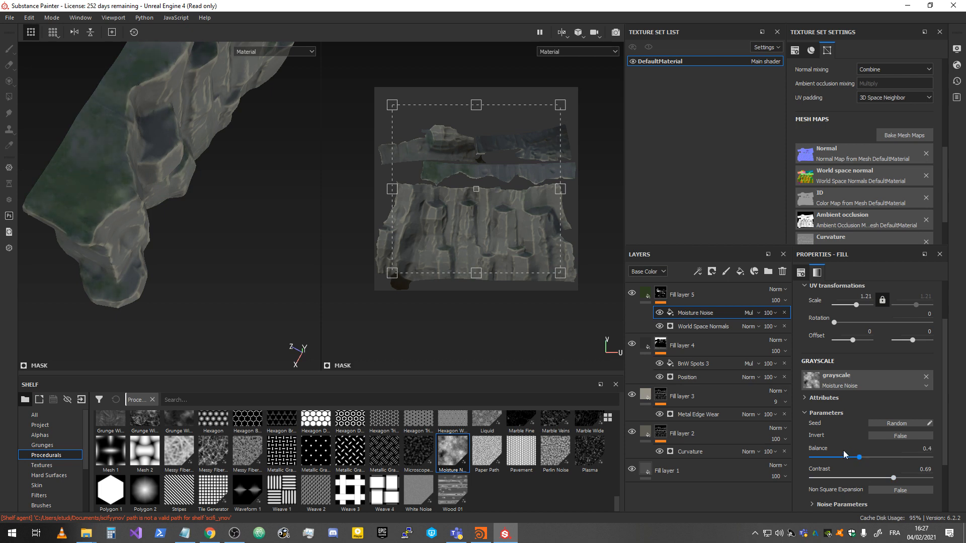
Step: Examine the textured cliff from the front and sides with the panels hidden and the 3D view enlarged
{"action": "mouse_move", "coordinate": [282, 252]}
{"action": "left_mouse_down", "text": "alt"}
{"action": "mouse_move", "coordinate": [214, 179]}
{"action": "mouse_move", "coordinate": [233, 213]}
{"action": "mouse_move", "coordinate": [255, 216]}
{"action": "mouse_move", "coordinate": [183, 190]}
{"action": "mouse_move", "coordinate": [240, 207]}
{"action": "mouse_move", "coordinate": [183, 227]}
{"action": "left_mouse_up", "text": "alt"}
{"action": "scroll", "coordinate": [239, 208], "scroll_direction": "up", "scroll_amount": 3}
{"action": "mouse_move", "coordinate": [183, 227]}
{"action": "right_mouse_down", "text": "shift"}
{"action": "mouse_move", "coordinate": [231, 232]}
{"action": "mouse_move", "coordinate": [112, 248]}
{"action": "right_mouse_up", "text": "shift"}
{"action": "mouse_move", "coordinate": [112, 248]}
{"action": "left_mouse_down", "text": "alt"}
{"action": "mouse_move", "coordinate": [248, 233]}
{"action": "mouse_move", "coordinate": [166, 224]}
{"action": "mouse_move", "coordinate": [227, 224]}
{"action": "mouse_move", "coordinate": [216, 224]}
{"action": "mouse_move", "coordinate": [235, 209]}
{"action": "left_mouse_up", "text": "alt"}
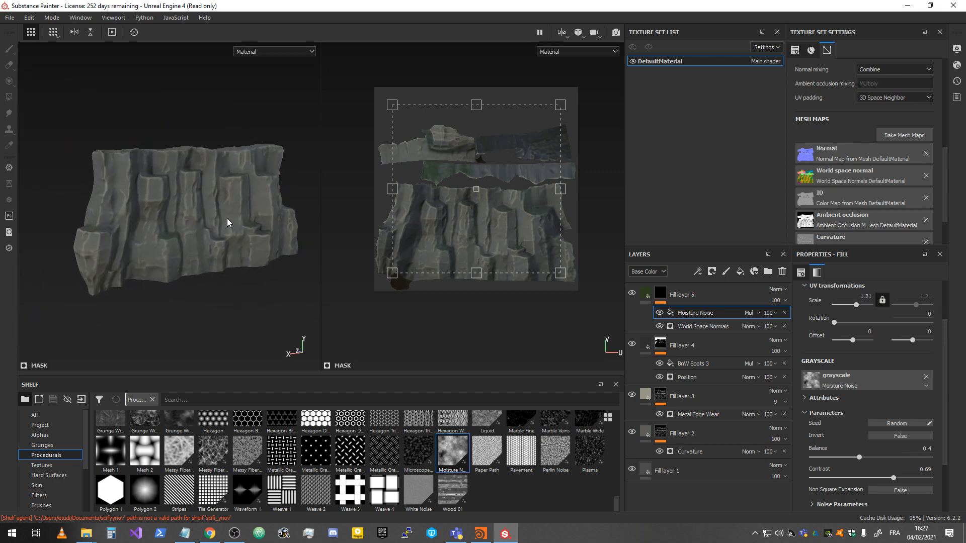
{"action": "key", "text": "Tab"}
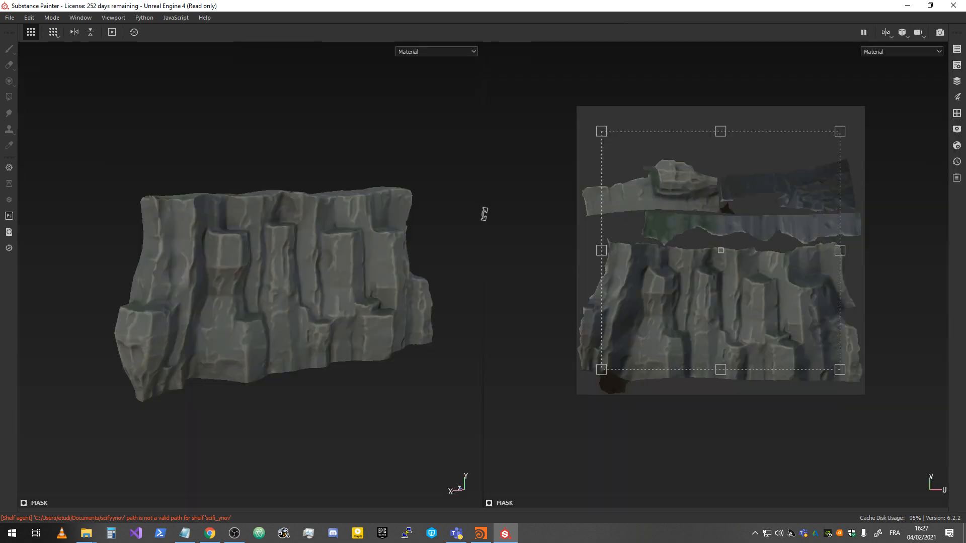
{"action": "left_click_drag", "start_coordinate": [482, 214], "coordinate": [755, 206]}
{"action": "left_click_drag", "start_coordinate": [453, 233], "coordinate": [432, 244], "text": "alt"}
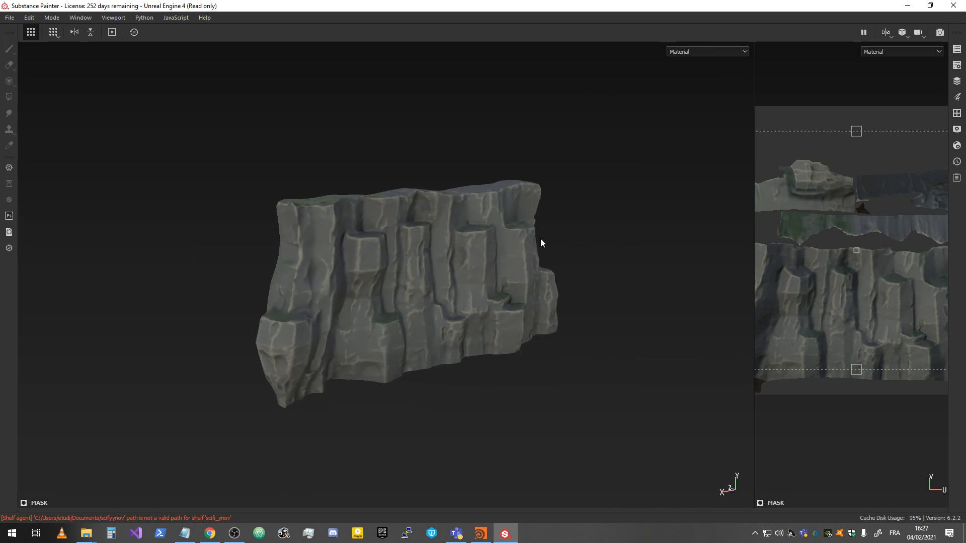
{"action": "left_click_drag", "start_coordinate": [491, 291], "coordinate": [411, 278], "text": "alt"}
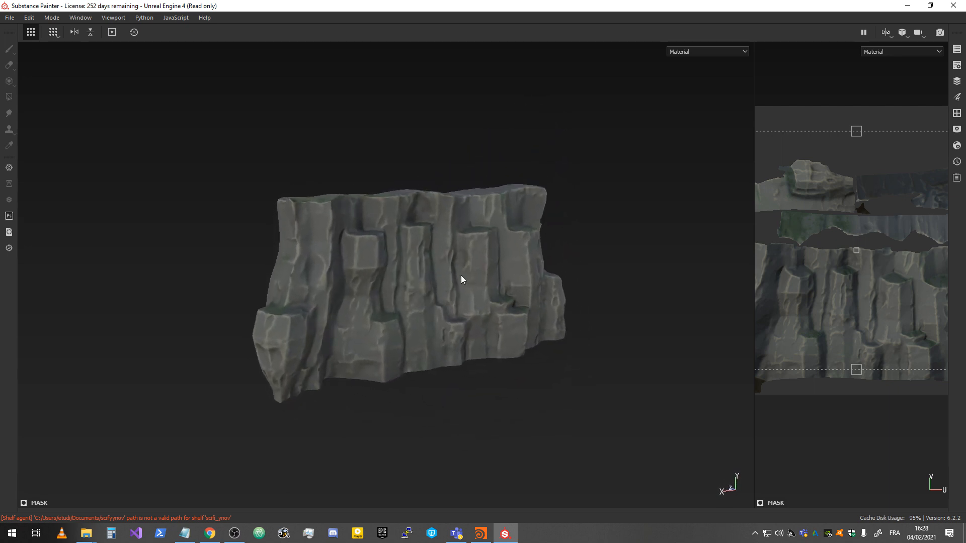
{"action": "middle_click_drag", "start_coordinate": [518, 281], "coordinate": [492, 280], "text": "alt"}
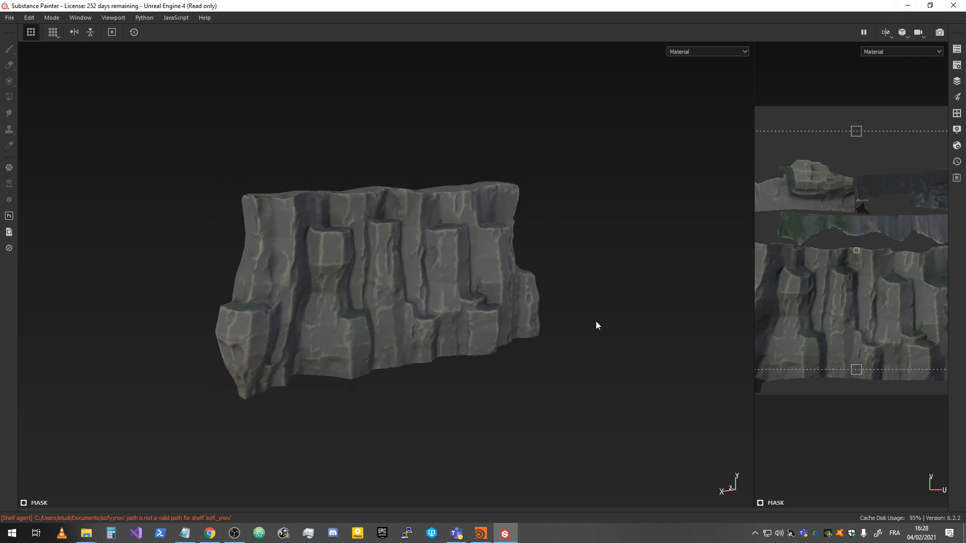
{"action": "left_click_drag", "start_coordinate": [755, 236], "coordinate": [623, 242]}
Step: Switch to Houdini, display the vdbreshapesdf1 node and change the viewport layout to a single perspective view
{"action": "left_click", "coordinate": [481, 534]}
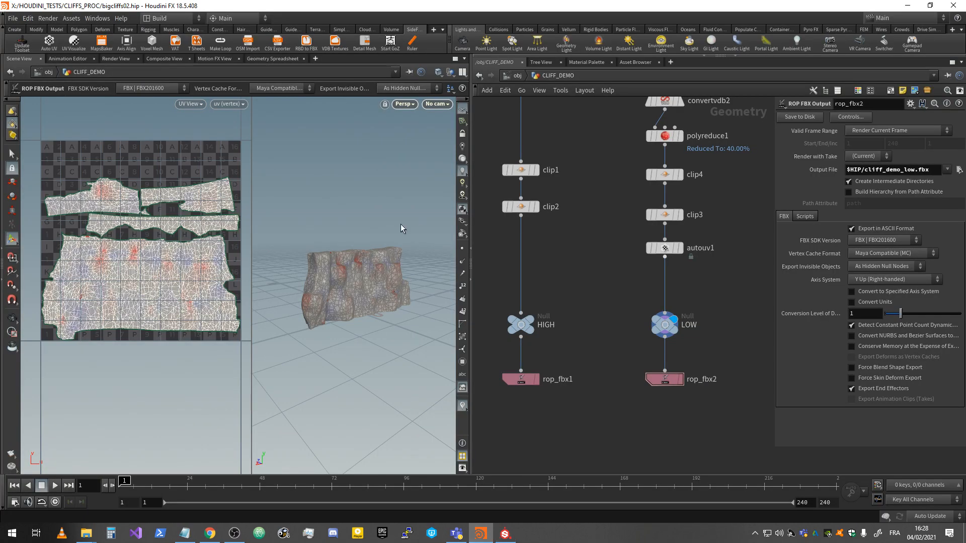
{"action": "scroll", "coordinate": [593, 210], "scroll_direction": "down", "scroll_amount": 4}
{"action": "middle_click_drag", "start_coordinate": [580, 136], "coordinate": [586, 393]}
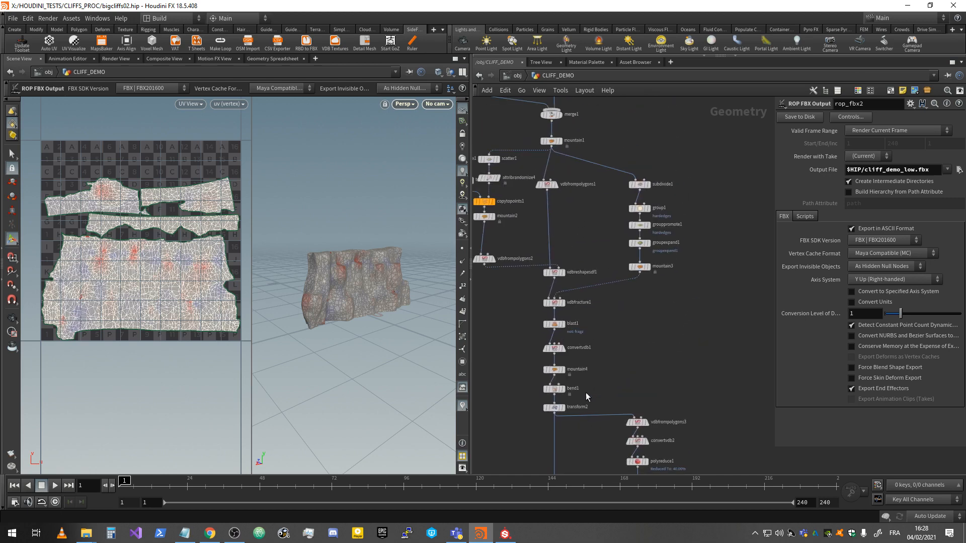
{"action": "scroll", "coordinate": [495, 259], "scroll_direction": "up", "scroll_amount": 3}
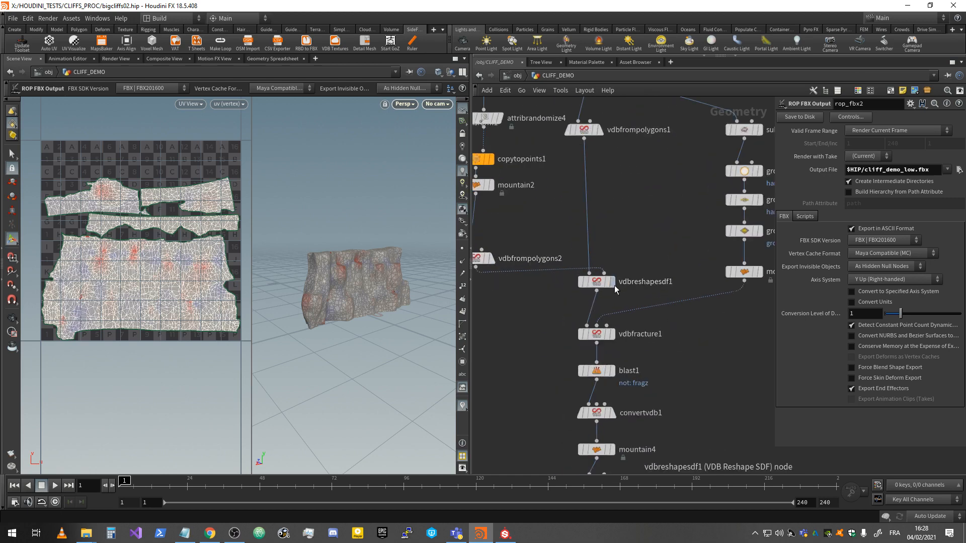
{"action": "mouse_move", "coordinate": [611, 282]}
{"action": "left_click", "coordinate": [617, 262]}
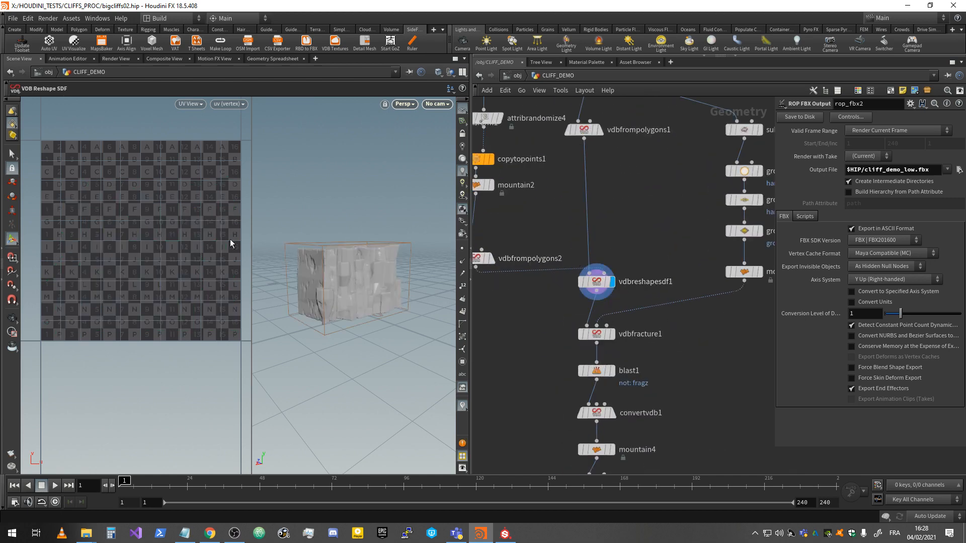
{"action": "left_click", "coordinate": [462, 72]}
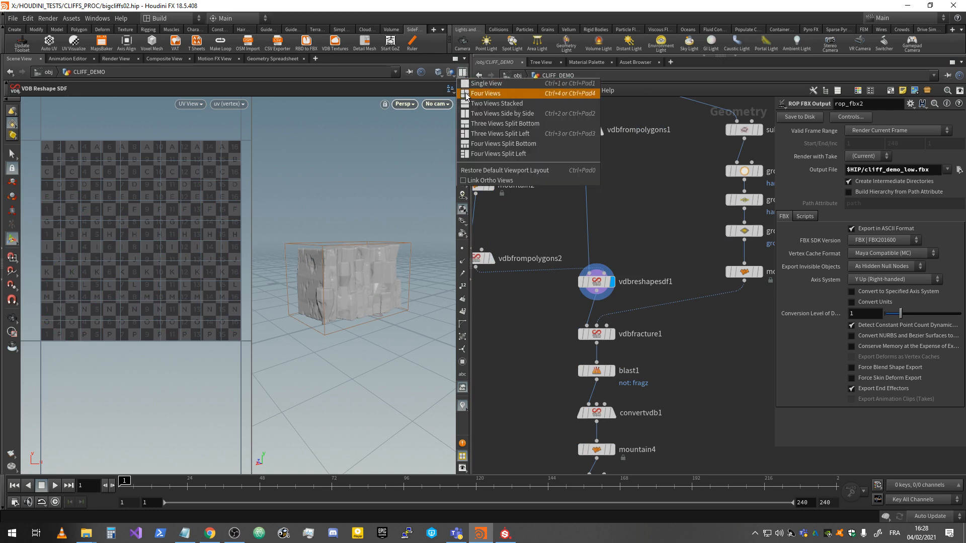
{"action": "left_click", "coordinate": [498, 93]}
{"action": "right_click_drag", "start_coordinate": [244, 259], "coordinate": [261, 257], "text": "alt"}
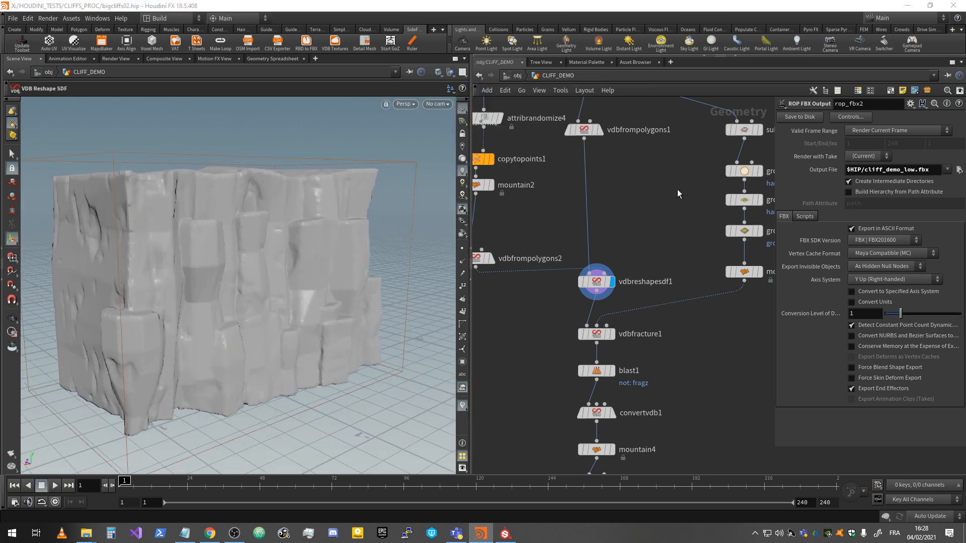
Step: Display the merge1 node and examine the hard edges of the merged column block
{"action": "middle_click_drag", "start_coordinate": [650, 142], "coordinate": [625, 373]}
{"action": "mouse_move", "coordinate": [643, 224]}
{"action": "middle_mouse_down"}
{"action": "mouse_move", "coordinate": [692, 274]}
{"action": "mouse_move", "coordinate": [726, 338]}
{"action": "middle_mouse_up"}
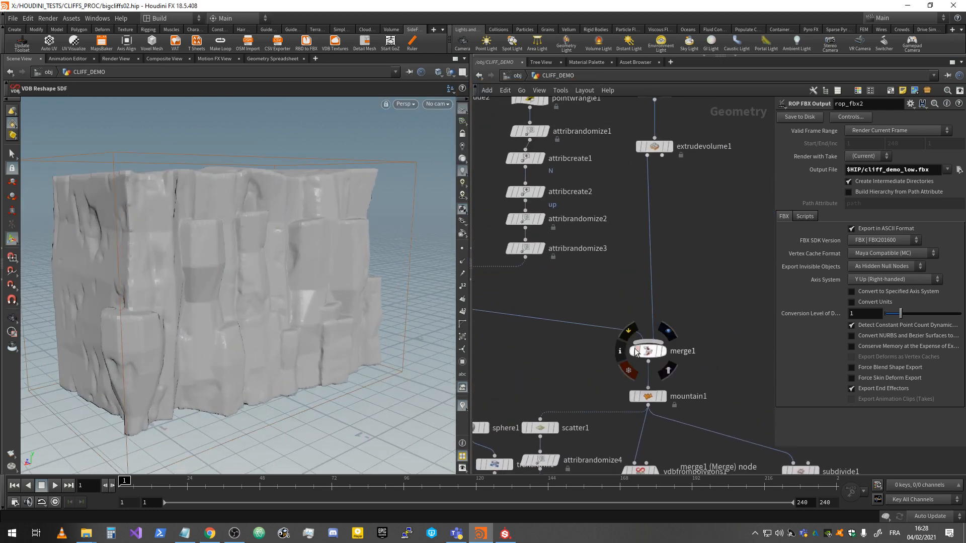
{"action": "left_click", "coordinate": [663, 351]}
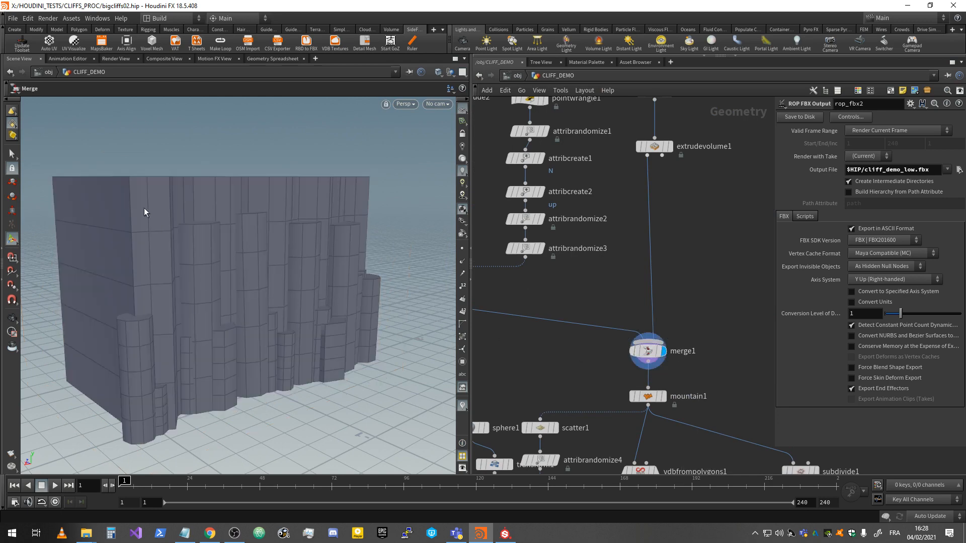
{"action": "mouse_move", "coordinate": [144, 207]}
{"action": "left_mouse_down", "text": "alt"}
{"action": "mouse_move", "coordinate": [161, 218]}
{"action": "mouse_move", "coordinate": [153, 218]}
{"action": "left_mouse_up", "text": "alt"}
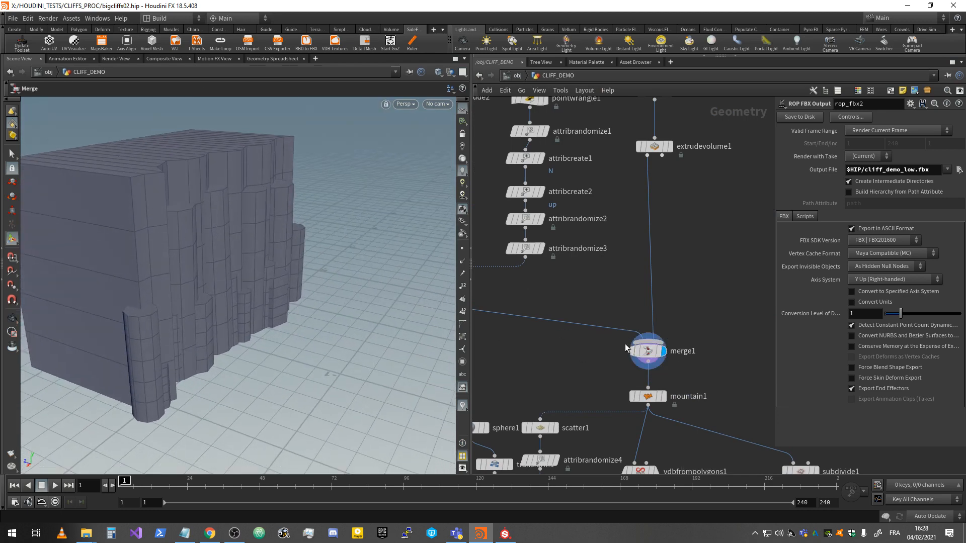
Step: Move all nodes downstream of merge1 lower in the network to make room below it
{"action": "key", "text": "h"}
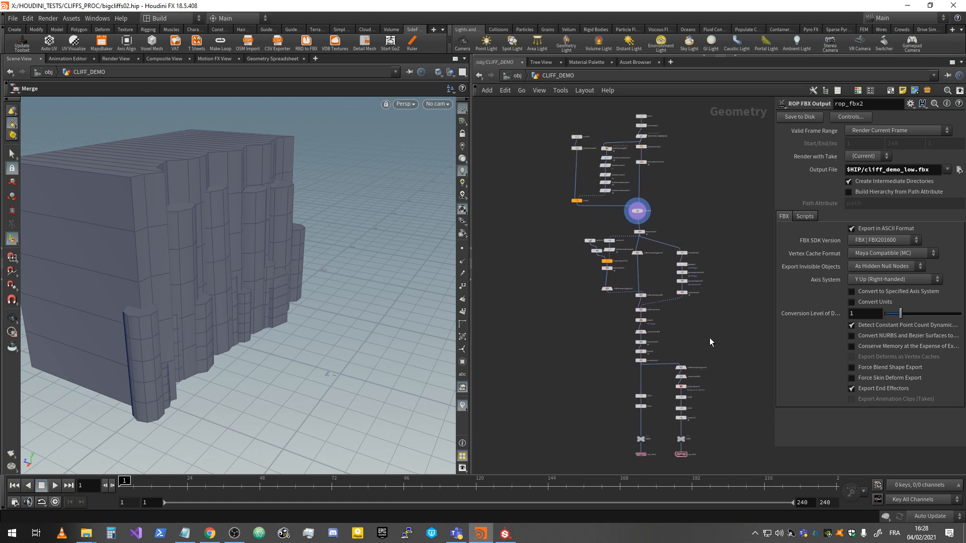
{"action": "scroll", "coordinate": [711, 342], "scroll_direction": "down", "scroll_amount": 2}
{"action": "left_click_drag", "start_coordinate": [650, 414], "coordinate": [540, 267]}
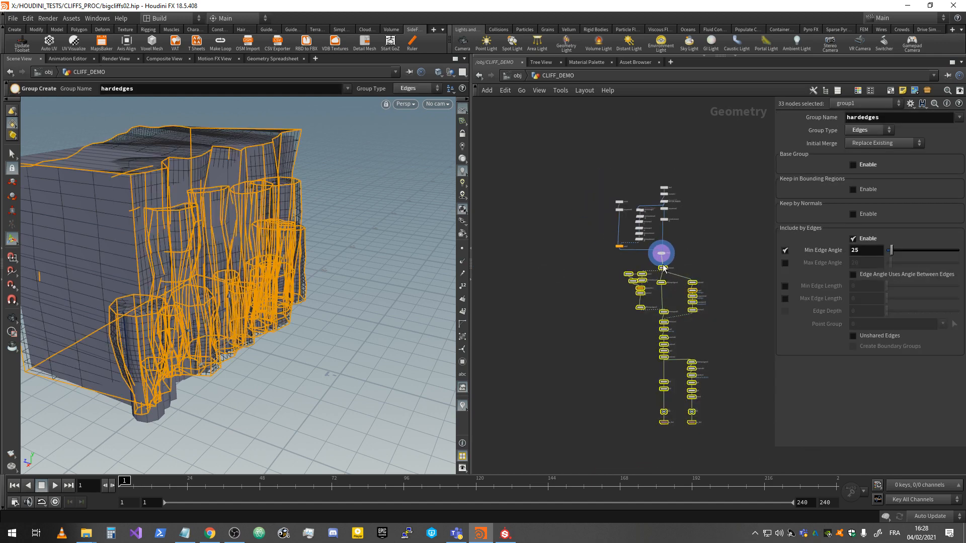
{"action": "left_click_drag", "start_coordinate": [665, 272], "coordinate": [667, 357]}
{"action": "scroll", "coordinate": [669, 255], "scroll_direction": "up", "scroll_amount": 6}
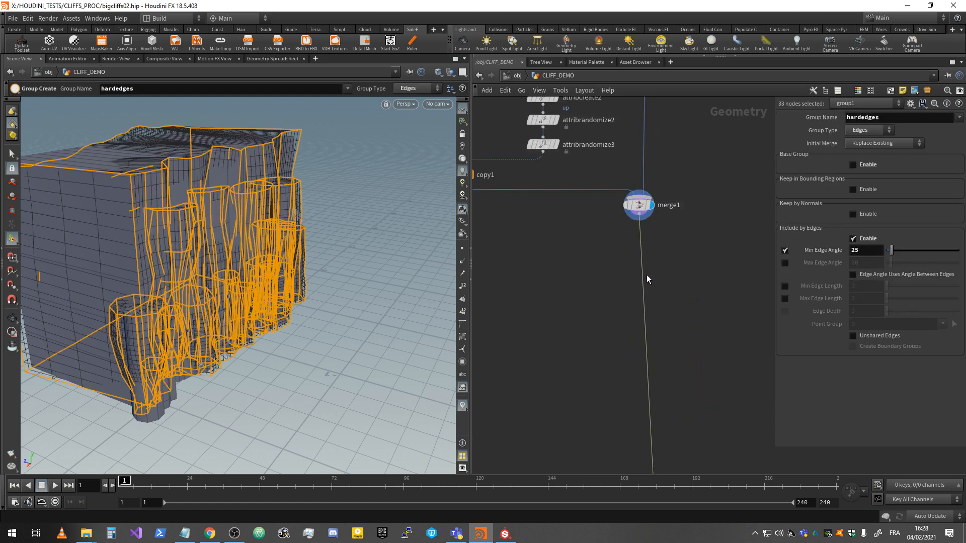
Step: Insert a PolyBevel node directly below merge1 on its output wire and display it
{"action": "key", "text": "Tab"}
{"action": "type", "text": "bev"}
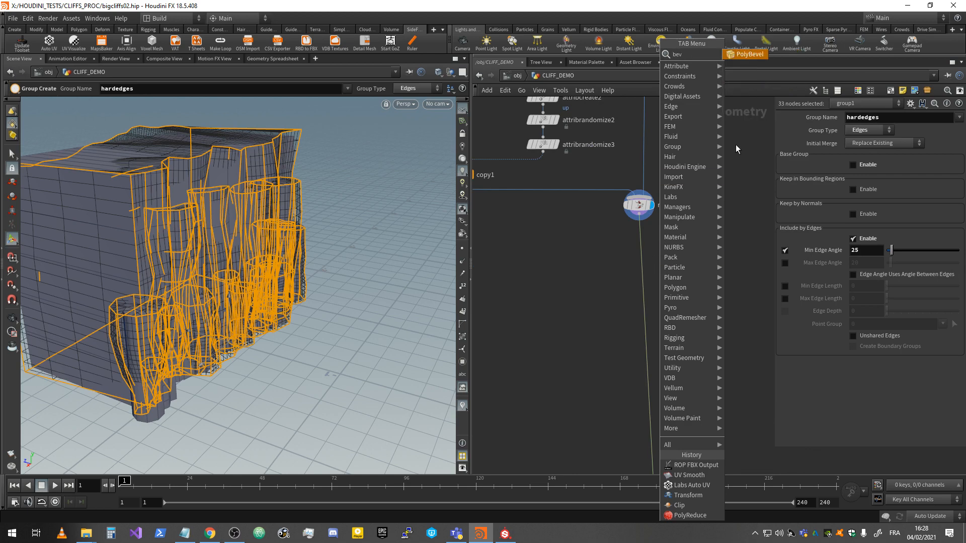
{"action": "left_click", "coordinate": [747, 55]}
{"action": "left_click", "coordinate": [639, 245]}
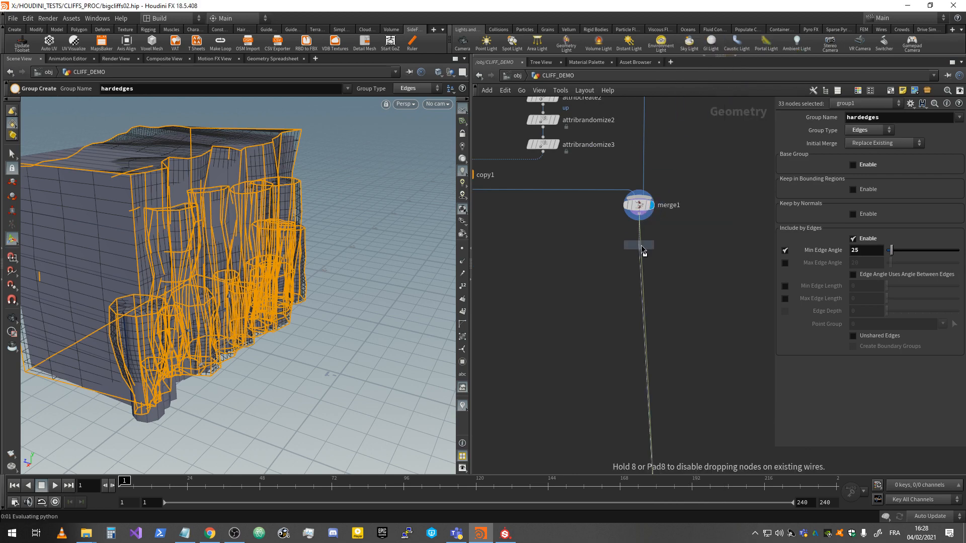
{"action": "scroll", "coordinate": [258, 199], "scroll_direction": "up", "scroll_amount": 5}
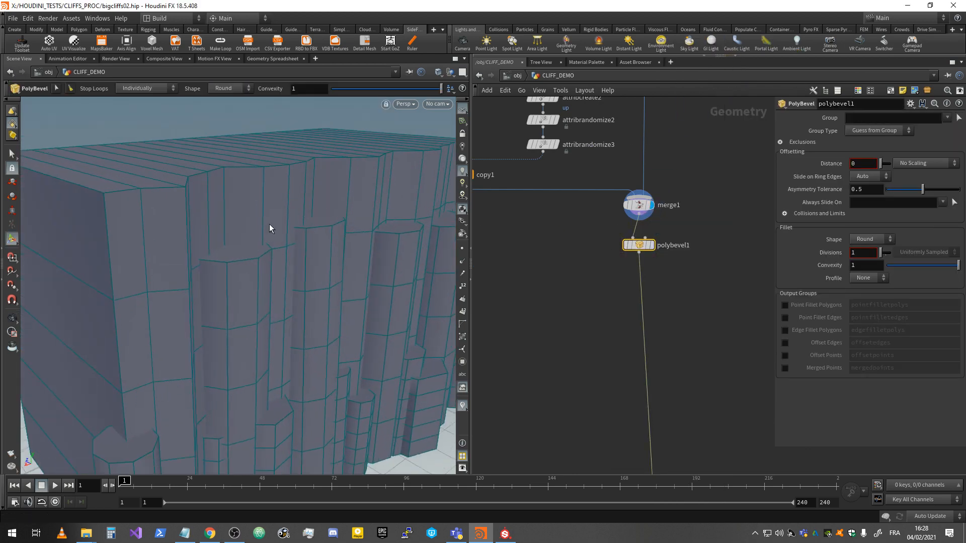
{"action": "left_click", "coordinate": [652, 246]}
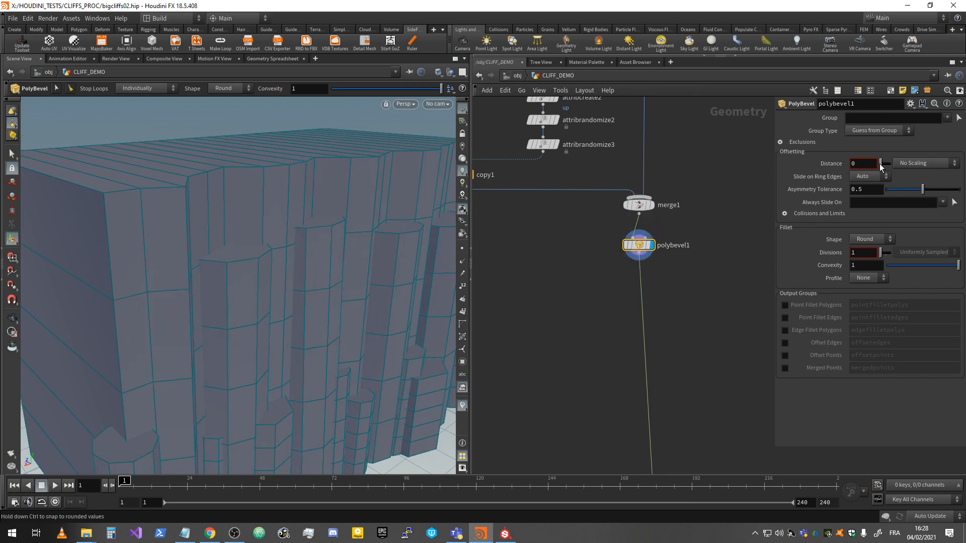
Step: Set polybevel1's bevel distance to 0.02 and check the available scaling options
{"action": "left_click_drag", "start_coordinate": [881, 164], "coordinate": [886, 167]}
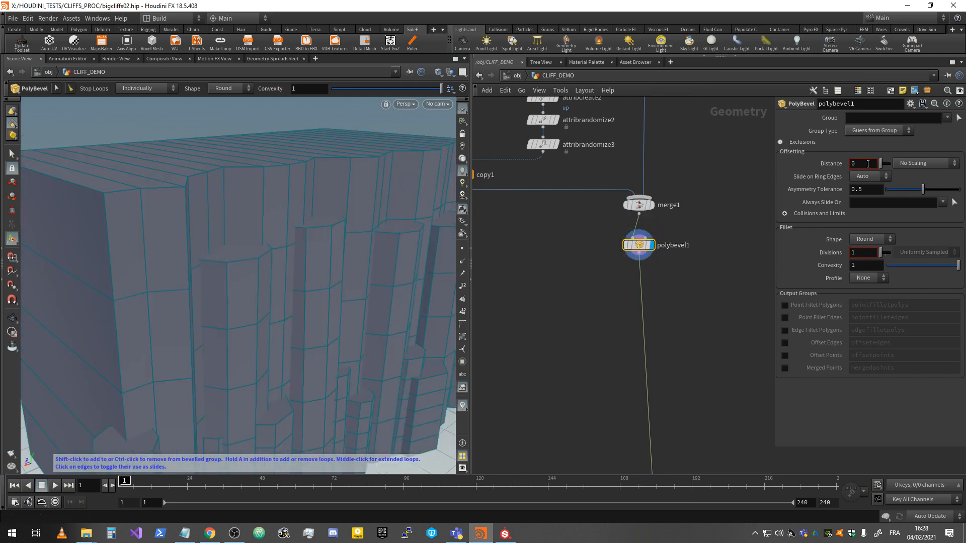
{"action": "middle_click_drag", "start_coordinate": [863, 164], "coordinate": [885, 181]}
{"action": "left_click_drag", "start_coordinate": [194, 201], "coordinate": [232, 212], "text": "alt"}
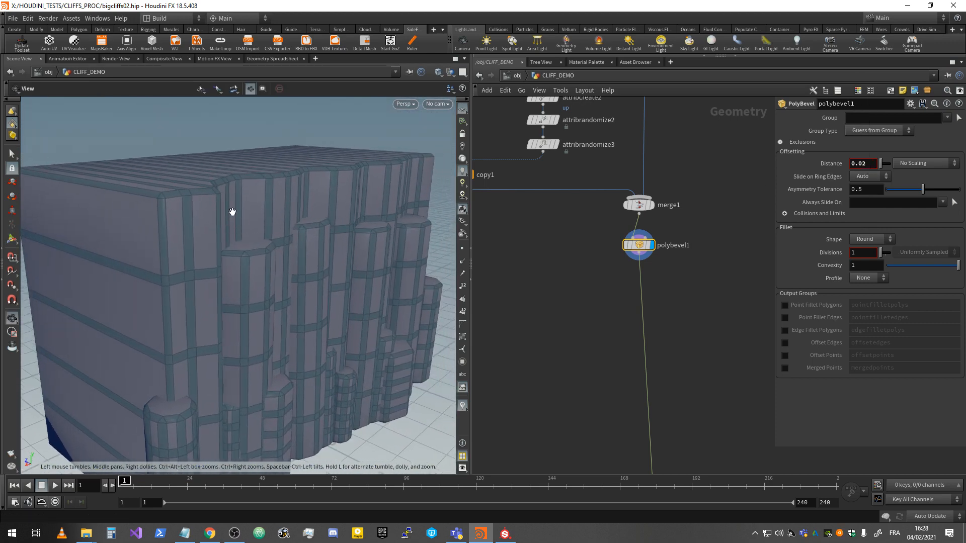
{"action": "key", "text": "Return"}
{"action": "left_click_drag", "start_coordinate": [303, 212], "coordinate": [397, 231], "text": "alt"}
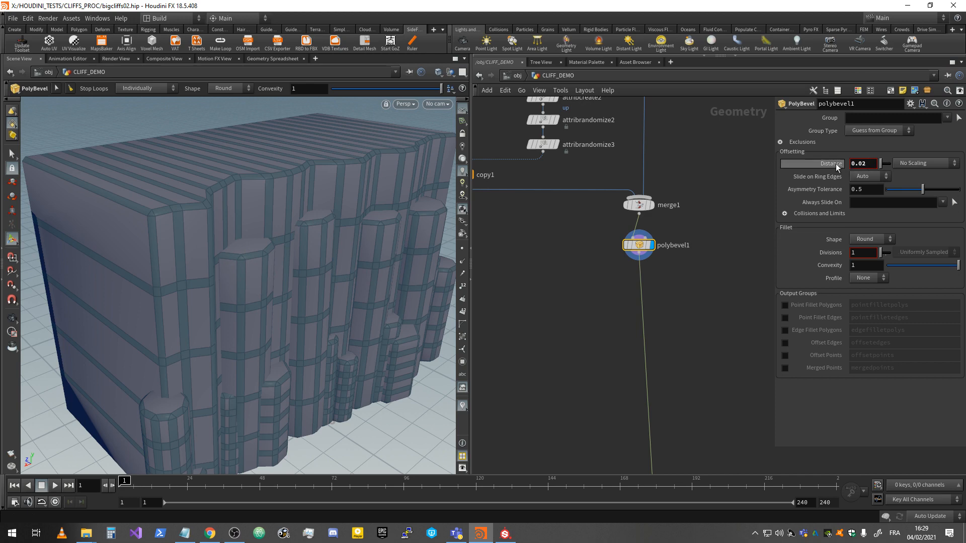
{"action": "left_click", "coordinate": [904, 171]}
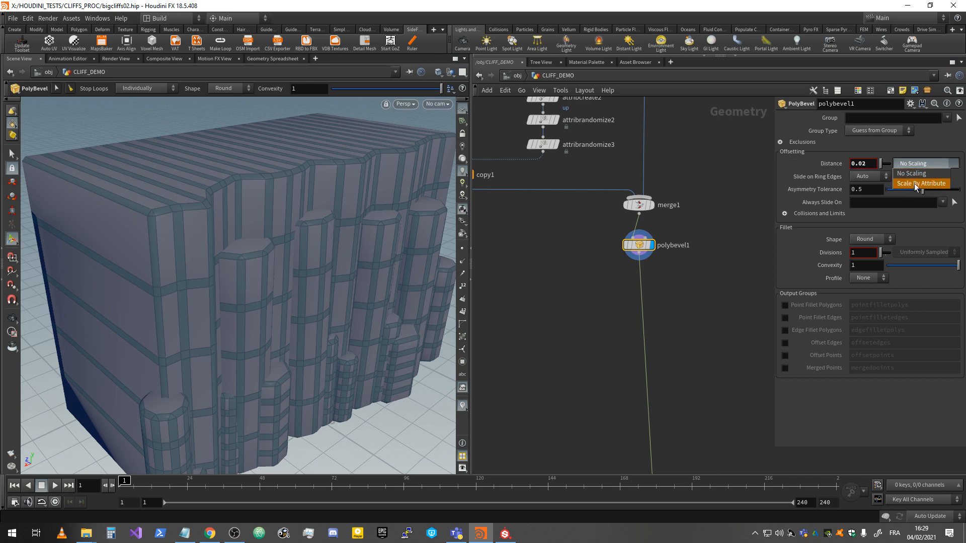
{"action": "left_click", "coordinate": [675, 285]}
Step: Insert an Attribute Randomize node between merge1 and polybevel1, with rnd_bev as its attribute name
{"action": "left_click_drag", "start_coordinate": [639, 247], "coordinate": [645, 280]}
{"action": "key", "text": "Tab"}
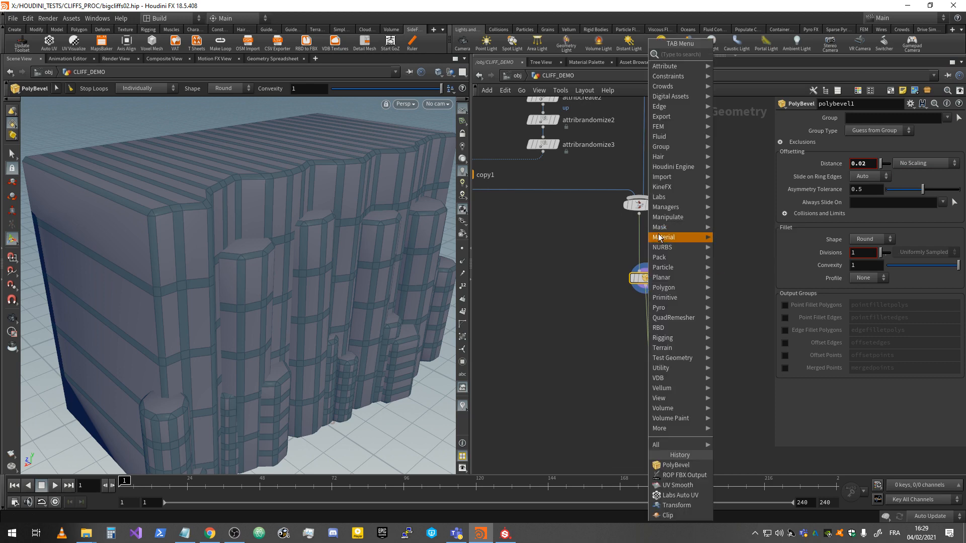
{"action": "type", "text": "attr"}
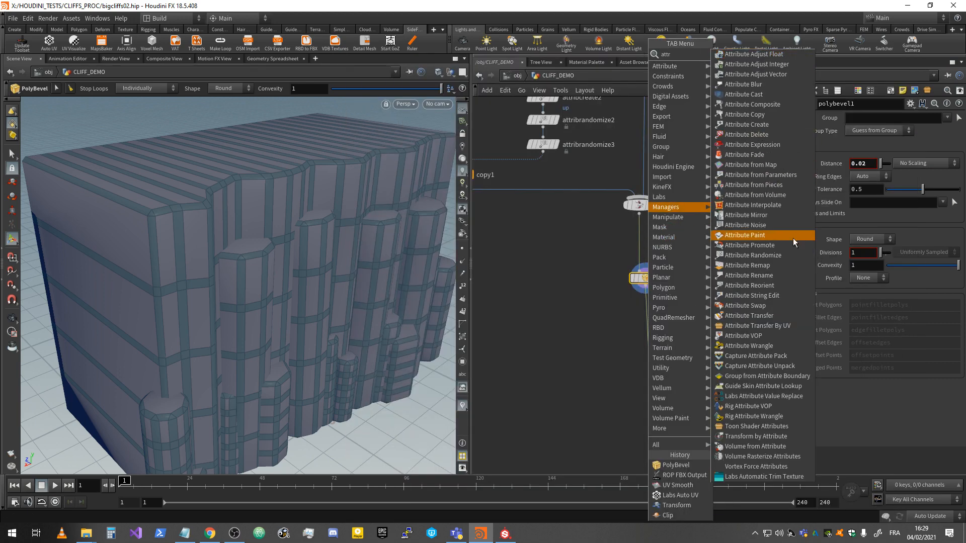
{"action": "left_click", "coordinate": [775, 256]}
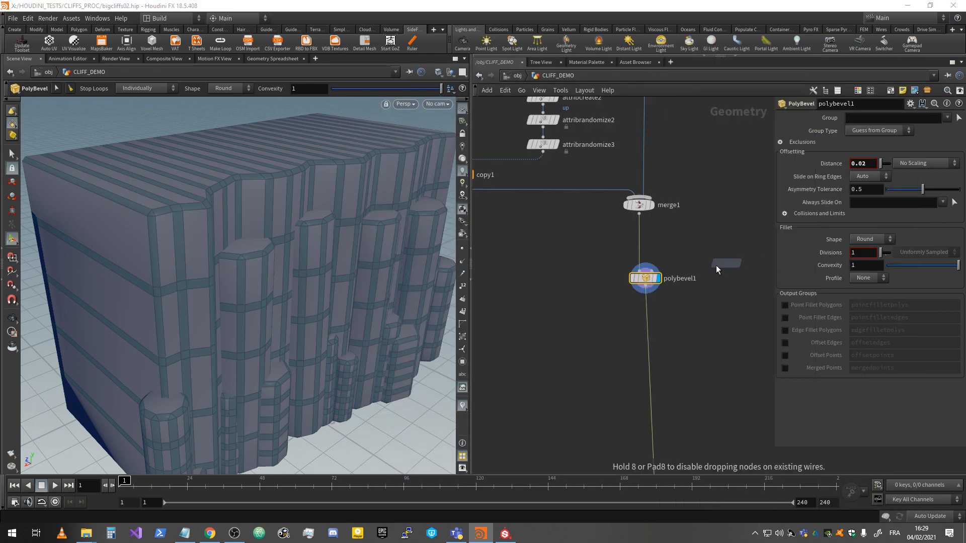
{"action": "left_click", "coordinate": [638, 237]}
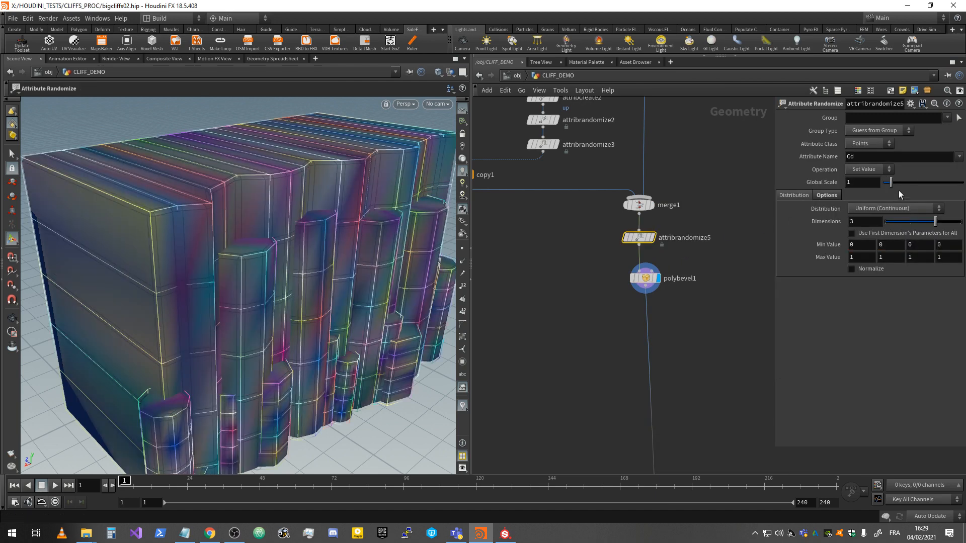
{"action": "left_click_drag", "start_coordinate": [858, 157], "coordinate": [829, 160]}
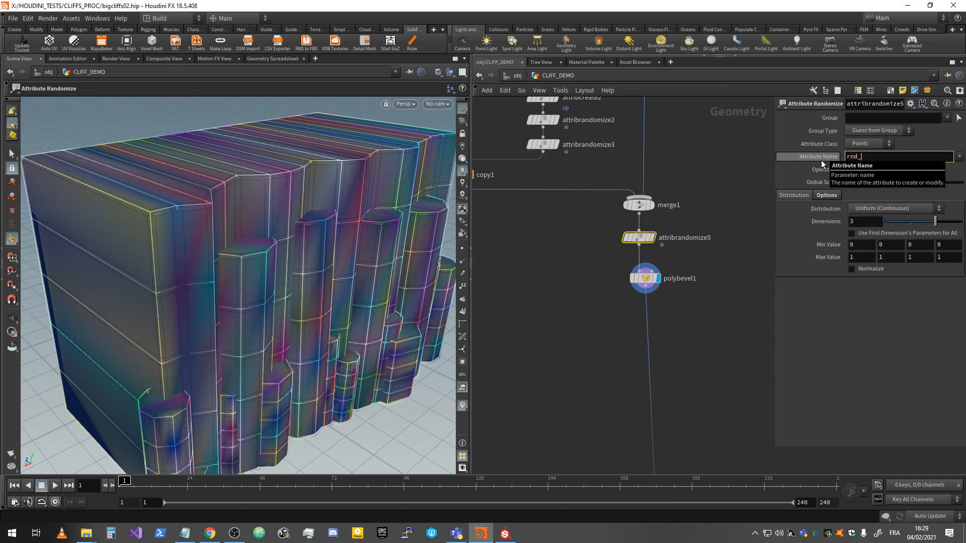
{"action": "key", "text": "Return"}
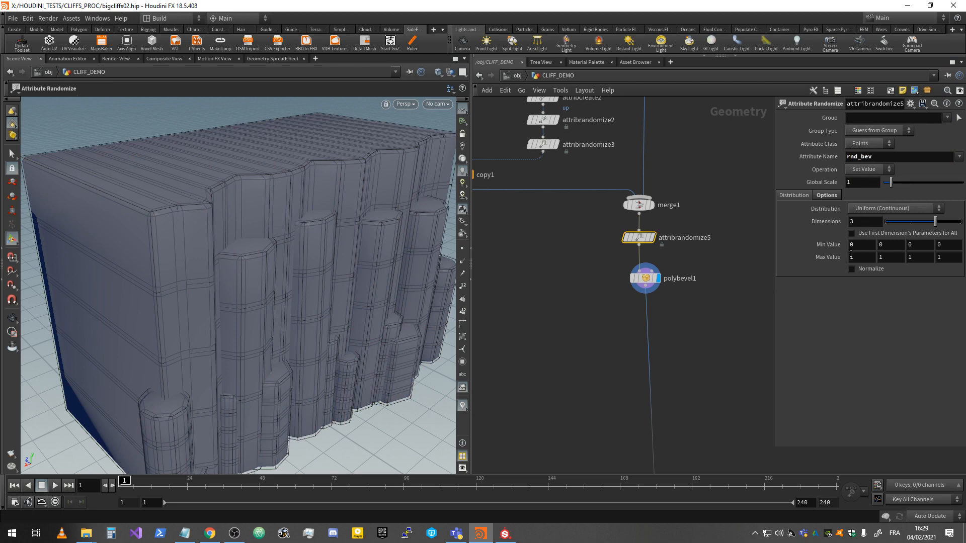
Step: Scale polybevel1's distance by attribute, using rnd_bev as the point offset scale
{"action": "left_click", "coordinate": [638, 280]}
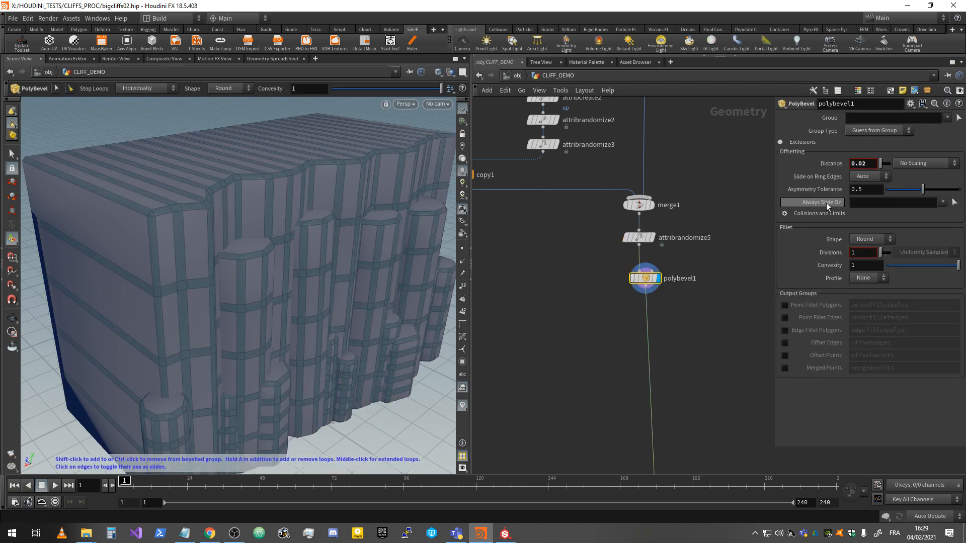
{"action": "left_click", "coordinate": [914, 165]}
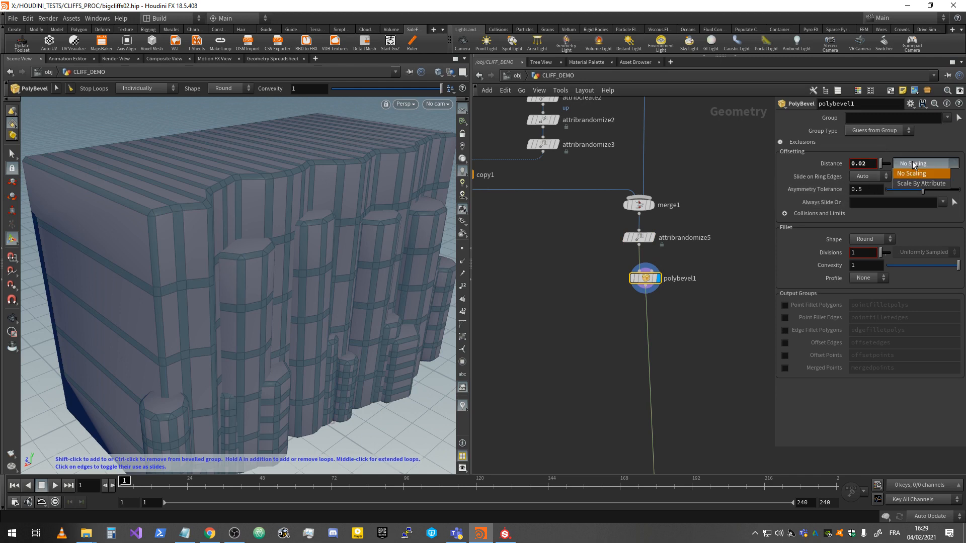
{"action": "left_click", "coordinate": [918, 186]}
{"action": "double_click", "coordinate": [863, 176]}
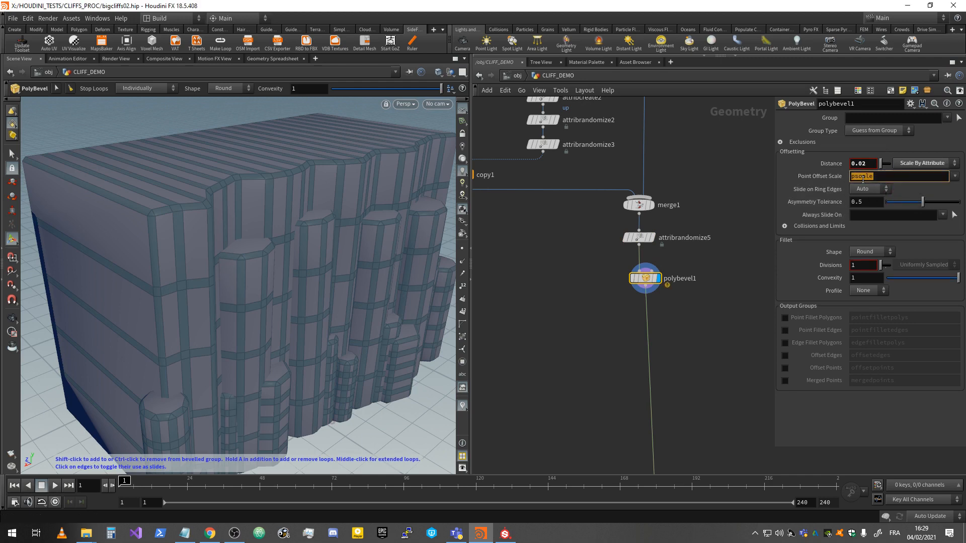
{"action": "left_click", "coordinate": [955, 176]}
{"action": "left_click", "coordinate": [940, 203]}
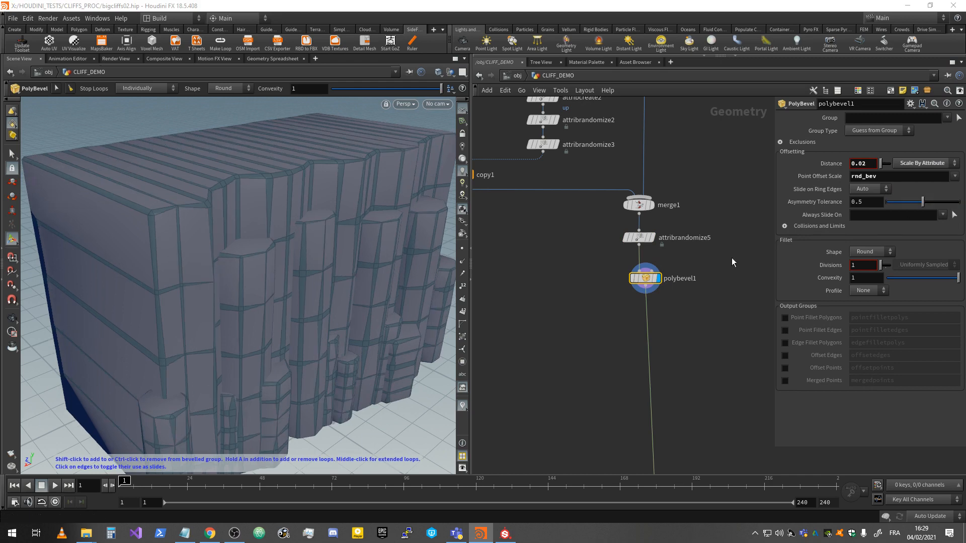
Step: Examine the varied bevel widths on the column tops and vertical edges up close
{"action": "left_click_drag", "start_coordinate": [306, 246], "coordinate": [249, 188], "text": "alt"}
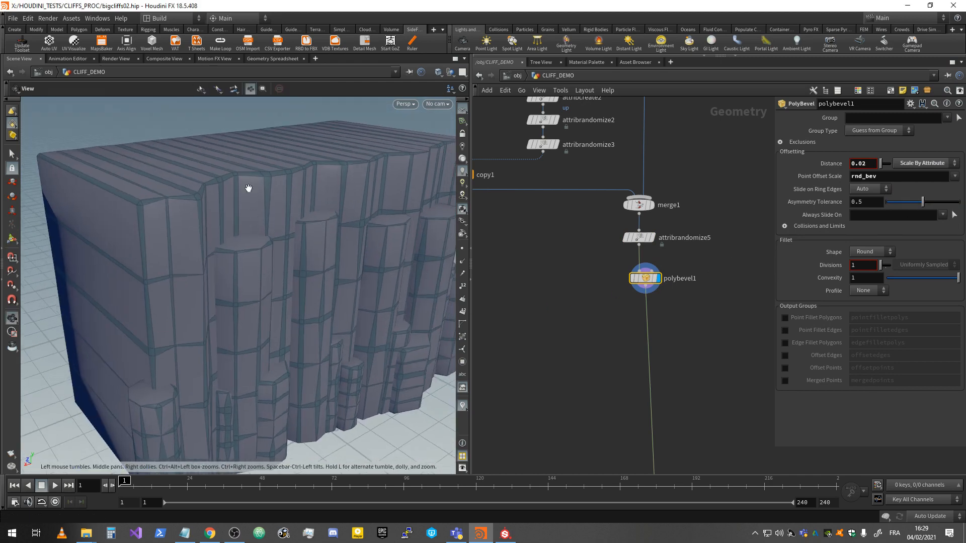
{"action": "right_click_drag", "start_coordinate": [248, 187], "coordinate": [271, 184], "text": "alt"}
{"action": "left_click_drag", "start_coordinate": [271, 184], "coordinate": [267, 231], "text": "alt"}
{"action": "right_click_drag", "start_coordinate": [267, 231], "coordinate": [244, 305], "text": "alt"}
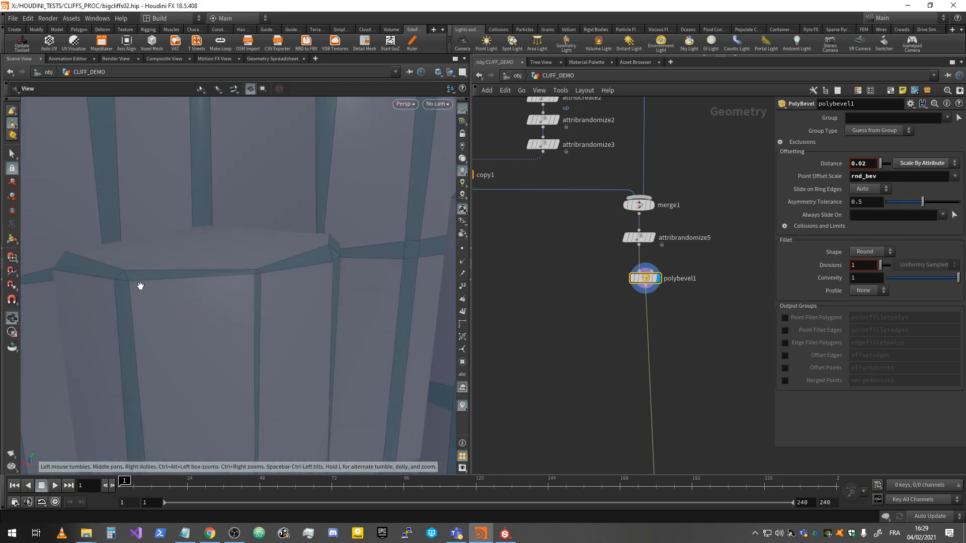
{"action": "left_click_drag", "start_coordinate": [227, 289], "coordinate": [145, 259], "text": "alt"}
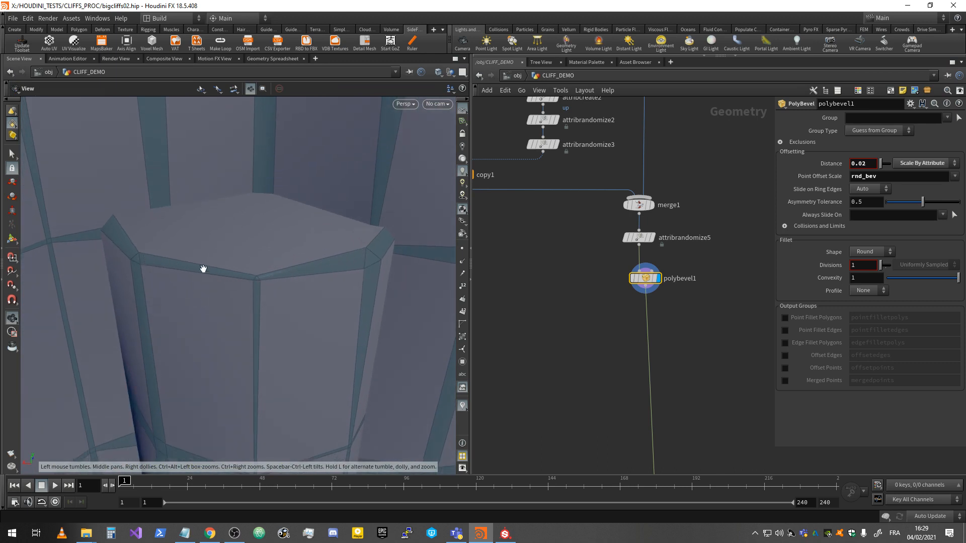
{"action": "right_click_drag", "start_coordinate": [285, 296], "coordinate": [288, 307], "text": "alt"}
{"action": "middle_click_drag", "start_coordinate": [313, 348], "coordinate": [302, 214], "text": "alt"}
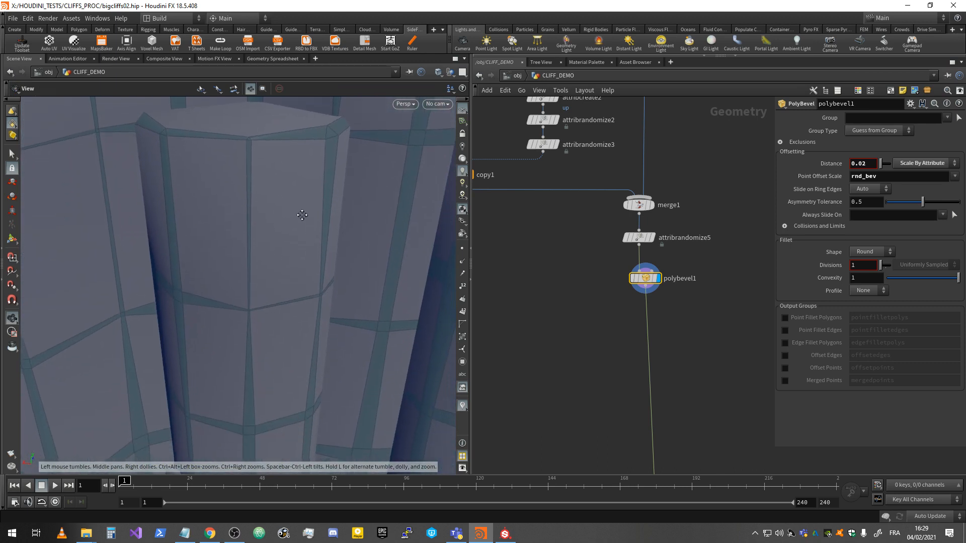
{"action": "right_click_drag", "start_coordinate": [302, 214], "coordinate": [249, 316], "text": "alt"}
{"action": "left_click_drag", "start_coordinate": [249, 316], "coordinate": [298, 289], "text": "alt"}
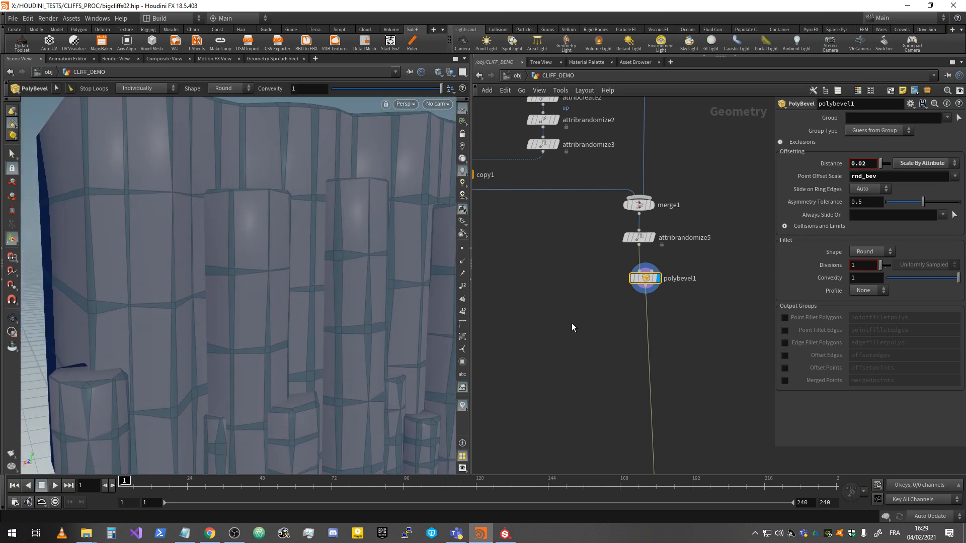
Step: Move mountain1 and all nodes downstream of it up to sit directly beneath polybevel1
{"action": "scroll", "coordinate": [634, 228], "scroll_direction": "down", "scroll_amount": 8}
{"action": "middle_click_drag", "start_coordinate": [656, 332], "coordinate": [609, 239]}
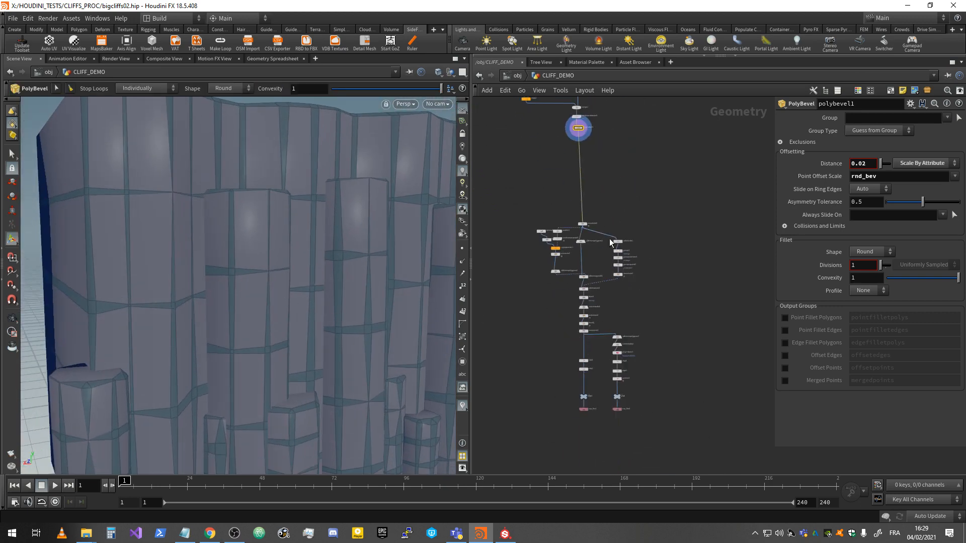
{"action": "left_click_drag", "start_coordinate": [651, 225], "coordinate": [509, 430]}
{"action": "scroll", "coordinate": [586, 249], "scroll_direction": "up", "scroll_amount": 5}
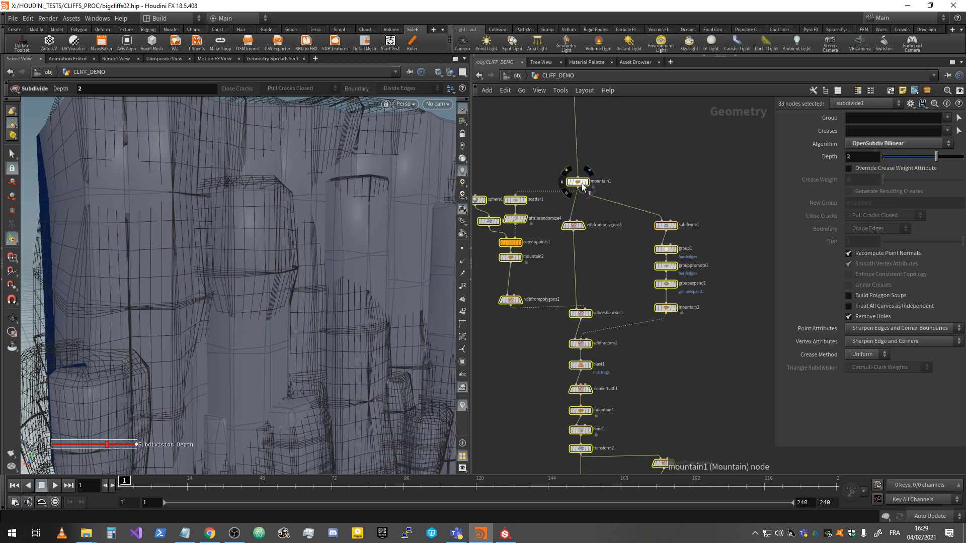
{"action": "left_click_drag", "start_coordinate": [582, 183], "coordinate": [577, 117]}
{"action": "middle_click_drag", "start_coordinate": [648, 155], "coordinate": [651, 356]}
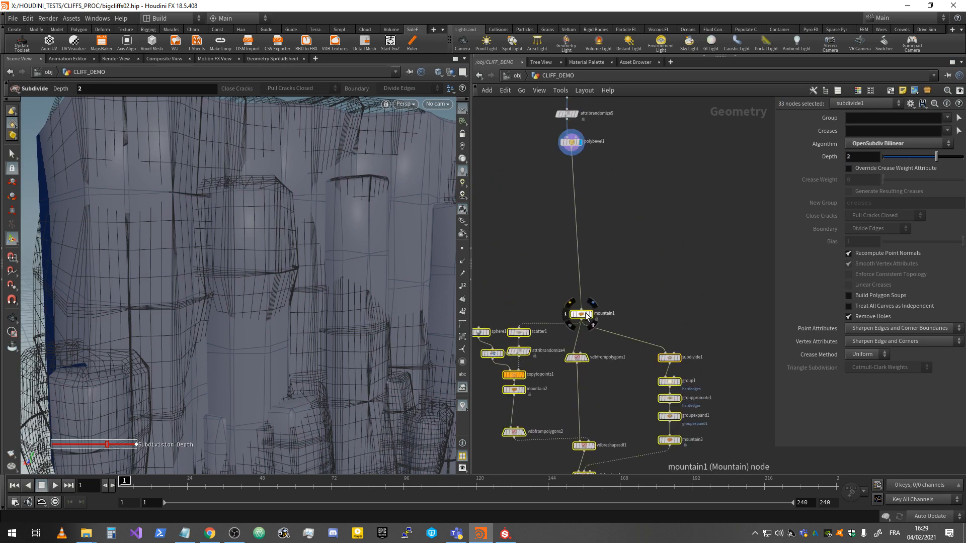
{"action": "left_click_drag", "start_coordinate": [584, 316], "coordinate": [576, 164]}
{"action": "left_click", "coordinate": [645, 150]}
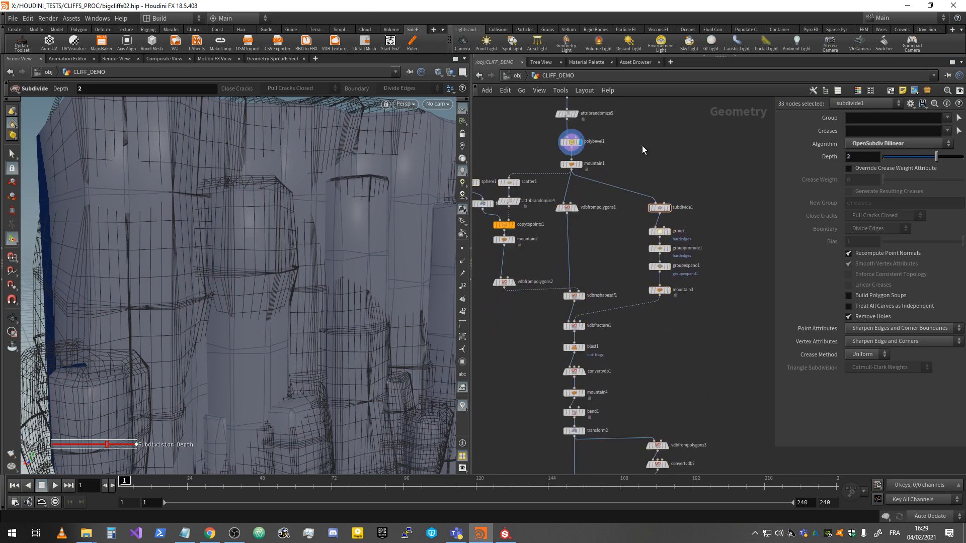
Step: Set the first component's random range in attribrandomize5 to a minimum of .2 and a maximum of 0.8
{"action": "key", "text": "Escape"}
{"action": "left_click_drag", "start_coordinate": [211, 188], "coordinate": [268, 192], "text": "alt"}
{"action": "right_click_drag", "start_coordinate": [268, 191], "coordinate": [327, 214], "text": "alt"}
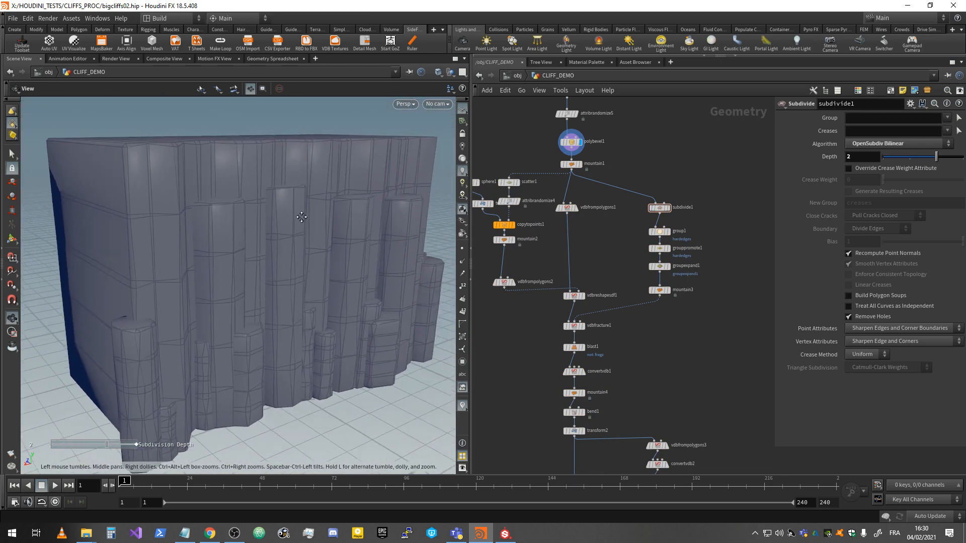
{"action": "middle_click_drag", "start_coordinate": [328, 214], "coordinate": [314, 216], "text": "alt"}
{"action": "middle_click_drag", "start_coordinate": [592, 133], "coordinate": [653, 216]}
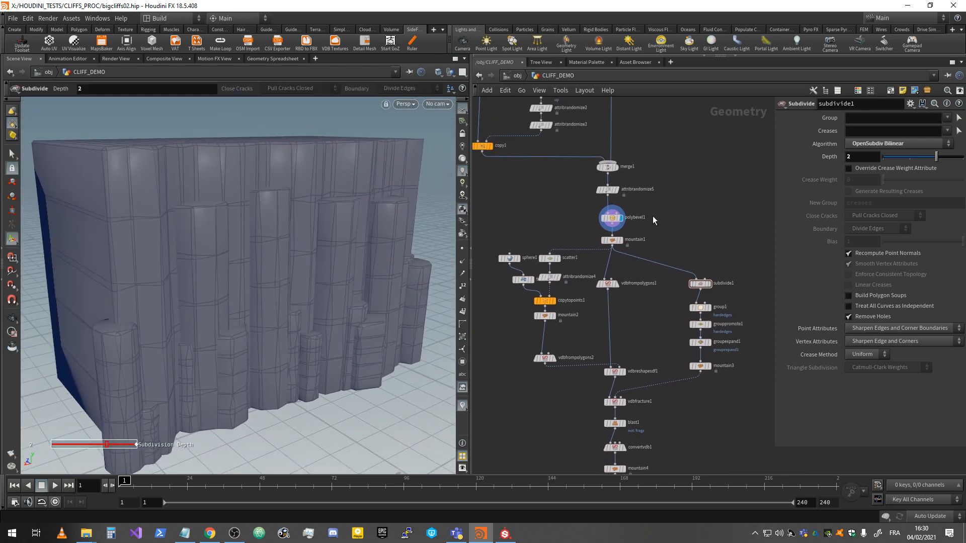
{"action": "scroll", "coordinate": [600, 187], "scroll_direction": "up", "scroll_amount": 3}
{"action": "left_click", "coordinate": [586, 179]}
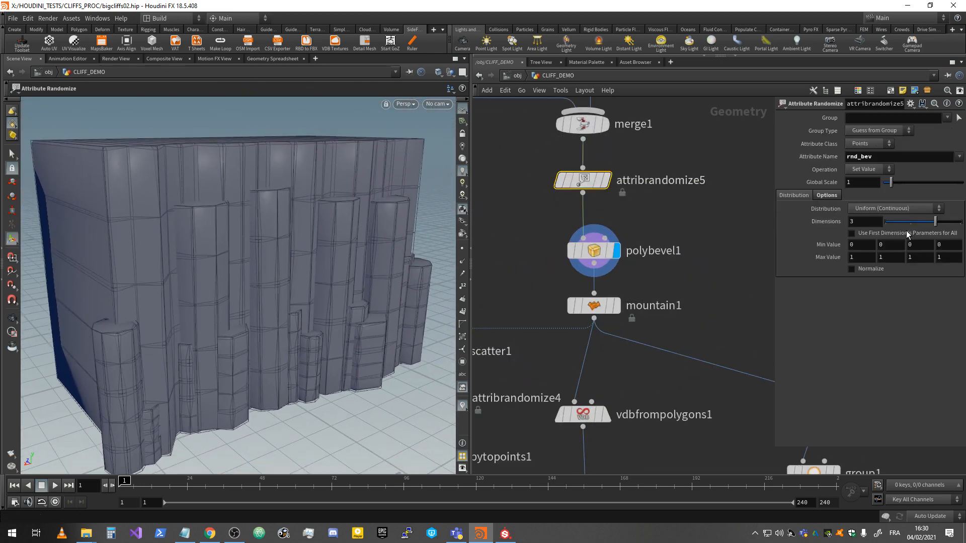
{"action": "middle_click_drag", "start_coordinate": [863, 255], "coordinate": [839, 263]}
{"action": "type", "text": ".2"}
{"action": "key", "text": "Return"}
Step: Display the mountain1 node to check the noise on the bevelled blocks, followed by the HIGH null
{"action": "mouse_move", "coordinate": [318, 210]}
{"action": "left_mouse_down", "text": "alt"}
{"action": "mouse_move", "coordinate": [248, 209]}
{"action": "mouse_move", "coordinate": [298, 222]}
{"action": "mouse_move", "coordinate": [336, 210]}
{"action": "left_mouse_up", "text": "alt"}
{"action": "left_click", "coordinate": [617, 308]}
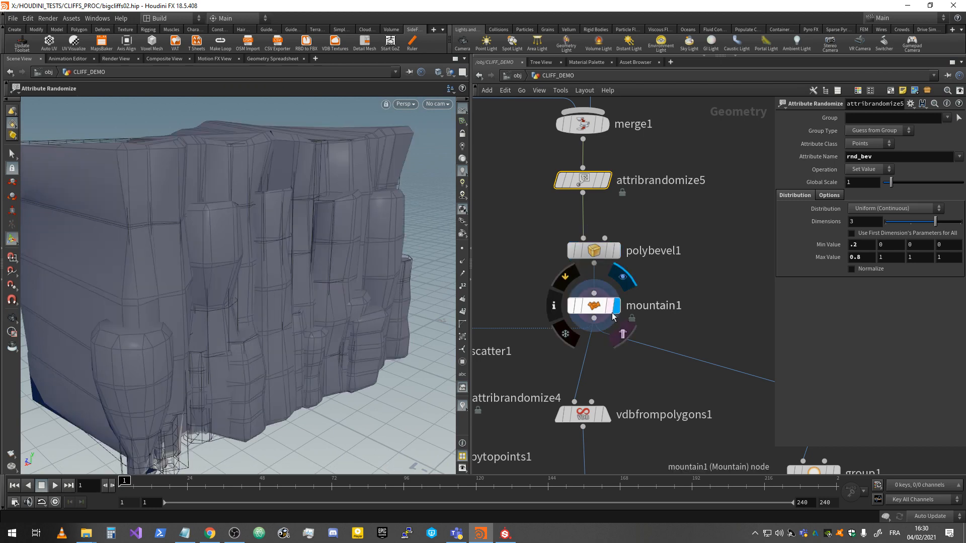
{"action": "scroll", "coordinate": [630, 352], "scroll_direction": "down", "scroll_amount": 6}
{"action": "middle_click_drag", "start_coordinate": [676, 342], "coordinate": [660, 126]}
{"action": "scroll", "coordinate": [586, 292], "scroll_direction": "up", "scroll_amount": 4}
{"action": "mouse_move", "coordinate": [572, 267]}
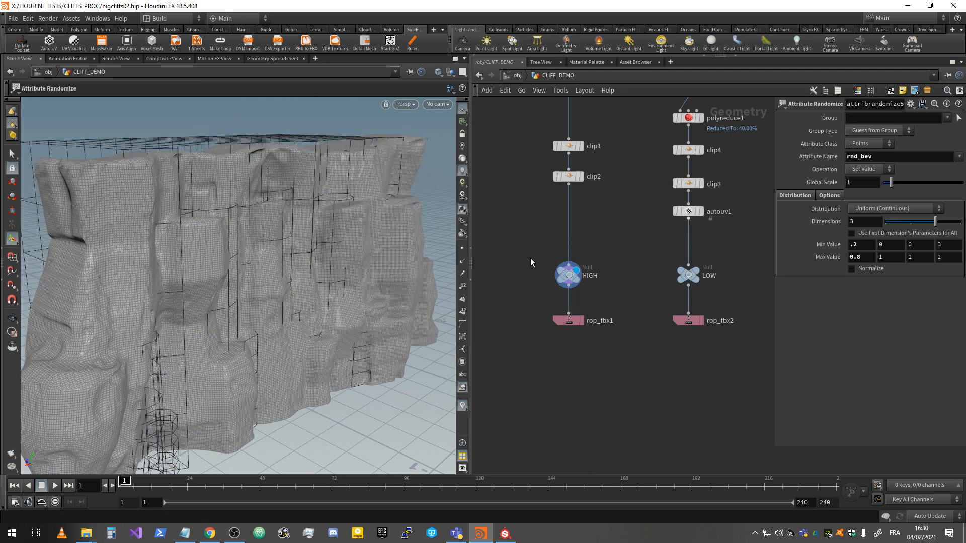
Step: Examine the high-poly cliff mesh from the front and close up along its upper edges for surface defects
{"action": "key", "text": "Escape"}
{"action": "left_click_drag", "start_coordinate": [302, 259], "coordinate": [299, 279]}
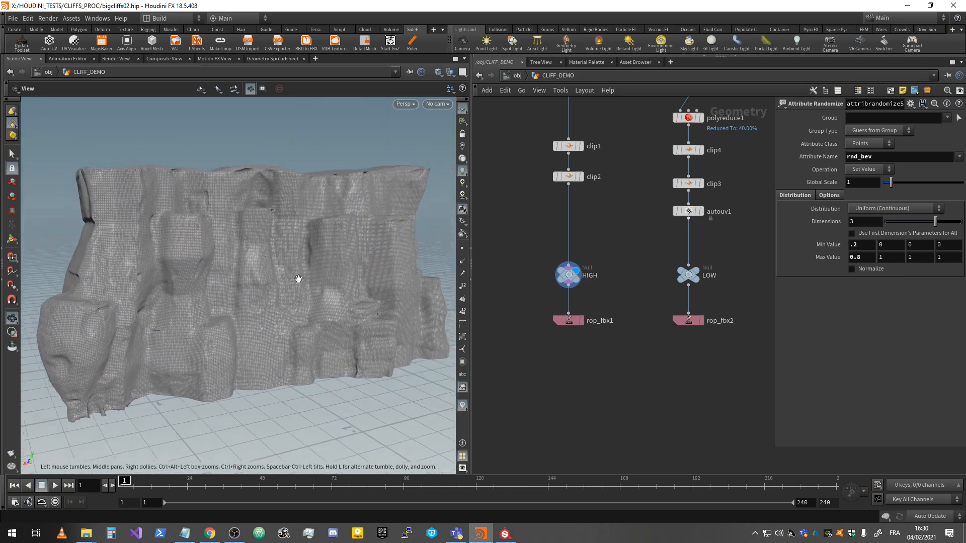
{"action": "left_click_drag", "start_coordinate": [387, 234], "coordinate": [360, 261]}
{"action": "scroll", "coordinate": [363, 175], "scroll_direction": "up", "scroll_amount": 8}
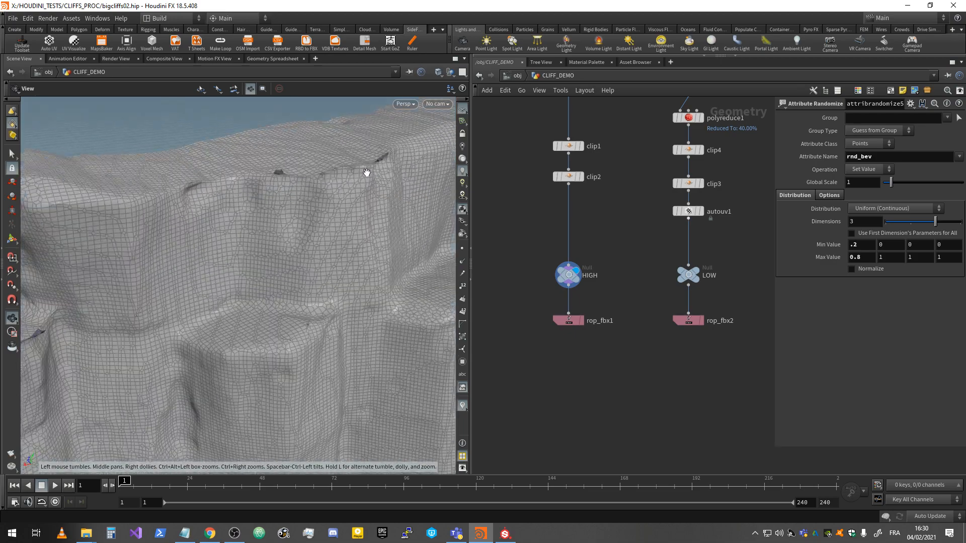
{"action": "left_click_drag", "start_coordinate": [365, 173], "coordinate": [345, 200]}
{"action": "scroll", "coordinate": [376, 157], "scroll_direction": "up", "scroll_amount": 9}
{"action": "middle_click_drag", "start_coordinate": [605, 176], "coordinate": [608, 390]}
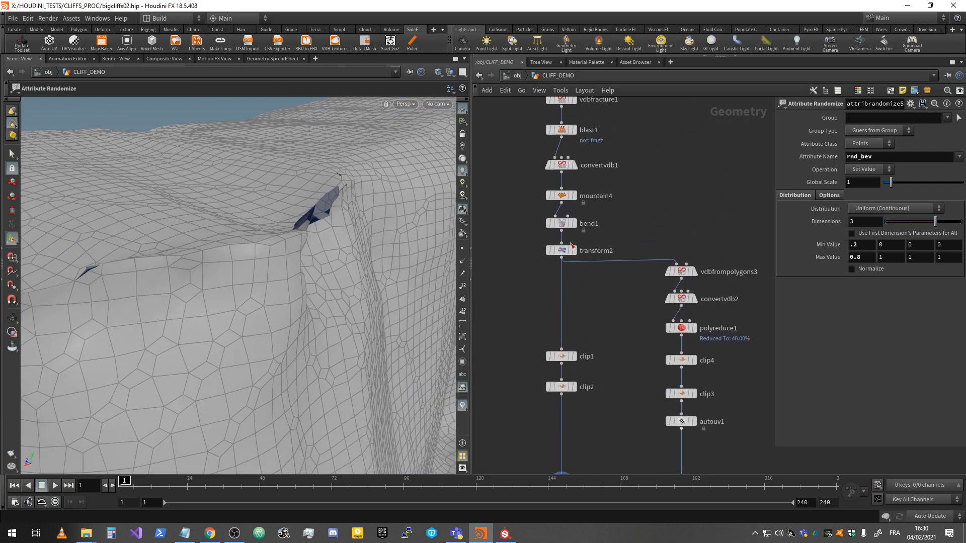
Step: Toggle the bypass on mountain4 to compare the high-poly cliff with and without its noise, and review the whole cliff face
{"action": "left_click", "coordinate": [545, 180]}
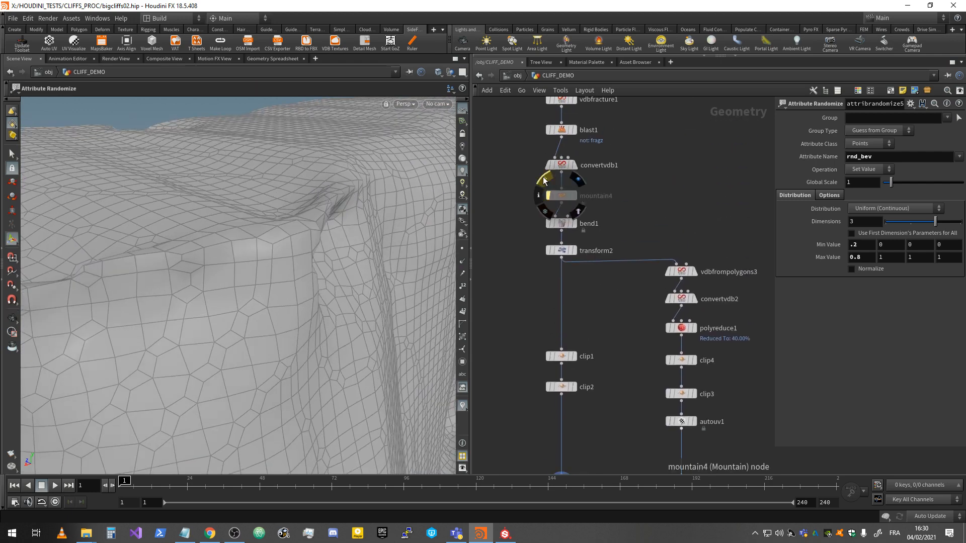
{"action": "left_click", "coordinate": [545, 181]}
{"action": "left_click", "coordinate": [561, 196]}
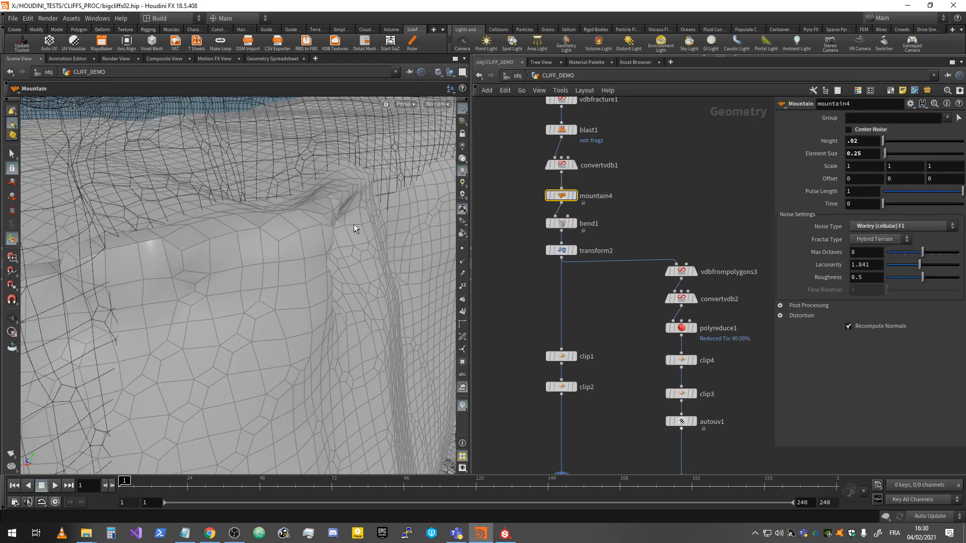
{"action": "right_click_drag", "start_coordinate": [354, 224], "coordinate": [274, 325], "text": "alt"}
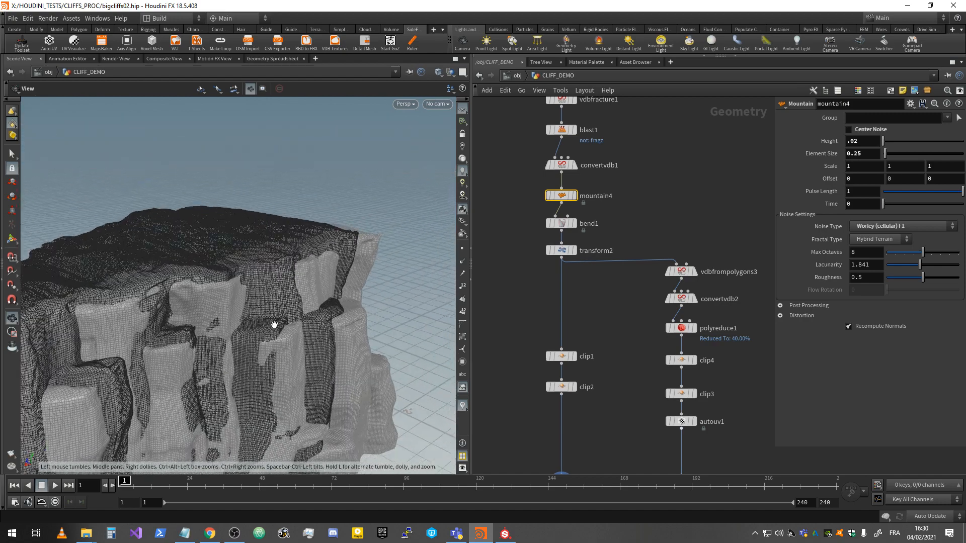
{"action": "middle_click_drag", "start_coordinate": [274, 324], "coordinate": [358, 194], "text": "alt"}
Step: Display the LOW null and examine the reduced cliff mesh as a whole
{"action": "scroll", "coordinate": [661, 400], "scroll_direction": "down", "scroll_amount": 4}
{"action": "middle_click_drag", "start_coordinate": [660, 401], "coordinate": [627, 250]}
{"action": "scroll", "coordinate": [584, 287], "scroll_direction": "up", "scroll_amount": 5}
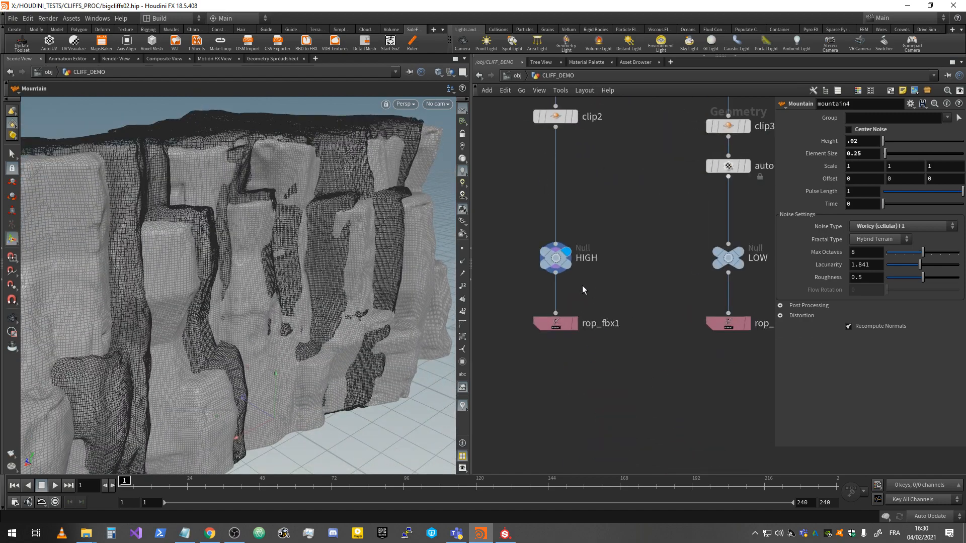
{"action": "mouse_move", "coordinate": [735, 257]}
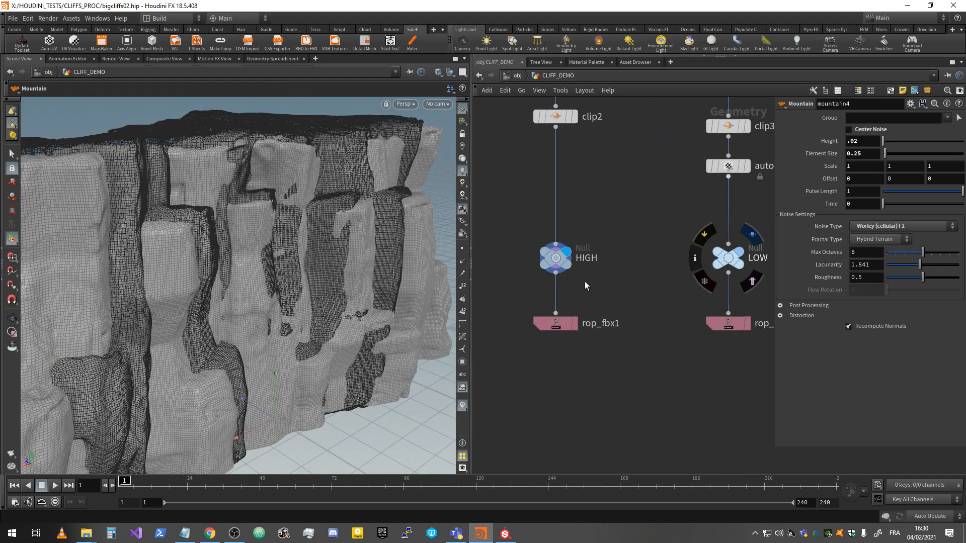
{"action": "left_click", "coordinate": [753, 234]}
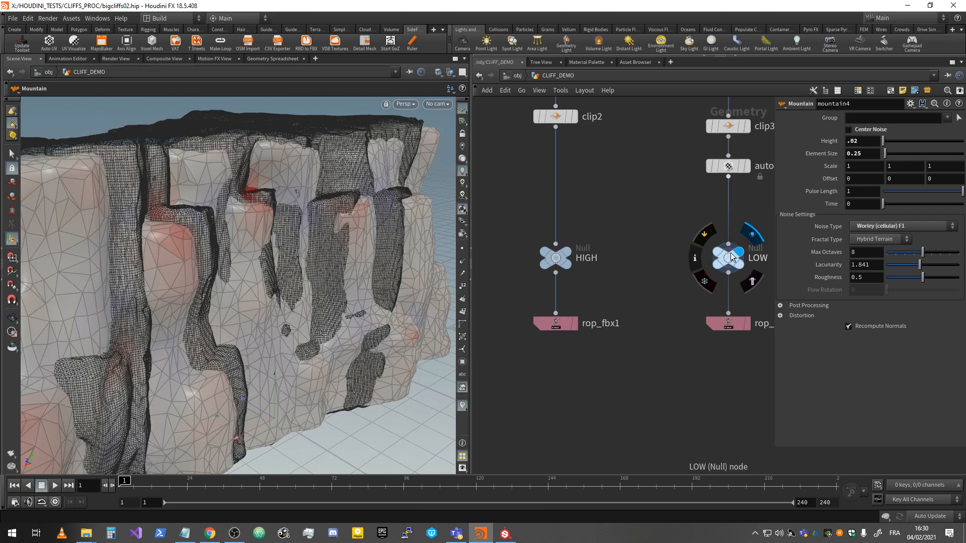
{"action": "left_click", "coordinate": [729, 259]}
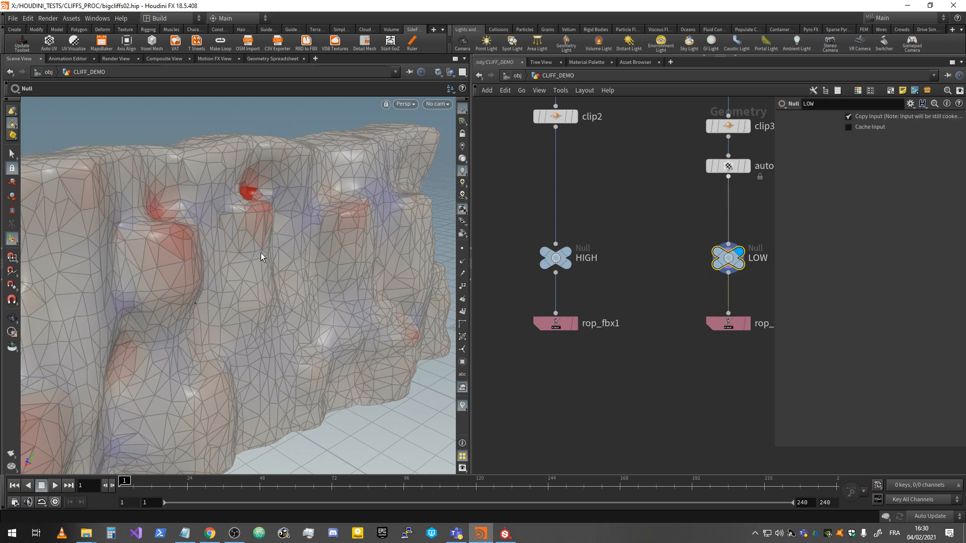
{"action": "mouse_move", "coordinate": [260, 253]}
{"action": "left_mouse_down", "text": "alt"}
{"action": "mouse_move", "coordinate": [231, 266]}
{"action": "mouse_move", "coordinate": [260, 245]}
{"action": "left_mouse_up", "text": "alt"}
{"action": "scroll", "coordinate": [231, 274], "scroll_direction": "down", "scroll_amount": 4, "text": "alt"}
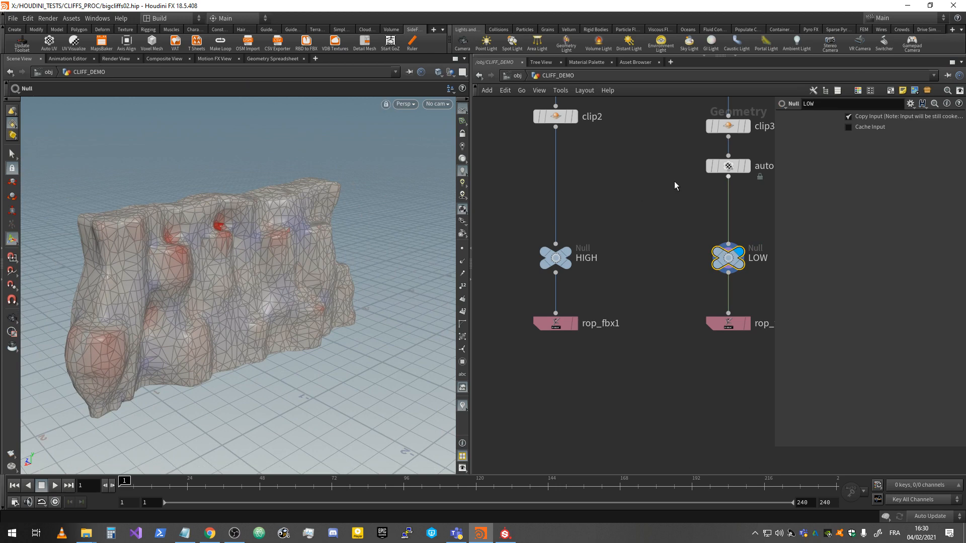
{"action": "middle_click_drag", "start_coordinate": [674, 181], "coordinate": [594, 209]}
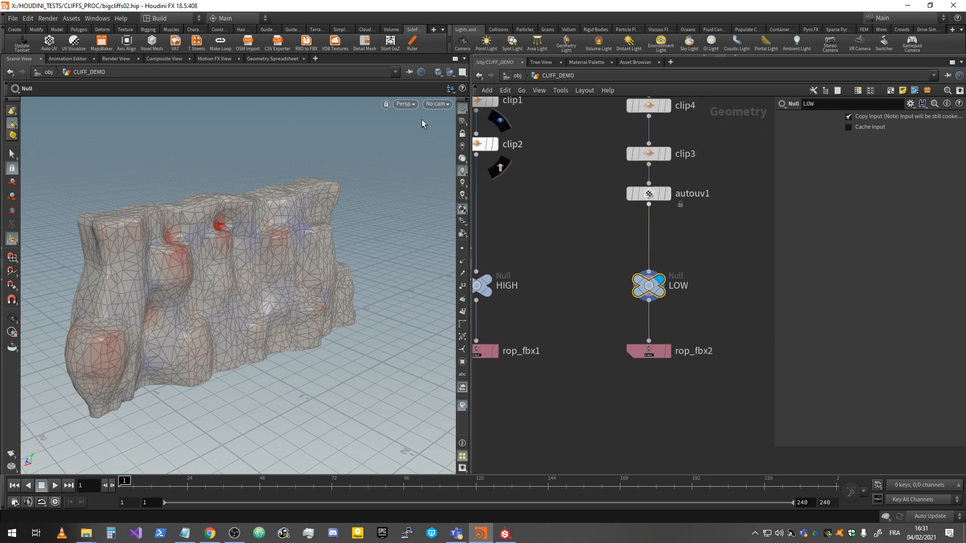
{"action": "left_click", "coordinate": [436, 104]}
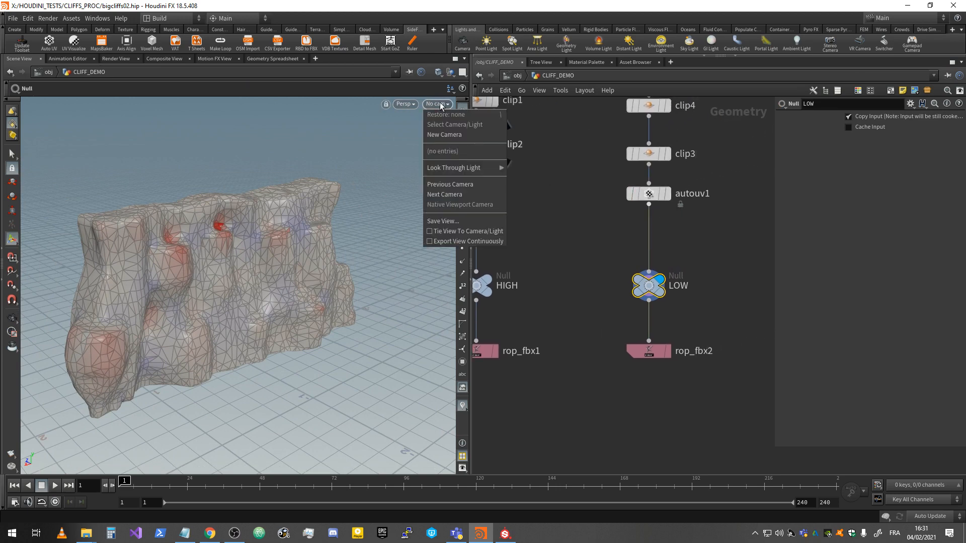
{"action": "left_click", "coordinate": [401, 103]}
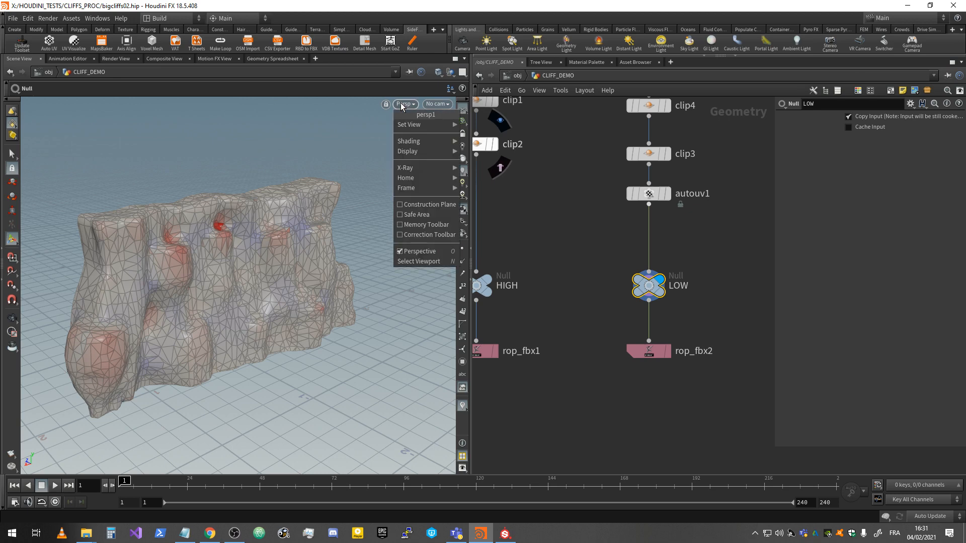
{"action": "mouse_move", "coordinate": [414, 144]}
{"action": "mouse_move", "coordinate": [433, 129]}
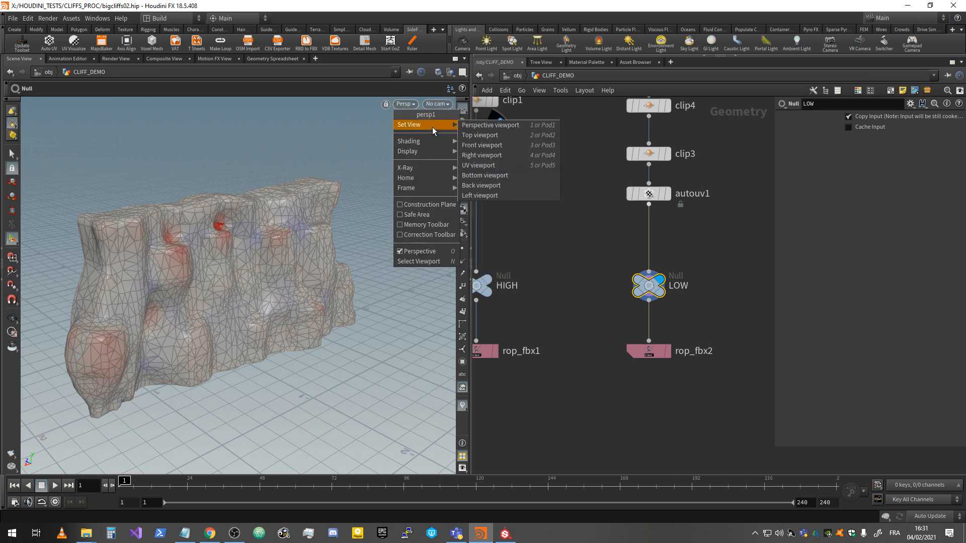
{"action": "left_click", "coordinate": [569, 237]}
Step: Display vdbfracture1 followed by convertvdb1 to inspect the cliff mesh upstream of the mountain4 noise
{"action": "left_click_drag", "start_coordinate": [316, 243], "coordinate": [339, 220], "text": "alt"}
{"action": "scroll", "coordinate": [664, 291], "scroll_direction": "down", "scroll_amount": 5}
{"action": "middle_click_drag", "start_coordinate": [705, 215], "coordinate": [675, 419]}
{"action": "middle_click_drag", "start_coordinate": [615, 244], "coordinate": [639, 97]}
{"action": "scroll", "coordinate": [588, 265], "scroll_direction": "up", "scroll_amount": 4}
{"action": "scroll", "coordinate": [587, 269], "scroll_direction": "up", "scroll_amount": 1}
{"action": "scroll", "coordinate": [599, 310], "scroll_direction": "down", "scroll_amount": 3}
{"action": "scroll", "coordinate": [604, 248], "scroll_direction": "up", "scroll_amount": 1}
{"action": "scroll", "coordinate": [603, 248], "scroll_direction": "up", "scroll_amount": 2}
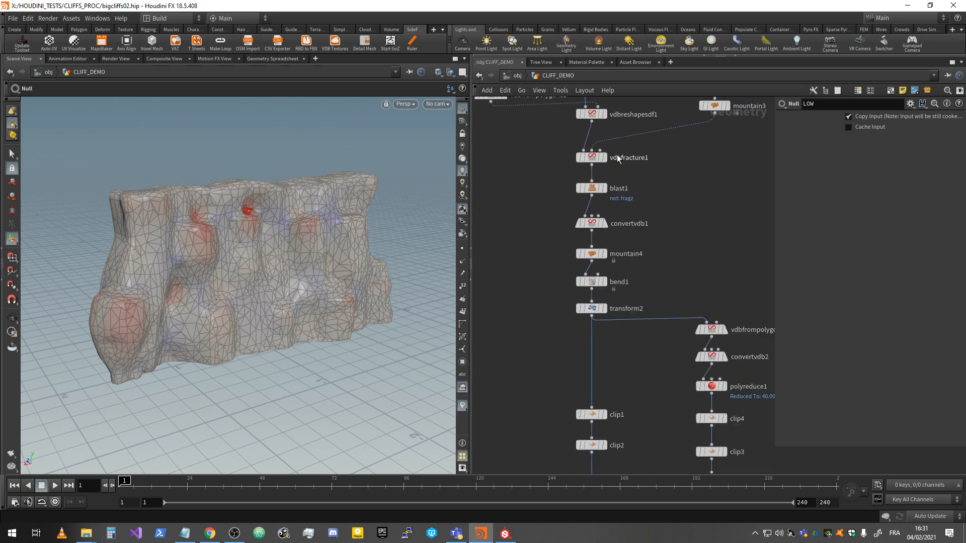
{"action": "left_click", "coordinate": [605, 157]}
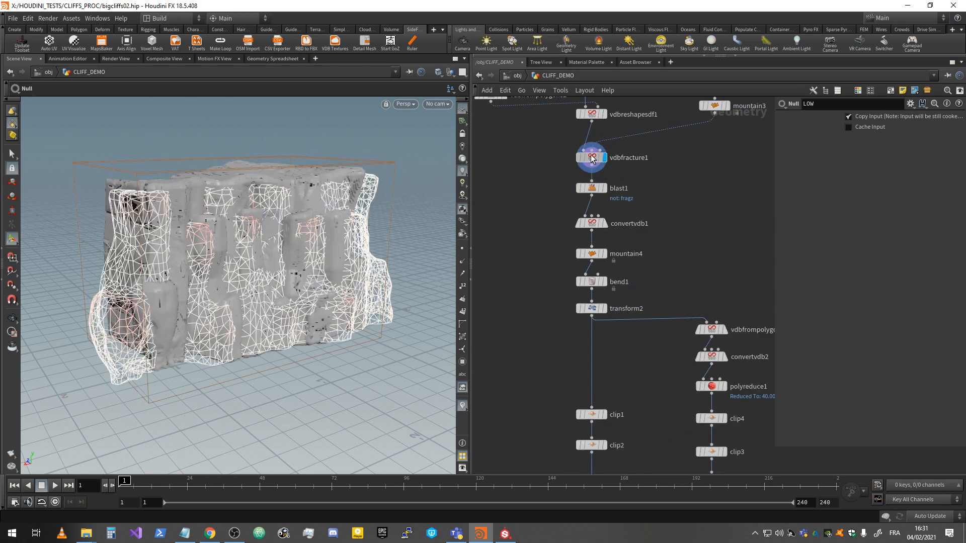
{"action": "left_click", "coordinate": [589, 174]}
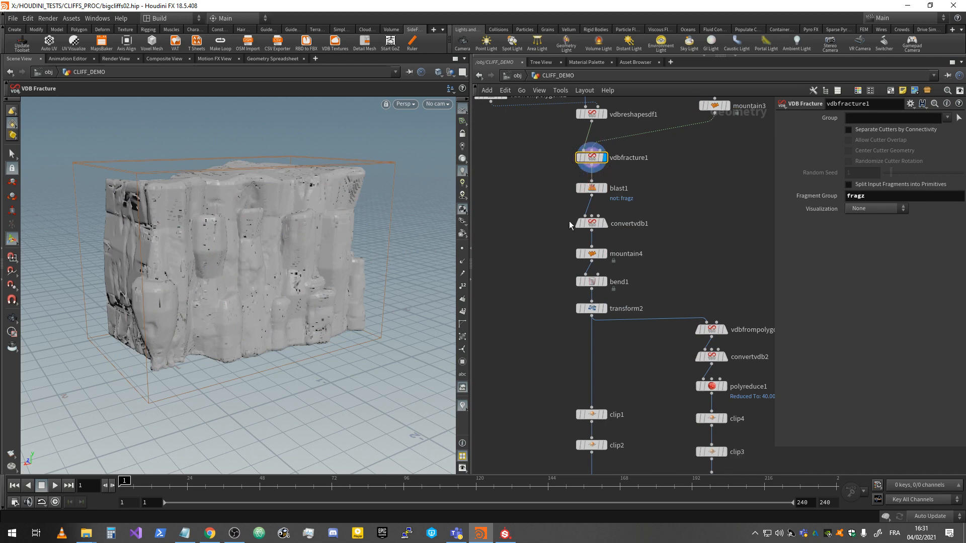
{"action": "left_click", "coordinate": [604, 223]}
{"action": "left_click", "coordinate": [591, 224]}
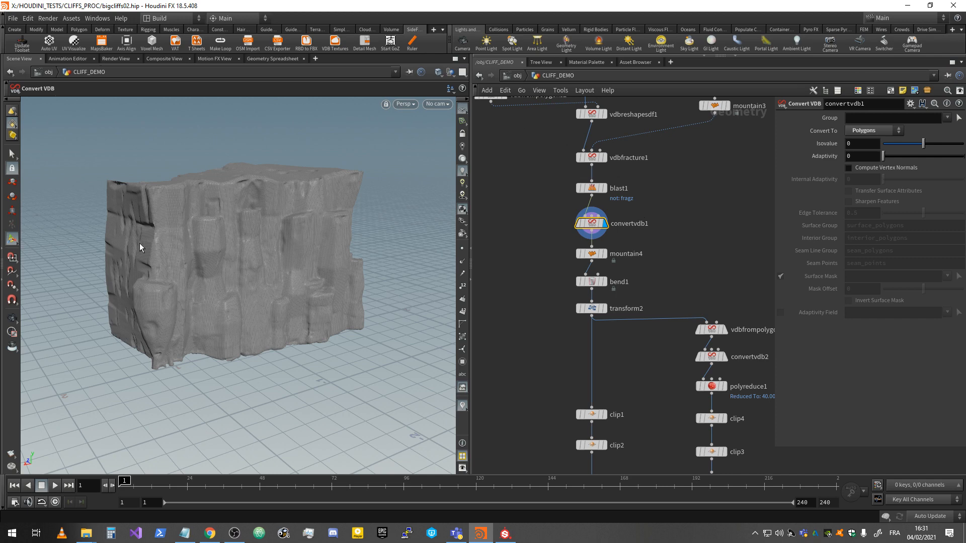
{"action": "left_click_drag", "start_coordinate": [240, 237], "coordinate": [258, 238], "text": "alt"}
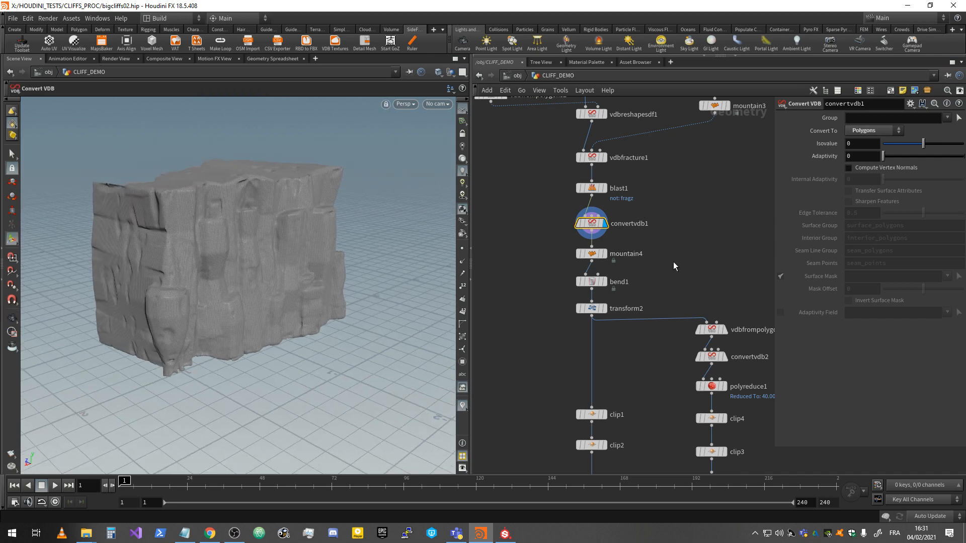
Step: Add a Labs Measure Curvature node beside the main chain, branched from convertvdb1, and display its result
{"action": "middle_click_drag", "start_coordinate": [698, 251], "coordinate": [780, 249]}
{"action": "scroll", "coordinate": [591, 252], "scroll_direction": "up", "scroll_amount": 2}
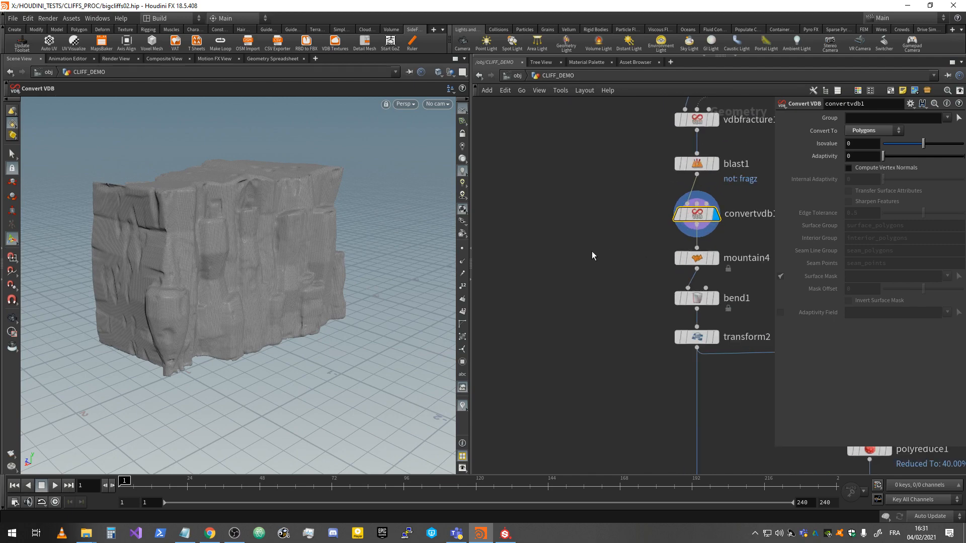
{"action": "scroll", "coordinate": [603, 248], "scroll_direction": "down", "scroll_amount": 1}
{"action": "scroll", "coordinate": [592, 267], "scroll_direction": "up", "scroll_amount": 1}
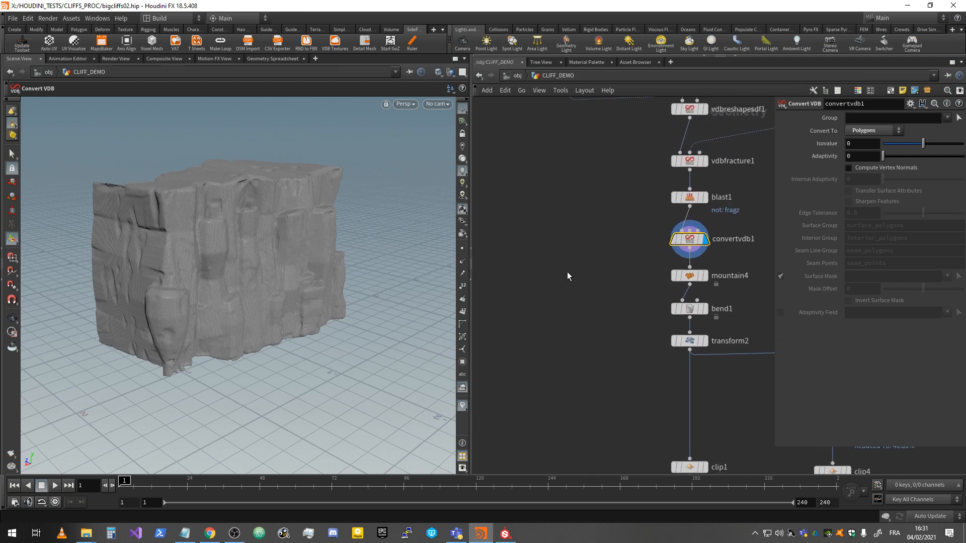
{"action": "key", "text": "Tab"}
{"action": "type", "text": "curva"}
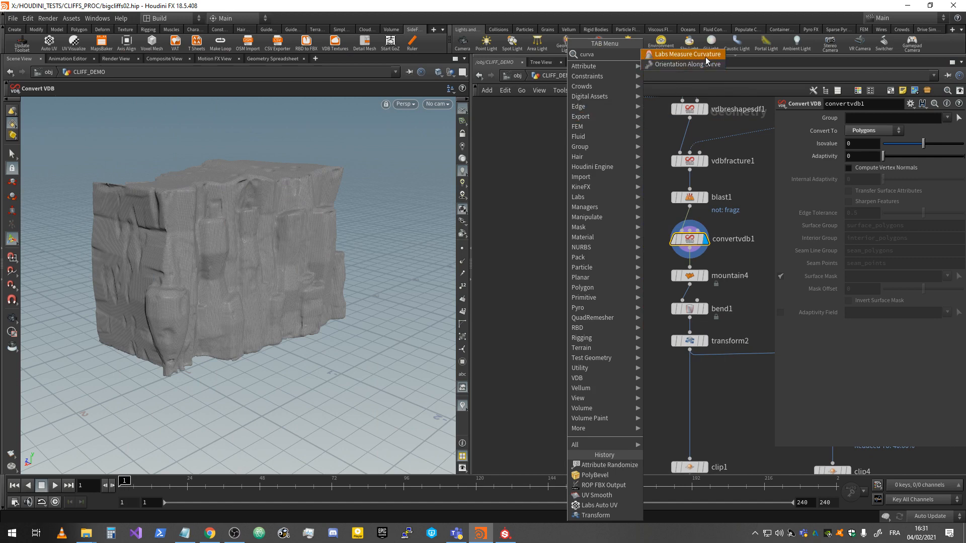
{"action": "left_click", "coordinate": [706, 57]}
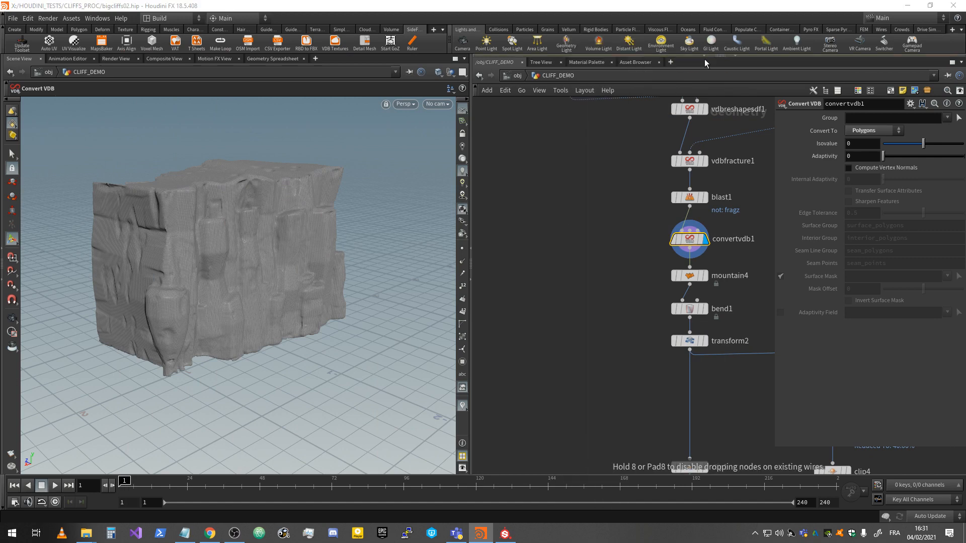
{"action": "left_click", "coordinate": [609, 282]}
{"action": "left_click_drag", "start_coordinate": [693, 250], "coordinate": [557, 281]}
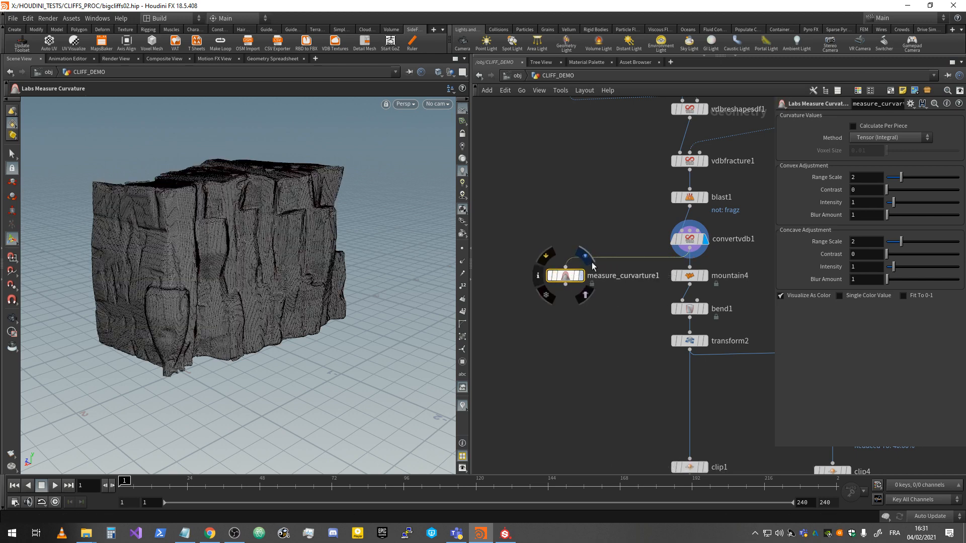
{"action": "left_click", "coordinate": [577, 276]}
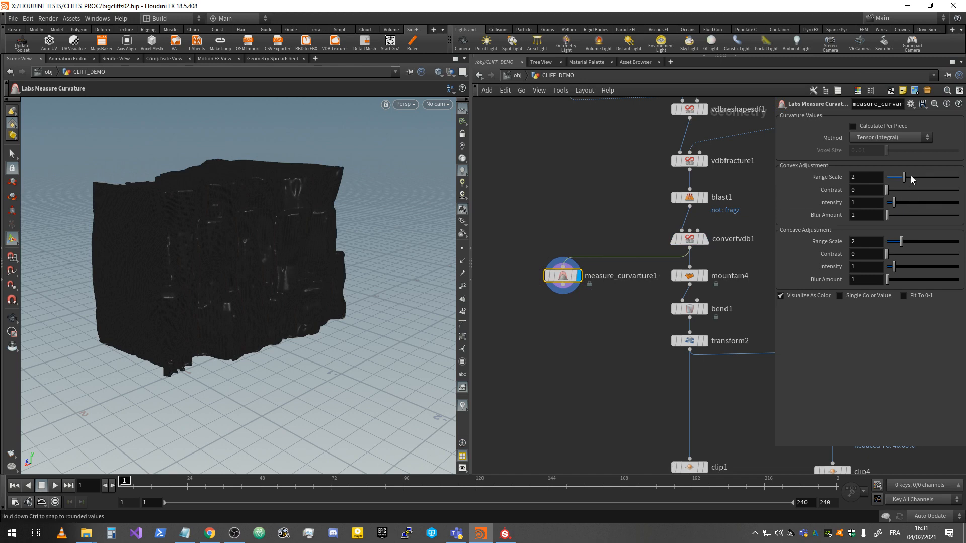
Step: Set the curvature node's convex Range Scale to 7.2 and concave Range Scale to 8.04, and inspect the coloured edges
{"action": "left_click_drag", "start_coordinate": [912, 180], "coordinate": [934, 180]}
{"action": "left_click_drag", "start_coordinate": [918, 242], "coordinate": [946, 246]}
{"action": "left_click_drag", "start_coordinate": [262, 217], "coordinate": [205, 205], "text": "alt"}
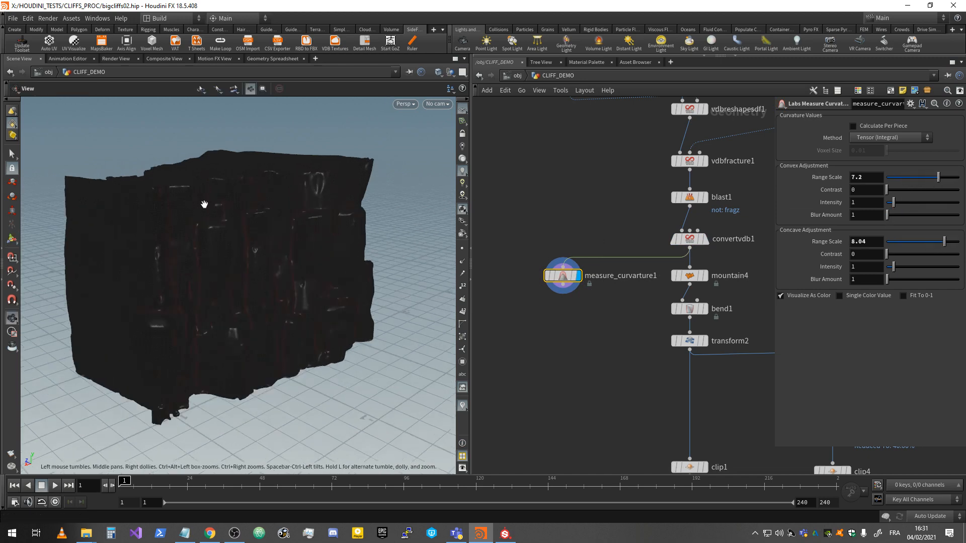
{"action": "right_click_drag", "start_coordinate": [205, 204], "coordinate": [255, 216], "text": "alt"}
{"action": "left_click_drag", "start_coordinate": [254, 216], "coordinate": [251, 188], "text": "alt"}
{"action": "right_click_drag", "start_coordinate": [251, 188], "coordinate": [240, 210]}
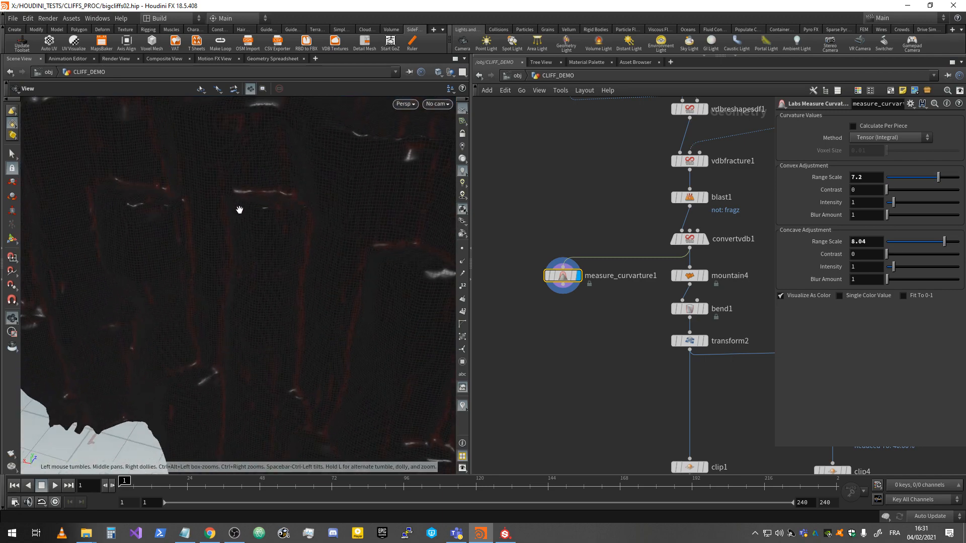
{"action": "left_click_drag", "start_coordinate": [240, 209], "coordinate": [320, 252]}
{"action": "right_click_drag", "start_coordinate": [321, 253], "coordinate": [304, 256]}
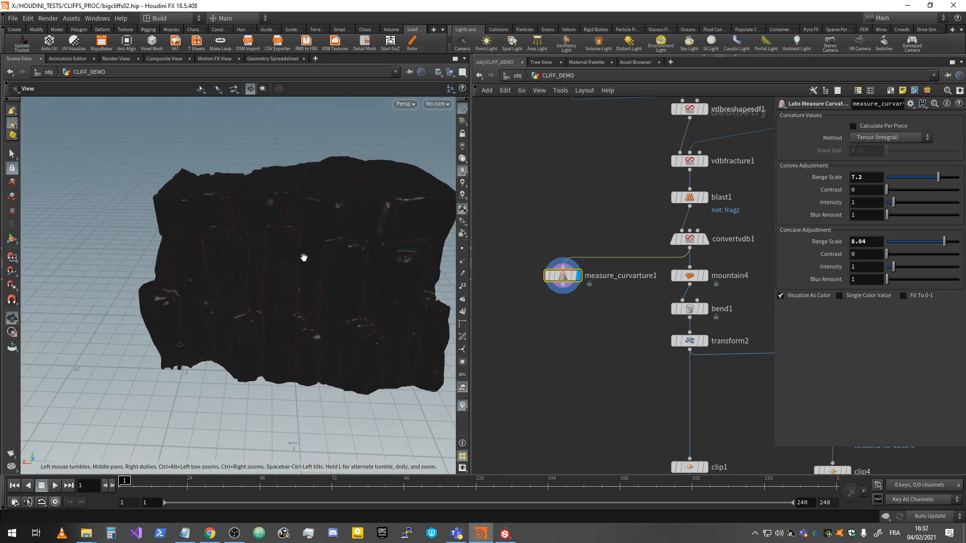
{"action": "left_click_drag", "start_coordinate": [303, 257], "coordinate": [285, 225]}
{"action": "right_click_drag", "start_coordinate": [285, 225], "coordinate": [250, 190]}
{"action": "left_click_drag", "start_coordinate": [250, 189], "coordinate": [282, 189]}
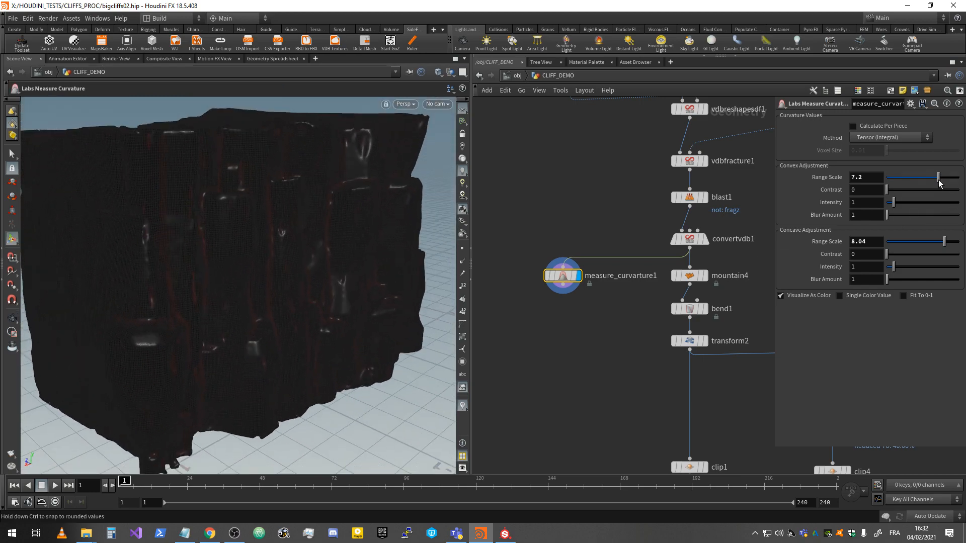
Step: Set the convex Range Scale to 9.16 and the concave Range Scale to 9.09, and enable Fit To 0-1
{"action": "left_click_drag", "start_coordinate": [939, 177], "coordinate": [951, 187]}
{"action": "left_click_drag", "start_coordinate": [945, 242], "coordinate": [952, 244]}
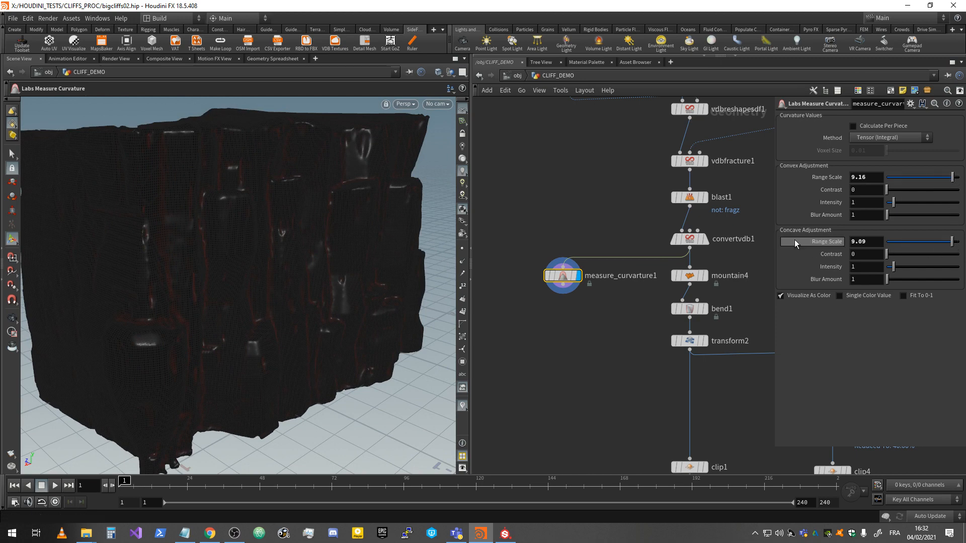
{"action": "left_click", "coordinate": [858, 297]}
{"action": "left_click_drag", "start_coordinate": [322, 231], "coordinate": [341, 217]}
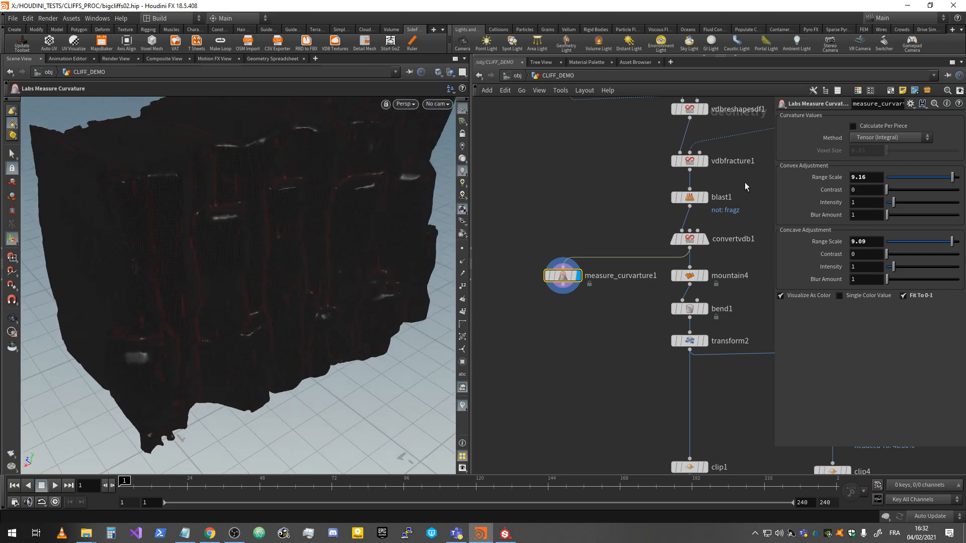
Step: Compare Volume Analysis and Polynomial Fitting as the curvature method, and use Volume Analysis
{"action": "left_click", "coordinate": [906, 137]}
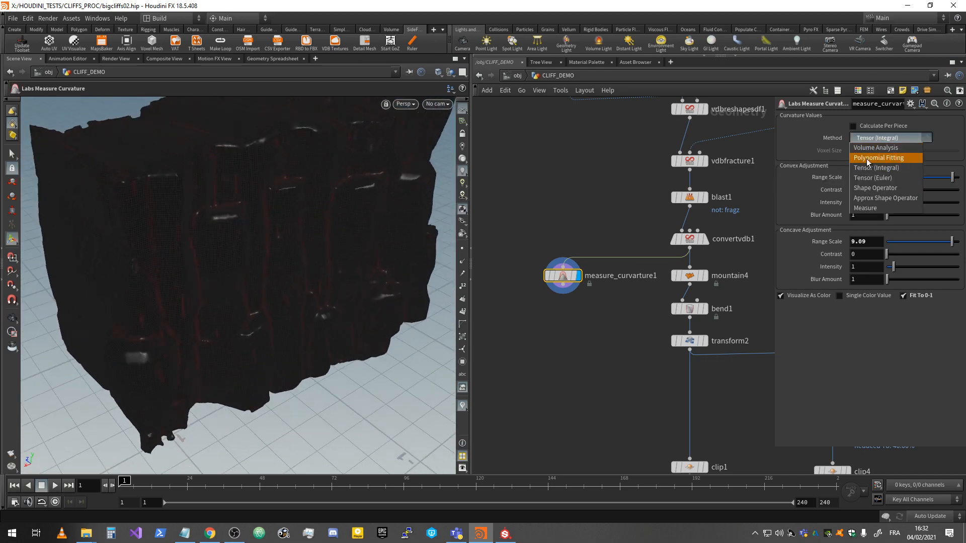
{"action": "left_click", "coordinate": [895, 149]}
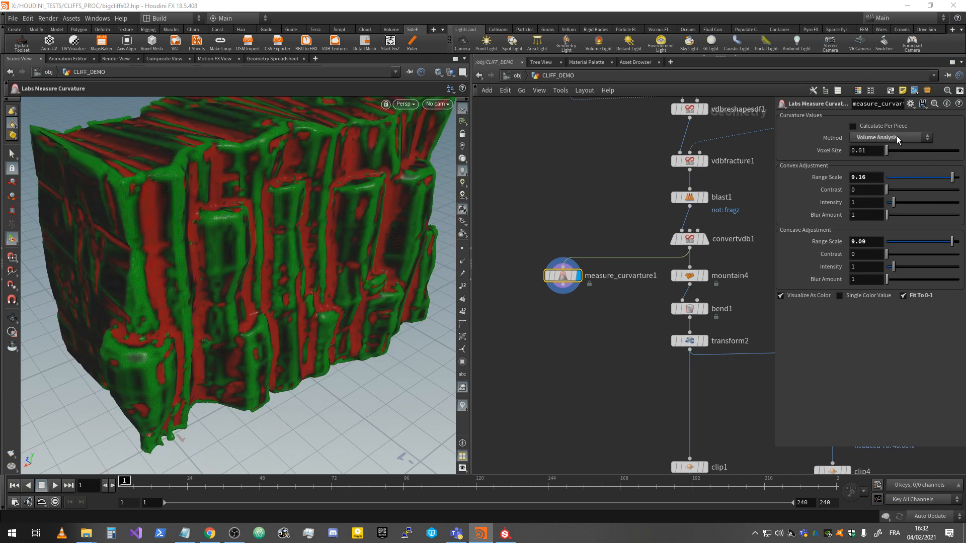
{"action": "left_click", "coordinate": [898, 135]}
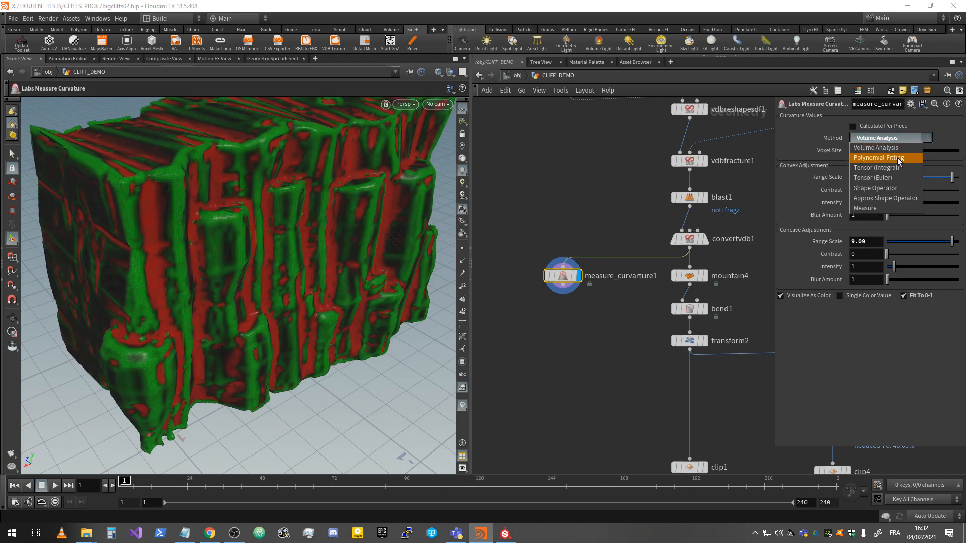
{"action": "left_click", "coordinate": [898, 157]}
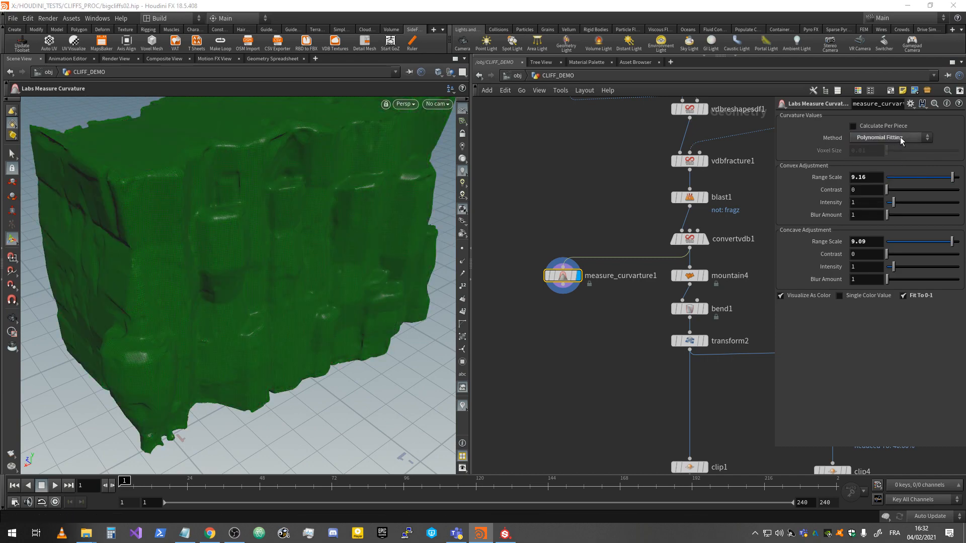
{"action": "left_click", "coordinate": [901, 136]}
{"action": "left_click", "coordinate": [898, 148]}
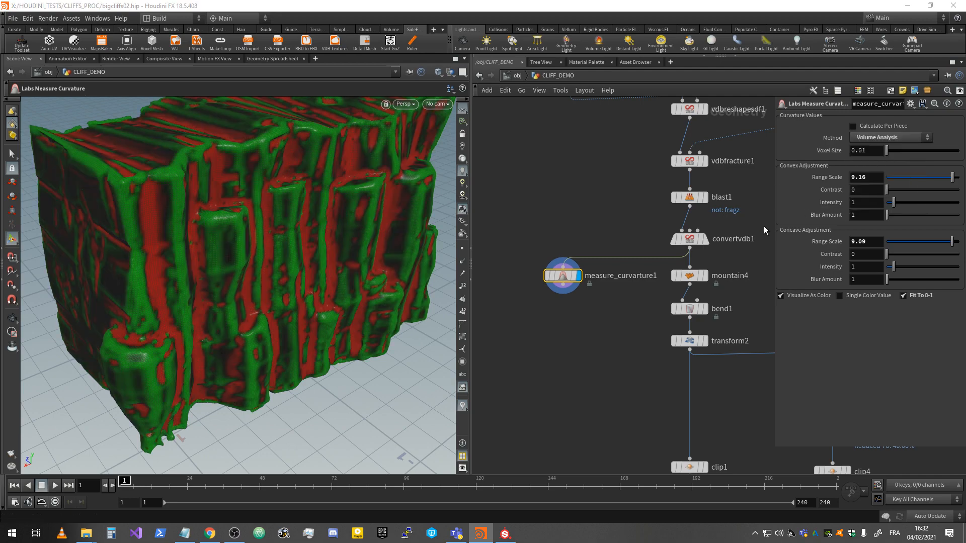
Step: Set the curvature node's convex Range Scale to 0.91 and concave Range Scale to 1.33, and inspect the coloured cliff
{"action": "left_click_drag", "start_coordinate": [952, 179], "coordinate": [894, 182]}
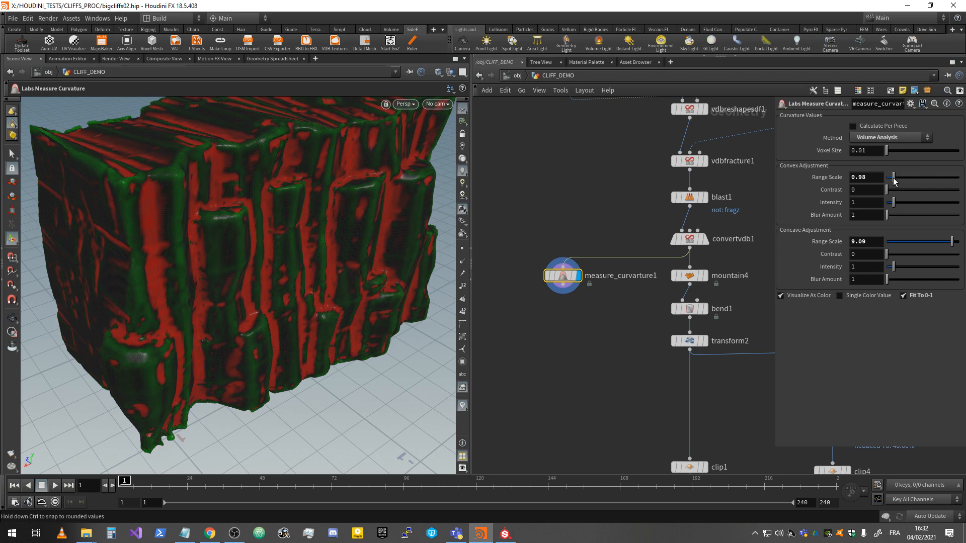
{"action": "left_click_drag", "start_coordinate": [923, 243], "coordinate": [897, 239]}
{"action": "left_click_drag", "start_coordinate": [265, 252], "coordinate": [220, 216], "text": "alt"}
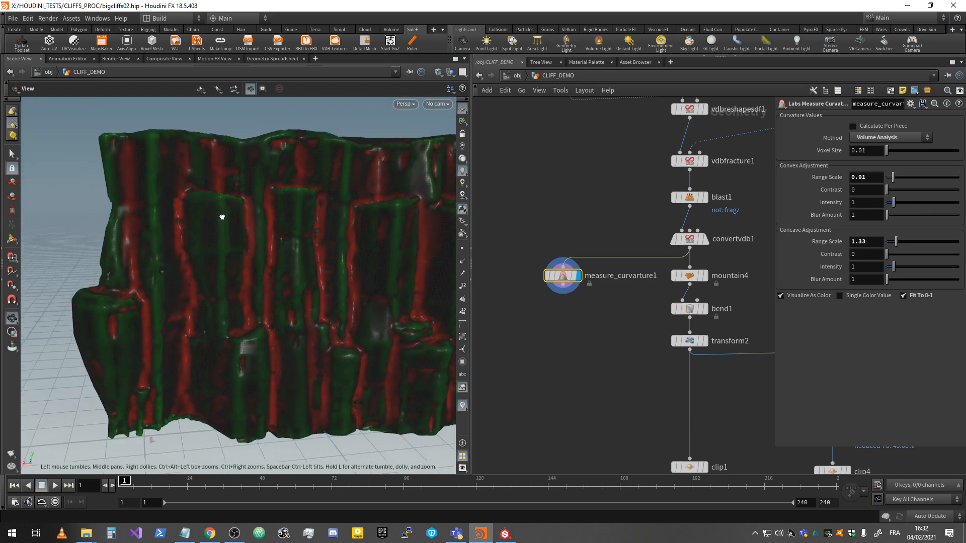
{"action": "middle_click_drag", "start_coordinate": [220, 216], "coordinate": [289, 249], "text": "alt"}
{"action": "mouse_move", "coordinate": [289, 249]}
{"action": "left_mouse_down"}
{"action": "mouse_move", "coordinate": [323, 241]}
{"action": "mouse_move", "coordinate": [276, 255]}
{"action": "mouse_move", "coordinate": [319, 265]}
{"action": "mouse_move", "coordinate": [249, 304]}
{"action": "mouse_move", "coordinate": [281, 254]}
{"action": "mouse_move", "coordinate": [302, 254]}
{"action": "left_mouse_up"}
Step: Look through the node network down to the HIGH and LOW outputs and back to the hard-edges branch ending in mountain3
{"action": "scroll", "coordinate": [579, 260], "scroll_direction": "down", "scroll_amount": 5}
{"action": "middle_click_drag", "start_coordinate": [701, 248], "coordinate": [648, 332]}
{"action": "scroll", "coordinate": [652, 216], "scroll_direction": "up", "scroll_amount": 4}
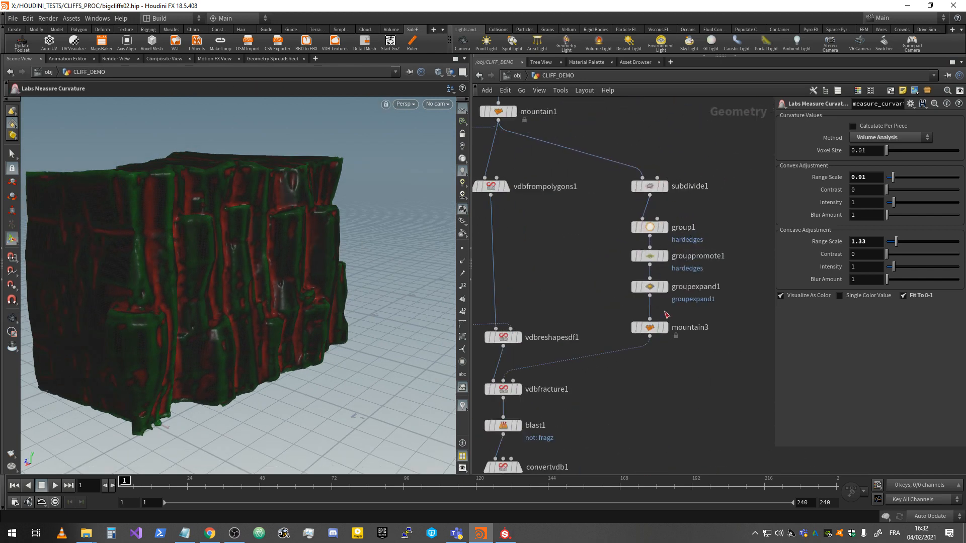
{"action": "scroll", "coordinate": [677, 372], "scroll_direction": "down", "scroll_amount": 3}
{"action": "middle_click_drag", "start_coordinate": [676, 372], "coordinate": [663, 153]}
{"action": "scroll", "coordinate": [664, 312], "scroll_direction": "up", "scroll_amount": 3}
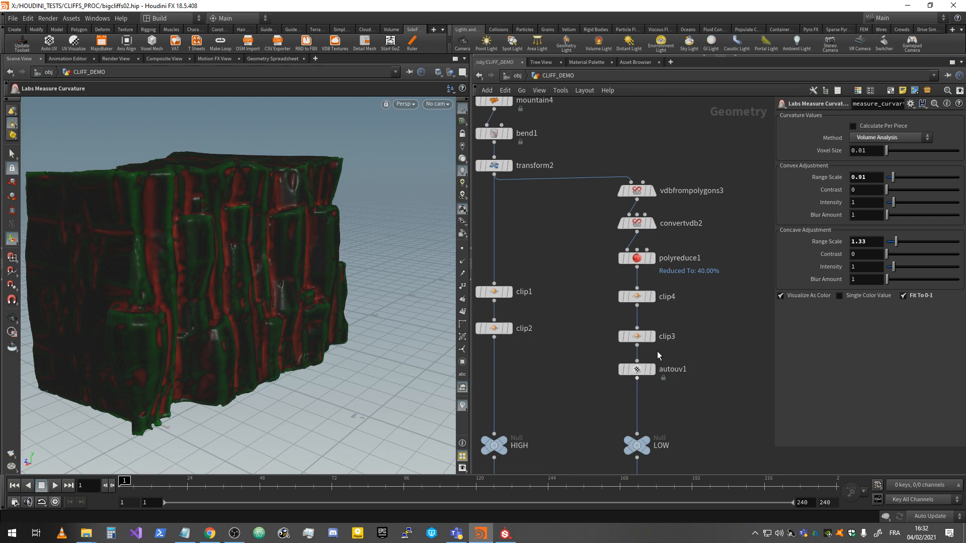
{"action": "scroll", "coordinate": [703, 384], "scroll_direction": "up", "scroll_amount": 1}
{"action": "middle_click_drag", "start_coordinate": [720, 372], "coordinate": [723, 437]}
{"action": "scroll", "coordinate": [715, 208], "scroll_direction": "down", "scroll_amount": 3}
{"action": "middle_click_drag", "start_coordinate": [662, 234], "coordinate": [676, 294]}
{"action": "middle_click_drag", "start_coordinate": [732, 230], "coordinate": [704, 319]}
{"action": "scroll", "coordinate": [683, 287], "scroll_direction": "up", "scroll_amount": 4}
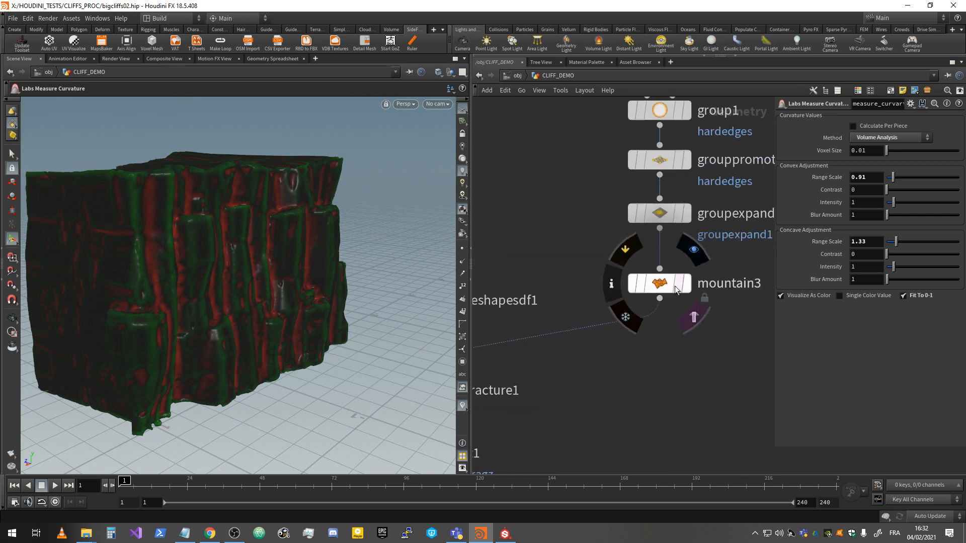
Step: Display the group promote, group expand and mountain3 nodes in turn to examine the hard-edge points and their noise
{"action": "left_click", "coordinate": [686, 160]}
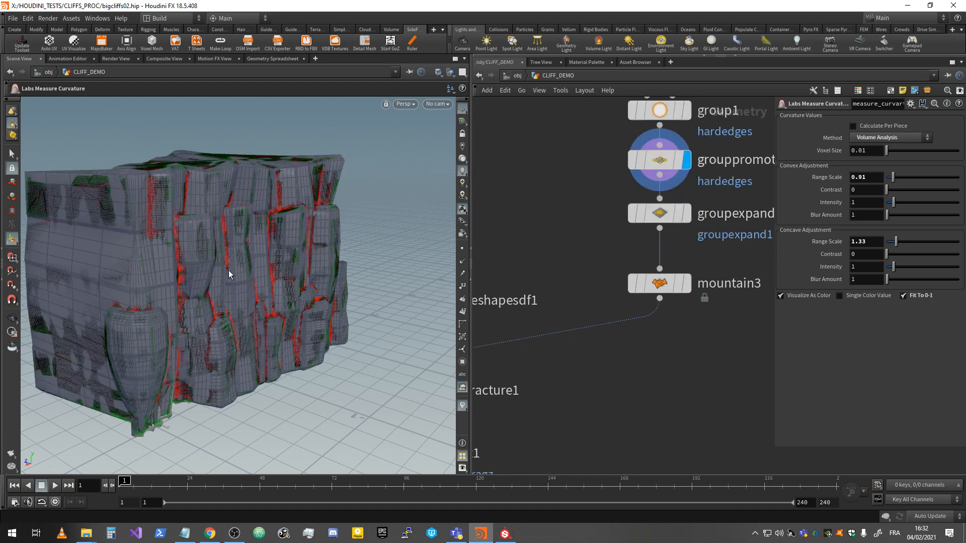
{"action": "left_click", "coordinate": [669, 165]}
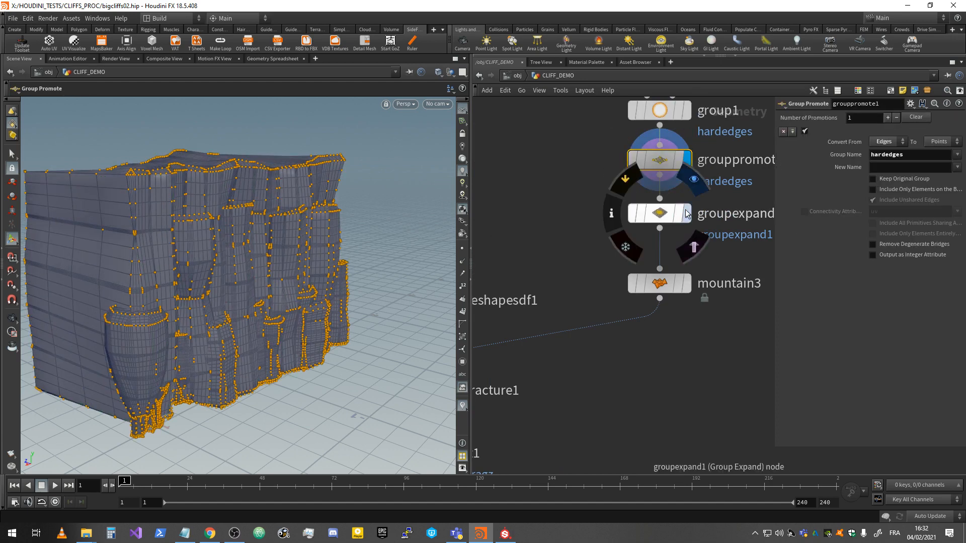
{"action": "left_click", "coordinate": [669, 218]}
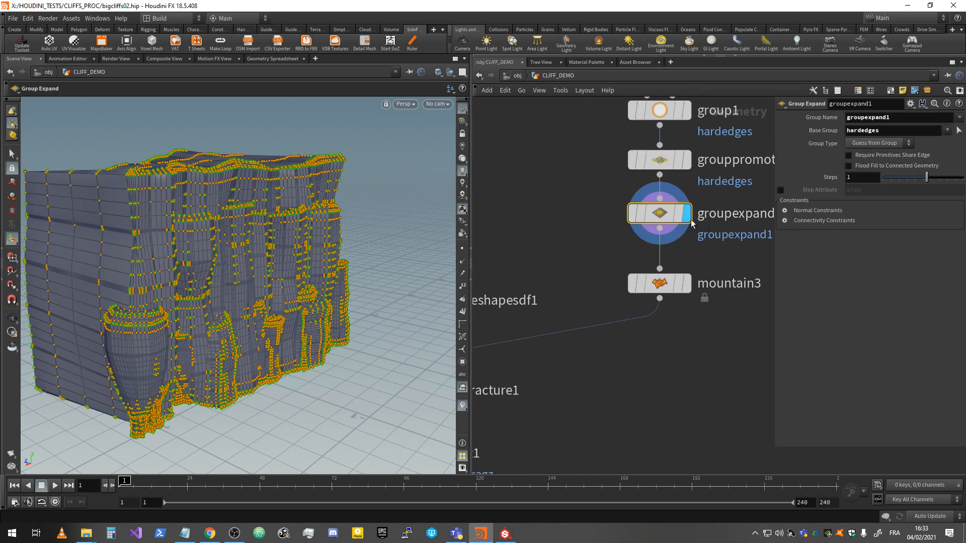
{"action": "left_click", "coordinate": [688, 285]}
{"action": "left_click", "coordinate": [689, 285]}
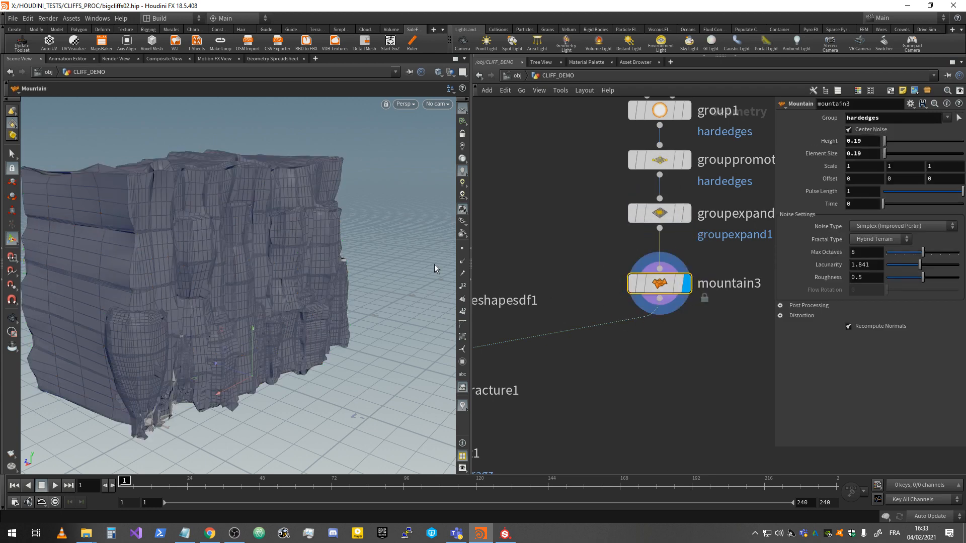
Step: Return to the Labs Measure Curvature node, display its result and show its parameters
{"action": "scroll", "coordinate": [528, 282], "scroll_direction": "down", "scroll_amount": 5}
{"action": "middle_click_drag", "start_coordinate": [573, 324], "coordinate": [782, 290]}
{"action": "scroll", "coordinate": [748, 289], "scroll_direction": "down", "scroll_amount": 1}
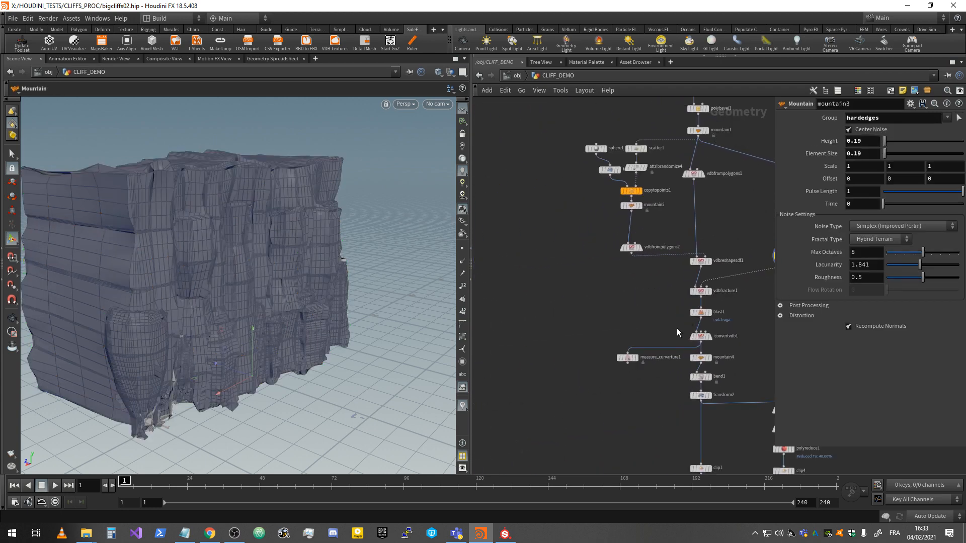
{"action": "middle_click_drag", "start_coordinate": [635, 309], "coordinate": [628, 279]}
{"action": "scroll", "coordinate": [633, 379], "scroll_direction": "up", "scroll_amount": 5}
{"action": "left_click", "coordinate": [626, 248]}
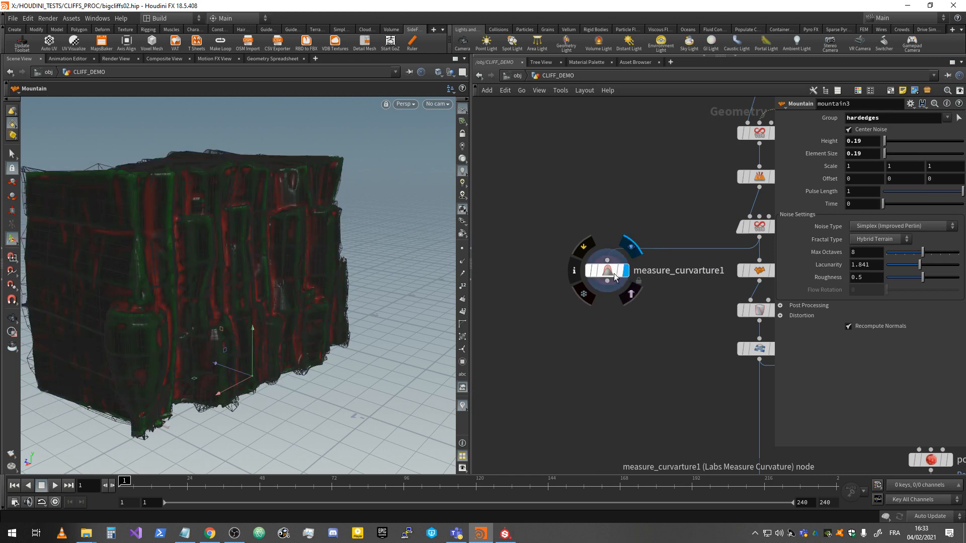
{"action": "left_click", "coordinate": [606, 273]}
Step: Examine the curvature node's convexity and concavity attributes in the geometry spreadsheet, sorting the points by each, and return to the scene
{"action": "left_click", "coordinate": [271, 58]}
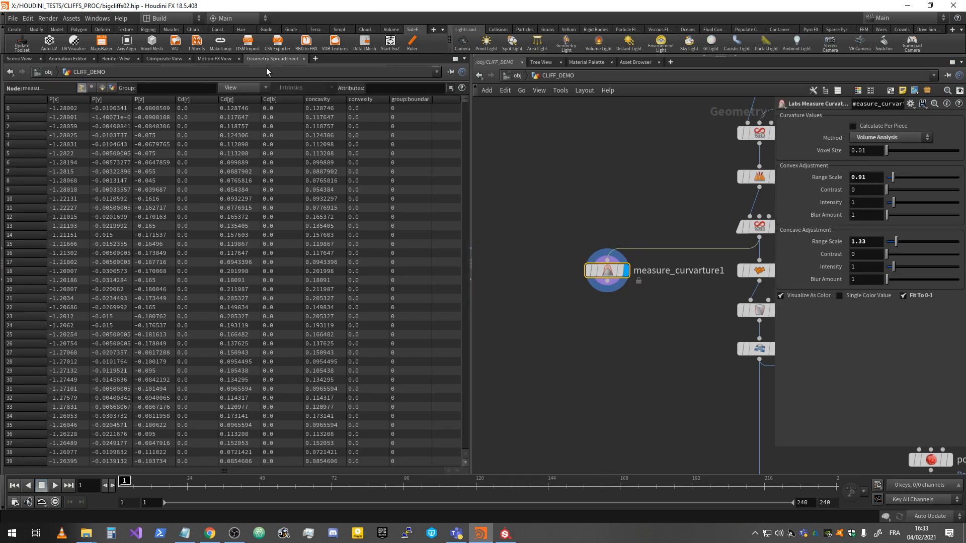
{"action": "left_click", "coordinate": [365, 99]}
{"action": "left_click", "coordinate": [370, 100]}
{"action": "left_click", "coordinate": [330, 99]}
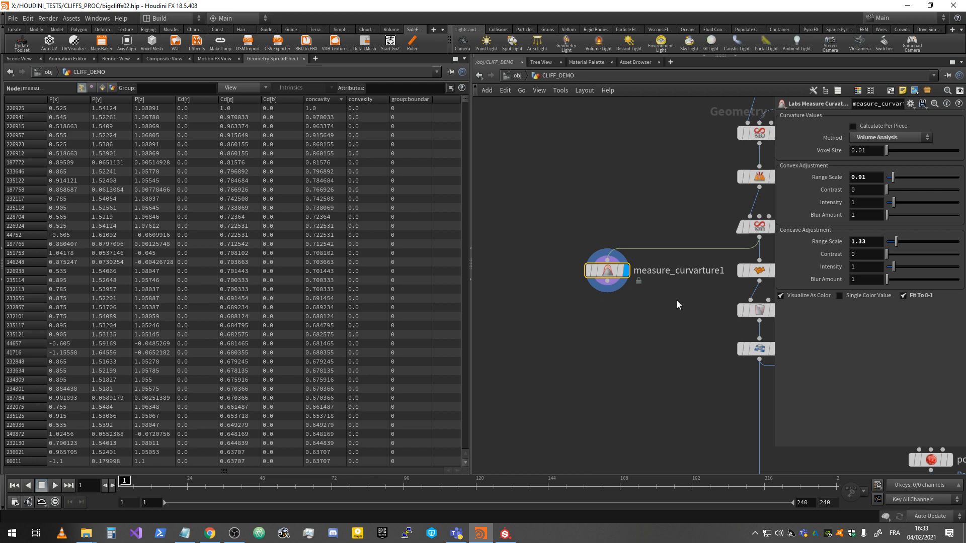
{"action": "left_click", "coordinate": [29, 59]}
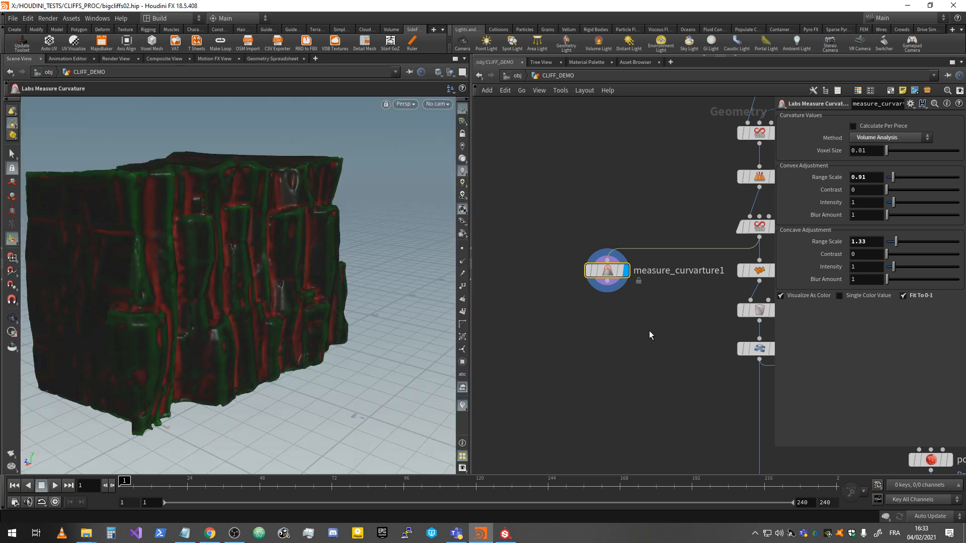
Step: Add a Group node below the curvature node and display its result
{"action": "key", "text": "Tab"}
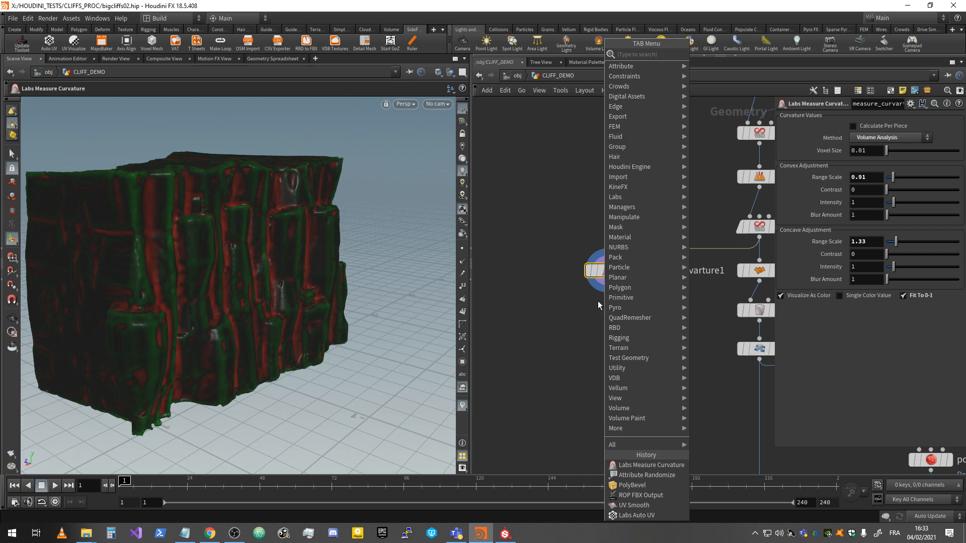
{"action": "type", "text": "group"}
{"action": "key", "text": "Return"}
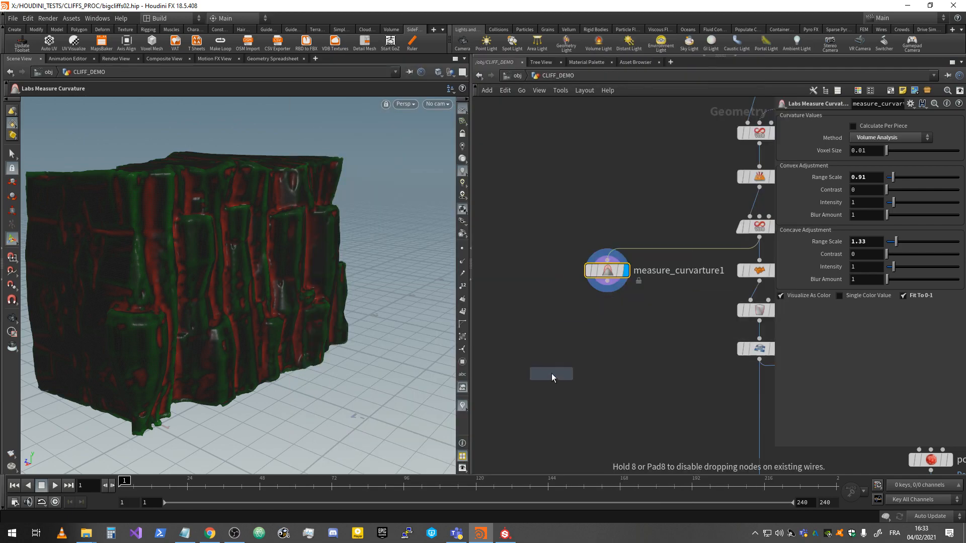
{"action": "left_click", "coordinate": [615, 312]}
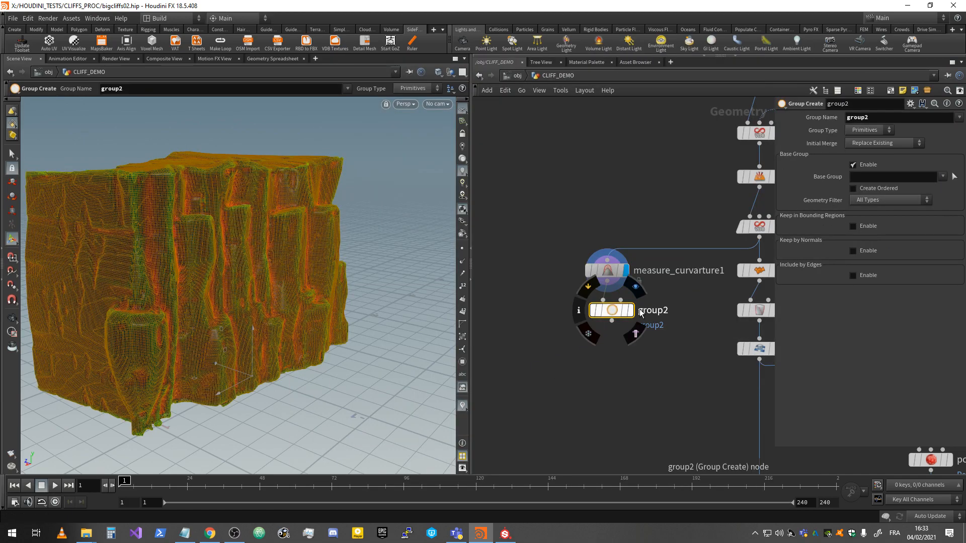
{"action": "left_click", "coordinate": [636, 310]}
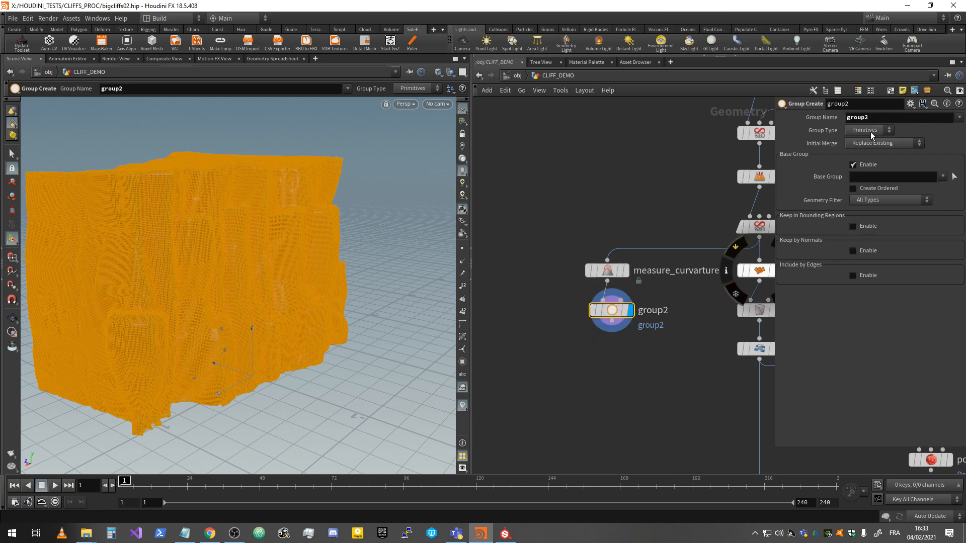
{"action": "left_click", "coordinate": [868, 178]}
{"action": "type", "text": "@concavity>.5"}
{"action": "key", "text": "Return"}
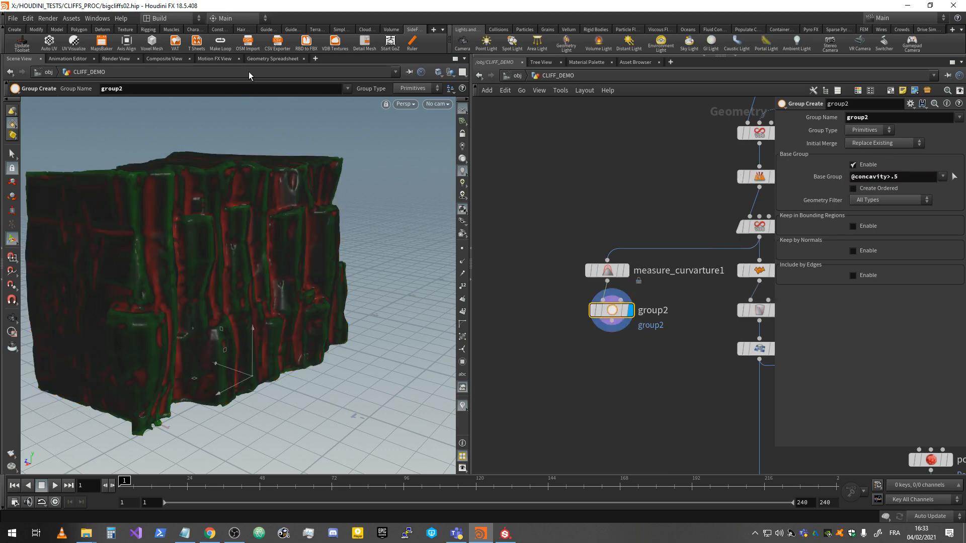
{"action": "left_click", "coordinate": [258, 58]}
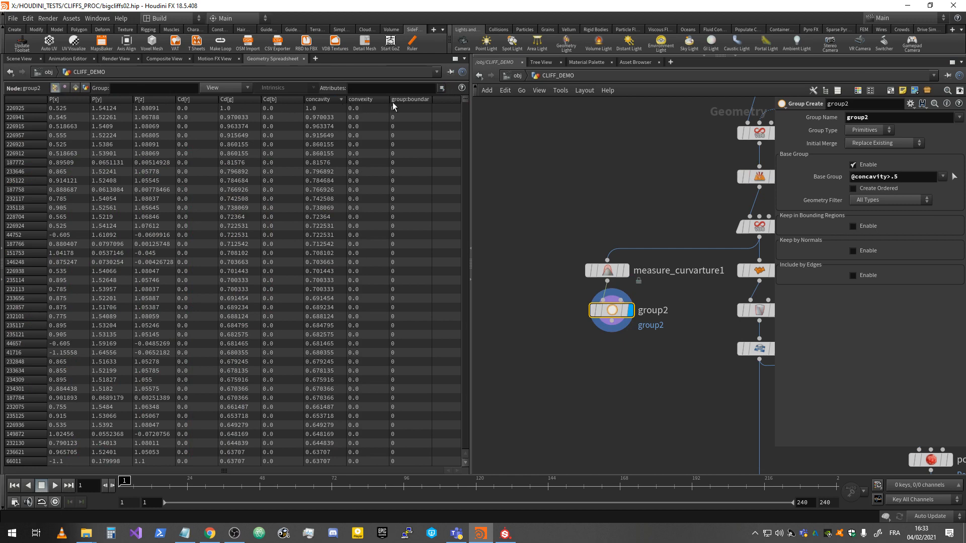
{"action": "left_click", "coordinate": [18, 58]}
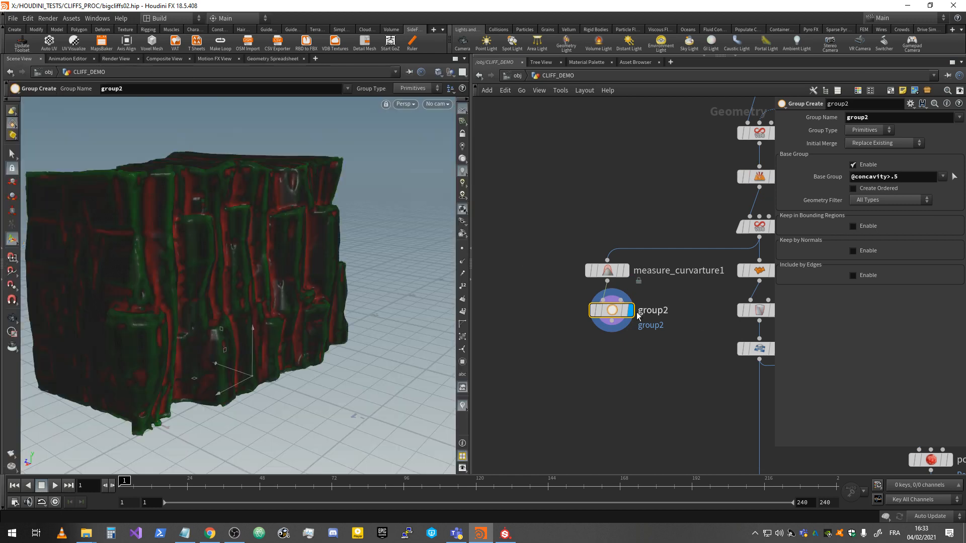
{"action": "left_click", "coordinate": [870, 130]}
{"action": "left_click", "coordinate": [866, 147]}
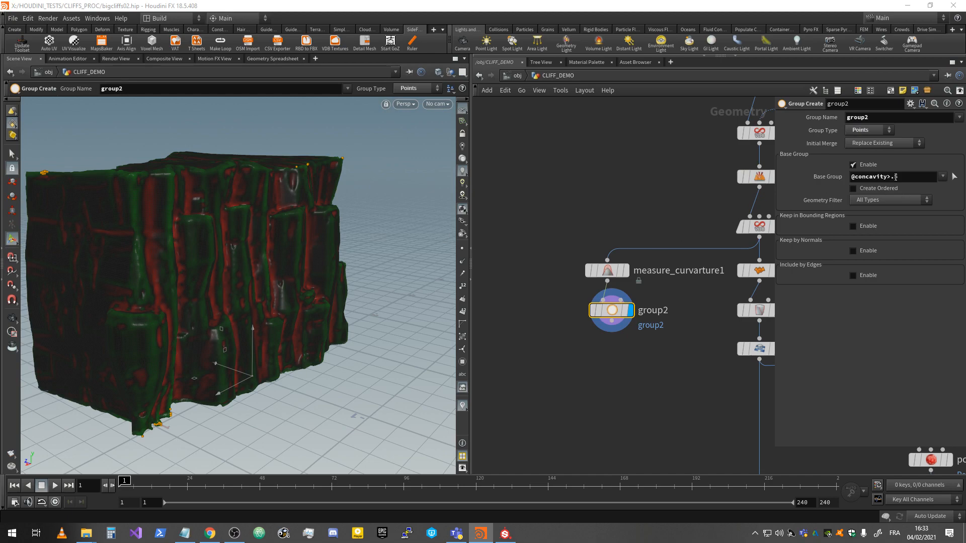
{"action": "type", "text": "51"}
{"action": "key", "text": "Return"}
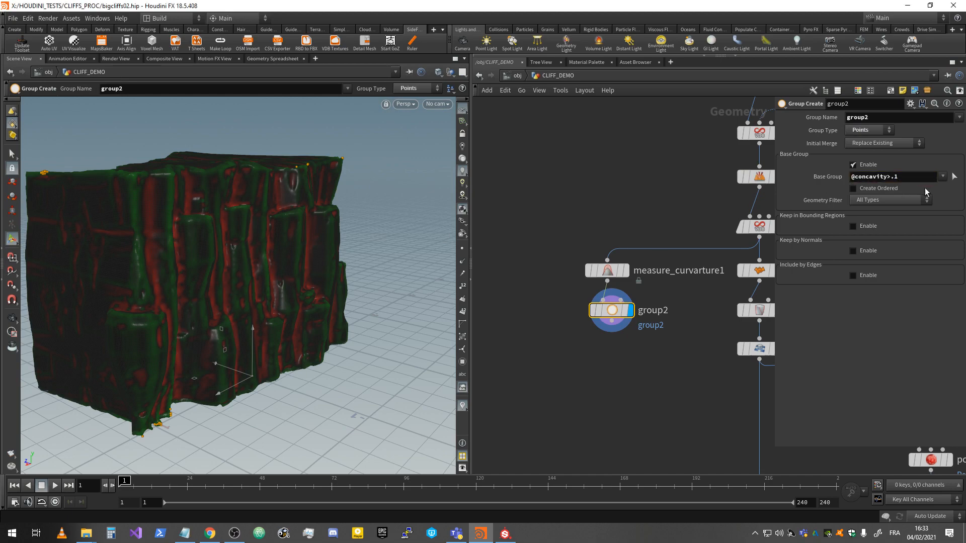
{"action": "key", "text": "Escape"}
{"action": "left_click_drag", "start_coordinate": [308, 200], "coordinate": [353, 207]}
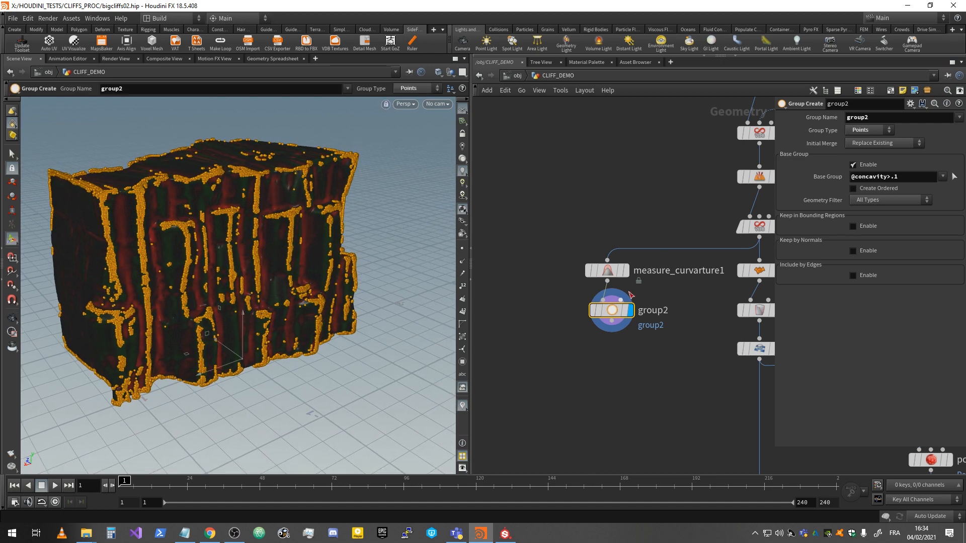
Step: Delete the Labs Measure Curvature node and the Group node below it
{"action": "left_click", "coordinate": [608, 270]}
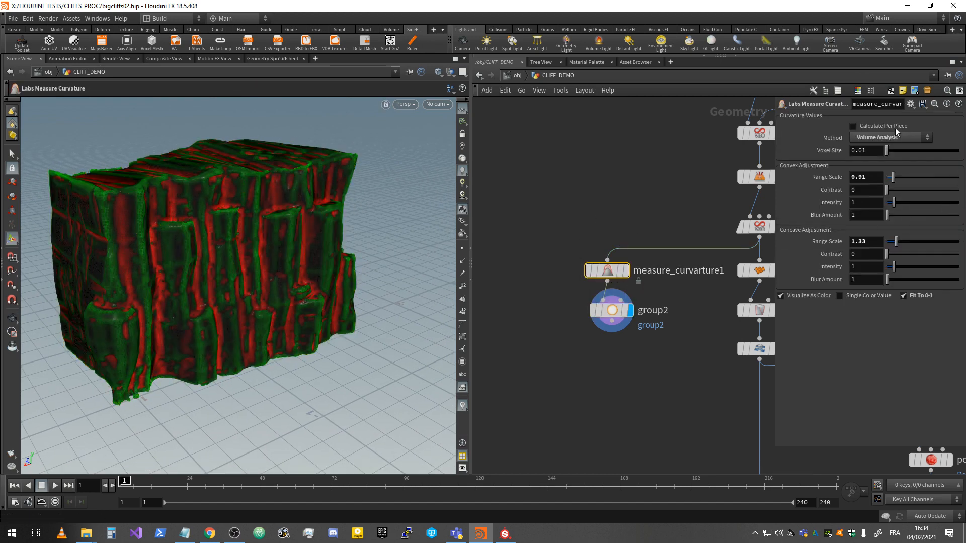
{"action": "left_click_drag", "start_coordinate": [535, 218], "coordinate": [641, 341]}
{"action": "key", "text": "Delete"}
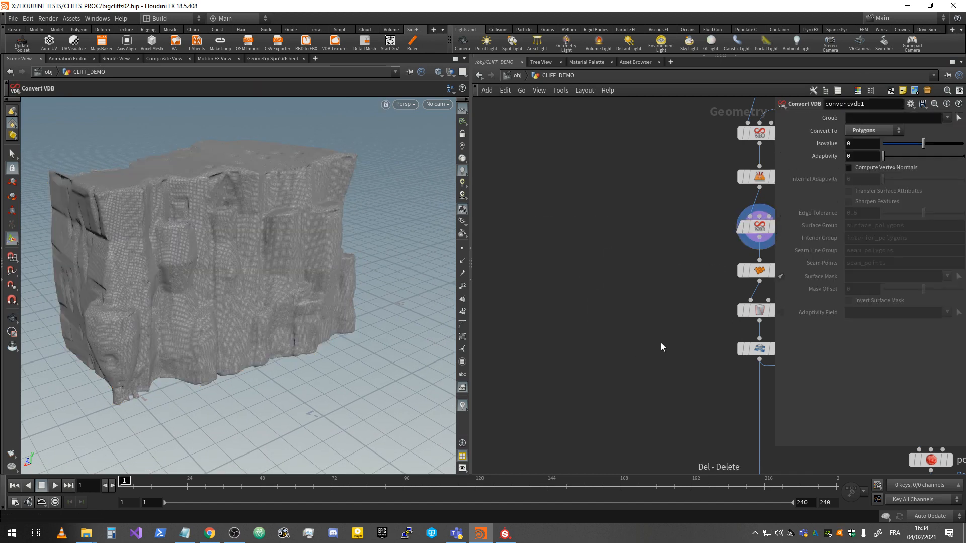
{"action": "middle_click_drag", "start_coordinate": [689, 359], "coordinate": [542, 273]}
{"action": "scroll", "coordinate": [541, 273], "scroll_direction": "down", "scroll_amount": 2}
{"action": "scroll", "coordinate": [542, 276], "scroll_direction": "down", "scroll_amount": 4}
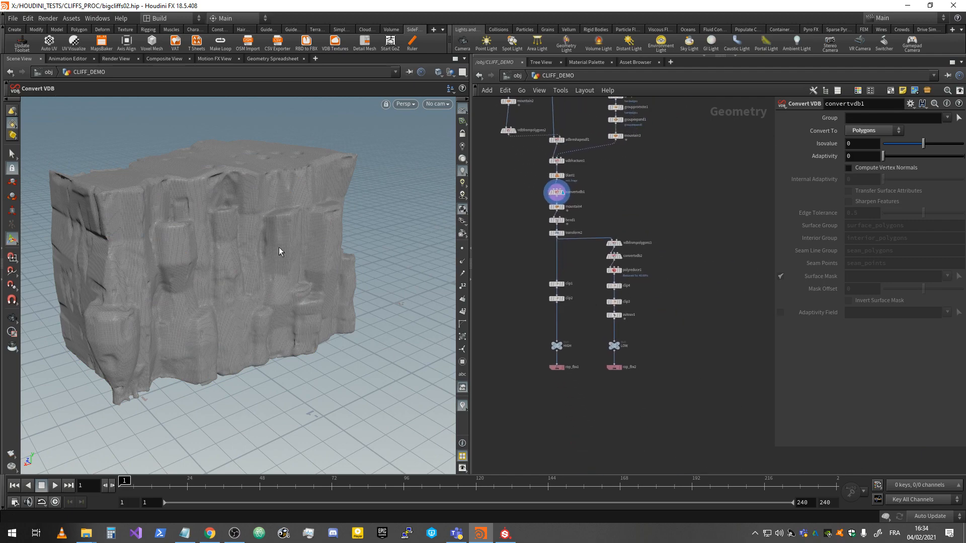
{"action": "mouse_move", "coordinate": [278, 247]}
{"action": "left_mouse_down", "text": "alt"}
{"action": "mouse_move", "coordinate": [218, 237]}
{"action": "mouse_move", "coordinate": [296, 246]}
{"action": "left_mouse_up", "text": "alt"}
Step: Switch to Substance Painter and look over the textured cliff and its texture set, fill property and shelf settings
{"action": "left_click", "coordinate": [505, 534]}
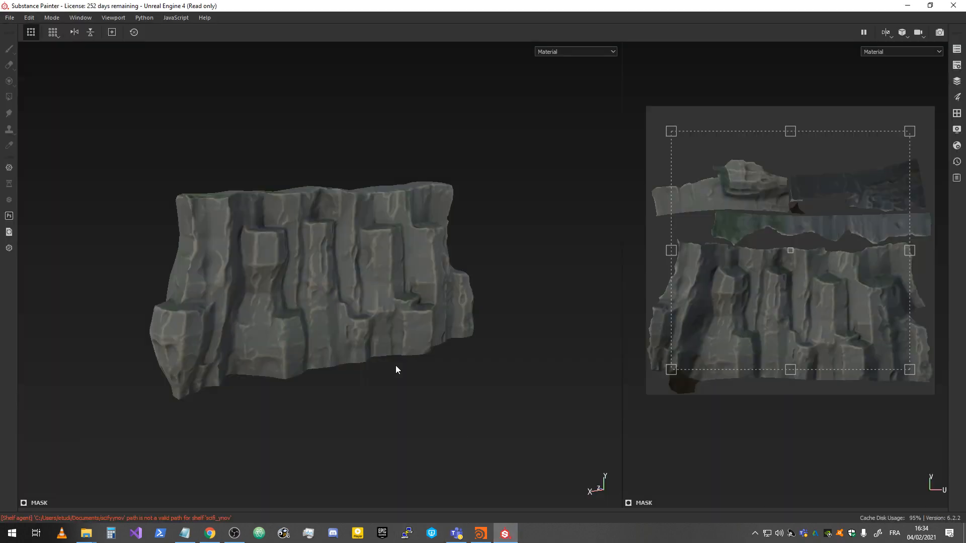
{"action": "mouse_move", "coordinate": [302, 309]}
{"action": "left_mouse_down", "text": "alt"}
{"action": "mouse_move", "coordinate": [401, 309]}
{"action": "mouse_move", "coordinate": [301, 308]}
{"action": "mouse_move", "coordinate": [311, 306]}
{"action": "left_mouse_up", "text": "alt"}
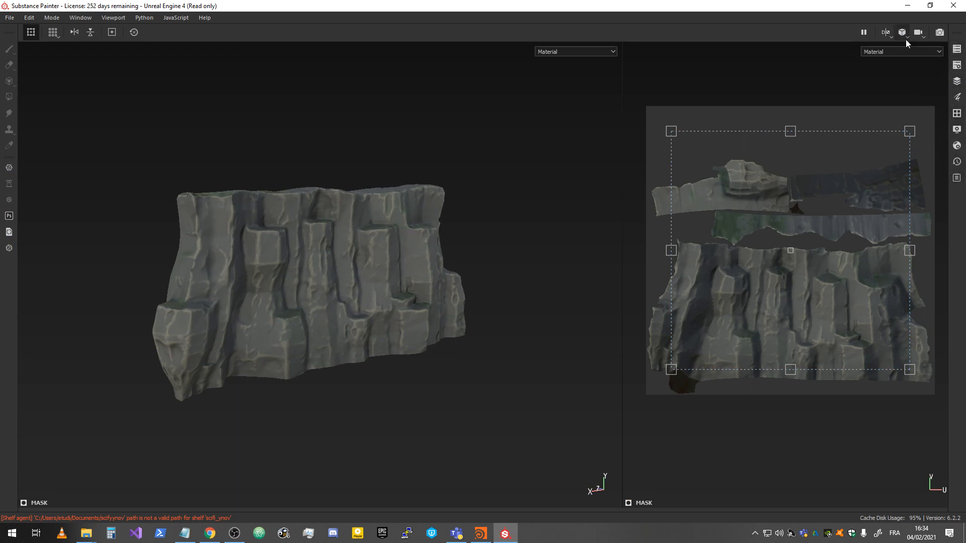
{"action": "left_click", "coordinate": [957, 50]}
{"action": "left_click", "coordinate": [959, 50]}
{"action": "left_click", "coordinate": [958, 67]}
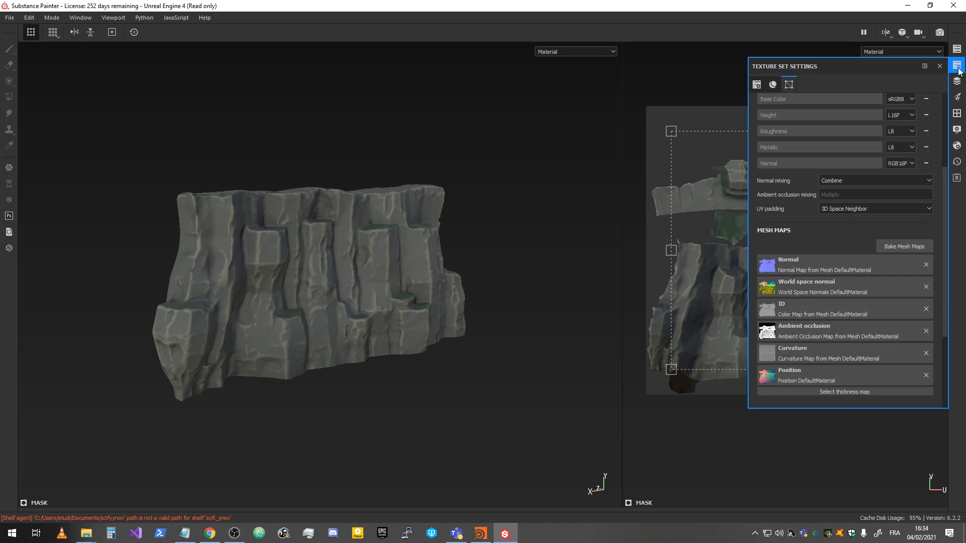
{"action": "left_click", "coordinate": [958, 68]}
{"action": "left_click", "coordinate": [958, 82]}
{"action": "left_click", "coordinate": [957, 83]}
{"action": "left_click", "coordinate": [959, 98]}
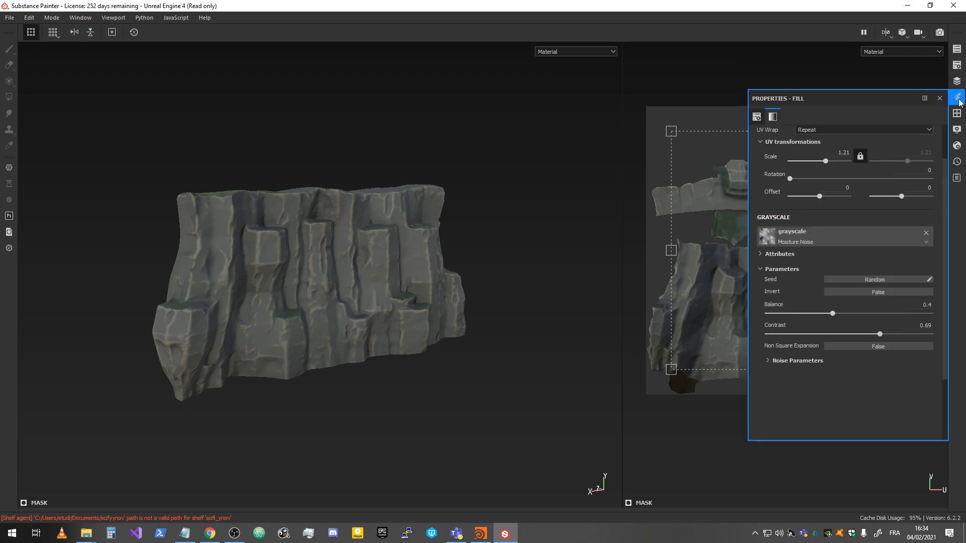
{"action": "left_click", "coordinate": [958, 99]}
{"action": "left_click", "coordinate": [957, 114]}
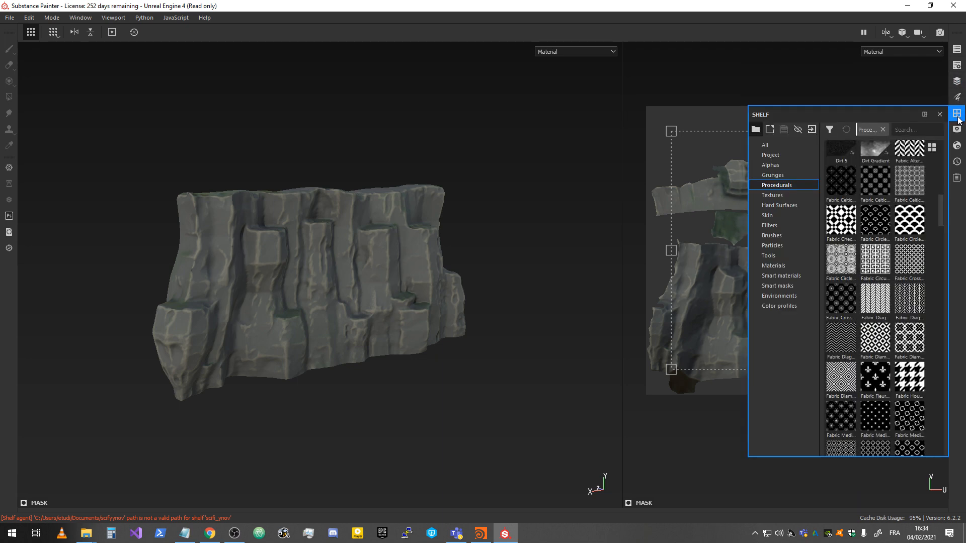
{"action": "left_click", "coordinate": [958, 116]}
Step: Turn on the mesh wireframe in the viewport display settings
{"action": "left_click", "coordinate": [958, 131]}
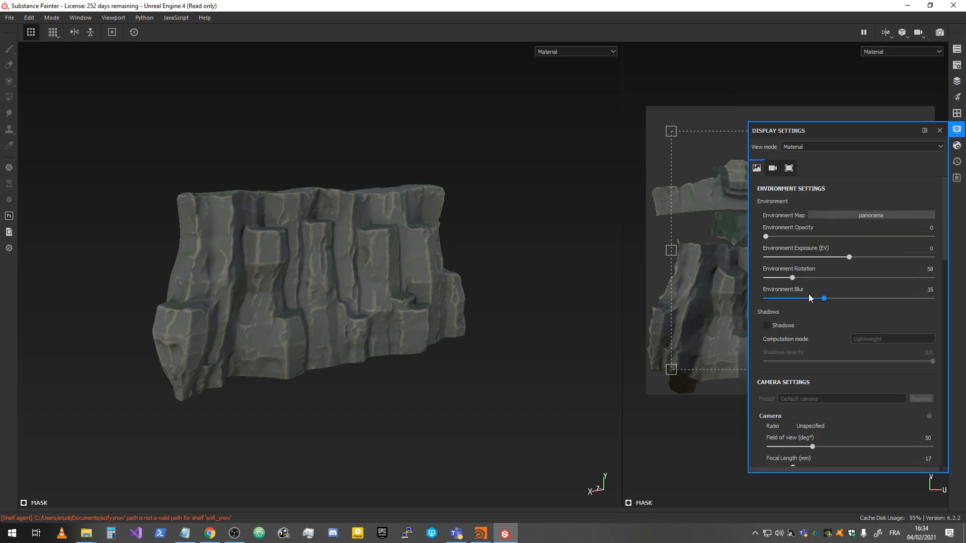
{"action": "scroll", "coordinate": [785, 353], "scroll_direction": "down", "scroll_amount": 15}
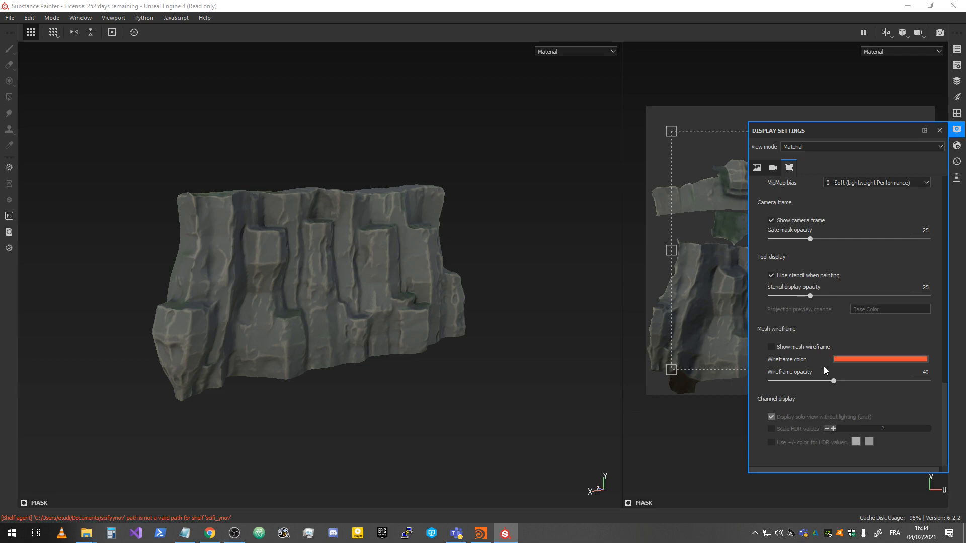
{"action": "left_click", "coordinate": [771, 348]}
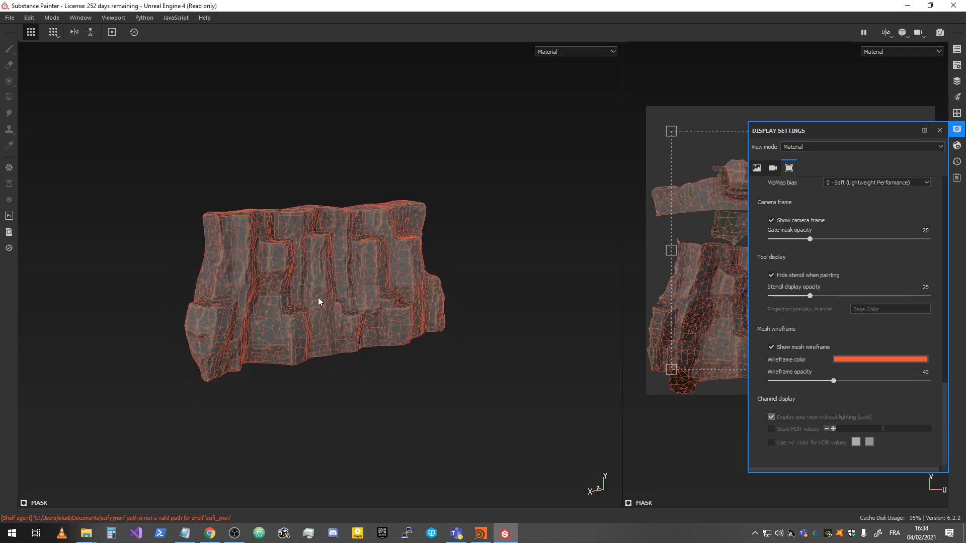
Step: Examine the triangle distribution across the low-poly cliff and set the mesh wireframe opacity to 26
{"action": "mouse_move", "coordinate": [318, 298]}
{"action": "left_mouse_down", "text": "alt"}
{"action": "mouse_move", "coordinate": [316, 330]}
{"action": "mouse_move", "coordinate": [334, 305]}
{"action": "left_mouse_up", "text": "alt"}
{"action": "scroll", "coordinate": [301, 306], "scroll_direction": "up", "scroll_amount": 10}
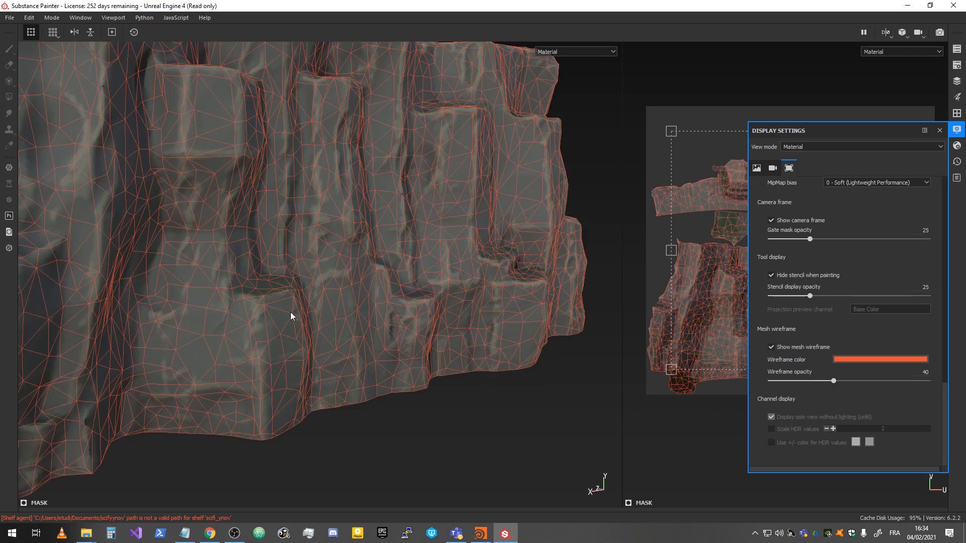
{"action": "scroll", "coordinate": [302, 301], "scroll_direction": "down", "scroll_amount": 6}
{"action": "left_click_drag", "start_coordinate": [321, 294], "coordinate": [386, 258], "text": "alt"}
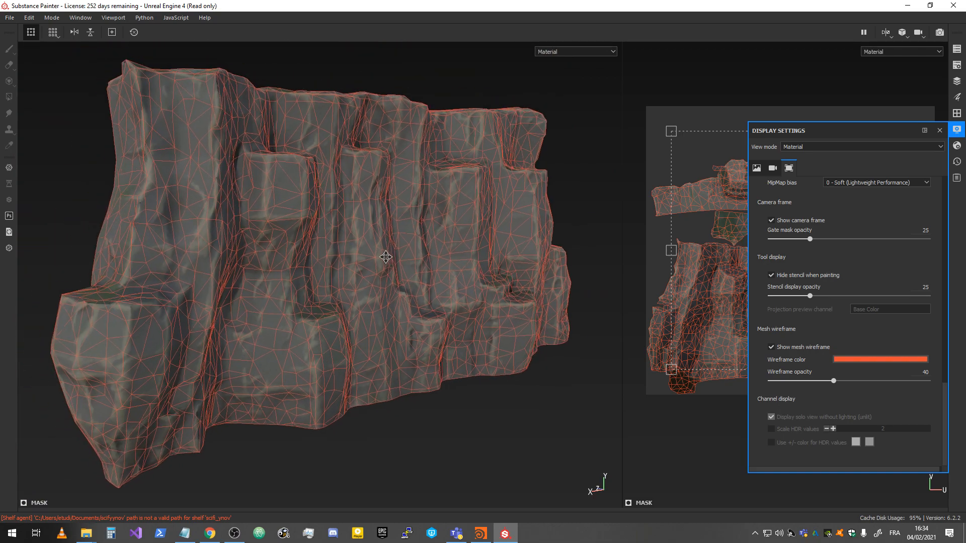
{"action": "middle_click_drag", "start_coordinate": [427, 241], "coordinate": [399, 263], "text": "alt"}
{"action": "left_click_drag", "start_coordinate": [399, 264], "coordinate": [375, 263], "text": "alt"}
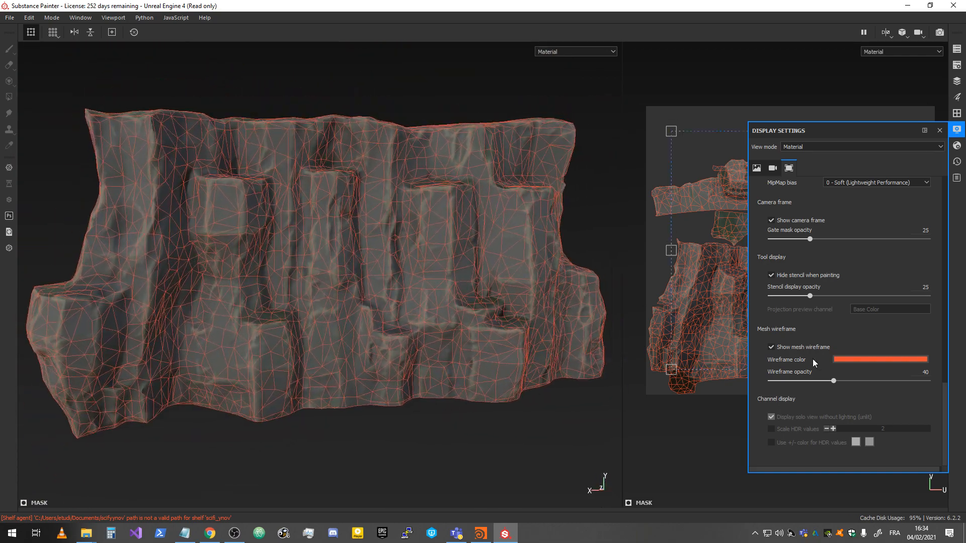
{"action": "left_click_drag", "start_coordinate": [831, 381], "coordinate": [802, 368]}
{"action": "left_click_drag", "start_coordinate": [283, 251], "coordinate": [362, 231], "text": "alt"}
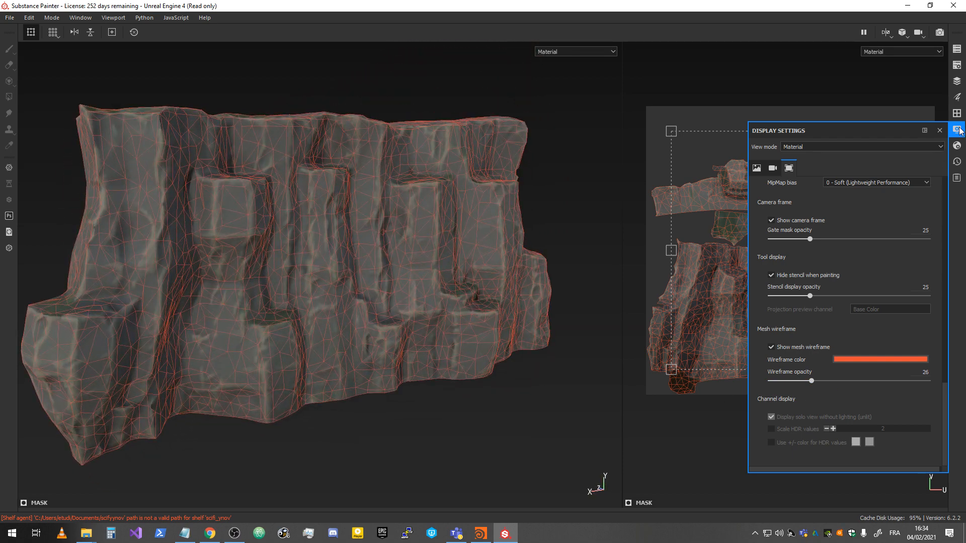
Step: Turn off the mesh wireframe, check the textured cliff without it, and close the display settings
{"action": "left_click", "coordinate": [960, 131]}
{"action": "left_click", "coordinate": [957, 133]}
{"action": "left_click", "coordinate": [789, 347]}
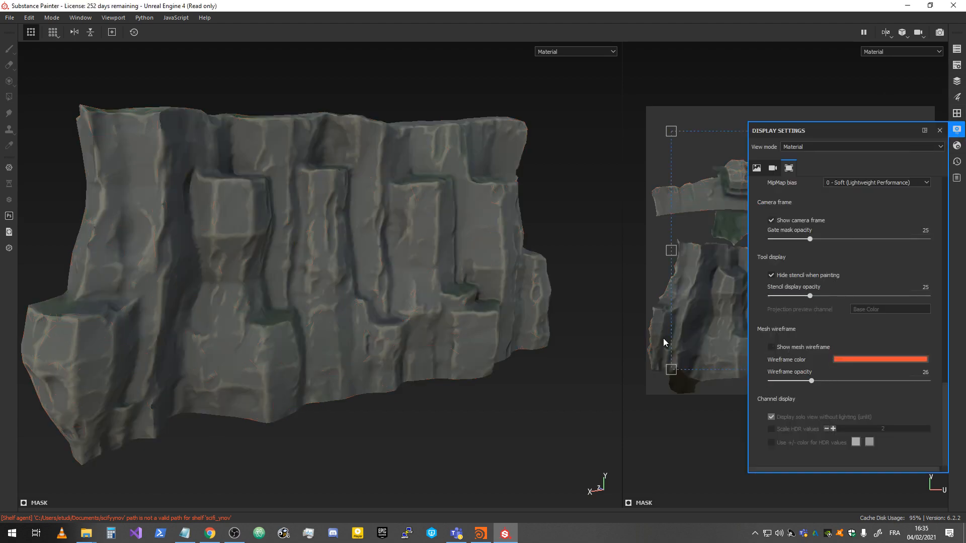
{"action": "right_click_drag", "start_coordinate": [403, 350], "coordinate": [387, 341], "text": "alt"}
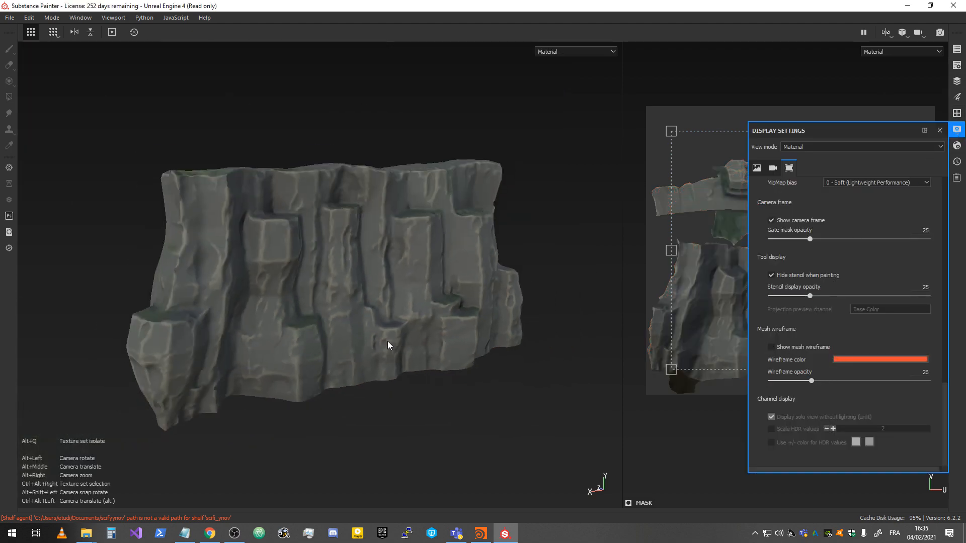
{"action": "left_click_drag", "start_coordinate": [387, 341], "coordinate": [361, 336], "text": "alt"}
{"action": "left_click", "coordinate": [956, 128]}
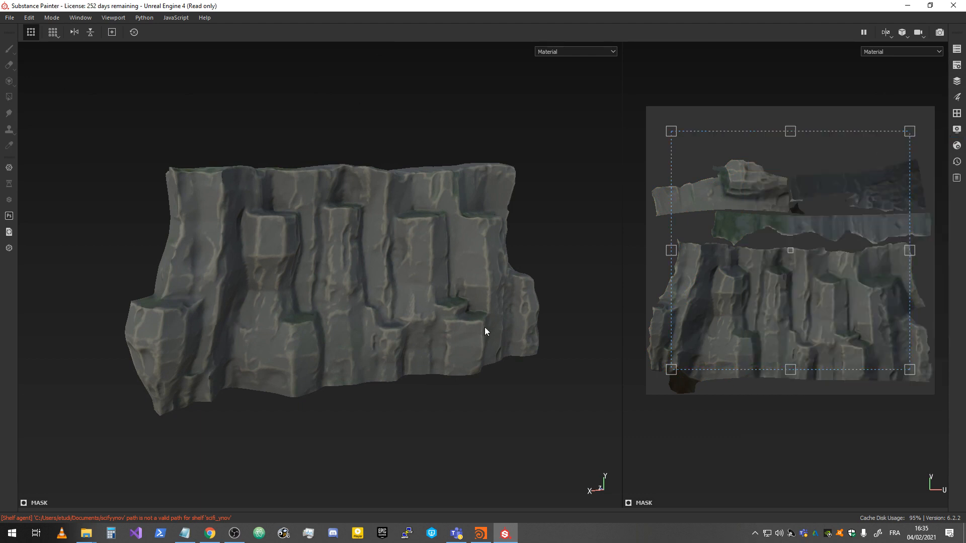
{"action": "left_click", "coordinate": [241, 533]}
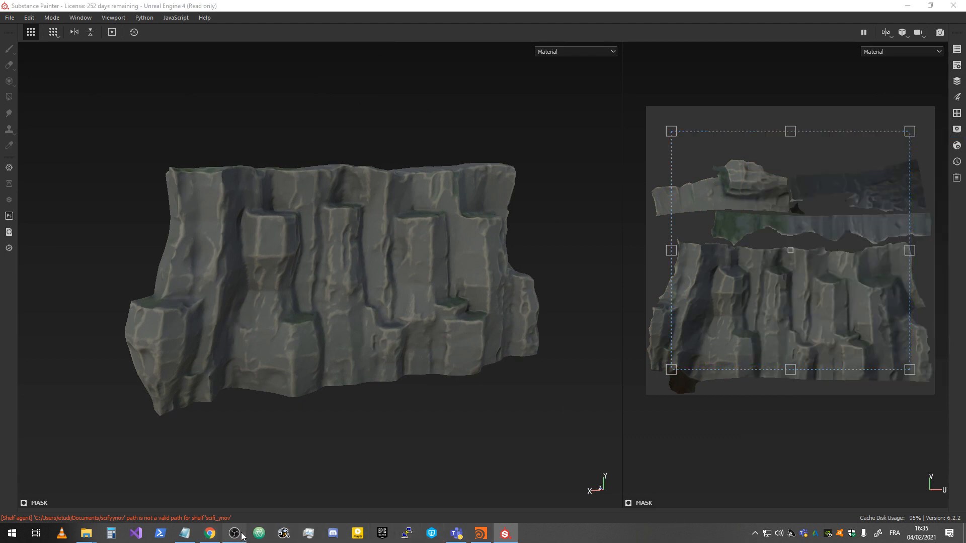